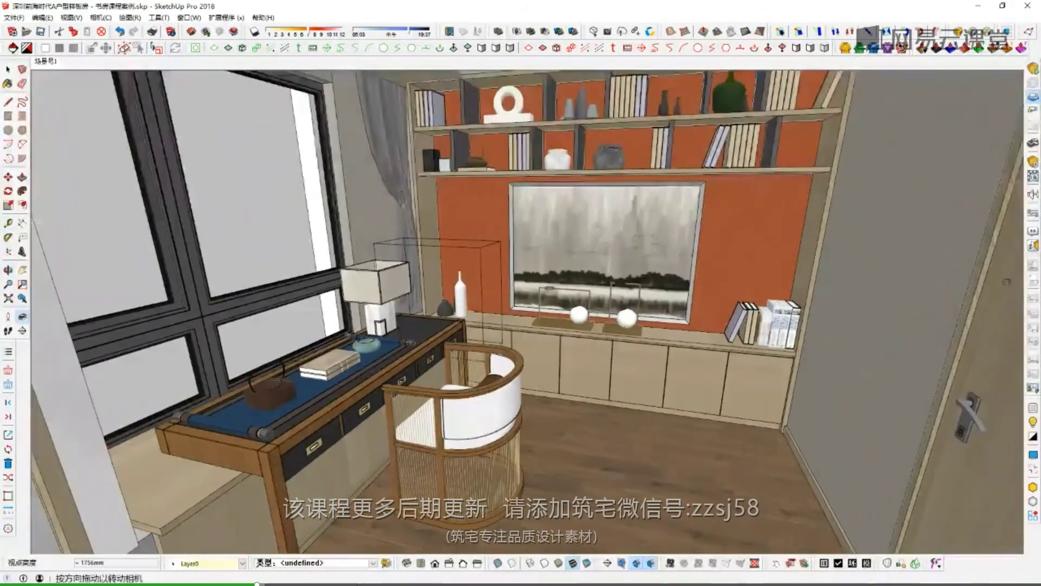
pyautogui.press('super')
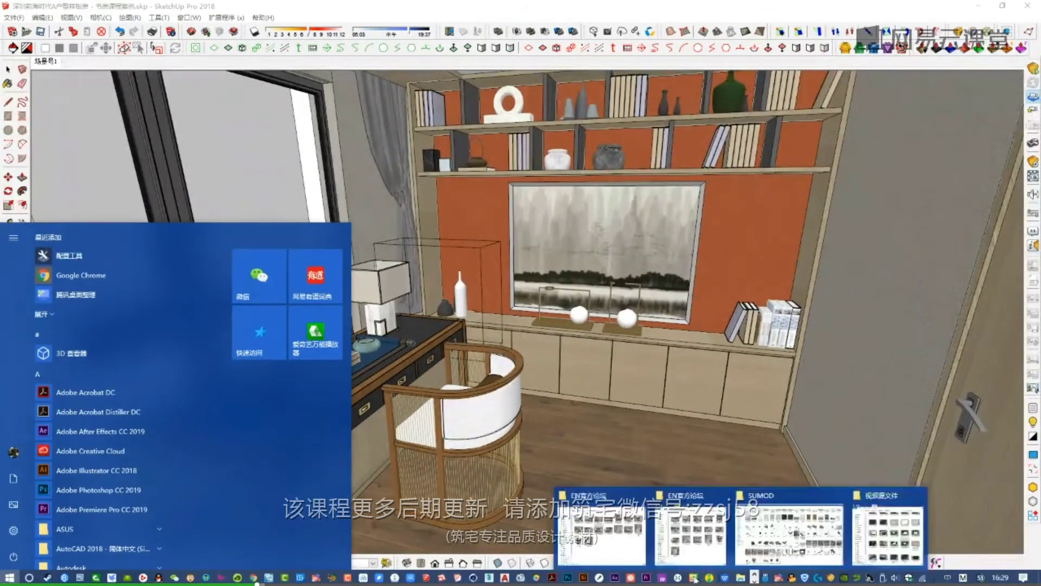
pyautogui.press('super')
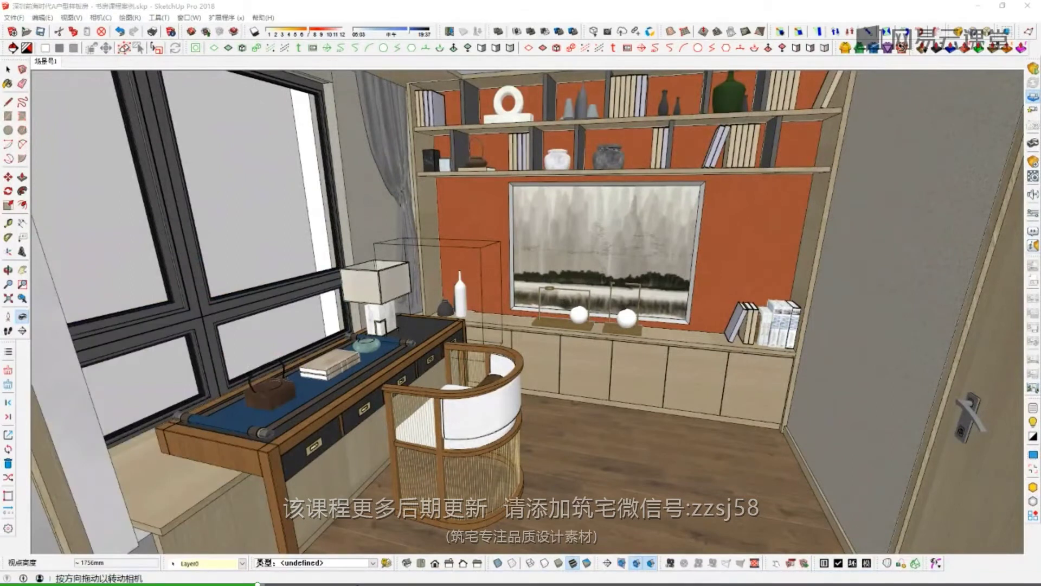
# - Frame the study's desk, chair and cabinet wall from a higher angle and save the view as a second scene
pyautogui.moveTo(513, 257); pyautogui.dragTo(684, 181, button='middle')
pyautogui.keyDown('shift'); pyautogui.moveTo(507, 336); pyautogui.dragTo(148, 477, button='middle'); pyautogui.keyUp('shift')
pyautogui.moveTo(365, 342)
pyautogui.mouseDown(button='middle')
pyautogui.moveTo(444, 361)
pyautogui.moveTo(414, 335)
pyautogui.moveTo(414, 361)
pyautogui.moveTo(420, 320)
pyautogui.mouseUp(button='middle')
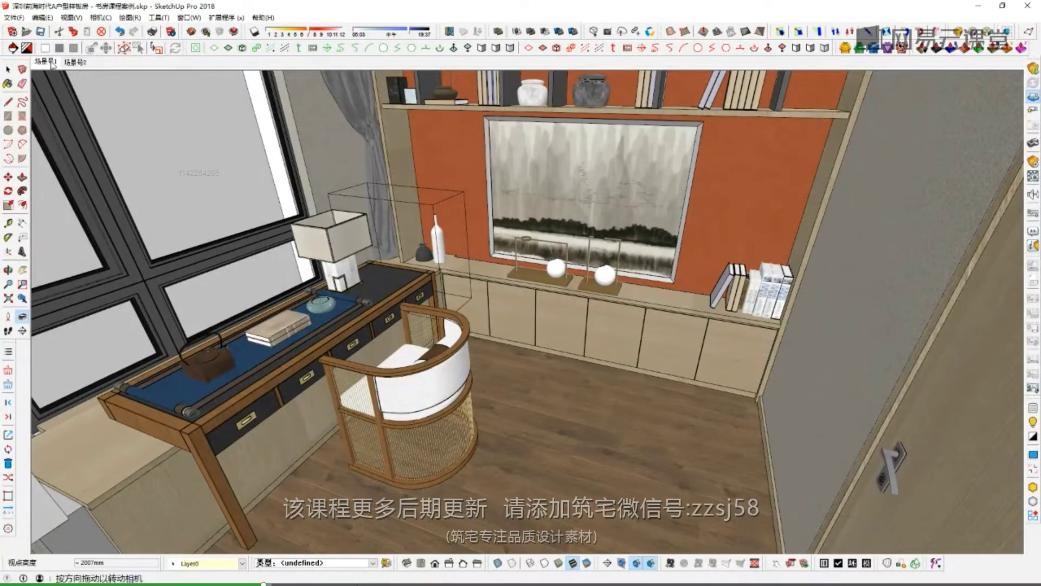
# - Recall the first scene and examine the desk, table lamp, corner vases and cabinet wall from several angles
pyautogui.click(52, 62)
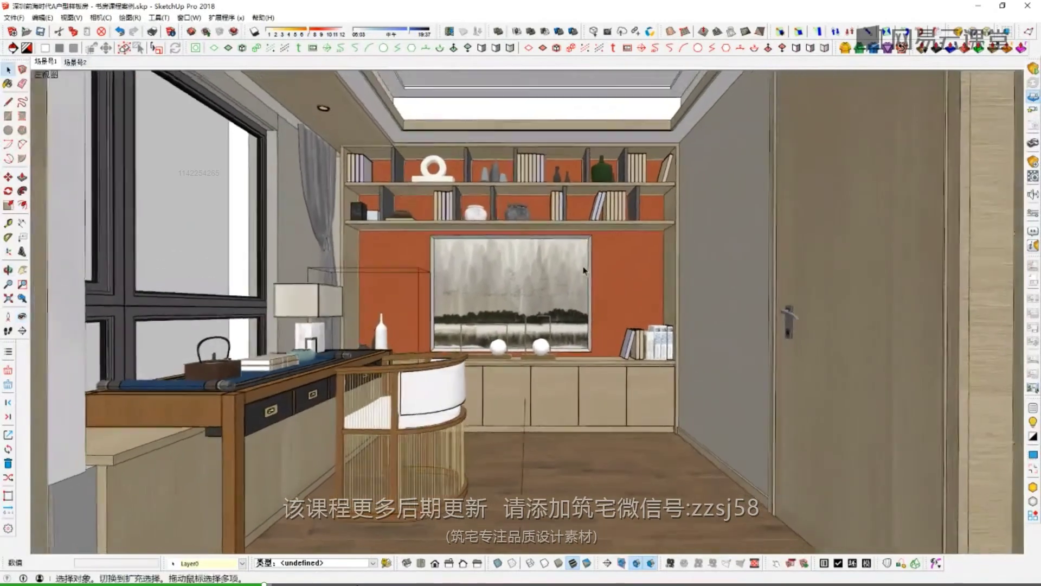
pyautogui.moveTo(584, 270); pyautogui.dragTo(548, 398, button='middle')
pyautogui.scroll(4, 413, 280)
pyautogui.click(414, 250)
pyautogui.moveTo(415, 250)
pyautogui.mouseDown(button='middle')
pyautogui.moveTo(510, 232)
pyautogui.moveTo(426, 258)
pyautogui.mouseUp(button='middle')
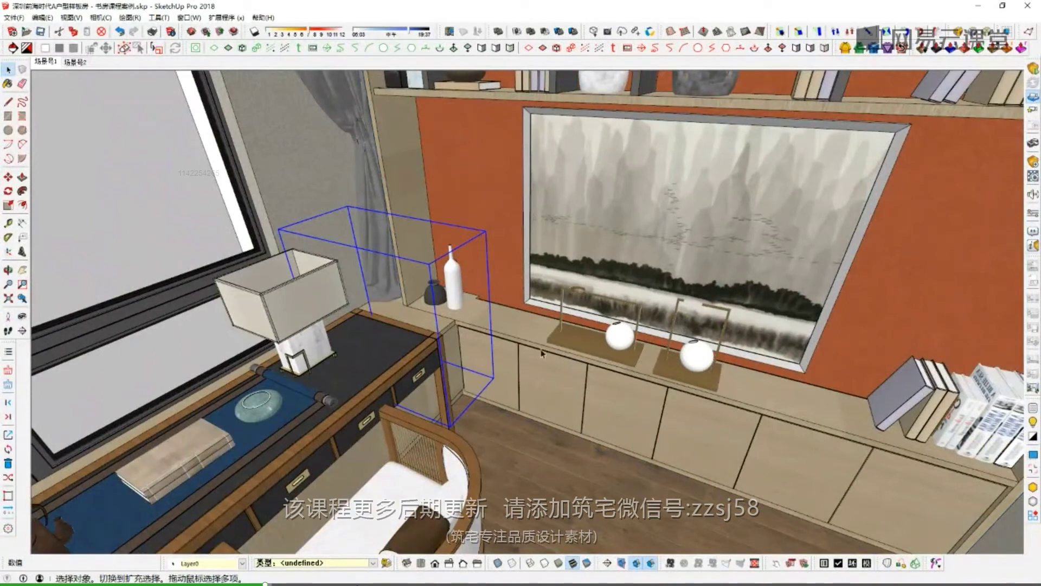
pyautogui.scroll(8, 392, 324)
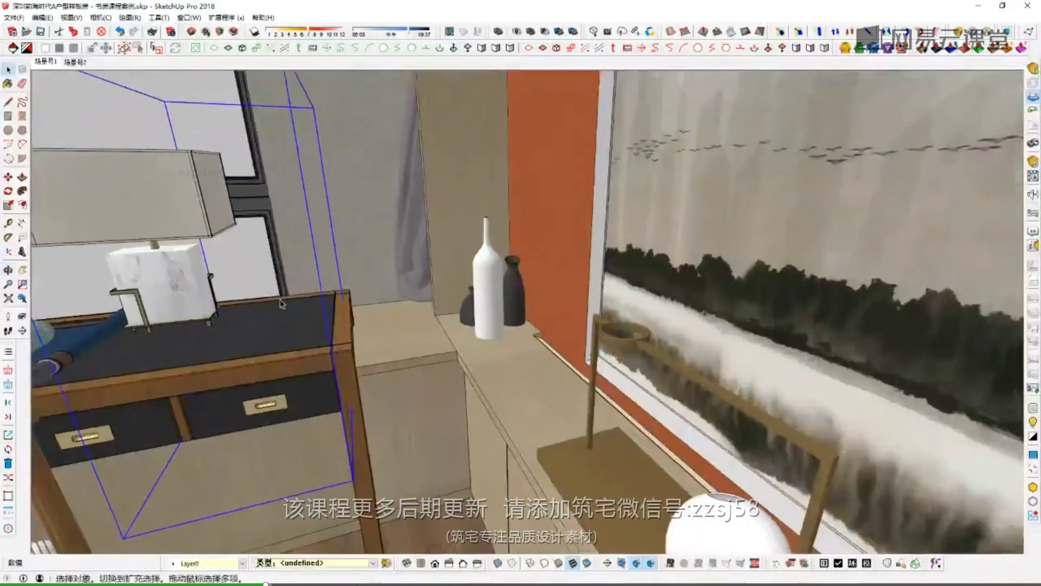
pyautogui.scroll(-5, 282, 304)
pyautogui.moveTo(379, 298); pyautogui.dragTo(459, 281, button='middle')
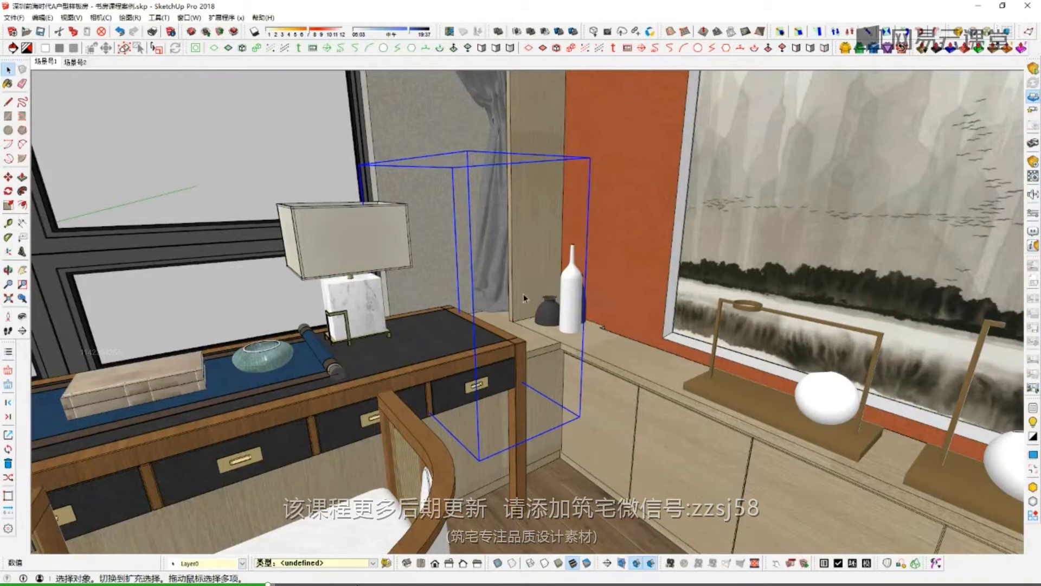
pyautogui.scroll(4, 474, 302)
pyautogui.moveTo(393, 319)
pyautogui.mouseDown(button='middle')
pyautogui.moveTo(447, 343)
pyautogui.moveTo(476, 319)
pyautogui.moveTo(402, 228)
pyautogui.mouseUp(button='middle')
pyautogui.scroll(-3, 473, 320)
pyautogui.scroll(4, 412, 217)
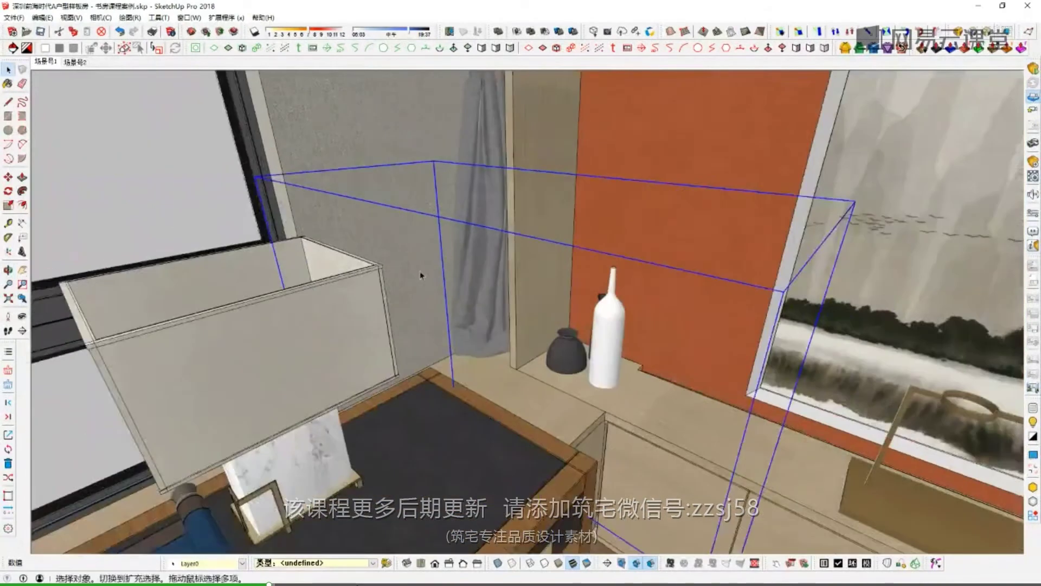
pyautogui.scroll(-5, 421, 275)
pyautogui.moveTo(422, 275); pyautogui.dragTo(603, 294, button='middle')
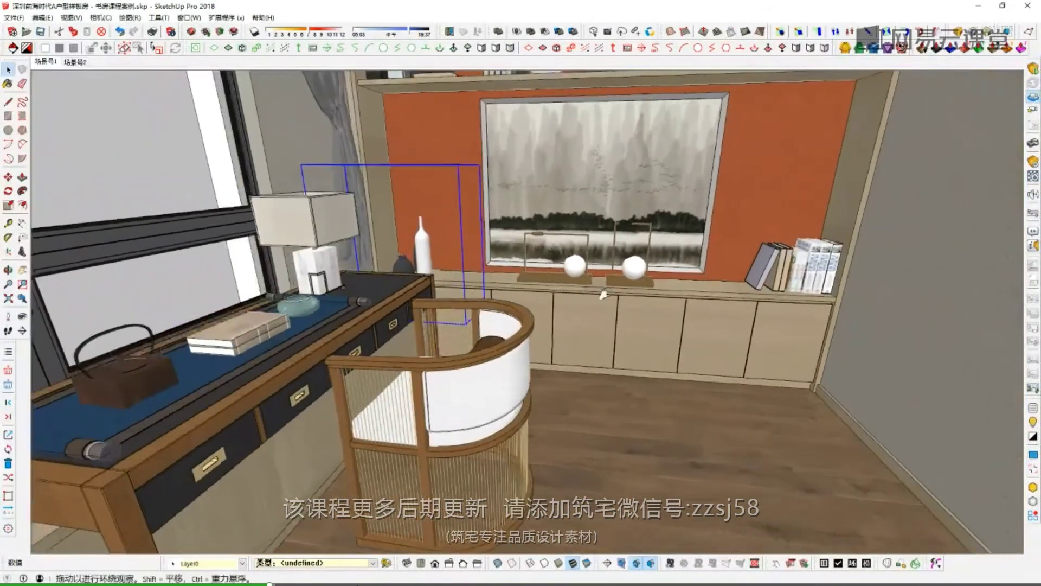
pyautogui.scroll(-8, 603, 294)
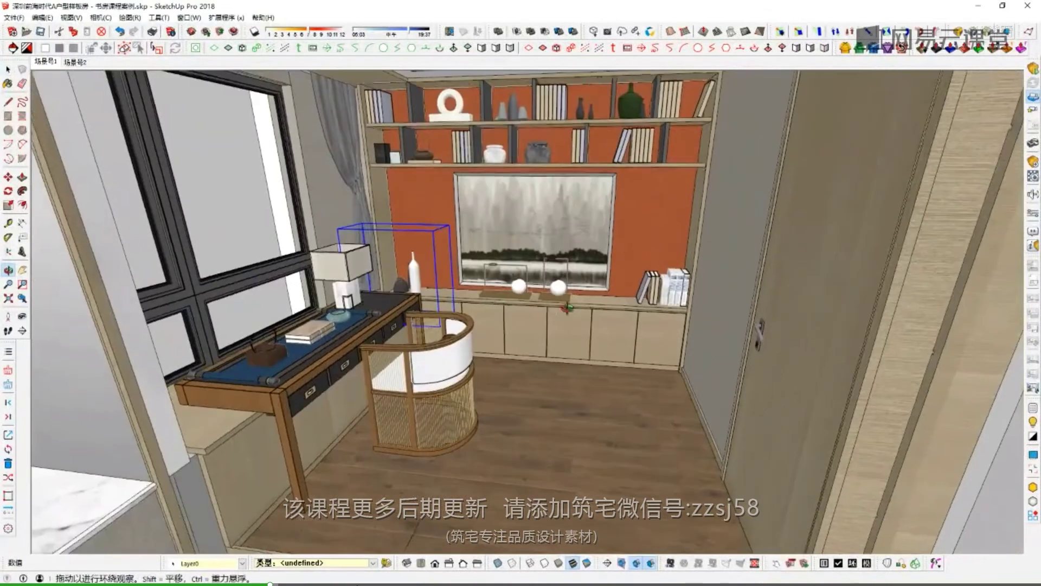
pyautogui.scroll(3, 437, 278)
pyautogui.moveTo(436, 278); pyautogui.dragTo(421, 317, button='middle')
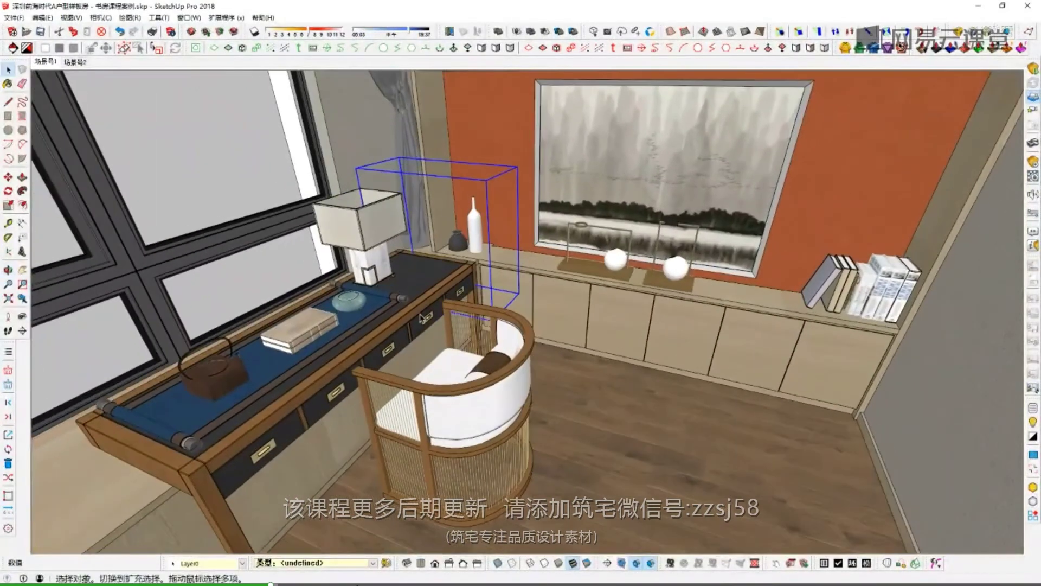
pyautogui.press('super')
pyautogui.click(467, 275)
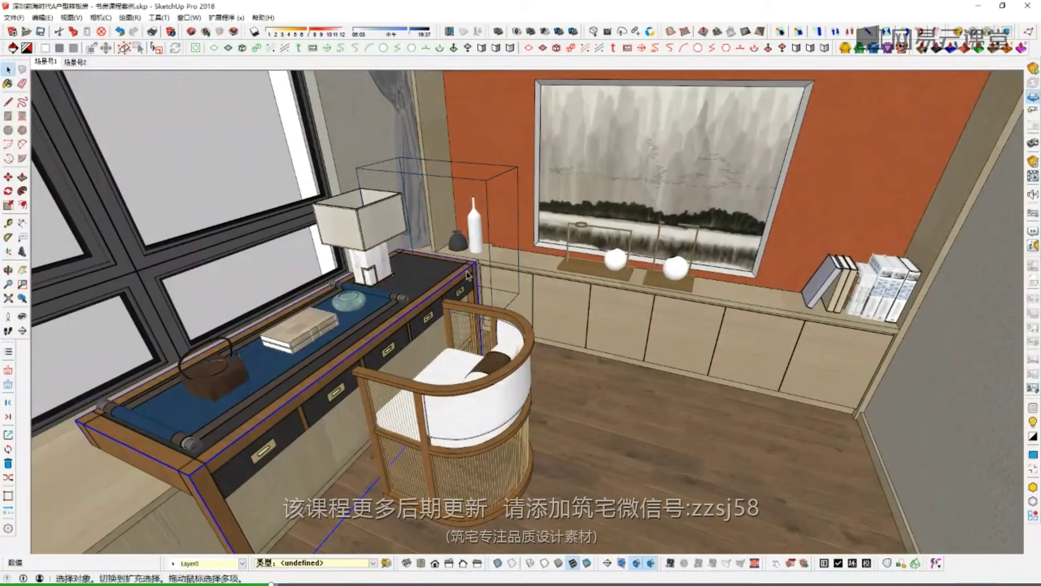
pyautogui.scroll(3, 467, 274)
pyautogui.scroll(-8, 436, 279)
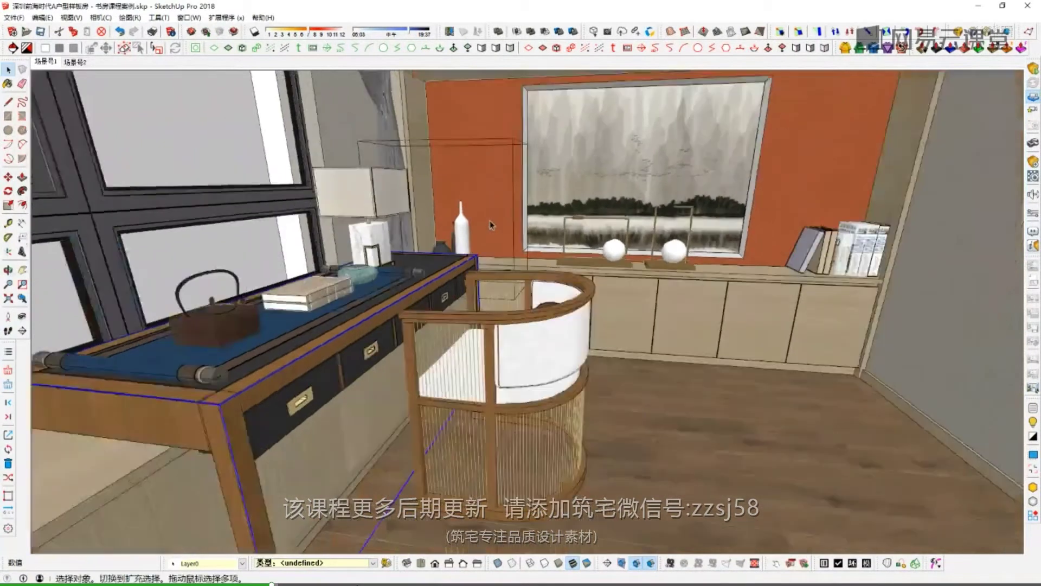
# - Open the SDT-Enscape material presets and the Enscape material editor
pyautogui.click(1032, 410)
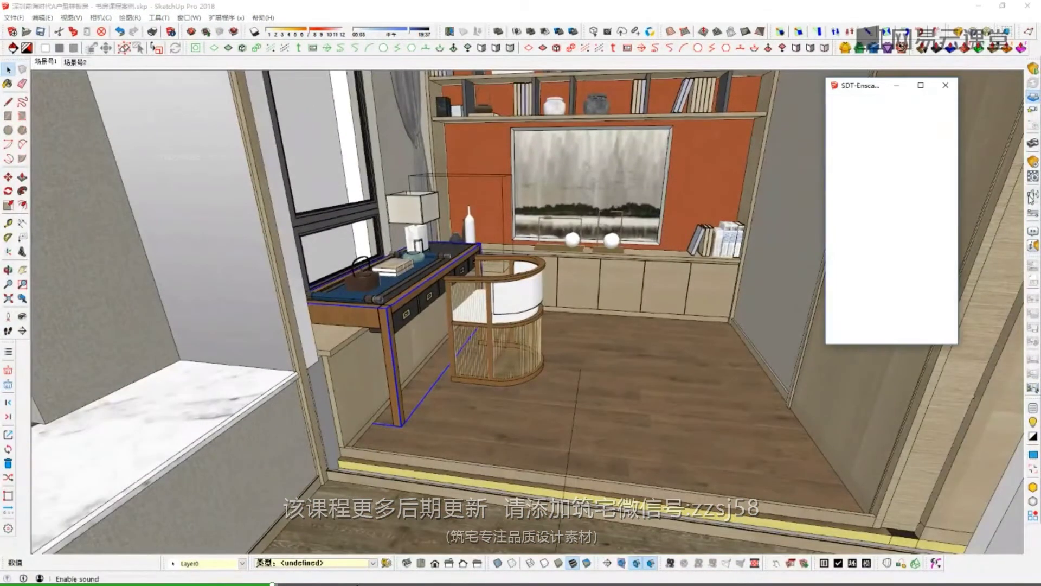
pyautogui.click(1032, 179)
pyautogui.moveTo(549, 337); pyautogui.dragTo(517, 340, button='middle')
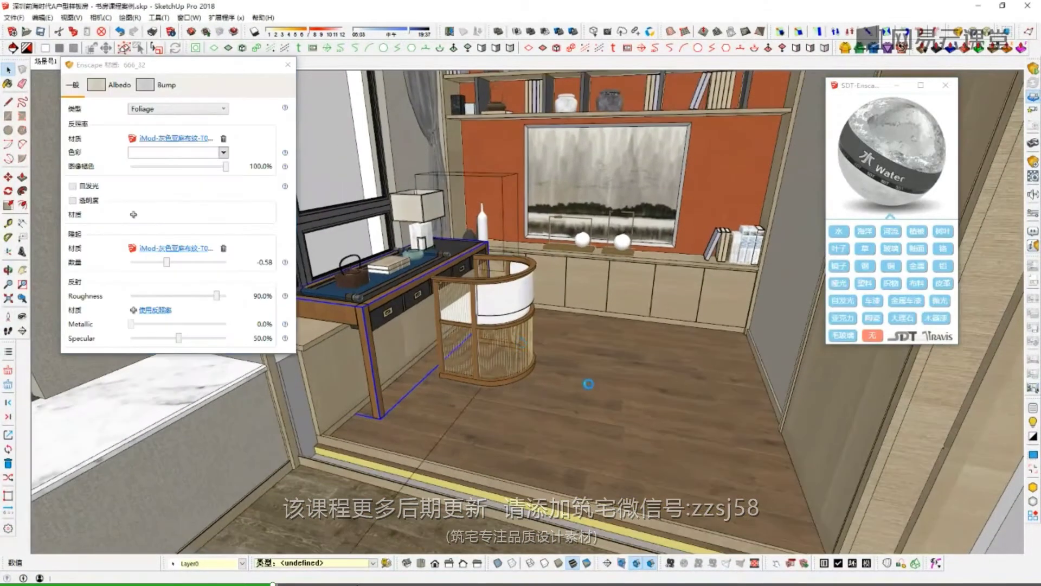
pyautogui.press('space')
pyautogui.click(595, 320)
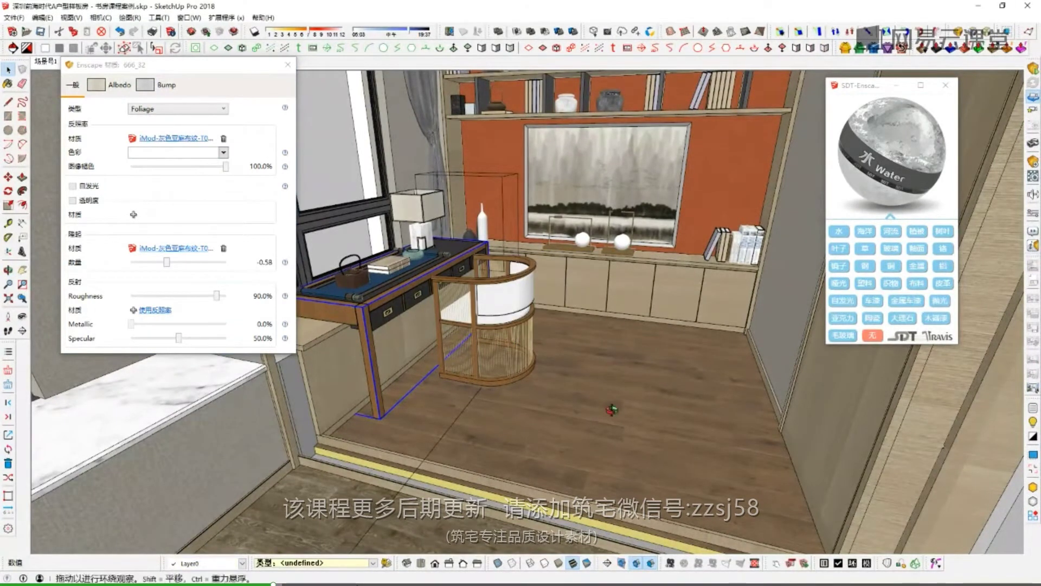
# - Sample the wood floor material, modify it with the Marble preset, and use its albedo texture as bump at -1.52
pyautogui.scroll(4, 623, 396)
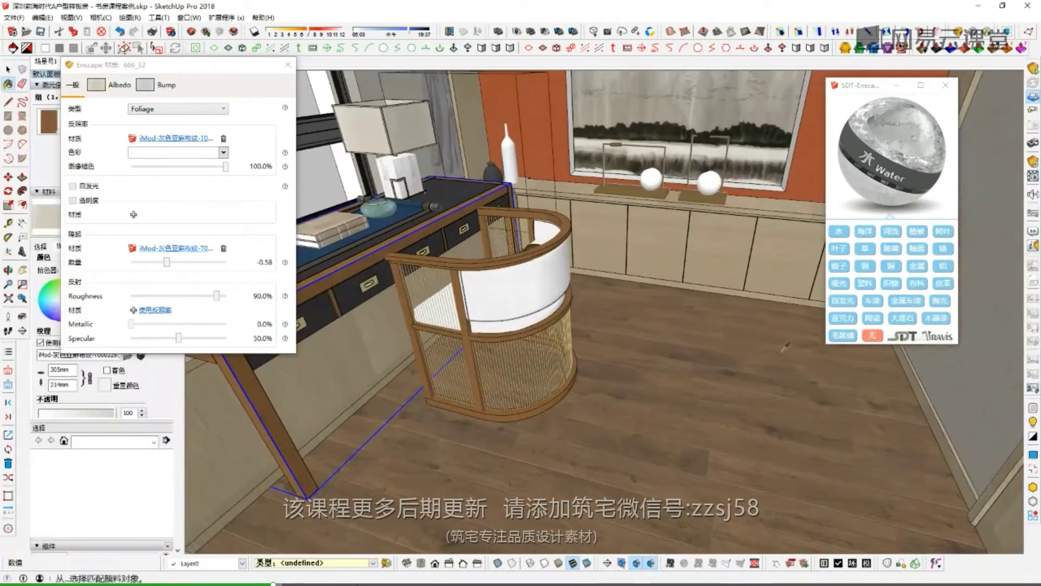
pyautogui.keyDown('alt'); pyautogui.click(784, 347); pyautogui.keyUp('alt')
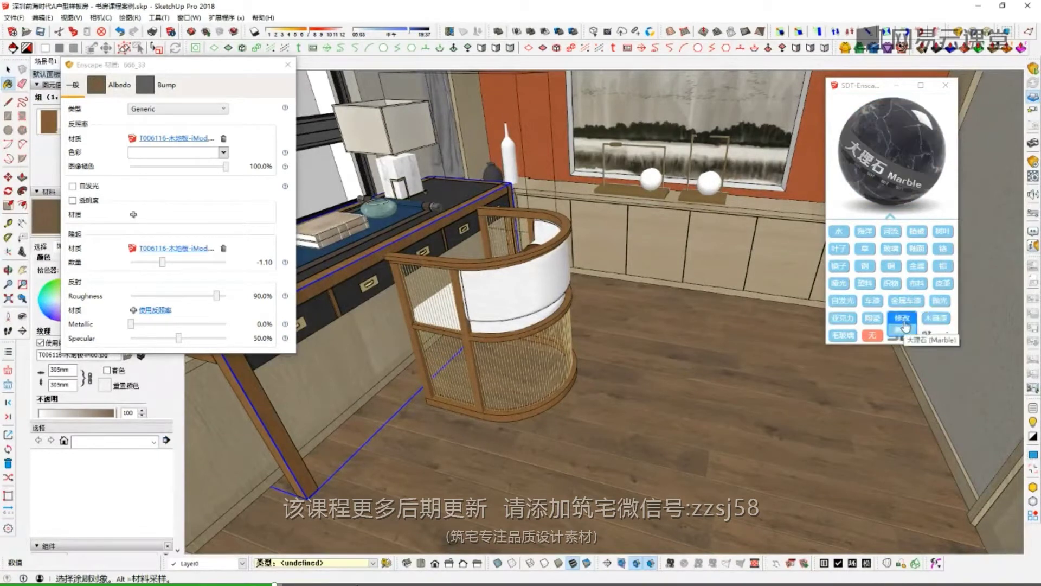
pyautogui.click(903, 320)
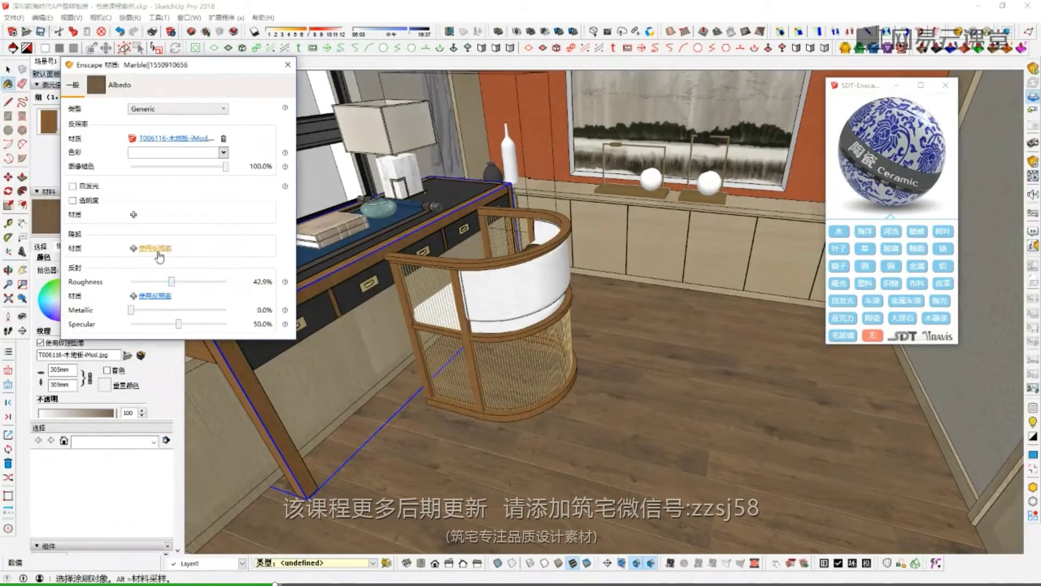
pyautogui.click(156, 249)
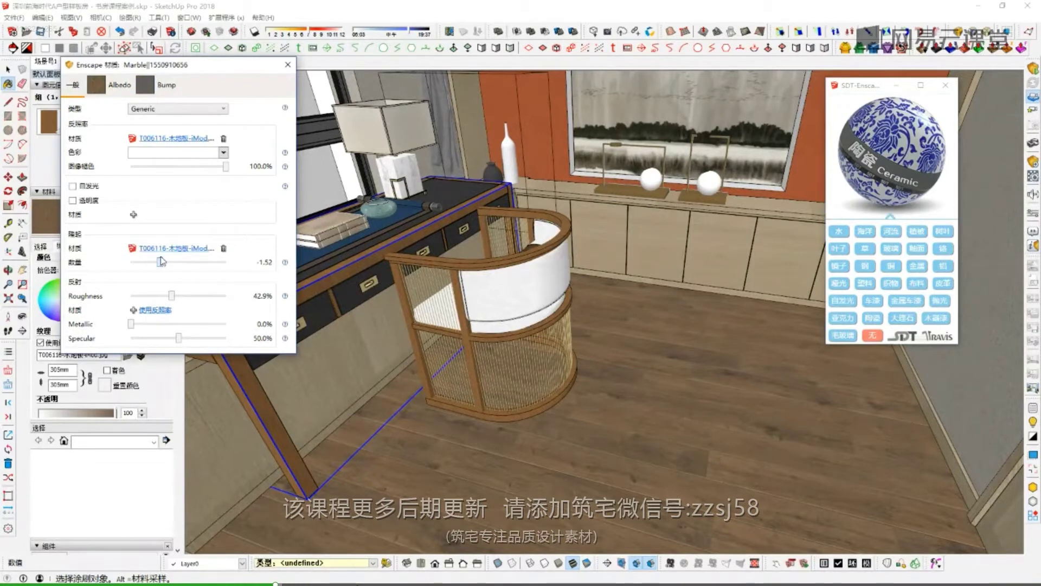
# - Apply the Marble preset to the chair's wood material, with its albedo texture as bump at -0.18 and 38.3% roughness
pyautogui.scroll(-3, 607, 258)
pyautogui.moveTo(586, 257); pyautogui.dragTo(549, 274, button='middle')
pyautogui.scroll(7, 542, 240)
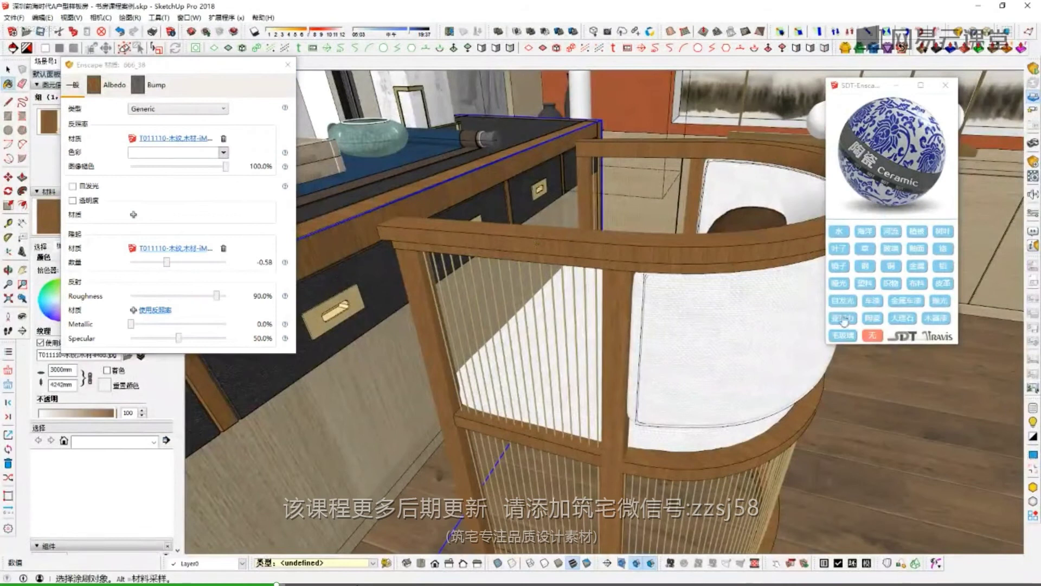
pyautogui.click(902, 320)
pyautogui.click(157, 249)
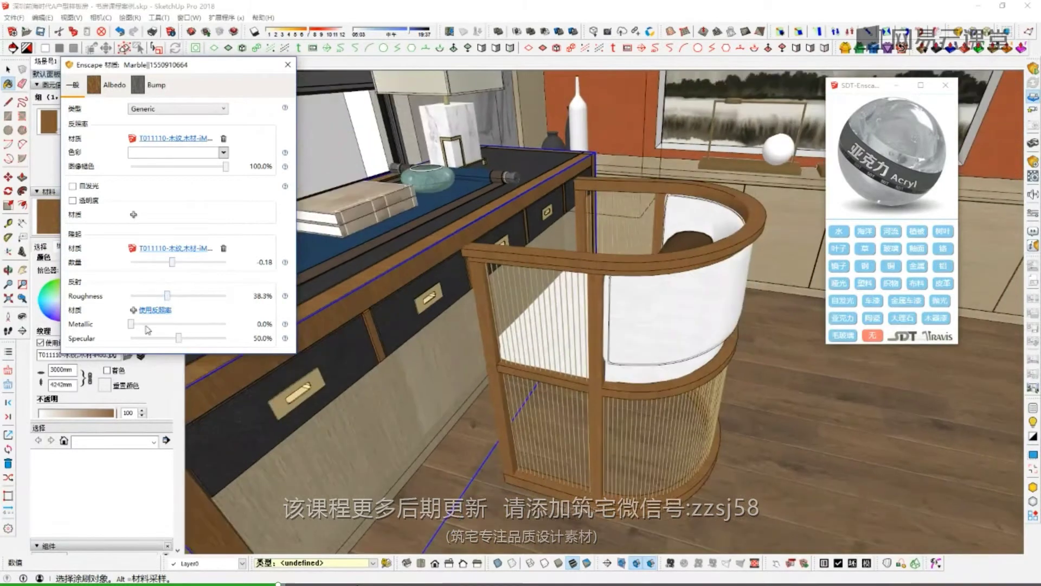
# - Sample the drawer fronts' black leather, try the Leather preset, switch it to Plastic, and use its texture as bump at -1.80
pyautogui.moveTo(521, 294); pyautogui.dragTo(613, 274, button='middle')
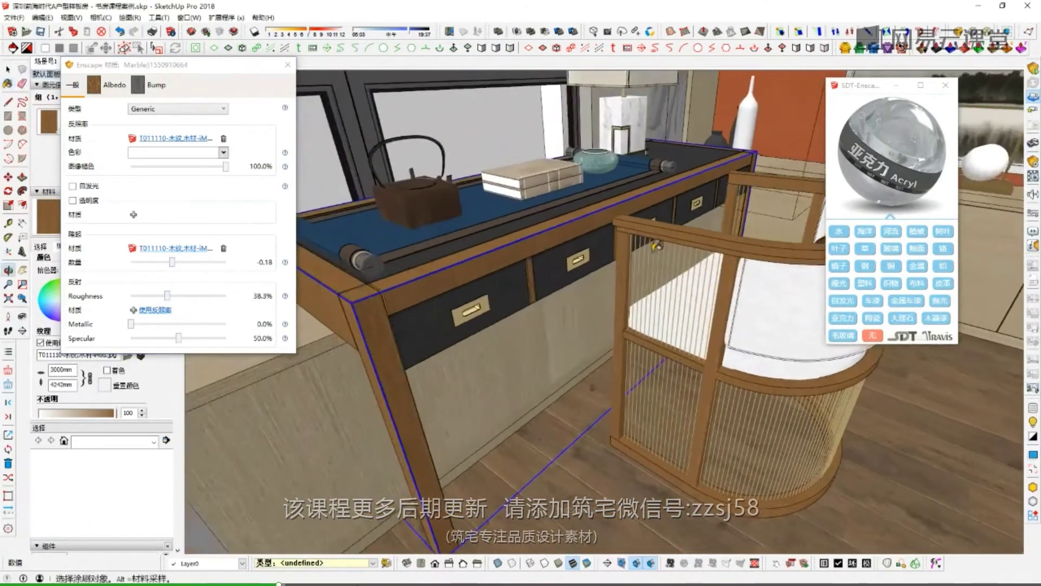
pyautogui.scroll(3, 537, 304)
pyautogui.keyDown('alt'); pyautogui.click(575, 271); pyautogui.keyUp('alt')
pyautogui.click(942, 286)
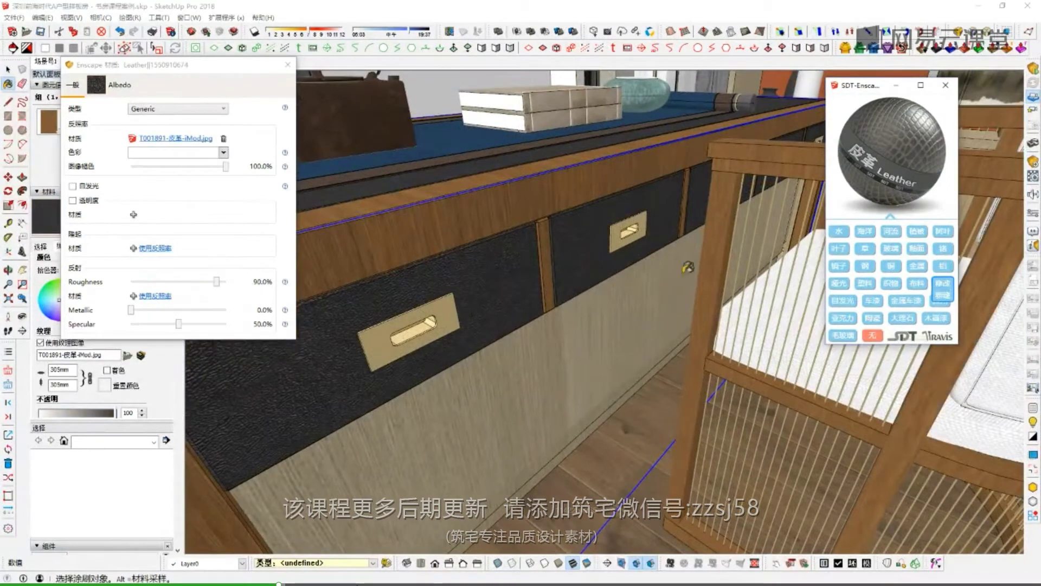
pyautogui.click(864, 284)
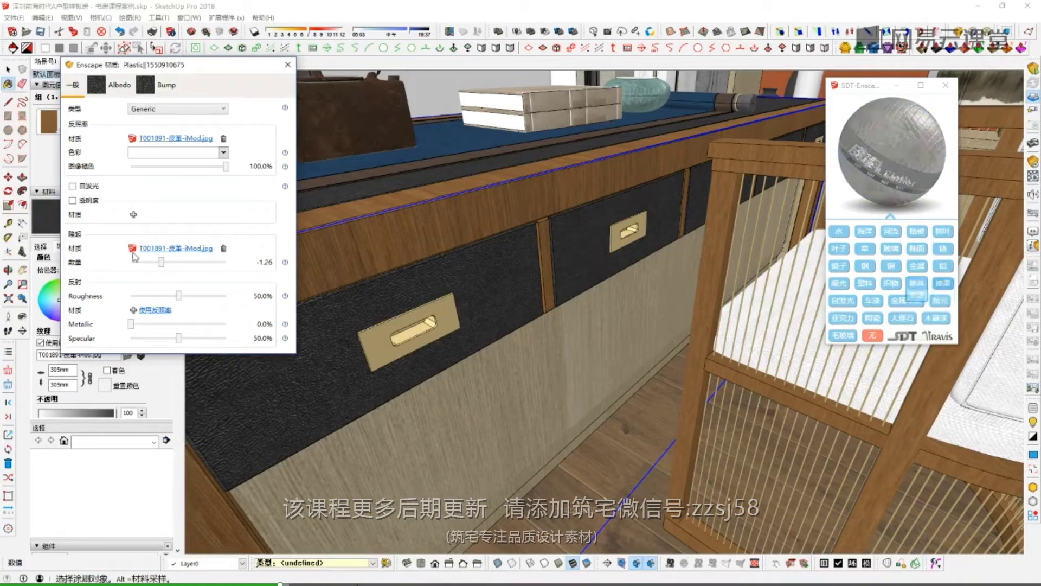
pyautogui.moveTo(428, 288); pyautogui.dragTo(517, 238, button='middle')
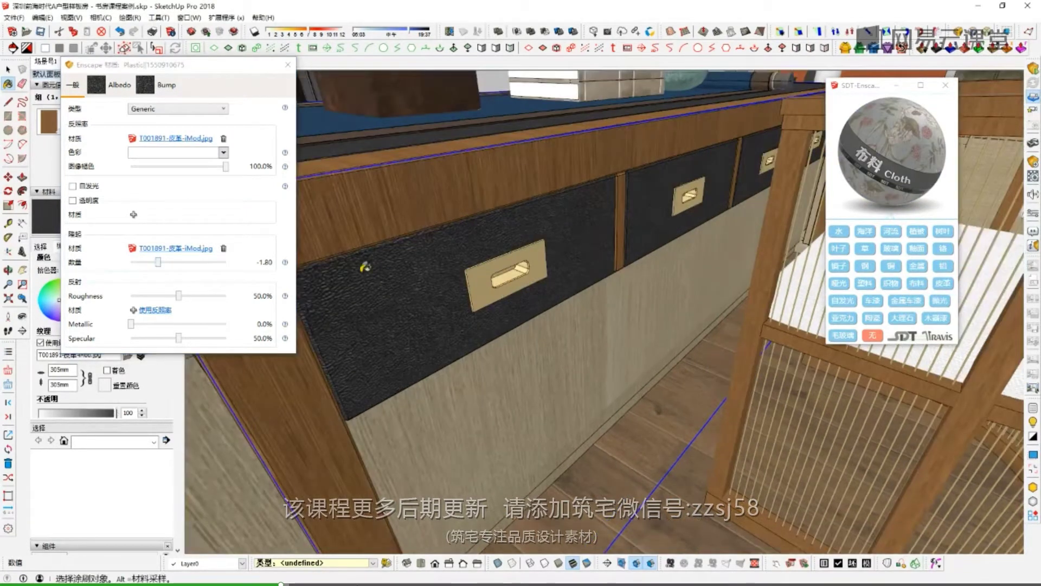
# - Sample the brass drawer handle's material to inspect its Enscape settings
pyautogui.scroll(4, 545, 257)
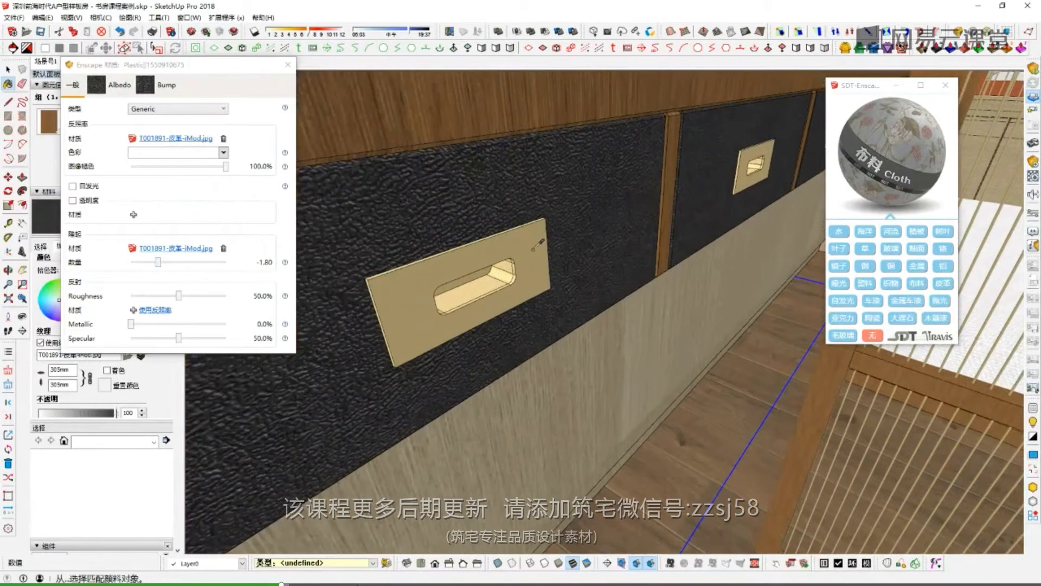
pyautogui.keyDown('alt'); pyautogui.click(534, 248); pyautogui.keyUp('alt')
pyautogui.moveTo(918, 267)
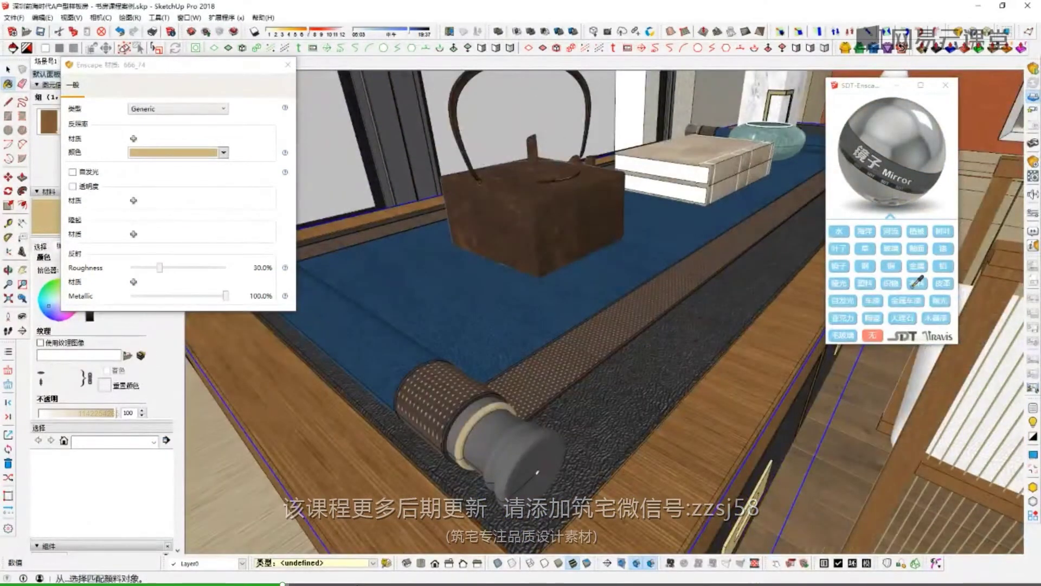
# - Apply the Cloth preset to the blue table runner's material and use its albedo texture as bump at 3.00
pyautogui.click(916, 283)
pyautogui.click(156, 249)
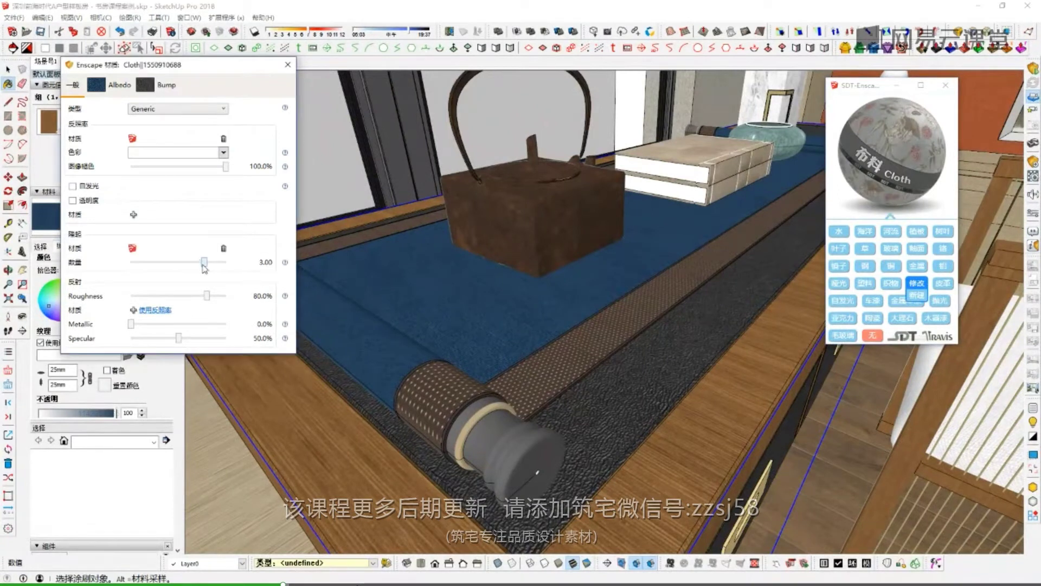
pyautogui.click(871, 312)
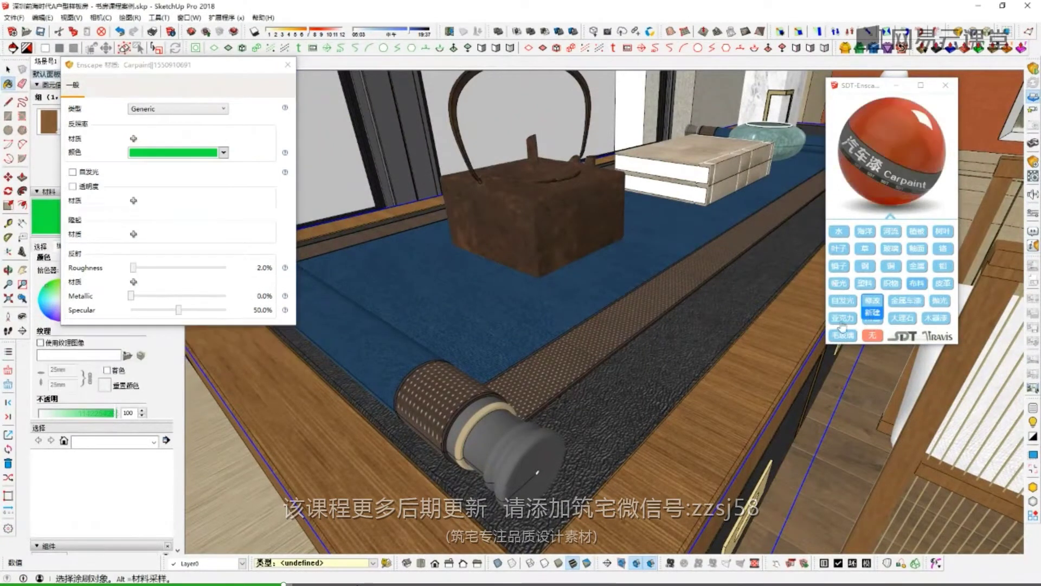
# - Give the runner's brown dotted trim the Cloth preset with its texture as bump at -1.26, and its grey roller end the Polished preset
pyautogui.keyDown('alt'); pyautogui.click(705, 265); pyautogui.keyUp('alt')
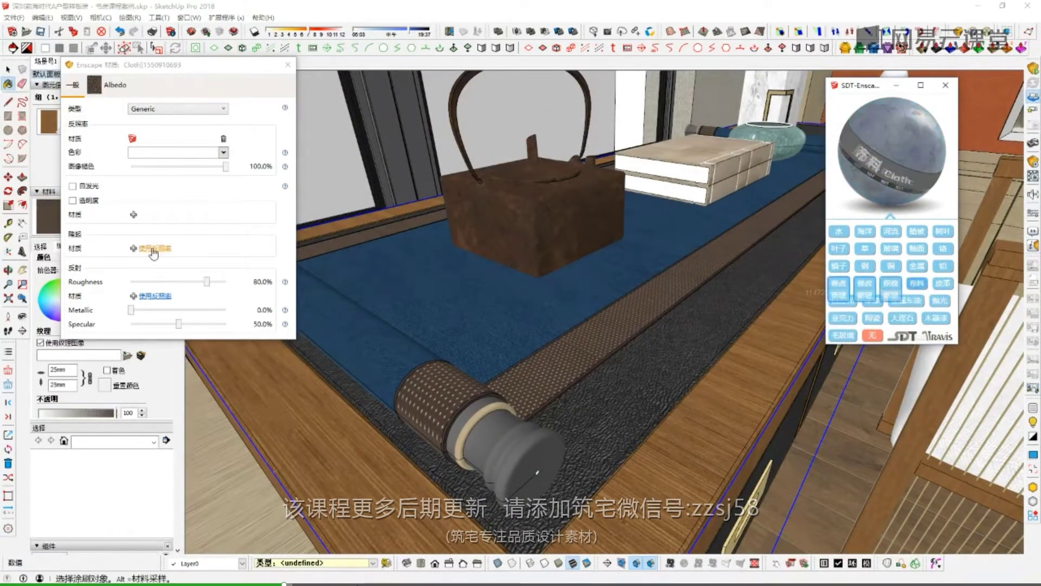
pyautogui.moveTo(156, 263); pyautogui.dragTo(155, 266)
pyautogui.keyDown('alt'); pyautogui.click(491, 434); pyautogui.keyUp('alt')
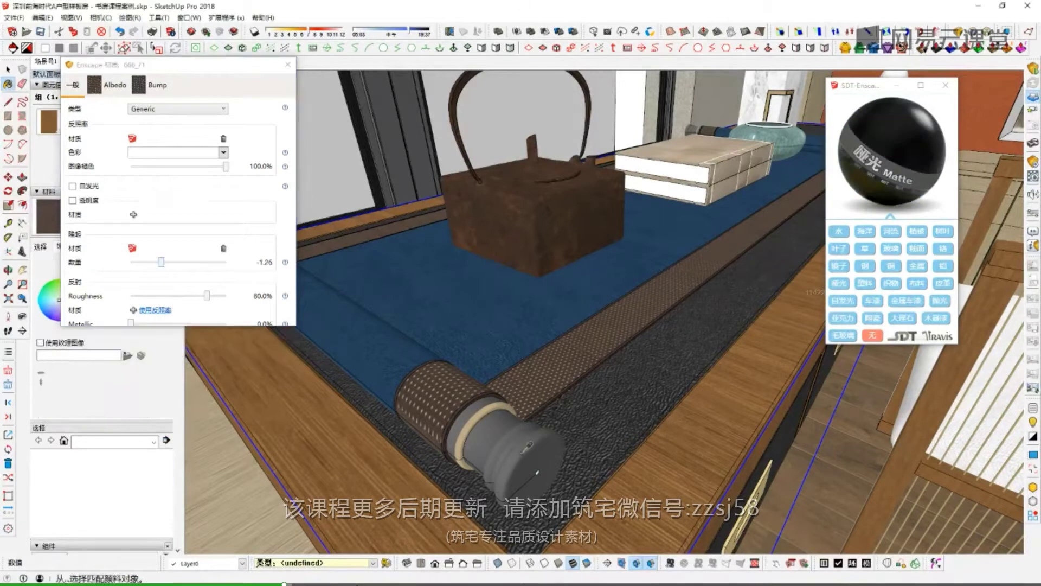
pyautogui.click(939, 301)
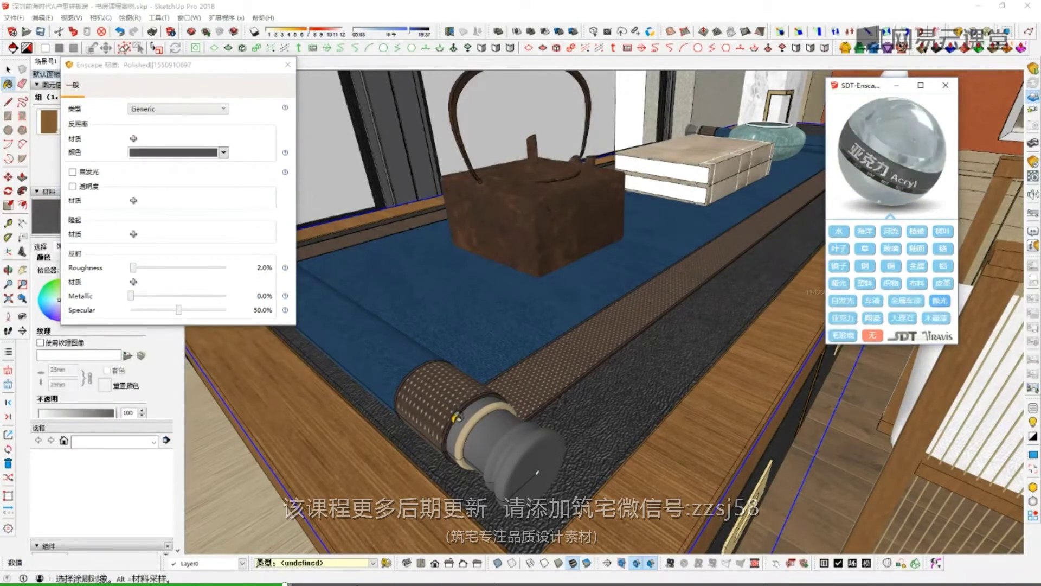
# - Sample the beige ring on the table runner's roller end and apply the Metal preset to it
pyautogui.scroll(6, 456, 418)
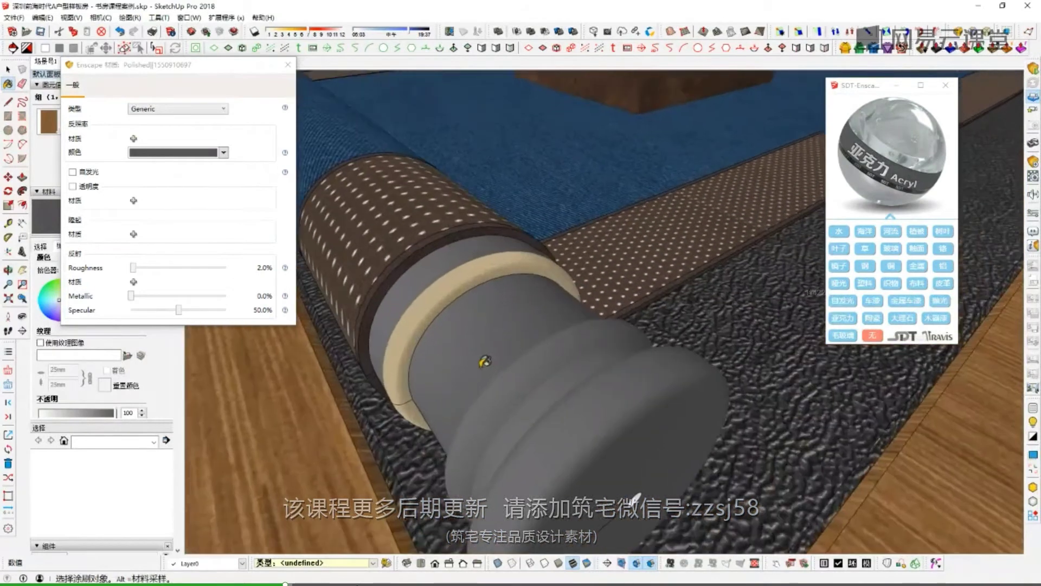
pyautogui.scroll(4, 484, 362)
pyautogui.keyDown('alt'); pyautogui.click(392, 286); pyautogui.keyUp('alt')
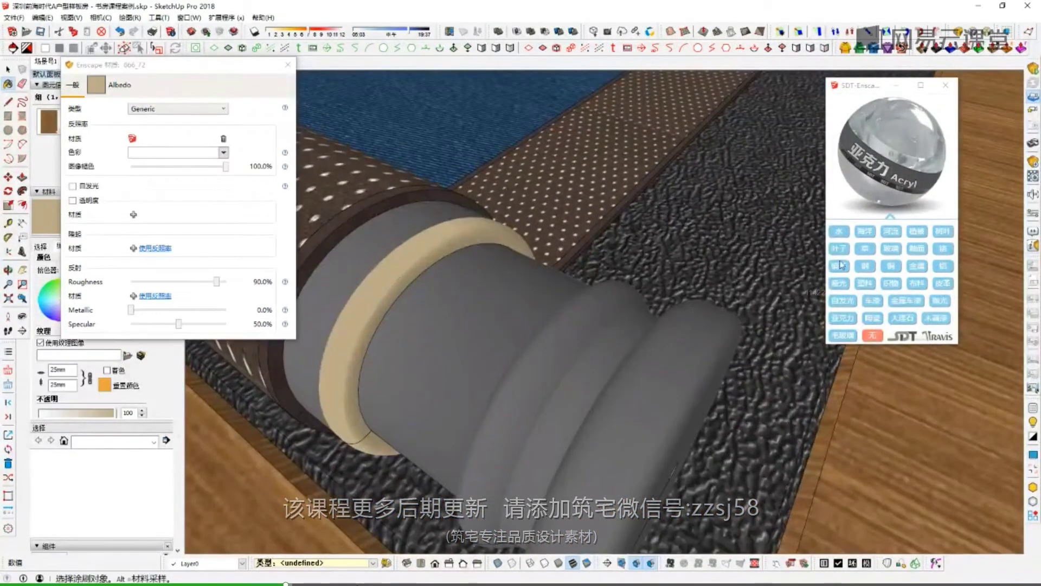
pyautogui.click(918, 266)
# - Sample the window's transparent pane material and apply the Glass preset to it
pyautogui.scroll(-5, 570, 425)
pyautogui.moveTo(579, 384); pyautogui.dragTo(644, 237, button='middle')
pyautogui.scroll(-3, 644, 237)
pyautogui.moveTo(654, 112); pyautogui.dragTo(627, 197, button='middle')
pyautogui.keyDown('alt'); pyautogui.click(628, 197); pyautogui.keyUp('alt')
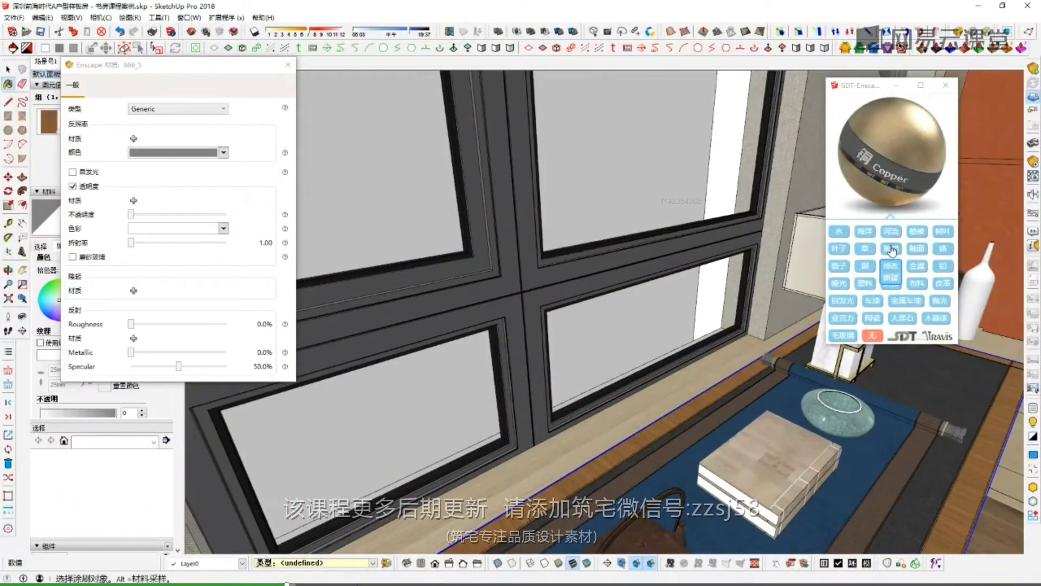
# - Give the window's dark grey frame the Metal preset and its black inner strip the Leather preset
pyautogui.scroll(3, 498, 213)
pyautogui.keyDown('alt'); pyautogui.click(537, 228); pyautogui.keyUp('alt')
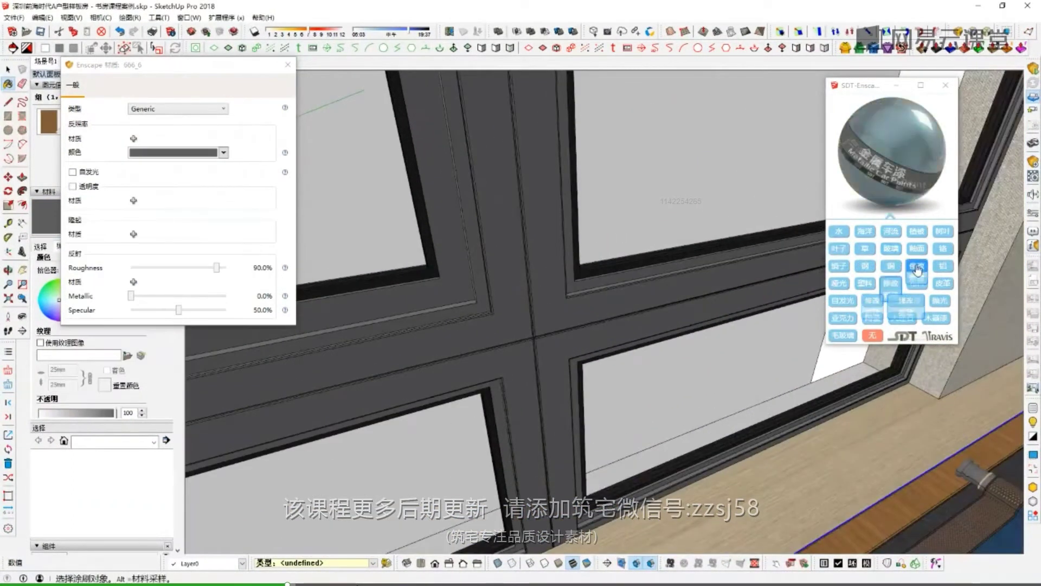
pyautogui.click(917, 267)
pyautogui.scroll(5, 567, 281)
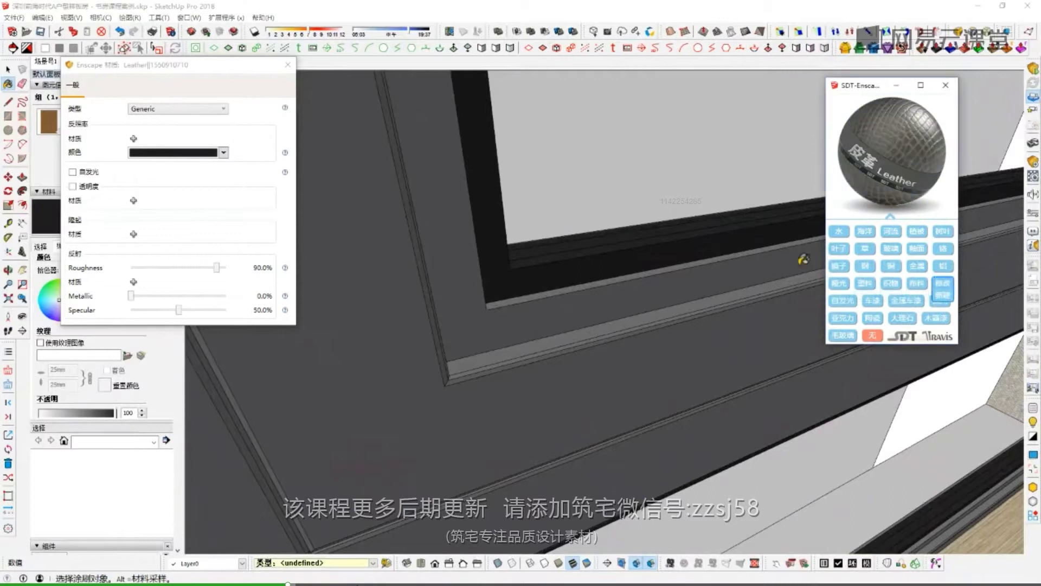
# - Apply the Cloth preset to the grey fabric wall beside the curtain and use its texture as bump at -2.54
pyautogui.scroll(-5, 671, 235)
pyautogui.moveTo(551, 330); pyautogui.dragTo(556, 247, button='middle')
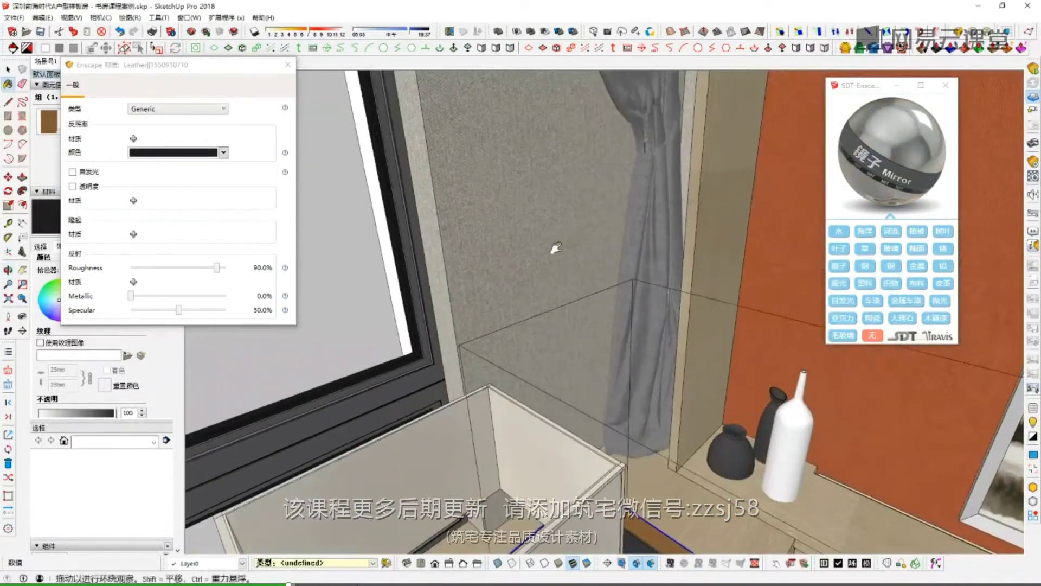
pyautogui.keyDown('alt'); pyautogui.click(556, 248); pyautogui.keyUp('alt')
pyautogui.moveTo(194, 266); pyautogui.dragTo(171, 267)
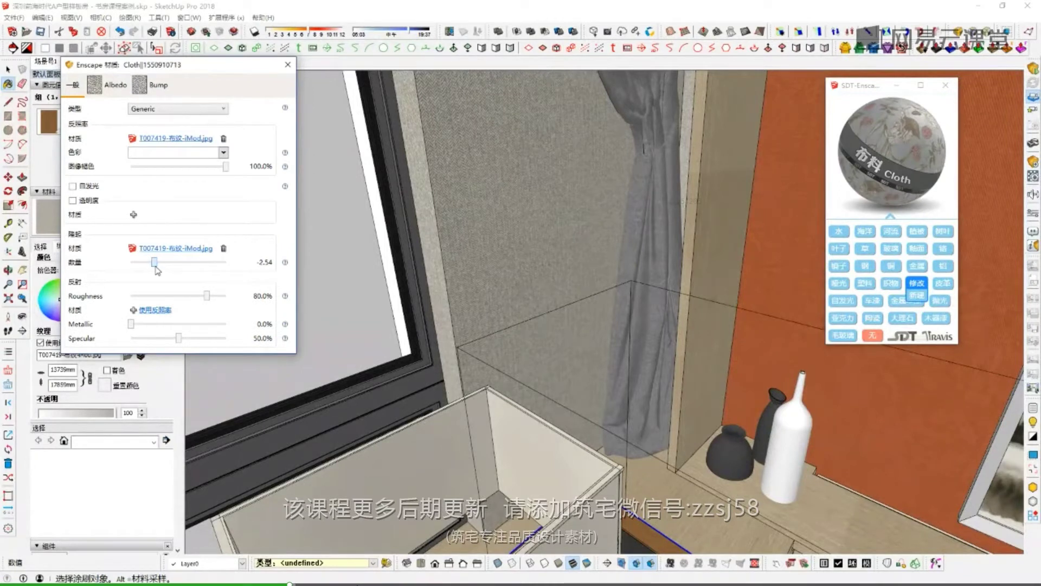
# - Apply the Leather preset to the brown band around the armchair's pillow and use its albedo texture as bump at about -0.58
pyautogui.scroll(-3, 523, 319)
pyautogui.moveTo(530, 204)
pyautogui.mouseDown(button='middle')
pyautogui.moveTo(600, 284)
pyautogui.moveTo(564, 249)
pyautogui.moveTo(537, 196)
pyautogui.mouseUp(button='middle')
pyautogui.scroll(-2, 647, 221)
pyautogui.moveTo(647, 221)
pyautogui.mouseDown(button='middle')
pyautogui.moveTo(649, 208)
pyautogui.moveTo(616, 214)
pyautogui.moveTo(554, 252)
pyautogui.moveTo(594, 235)
pyautogui.moveTo(545, 239)
pyautogui.mouseUp(button='middle')
pyautogui.press('space')
pyautogui.scroll(1, 616, 213)
pyautogui.moveTo(641, 283)
pyautogui.mouseDown(button='middle')
pyautogui.moveTo(734, 326)
pyautogui.moveTo(688, 349)
pyautogui.moveTo(721, 372)
pyautogui.moveTo(577, 349)
pyautogui.moveTo(662, 358)
pyautogui.moveTo(645, 382)
pyautogui.mouseUp(button='middle')
pyautogui.scroll(4, 663, 357)
pyautogui.scroll(3, 630, 408)
pyautogui.press('b')
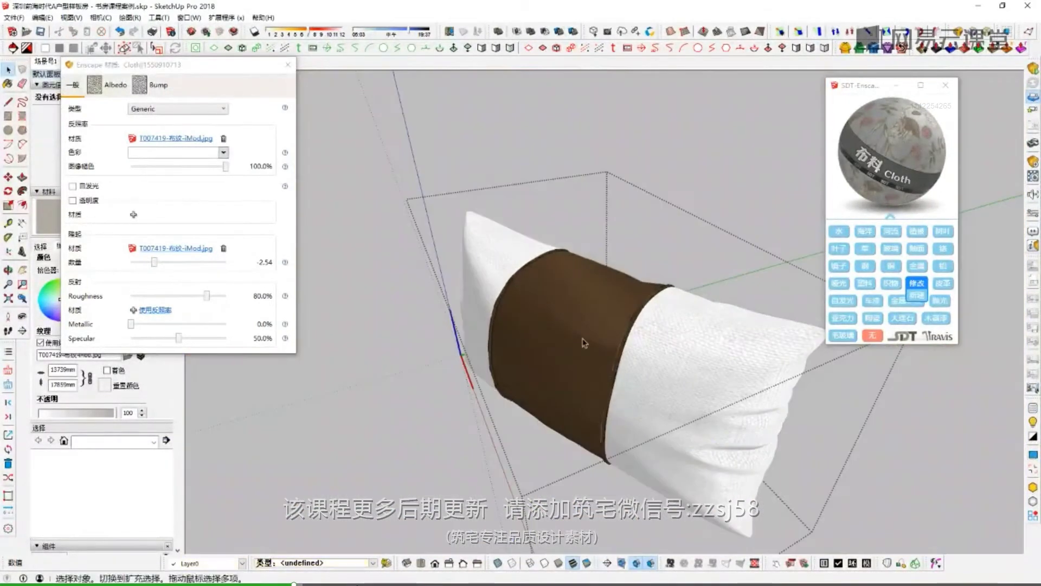
pyautogui.keyDown('alt'); pyautogui.click(614, 301); pyautogui.keyUp('alt')
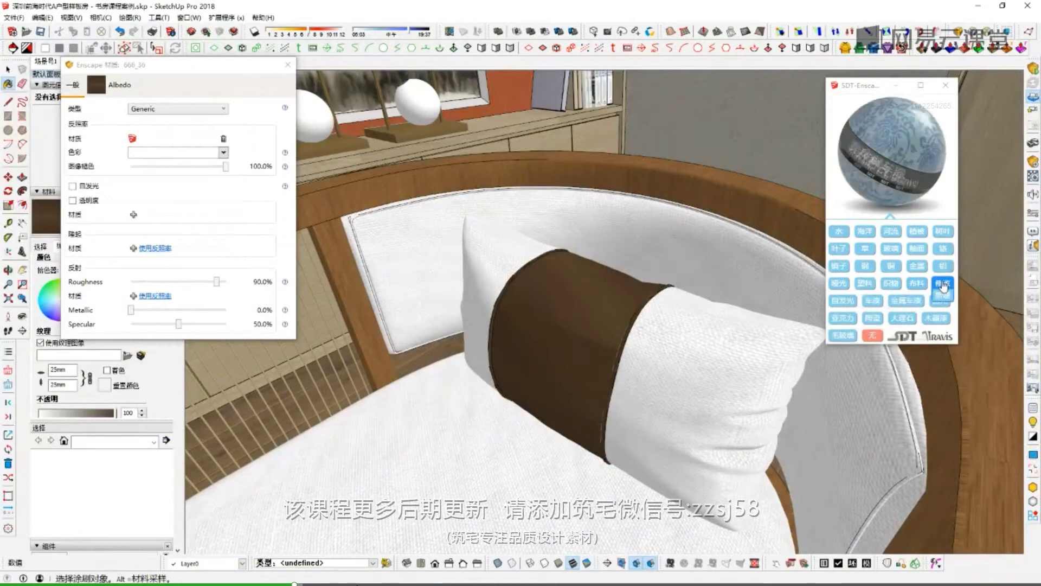
pyautogui.click(156, 250)
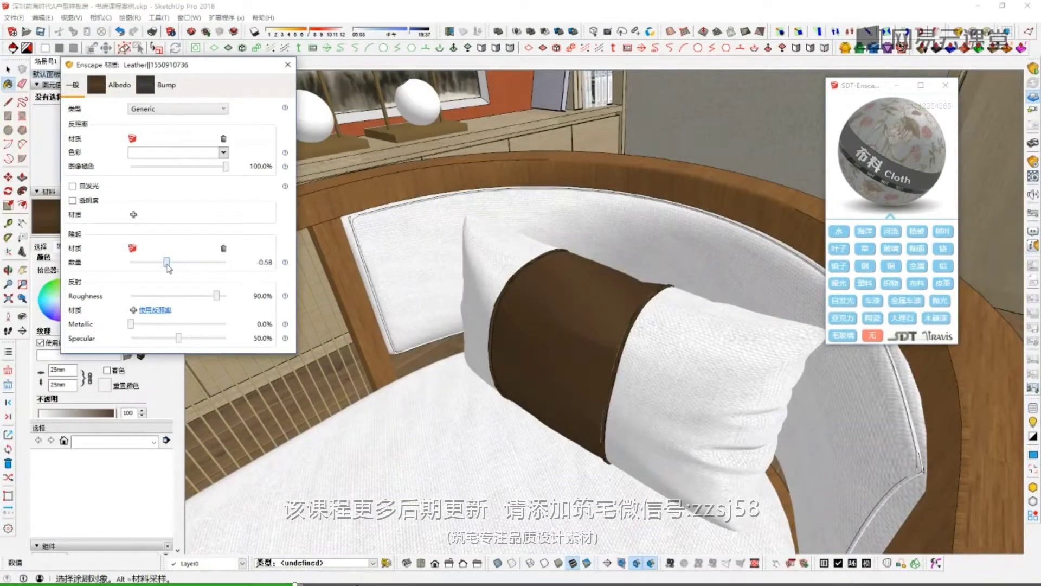
# - Apply the Cloth preset to the pillow's white fabric and use its albedo texture as bump at -4.11
pyautogui.click(917, 283)
pyautogui.click(157, 248)
pyautogui.moveTo(204, 262); pyautogui.dragTo(161, 261)
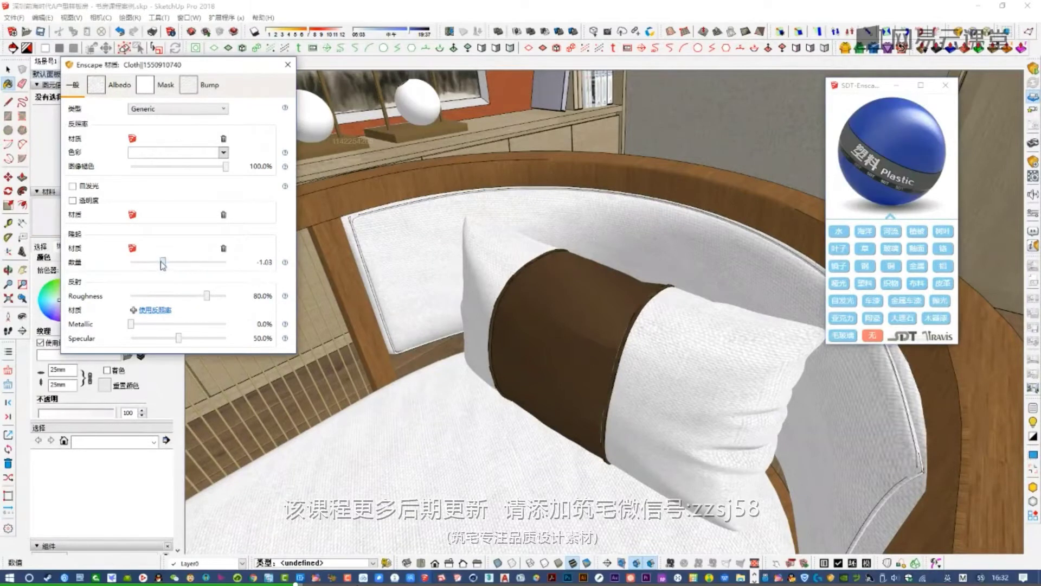
# - Sample one of the thin brass rods in the armchair's side and apply the Metal preset to it
pyautogui.keyDown('shift'); pyautogui.moveTo(745, 411); pyautogui.dragTo(648, 329, button='middle'); pyautogui.keyUp('shift')
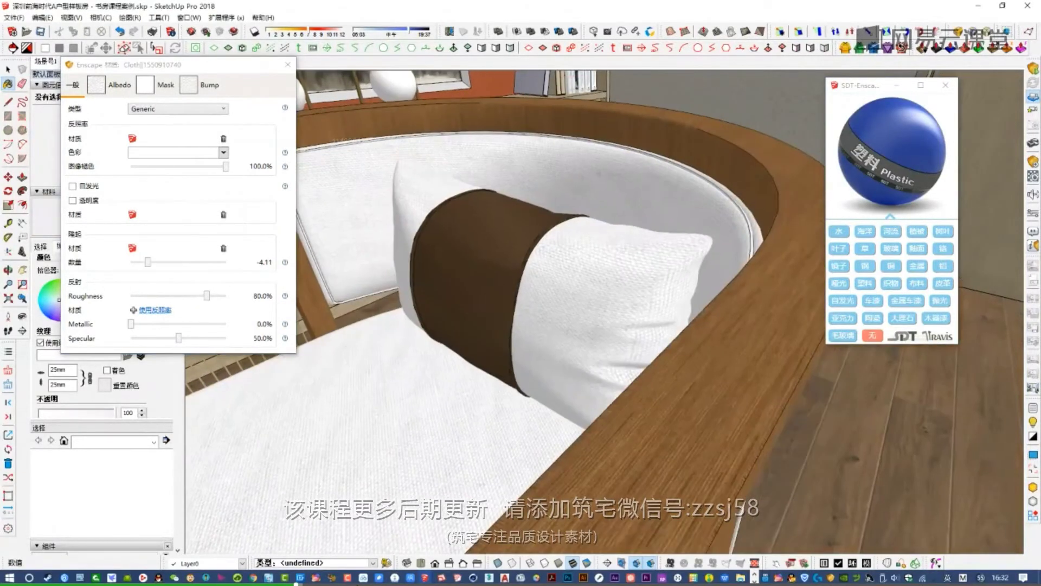
pyautogui.moveTo(445, 441); pyautogui.dragTo(363, 397, button='middle')
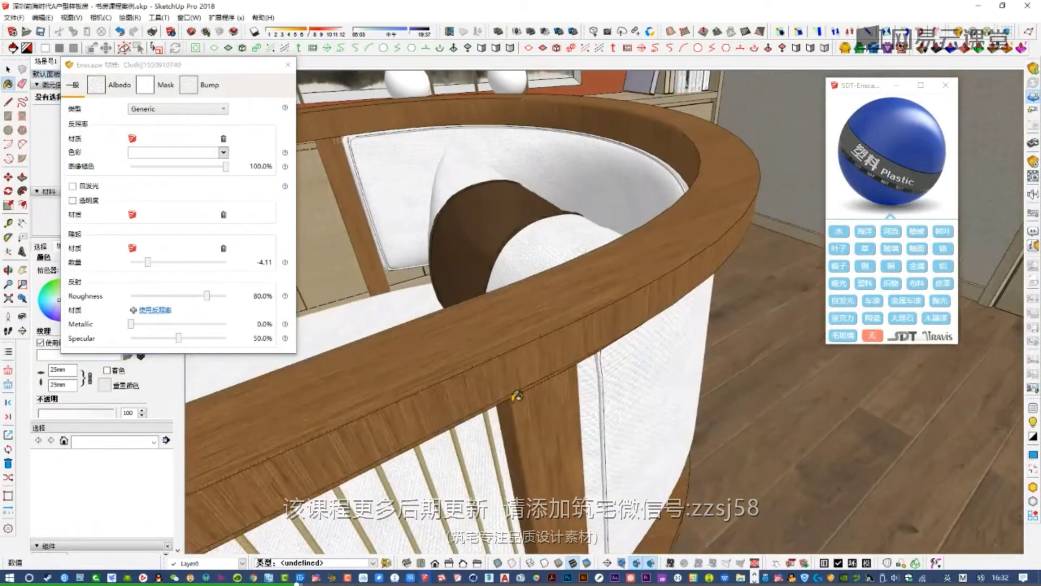
pyautogui.scroll(2, 488, 430)
pyautogui.scroll(3, 412, 399)
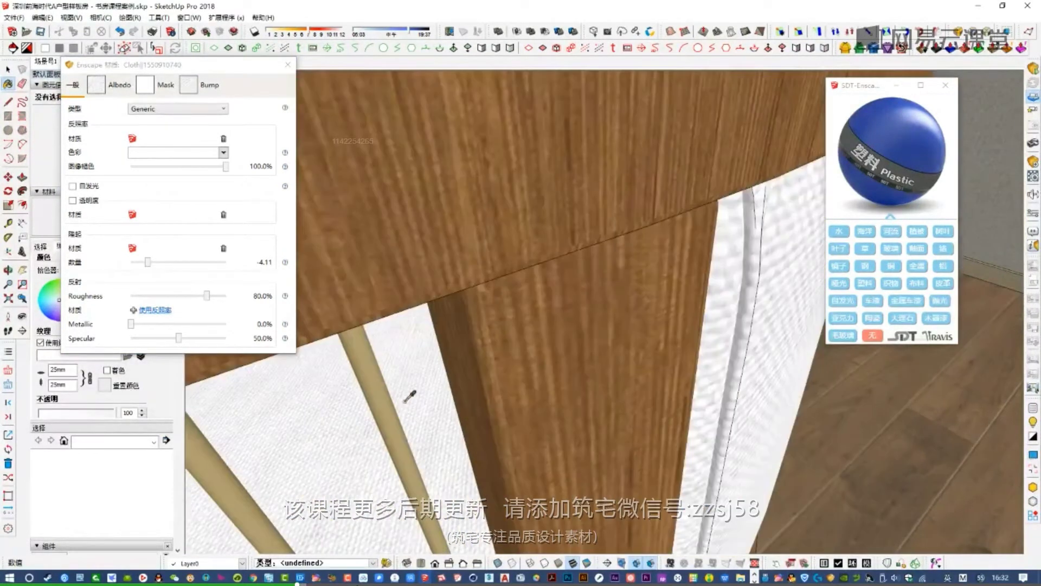
pyautogui.keyDown('alt'); pyautogui.click(382, 378); pyautogui.keyUp('alt')
pyautogui.scroll(-2, 349, 270)
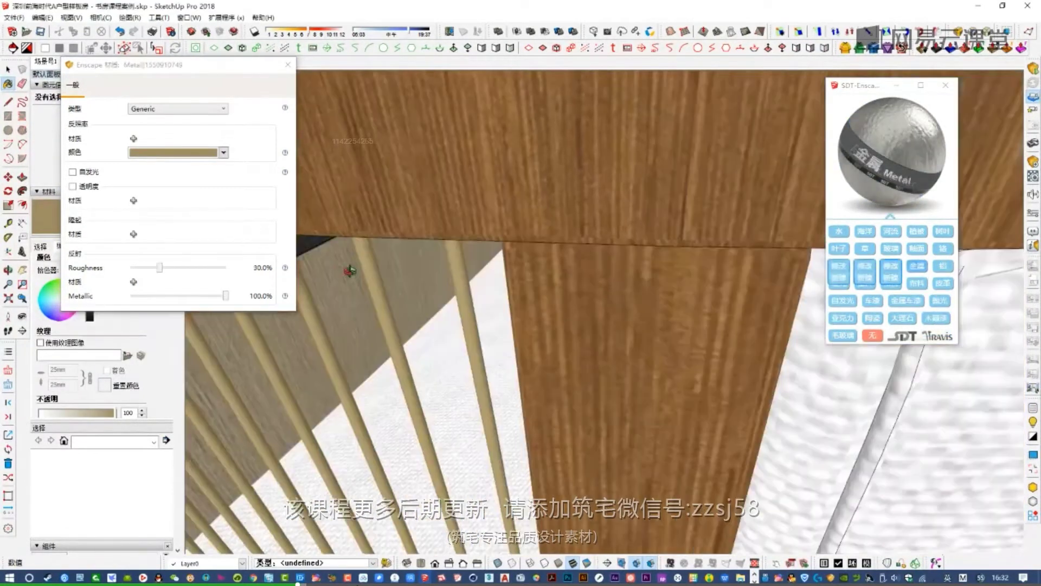
# - Save the armchair's pillow component as an external Enscape model named 组件#95.skp in the 课程案例 folder
pyautogui.press('space')
pyautogui.scroll(-5, 597, 396)
pyautogui.rightClick(556, 364)
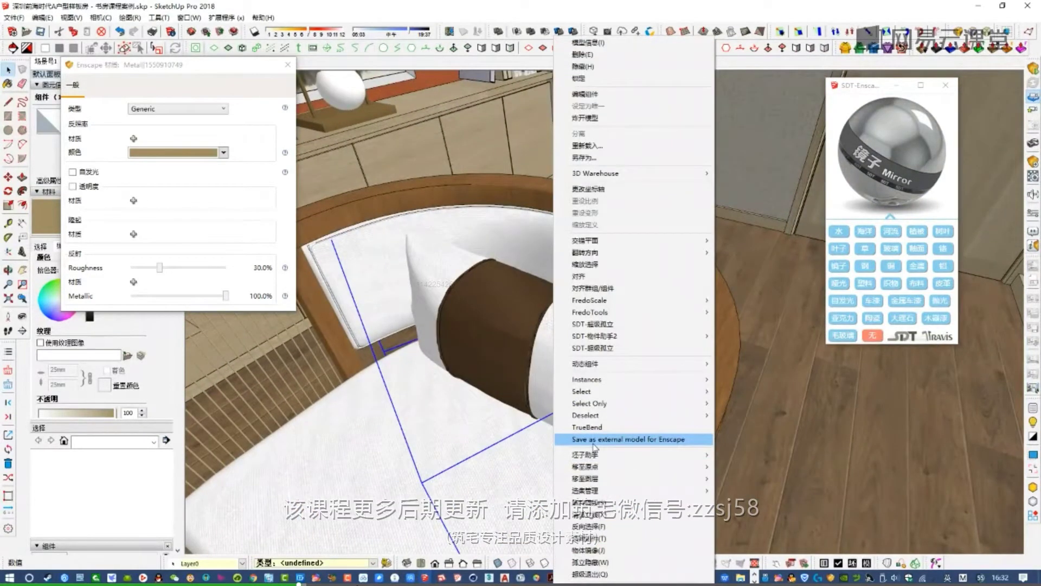
pyautogui.click(593, 442)
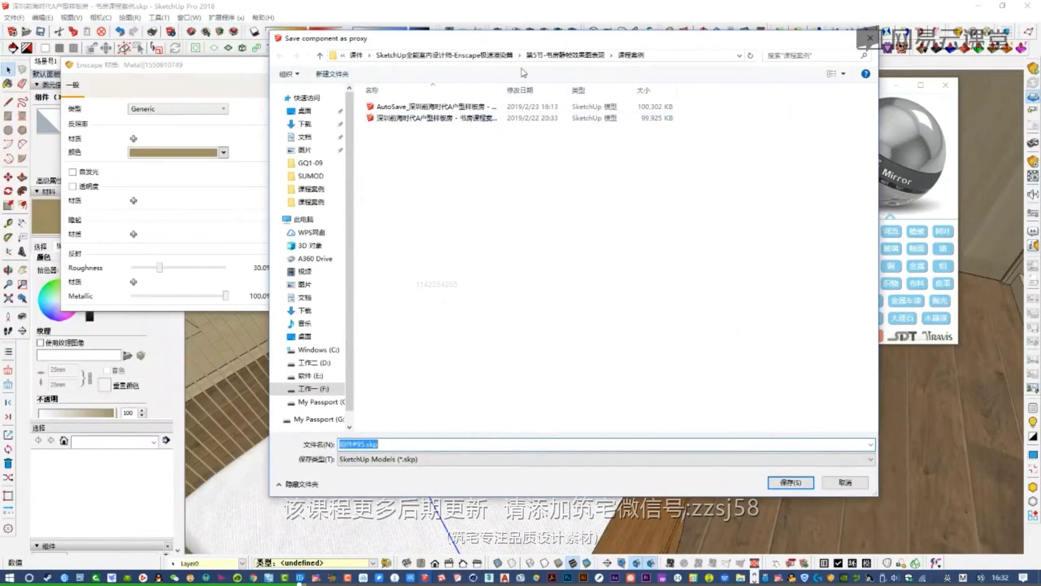
pyautogui.doubleClick(438, 109)
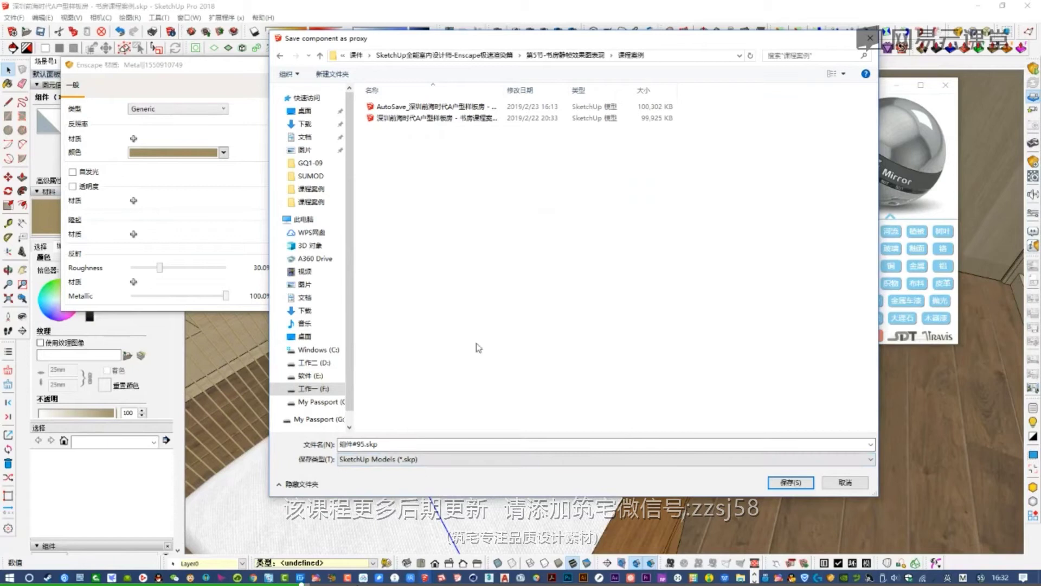
pyautogui.click(792, 483)
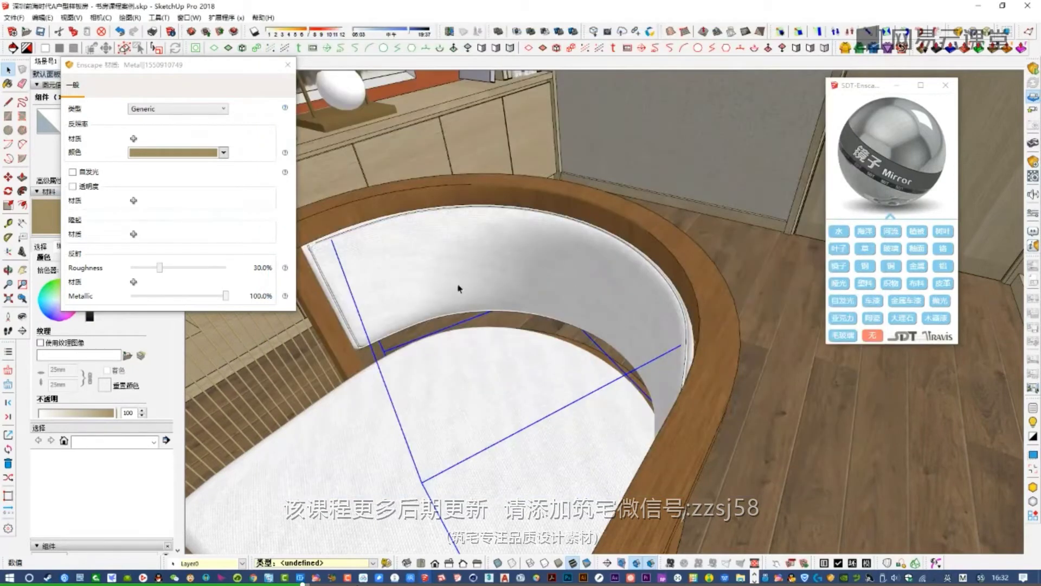
# - Check the armchair from several angles and undo the pillow's conversion to an external Enscape model
pyautogui.scroll(3, 560, 371)
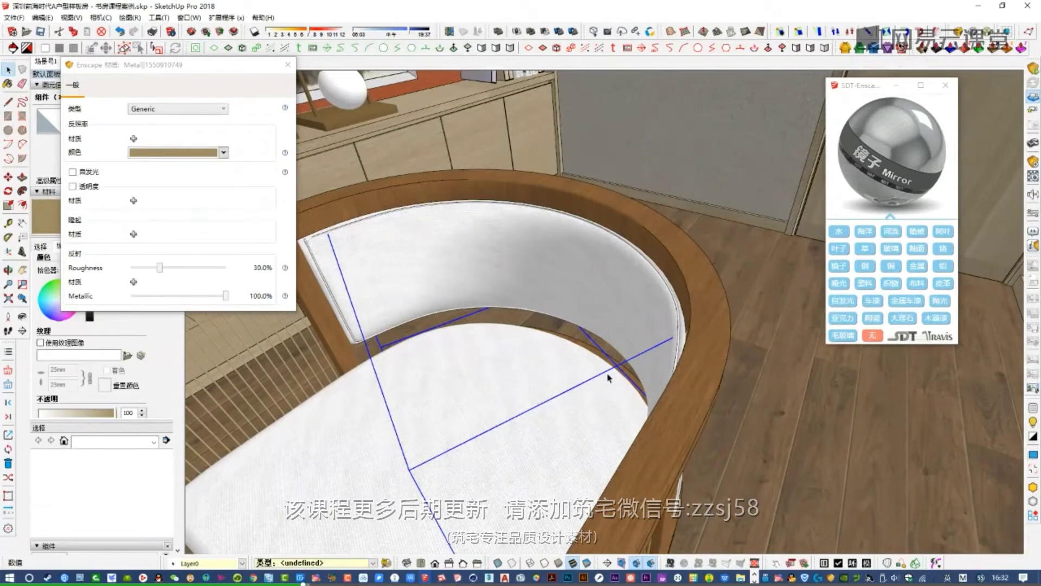
pyautogui.press('space')
pyautogui.scroll(-2, 596, 346)
pyautogui.moveTo(597, 345); pyautogui.dragTo(537, 332, button='middle')
pyautogui.scroll(2, 444, 337)
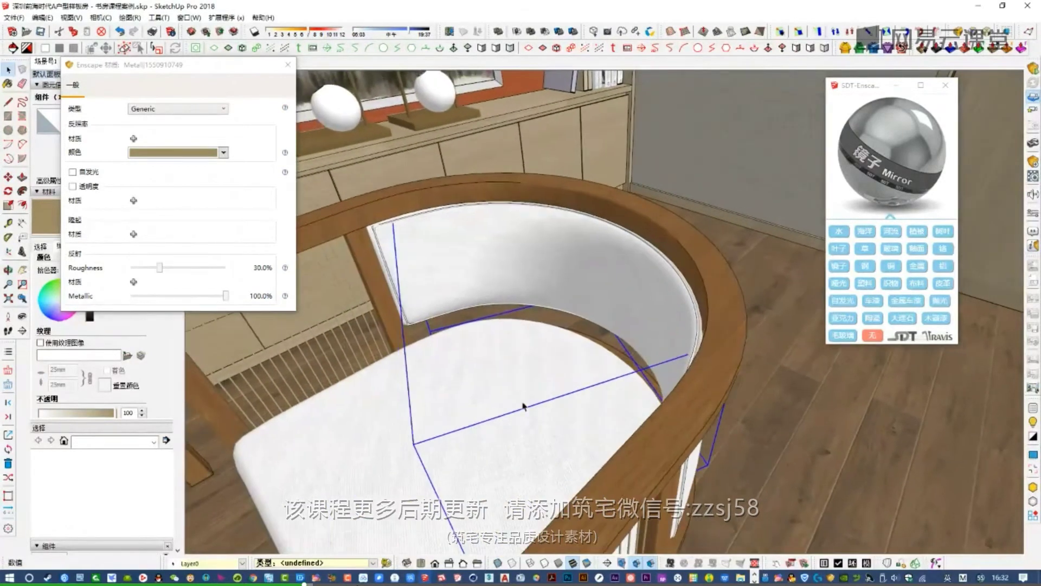
pyautogui.moveTo(470, 407); pyautogui.dragTo(570, 335, button='middle')
pyautogui.hotkey('ctrl', 'z')
# - Apply the Plastic preset to the cover of the books on the desk and use its albedo texture as bump at -1.87
pyautogui.scroll(-3, 503, 329)
pyautogui.moveTo(503, 328); pyautogui.dragTo(699, 412, button='middle')
pyautogui.scroll(3, 529, 279)
pyautogui.scroll(2, 529, 279)
pyautogui.moveTo(530, 278)
pyautogui.keyDown('shift'); pyautogui.mouseDown(button='middle')
pyautogui.moveTo(709, 341)
pyautogui.moveTo(581, 326)
pyautogui.mouseUp(button='middle'); pyautogui.keyUp('shift')
pyautogui.press('b')
pyautogui.scroll(-2, 602, 327)
pyautogui.scroll(3, 607, 339)
pyautogui.scroll(2, 593, 352)
pyautogui.keyDown('alt'); pyautogui.click(593, 352); pyautogui.keyUp('alt')
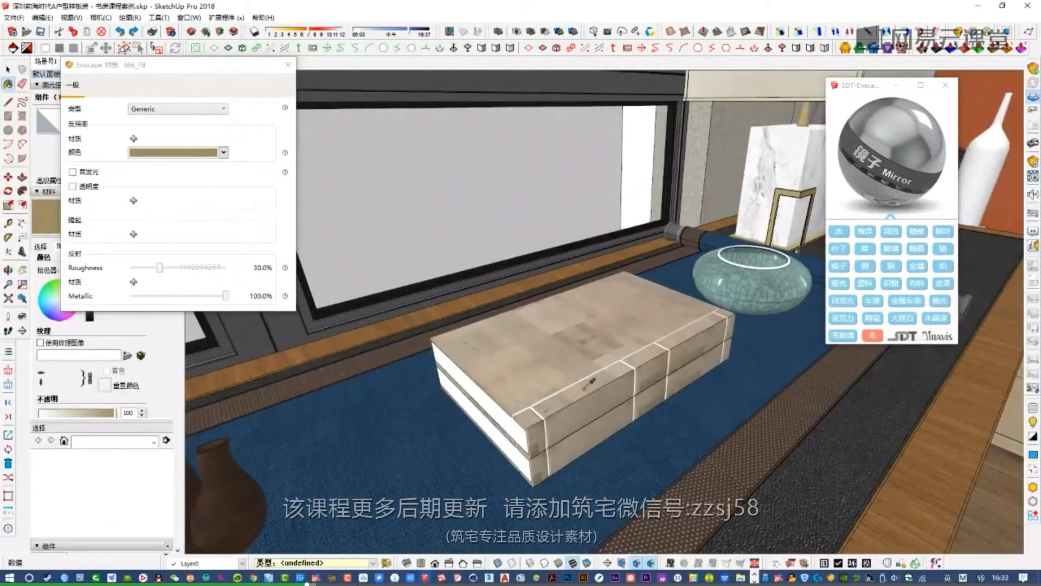
pyautogui.scroll(2, 594, 380)
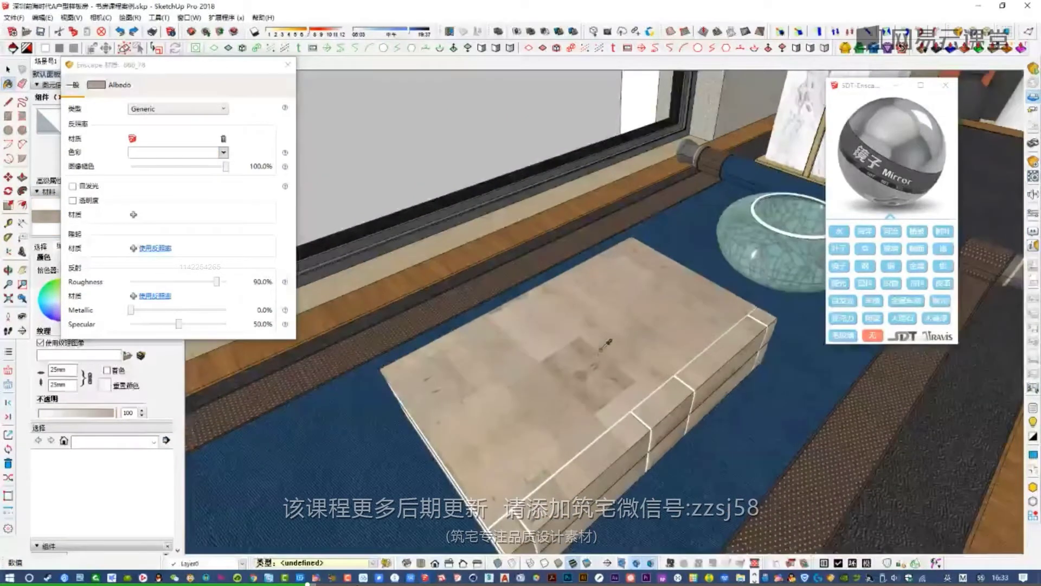
pyautogui.click(866, 284)
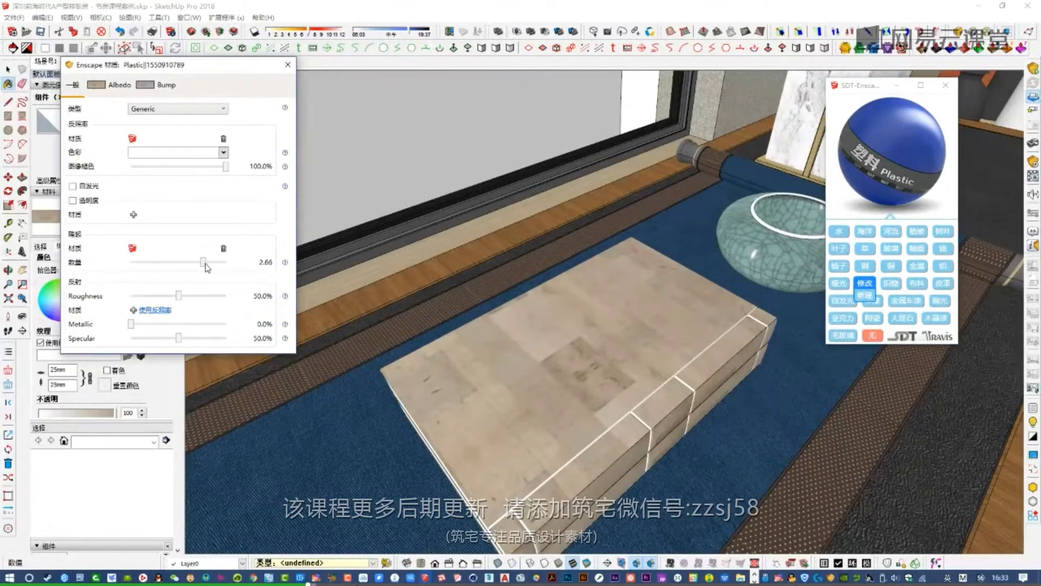
# - Sample the books' white binding thread and apply the Plastic preset to it
pyautogui.moveTo(526, 388); pyautogui.dragTo(608, 362, button='middle')
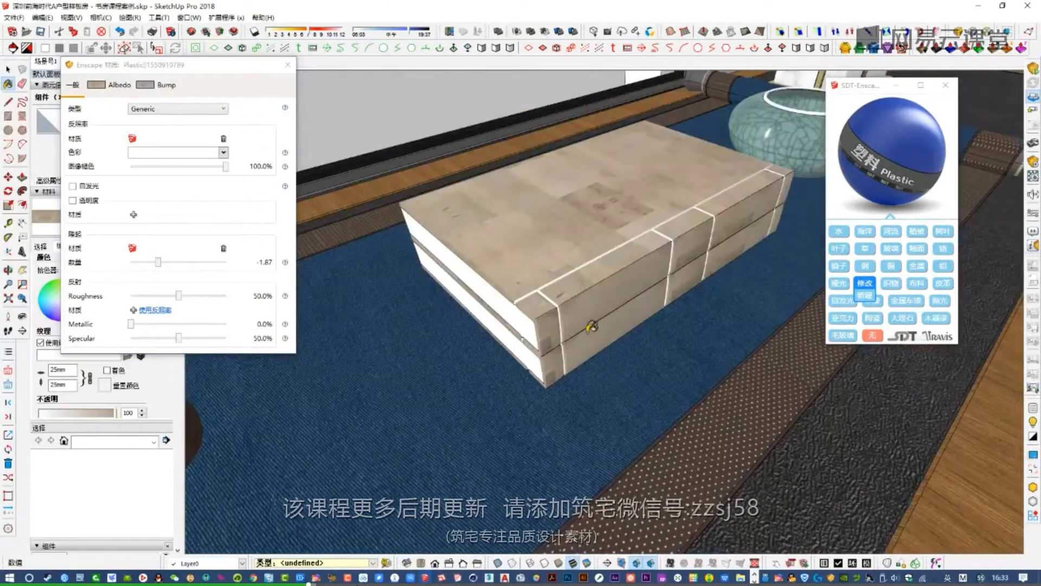
pyautogui.scroll(4, 591, 326)
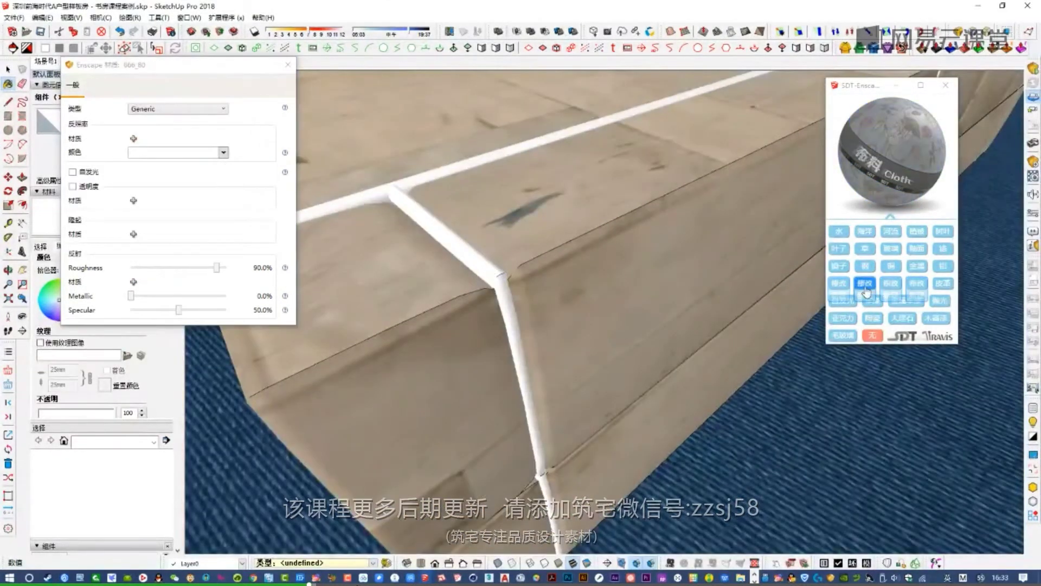
pyautogui.click(866, 291)
# - Apply the Ceramic preset to the green crackle-glazed bowl and use its albedo texture as bump at about -0.43
pyautogui.scroll(-6, 470, 364)
pyautogui.moveTo(481, 386); pyautogui.dragTo(739, 263, button='middle')
pyautogui.keyDown('alt'); pyautogui.click(718, 319); pyautogui.keyUp('alt')
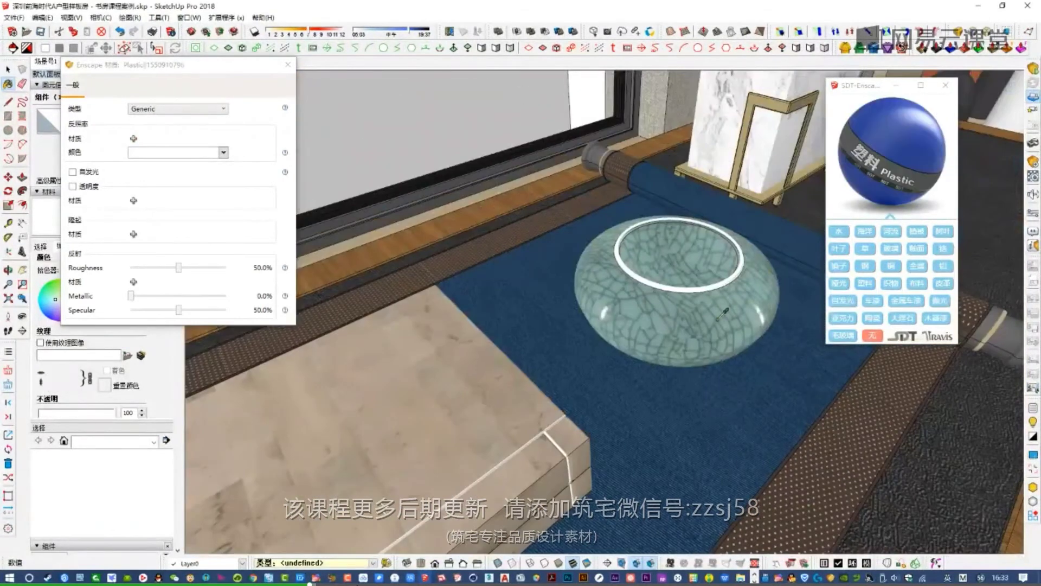
pyautogui.click(872, 318)
pyautogui.click(144, 253)
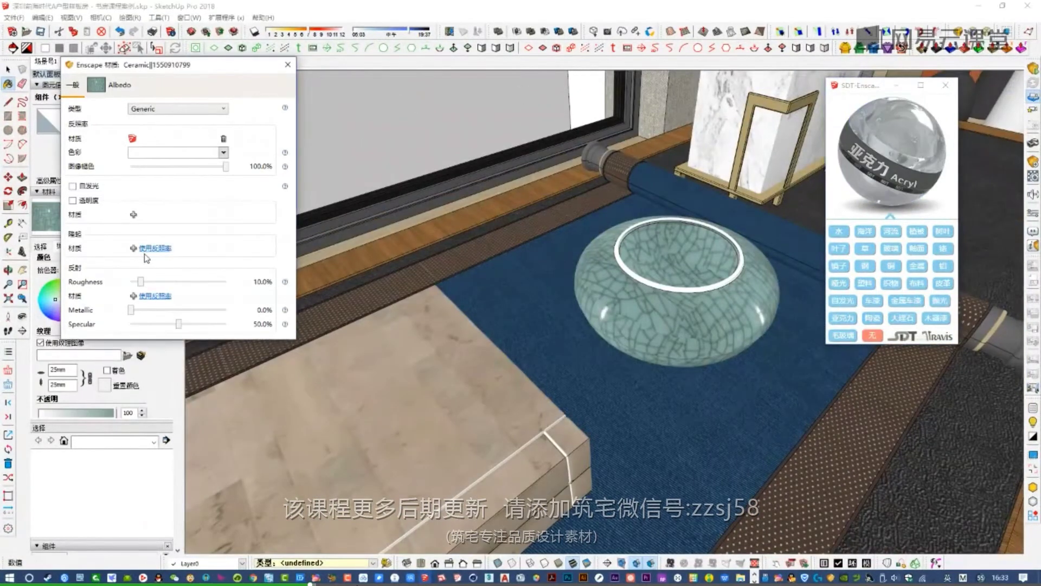
pyautogui.click(153, 249)
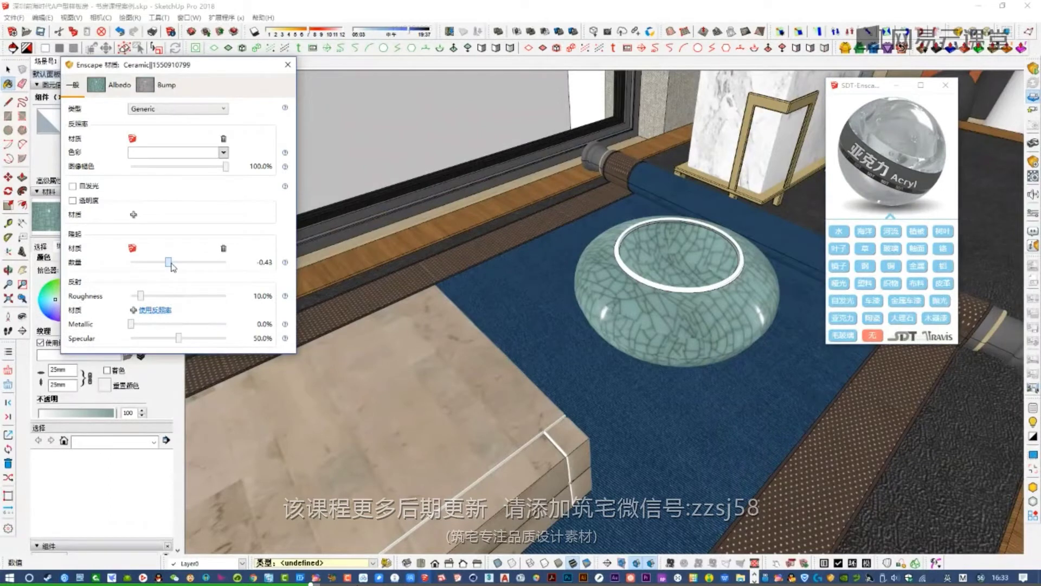
# - Give the table lamp's white stone base the Marble preset and its brass frame the Metal preset
pyautogui.scroll(-2, 689, 308)
pyautogui.moveTo(690, 308); pyautogui.dragTo(553, 298, button='middle')
pyautogui.scroll(2, 444, 313)
pyautogui.keyDown('alt'); pyautogui.click(443, 314); pyautogui.keyUp('alt')
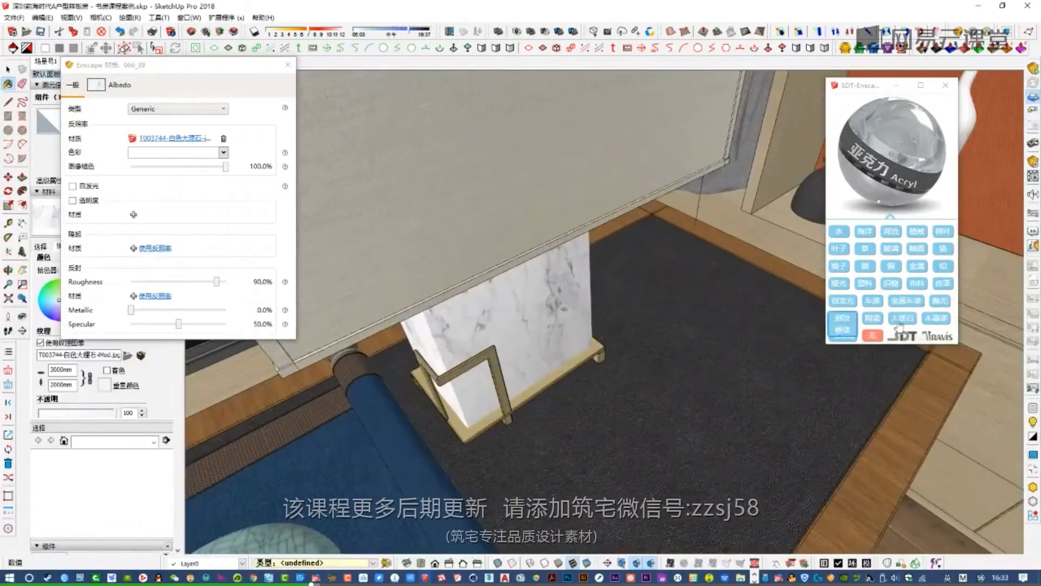
pyautogui.click(901, 319)
pyautogui.scroll(5, 512, 308)
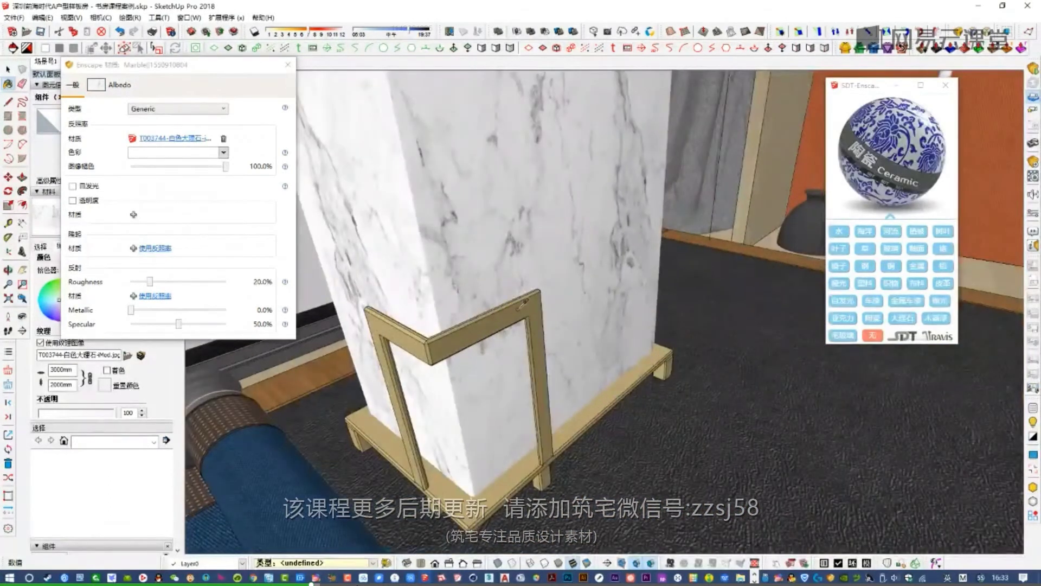
pyautogui.click(917, 265)
pyautogui.scroll(-3, 700, 304)
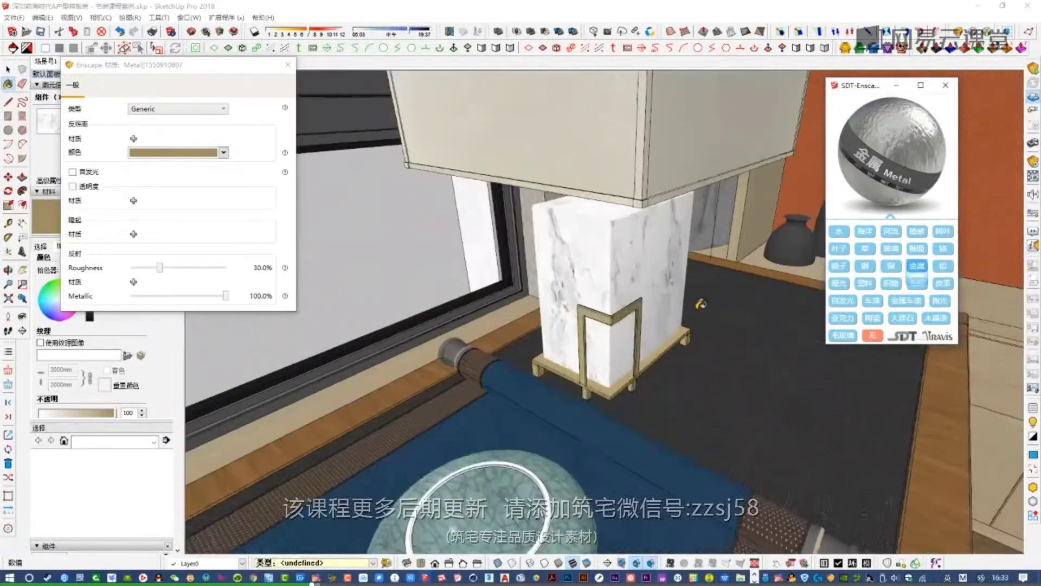
# - Switch the lampshade's fabric from Foliage to the Cloth preset and set its bump amount to -1.34
pyautogui.scroll(-4, 701, 304)
pyautogui.moveTo(607, 217); pyautogui.dragTo(576, 274, button='middle')
pyautogui.scroll(4, 665, 262)
pyautogui.keyDown('alt'); pyautogui.click(663, 263); pyautogui.keyUp('alt')
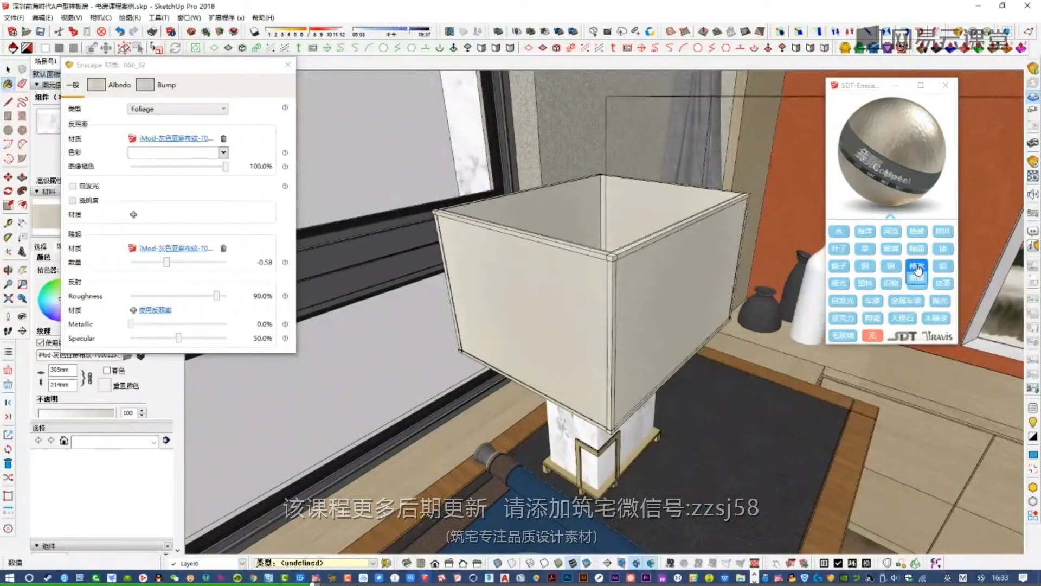
pyautogui.click(918, 289)
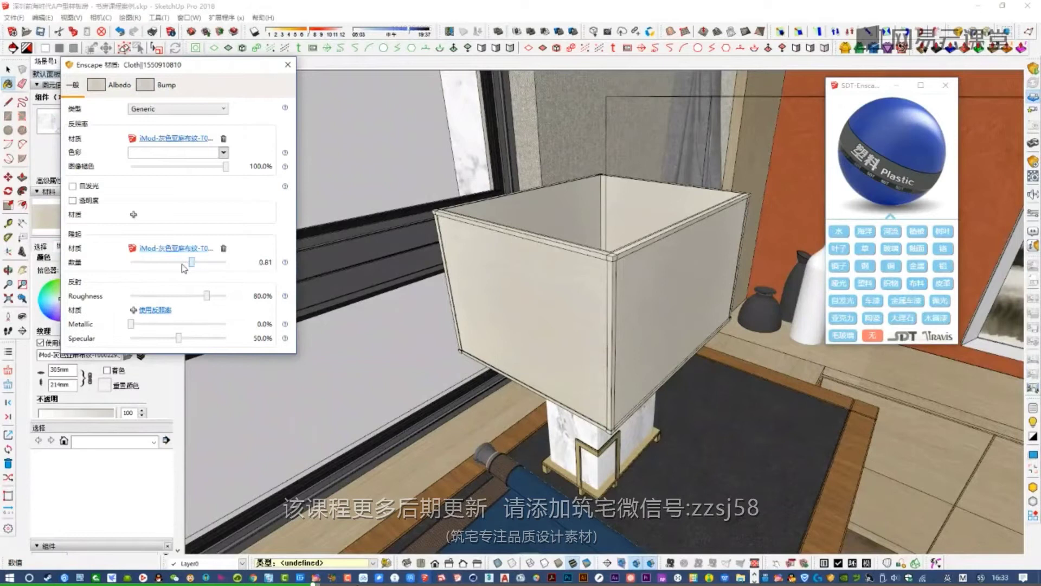
pyautogui.moveTo(159, 265); pyautogui.dragTo(160, 265)
pyautogui.scroll(-4, 600, 301)
pyautogui.moveTo(600, 301); pyautogui.dragTo(484, 325, button='middle')
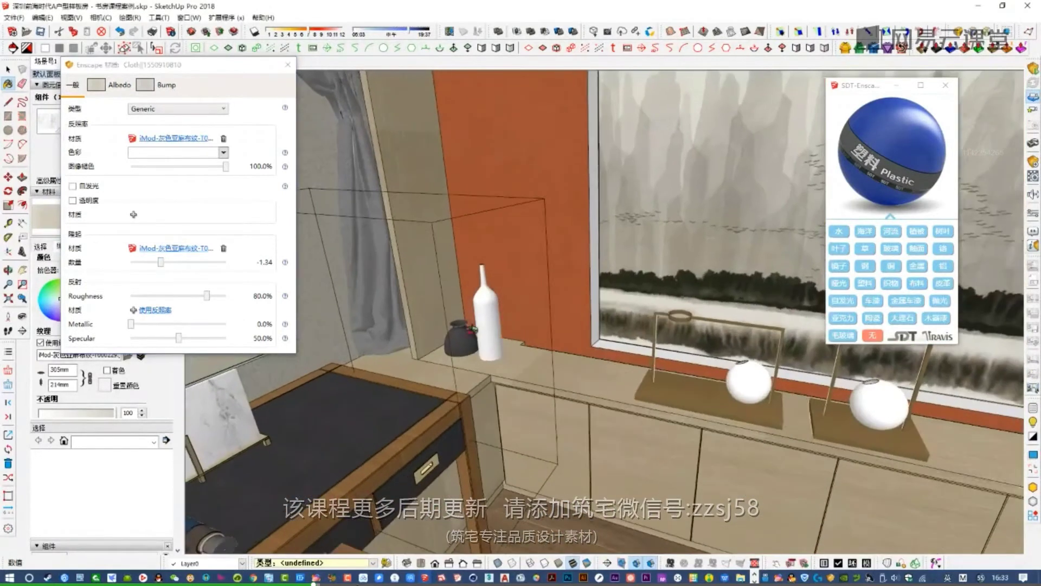
# - Apply the Ceramic preset to the white bottle and the dark vase beside it on the cabinet
pyautogui.scroll(3, 485, 325)
pyautogui.scroll(3, 496, 278)
pyautogui.keyDown('alt'); pyautogui.click(506, 244); pyautogui.keyUp('alt')
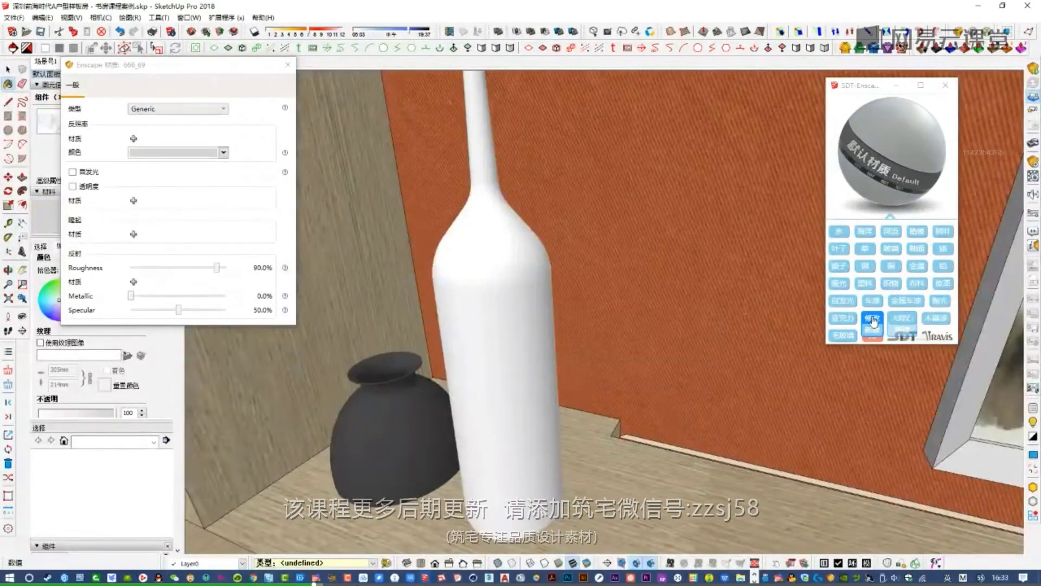
pyautogui.click(873, 319)
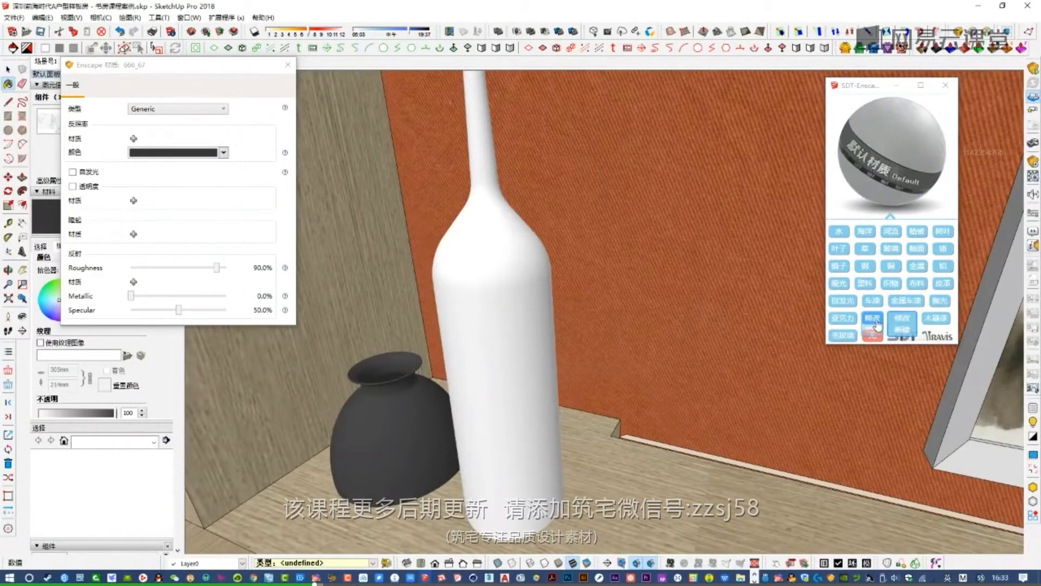
# - Give the red wall fabric the Cloth preset and use its albedo texture as bump at about -2.10
pyautogui.scroll(-3, 686, 329)
pyautogui.keyDown('shift'); pyautogui.moveTo(686, 329); pyautogui.dragTo(485, 361, button='middle'); pyautogui.keyUp('shift')
pyautogui.keyDown('alt'); pyautogui.click(552, 232); pyautogui.keyUp('alt')
pyautogui.click(915, 283)
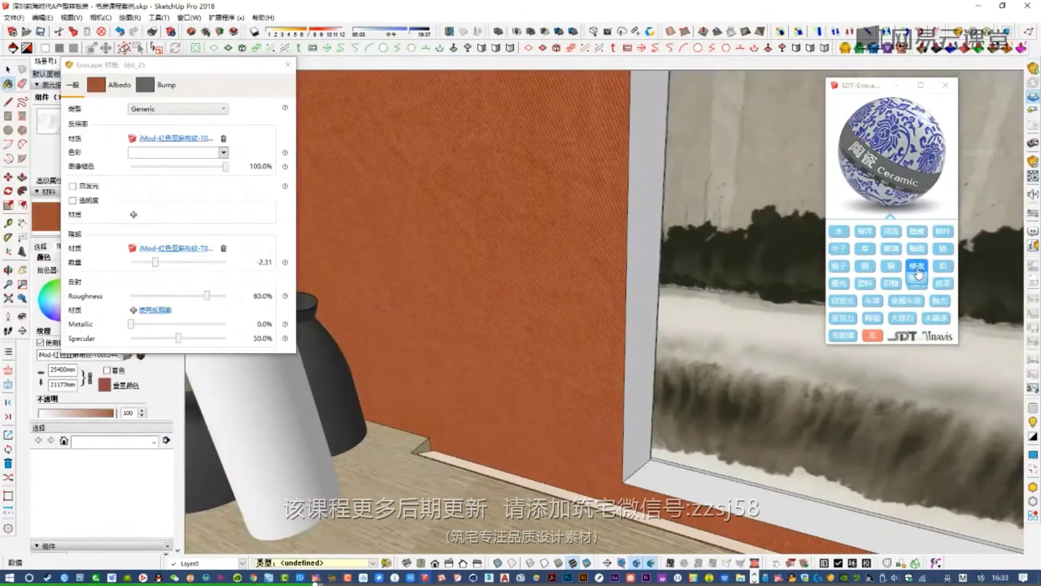
pyautogui.click(164, 249)
pyautogui.moveTo(202, 262); pyautogui.dragTo(157, 264)
# - Give the landscape painting the Polished preset and its grey frame the Metal preset
pyautogui.scroll(-4, 488, 350)
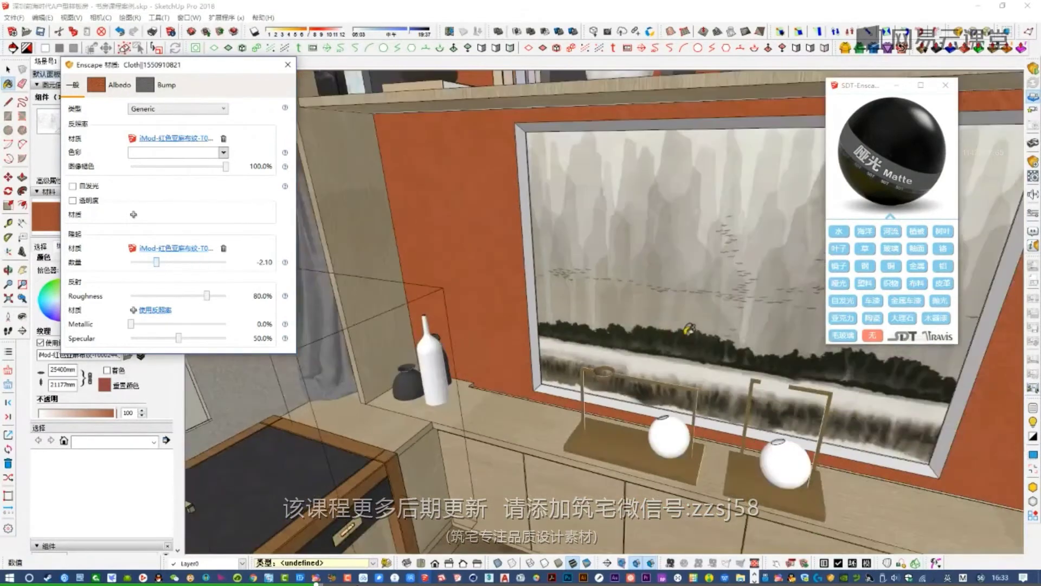
pyautogui.keyDown('shift'); pyautogui.moveTo(732, 306); pyautogui.dragTo(532, 324, button='middle'); pyautogui.keyUp('shift')
pyautogui.keyDown('alt'); pyautogui.click(564, 251); pyautogui.keyUp('alt')
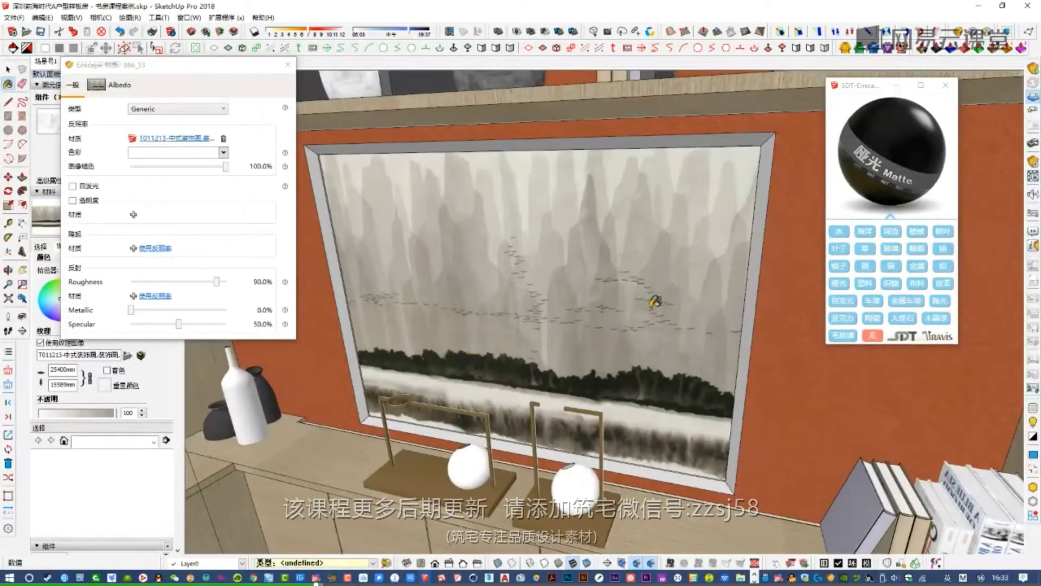
pyautogui.moveTo(946, 298)
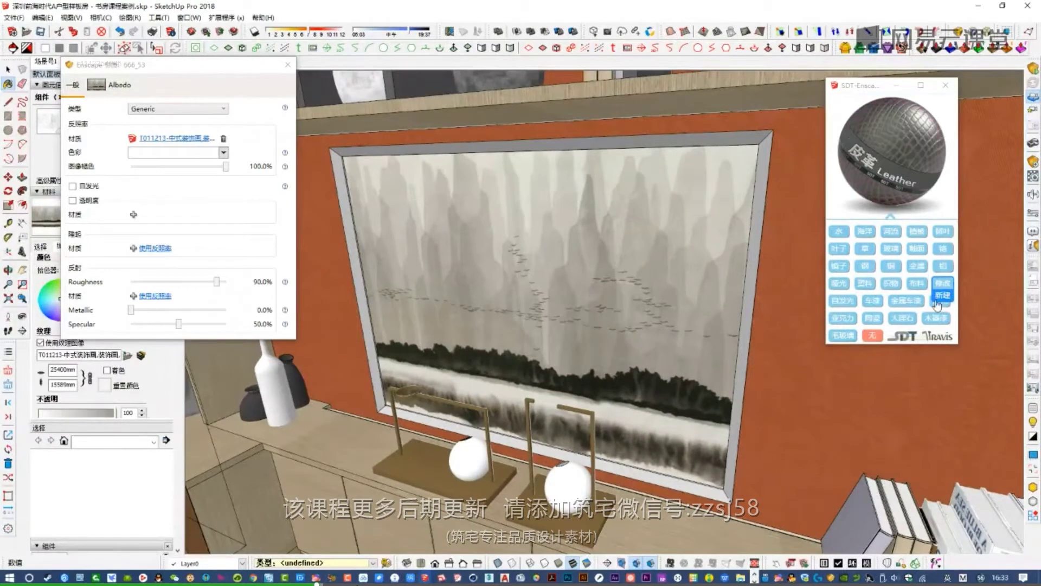
pyautogui.click(941, 310)
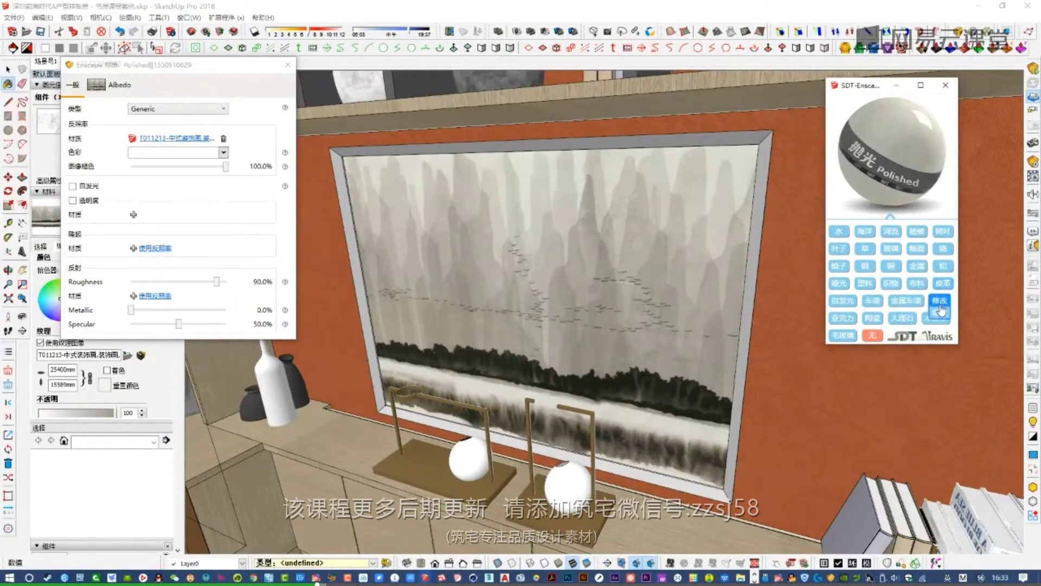
pyautogui.scroll(5, 462, 192)
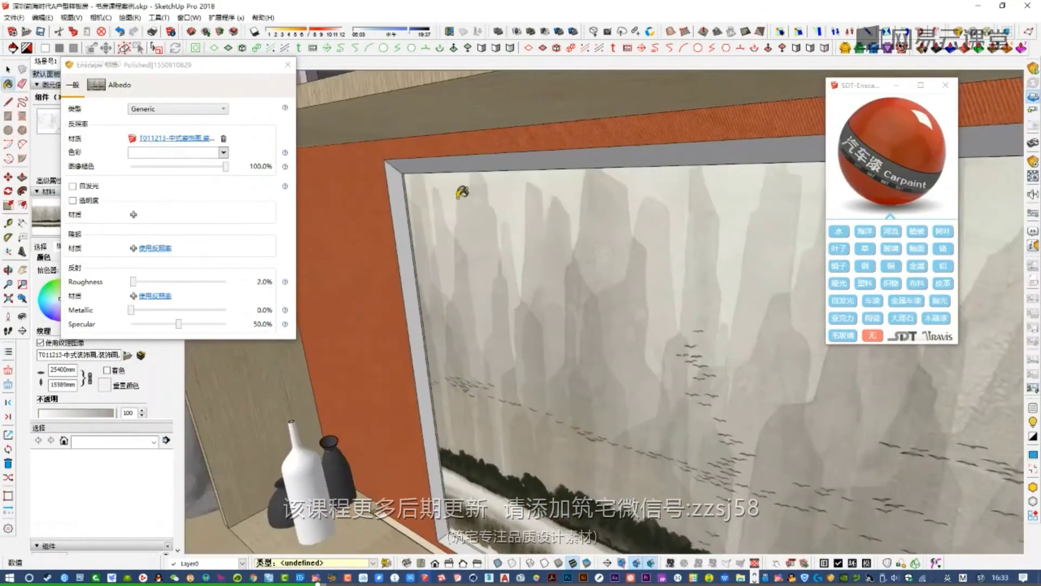
pyautogui.keyDown('alt'); pyautogui.click(467, 164); pyautogui.keyUp('alt')
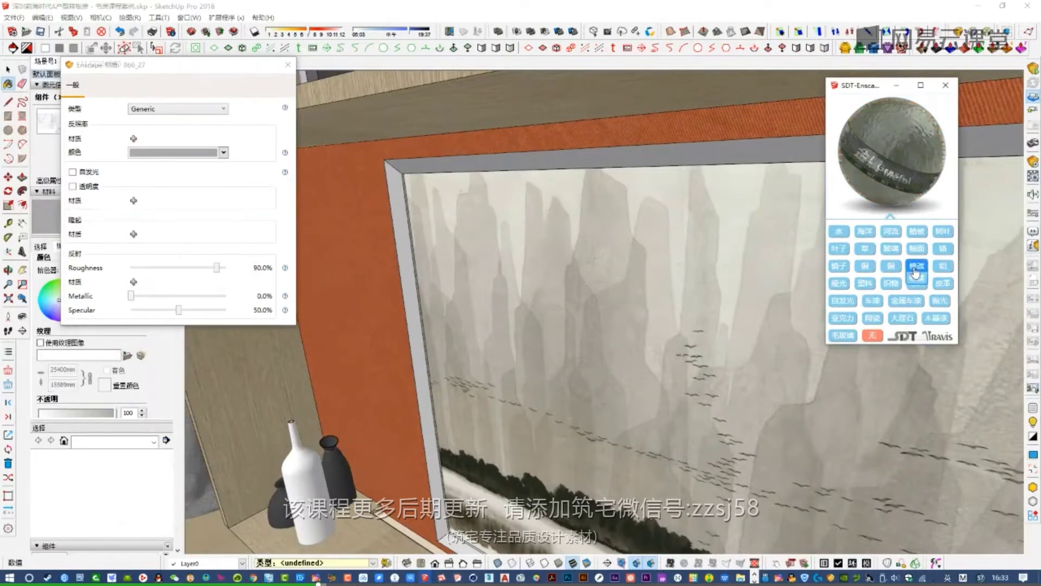
pyautogui.click(916, 266)
# - Sample the bb22.jpg wood material, apply the Marble preset to it and set its roughness to about 29.7%
pyautogui.scroll(-2, 624, 295)
pyautogui.moveTo(499, 282)
pyautogui.mouseDown(button='middle')
pyautogui.moveTo(564, 283)
pyautogui.moveTo(539, 331)
pyautogui.mouseUp(button='middle')
pyautogui.keyDown('alt'); pyautogui.click(568, 282); pyautogui.keyUp('alt')
pyautogui.moveTo(209, 68); pyautogui.dragTo(334, 48)
pyautogui.scroll(-1, 595, 298)
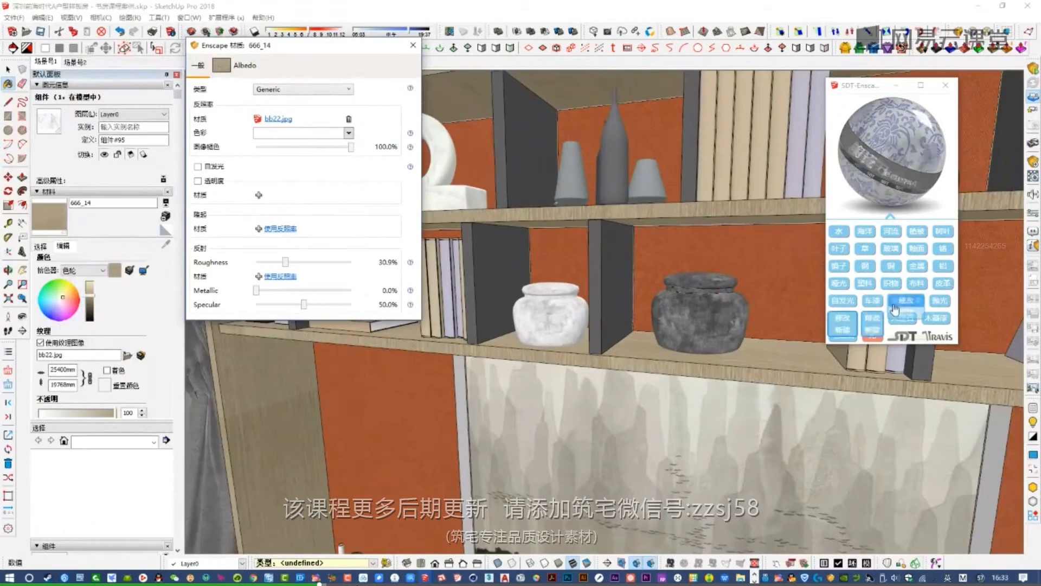
pyautogui.click(902, 318)
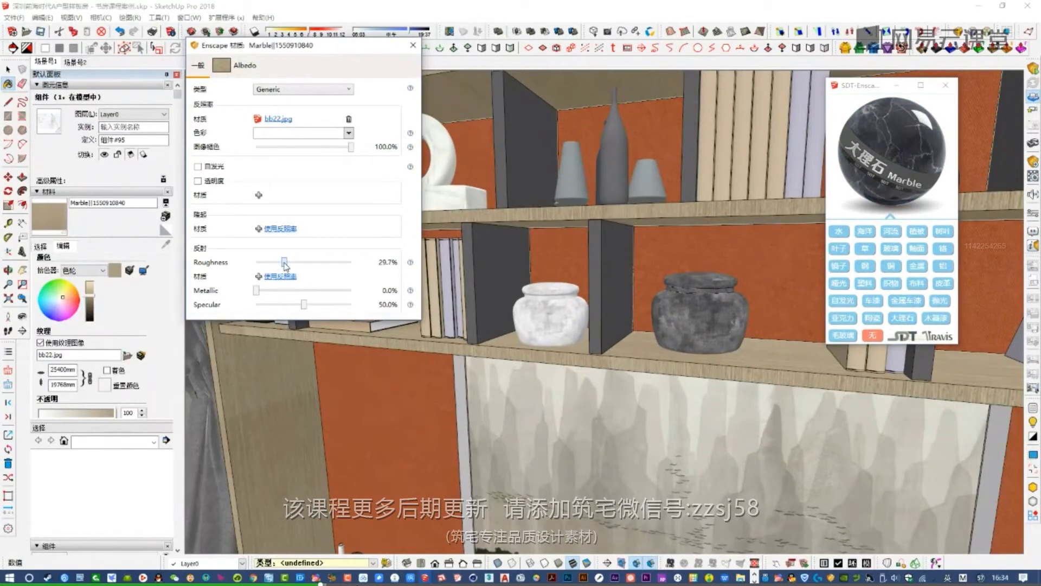
# - Sample the shelf's dark divider and apply the Ceramic preset to the dark mottled jar
pyautogui.moveTo(609, 228); pyautogui.dragTo(606, 294, button='middle')
pyautogui.scroll(2, 606, 294)
pyautogui.keyDown('alt'); pyautogui.click(599, 254); pyautogui.keyUp('alt')
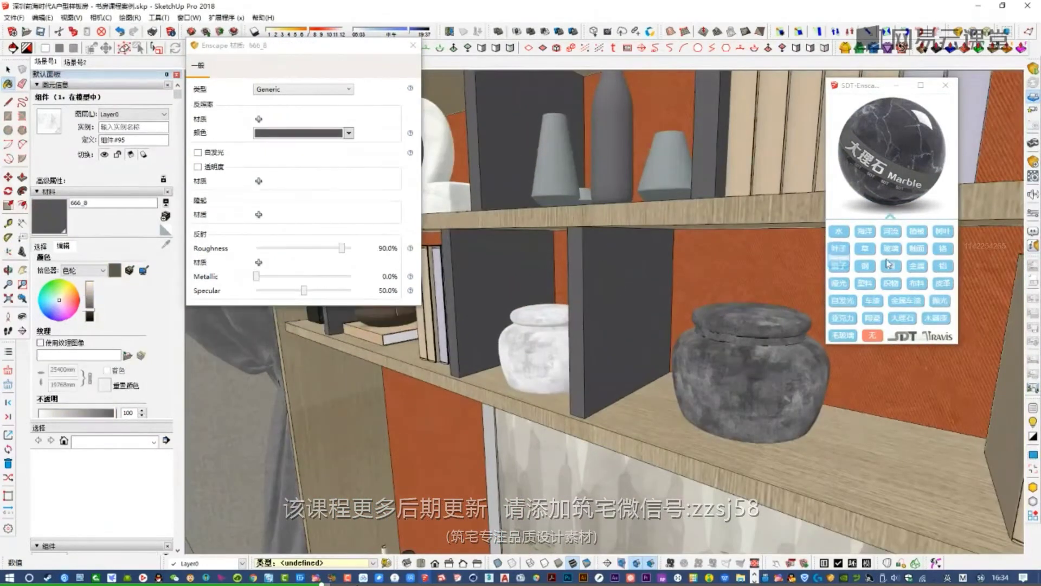
pyautogui.keyDown('alt'); pyautogui.click(762, 368); pyautogui.keyUp('alt')
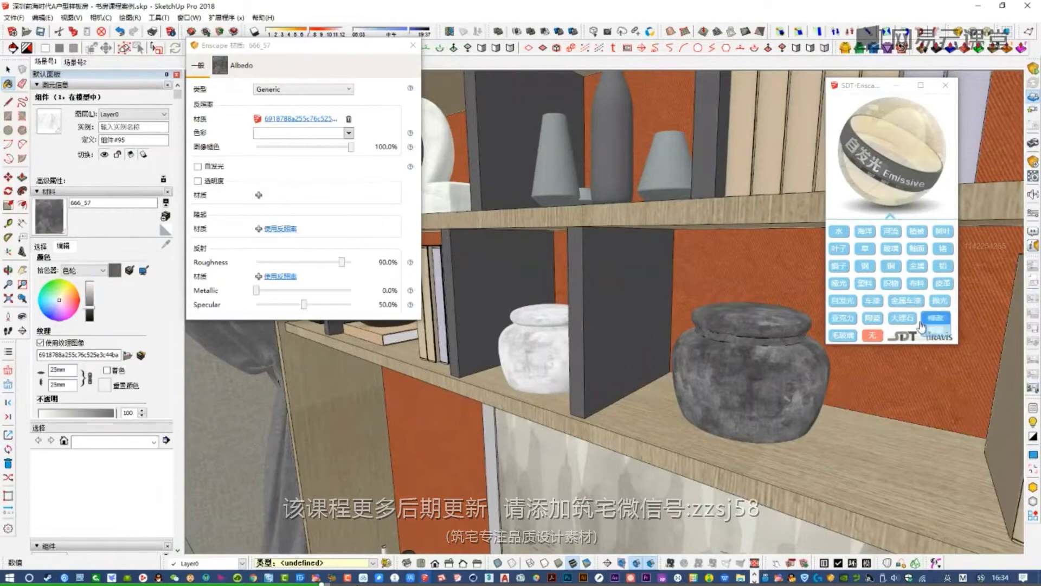
pyautogui.click(873, 319)
# - Apply the Ceramic preset to the grey vases on the upper shelf and the Marble preset to the white ring sculpture
pyautogui.scroll(-2, 662, 316)
pyautogui.keyDown('alt'); pyautogui.click(708, 252); pyautogui.keyUp('alt')
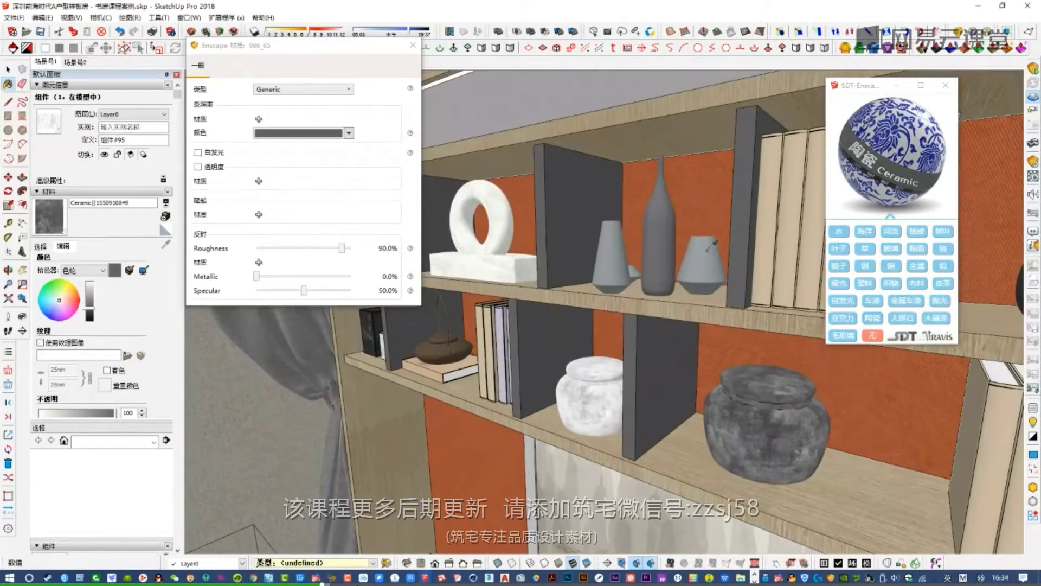
pyautogui.click(874, 323)
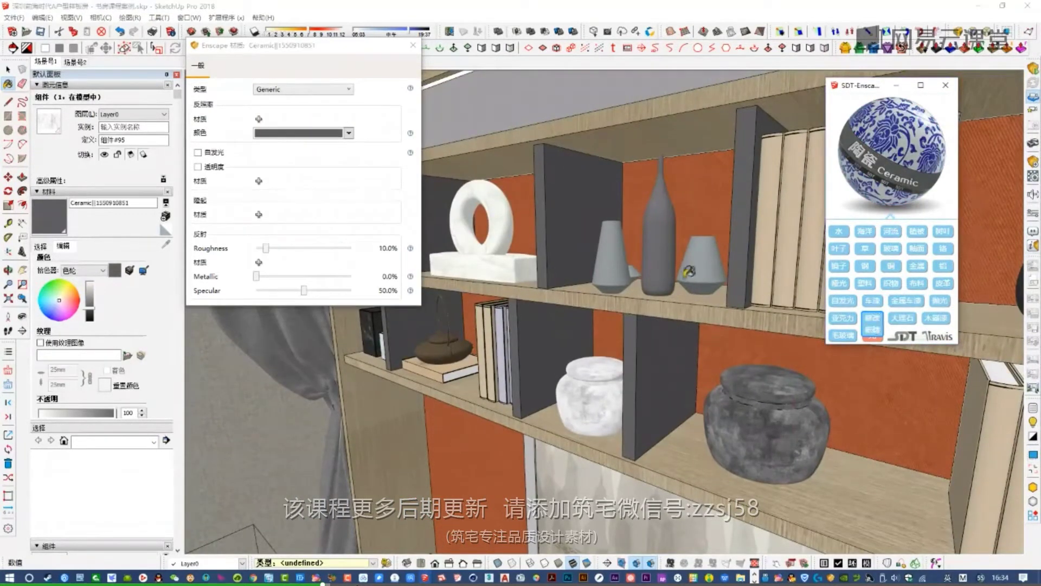
pyautogui.keyDown('alt'); pyautogui.click(650, 243); pyautogui.keyUp('alt')
pyautogui.click(871, 320)
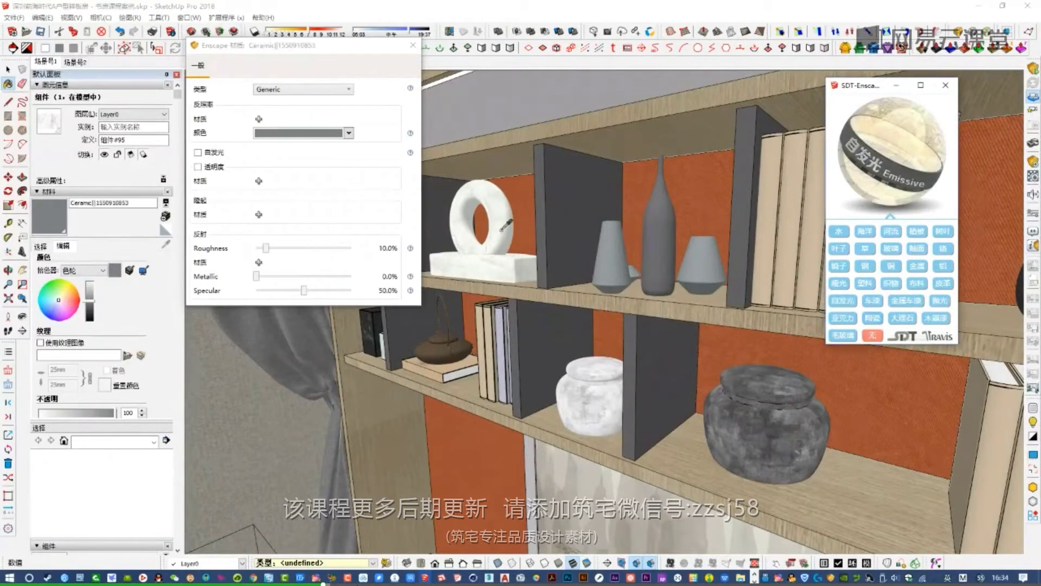
pyautogui.keyDown('alt'); pyautogui.click(502, 230); pyautogui.keyUp('alt')
pyautogui.click(902, 319)
# - Apply the Polished preset to the cover of the book lying under the teapot
pyautogui.moveTo(542, 347); pyautogui.dragTo(596, 339, button='middle')
pyautogui.scroll(3, 466, 347)
pyautogui.keyDown('shift'); pyautogui.moveTo(469, 348); pyautogui.dragTo(690, 335, button='middle'); pyautogui.keyUp('shift')
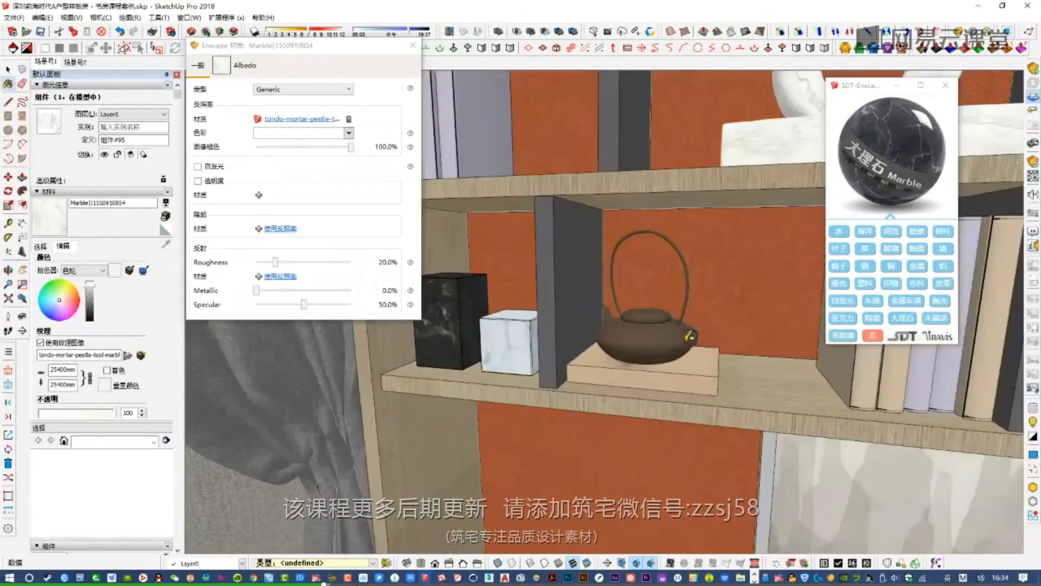
pyautogui.scroll(3, 691, 335)
pyautogui.keyDown('alt'); pyautogui.click(701, 365); pyautogui.keyUp('alt')
pyautogui.click(938, 301)
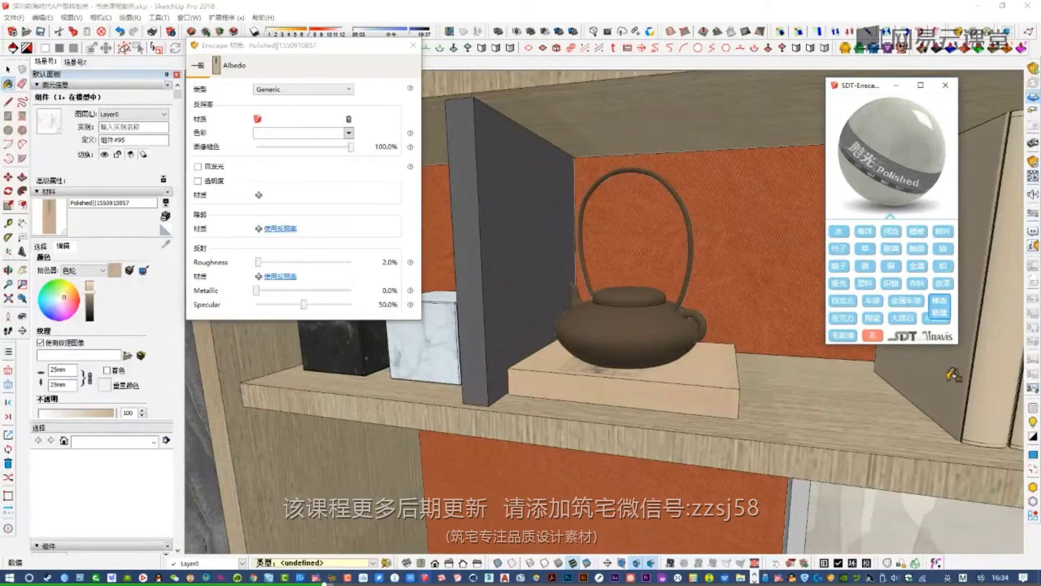
# - Apply the Polished preset to the covers of the standing beige and lavender books
pyautogui.keyDown('shift'); pyautogui.moveTo(950, 372); pyautogui.dragTo(636, 348, button='middle'); pyautogui.keyUp('shift')
pyautogui.keyDown('alt'); pyautogui.click(642, 272); pyautogui.keyUp('alt')
pyautogui.click(940, 304)
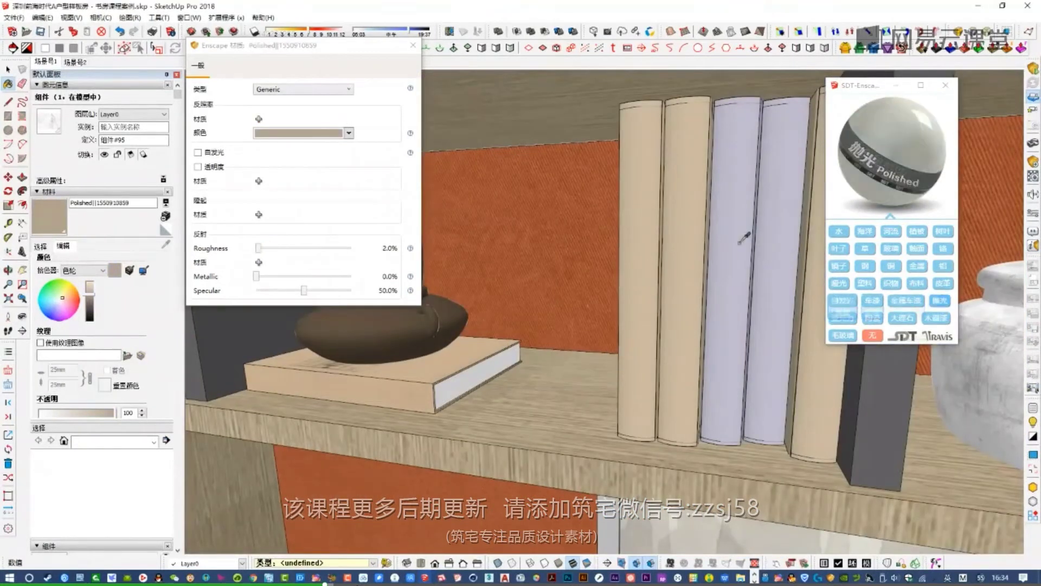
pyautogui.click(940, 304)
pyautogui.keyDown('alt'); pyautogui.click(830, 369); pyautogui.keyUp('alt')
pyautogui.click(938, 302)
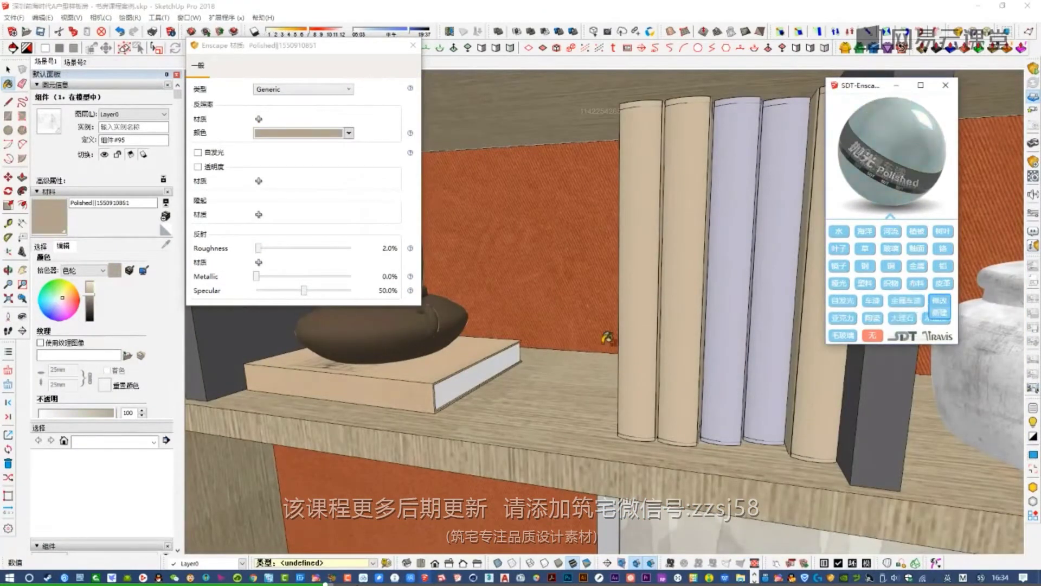
# - Apply the Ceramic preset to the brown teapot and the Marble preset to the white and black stone blocks
pyautogui.keyDown('shift'); pyautogui.moveTo(393, 334); pyautogui.dragTo(663, 325, button='middle'); pyautogui.keyUp('shift')
pyautogui.keyDown('alt'); pyautogui.click(661, 324); pyautogui.keyUp('alt')
pyautogui.click(871, 318)
pyautogui.keyDown('shift'); pyautogui.moveTo(613, 347); pyautogui.dragTo(855, 366, button='middle'); pyautogui.keyUp('shift')
pyautogui.scroll(3, 693, 339)
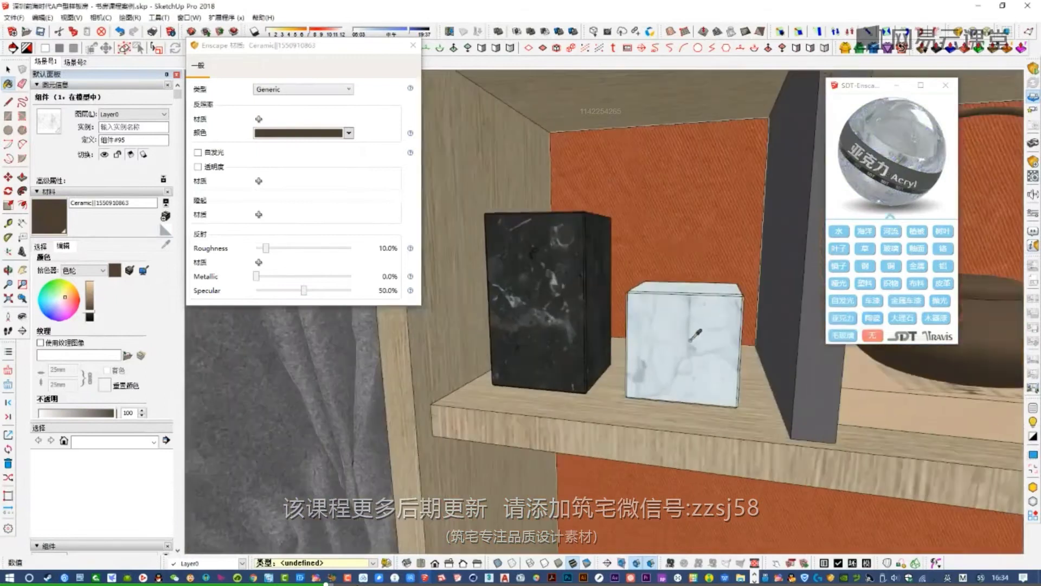
pyautogui.keyDown('alt'); pyautogui.click(692, 339); pyautogui.keyUp('alt')
pyautogui.click(912, 319)
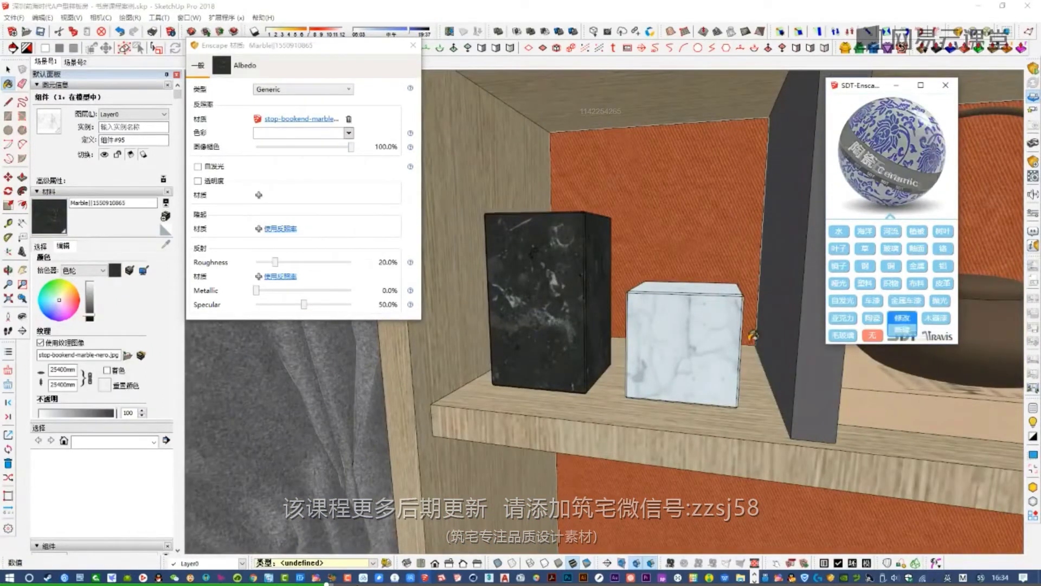
# - Give the grey curtain the Cloth preset and set its bump amount to about -3.15
pyautogui.scroll(-5, 594, 378)
pyautogui.moveTo(594, 378); pyautogui.dragTo(609, 314, button='middle')
pyautogui.scroll(2, 565, 244)
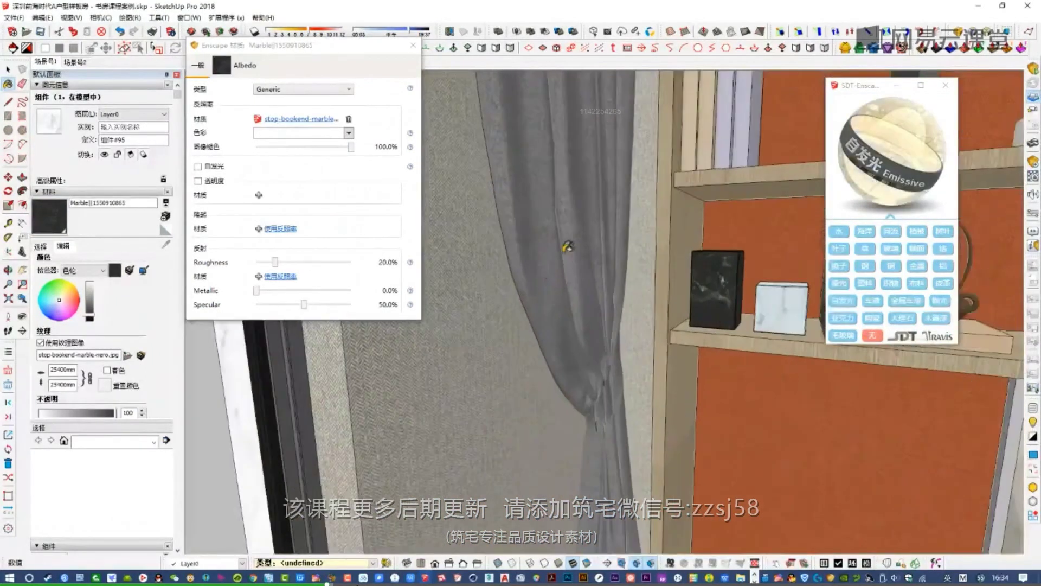
pyautogui.keyDown('alt'); pyautogui.click(564, 244); pyautogui.keyUp('alt')
pyautogui.click(916, 283)
pyautogui.moveTo(332, 243); pyautogui.dragTo(276, 243)
# - Apply the Glass preset to the large green bottle and the Ceramic preset to the dark vases behind it
pyautogui.scroll(-5, 734, 342)
pyautogui.moveTo(506, 353); pyautogui.dragTo(614, 340, button='middle')
pyautogui.scroll(4, 658, 247)
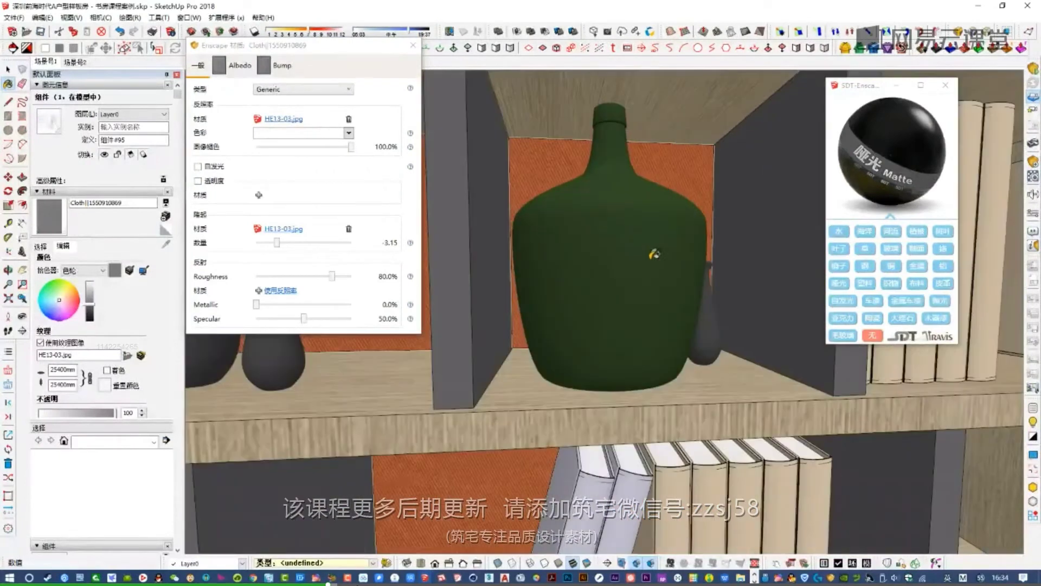
pyautogui.keyDown('alt'); pyautogui.click(623, 244); pyautogui.keyUp('alt')
pyautogui.click(894, 251)
pyautogui.moveTo(754, 282); pyautogui.dragTo(708, 304, button='middle')
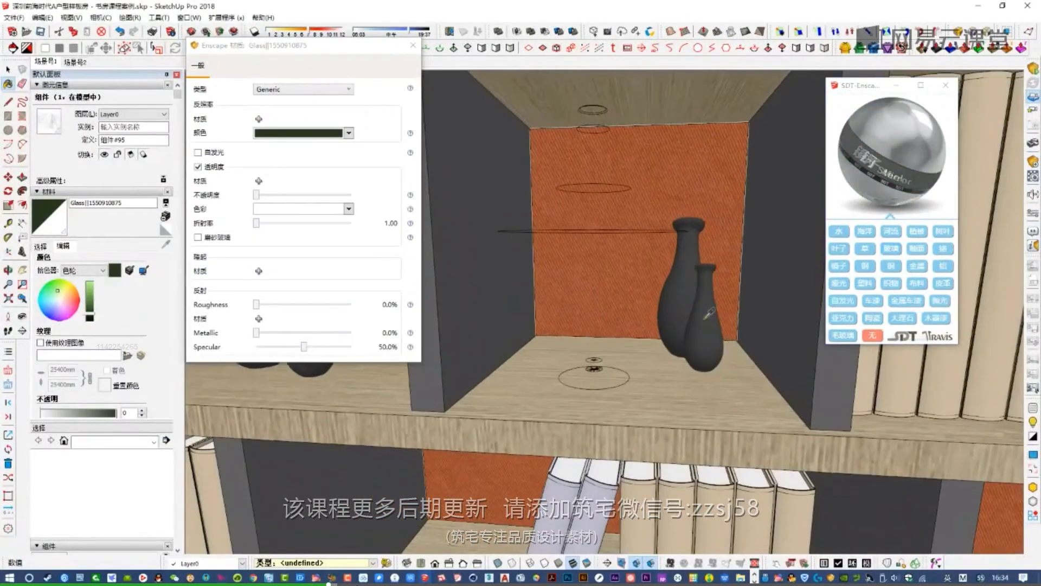
pyautogui.keyDown('alt'); pyautogui.click(703, 313); pyautogui.keyUp('alt')
pyautogui.click(873, 320)
# - Sample the remaining shelf materials, apply the Plastic preset to the pale grey one, and close both material windows
pyautogui.scroll(-2, 641, 281)
pyautogui.keyDown('shift'); pyautogui.moveTo(819, 325); pyautogui.dragTo(709, 311, button='middle'); pyautogui.keyUp('shift')
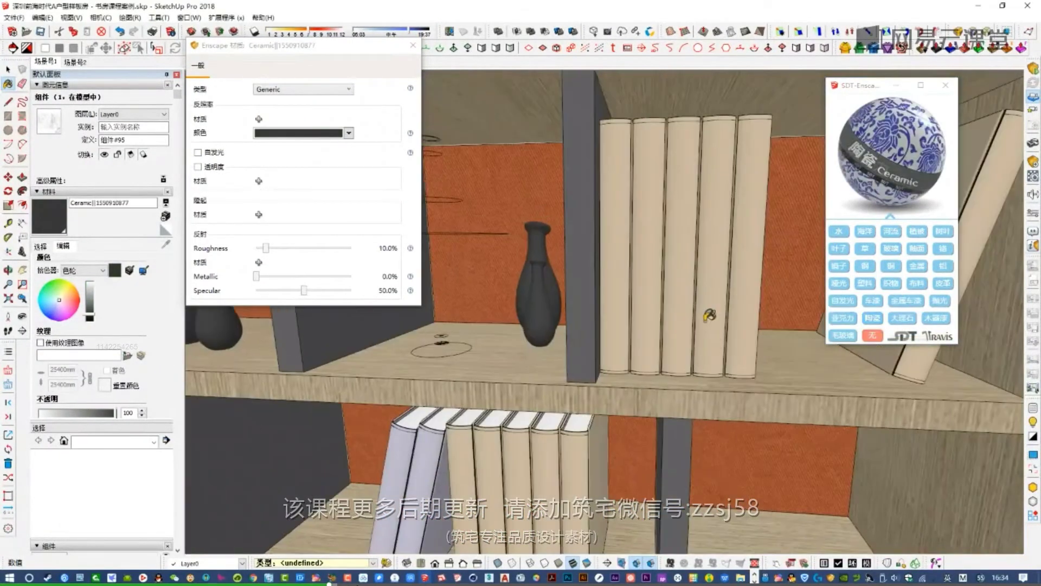
pyautogui.keyDown('alt'); pyautogui.click(744, 279); pyautogui.keyUp('alt')
pyautogui.scroll(-1, 579, 298)
pyautogui.scroll(-2, 579, 299)
pyautogui.moveTo(499, 304); pyautogui.dragTo(601, 309, button='middle')
pyautogui.keyDown('alt'); pyautogui.click(605, 308); pyautogui.keyUp('alt')
pyautogui.moveTo(456, 320)
pyautogui.mouseDown(button='middle')
pyautogui.moveTo(542, 318)
pyautogui.moveTo(631, 293)
pyautogui.moveTo(632, 372)
pyautogui.moveTo(544, 226)
pyautogui.moveTo(625, 292)
pyautogui.moveTo(751, 464)
pyautogui.mouseUp(button='middle')
pyautogui.keyDown('alt'); pyautogui.click(611, 247); pyautogui.keyUp('alt')
pyautogui.click(865, 284)
pyautogui.press('space')
pyautogui.click(954, 86)
pyautogui.click(412, 46)
# - Copy a recessed downlight from the lowered ceiling border and place it on the main ceiling panel
pyautogui.moveTo(632, 282)
pyautogui.mouseDown(button='middle')
pyautogui.moveTo(757, 437)
pyautogui.moveTo(623, 290)
pyautogui.moveTo(640, 293)
pyautogui.mouseUp(button='middle')
pyautogui.scroll(-3, 622, 288)
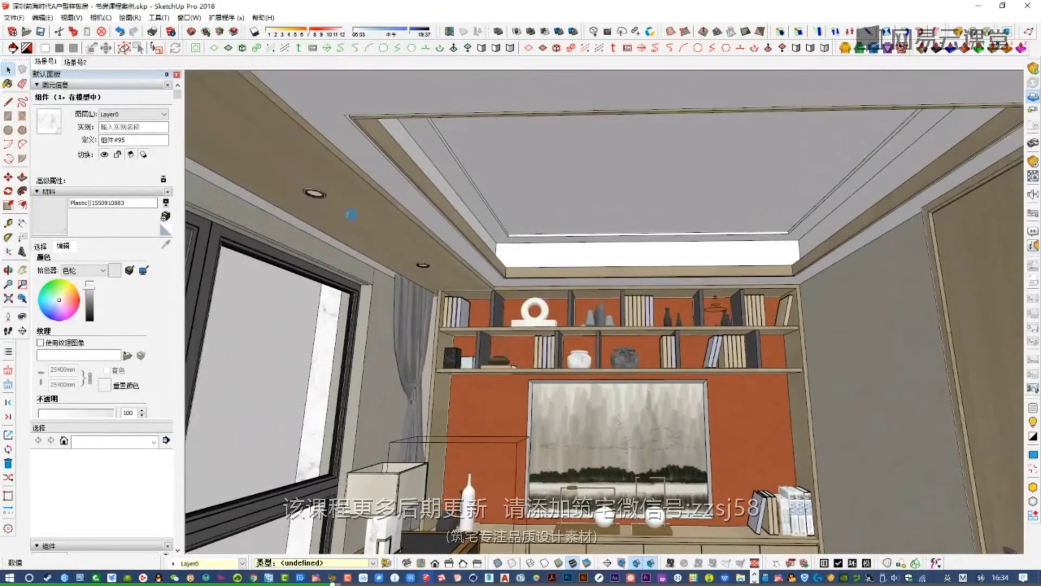
pyautogui.scroll(3, 311, 187)
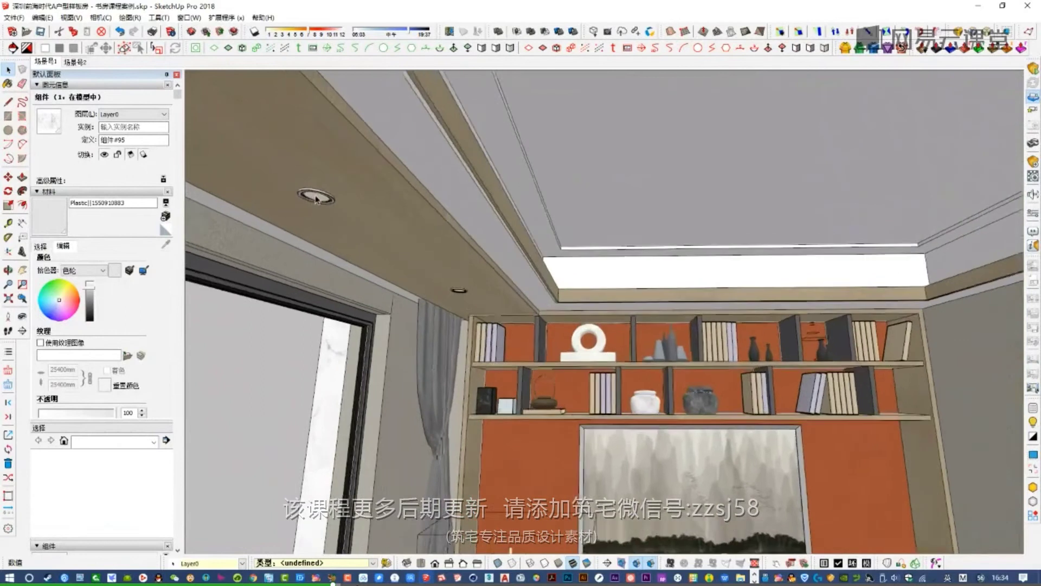
pyautogui.doubleClick(320, 196)
pyautogui.press('Escape')
pyautogui.hotkey('ctrl', 'v')
pyautogui.moveTo(330, 186); pyautogui.dragTo(528, 122, button='middle')
pyautogui.scroll(-1, 530, 123)
pyautogui.click(597, 126)
# - Place a construction guide parallel to the main ceiling panel's edge, tangent to the rim of the copied downlight
pyautogui.scroll(1, 628, 91)
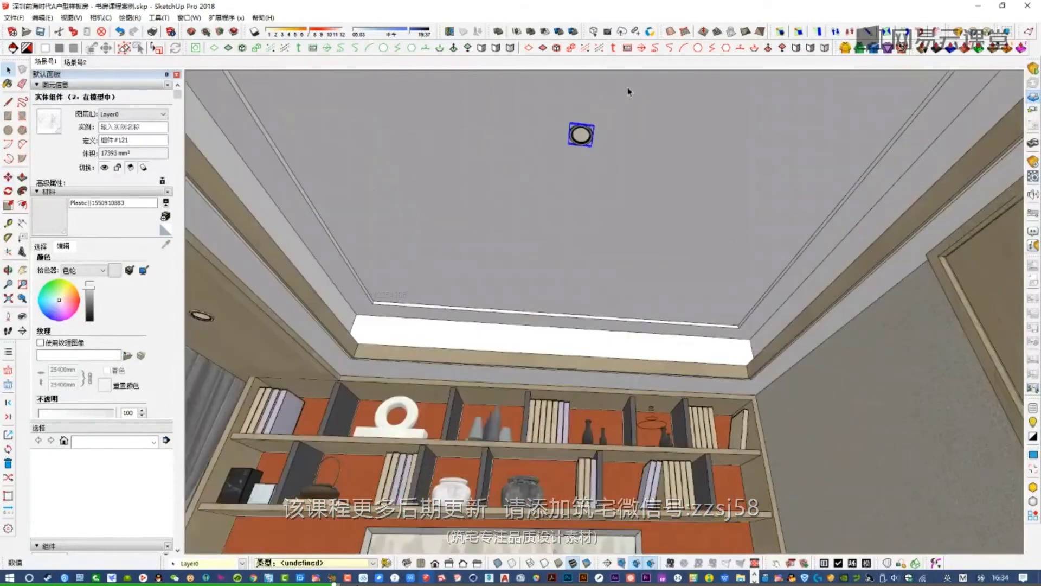
pyautogui.scroll(5, 618, 95)
pyautogui.press('r')
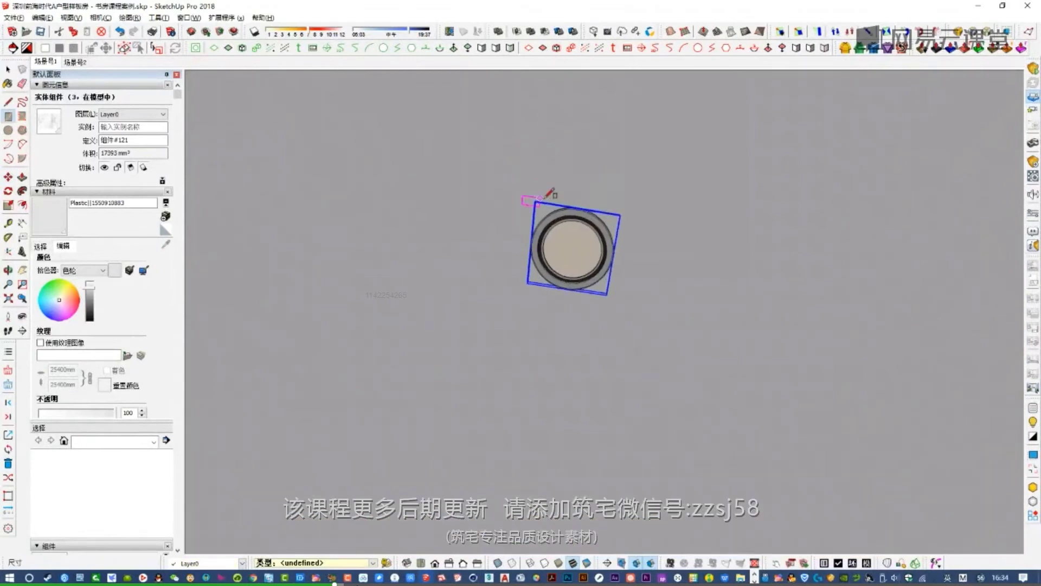
pyautogui.scroll(3, 559, 196)
pyautogui.press('t')
pyautogui.scroll(-10, 575, 235)
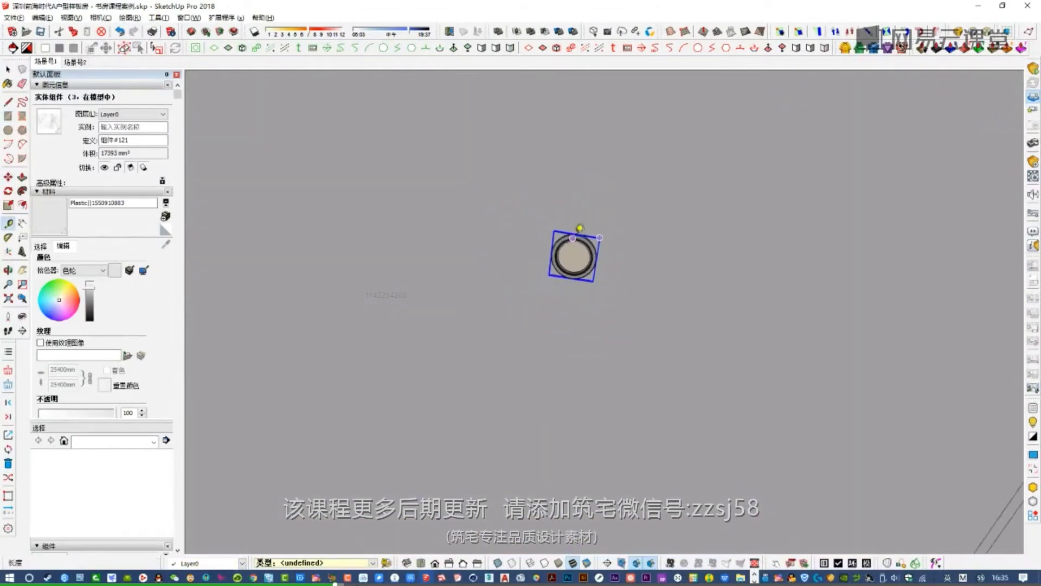
pyautogui.scroll(2, 596, 181)
pyautogui.moveTo(613, 114); pyautogui.dragTo(618, 94, button='middle')
pyautogui.scroll(2, 614, 95)
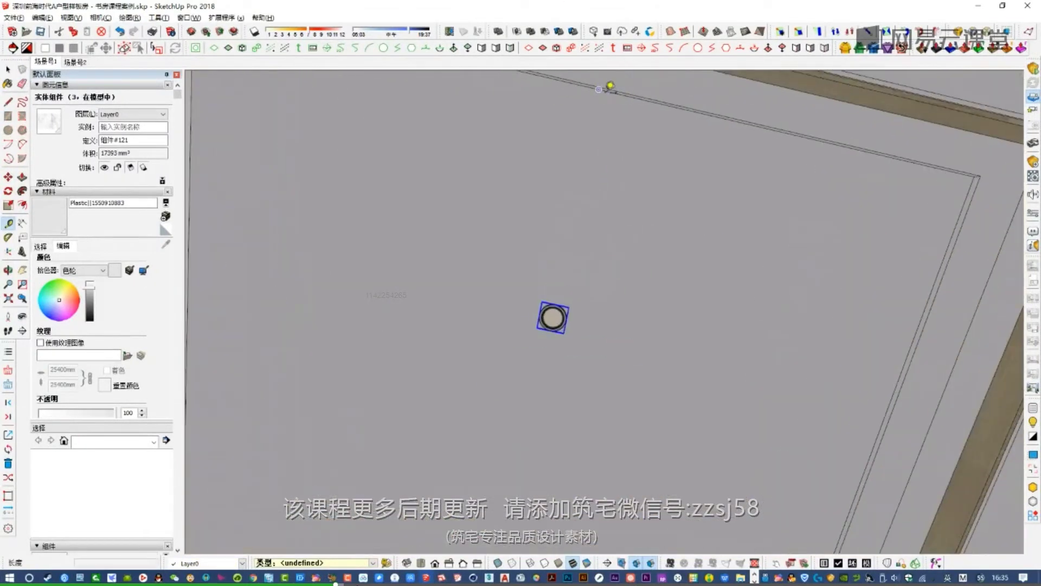
pyautogui.scroll(4, 594, 212)
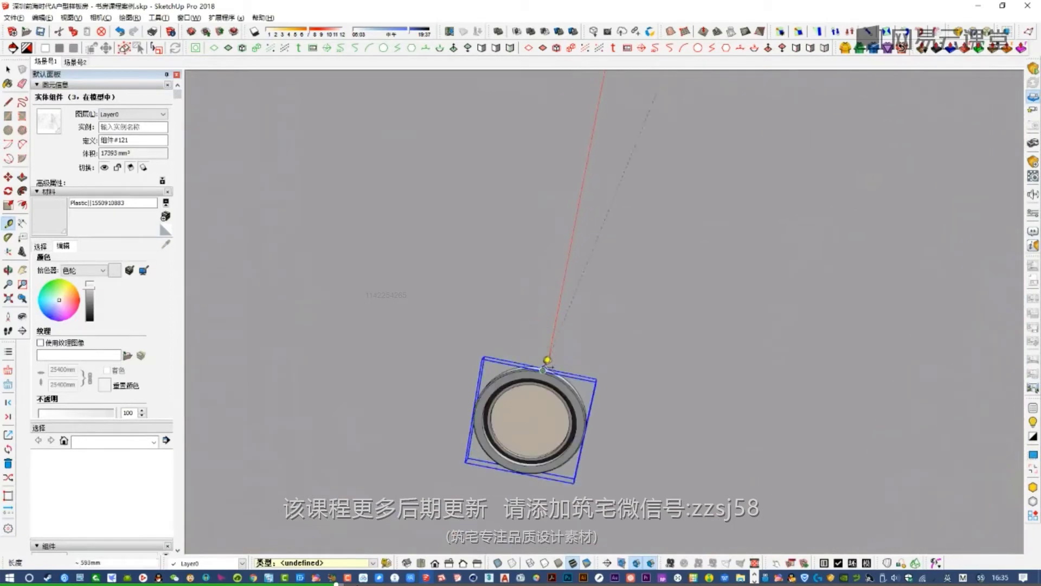
pyautogui.scroll(3, 545, 359)
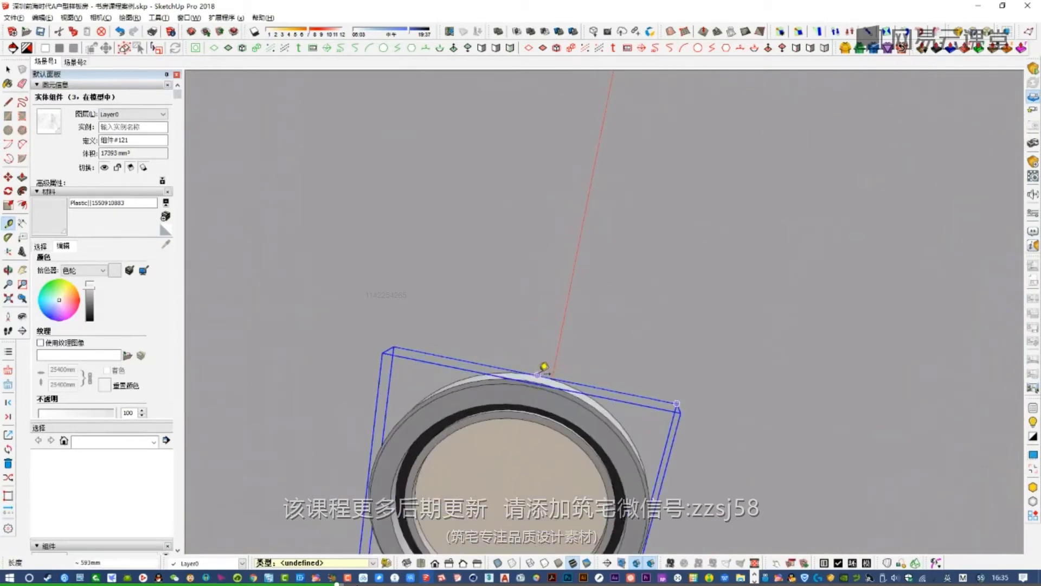
# - Add a perpendicular guide from the ceiling panel's side edge, tangent to the side of the same downlight
pyautogui.scroll(-8, 584, 328)
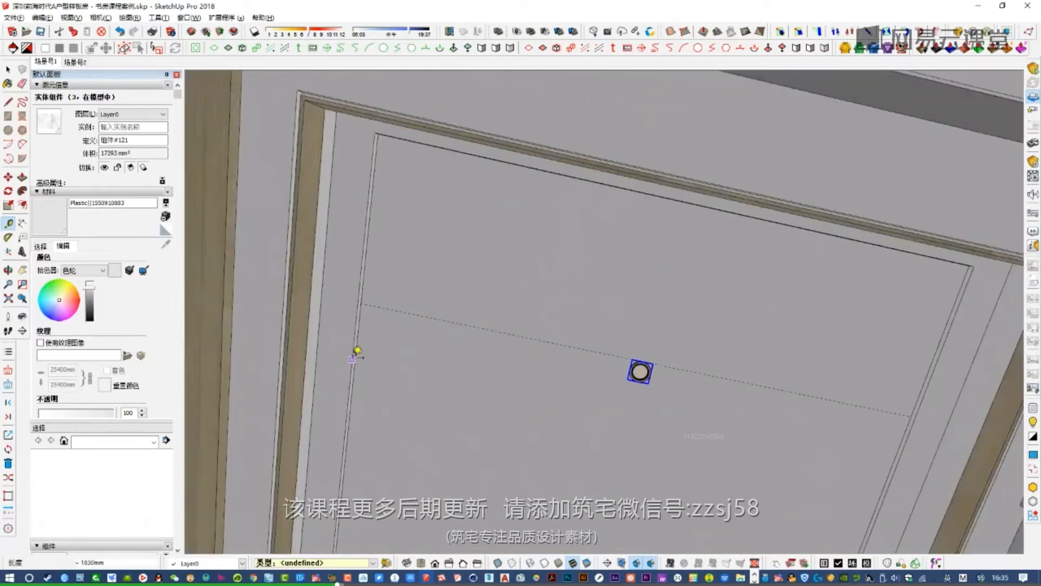
pyautogui.scroll(3, 644, 382)
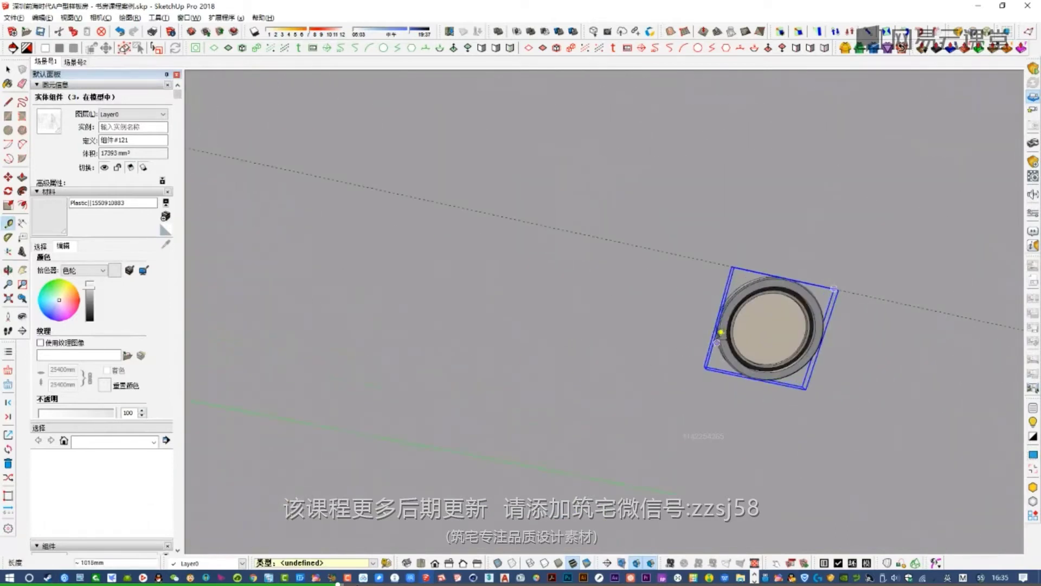
pyautogui.scroll(2, 720, 319)
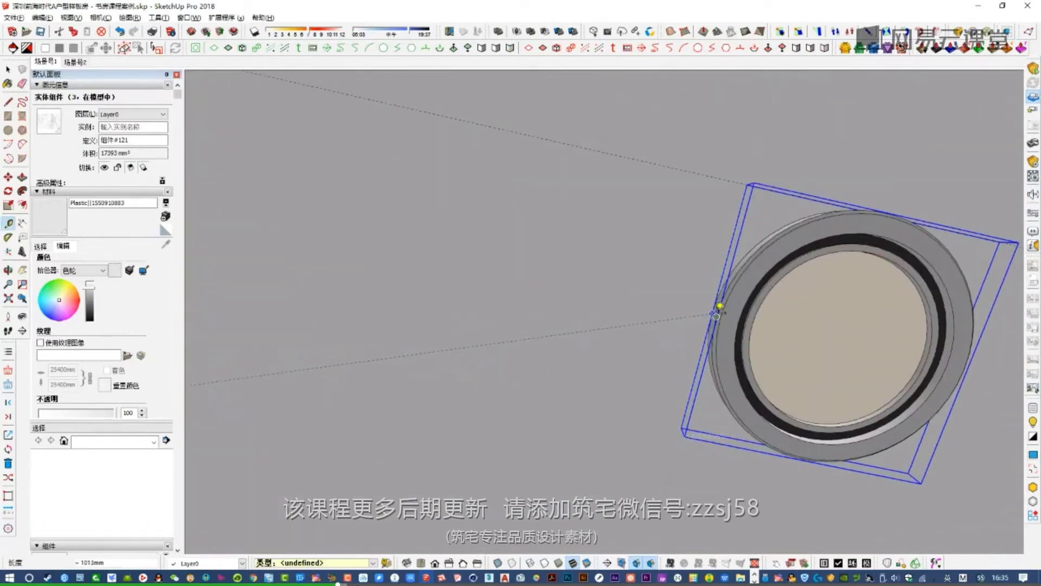
pyautogui.scroll(-3, 709, 302)
pyautogui.press('space')
# - Copy the ceiling downlight along the side guide and set the copy directly against the original, rim to rim
pyautogui.press('m')
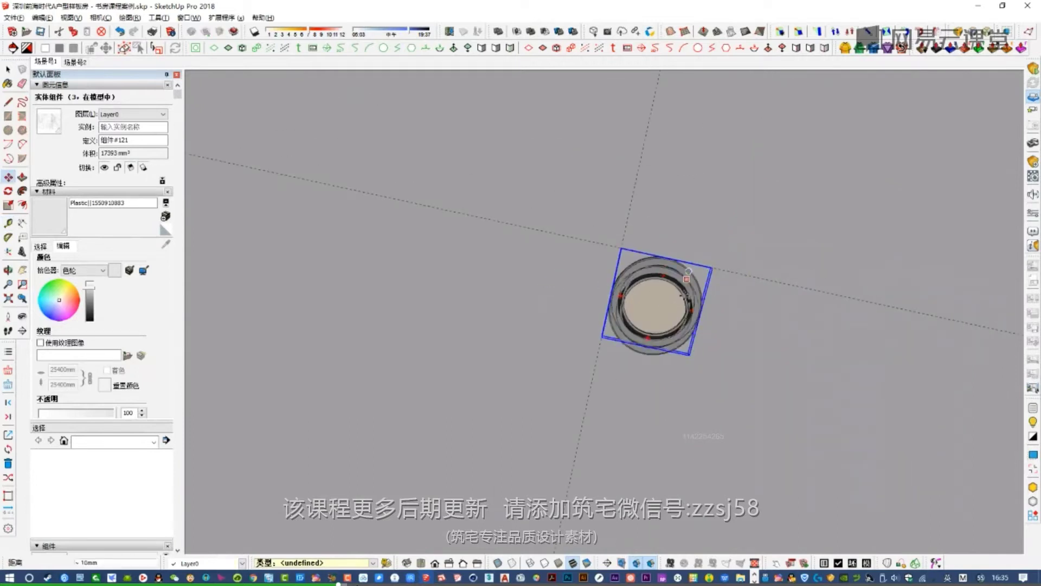
pyautogui.click(688, 271)
pyautogui.press('ctrl')
pyautogui.click(635, 350)
pyautogui.scroll(3, 635, 349)
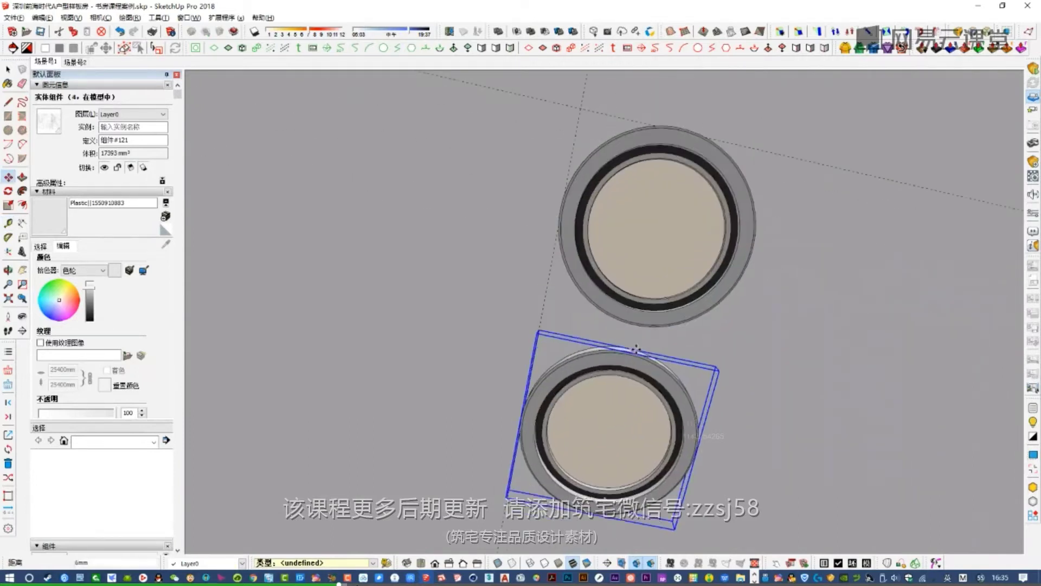
pyautogui.keyDown('shift'); pyautogui.moveTo(636, 348); pyautogui.dragTo(806, 301, button='middle'); pyautogui.keyUp('shift')
pyautogui.scroll(3, 934, 352)
pyautogui.click(774, 294)
pyautogui.press('space')
pyautogui.scroll(-4, 529, 302)
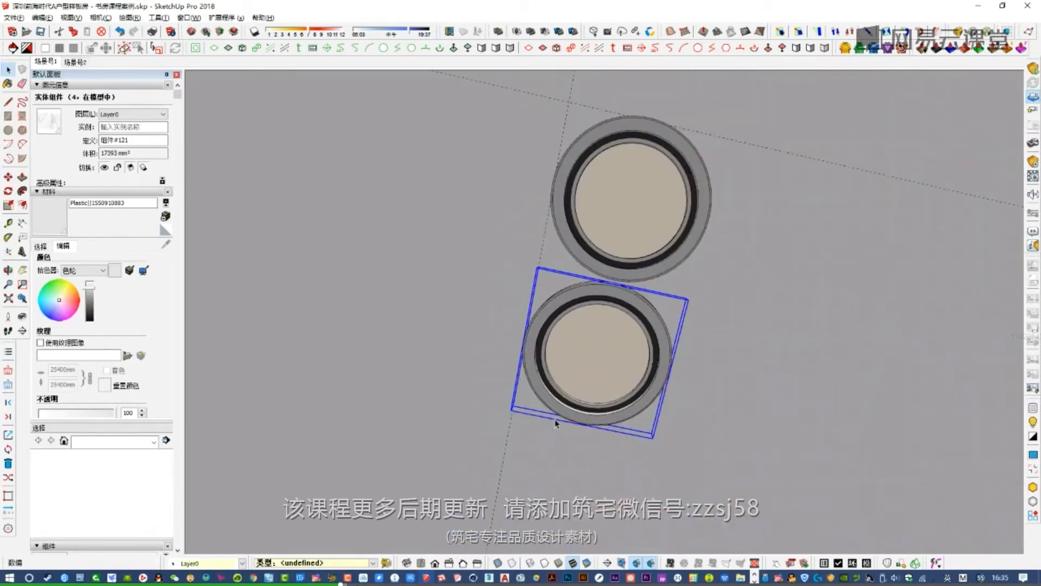
# - Place a guide along the outer end of the copied downlight, parallel to the first end guide
pyautogui.click(767, 147)
pyautogui.keyDown('shift'); pyautogui.moveTo(732, 291); pyautogui.dragTo(789, 172, button='middle'); pyautogui.keyUp('shift')
pyautogui.scroll(3, 635, 309)
pyautogui.moveTo(639, 279); pyautogui.dragTo(751, 282, button='middle')
pyautogui.scroll(-2, 751, 282)
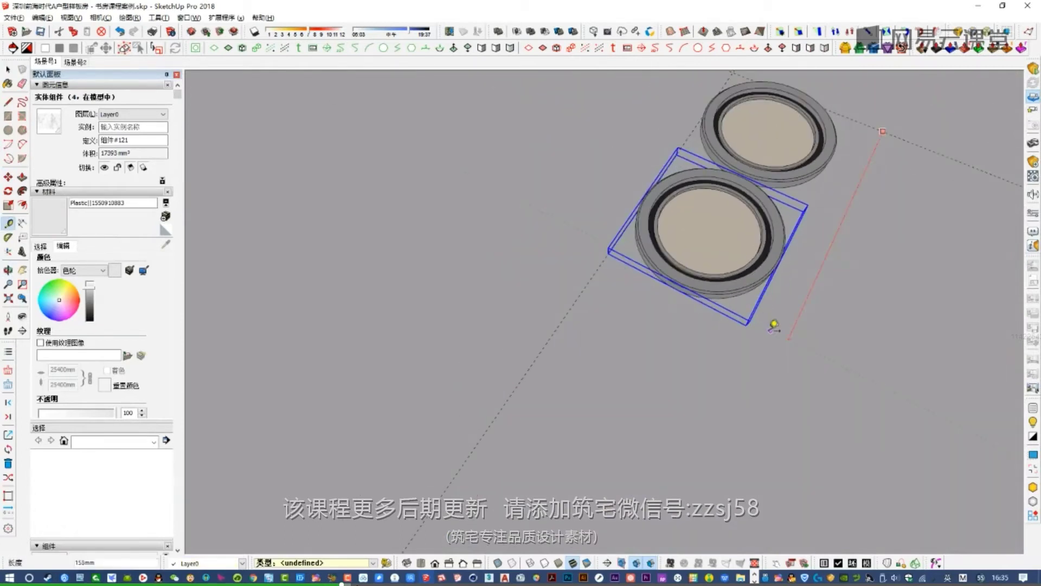
pyautogui.scroll(3, 681, 261)
pyautogui.press('space')
pyautogui.scroll(-5, 593, 360)
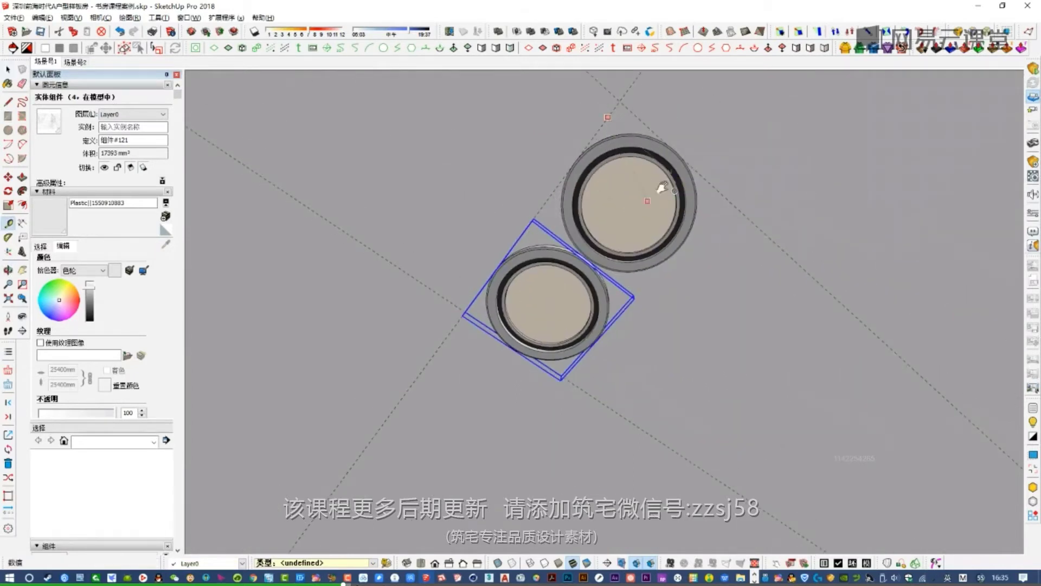
# - Try to place a guide along the remaining long side of the two downlights
pyautogui.keyDown('shift'); pyautogui.moveTo(662, 188); pyautogui.dragTo(525, 134, button='middle'); pyautogui.keyUp('shift')
pyautogui.scroll(2, 576, 187)
pyautogui.moveTo(583, 184); pyautogui.dragTo(514, 156, button='middle')
pyautogui.scroll(2, 528, 217)
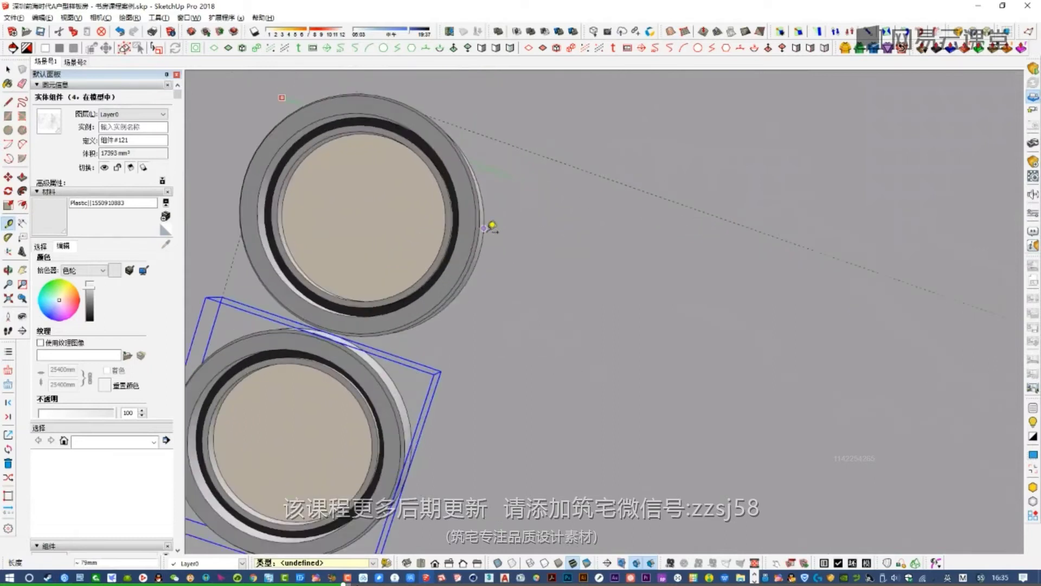
pyautogui.scroll(-4, 604, 233)
pyautogui.press('space')
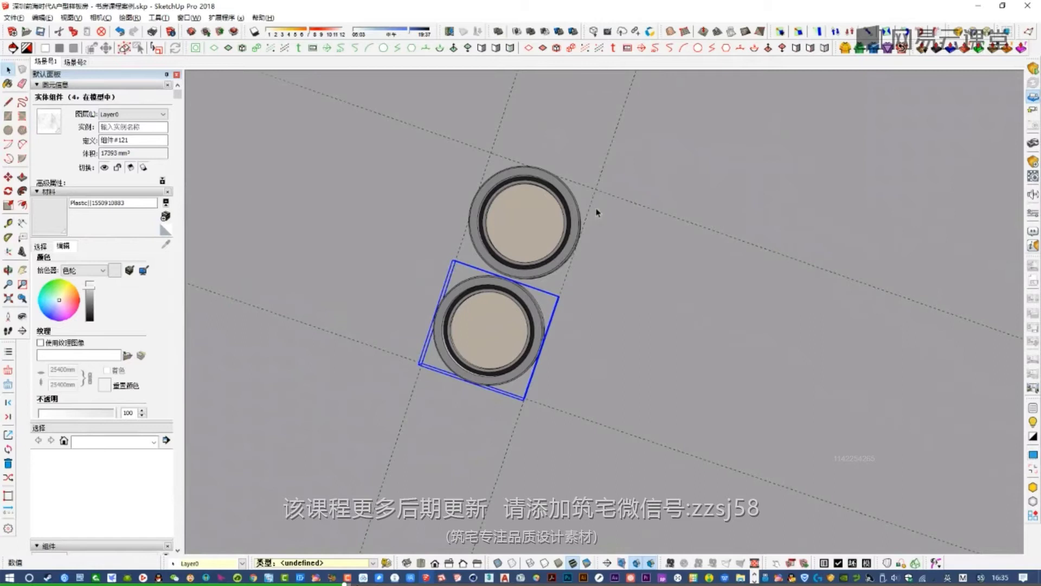
# - Replace the guide on that long side with one tangent to the downlights' outer rim
pyautogui.click(485, 171)
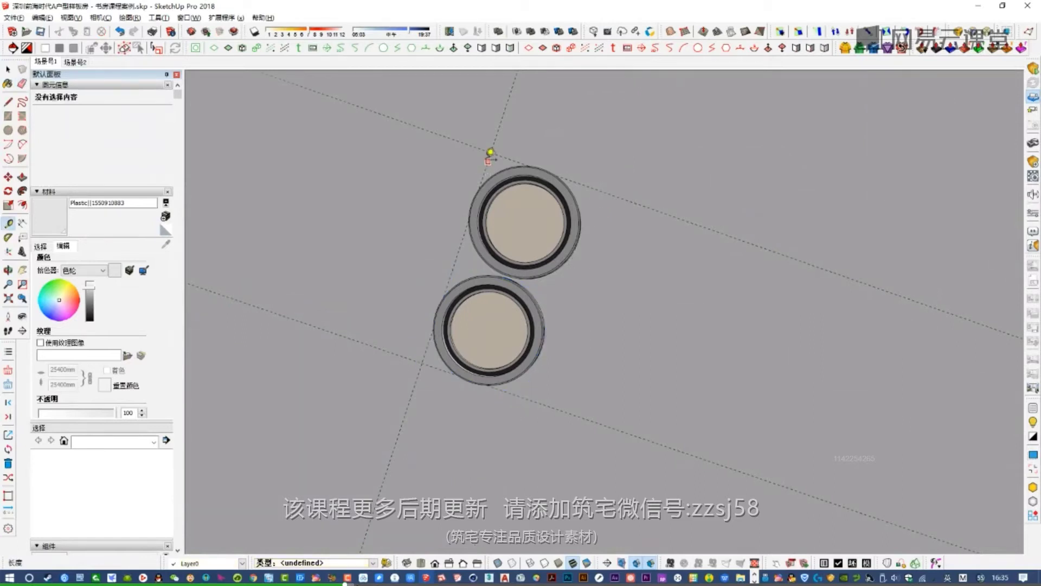
pyautogui.scroll(5, 596, 197)
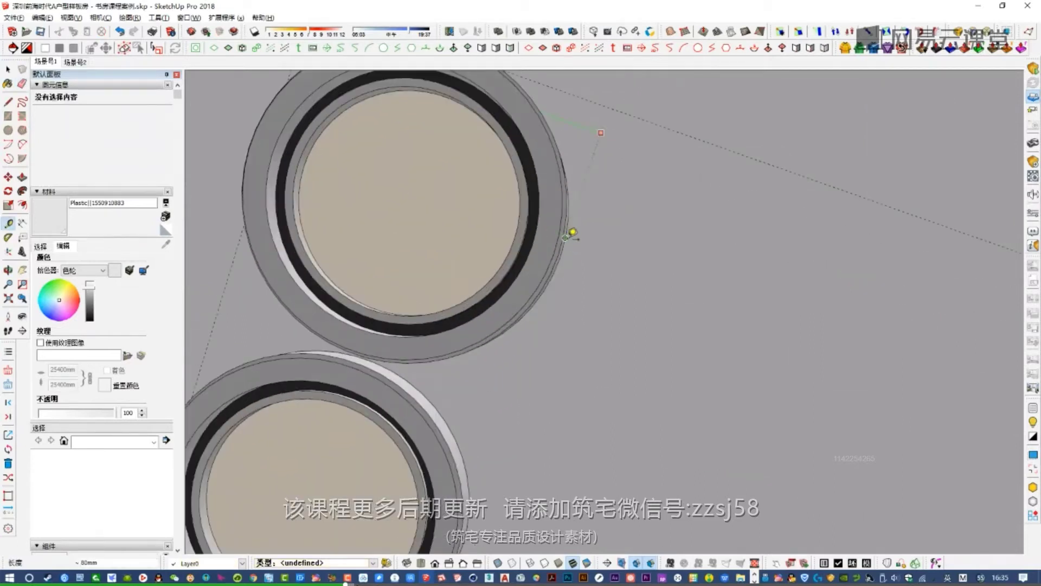
pyautogui.scroll(-5, 570, 248)
# - Draw a rectangle of about 162 by 80 mm between the guide intersections, enclosing both downlights
pyautogui.press('r')
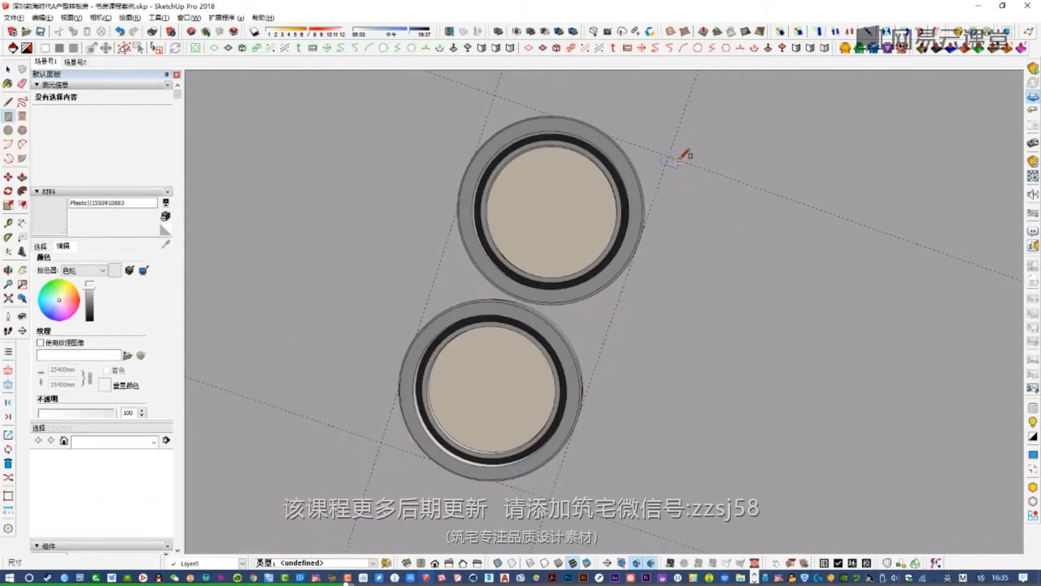
pyautogui.scroll(-3, 675, 155)
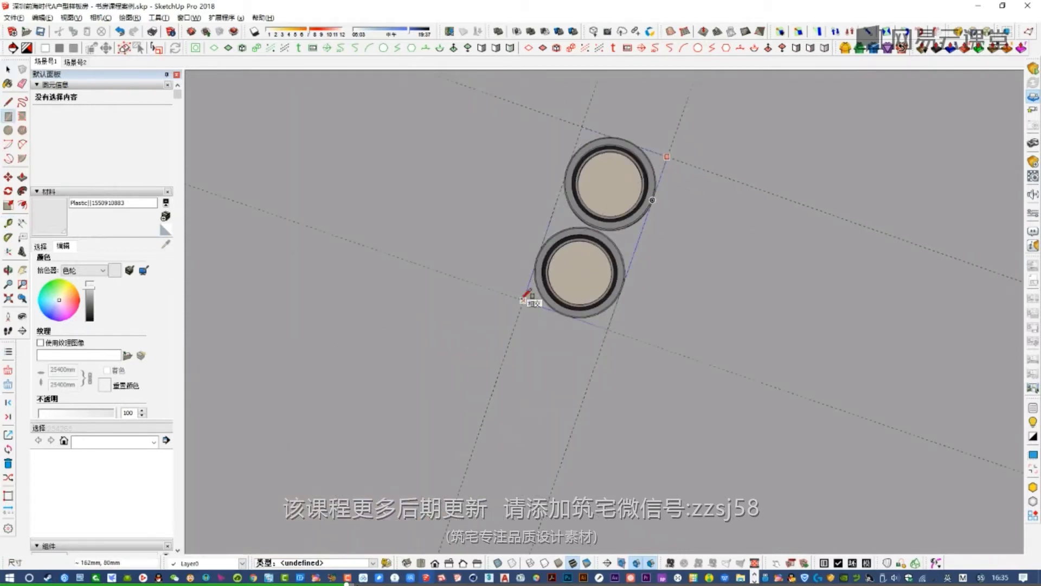
pyautogui.click(524, 297)
pyautogui.press('space')
# - Offset the rectangle outward by 10 mm and extrude the border downward as a frame around both downlights
pyautogui.scroll(2, 671, 163)
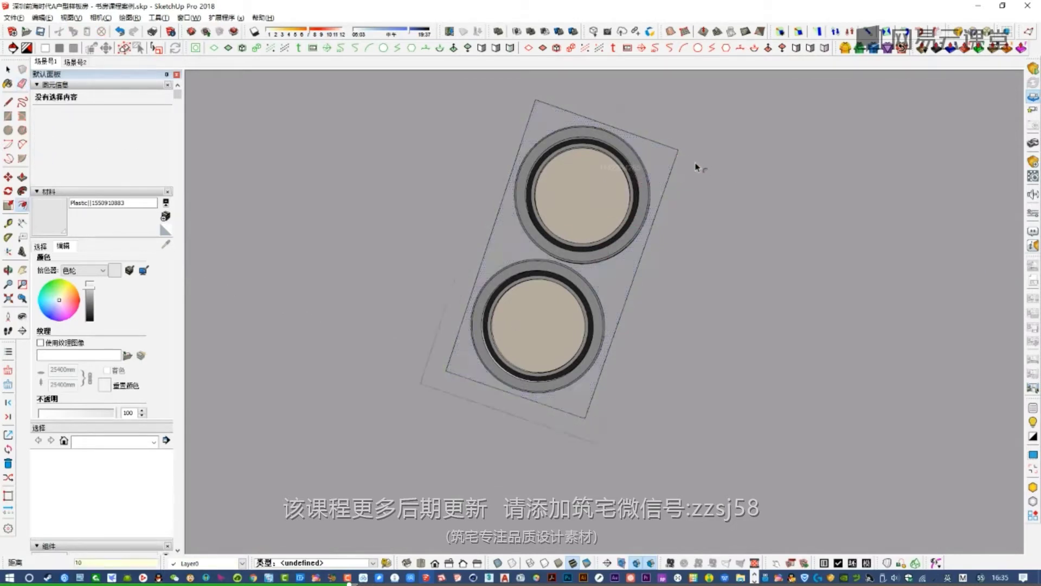
pyautogui.moveTo(687, 160); pyautogui.dragTo(626, 153, button='middle')
pyautogui.click(682, 131)
pyautogui.click(633, 189)
pyautogui.press('space')
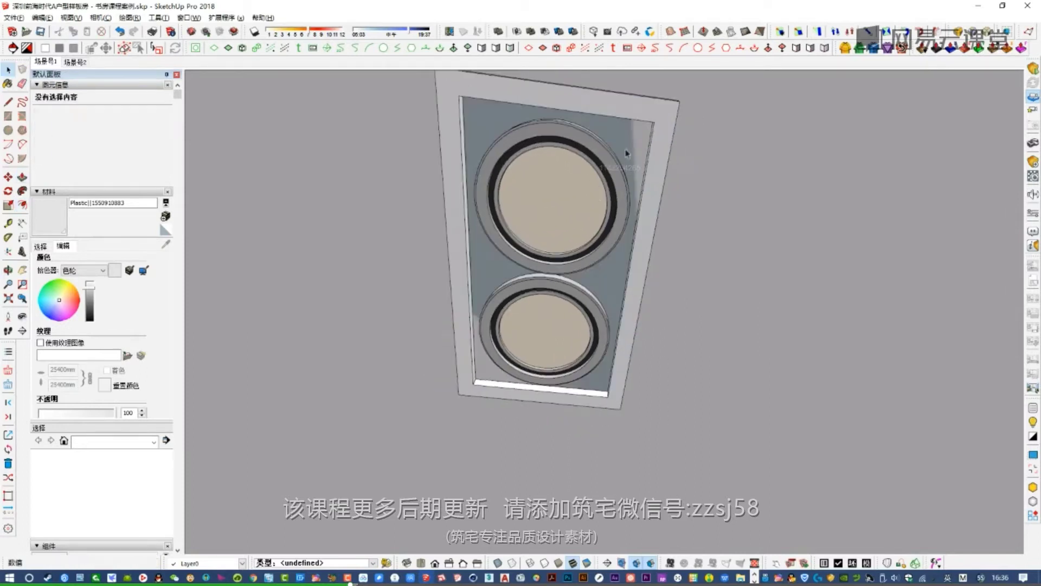
# - Try to extrude the face inside the frame by 5 mm as a new volume, and undo it
pyautogui.scroll(4, 635, 131)
pyautogui.press('p')
pyautogui.click(636, 132)
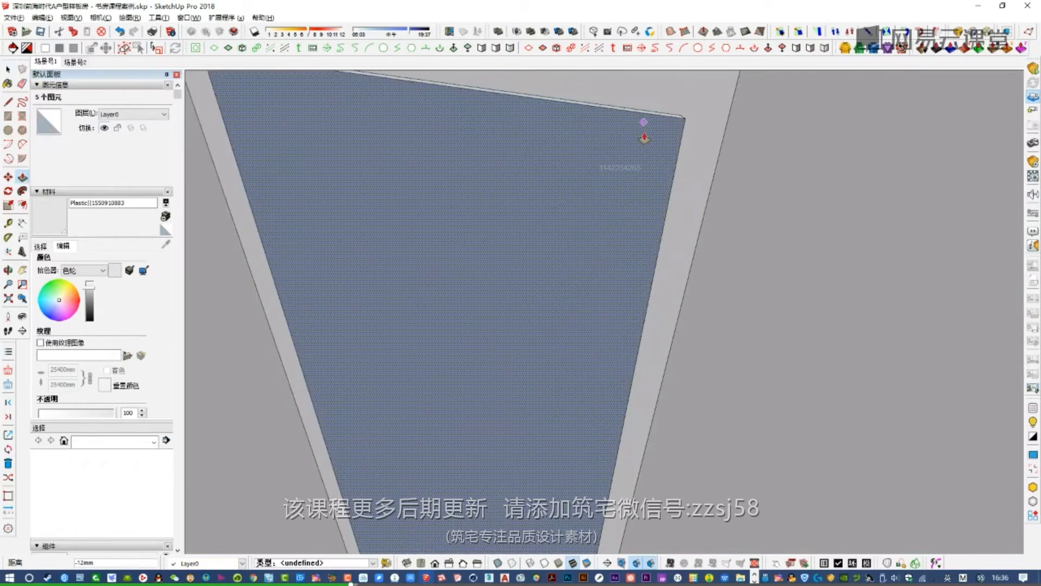
pyautogui.write('5')
pyautogui.press('Return')
pyautogui.press('space')
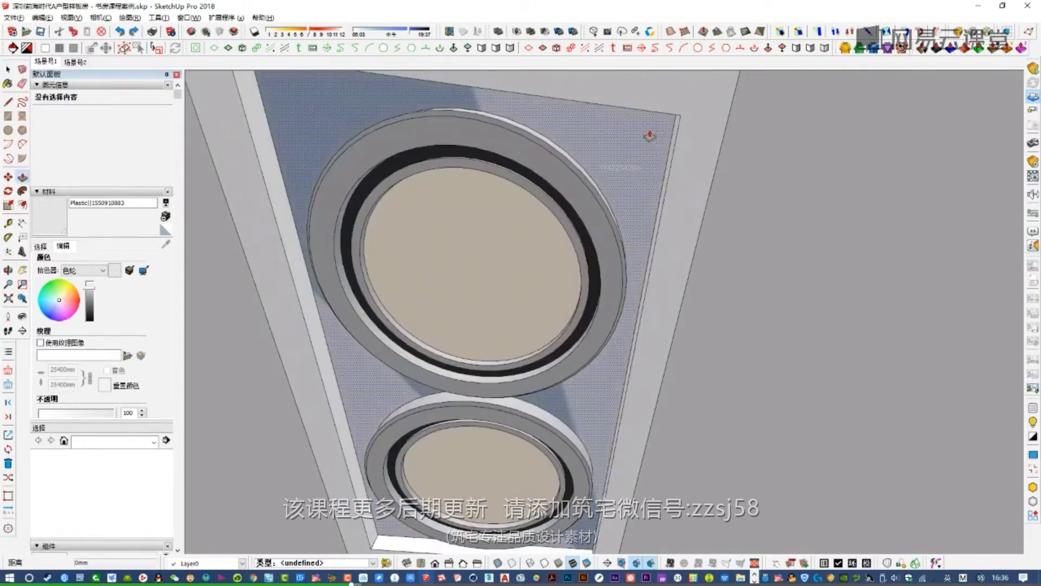
pyautogui.press('ctrl')
pyautogui.click(649, 136)
pyautogui.write('5')
pyautogui.press('Return')
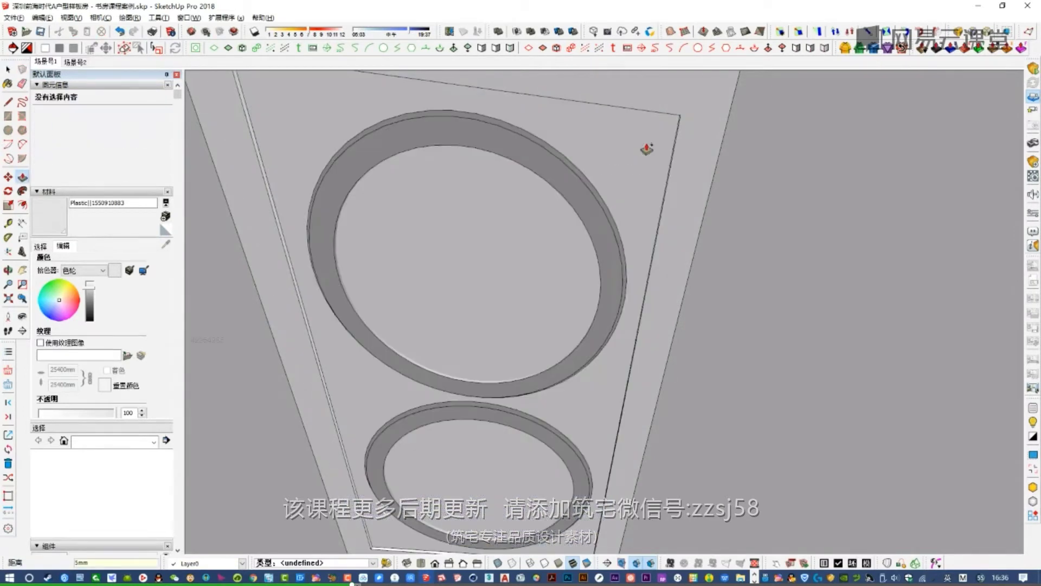
pyautogui.hotkey('ctrl', 'z')
# - Select both downlights and move them 5 mm down along the blue axis
pyautogui.scroll(-5, 651, 164)
pyautogui.moveTo(651, 164); pyautogui.dragTo(578, 260, button='middle')
pyautogui.keyDown('shift'); pyautogui.click(627, 366); pyautogui.keyUp('shift')
pyautogui.moveTo(664, 366); pyautogui.dragTo(679, 391, button='middle')
pyautogui.scroll(2, 678, 391)
pyautogui.press('m')
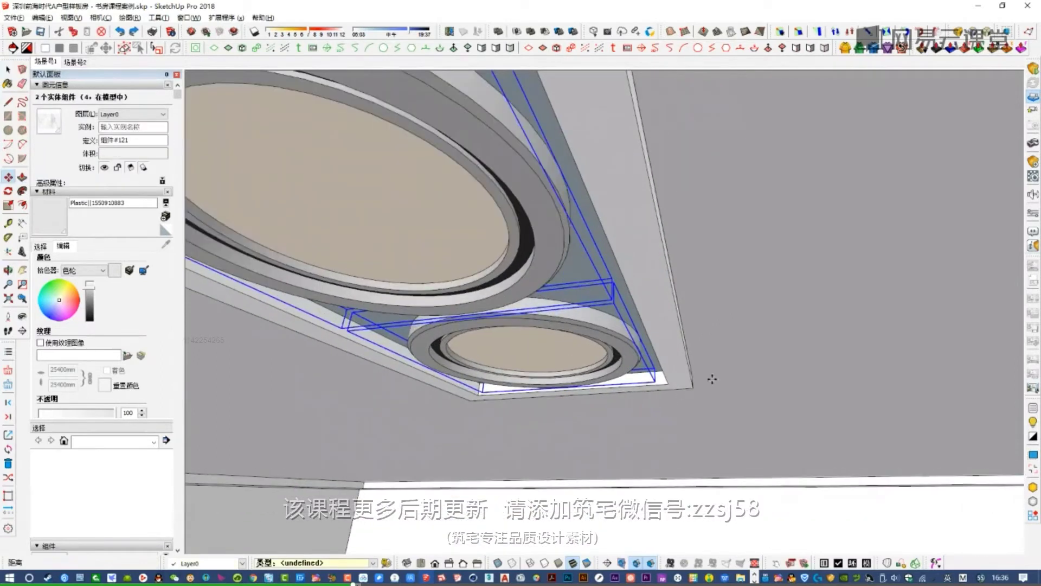
pyautogui.click(705, 386)
pyautogui.scroll(3, 705, 413)
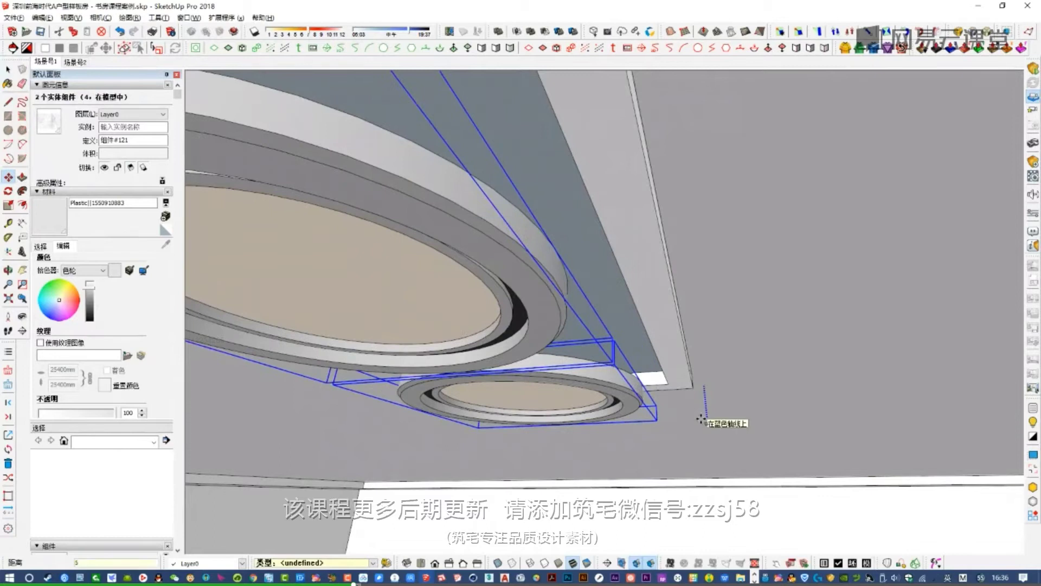
pyautogui.scroll(2, 699, 415)
pyautogui.press('space')
# - Pull the recessed face behind the downlights down toward the frame's lower edge
pyautogui.click(606, 293)
pyautogui.click(604, 269)
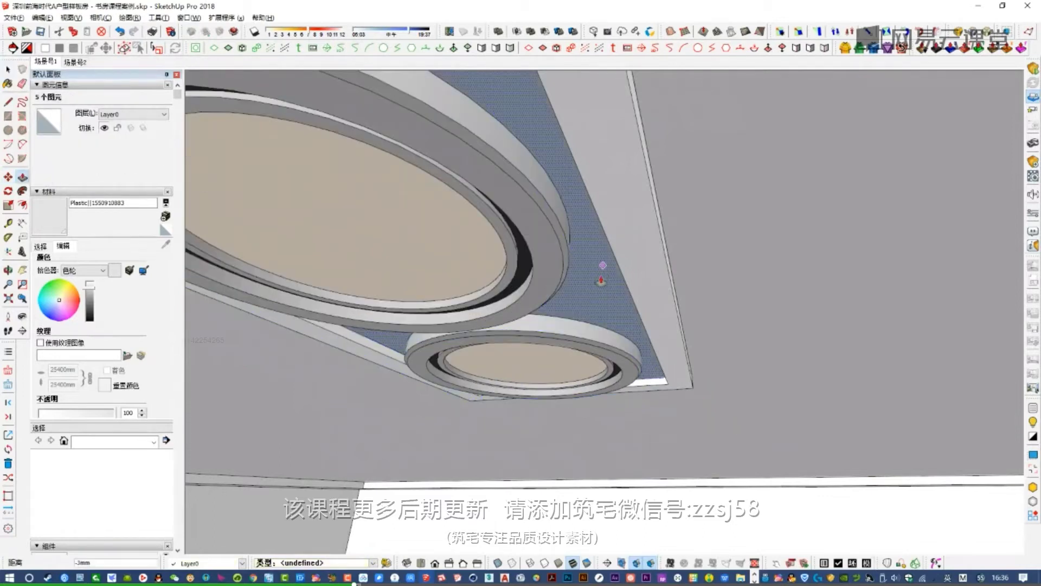
pyautogui.click(600, 290)
pyautogui.scroll(-5, 630, 308)
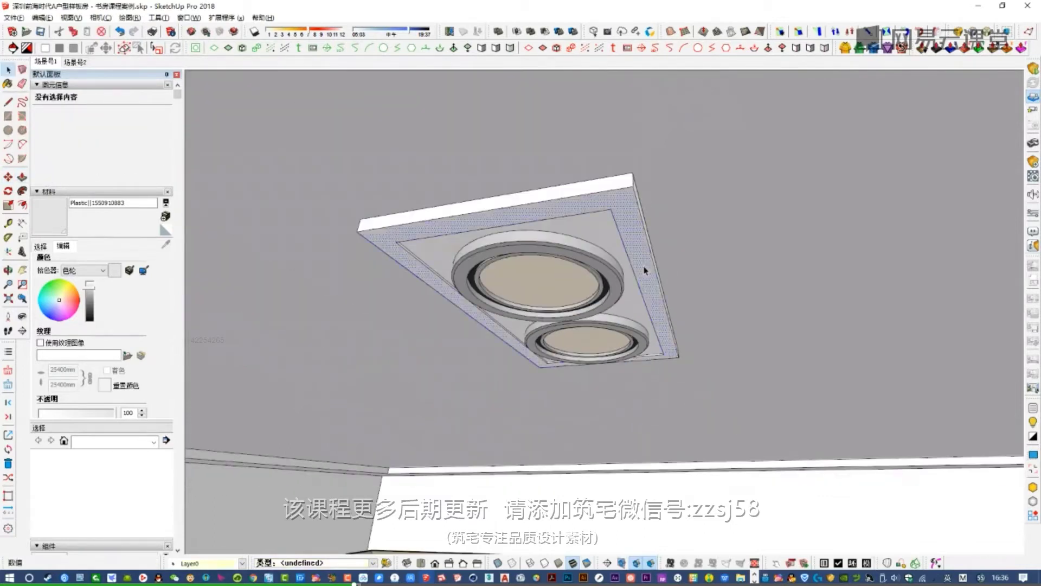
# - Sample the downlight's grey material 666_41 and paint all faces of the frame group with it
pyautogui.scroll(2, 617, 327)
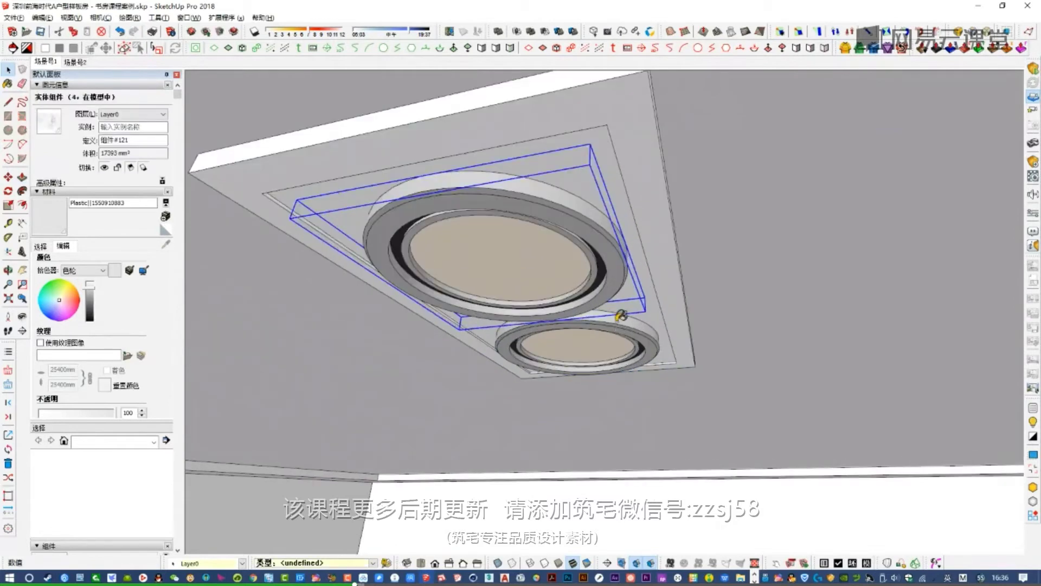
pyautogui.keyDown('alt'); pyautogui.click(615, 259); pyautogui.keyUp('alt')
pyautogui.press('space')
pyautogui.doubleClick(640, 202)
pyautogui.hotkey('ctrl', 'a')
pyautogui.press('b')
pyautogui.click(633, 190)
pyautogui.press('space')
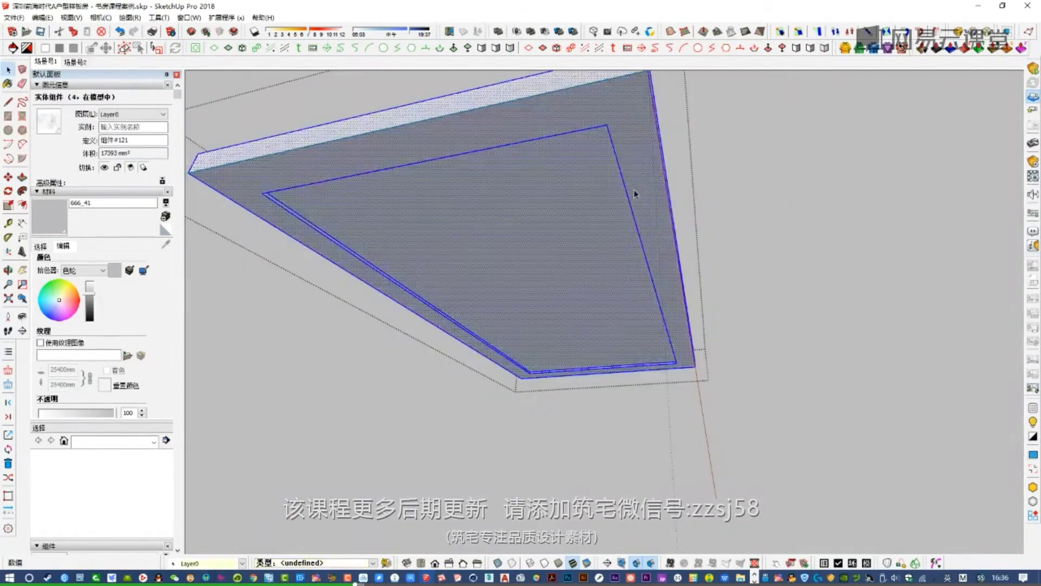
pyautogui.press('Escape')
# - Group the frame with both downlights and scale the combined fixture about its centre
pyautogui.keyDown('shift'); pyautogui.click(615, 244); pyautogui.keyUp('shift')
pyautogui.click(670, 281)
pyautogui.click(604, 281)
pyautogui.scroll(-6, 624, 279)
pyautogui.scroll(5, 651, 276)
pyautogui.press('m')
pyautogui.press('s')
pyautogui.keyDown('ctrl'); pyautogui.moveTo(746, 206); pyautogui.dragTo(731, 220); pyautogui.keyUp('ctrl')
# - Move the double downlight to the middle of the main ceiling panel, aligned with the midpoints of the ceiling edges
pyautogui.press('m')
pyautogui.moveTo(643, 263); pyautogui.dragTo(641, 278)
pyautogui.click(641, 278)
pyautogui.scroll(-5, 642, 278)
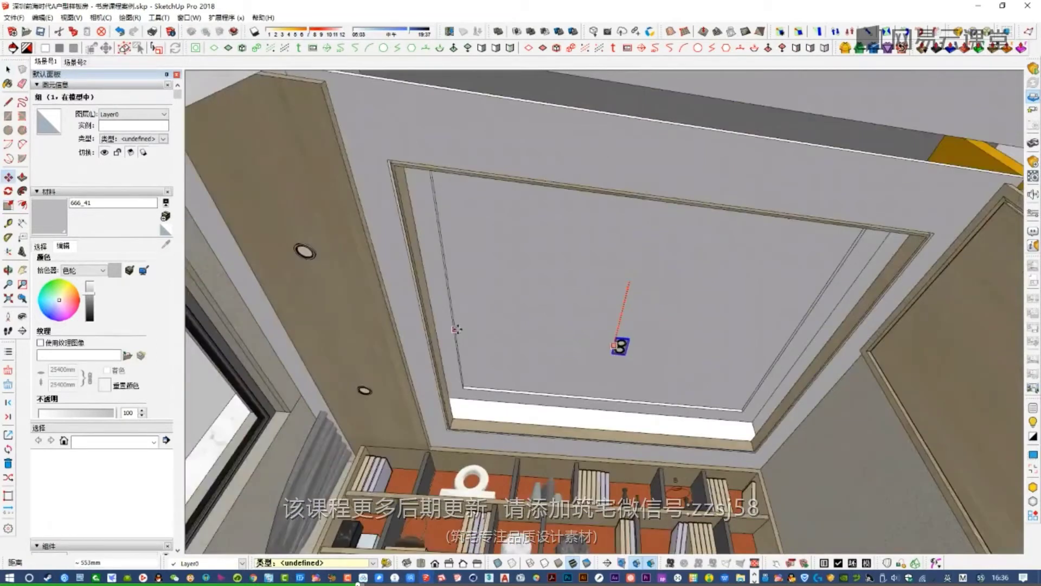
pyautogui.scroll(4, 639, 287)
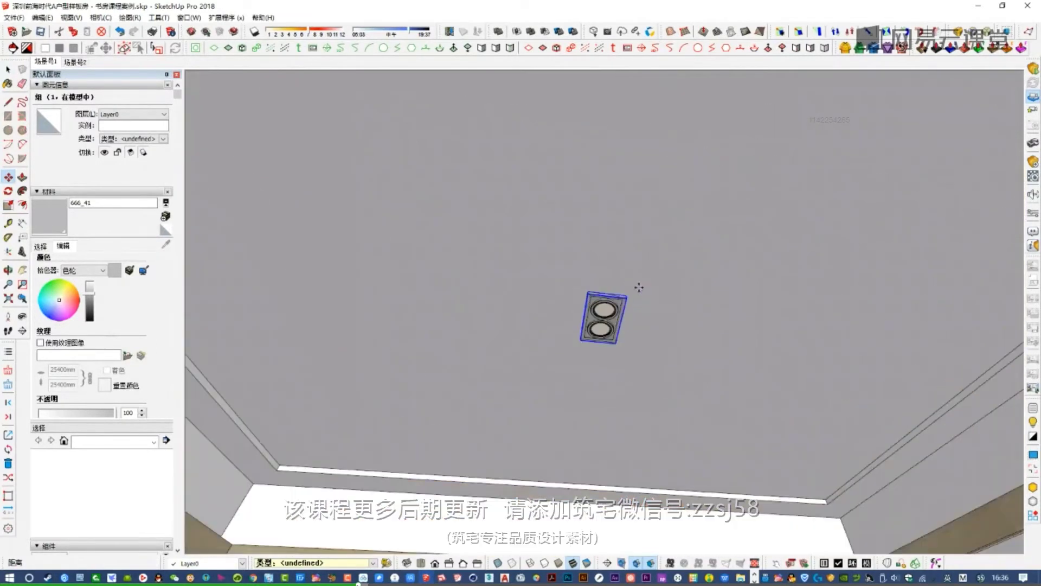
pyautogui.scroll(-5, 608, 294)
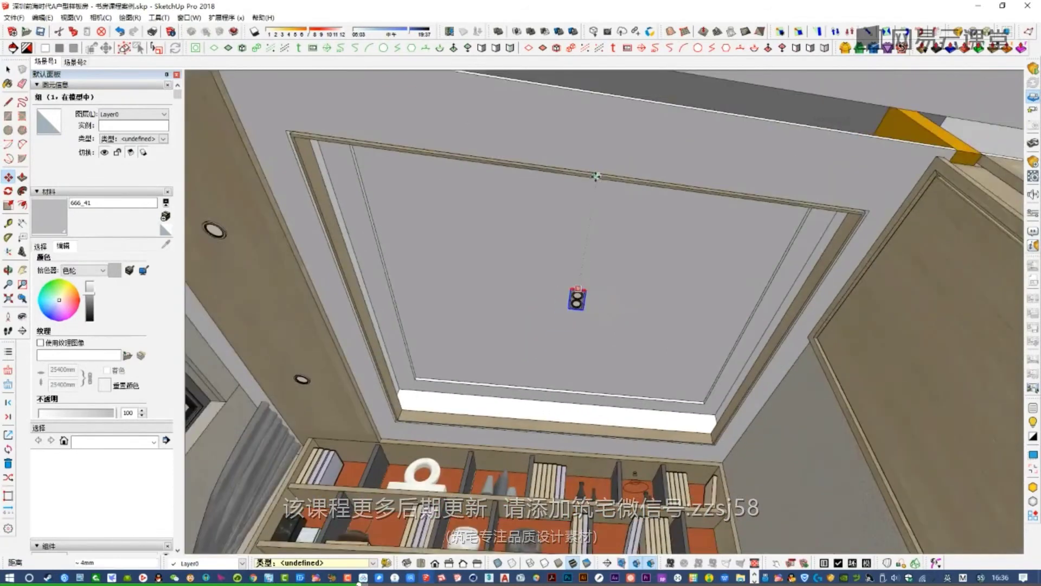
pyautogui.press('space')
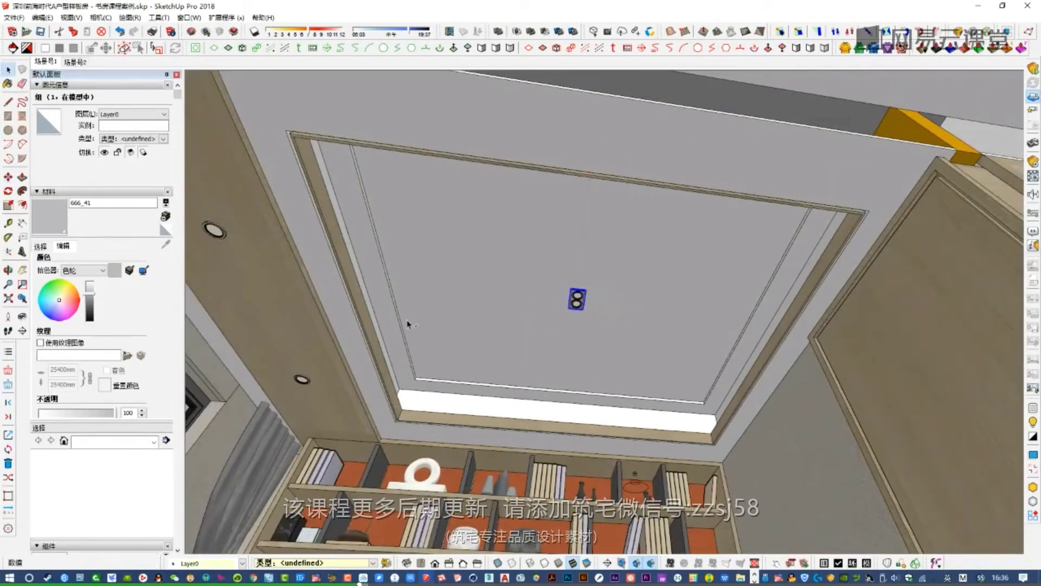
pyautogui.doubleClick(213, 233)
pyautogui.click(569, 328)
pyautogui.click(570, 329)
pyautogui.hotkey('ctrl', 'z')
pyautogui.hotkey('ctrl', 'z')
pyautogui.click(578, 301)
pyautogui.scroll(4, 578, 299)
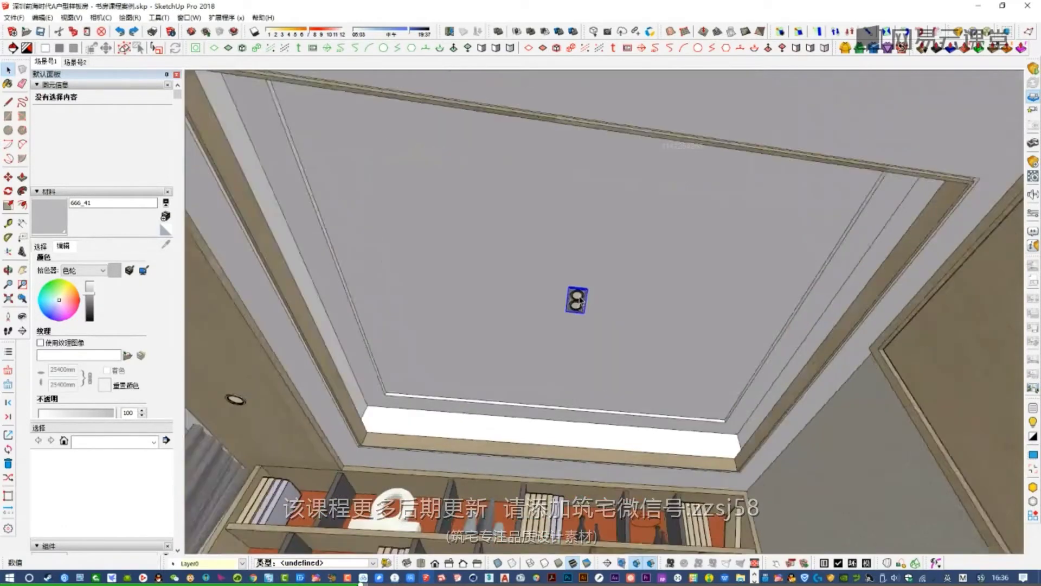
# - Try to cut the double downlight from the main ceiling and paste it in place inside the window-side downlight's group
pyautogui.doubleClick(577, 311)
pyautogui.click(577, 312)
pyautogui.rightClick(577, 315)
pyautogui.click(621, 217)
pyautogui.click(621, 227)
pyautogui.scroll(-4, 604, 279)
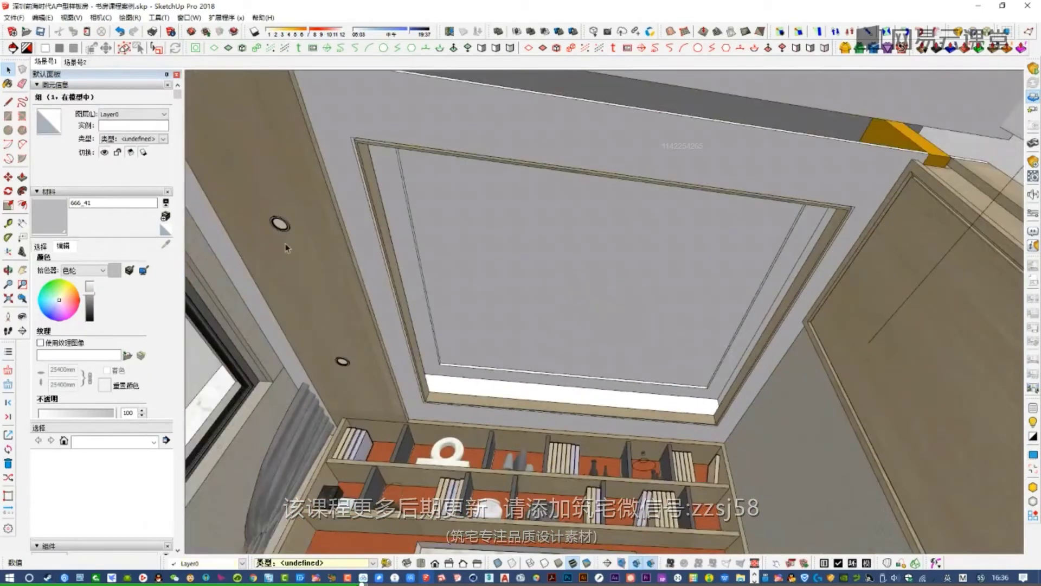
pyautogui.doubleClick(291, 229)
pyautogui.hotkey('ctrl', 'shift', 'v')
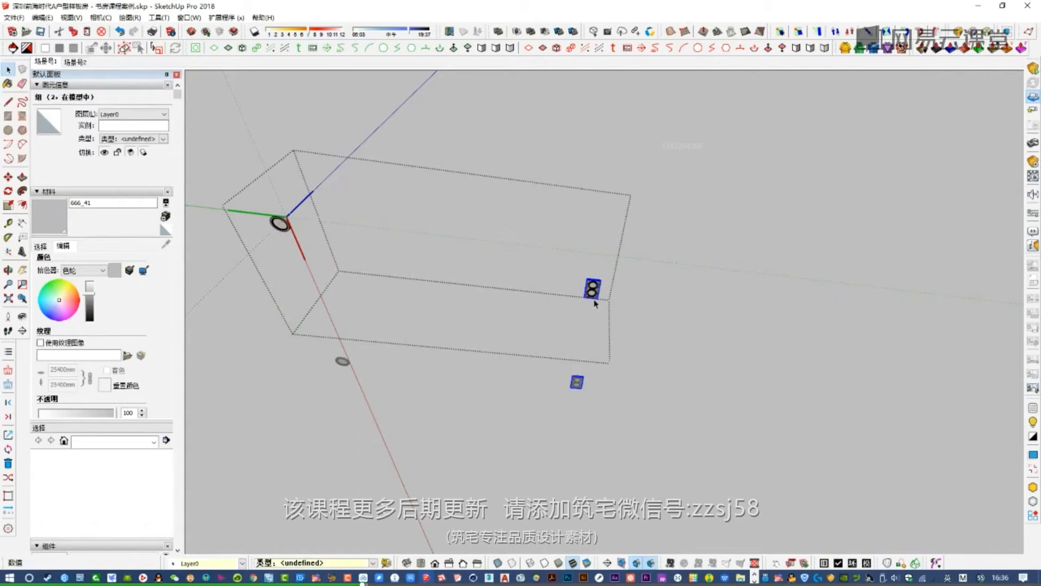
# - Undo the paste and the removal of the double downlight, leaving the downlight group
pyautogui.press('Escape')
pyautogui.doubleClick(593, 295)
pyautogui.moveTo(597, 346); pyautogui.dragTo(596, 333, button='middle')
pyautogui.hotkey('ctrl', 'z')
pyautogui.hotkey('ctrl', 'z')
pyautogui.hotkey('ctrl', 'z')
pyautogui.hotkey('ctrl', 'z')
pyautogui.hotkey('ctrl', 'z')
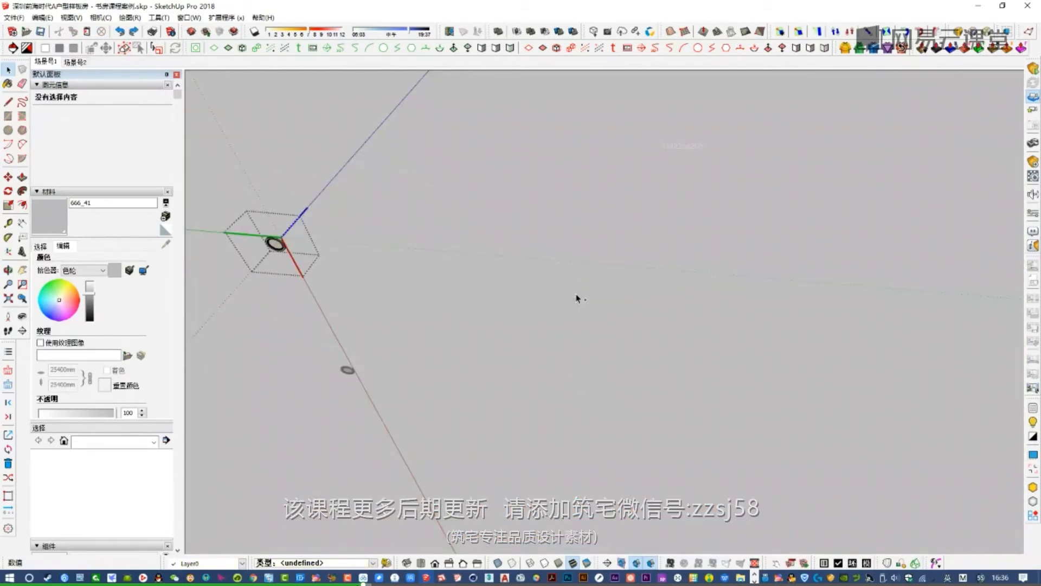
pyautogui.press('Escape')
pyautogui.hotkey('ctrl', 'z')
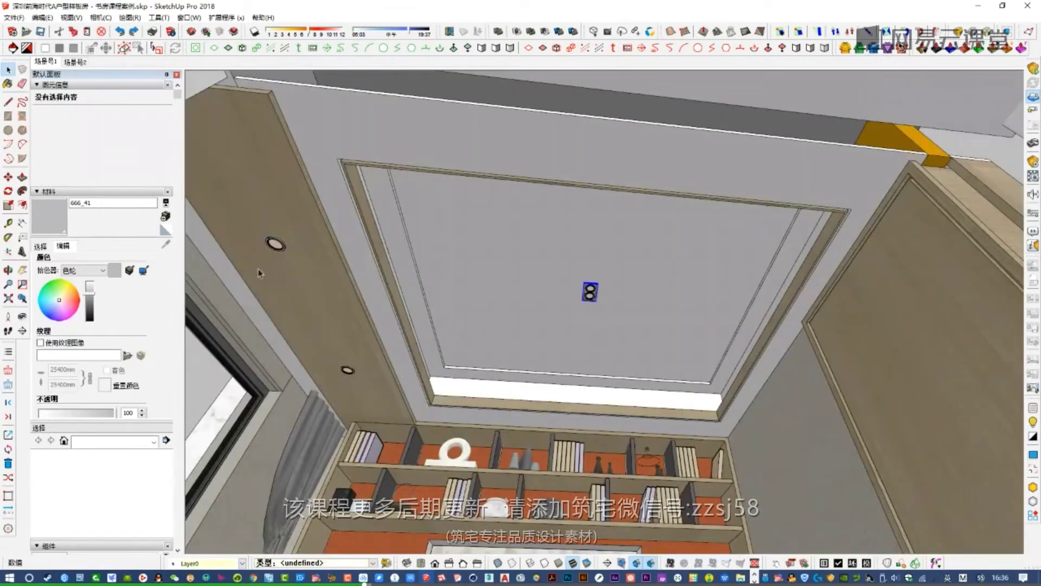
# - Group the double downlight together with the window-side downlights
pyautogui.click(280, 249)
pyautogui.hotkey('ctrl', 'g')
pyautogui.scroll(-3, 604, 288)
pyautogui.moveTo(604, 289); pyautogui.dragTo(691, 238, button='middle')
pyautogui.scroll(2, 655, 240)
pyautogui.scroll(-2, 656, 240)
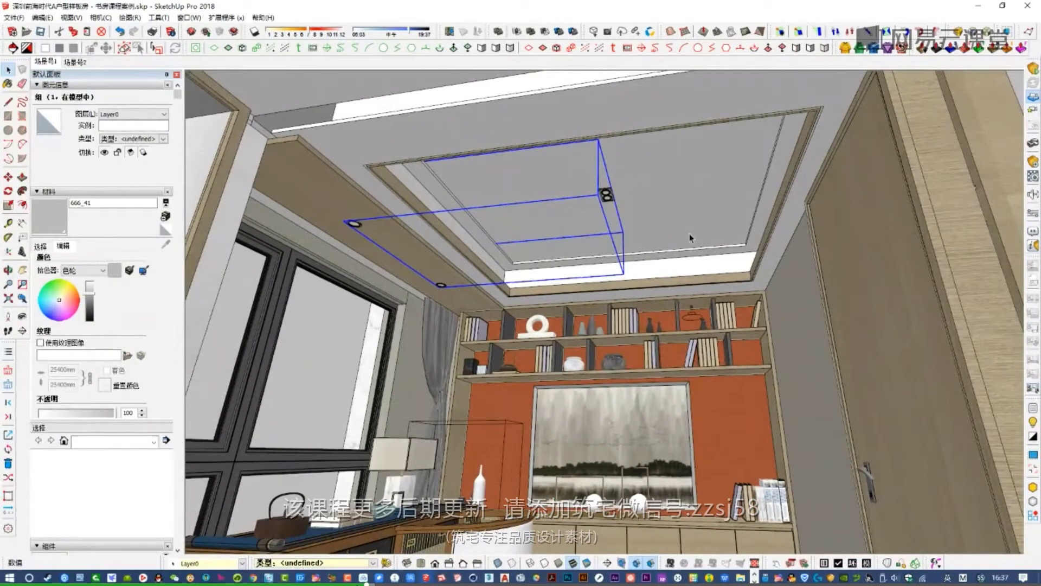
pyautogui.keyDown('shift'); pyautogui.moveTo(654, 226); pyautogui.dragTo(652, 215, button='middle'); pyautogui.keyUp('shift')
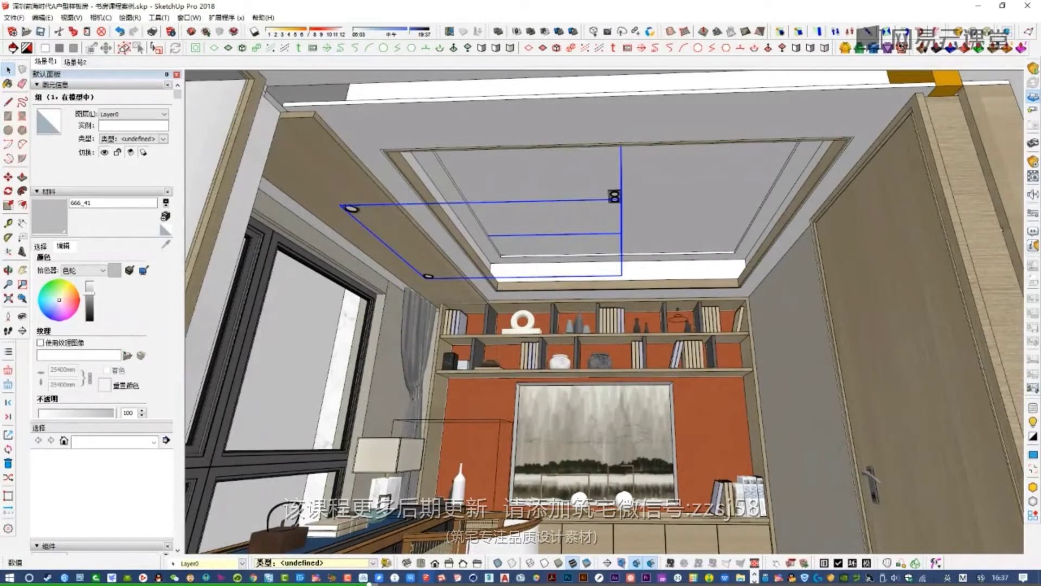
pyautogui.hotkey('alt', 'Tab')
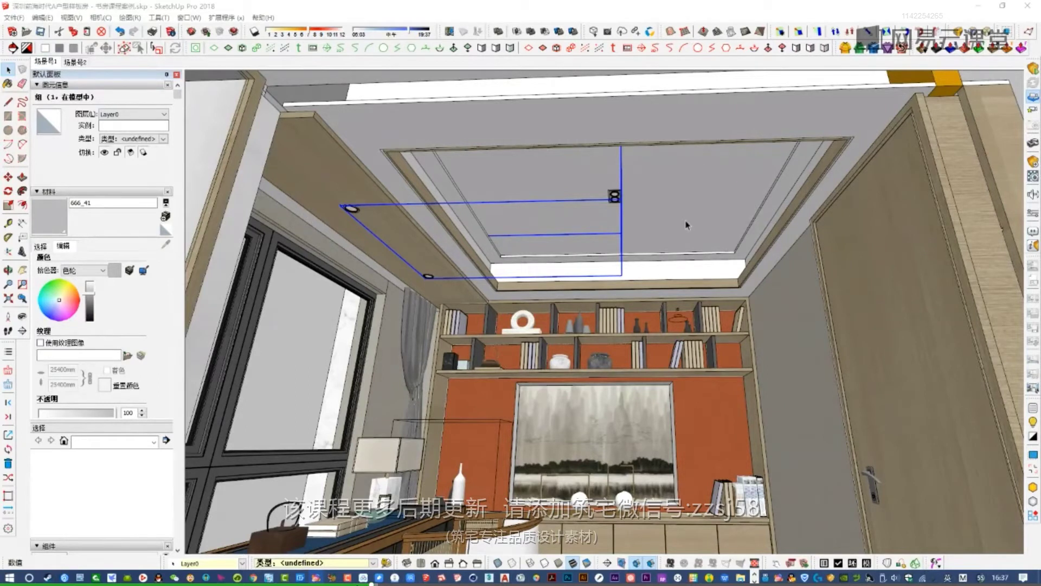
pyautogui.scroll(3, 686, 224)
pyautogui.scroll(-2, 686, 222)
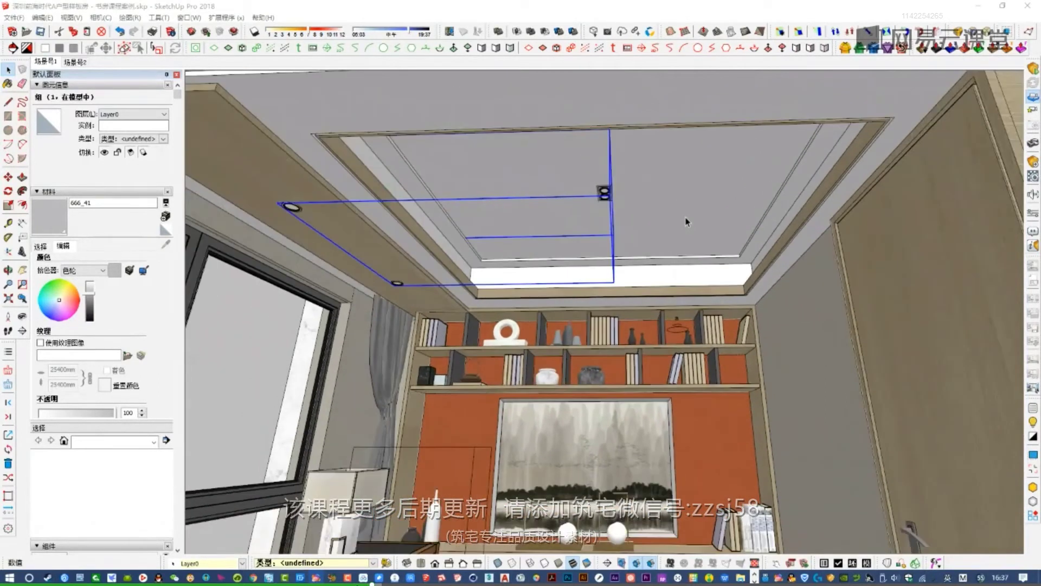
pyautogui.scroll(-1, 686, 222)
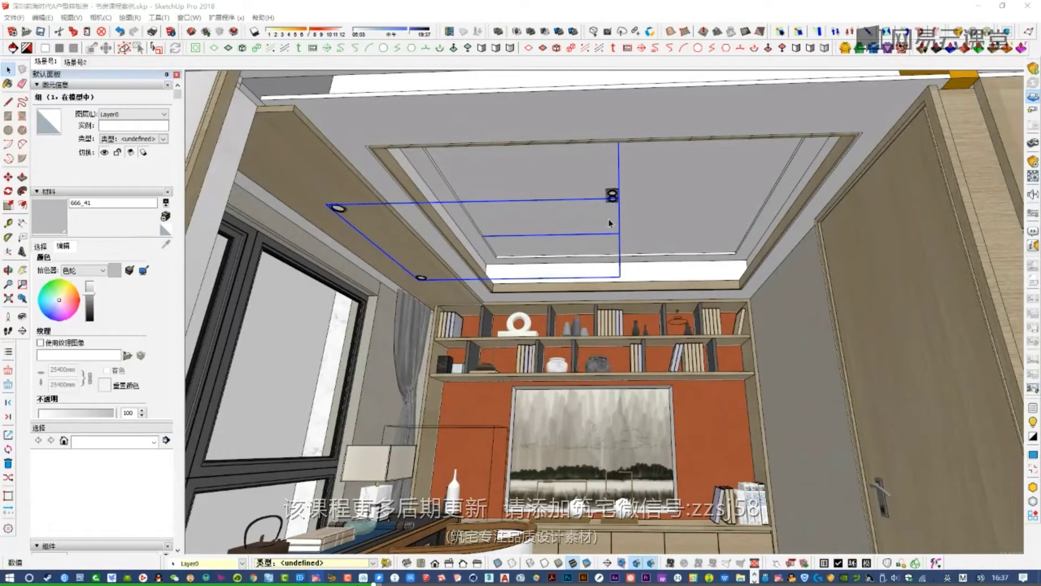
# - Open the nested groups of the double downlight down to its rectangular frame for editing
pyautogui.scroll(5, 610, 222)
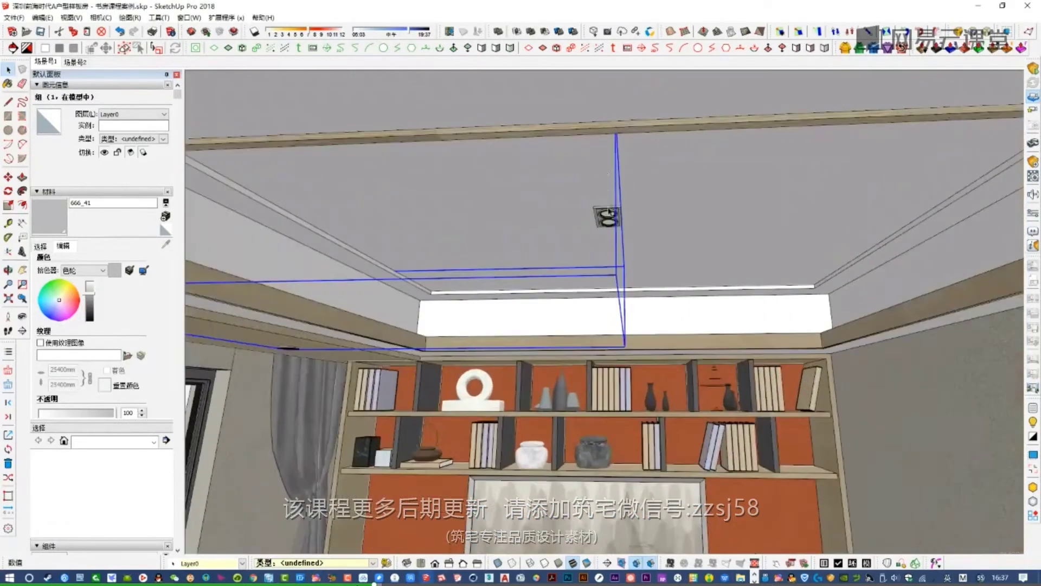
pyautogui.scroll(2, 609, 211)
pyautogui.scroll(4, 631, 213)
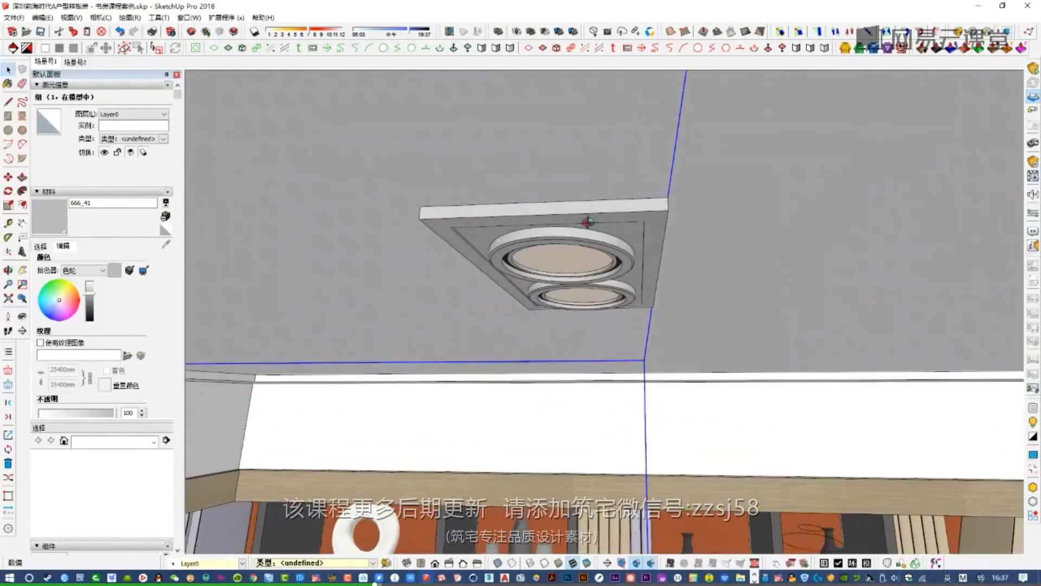
pyautogui.moveTo(588, 222); pyautogui.dragTo(507, 260, button='middle')
pyautogui.scroll(2, 675, 210)
pyautogui.scroll(1, 675, 210)
pyautogui.doubleClick(651, 233)
pyautogui.press('m')
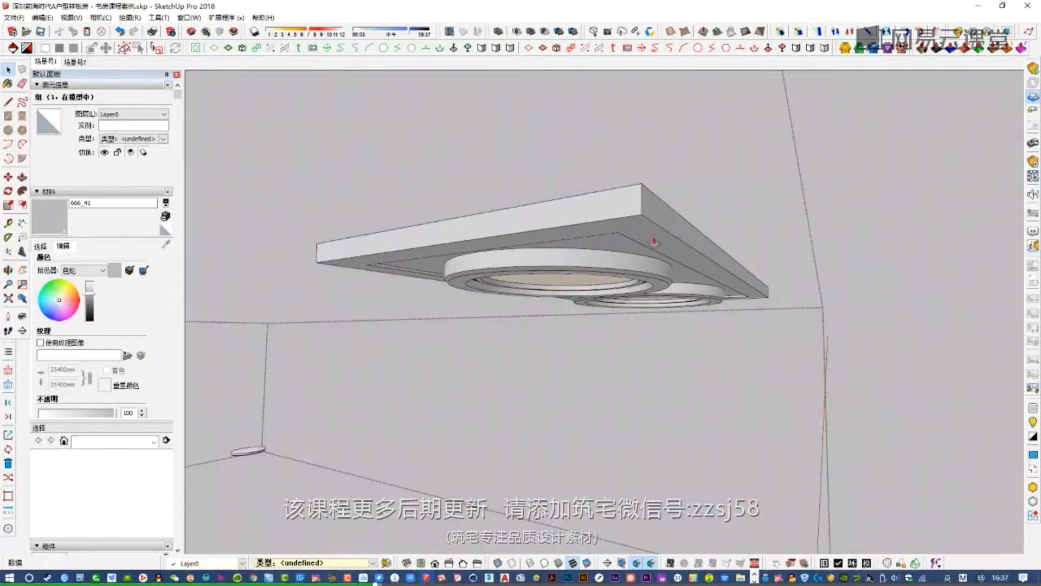
pyautogui.press('space')
pyautogui.doubleClick(643, 245)
pyautogui.press('space')
pyautogui.doubleClick(641, 239)
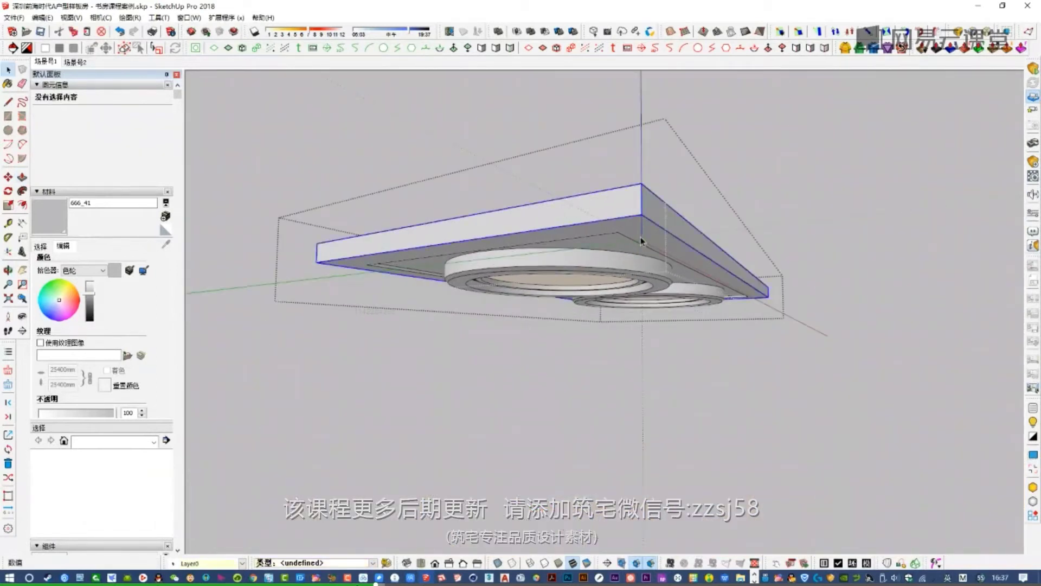
# - Pull the lower rim of the double downlight's frame down past the two lamps with Push/Pull
pyautogui.press('p')
pyautogui.click(632, 233)
pyautogui.click(623, 246)
pyautogui.press('i')
pyautogui.moveTo(642, 198); pyautogui.dragTo(644, 158, button='middle')
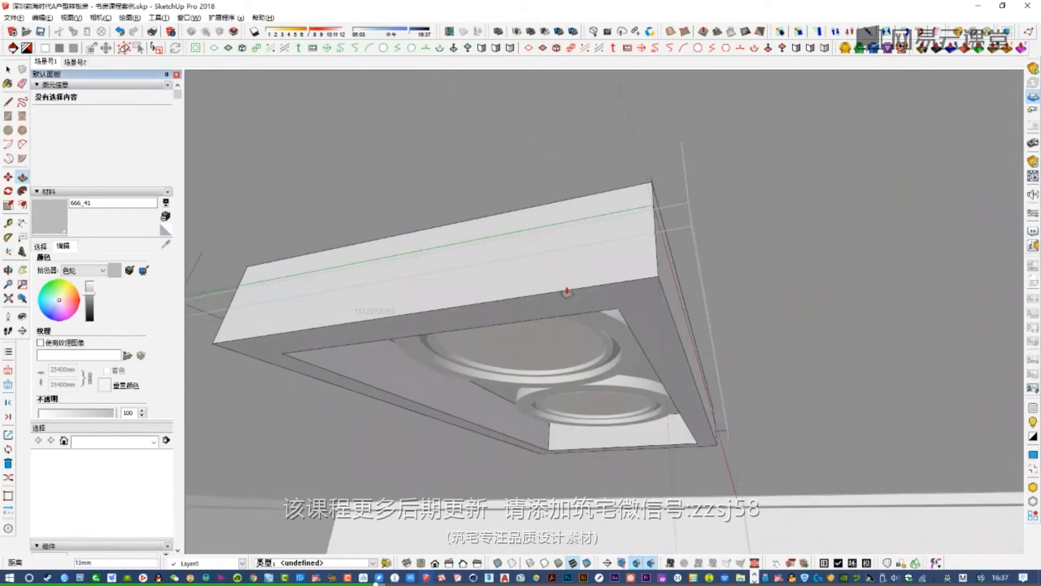
pyautogui.moveTo(567, 320); pyautogui.dragTo(646, 268, button='middle')
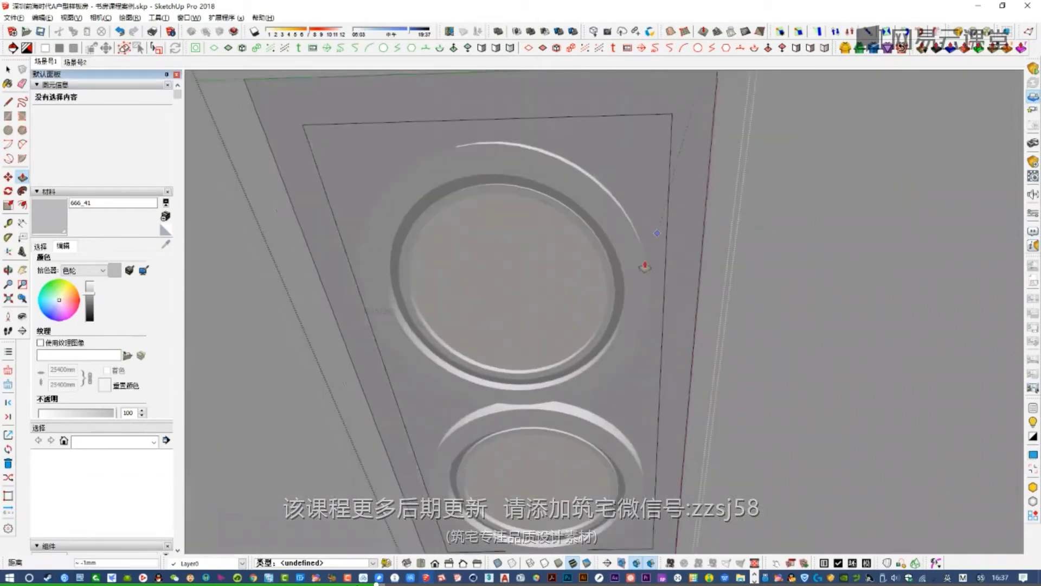
pyautogui.click(630, 281)
pyautogui.moveTo(663, 230); pyautogui.dragTo(673, 336, button='middle')
# - Push/Pull the frame's lower rim face by 5 mm and leave the group
pyautogui.moveTo(684, 212); pyautogui.dragTo(682, 233)
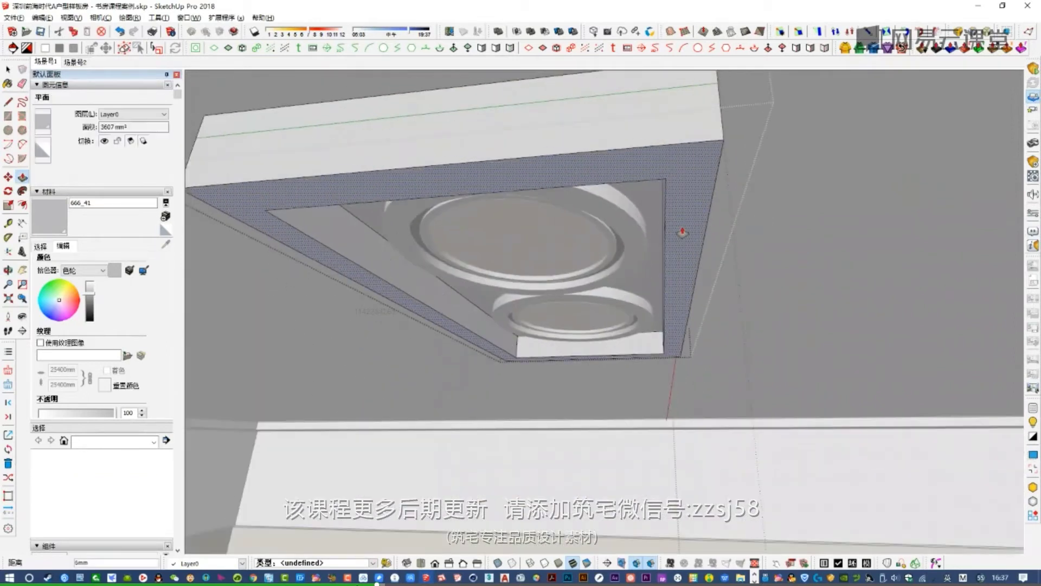
pyautogui.write('5')
pyautogui.press('Return')
pyautogui.press('space')
pyautogui.click(714, 213)
pyautogui.click(715, 213)
pyautogui.scroll(-2, 700, 244)
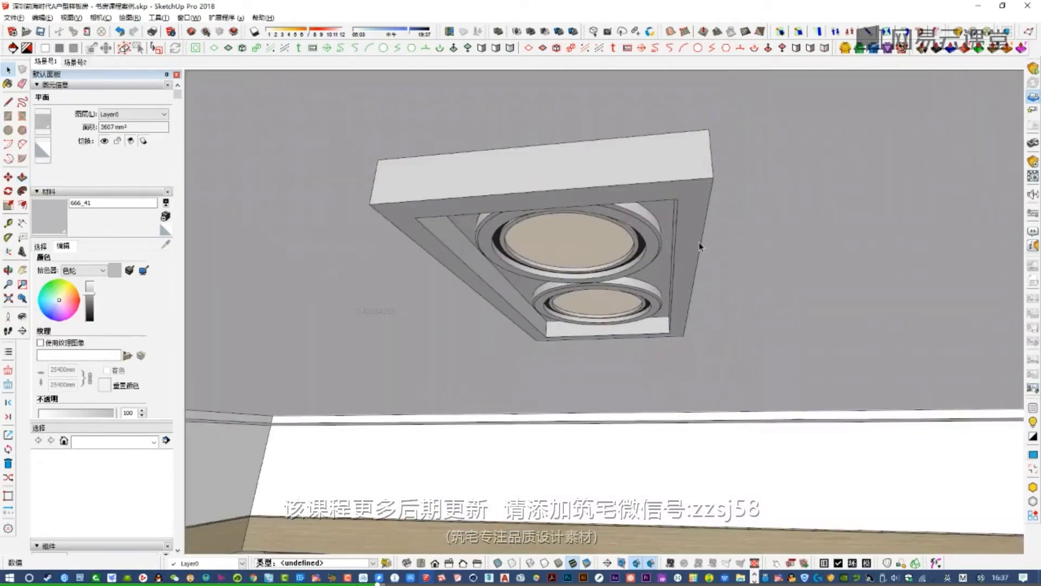
# - Round the outer and inner edges of the frame's lower rim and delete the face covering the frame opening
pyautogui.scroll(2, 695, 224)
pyautogui.doubleClick(688, 204)
pyautogui.doubleClick(690, 204)
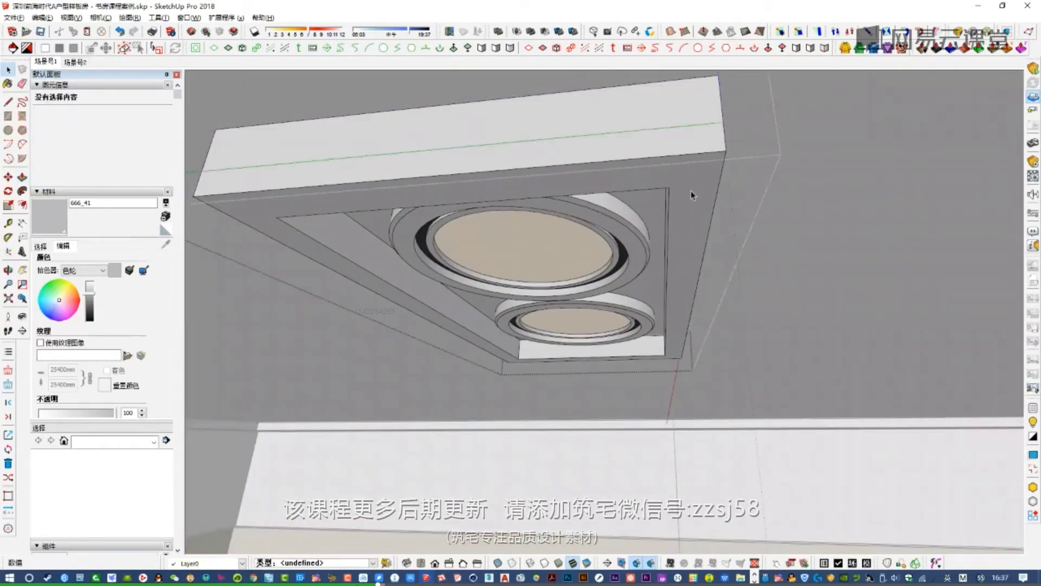
pyautogui.doubleClick(692, 193)
pyautogui.doubleClick(697, 188)
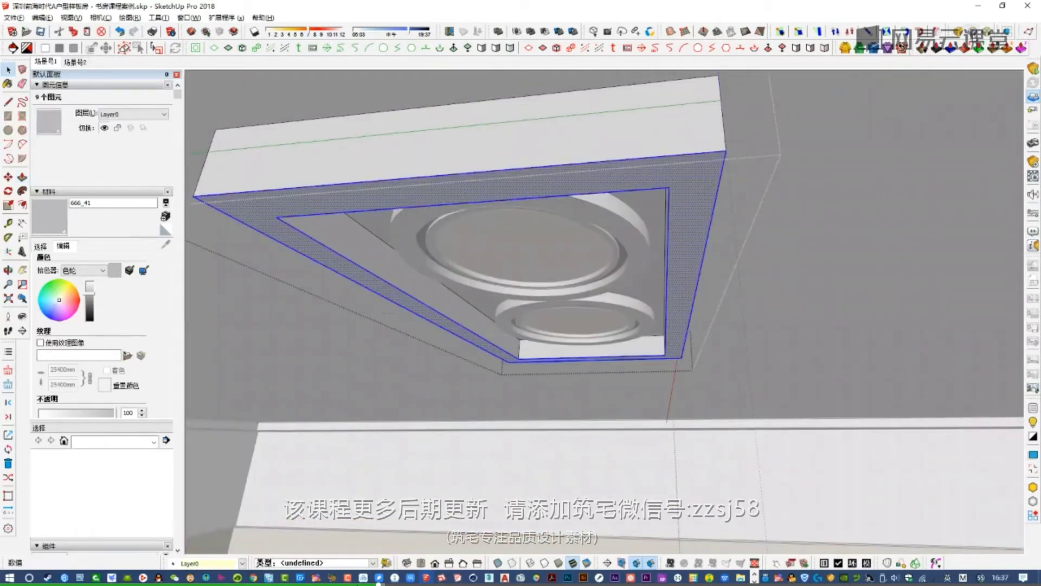
pyautogui.click(780, 31)
pyautogui.click(798, 167)
pyautogui.doubleClick(798, 167)
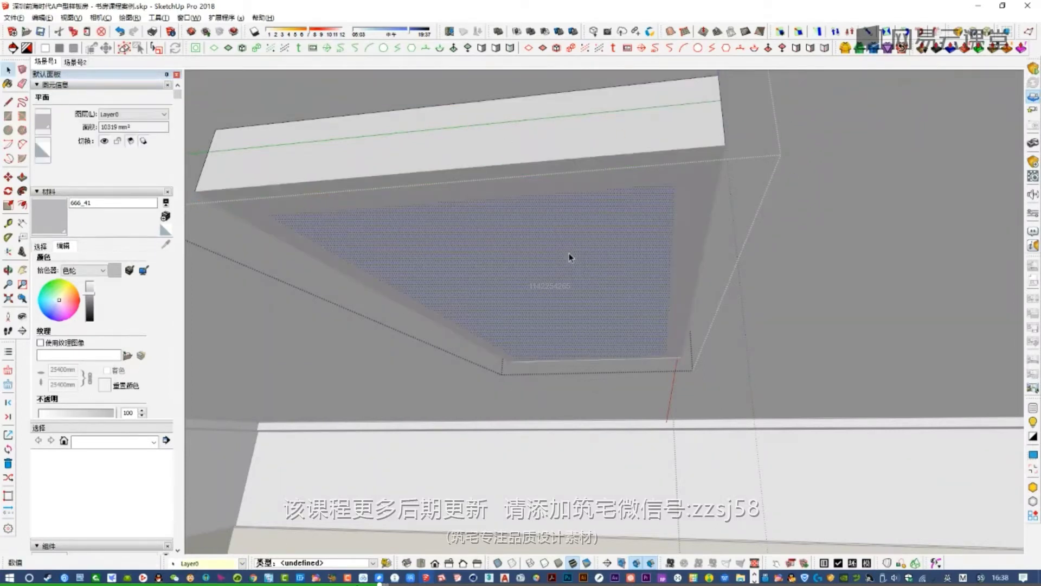
pyautogui.press('Delete')
# - Adjust the frame's edge softening to a 15.1-degree angle with smooth normals and soften coplanar enabled
pyautogui.click(691, 130)
pyautogui.press('Return')
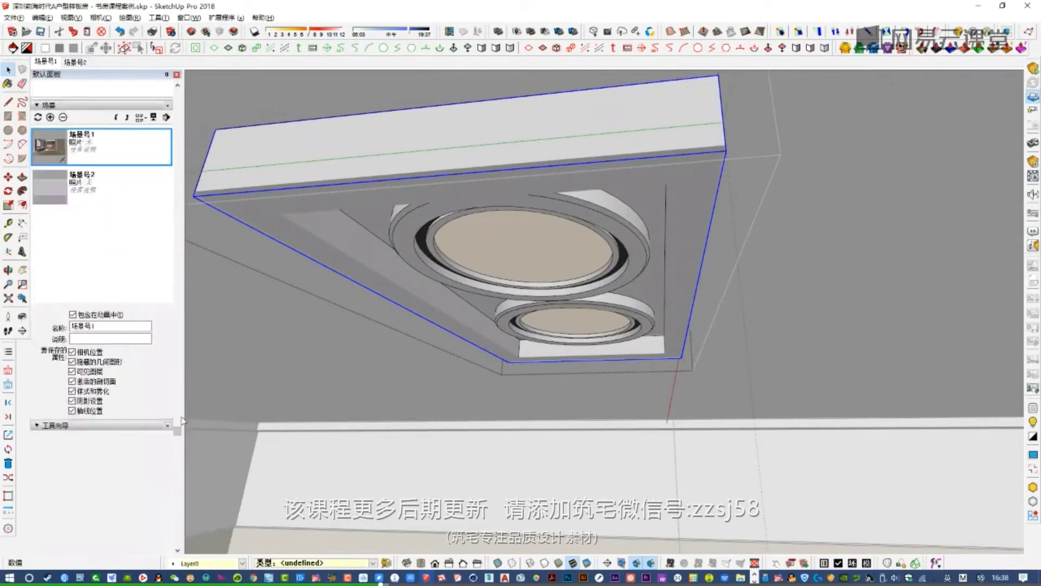
pyautogui.click(37, 521)
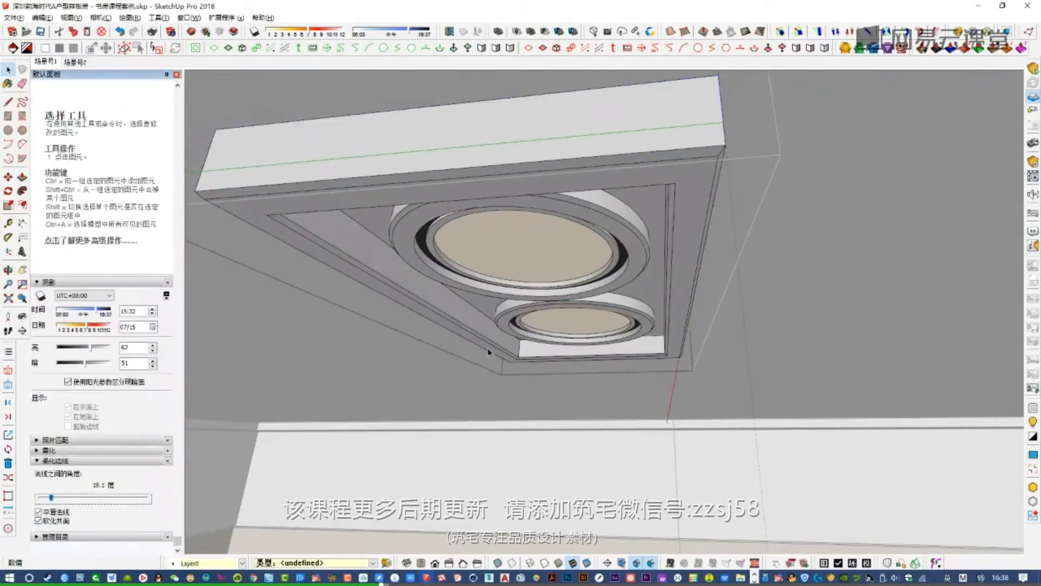
pyautogui.scroll(-5, 786, 266)
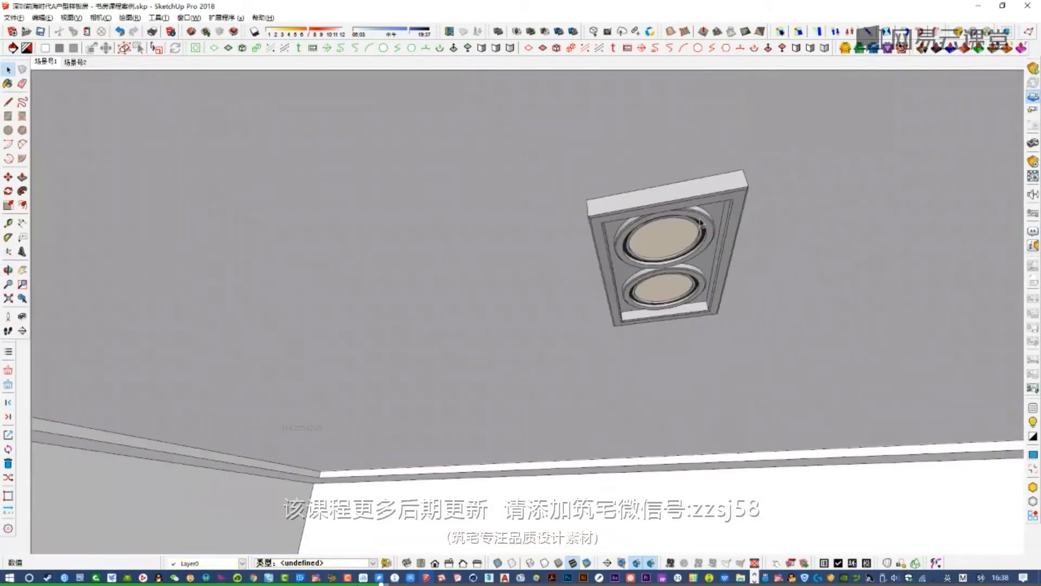
# - Return to the saved room scene facing the bookcase and open the Enscape material editor and the SDT-Enscape presets
pyautogui.scroll(-8, 643, 242)
pyautogui.moveTo(628, 270); pyautogui.dragTo(222, 142, button='middle')
pyautogui.click(68, 62)
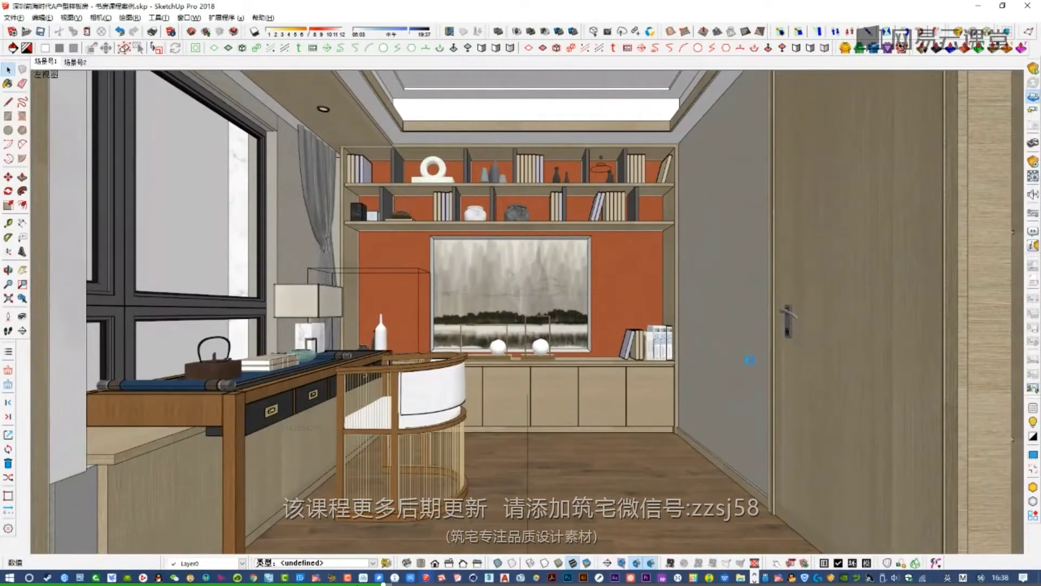
pyautogui.click(1031, 176)
pyautogui.click(1032, 410)
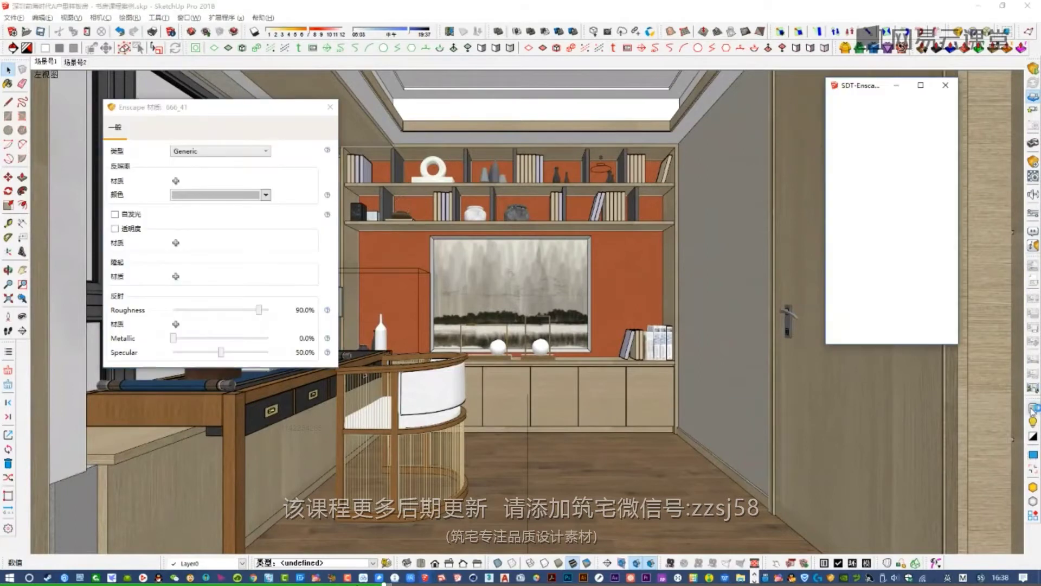
# - Sample the white book cover materials 666_47 and 666_48 on the bookcase and modify each with the Polished preset
pyautogui.press('b')
pyautogui.moveTo(794, 302); pyautogui.dragTo(633, 362, button='middle')
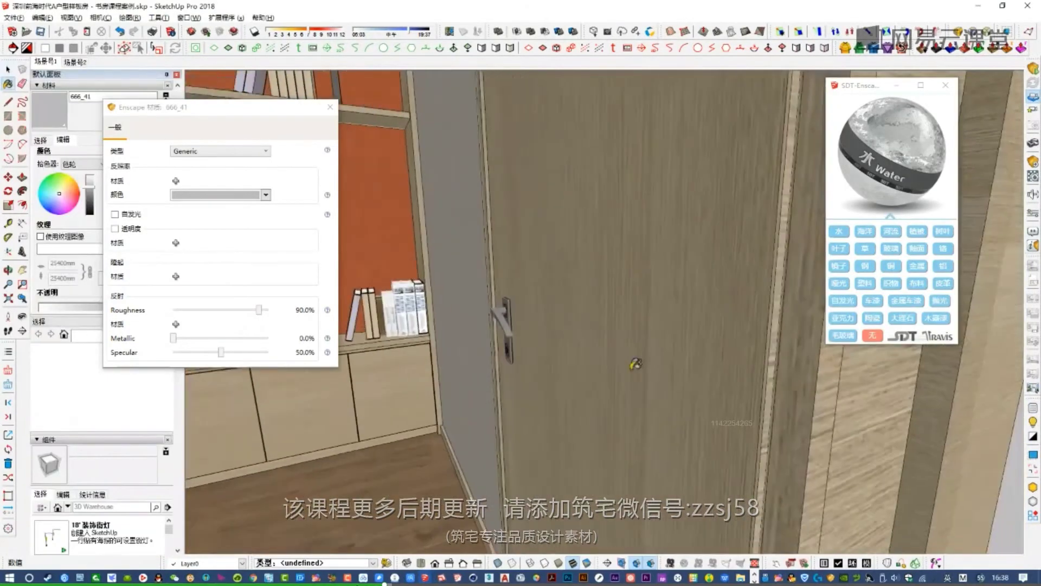
pyautogui.scroll(4, 657, 304)
pyautogui.scroll(1, 653, 298)
pyautogui.keyDown('alt'); pyautogui.click(647, 300); pyautogui.keyUp('alt')
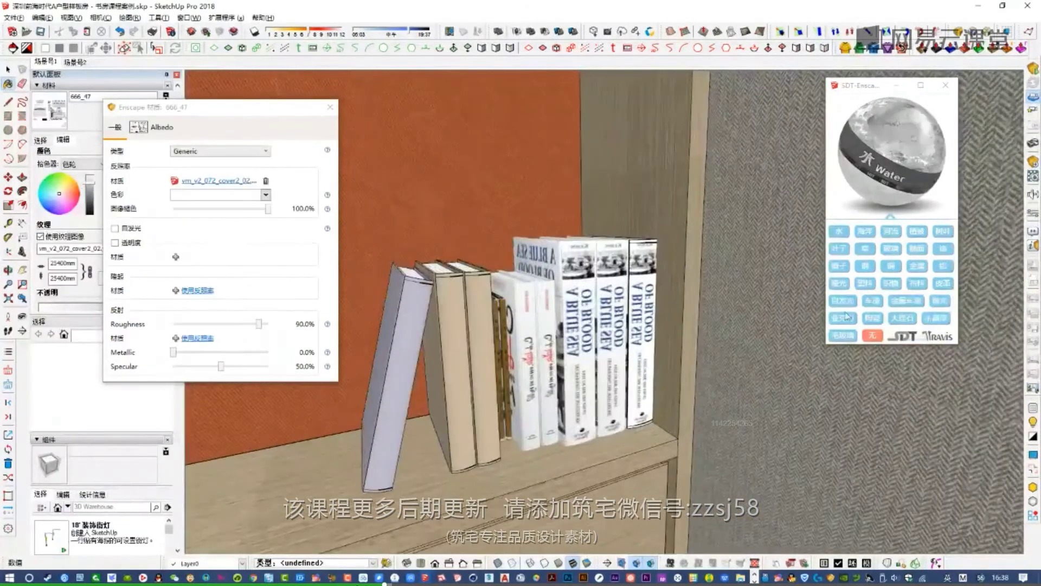
pyautogui.click(939, 301)
pyautogui.keyDown('alt'); pyautogui.click(551, 321); pyautogui.keyUp('alt')
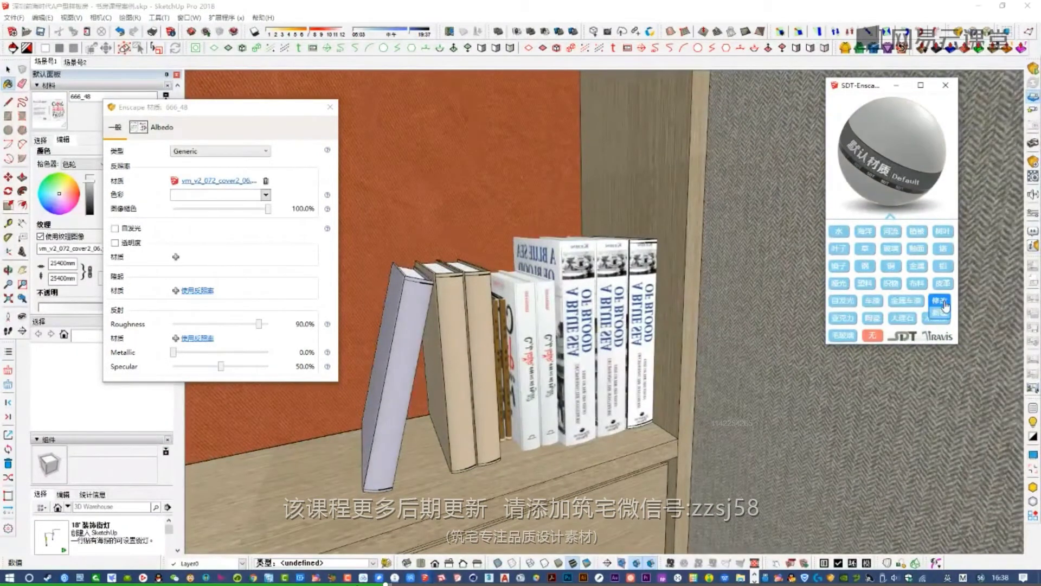
pyautogui.click(939, 301)
# - Sample the brown book's material 666_45 and modify it with the Polished preset
pyautogui.scroll(3, 488, 348)
pyautogui.keyDown('alt'); pyautogui.click(512, 296); pyautogui.keyUp('alt')
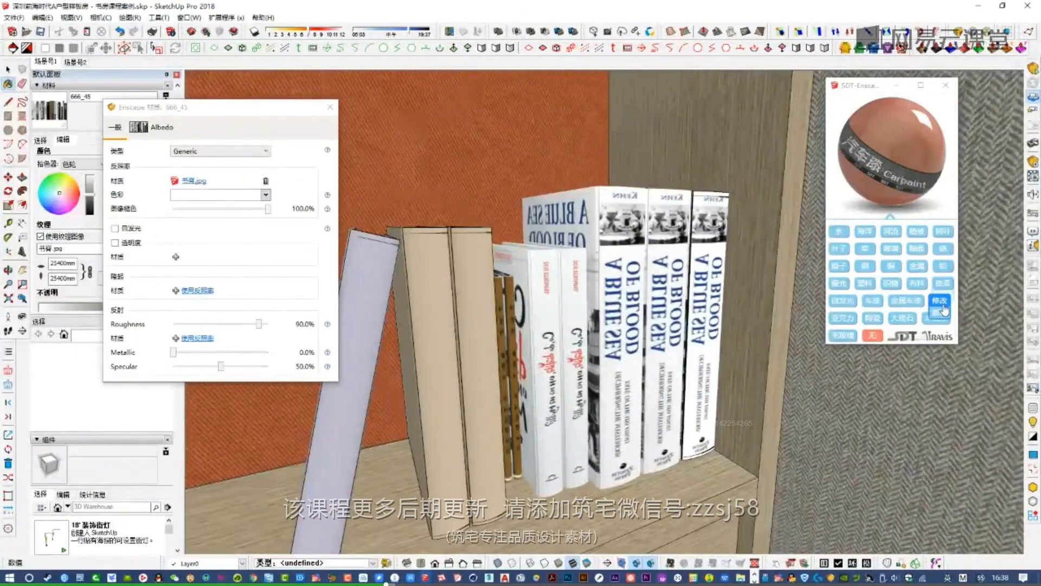
pyautogui.click(939, 300)
# - Sample the beige and lavender books' materials and reapply the Polished preset to the lavender one
pyautogui.keyDown('alt'); pyautogui.click(436, 305); pyautogui.keyUp('alt')
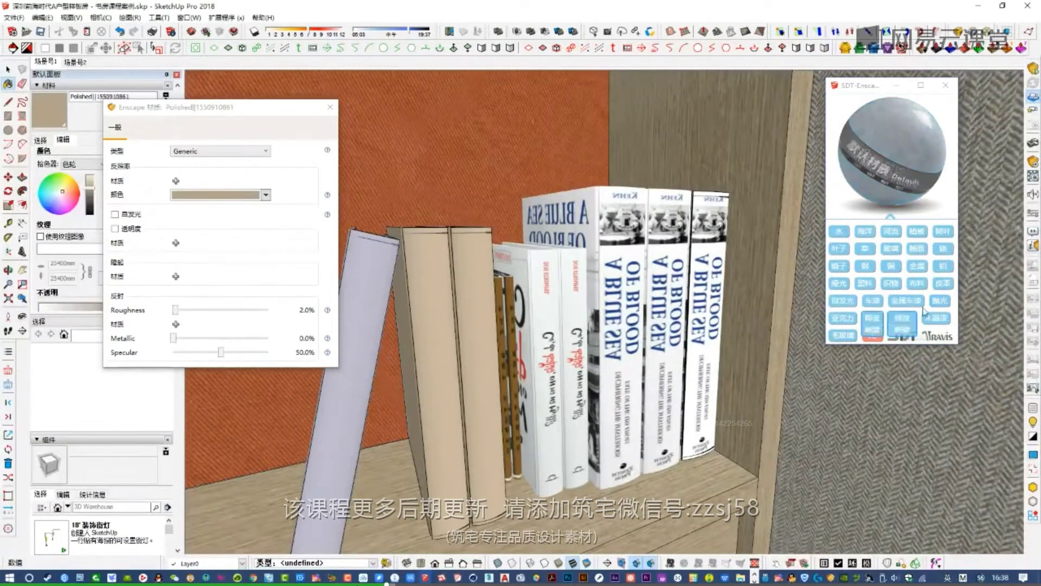
pyautogui.keyDown('alt'); pyautogui.click(370, 297); pyautogui.keyUp('alt')
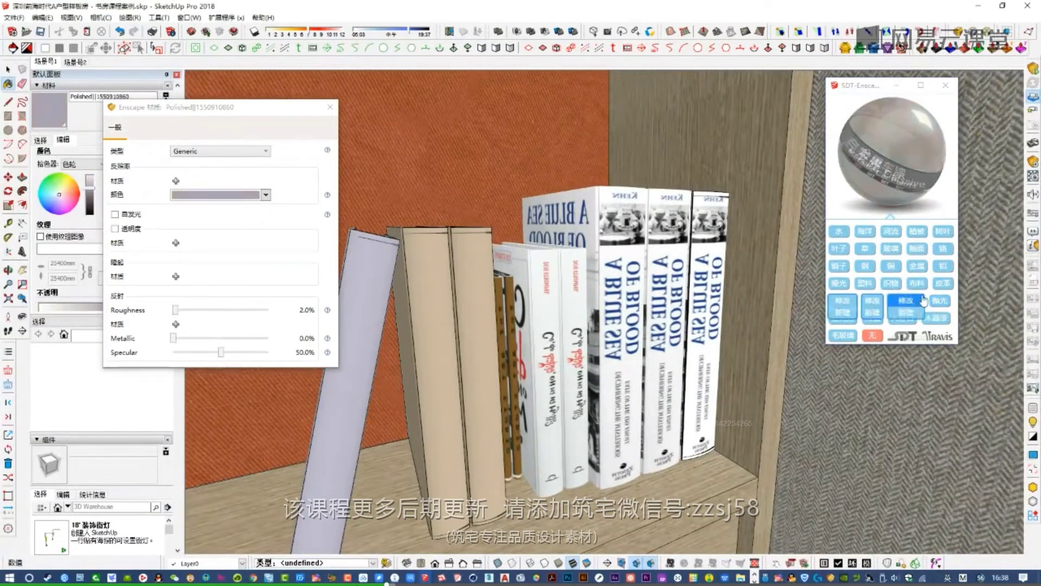
pyautogui.scroll(-3, 371, 297)
pyautogui.scroll(-4, 370, 297)
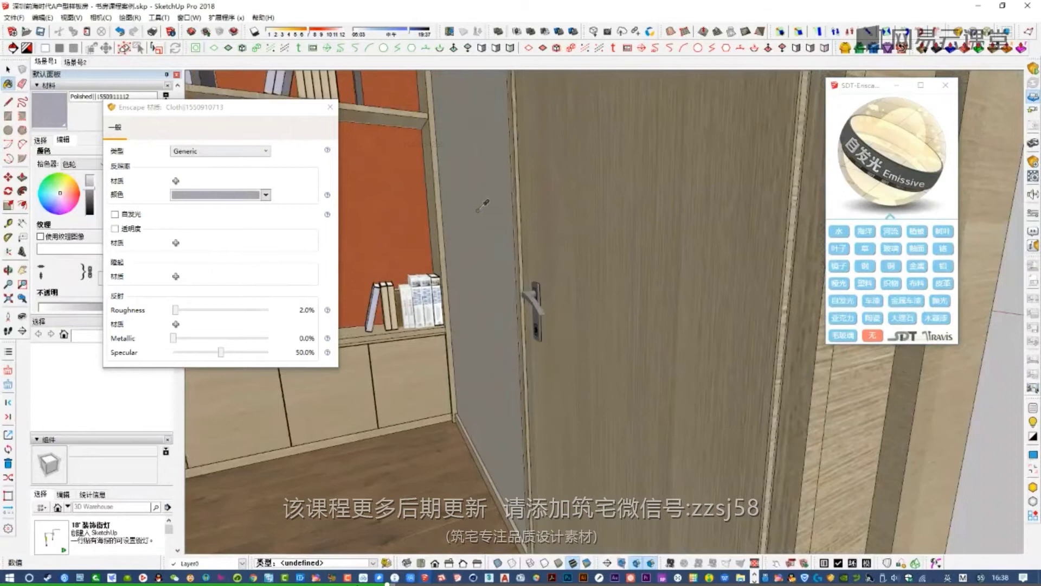
# - Sample the grey wall and door materials, then sample the door handle's material 666_18 and modify it with the Metal preset
pyautogui.keyDown('alt'); pyautogui.click(486, 204); pyautogui.keyUp('alt')
pyautogui.moveTo(434, 208); pyautogui.dragTo(491, 215, button='middle')
pyautogui.moveTo(708, 254); pyautogui.dragTo(718, 255, button='middle')
pyautogui.scroll(5, 551, 232)
pyautogui.keyDown('alt'); pyautogui.click(550, 233); pyautogui.keyUp('alt')
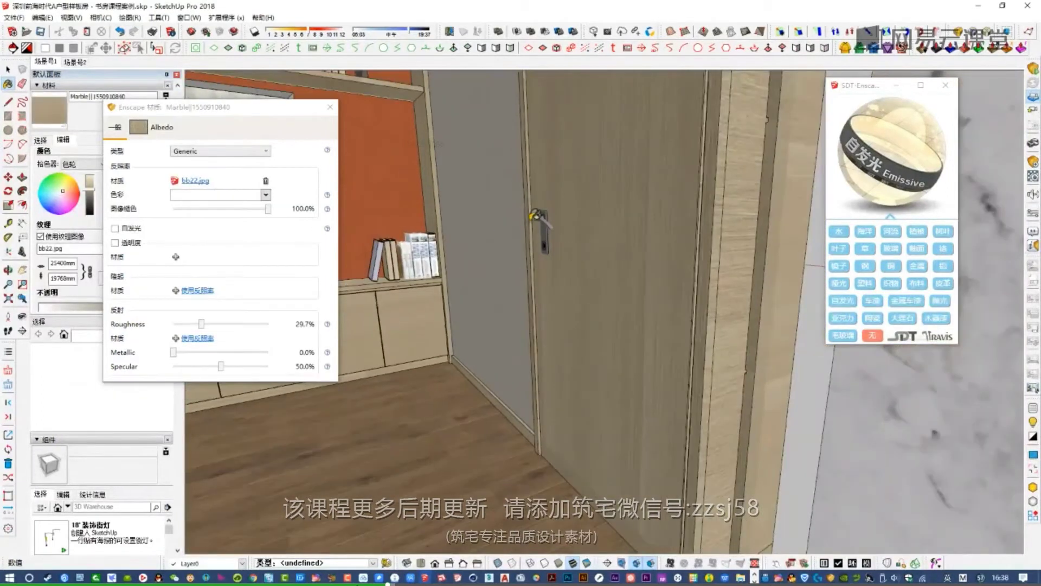
pyautogui.scroll(3, 559, 232)
pyautogui.keyDown('alt'); pyautogui.click(564, 232); pyautogui.keyUp('alt')
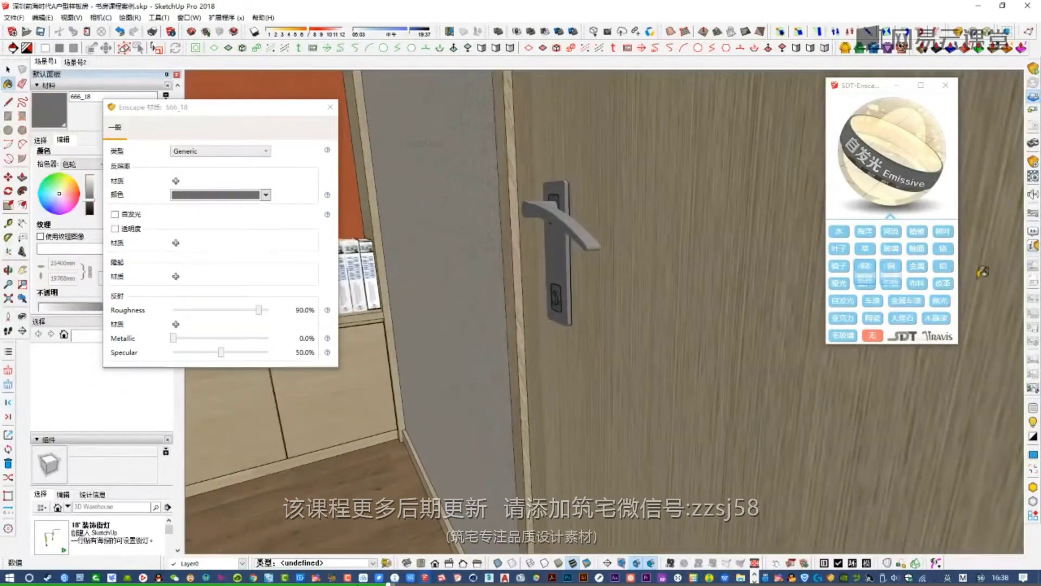
pyautogui.click(916, 270)
# - Sample the door lock cylinder's dark material and modify it with the Metal preset
pyautogui.scroll(2, 556, 222)
pyautogui.scroll(4, 564, 315)
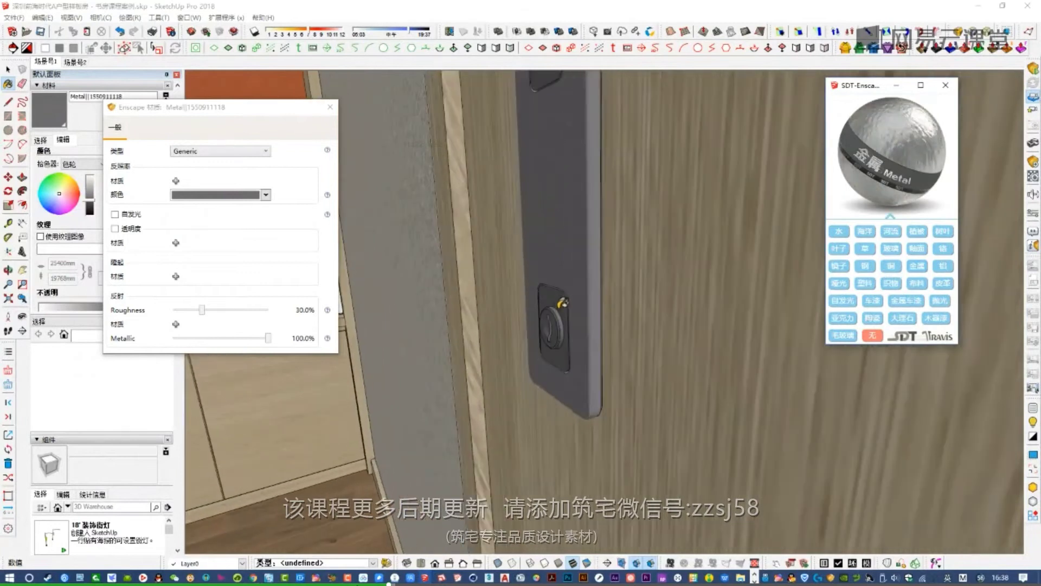
pyautogui.keyDown('alt'); pyautogui.click(561, 304); pyautogui.keyUp('alt')
pyautogui.click(917, 270)
pyautogui.scroll(-1, 685, 372)
pyautogui.scroll(-4, 685, 372)
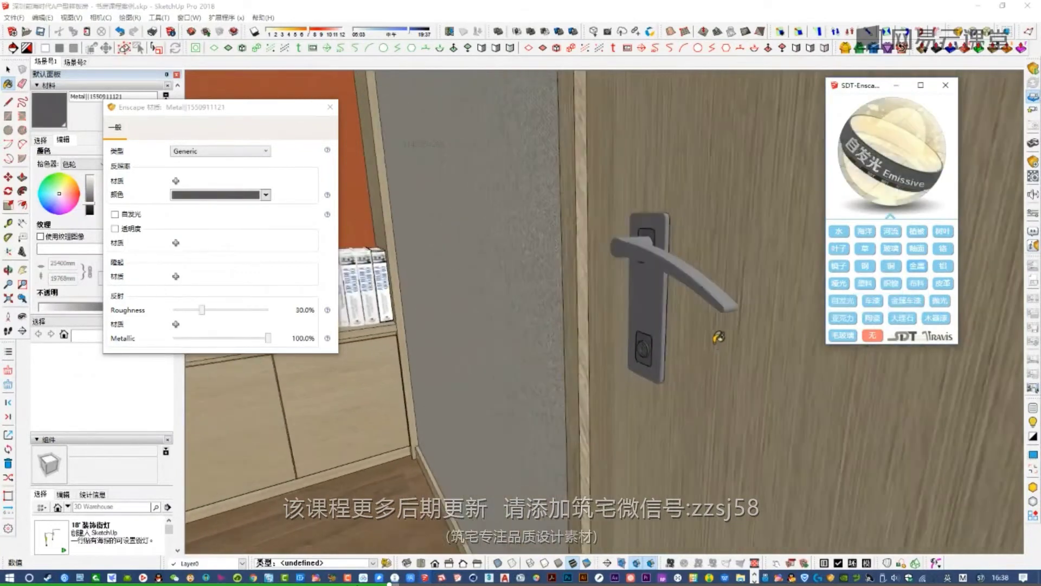
# - Sample the door handle's metal material again and set its Roughness to 33.4%
pyautogui.scroll(-2, 716, 299)
pyautogui.moveTo(717, 300); pyautogui.dragTo(669, 197, button='middle')
pyautogui.scroll(3, 609, 174)
pyautogui.keyDown('alt'); pyautogui.click(607, 173); pyautogui.keyUp('alt')
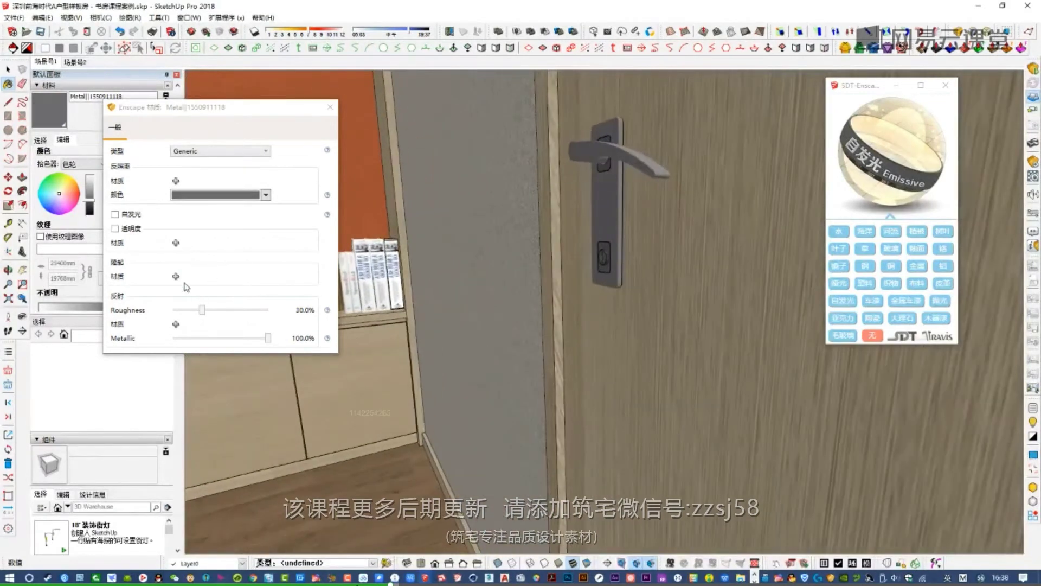
pyautogui.moveTo(203, 311); pyautogui.dragTo(207, 311)
pyautogui.moveTo(271, 110); pyautogui.dragTo(591, 68)
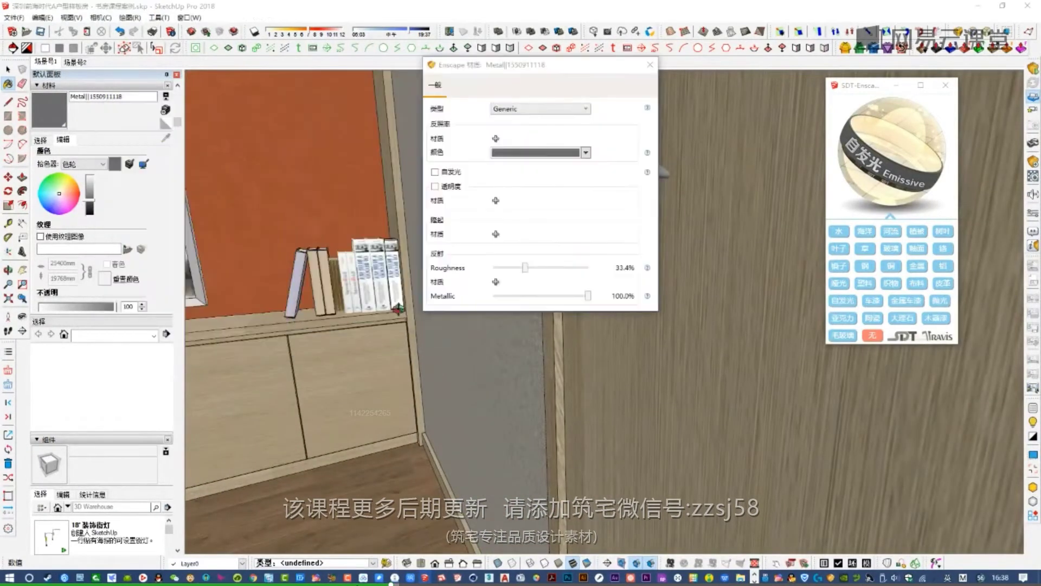
# - Sample the white ball ornament's material on the bookcase counter and modify it with the Ceramic preset
pyautogui.moveTo(397, 310); pyautogui.dragTo(561, 315, button='middle')
pyautogui.scroll(3, 366, 276)
pyautogui.keyDown('shift'); pyautogui.moveTo(333, 312); pyautogui.dragTo(418, 341, button='middle'); pyautogui.keyUp('shift')
pyautogui.keyDown('alt'); pyautogui.click(366, 276); pyautogui.keyUp('alt')
pyautogui.click(854, 304)
pyautogui.click(872, 320)
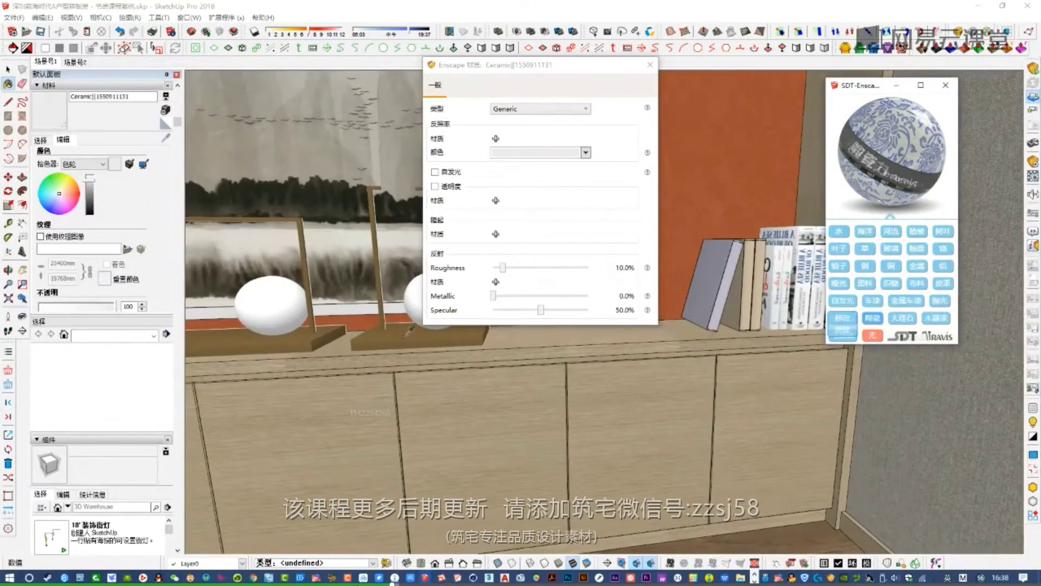
# - Modify the ball ornament's brown base material with the Metal preset and close the Enscape material editor and SDT-Enscape presets
pyautogui.keyDown('alt'); pyautogui.click(478, 335); pyautogui.keyUp('alt')
pyautogui.click(916, 271)
pyautogui.scroll(-8, 516, 329)
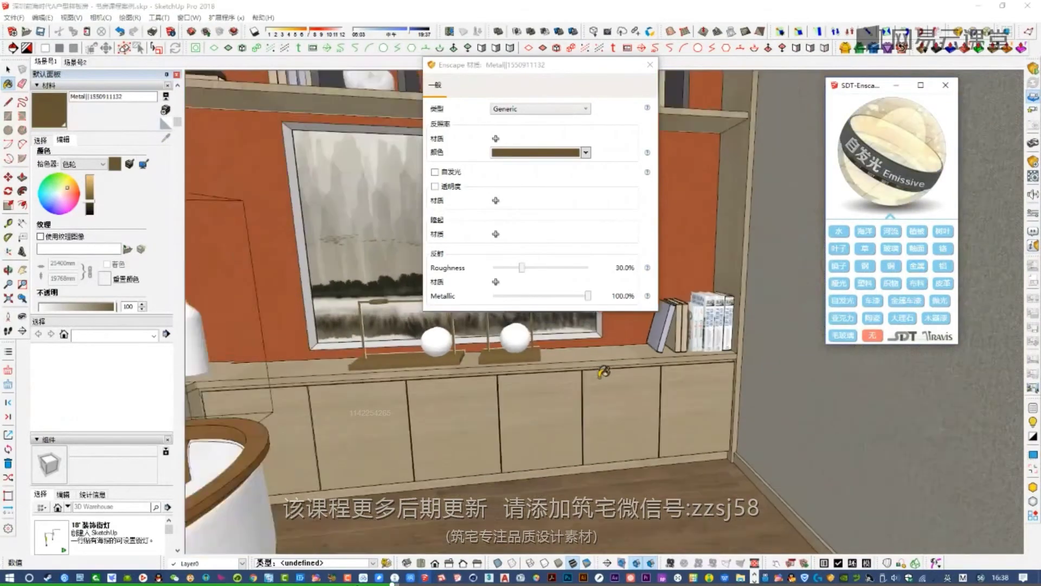
pyautogui.keyDown('shift'); pyautogui.moveTo(401, 407); pyautogui.dragTo(532, 414, button='middle'); pyautogui.keyUp('shift')
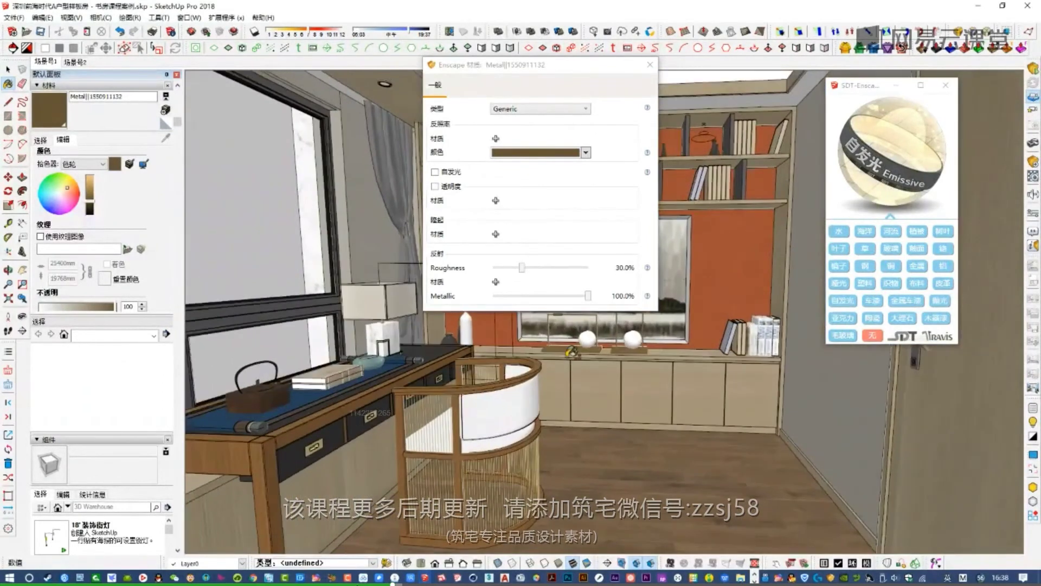
pyautogui.scroll(-3, 532, 415)
pyautogui.keyDown('shift'); pyautogui.moveTo(623, 385); pyautogui.dragTo(665, 462, button='middle'); pyautogui.keyUp('shift')
pyautogui.moveTo(391, 347); pyautogui.dragTo(259, 442, button='middle')
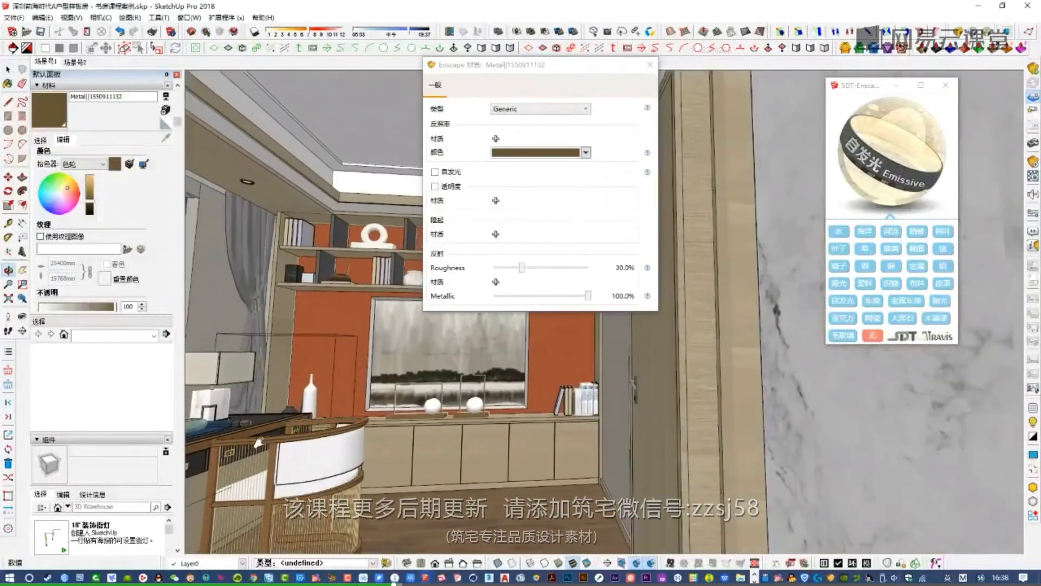
pyautogui.click(650, 65)
pyautogui.click(946, 85)
# - Sample the lamp material of the double ceiling downlight and modify it with the Emissive preset
pyautogui.keyDown('shift'); pyautogui.moveTo(450, 324); pyautogui.dragTo(563, 358, button='middle'); pyautogui.keyUp('shift')
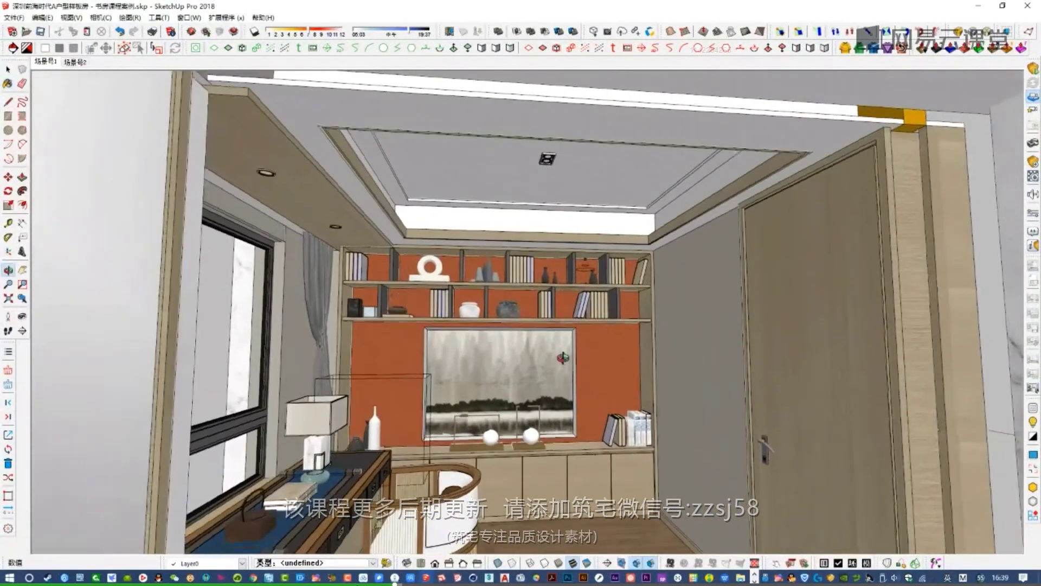
pyautogui.scroll(10, 548, 157)
pyautogui.press('b')
pyautogui.keyDown('alt'); pyautogui.click(608, 121); pyautogui.keyUp('alt')
pyautogui.click(1033, 408)
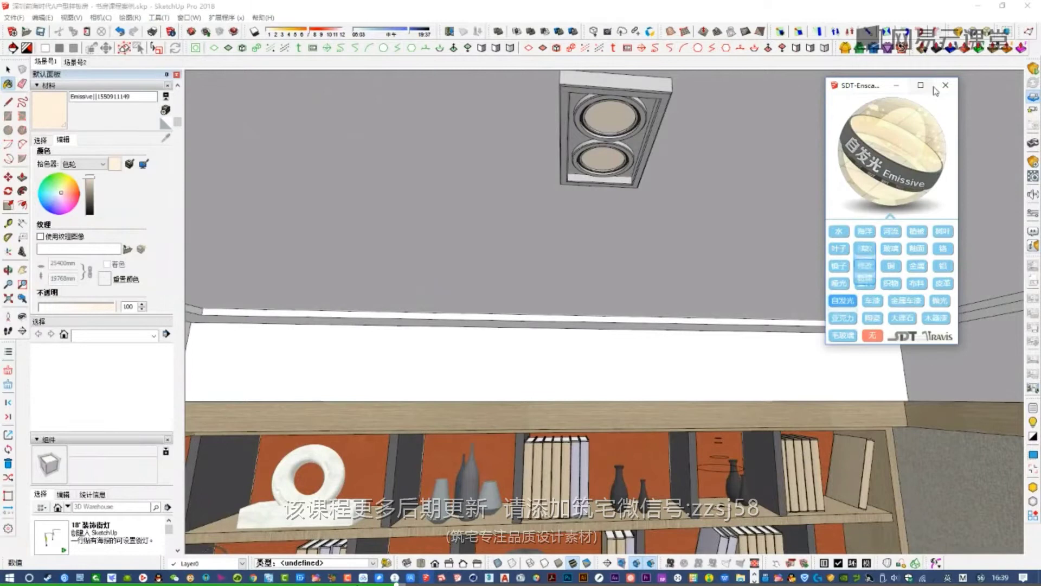
pyautogui.click(843, 302)
# - Sample the double downlight frame's material 666_41, modify it with the Polished preset, and close the preset window
pyautogui.scroll(-3, 688, 174)
pyautogui.scroll(1, 657, 108)
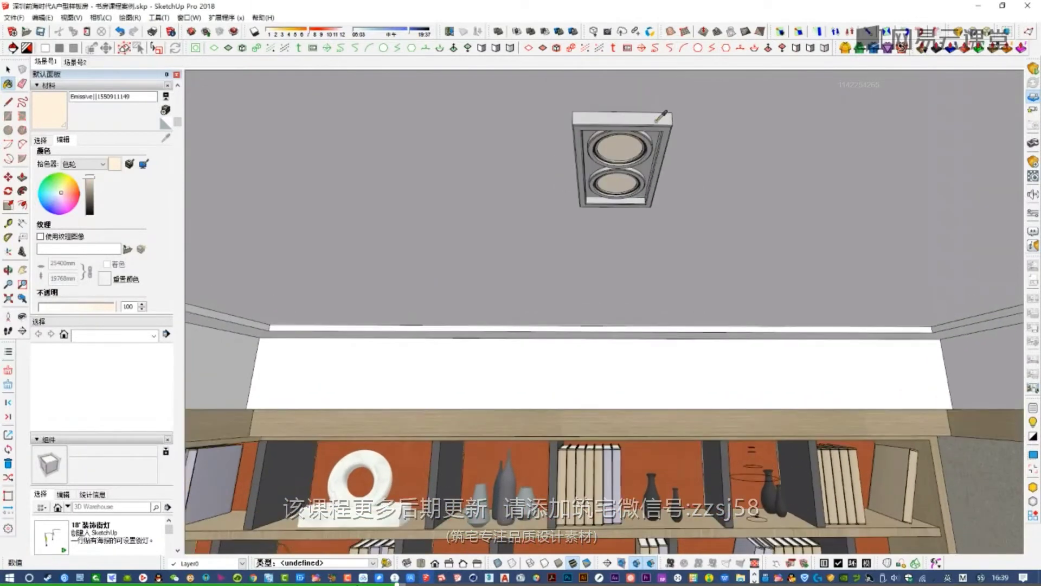
pyautogui.keyDown('alt'); pyautogui.click(656, 109); pyautogui.keyUp('alt')
pyautogui.click(1033, 421)
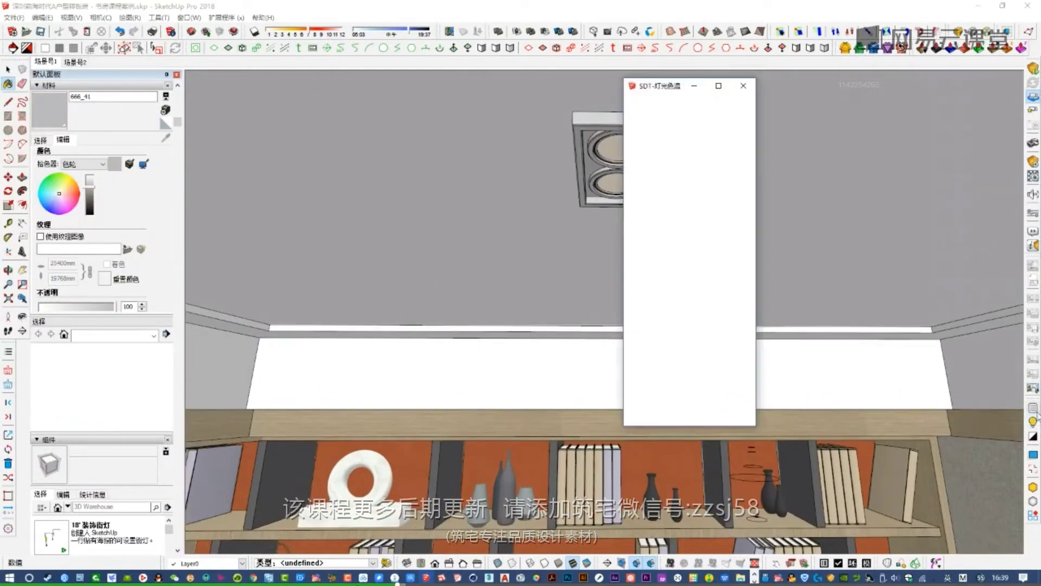
pyautogui.click(1033, 408)
pyautogui.click(942, 303)
pyautogui.click(747, 87)
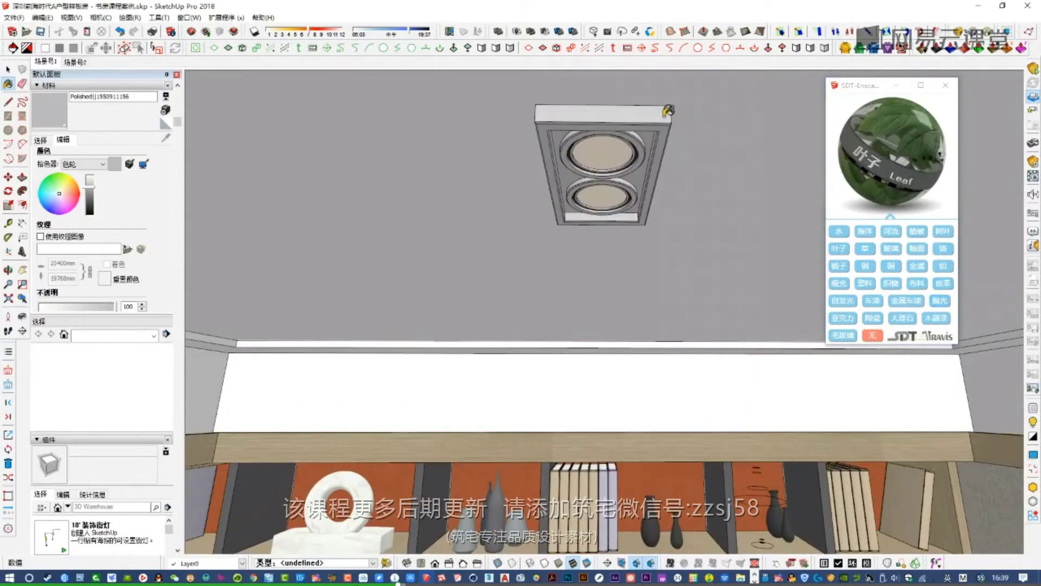
pyautogui.click(945, 85)
# - Sample the ceiling's material and return to the first saved scene of the room
pyautogui.scroll(-5, 610, 249)
pyautogui.press('b')
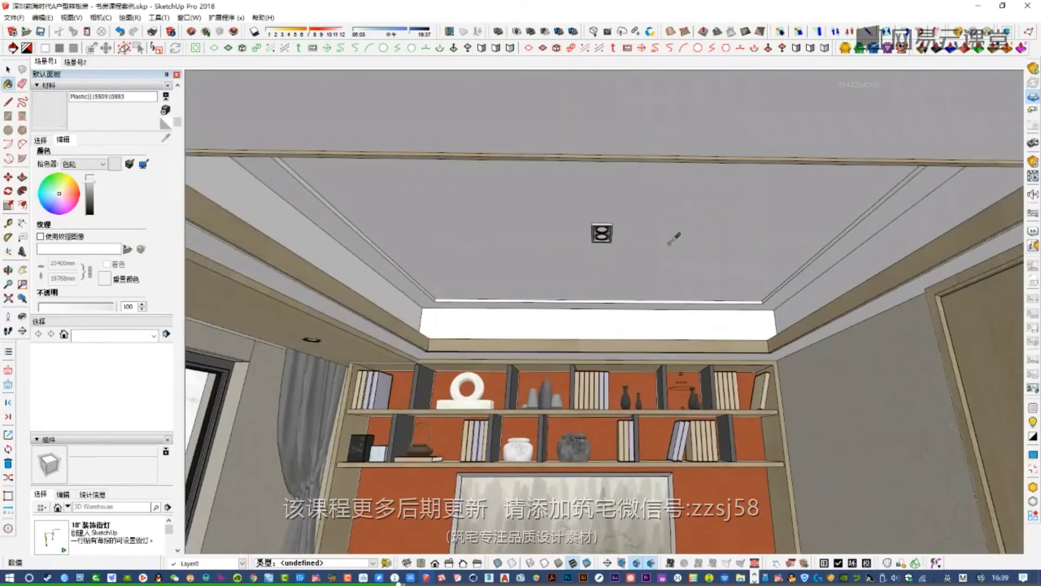
pyautogui.scroll(-5, 667, 239)
pyautogui.scroll(-5, 623, 276)
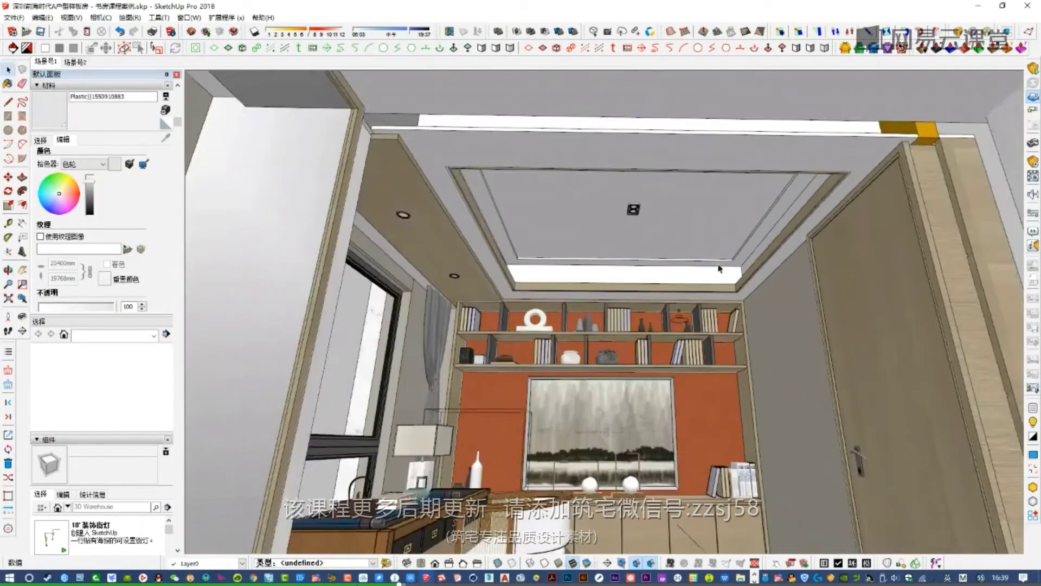
pyautogui.press('space')
pyautogui.click(53, 62)
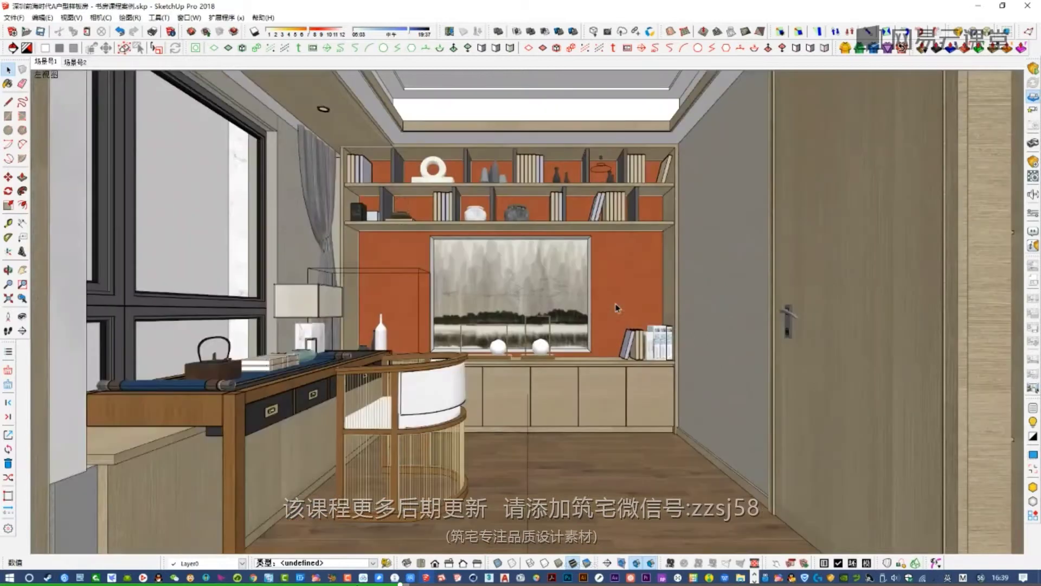
# - Open the Enscape sound and light objects and place a spotlight at the bookcase's side upright, aimed downward
pyautogui.click(1033, 161)
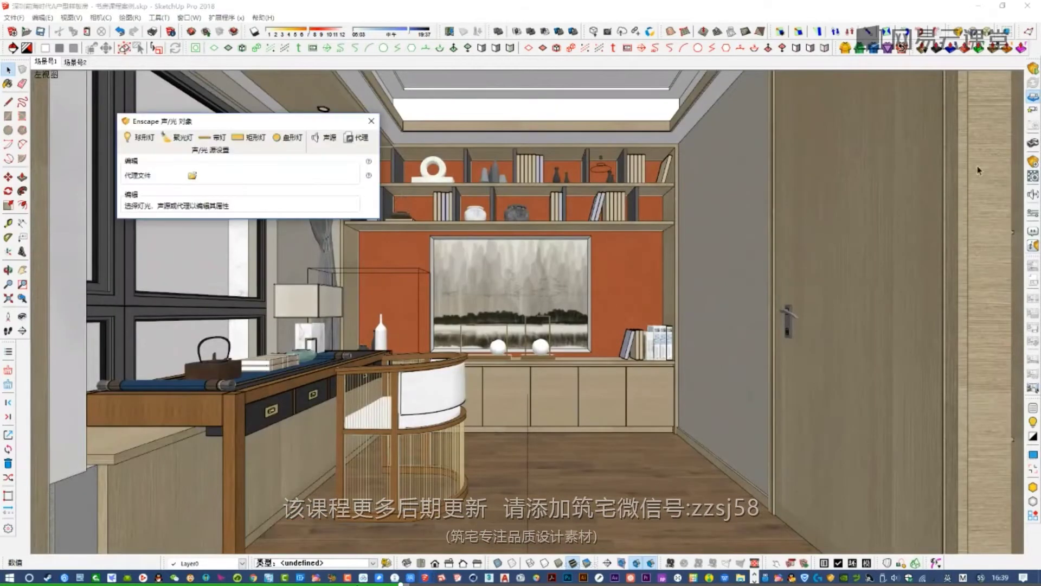
pyautogui.moveTo(215, 131); pyautogui.dragTo(562, 141)
pyautogui.click(491, 149)
pyautogui.moveTo(692, 128); pyautogui.dragTo(527, 105)
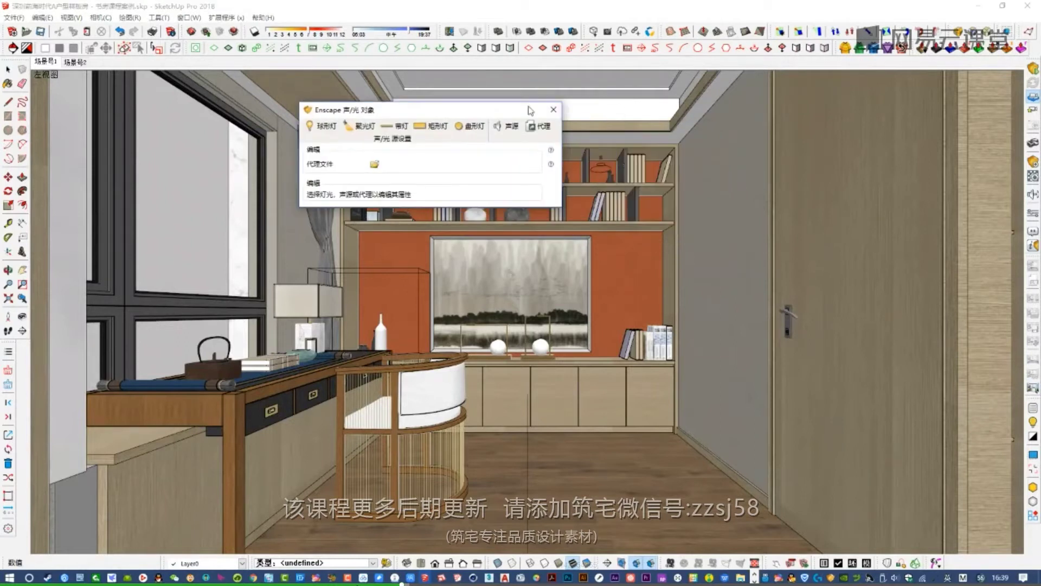
pyautogui.scroll(3, 654, 182)
pyautogui.click(686, 139)
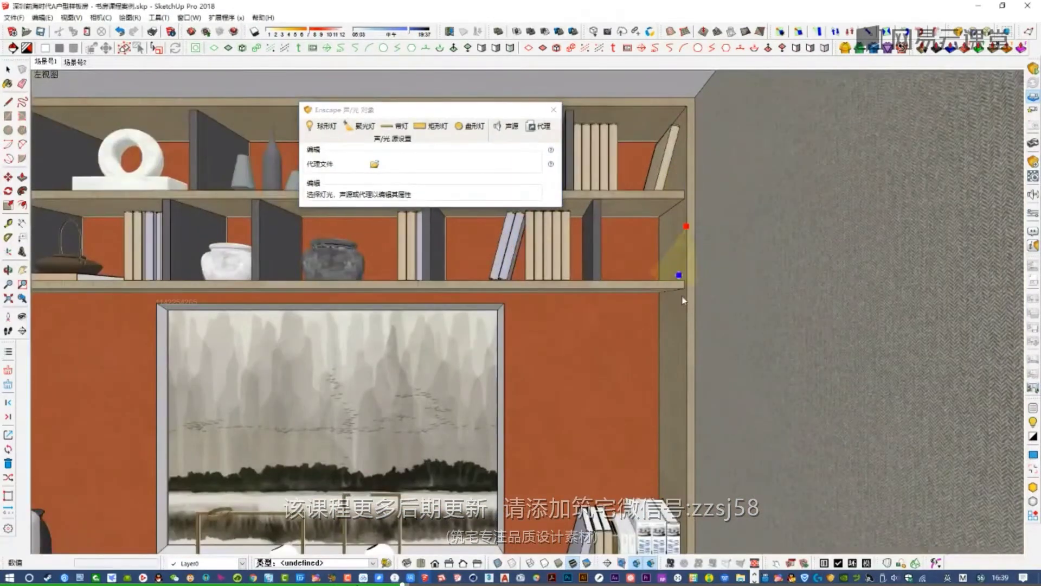
pyautogui.click(677, 410)
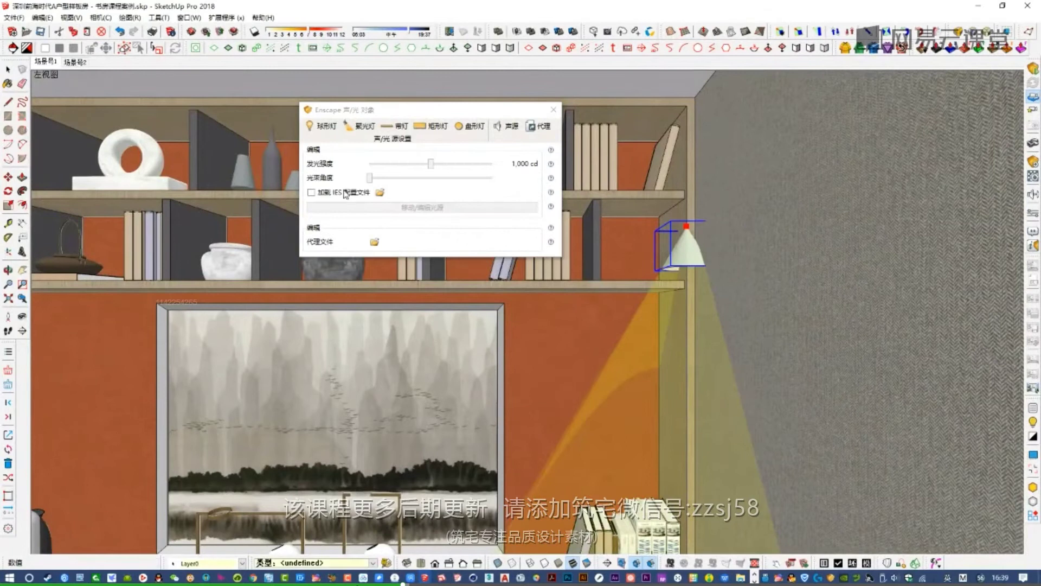
# - Load the IES profile I001125-射灯-iMod.ies for the new spotlight
pyautogui.click(380, 191)
pyautogui.click(339, 194)
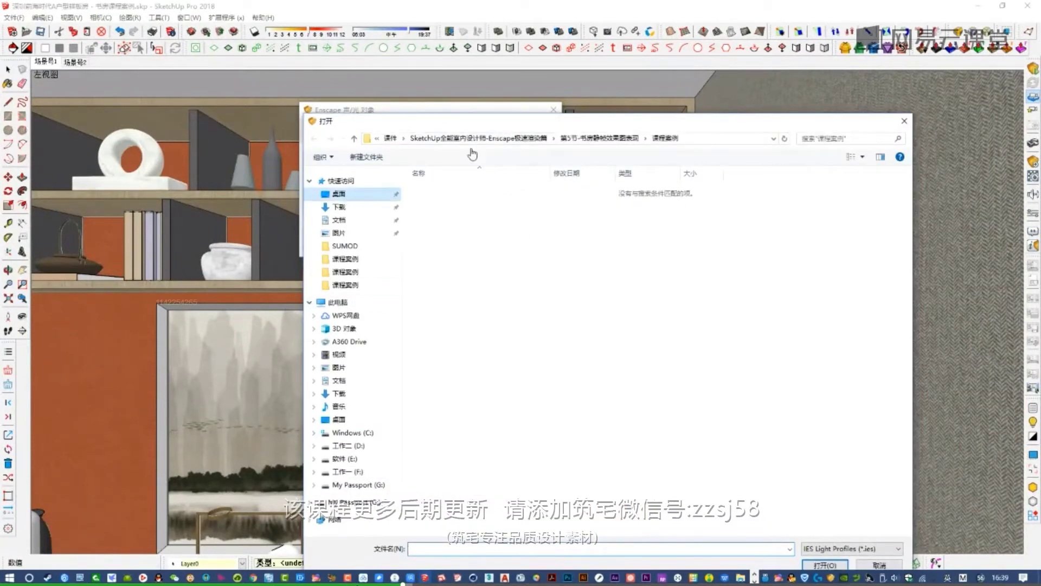
pyautogui.click(904, 121)
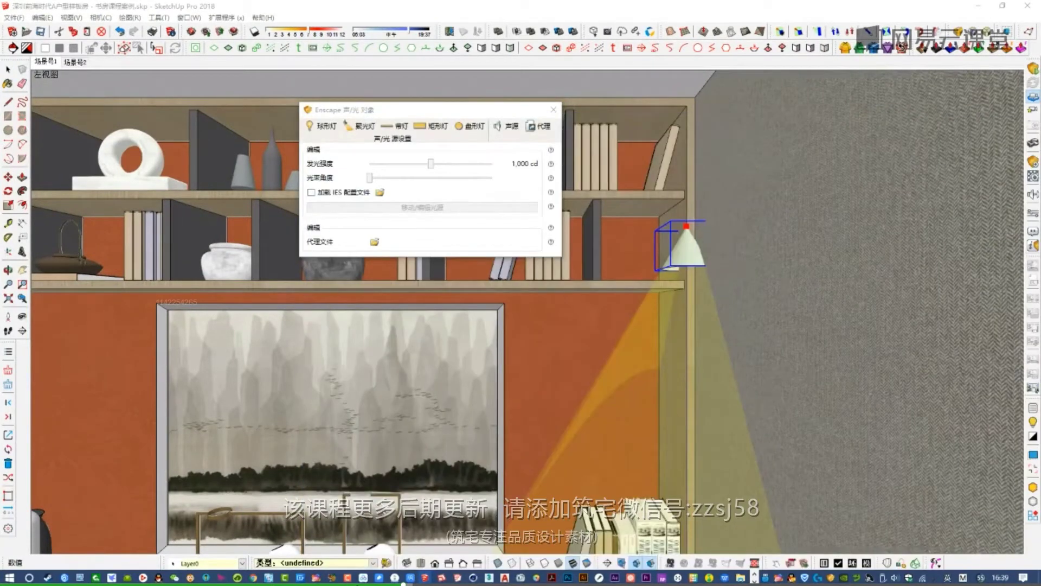
pyautogui.click(379, 192)
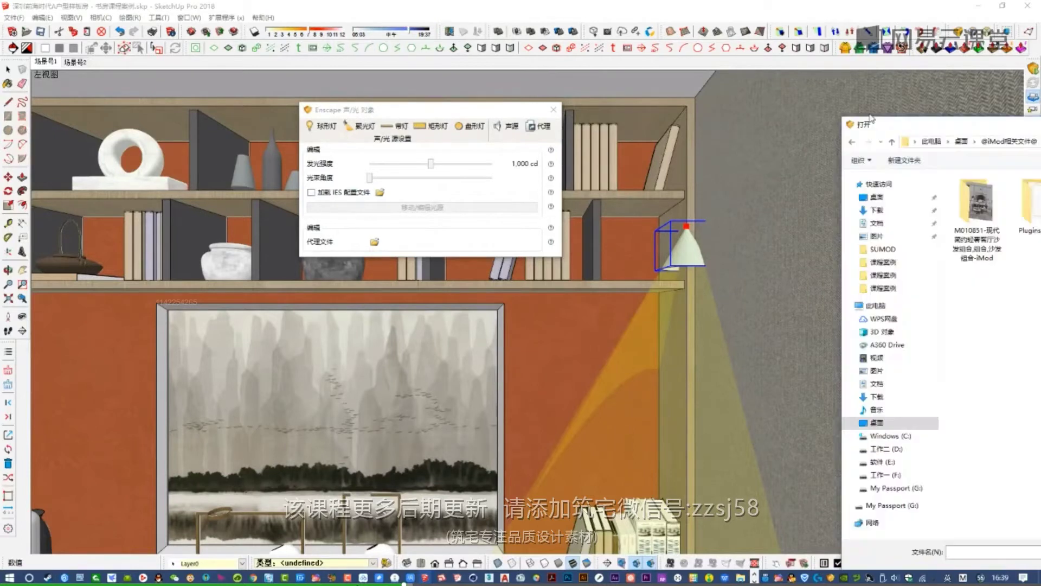
pyautogui.doubleClick(488, 133)
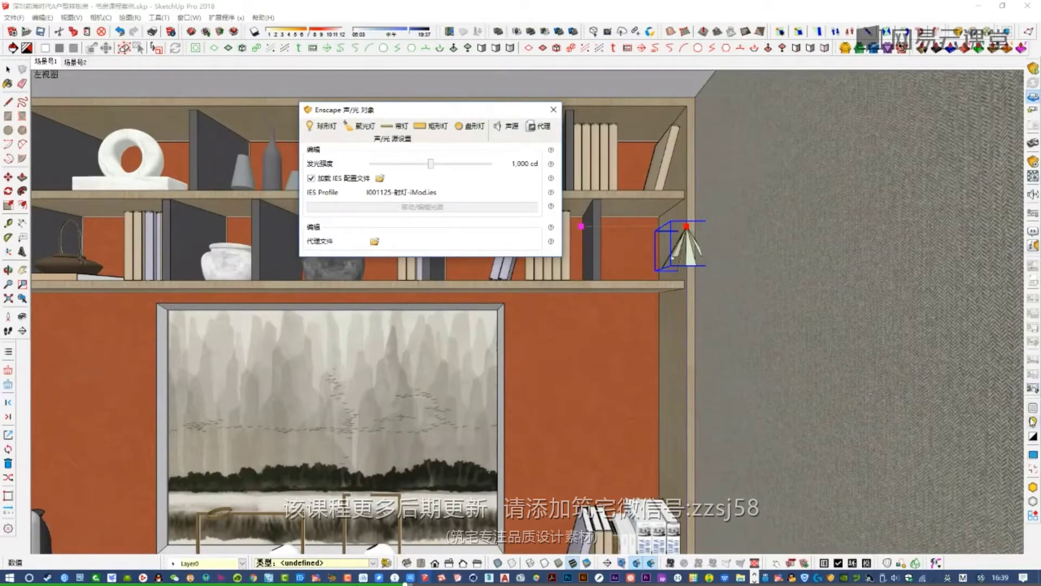
# - Give the spotlight a light colour from the 4000 K – 5000 K range and close the Enscape objects dialog
pyautogui.click(1034, 421)
pyautogui.click(727, 259)
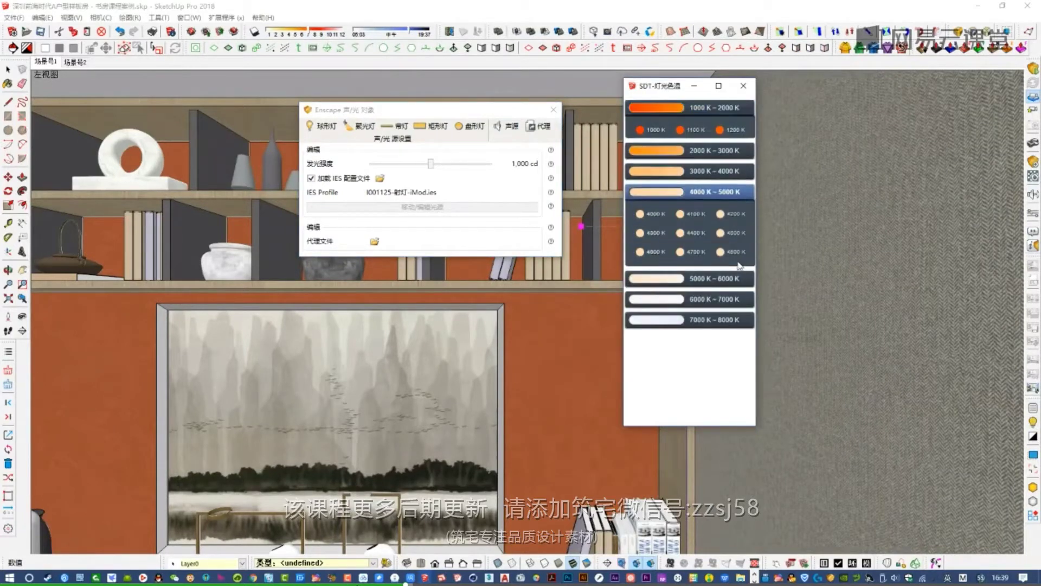
pyautogui.click(741, 84)
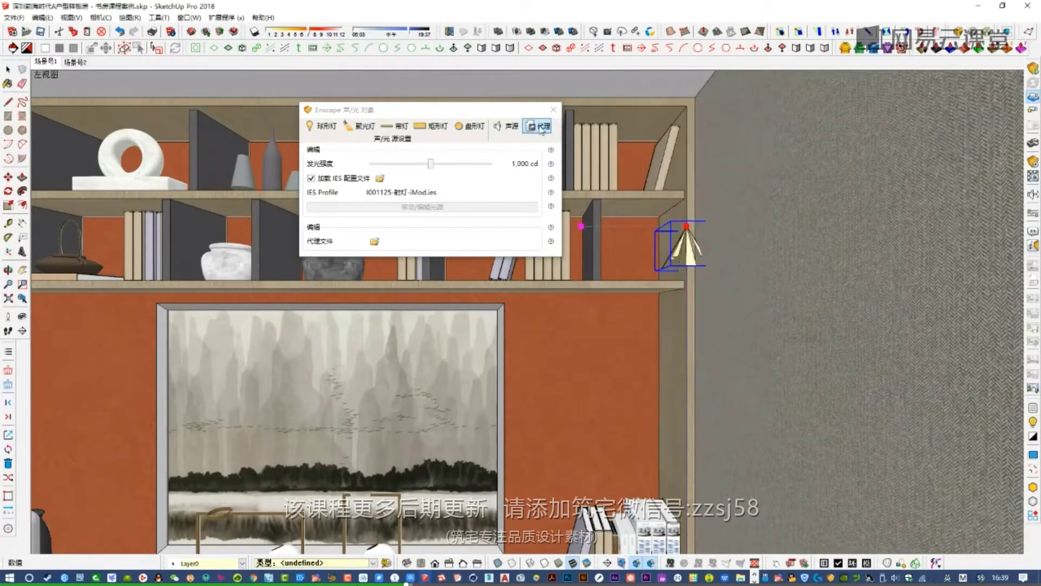
pyautogui.click(552, 111)
# - Move the spotlight by its tip to the centre of the round downlight in the wooden ceiling soffit
pyautogui.scroll(2, 686, 231)
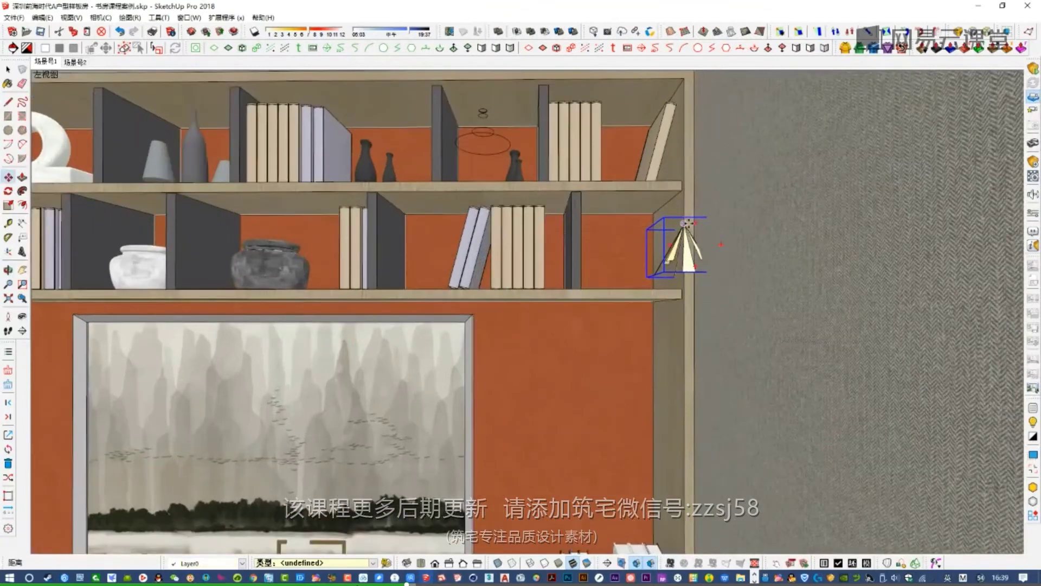
pyautogui.click(687, 223)
pyautogui.scroll(-3, 688, 223)
pyautogui.keyDown('shift'); pyautogui.moveTo(613, 228); pyautogui.dragTo(558, 230, button='middle'); pyautogui.keyUp('shift')
pyautogui.scroll(3, 412, 220)
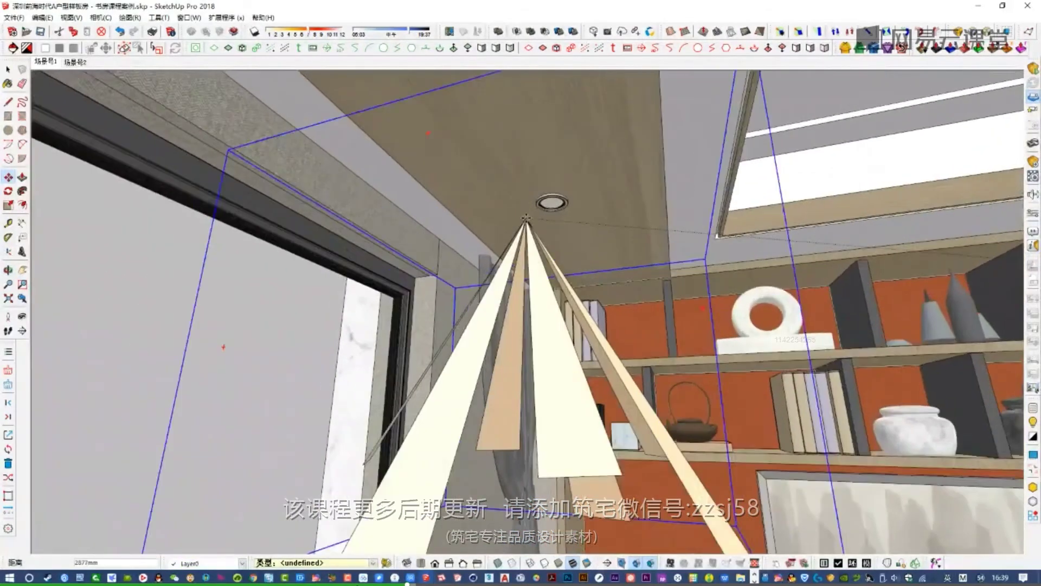
pyautogui.scroll(-3, 525, 218)
pyautogui.scroll(3, 548, 209)
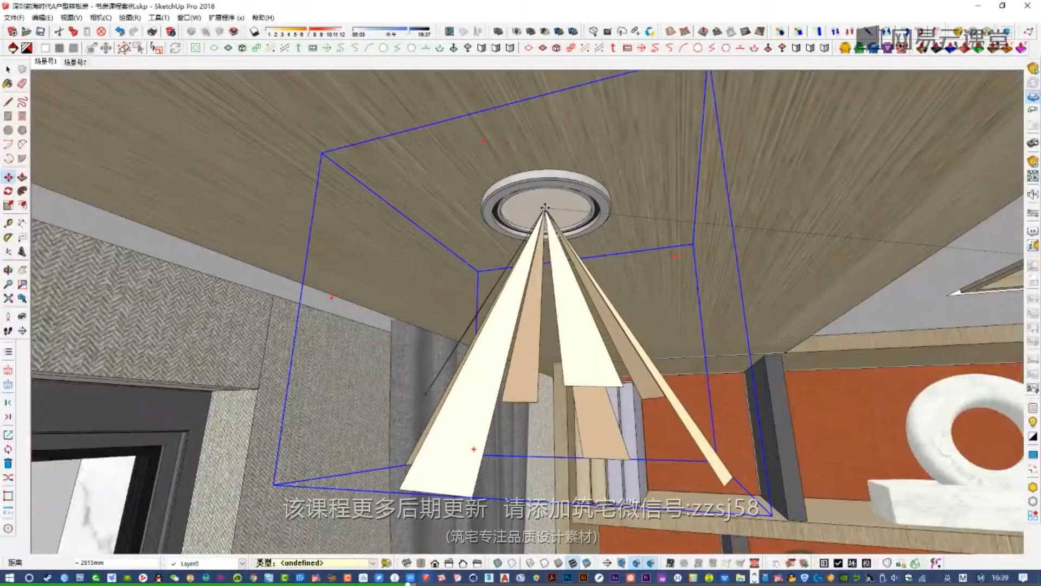
pyautogui.click(545, 208)
# - Cut the spotlight, paste it in place inside the round downlight component, and leave the component
pyautogui.scroll(-1, 545, 208)
pyautogui.hotkey('ctrl', 'x')
pyautogui.press('space')
pyautogui.doubleClick(579, 207)
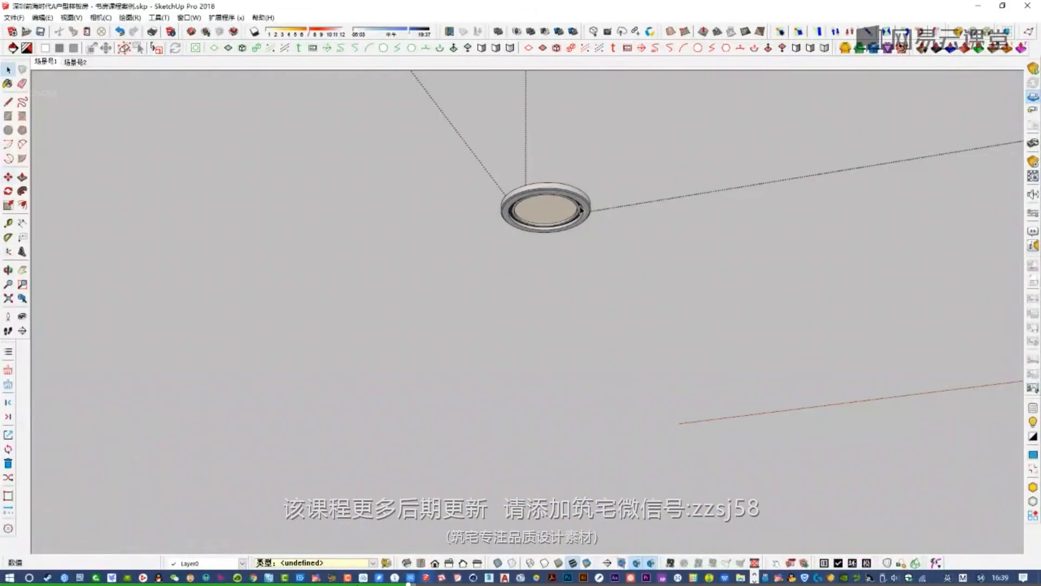
pyautogui.scroll(-10, 581, 210)
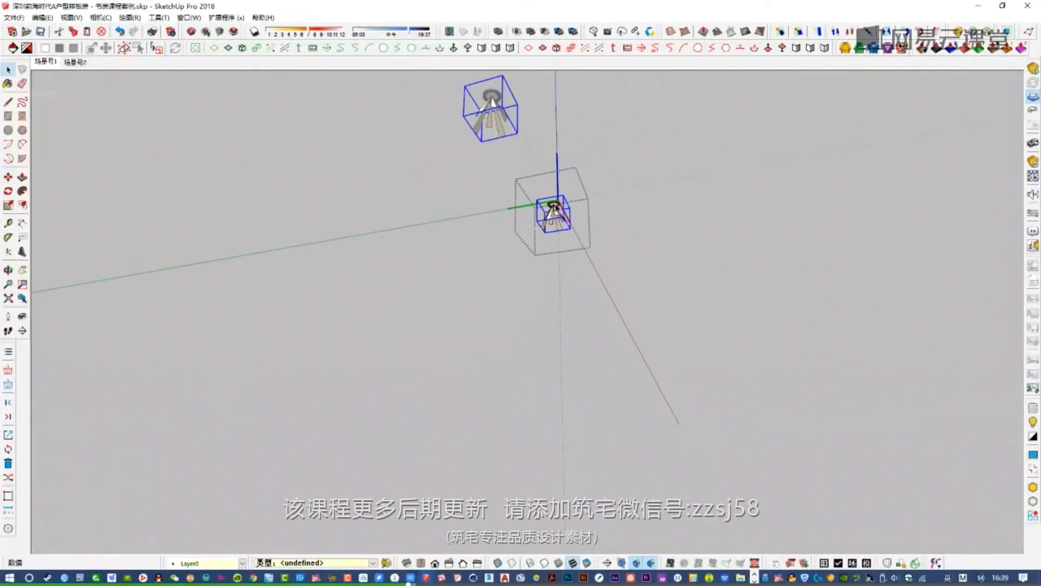
pyautogui.press('Escape')
pyautogui.moveTo(519, 268); pyautogui.dragTo(505, 251, button='middle')
pyautogui.scroll(5, 504, 251)
pyautogui.press('Escape')
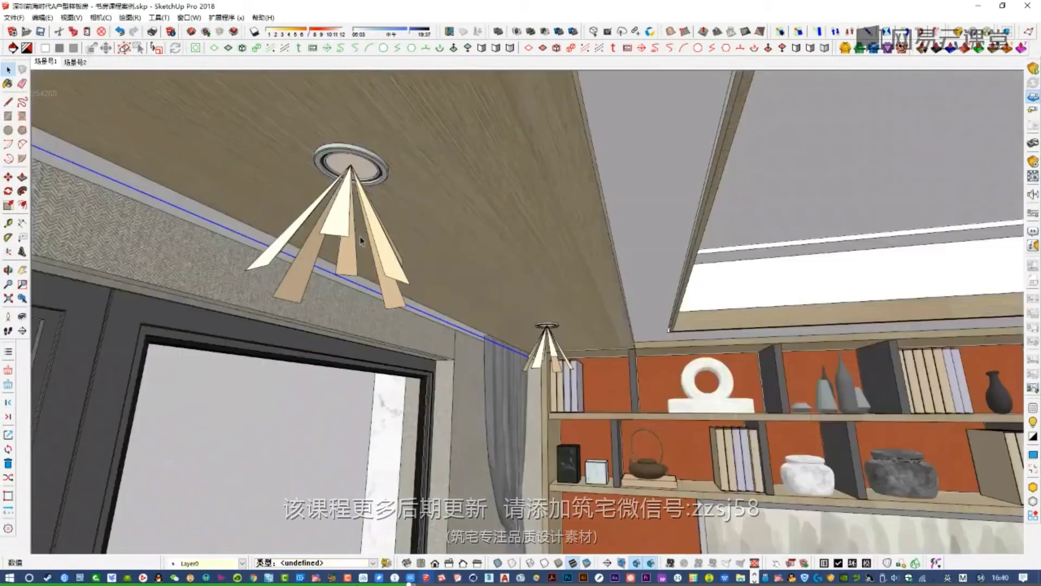
# - Open the round ceiling downlight component and move its spotlight vertically down so that it hangs clear below the fitting
pyautogui.scroll(-1, 374, 219)
pyautogui.doubleClick(376, 217)
pyautogui.click(374, 216)
pyautogui.press('m')
pyautogui.scroll(-4, 390, 211)
pyautogui.click(404, 240)
pyautogui.click(404, 221)
pyautogui.press('space')
pyautogui.doubleClick(383, 217)
pyautogui.click(400, 213)
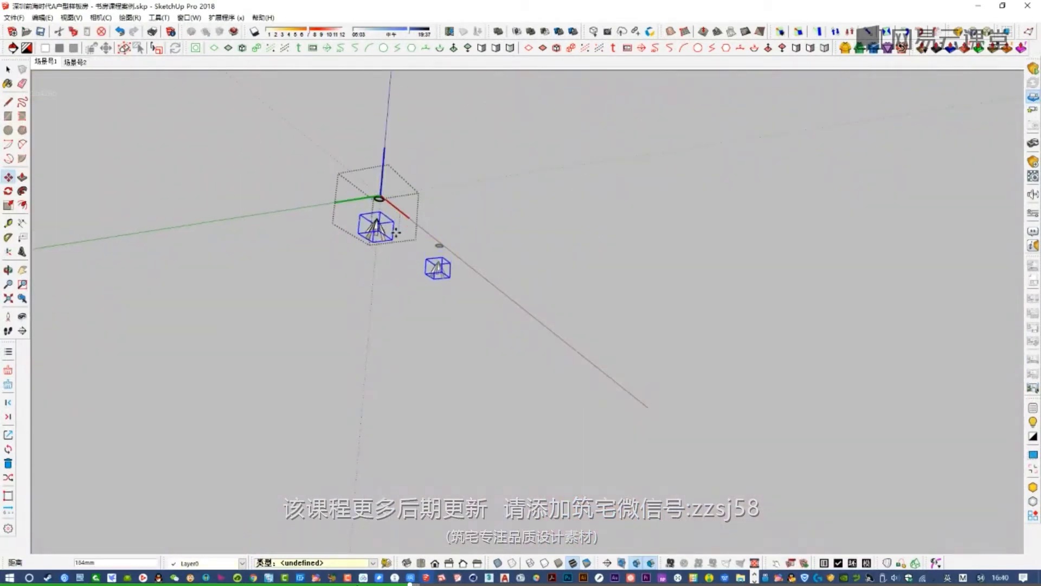
# - Paste a copy of the spotlight near the square twin downlight and move it by its tip to the fitting
pyautogui.click(544, 204)
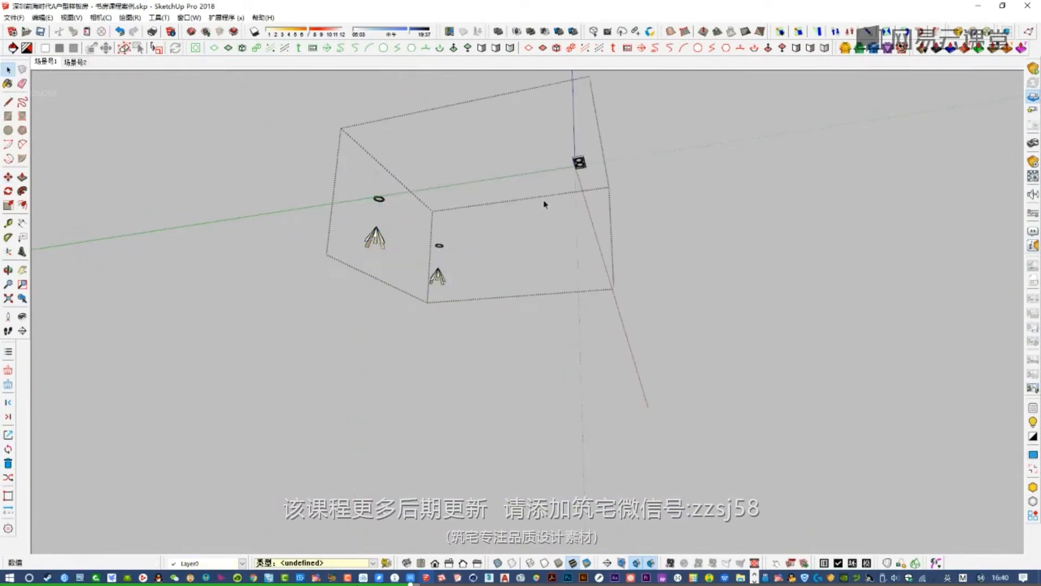
pyautogui.scroll(2, 576, 170)
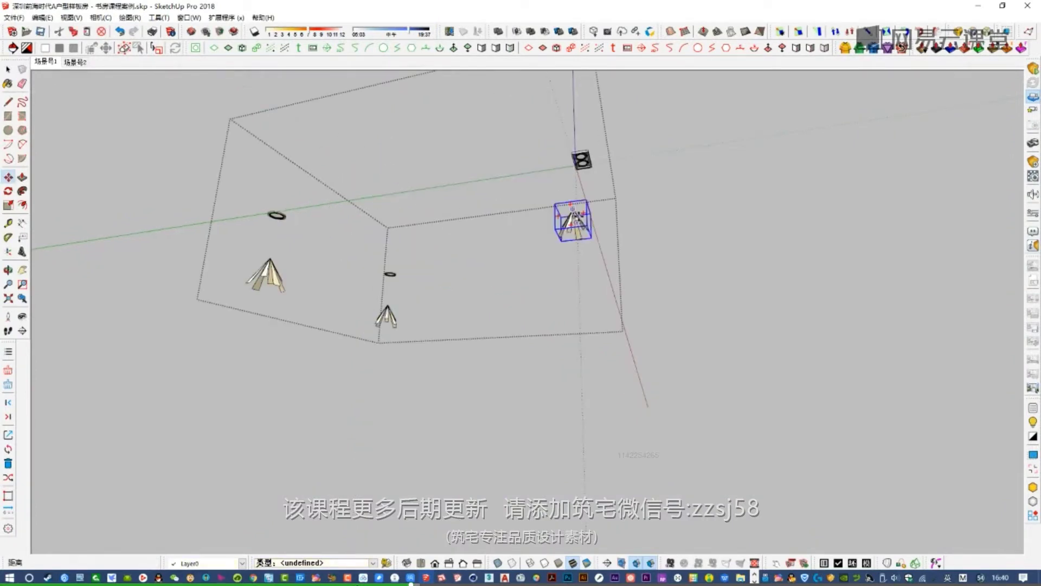
pyautogui.scroll(5, 578, 165)
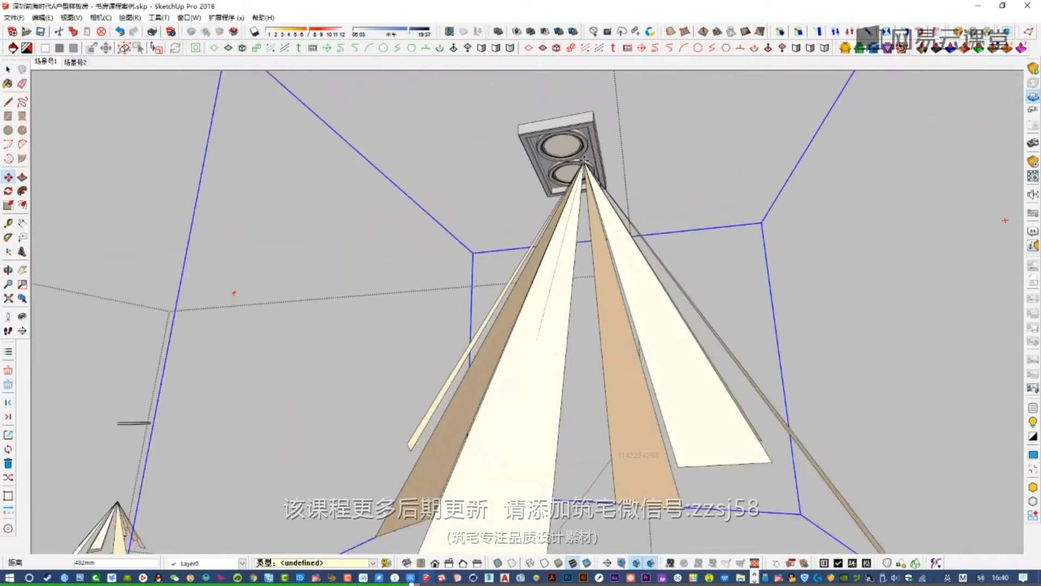
pyautogui.scroll(4, 576, 159)
pyautogui.click(550, 166)
pyautogui.press('space')
# - Lower the copied spotlight vertically about 220 mm below the square twin downlight and leave the component
pyautogui.scroll(-10, 554, 185)
pyautogui.press('m')
pyautogui.click(557, 231)
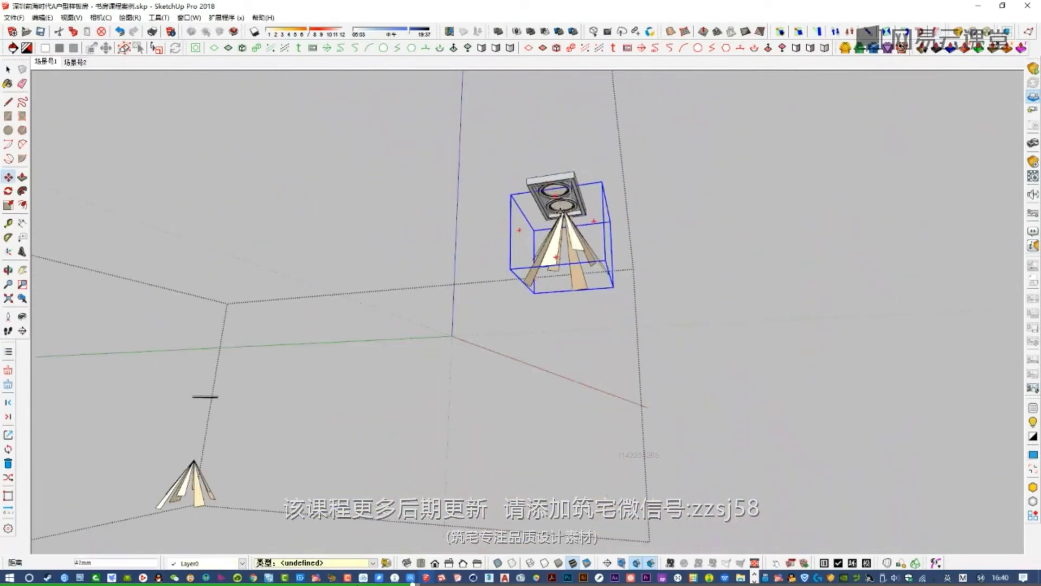
pyautogui.scroll(-1, 559, 239)
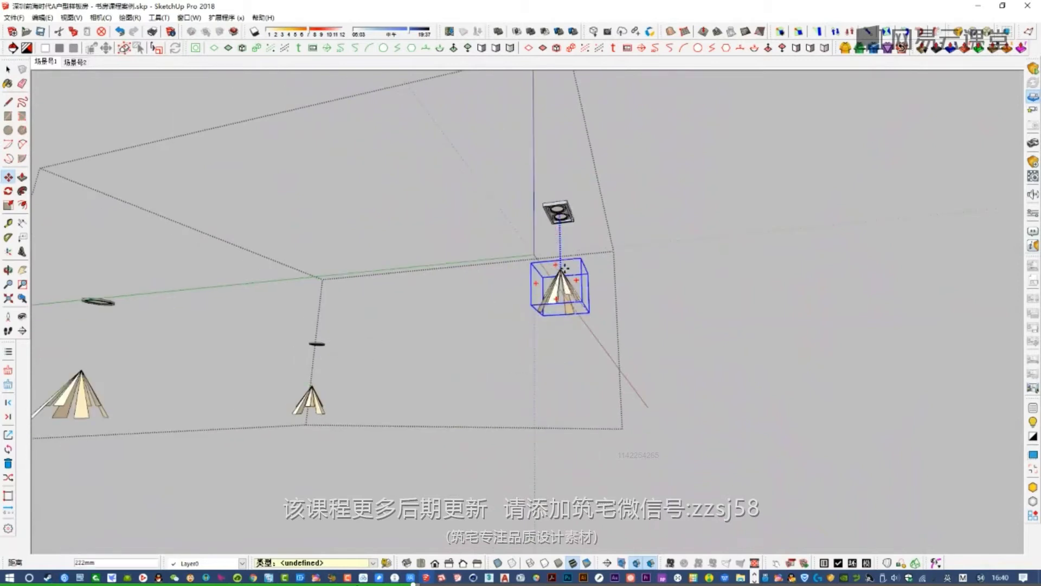
pyautogui.moveTo(571, 221); pyautogui.dragTo(562, 320, button='middle')
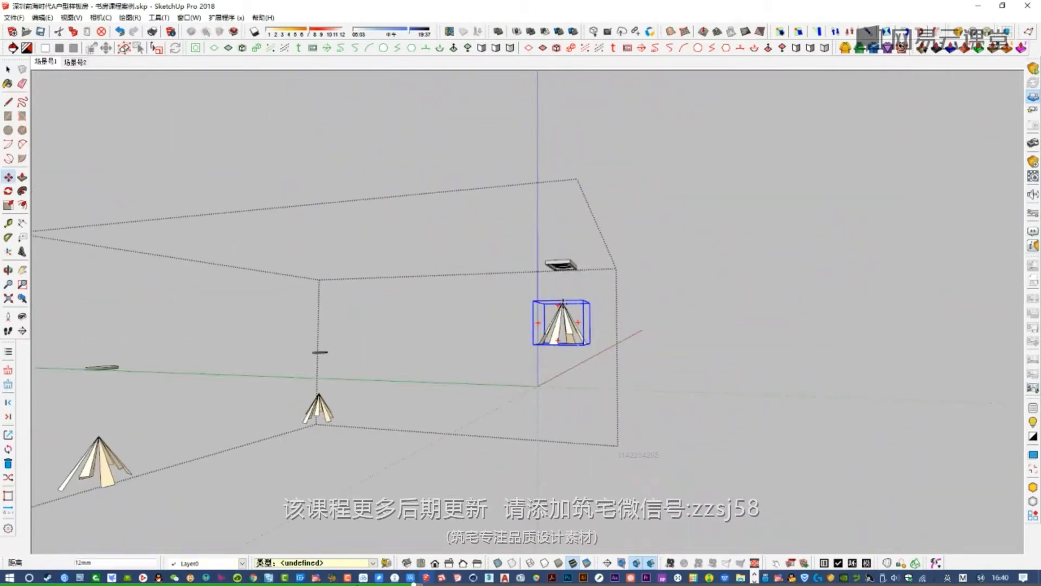
pyautogui.press('space')
pyautogui.click(591, 265)
pyautogui.moveTo(590, 265); pyautogui.dragTo(572, 326, button='middle')
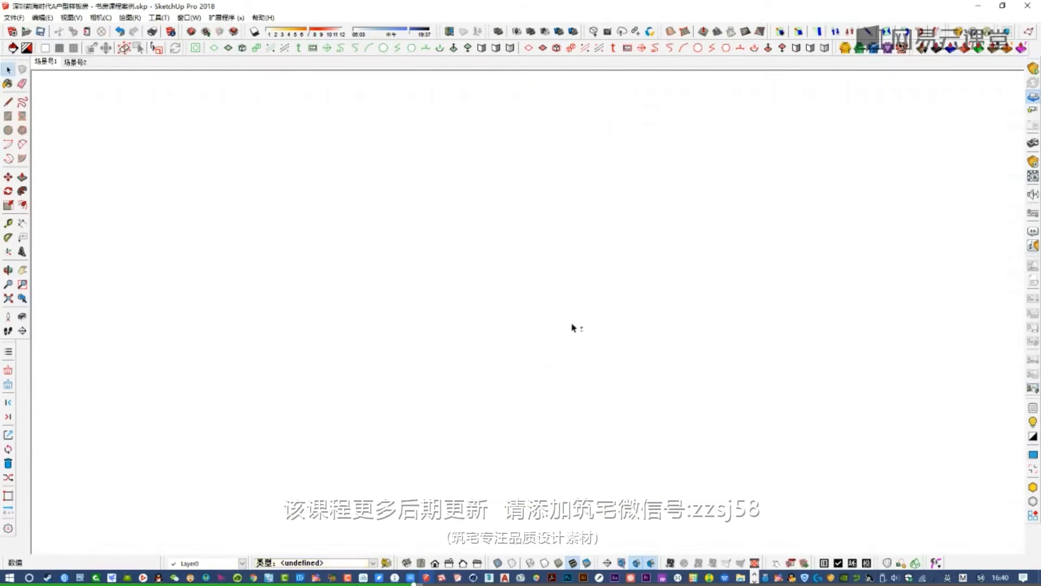
# - Return to the study view and check the spotlights placed below the round and square ceiling downlights
pyautogui.click(64, 62)
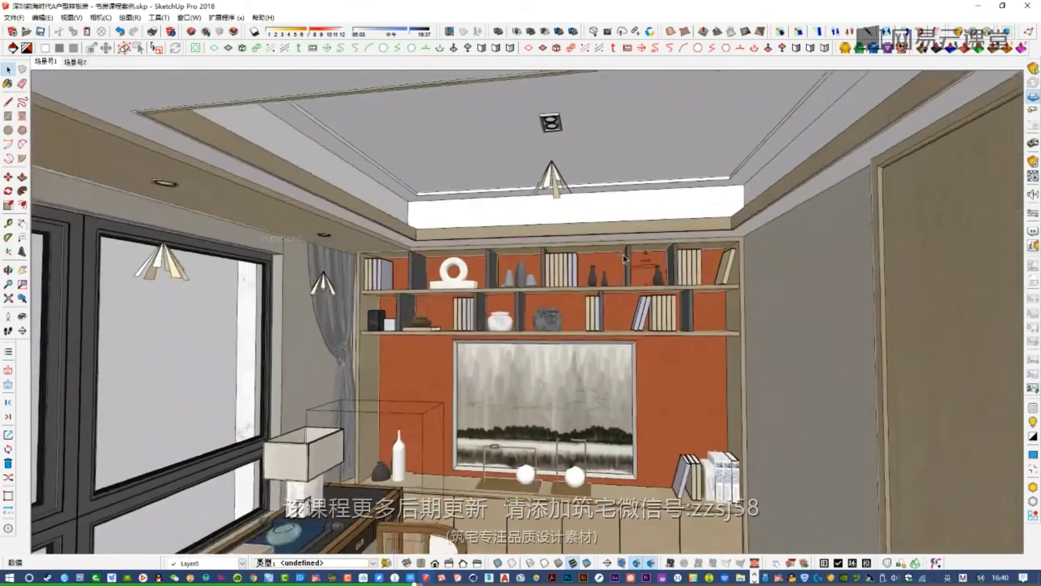
pyautogui.scroll(-2, 502, 272)
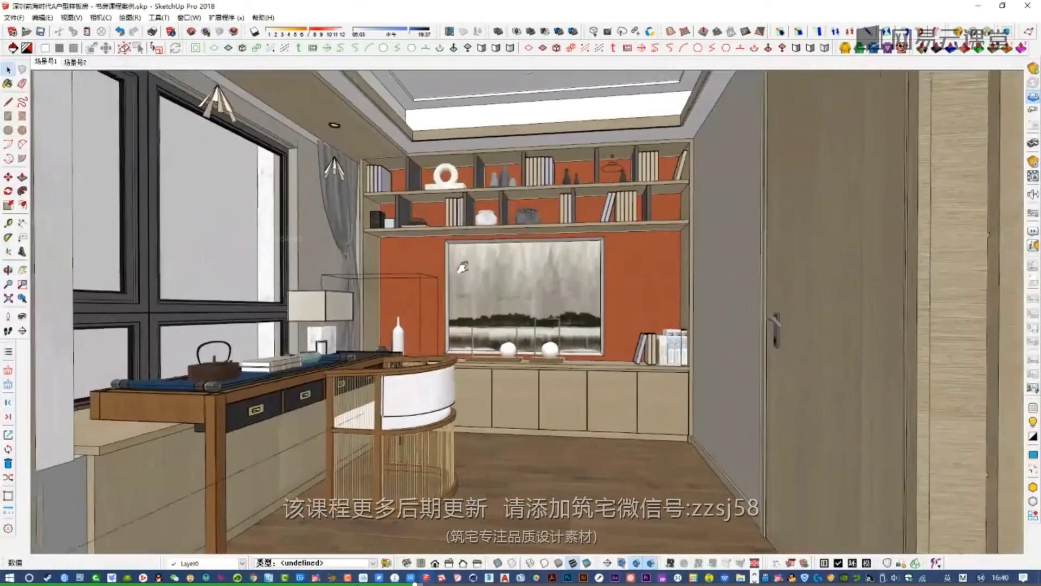
pyautogui.moveTo(461, 268); pyautogui.dragTo(495, 308, button='middle')
pyautogui.scroll(-2, 420, 214)
pyautogui.moveTo(420, 214); pyautogui.dragTo(435, 207, button='middle')
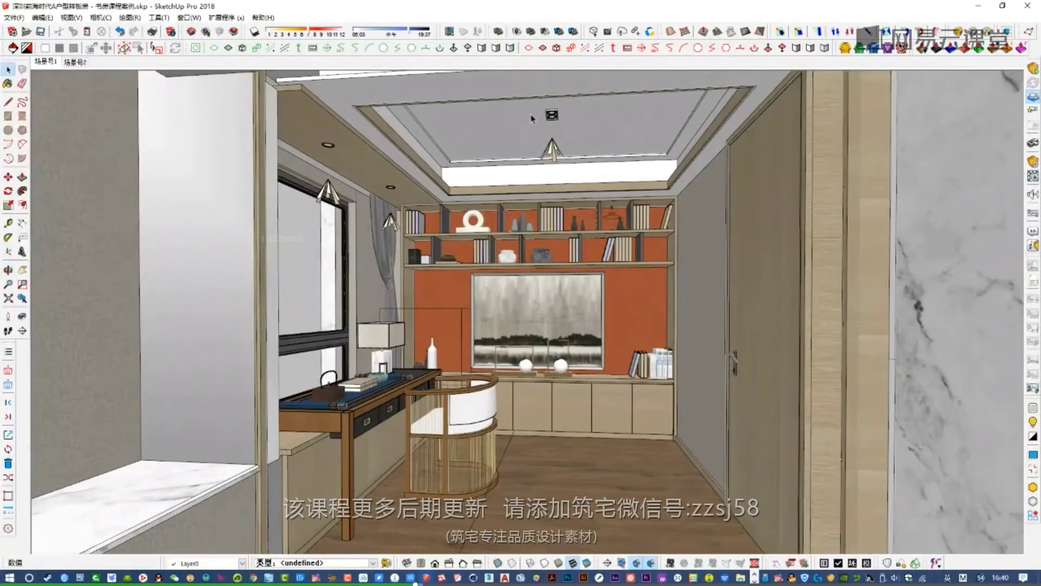
pyautogui.scroll(3, 544, 172)
pyautogui.moveTo(546, 163); pyautogui.dragTo(538, 153, button='middle')
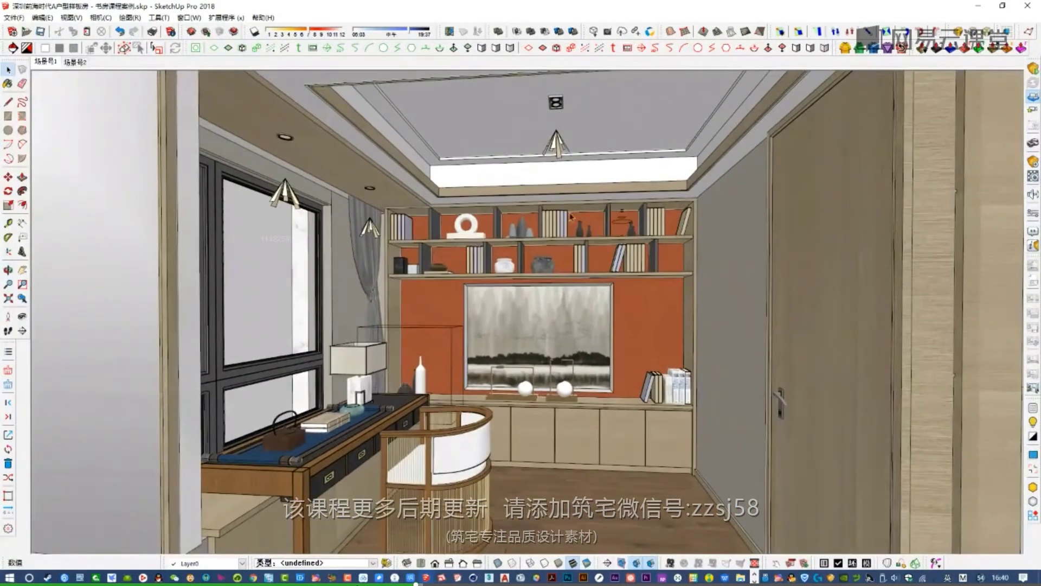
# - Copy the spotlight from inside the far round downlight and open the armchair component
pyautogui.moveTo(370, 336); pyautogui.dragTo(402, 206, button='middle')
pyautogui.doubleClick(404, 182)
pyautogui.click(405, 182)
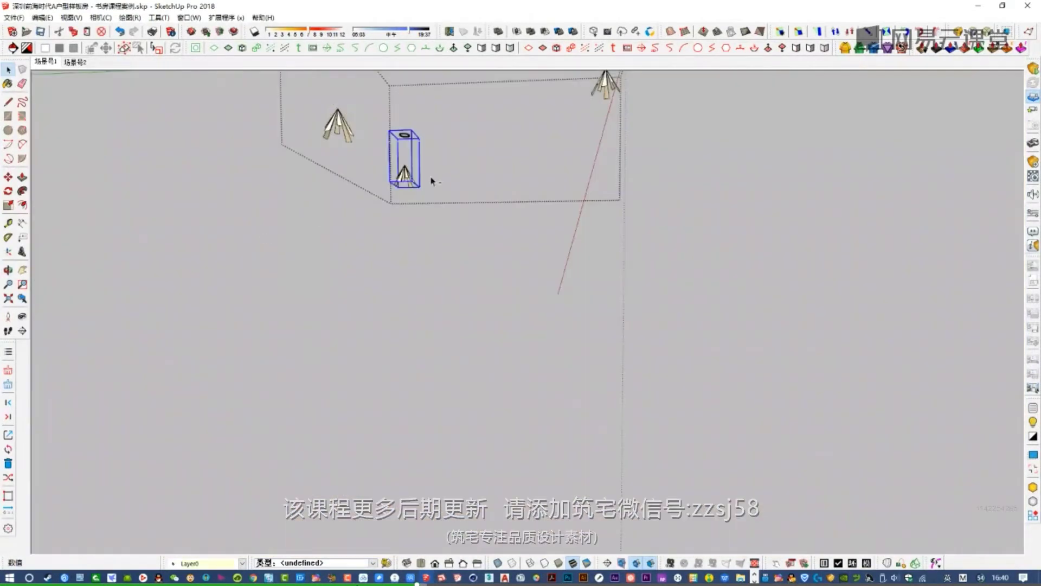
pyautogui.doubleClick(404, 175)
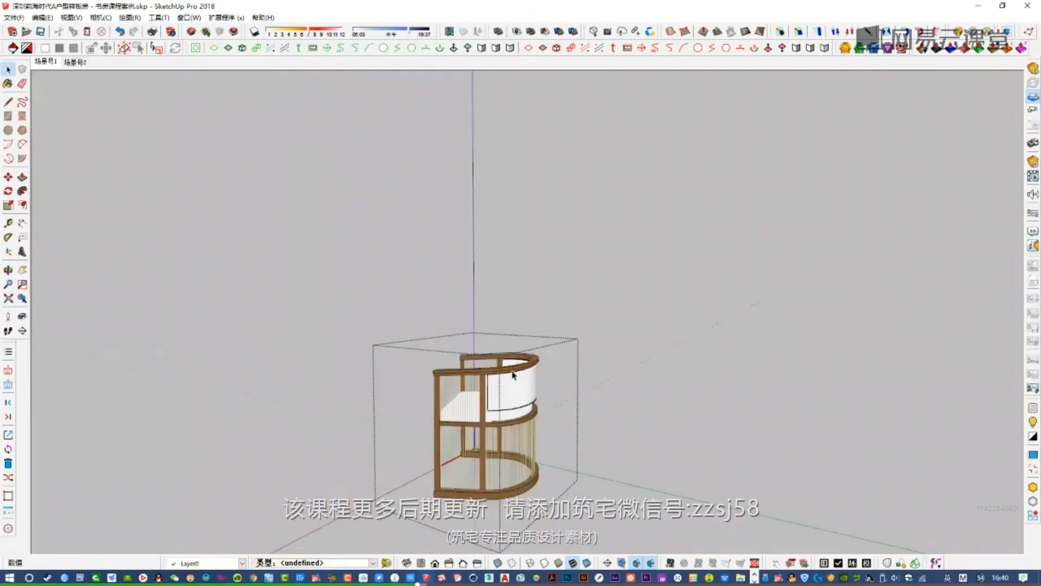
# - Paste the spotlight into the armchair component and place it by its tip at the middle of the seat cushion
pyautogui.moveTo(705, 380); pyautogui.dragTo(747, 385, button='middle')
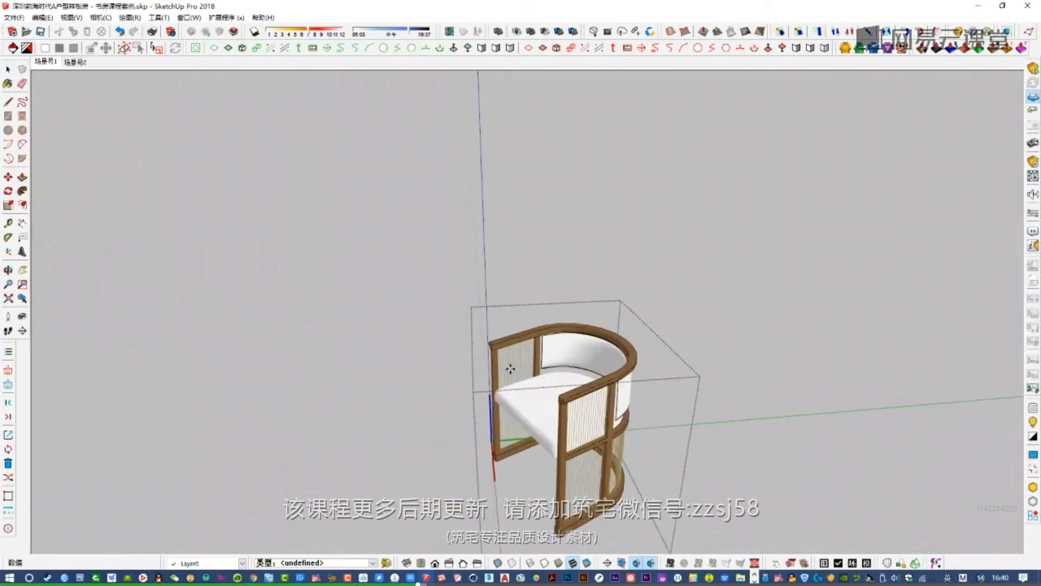
pyautogui.scroll(3, 523, 407)
pyautogui.moveTo(525, 396); pyautogui.dragTo(557, 407, button='middle')
pyautogui.scroll(4, 551, 409)
pyautogui.scroll(4, 550, 402)
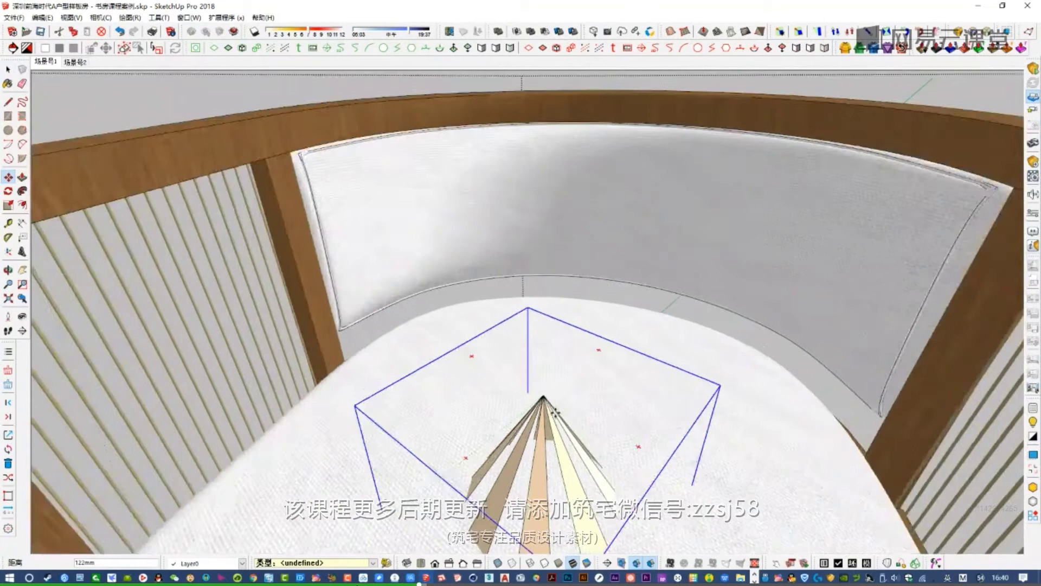
pyautogui.scroll(-3, 561, 412)
pyautogui.scroll(-1, 567, 391)
pyautogui.click(567, 391)
pyautogui.moveTo(567, 390); pyautogui.dragTo(577, 437, button='middle')
pyautogui.scroll(3, 609, 398)
pyautogui.scroll(-3, 570, 431)
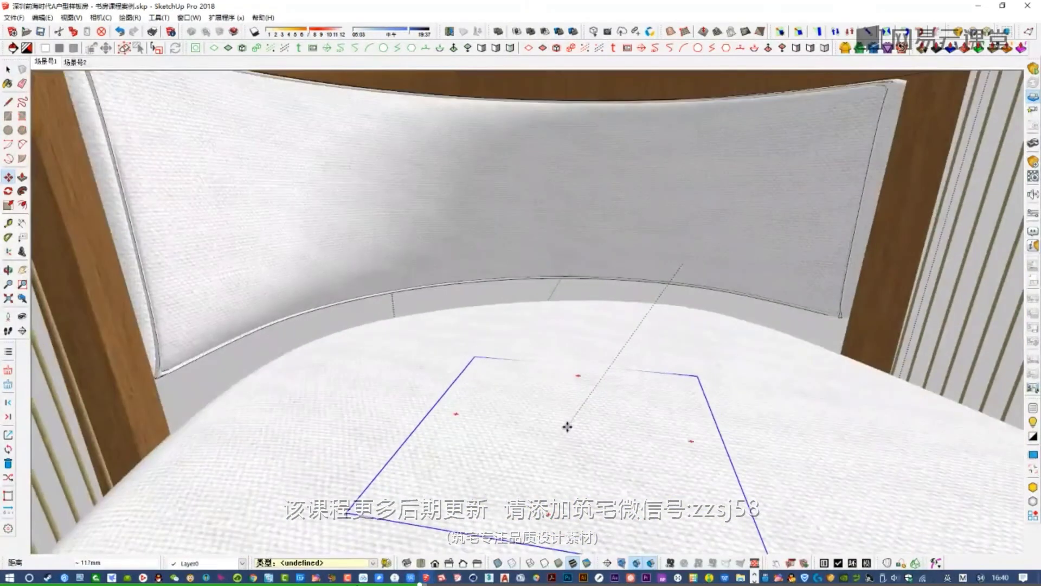
pyautogui.scroll(-6, 488, 358)
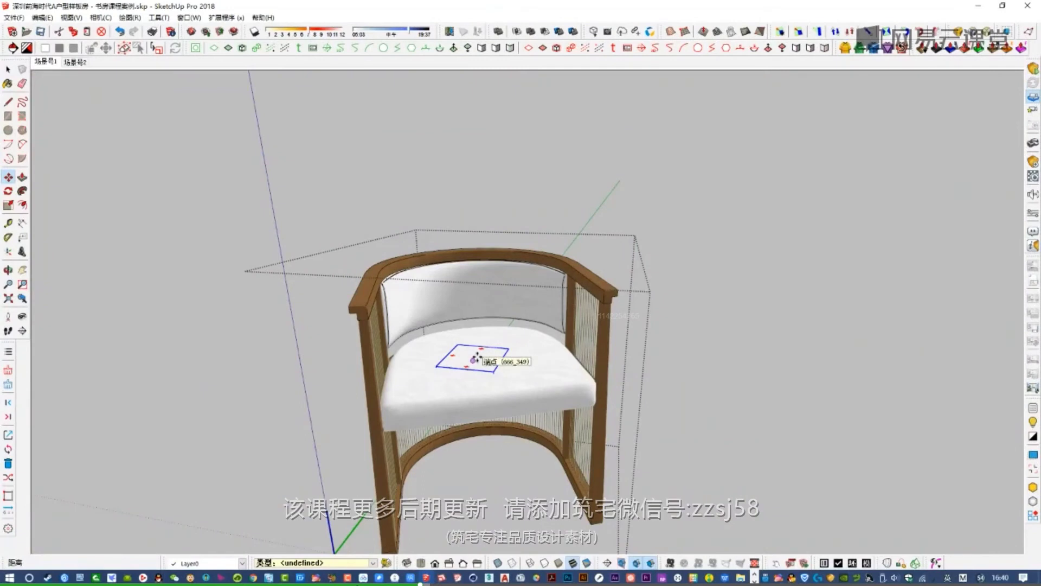
# - Raise the spotlight vertically from the seat to well above the chair back and leave the chair component
pyautogui.scroll(-6, 482, 296)
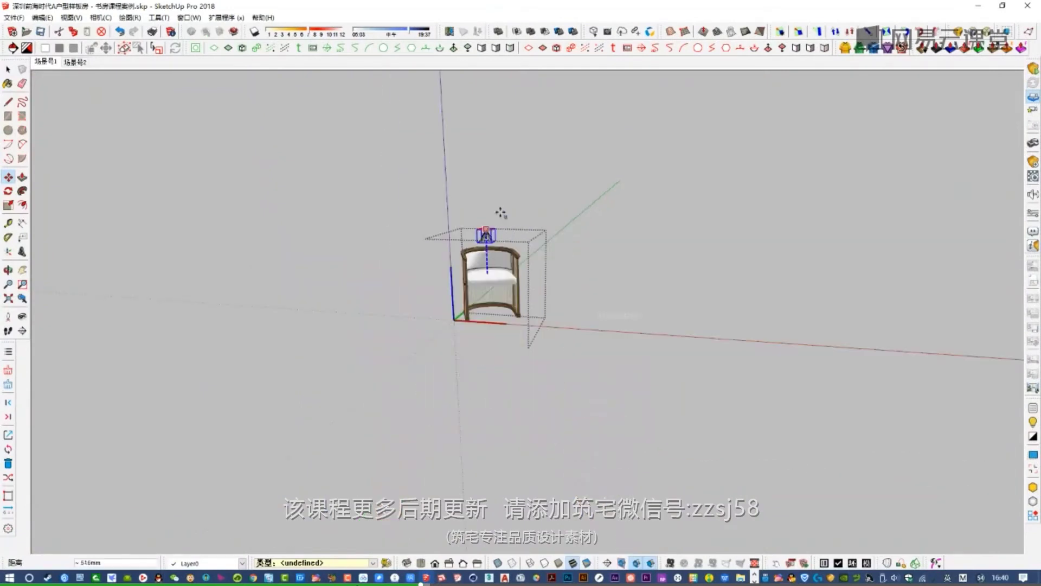
pyautogui.click(559, 233)
pyautogui.moveTo(544, 265); pyautogui.dragTo(67, 282, button='middle')
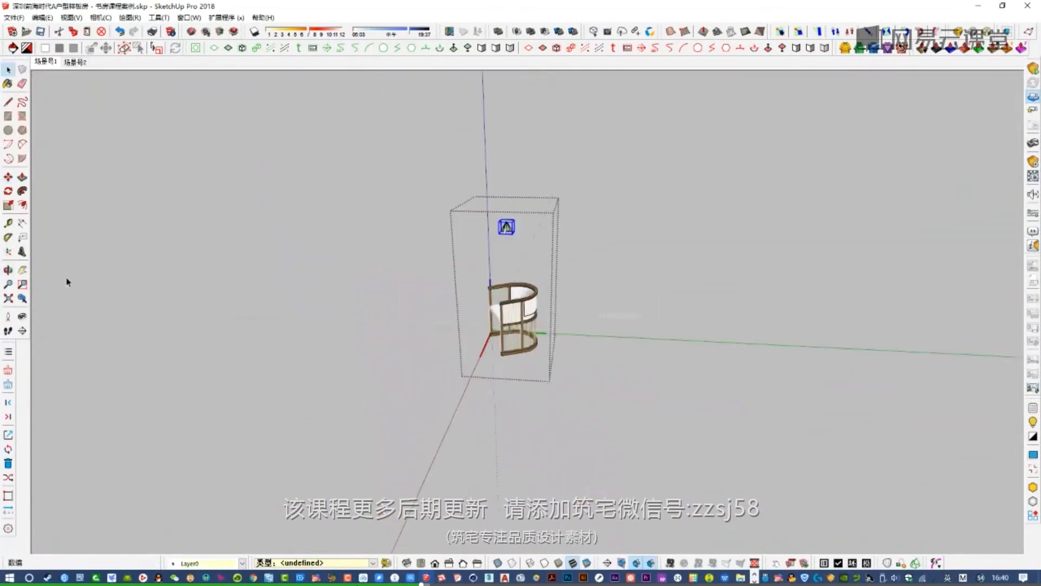
pyautogui.press('space')
pyautogui.click(68, 281)
# - Examine the spotlight above the armchair and the wall area around the landscape painting and bookshelf
pyautogui.scroll(3, 501, 309)
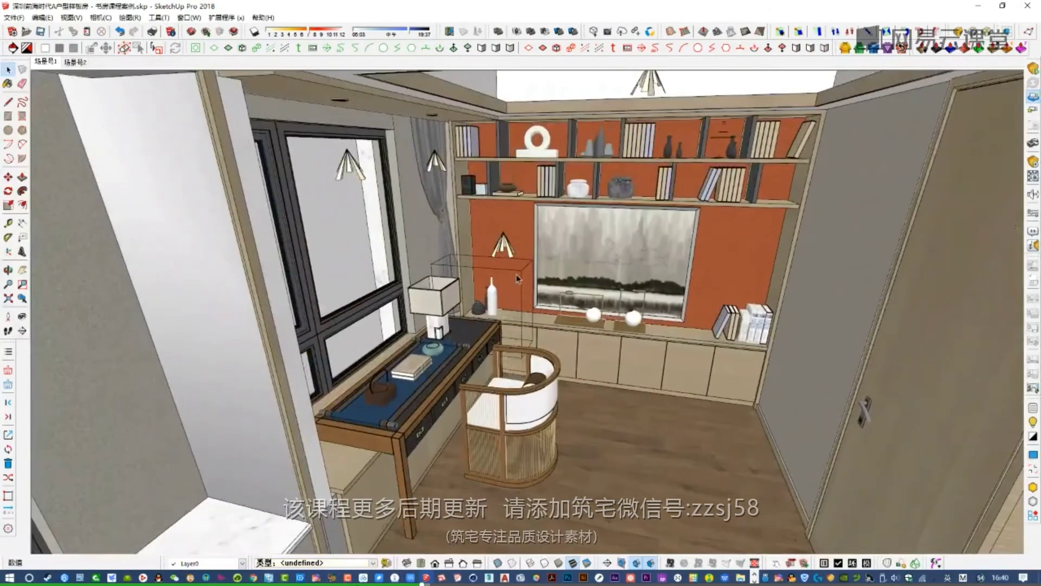
pyautogui.scroll(5, 518, 274)
pyautogui.scroll(-5, 529, 200)
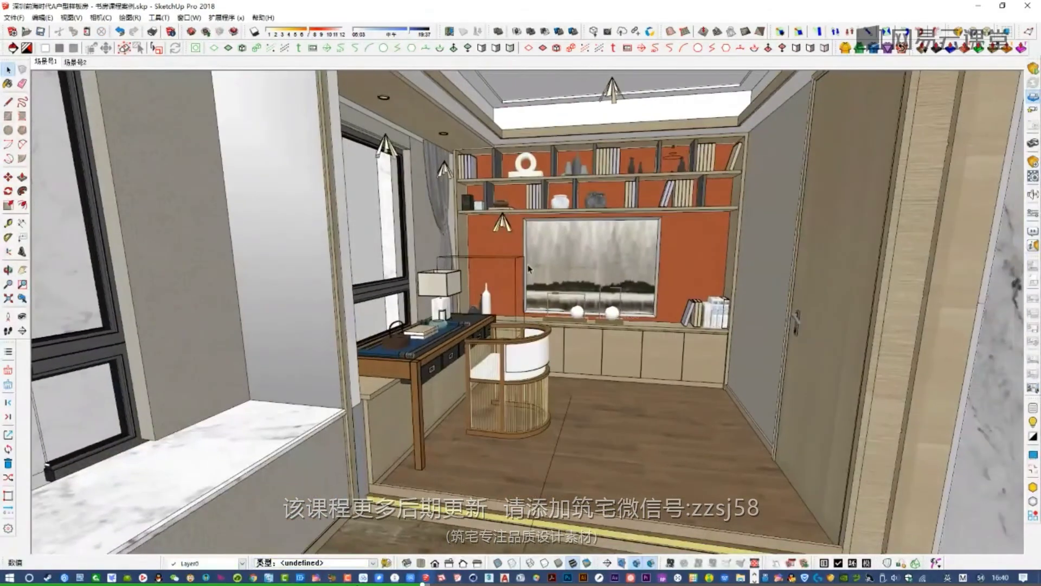
pyautogui.press('pagedown')
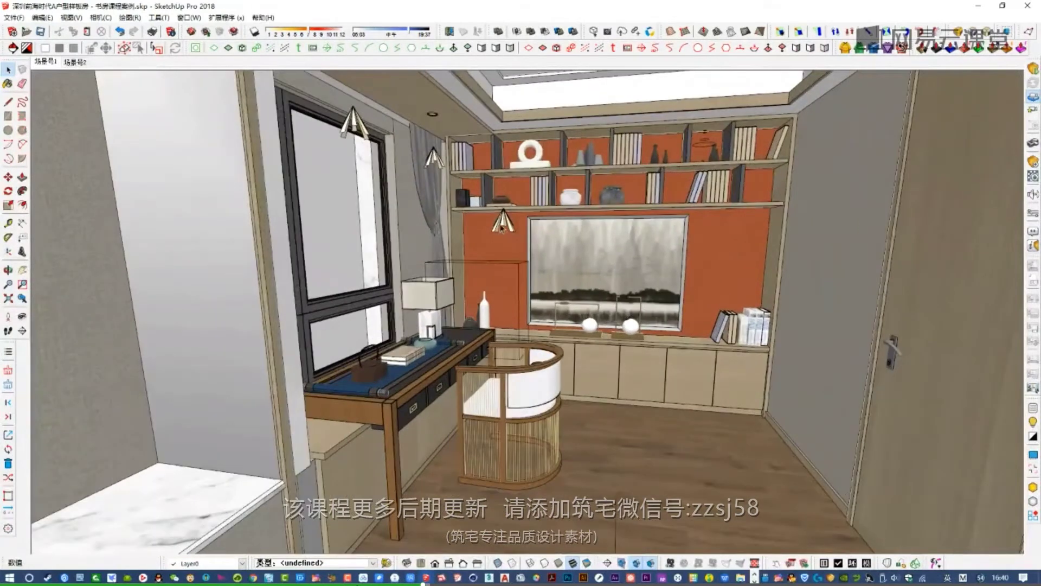
pyautogui.press('pageup')
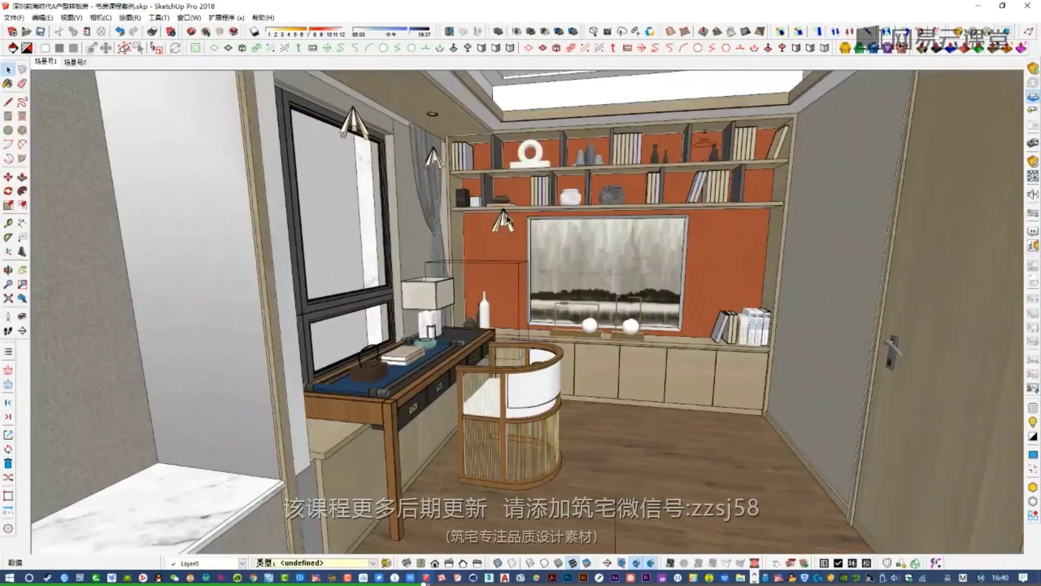
pyautogui.scroll(5, 570, 206)
pyautogui.moveTo(570, 207); pyautogui.dragTo(562, 173, button='middle')
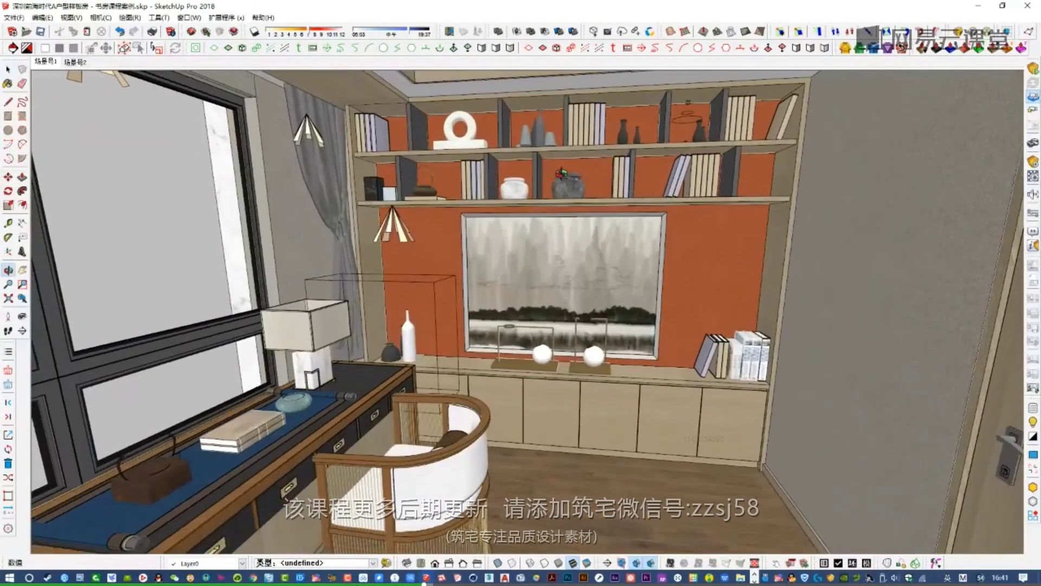
pyautogui.scroll(8, 542, 175)
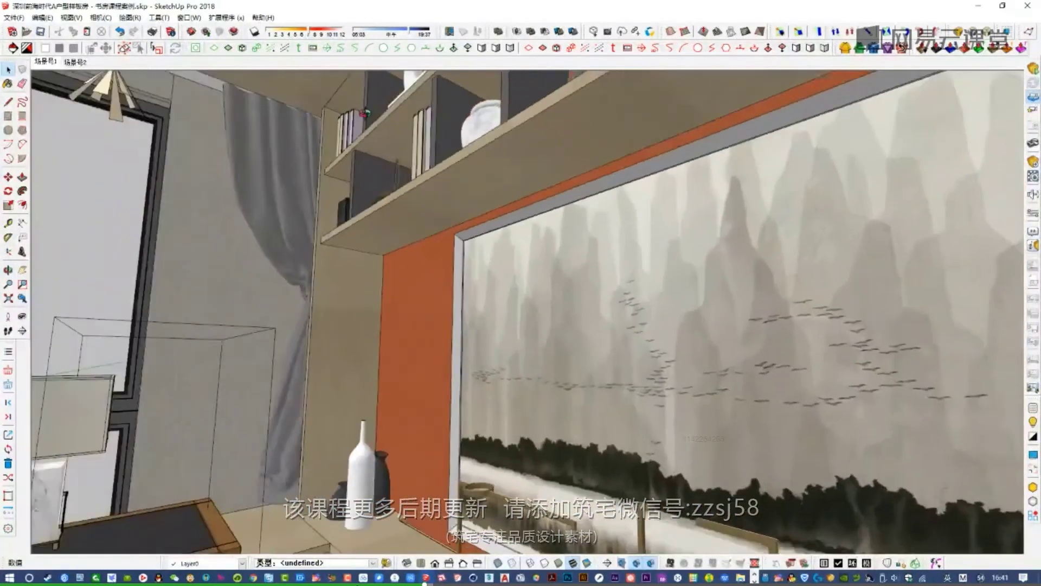
# - Paste another spotlight copy and move it by its tip in front of the middle of the painting's upper frame edge
pyautogui.scroll(-8, 501, 179)
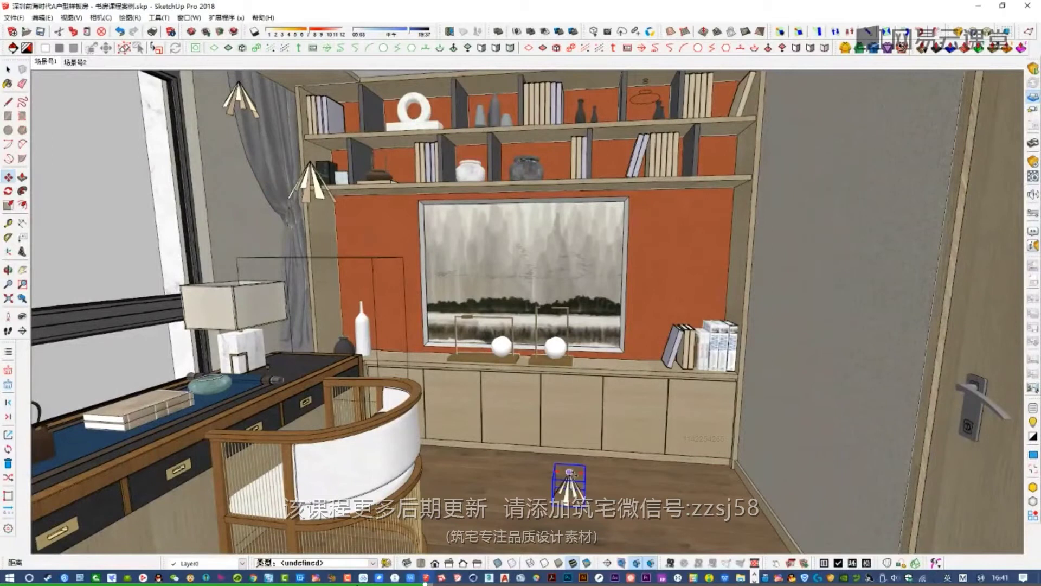
pyautogui.click(569, 471)
pyautogui.scroll(4, 570, 254)
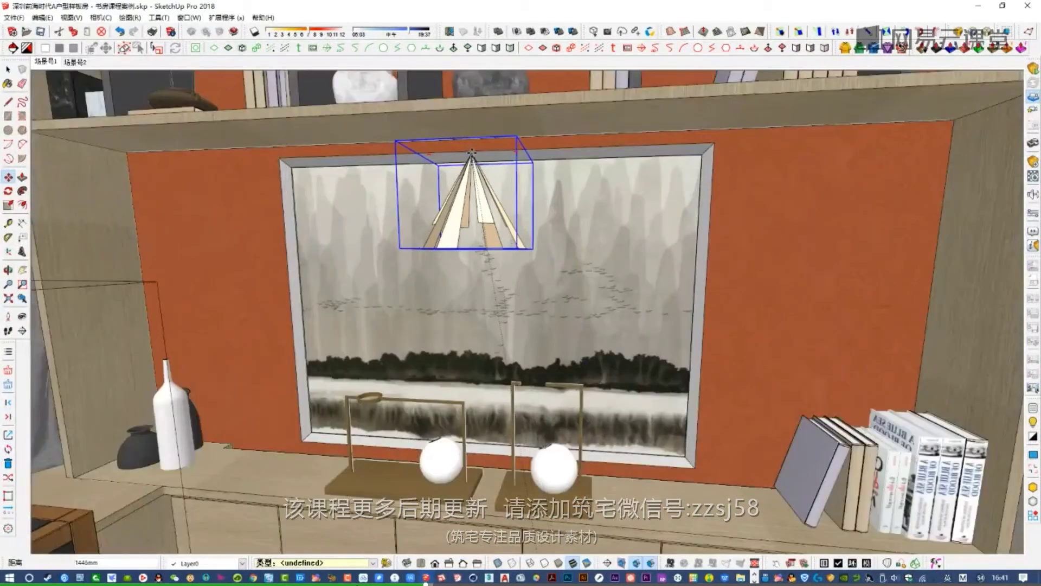
pyautogui.scroll(1, 476, 151)
pyautogui.moveTo(479, 148); pyautogui.dragTo(583, 146, button='middle')
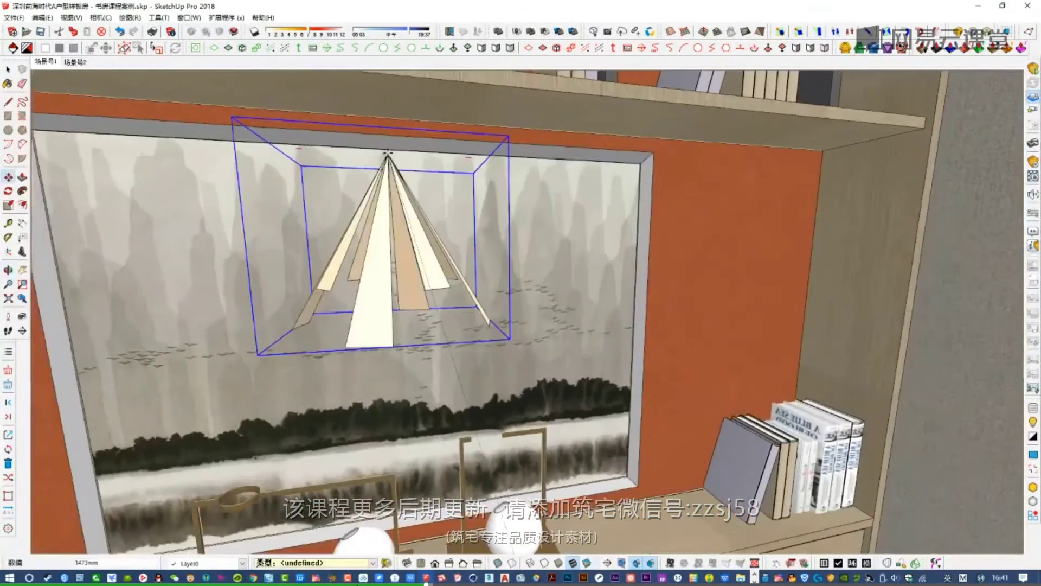
pyautogui.scroll(2, 399, 131)
pyautogui.scroll(5, 399, 127)
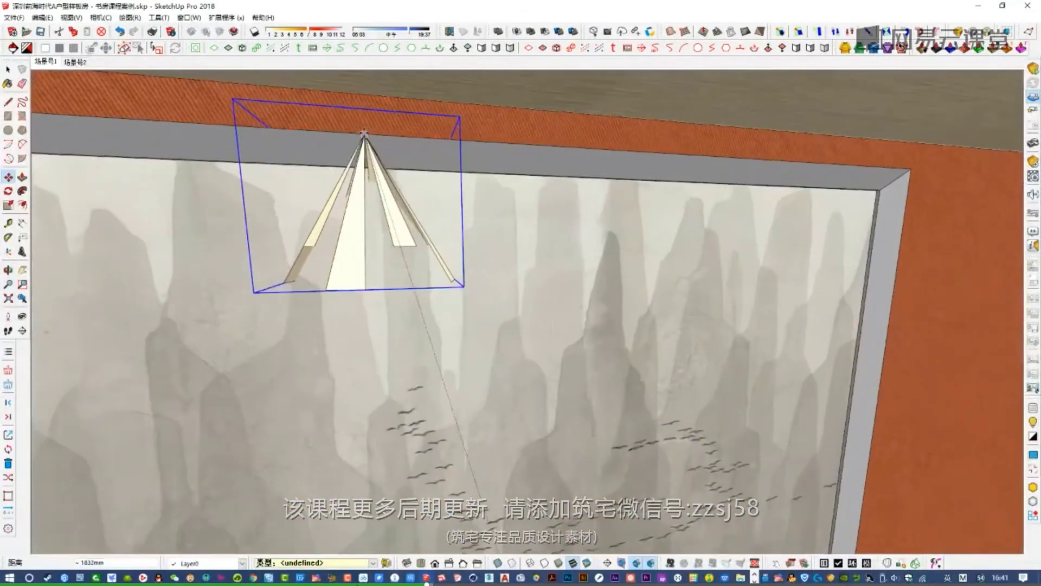
pyautogui.scroll(-6, 331, 132)
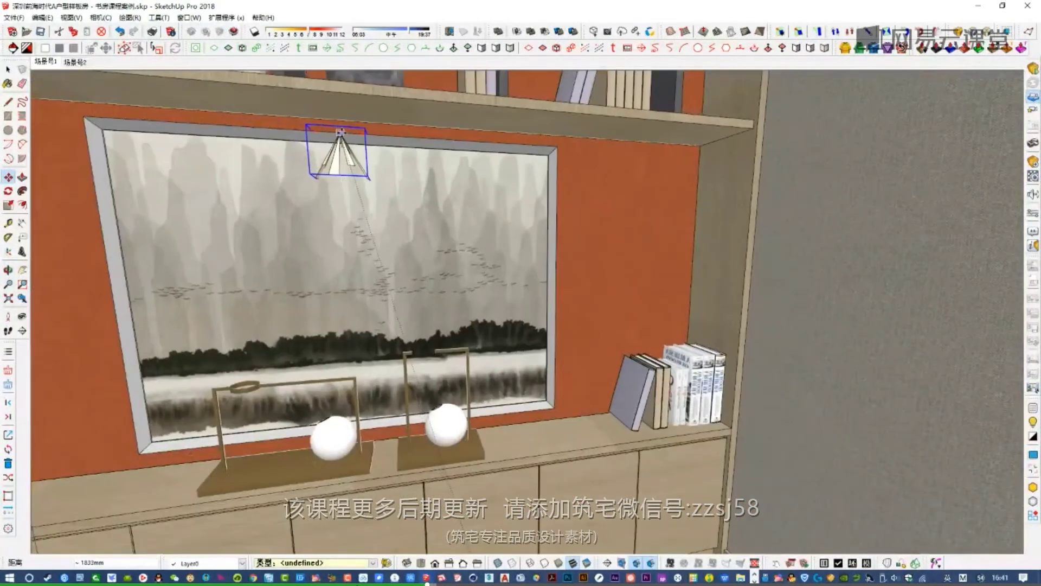
pyautogui.moveTo(514, 158)
pyautogui.mouseDown(button='middle')
pyautogui.moveTo(655, 179)
pyautogui.moveTo(644, 223)
pyautogui.mouseUp(button='middle')
pyautogui.moveTo(666, 179)
pyautogui.mouseDown(button='middle')
pyautogui.moveTo(263, 149)
pyautogui.moveTo(539, 216)
pyautogui.mouseUp(button='middle')
pyautogui.scroll(-10, 539, 217)
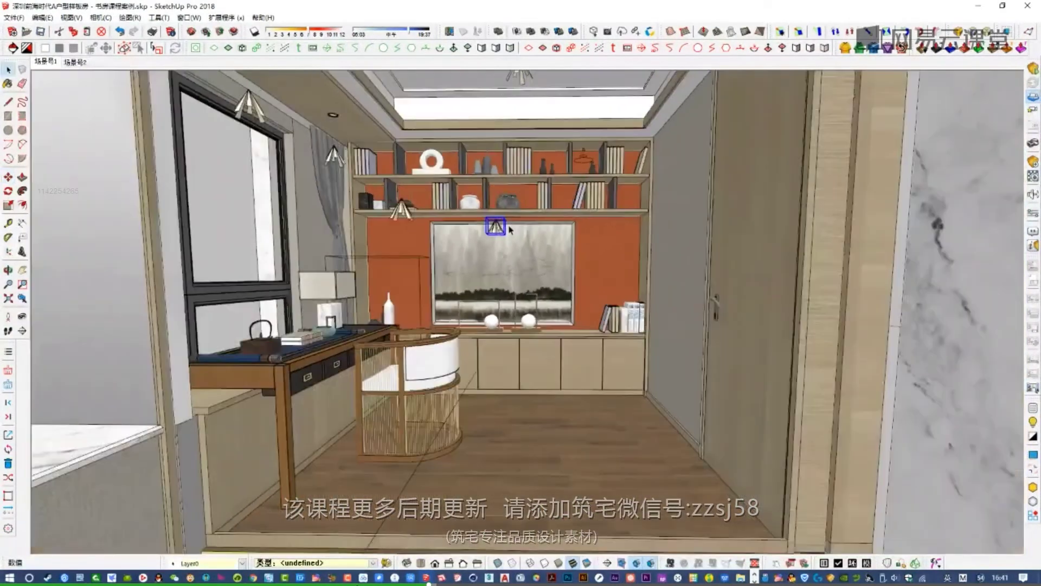
# - Place the spotlight copy by its tip on the desktop and raise it about 1300 mm vertically
pyautogui.scroll(6, 423, 325)
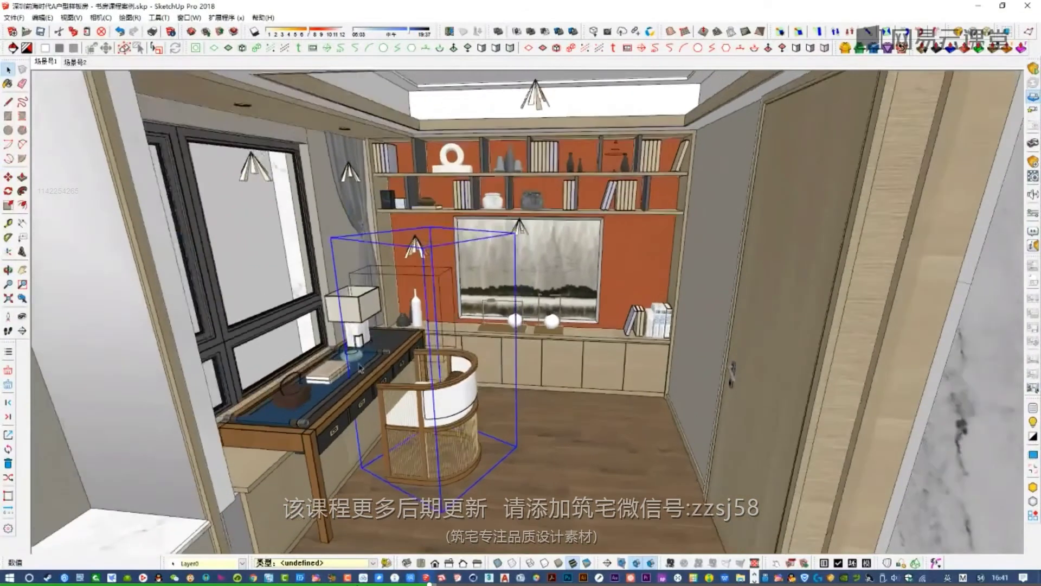
pyautogui.press('m')
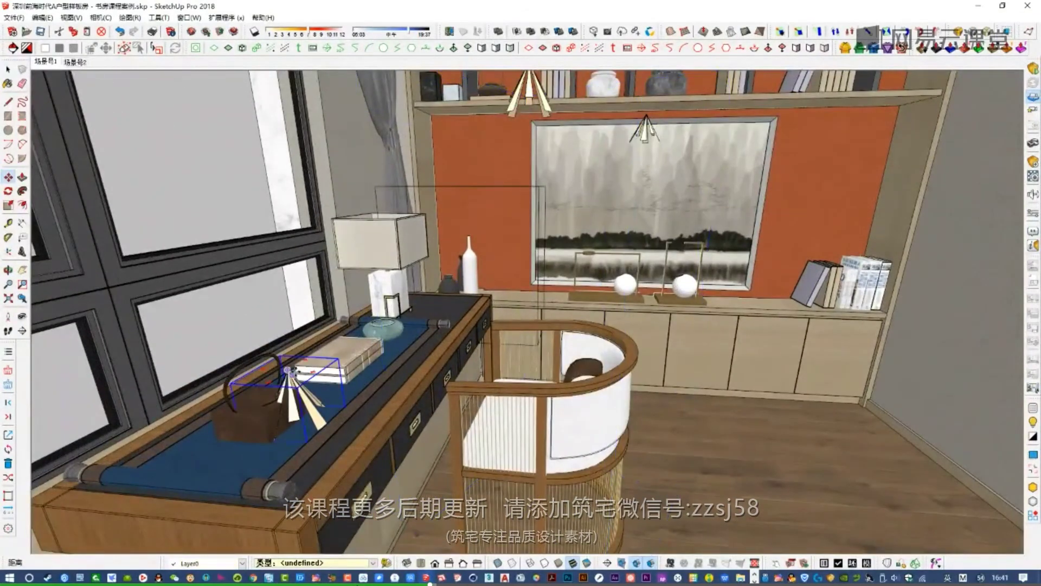
pyautogui.scroll(-8, 291, 368)
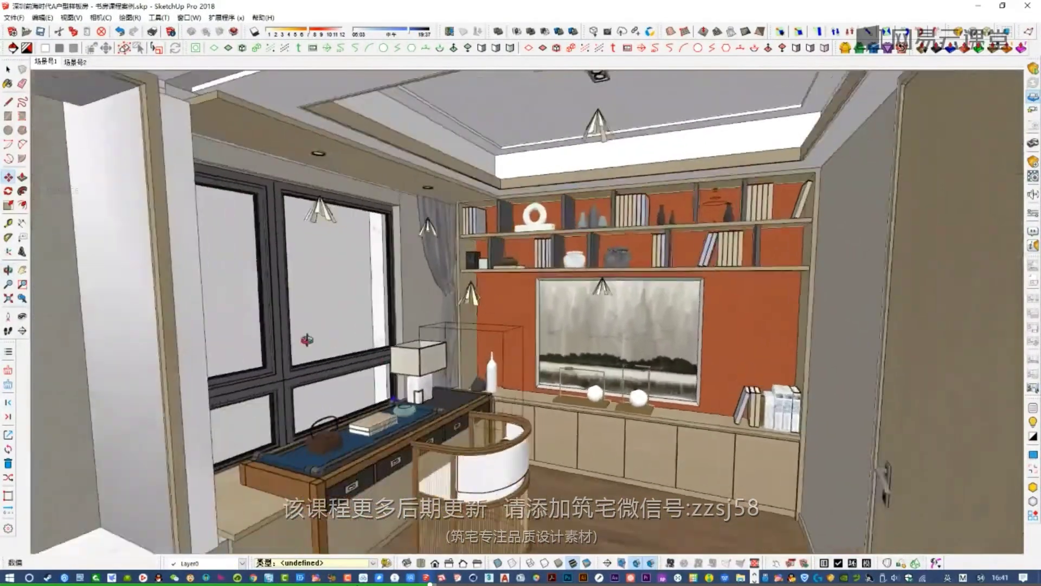
pyautogui.scroll(6, 362, 379)
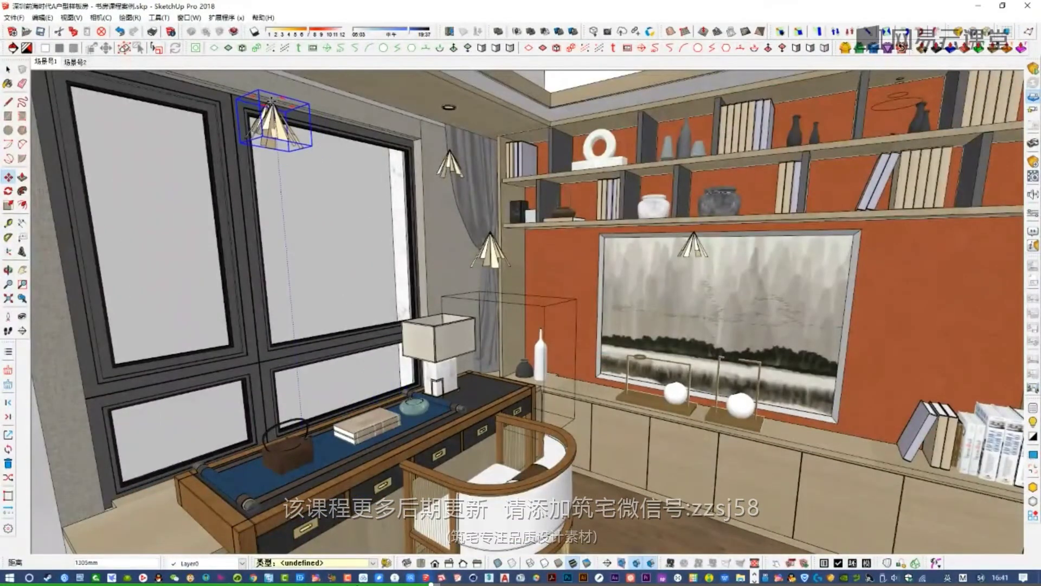
# - Slide the raised desk spotlight along the window so that it sits between the two downlight spotlights
pyautogui.scroll(2, 269, 101)
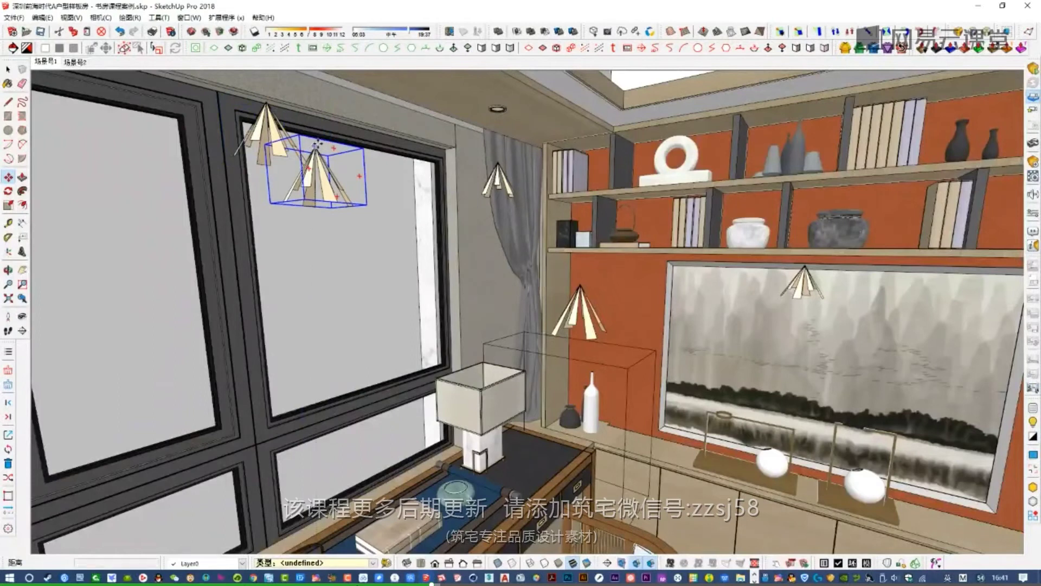
pyautogui.scroll(6, 317, 144)
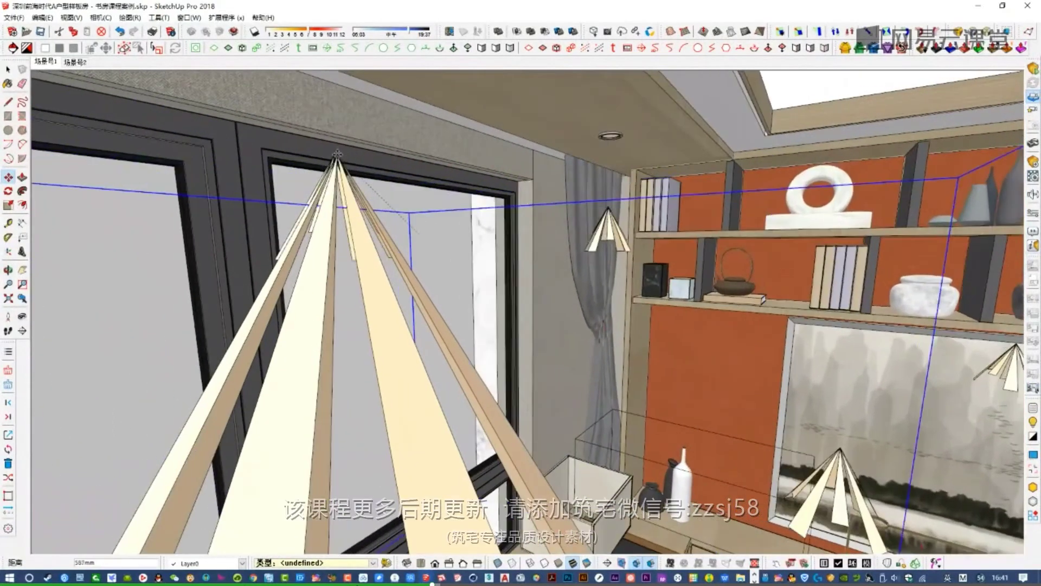
pyautogui.scroll(-4, 337, 154)
pyautogui.scroll(-6, 333, 152)
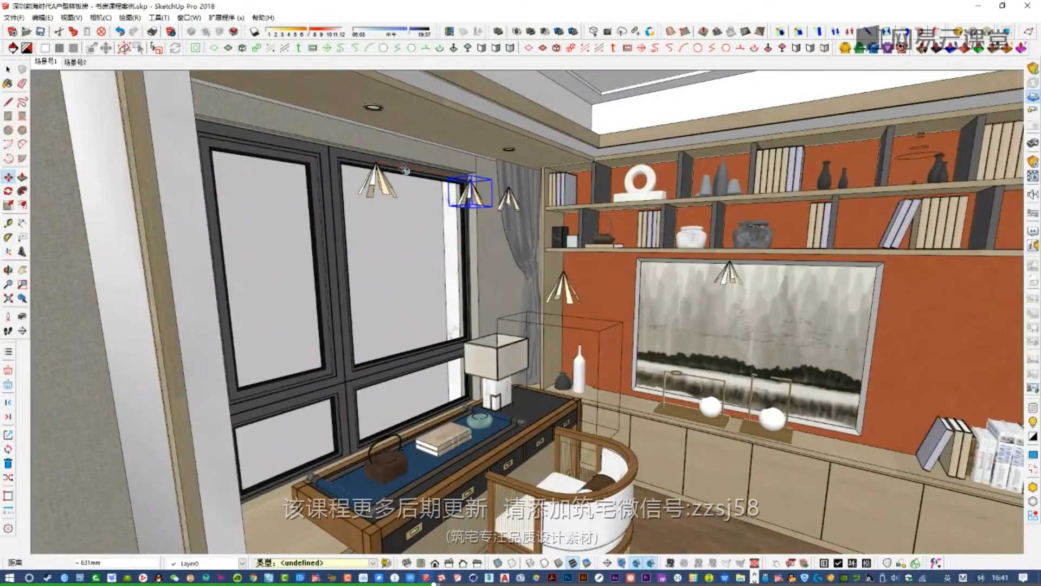
pyautogui.scroll(5, 405, 170)
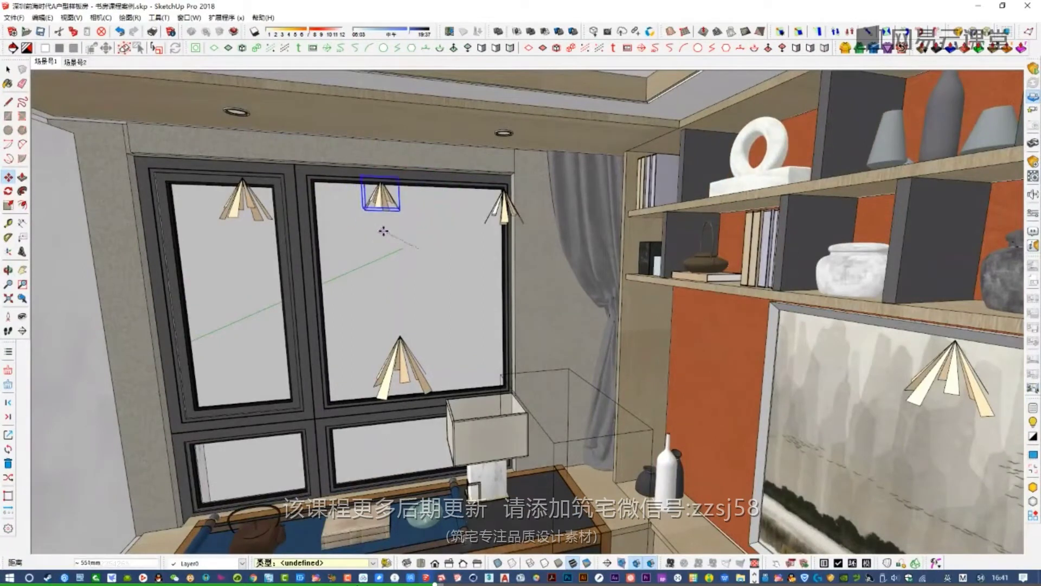
pyautogui.press('space')
pyautogui.moveTo(387, 248); pyautogui.dragTo(461, 255, button='middle')
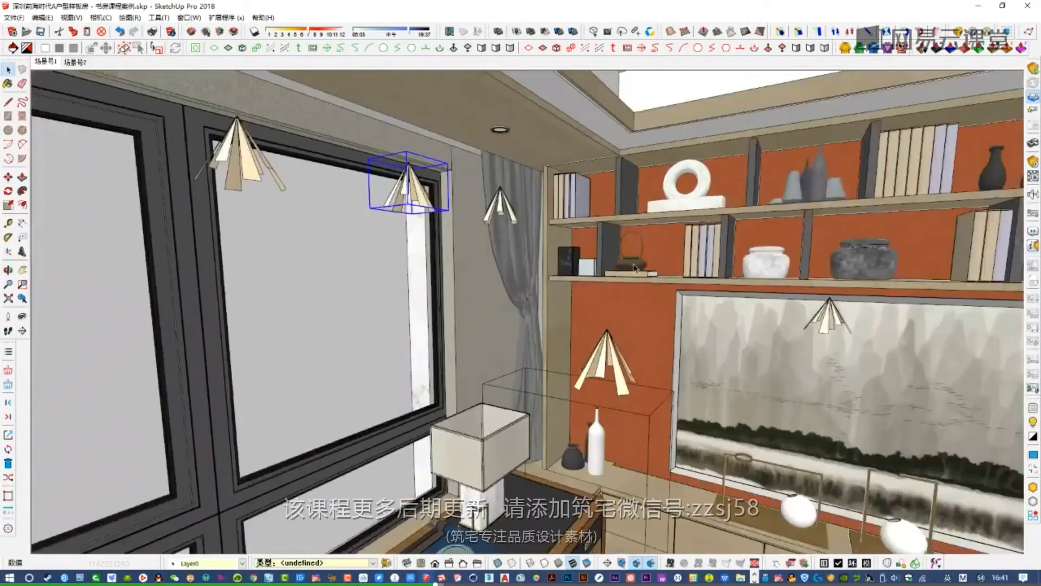
# - Copy the window-side spotlight by its tip to the corner between the curtain and the bookshelf
pyautogui.scroll(-4, 588, 307)
pyautogui.keyDown('shift'); pyautogui.moveTo(588, 307); pyautogui.dragTo(456, 266, button='middle'); pyautogui.keyUp('shift')
pyautogui.moveTo(336, 217); pyautogui.dragTo(401, 208, button='middle')
pyautogui.scroll(1, 401, 208)
pyautogui.scroll(1, 401, 207)
pyautogui.press('m')
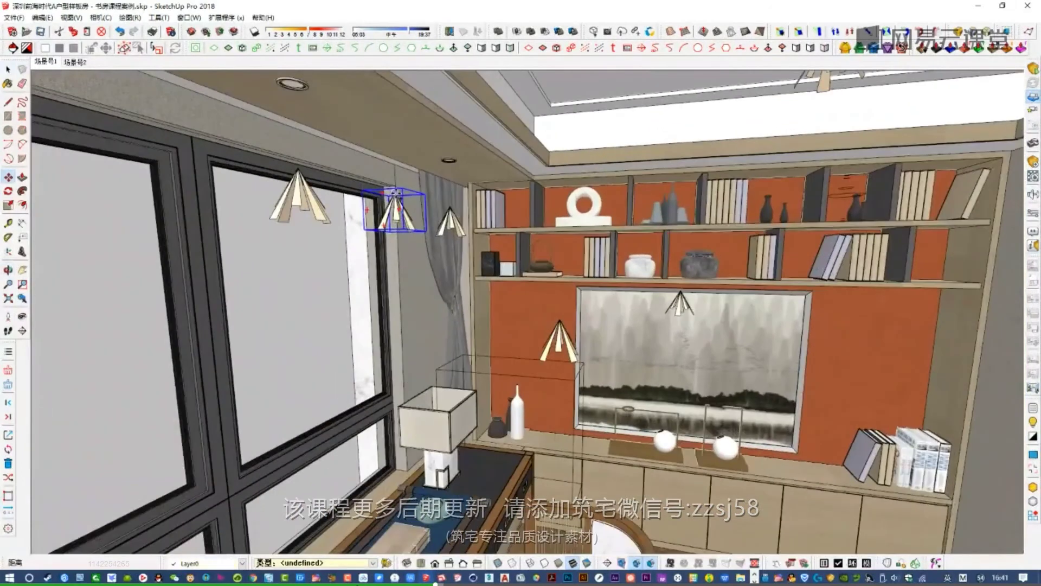
pyautogui.click(397, 196)
pyautogui.scroll(6, 450, 210)
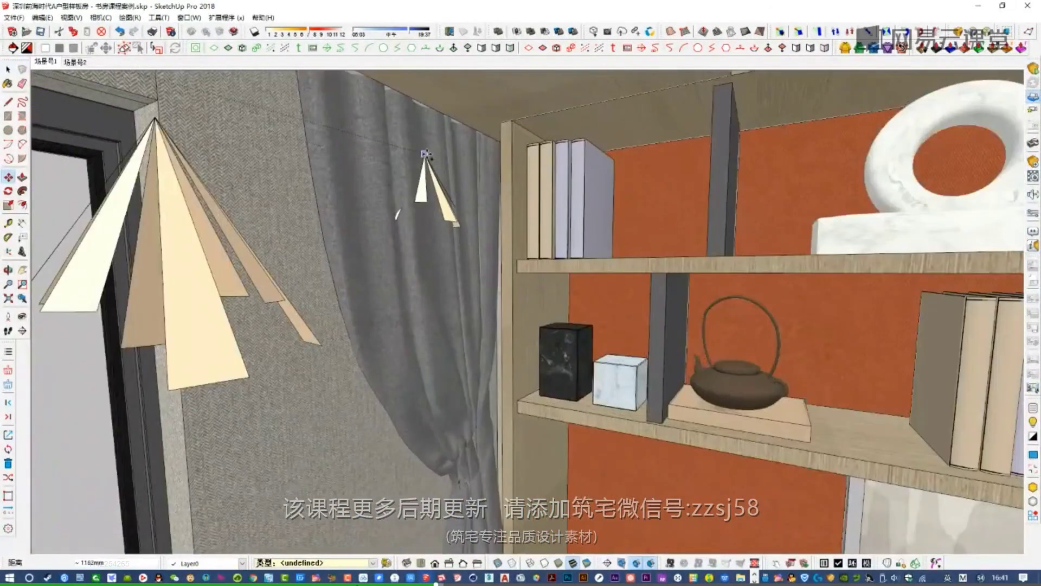
pyautogui.scroll(-3, 426, 155)
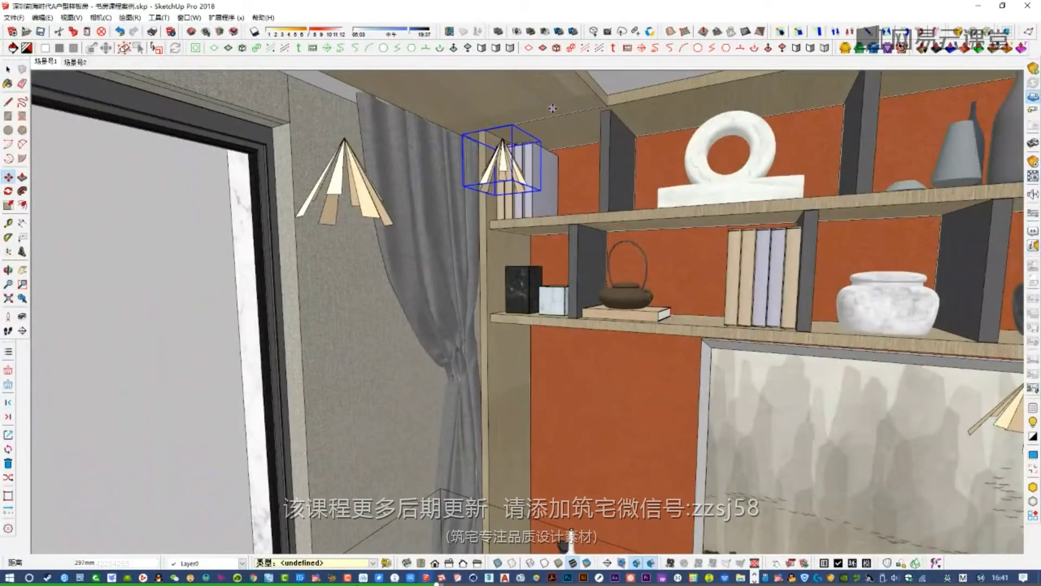
pyautogui.press('space')
pyautogui.moveTo(553, 108); pyautogui.dragTo(497, 172, button='middle')
# - Make the curtain-corner spotlight a unique component and shift it by its tip about 100 mm
pyautogui.rightClick(504, 142)
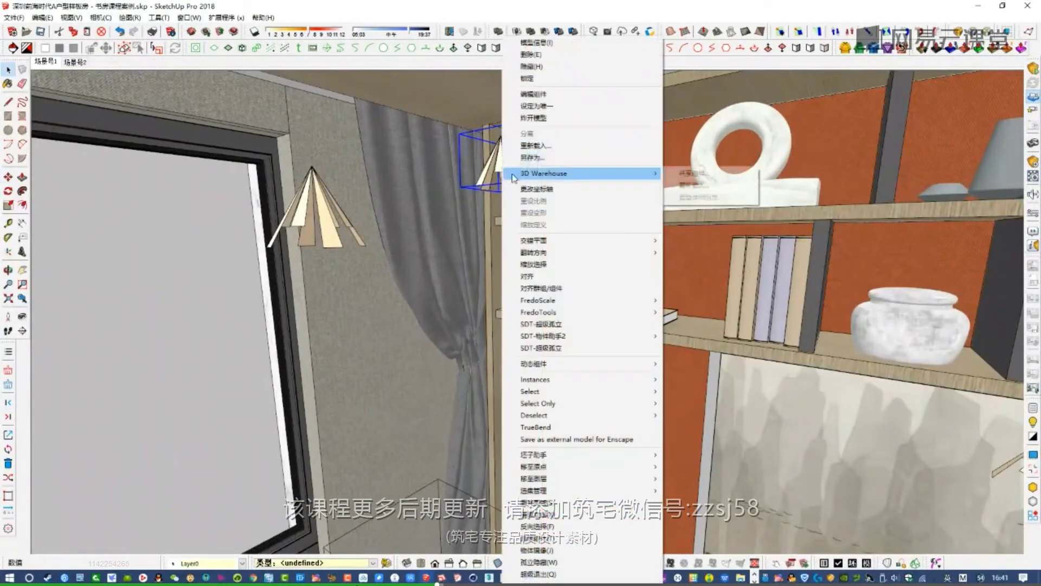
pyautogui.click(514, 109)
pyautogui.click(529, 107)
pyautogui.press('space')
pyautogui.moveTo(575, 107); pyautogui.dragTo(532, 105, button='middle')
pyautogui.press('m')
pyautogui.click(532, 105)
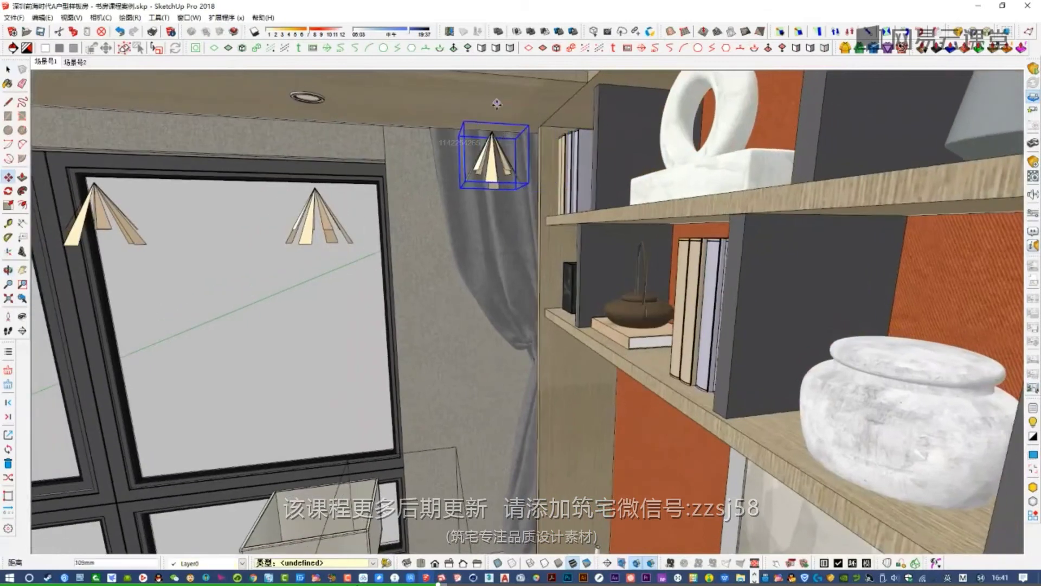
# - Examine the spotlights along the window, above the armchair and in front of the painting from across the study
pyautogui.moveTo(502, 310)
pyautogui.mouseDown(button='middle')
pyautogui.moveTo(525, 408)
pyautogui.moveTo(541, 303)
pyautogui.moveTo(549, 307)
pyautogui.mouseUp(button='middle')
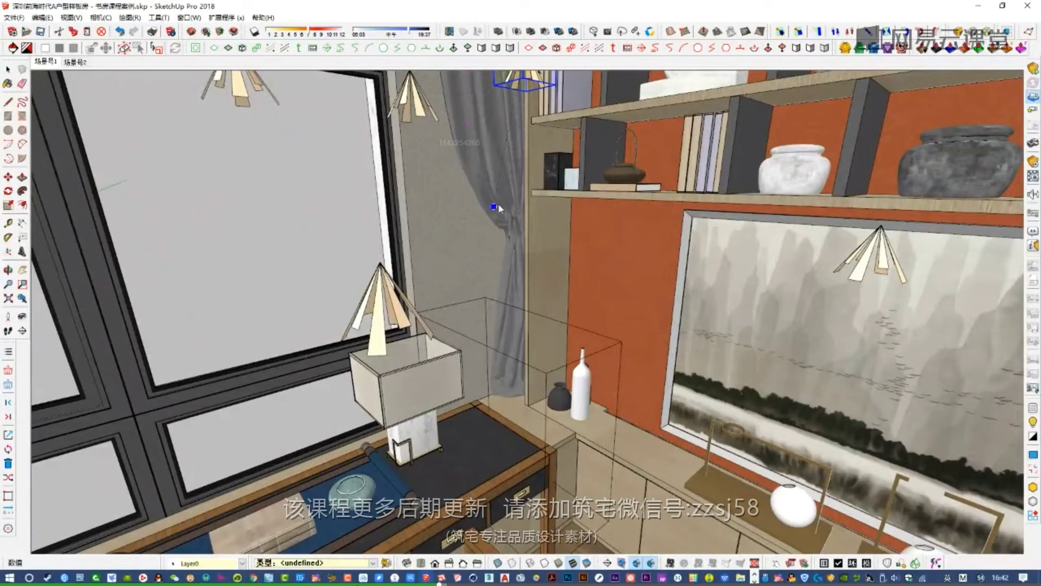
pyautogui.scroll(-8, 513, 217)
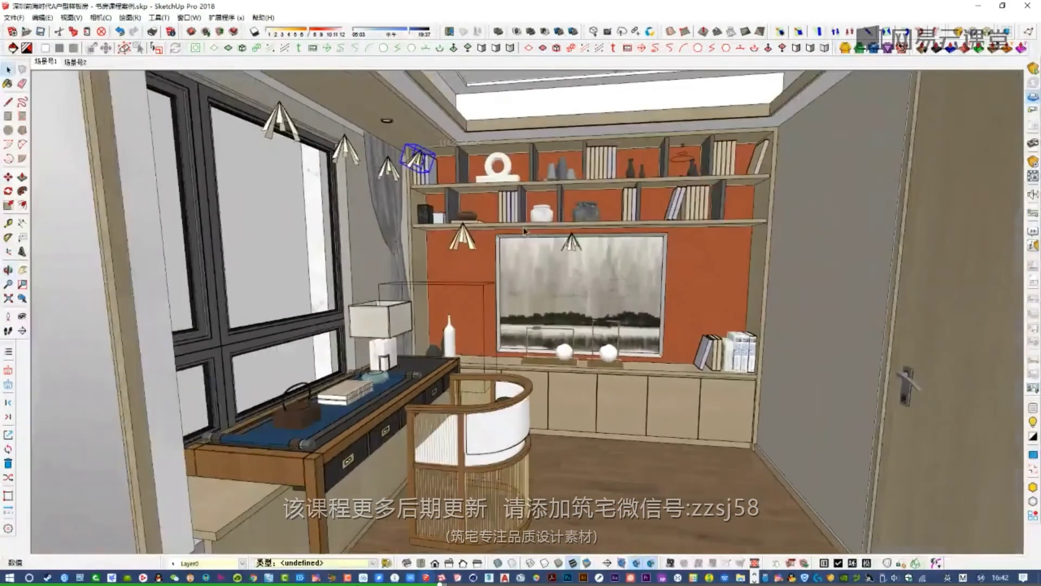
pyautogui.scroll(-4, 515, 221)
pyautogui.scroll(2, 512, 262)
pyautogui.moveTo(461, 260)
pyautogui.mouseDown(button='middle')
pyautogui.moveTo(456, 279)
pyautogui.moveTo(468, 198)
pyautogui.moveTo(463, 250)
pyautogui.mouseUp(button='middle')
pyautogui.scroll(-1, 461, 239)
pyautogui.keyDown('shift'); pyautogui.moveTo(446, 409); pyautogui.dragTo(485, 367, button='middle'); pyautogui.keyUp('shift')
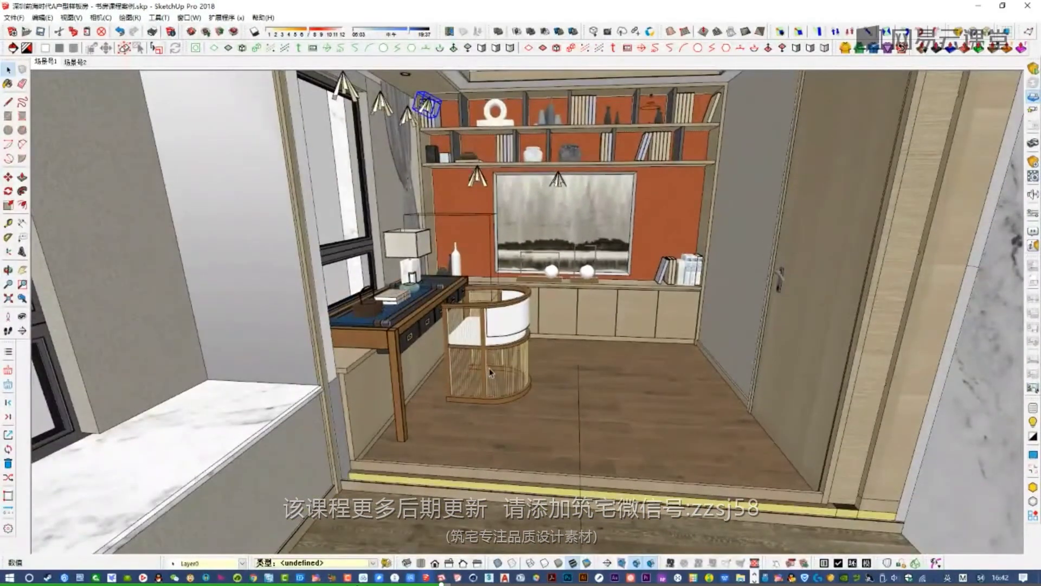
pyautogui.moveTo(503, 297)
pyautogui.keyDown('shift'); pyautogui.mouseDown(button='middle')
pyautogui.moveTo(455, 306)
pyautogui.moveTo(453, 321)
pyautogui.mouseUp(button='middle'); pyautogui.keyUp('shift')
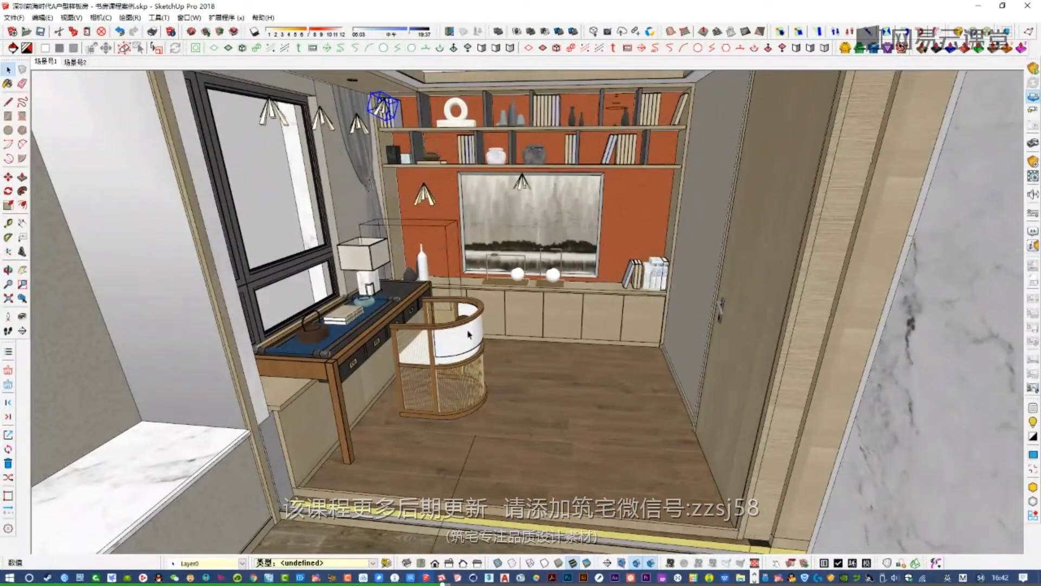
# - Place a spotlight copy in the middle of the study floor and copy it toward the four floor corners
pyautogui.doubleClick(425, 196)
pyautogui.click(571, 374)
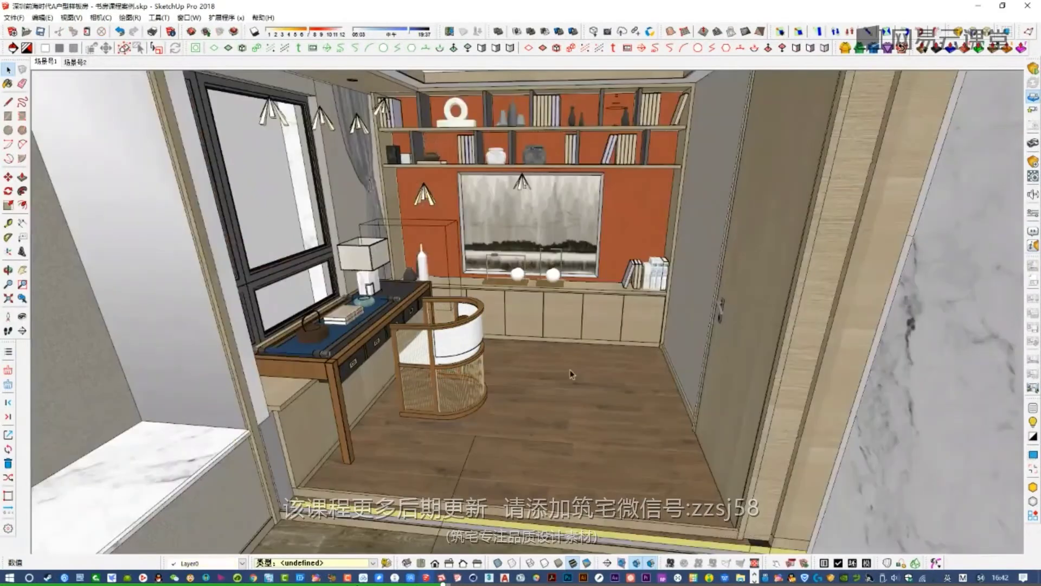
pyautogui.moveTo(596, 412); pyautogui.dragTo(602, 427, button='middle')
pyautogui.click(599, 399)
pyautogui.scroll(3, 660, 349)
pyautogui.moveTo(660, 348); pyautogui.dragTo(627, 385, button='middle')
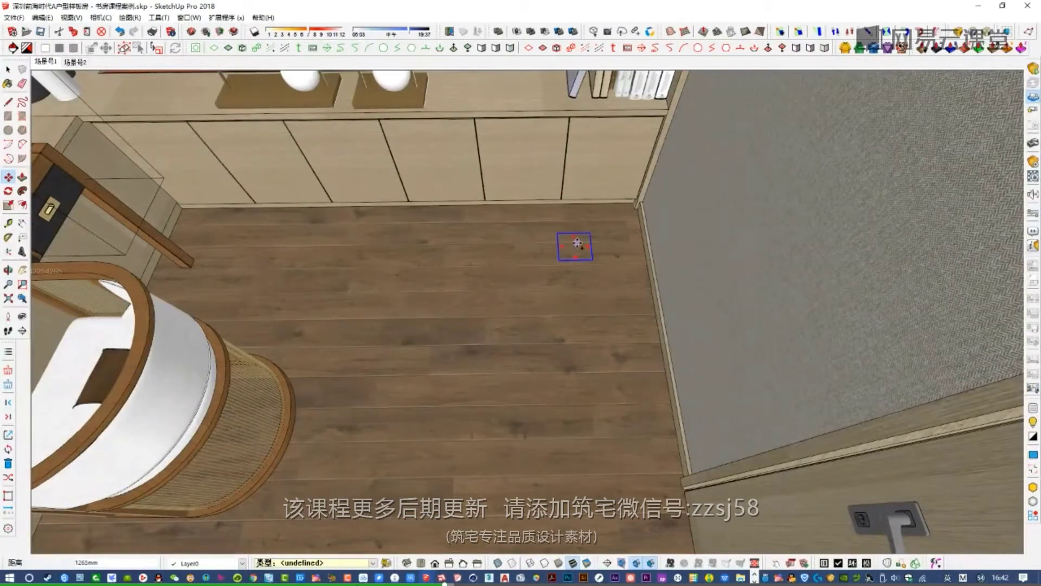
pyautogui.moveTo(521, 345); pyautogui.dragTo(468, 270, button='middle')
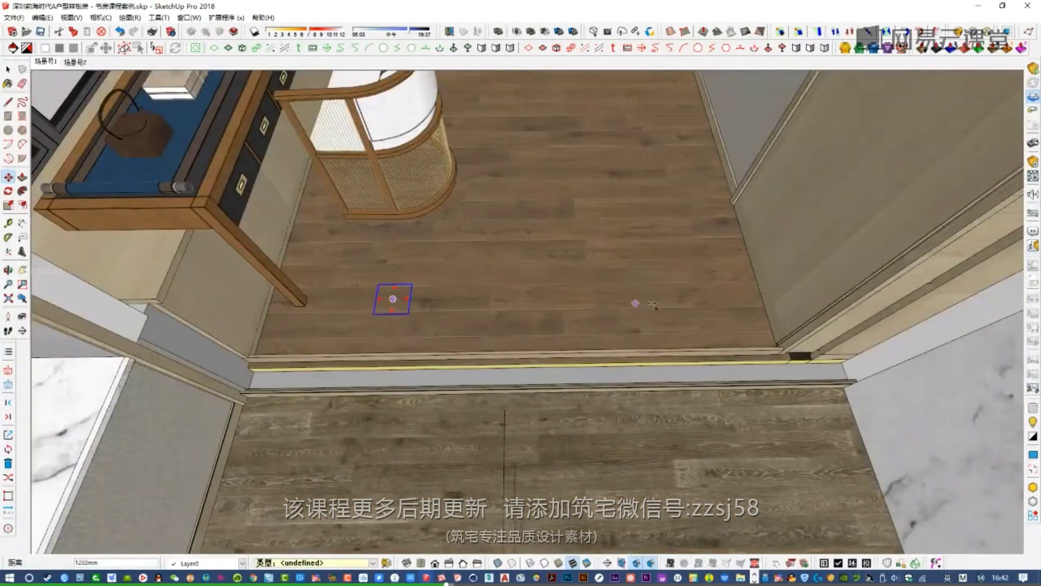
pyautogui.moveTo(694, 294); pyautogui.dragTo(690, 2, button='middle')
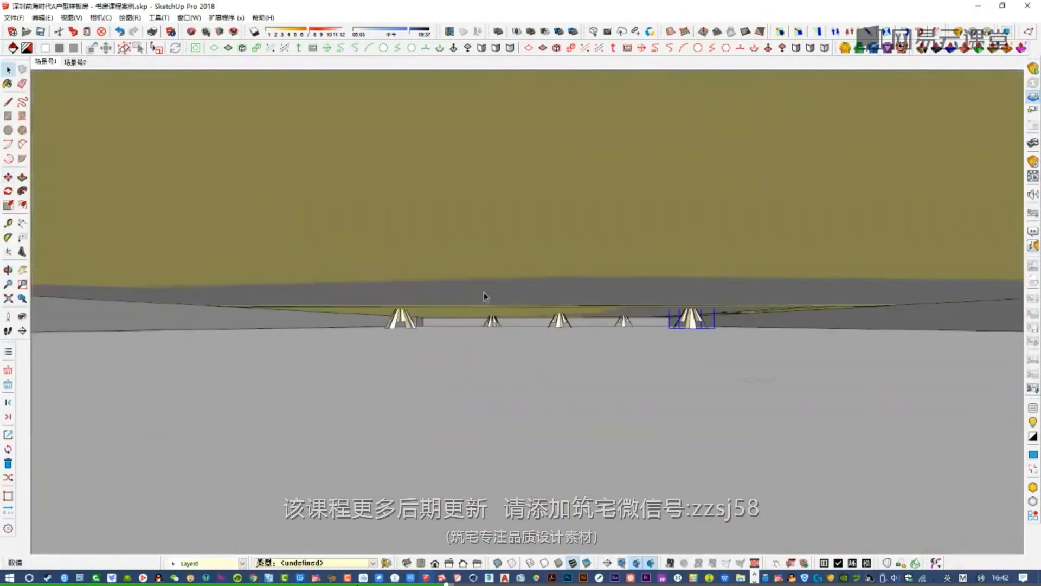
# - Examine the spotlights beneath the floor slab from below and in the standard orthographic views
pyautogui.scroll(-2, 505, 298)
pyautogui.moveTo(505, 297); pyautogui.dragTo(492, 201, button='middle')
pyautogui.scroll(-5, 490, 317)
pyautogui.click(503, 280)
pyautogui.moveTo(503, 279); pyautogui.dragTo(513, 332, button='middle')
pyautogui.press('F3')
pyautogui.press('v')
pyautogui.keyDown('shift'); pyautogui.moveTo(742, 392); pyautogui.dragTo(769, 286, button='middle'); pyautogui.keyUp('shift')
pyautogui.scroll(3, 770, 285)
pyautogui.press('F4')
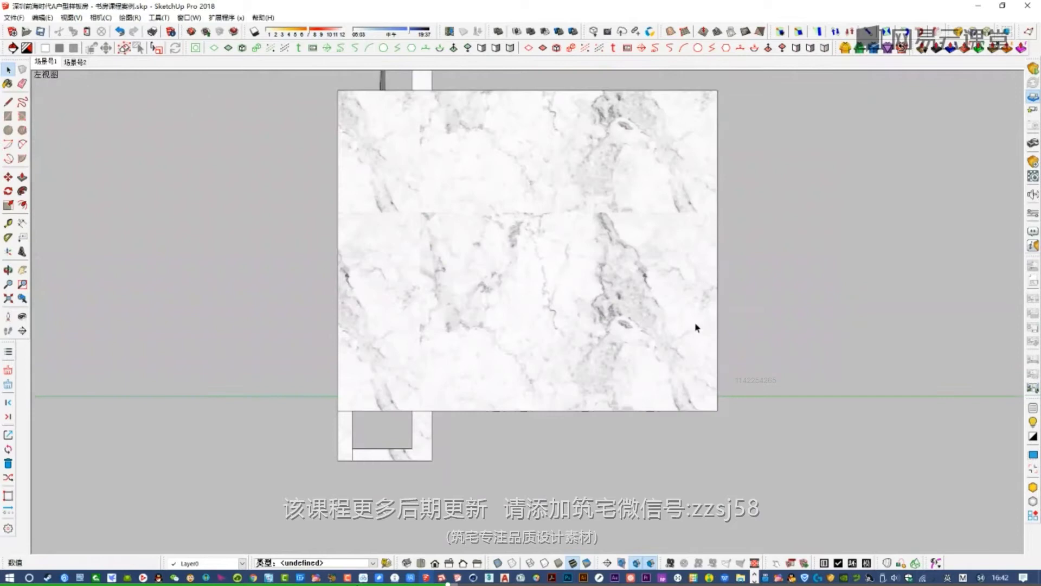
pyautogui.scroll(4, 697, 328)
pyautogui.scroll(-8, 666, 354)
pyautogui.keyDown('shift'); pyautogui.moveTo(600, 317); pyautogui.dragTo(595, 177, button='middle'); pyautogui.keyUp('shift')
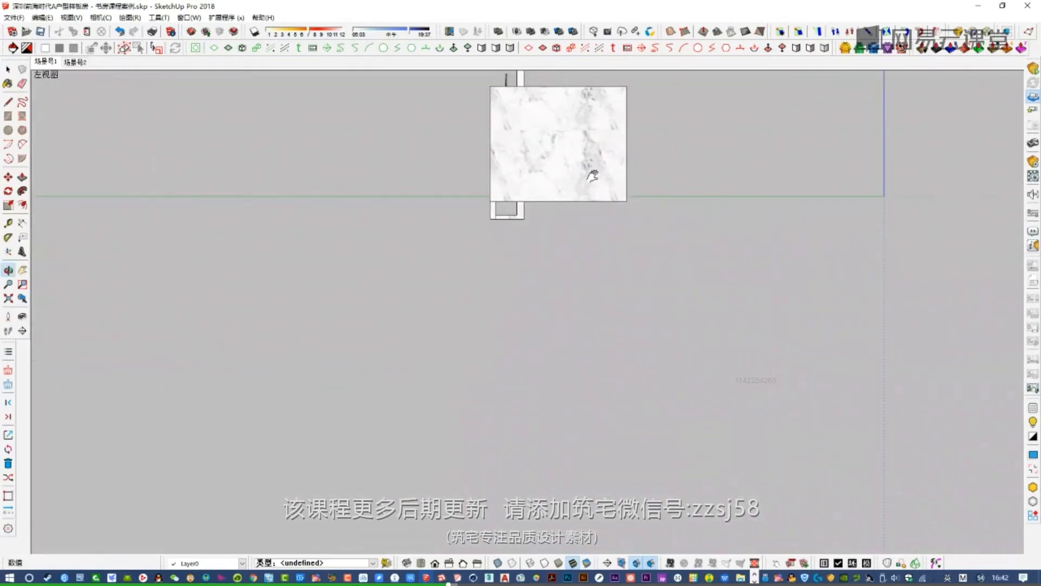
pyautogui.press('v')
pyautogui.press('F7')
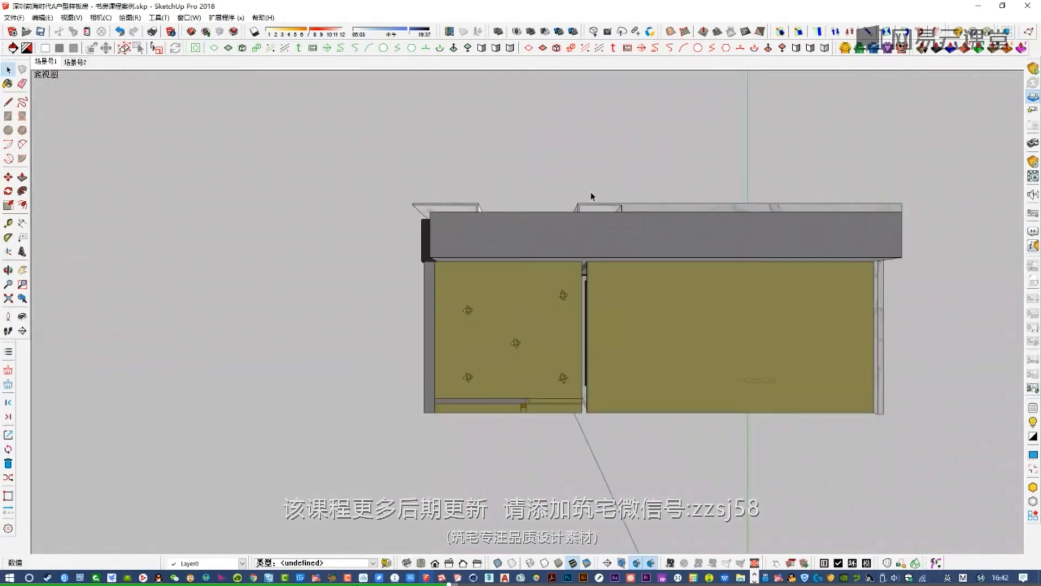
pyautogui.press('F4')
pyautogui.press('F5')
# - Group the five spotlights beneath the floor, selecting them in the front view, and return to scene 场景号1
pyautogui.press('F3')
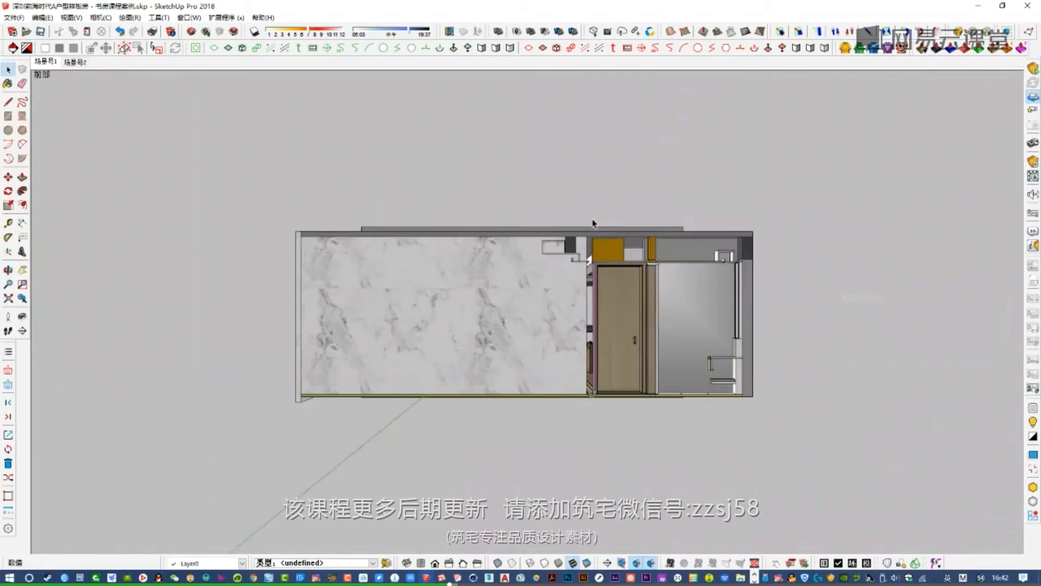
pyautogui.scroll(5, 513, 378)
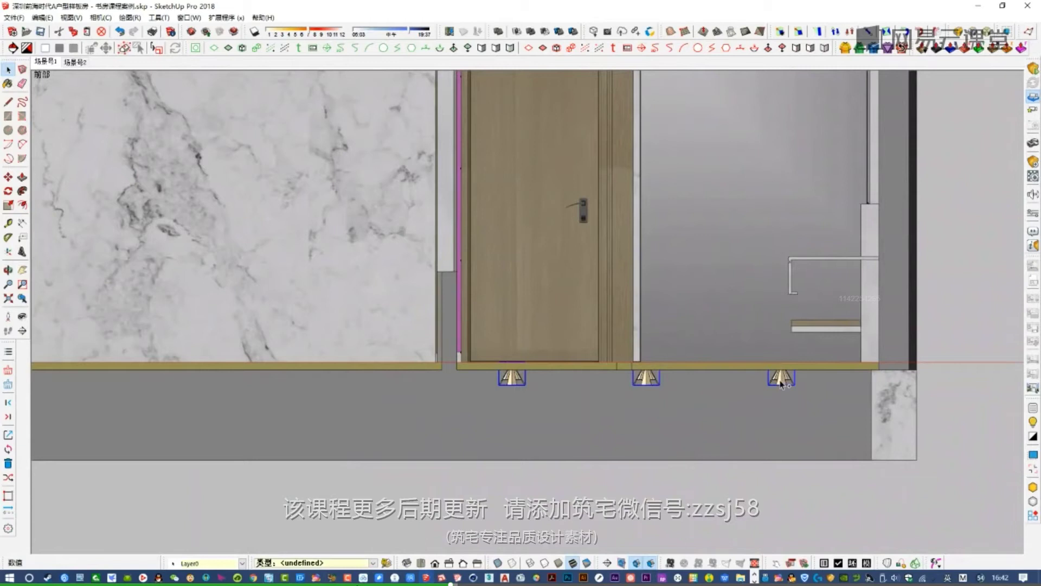
pyautogui.scroll(-3, 598, 369)
pyautogui.moveTo(761, 420); pyautogui.dragTo(810, 361, button='middle')
pyautogui.click(46, 62)
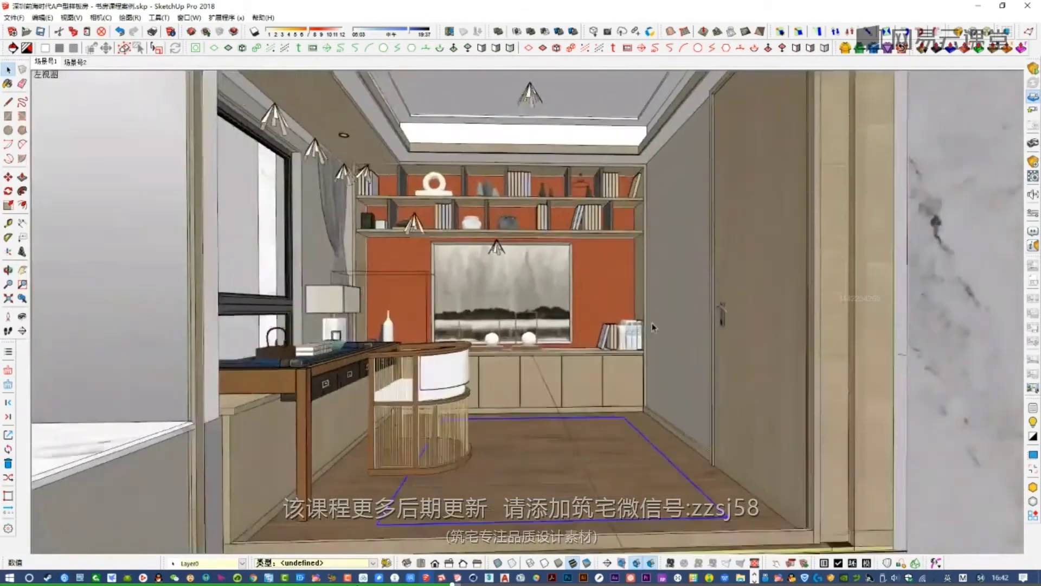
# - Raise the group of five spotlights vertically from the floor to about the low cabinet's top
pyautogui.press('m')
pyautogui.click(747, 345)
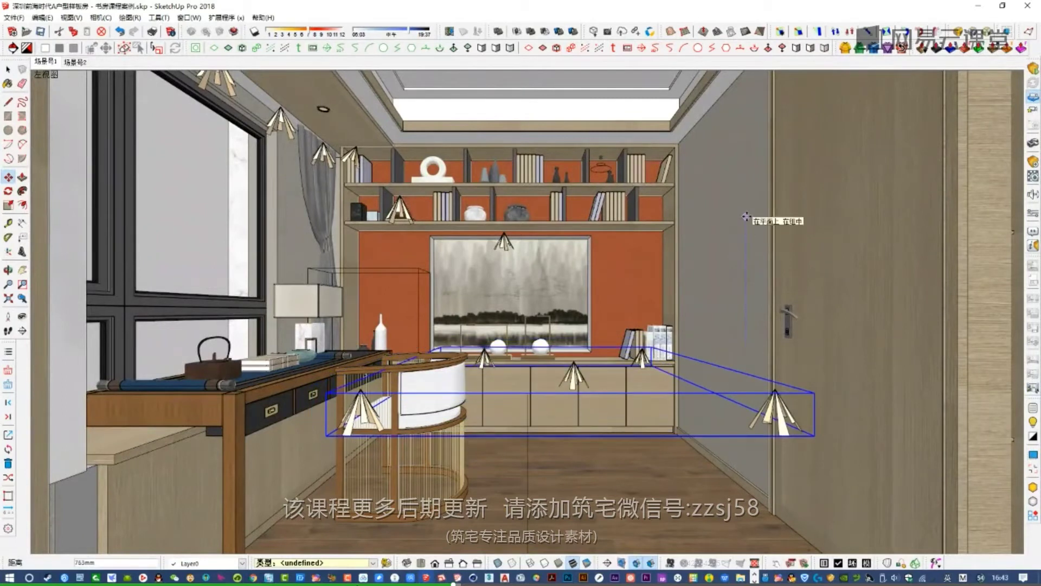
pyautogui.click(710, 328)
pyautogui.click(708, 316)
pyautogui.press('space')
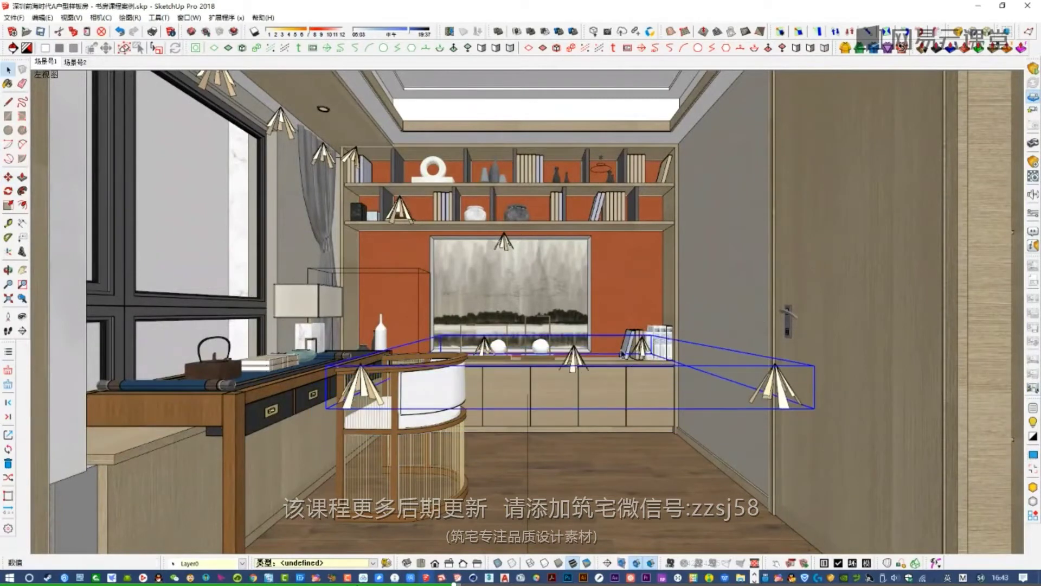
# - Make all five spotlights inside the group unique, close the Enscape light settings and leave the group
pyautogui.doubleClick(637, 354)
pyautogui.hotkey('ctrl', 'a')
pyautogui.rightClick(647, 348)
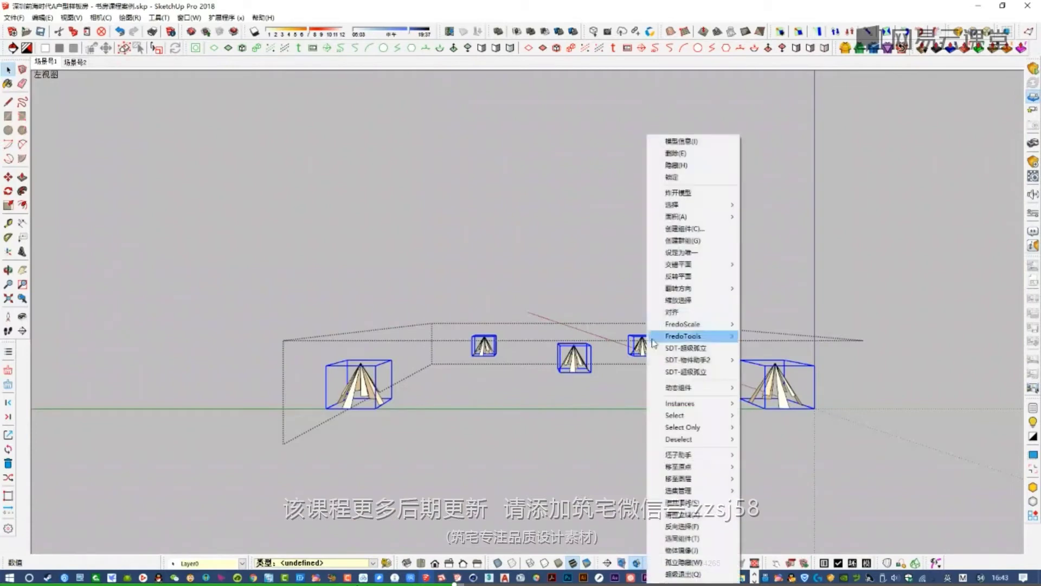
pyautogui.click(672, 251)
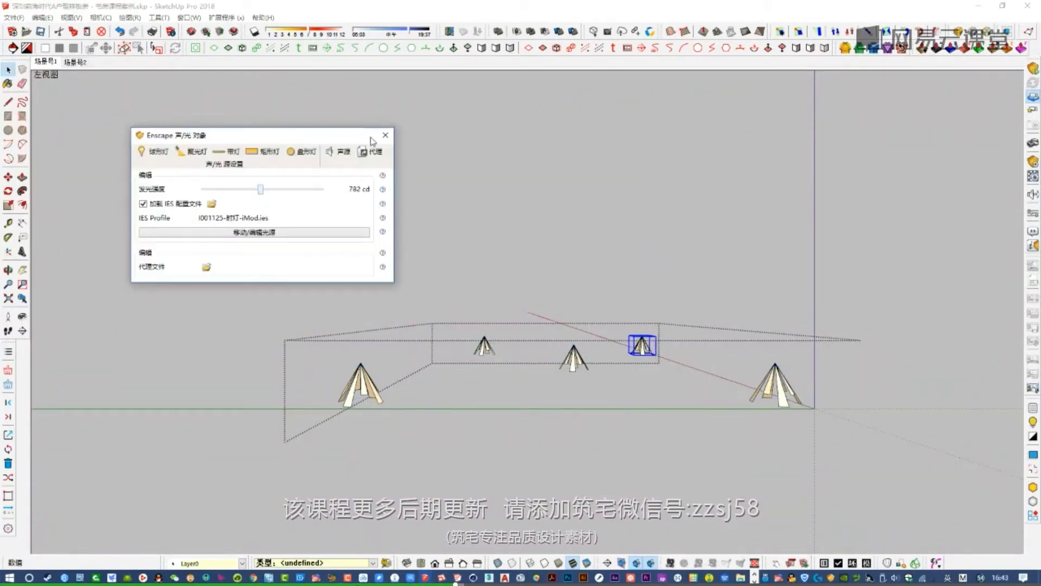
pyautogui.click(385, 135)
pyautogui.click(576, 209)
pyautogui.moveTo(423, 306); pyautogui.dragTo(500, 314, button='middle')
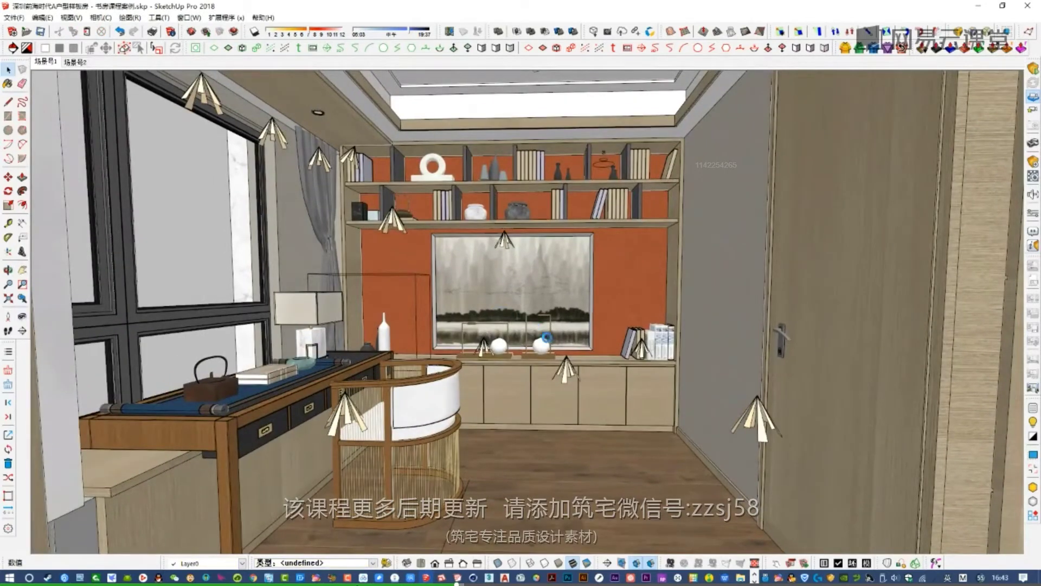
pyautogui.hotkey('ctrl', 'a')
pyautogui.keyDown('shift'); pyautogui.moveTo(488, 398); pyautogui.dragTo(374, 290, button='middle'); pyautogui.keyUp('shift')
pyautogui.click(634, 295)
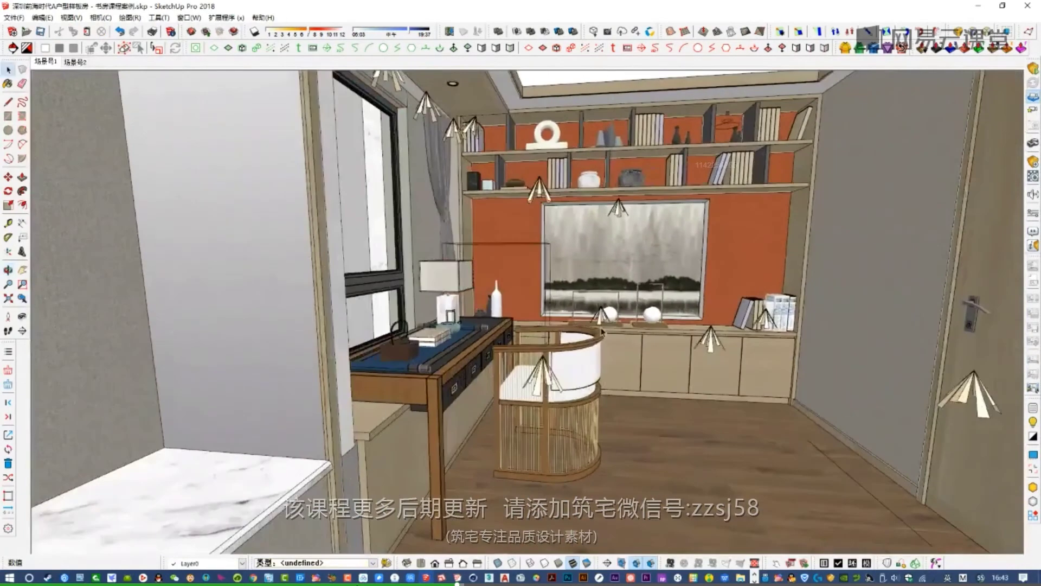
pyautogui.scroll(1, 586, 346)
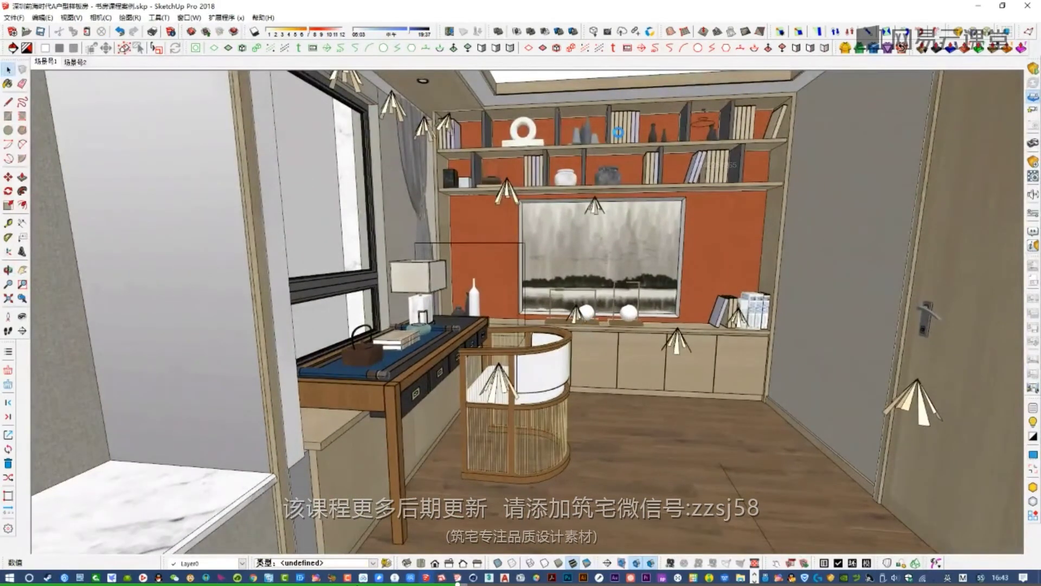
# - Place an Enscape sphere light inside the desk lamp's shade, on top of the lamp's central rod
pyautogui.scroll(2, 650, 132)
pyautogui.moveTo(325, 239); pyautogui.dragTo(518, 301, button='middle')
pyautogui.scroll(4, 518, 301)
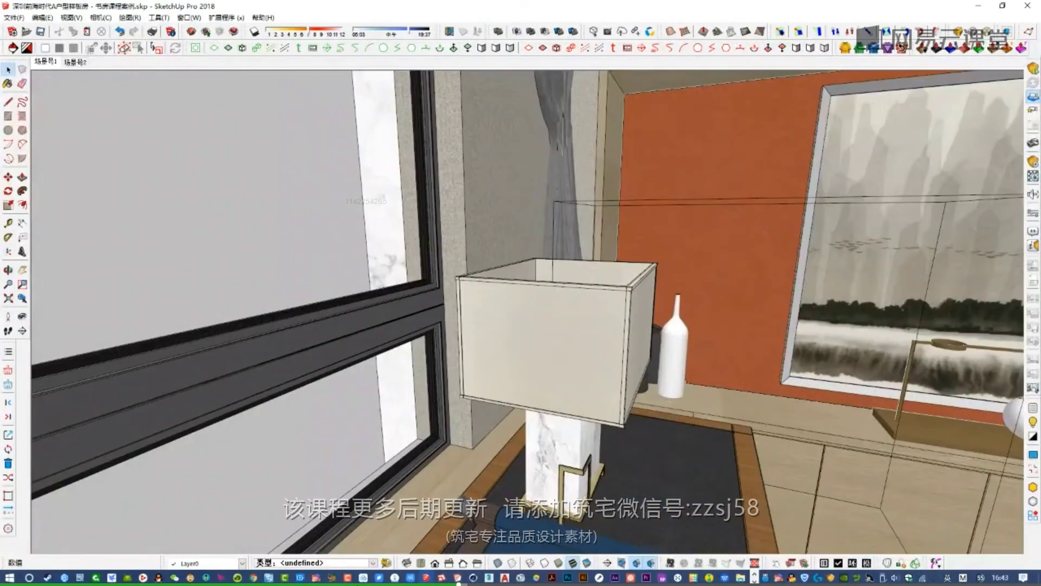
pyautogui.click(1033, 163)
pyautogui.click(167, 165)
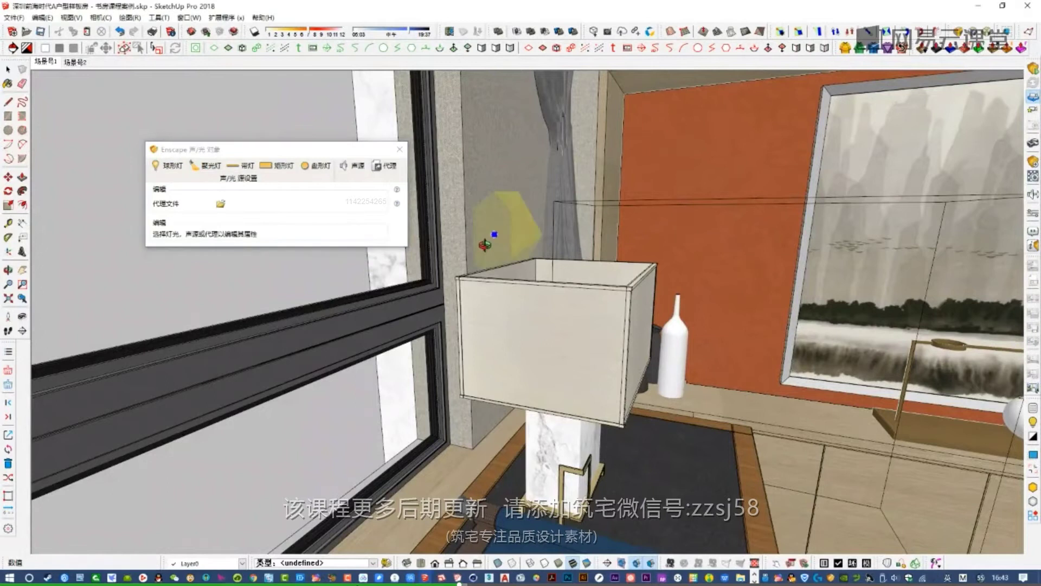
pyautogui.moveTo(485, 245); pyautogui.dragTo(402, 480, button='middle')
pyautogui.scroll(4, 465, 442)
pyautogui.scroll(-2, 502, 428)
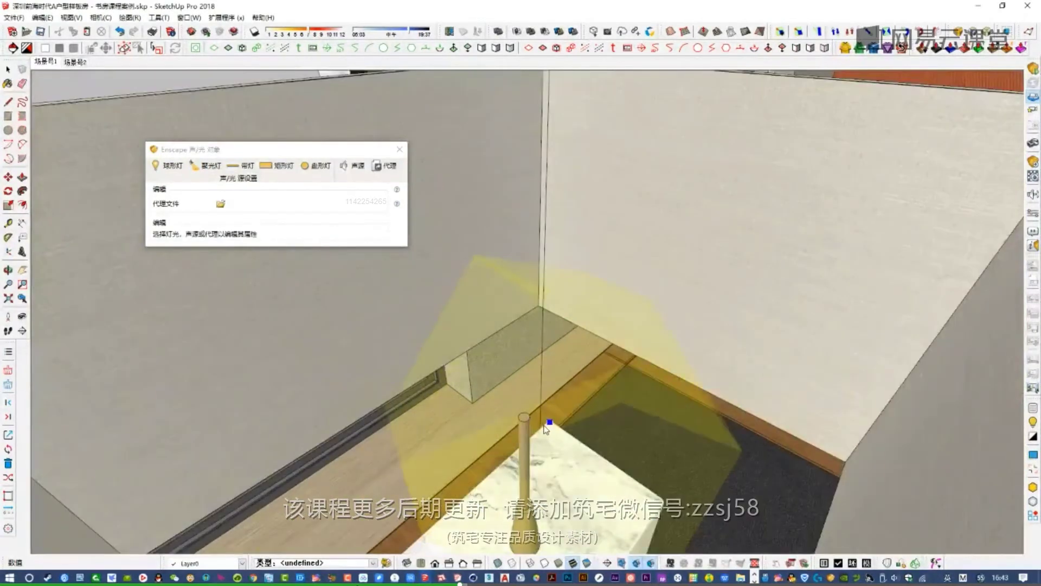
pyautogui.scroll(1, 534, 423)
pyautogui.scroll(2, 523, 416)
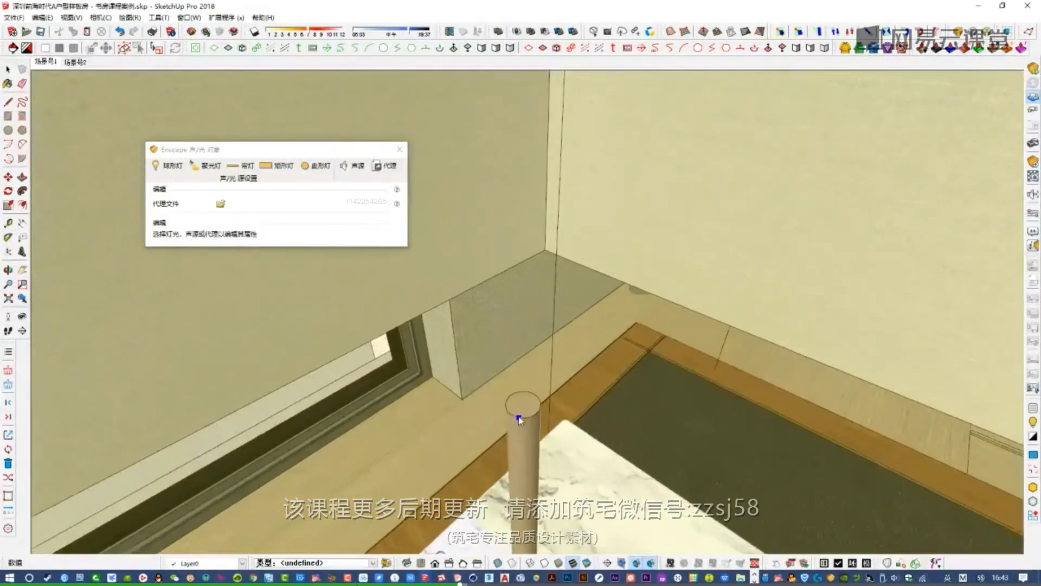
pyautogui.click(537, 389)
pyautogui.scroll(-4, 531, 398)
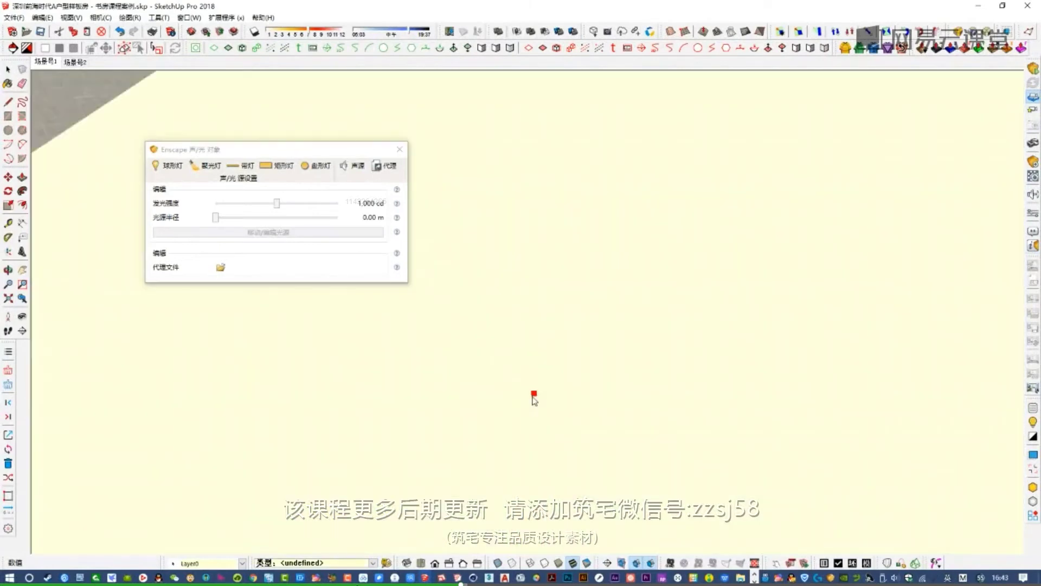
pyautogui.scroll(-3, 551, 372)
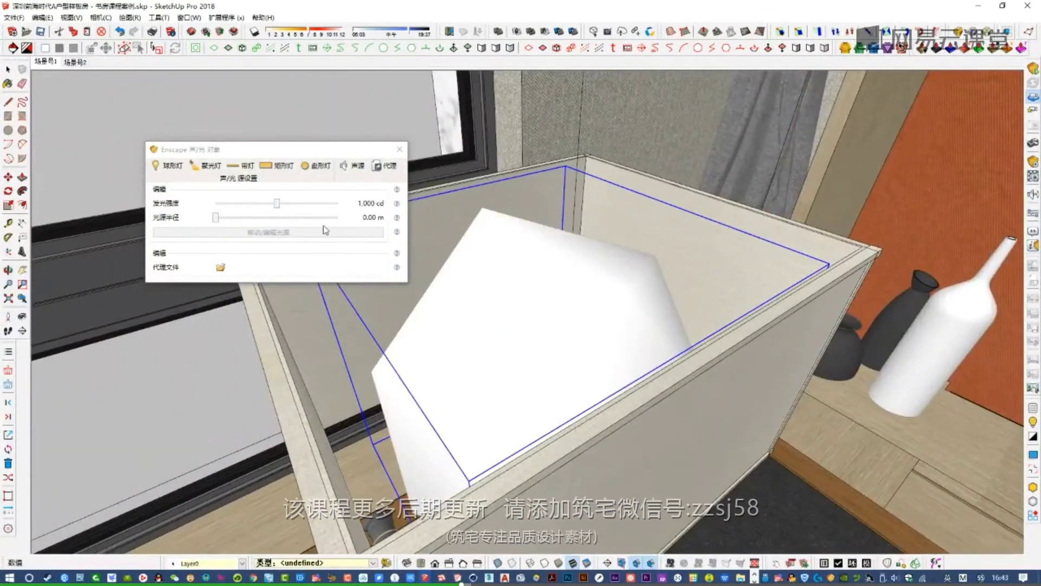
# - Set the desk lamp light's intensity to 49 cd and apply the 4500 K colour temperature
pyautogui.moveTo(277, 204); pyautogui.dragTo(267, 206)
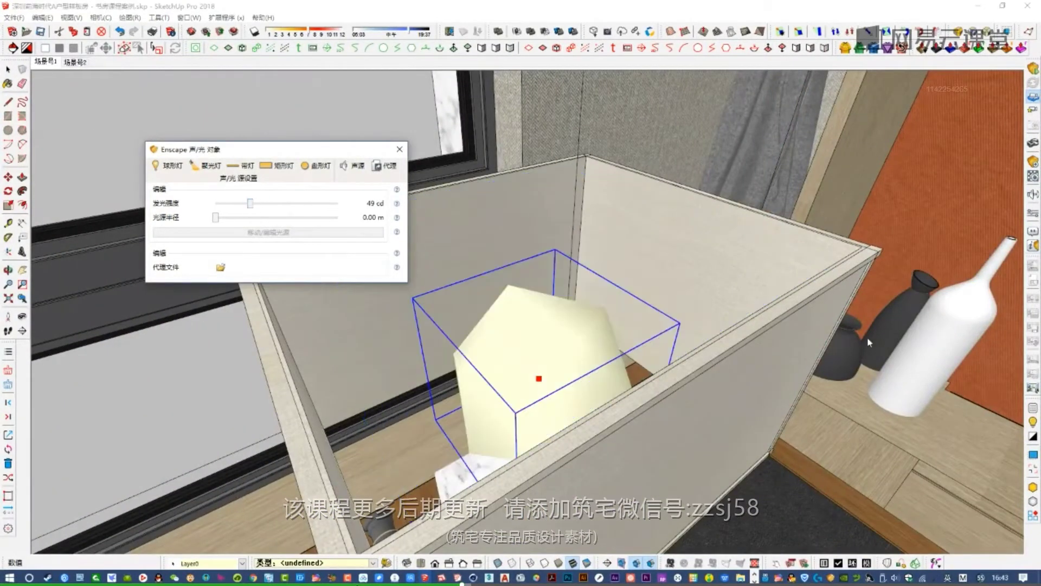
pyautogui.click(1033, 424)
pyautogui.click(735, 270)
pyautogui.click(736, 216)
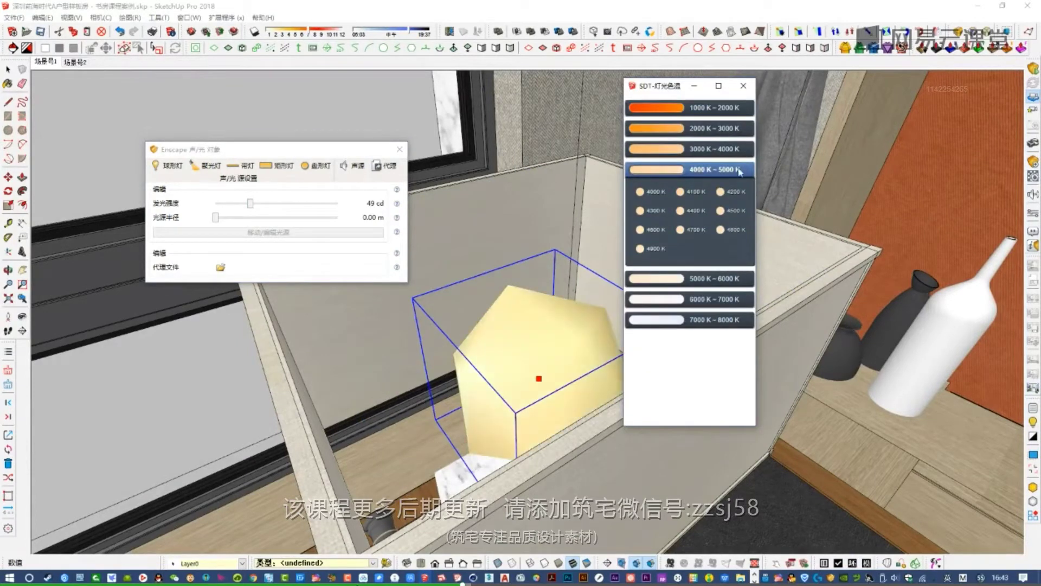
pyautogui.click(743, 86)
# - Close the Enscape light settings, scale the sphere light down and adjust its position inside the desk lamp's shade
pyautogui.click(406, 151)
pyautogui.press('s')
pyautogui.moveTo(559, 245); pyautogui.dragTo(548, 263)
pyautogui.press('m')
pyautogui.click(539, 379)
pyautogui.moveTo(560, 360); pyautogui.dragTo(581, 232, button='middle')
pyautogui.scroll(-1, 701, 326)
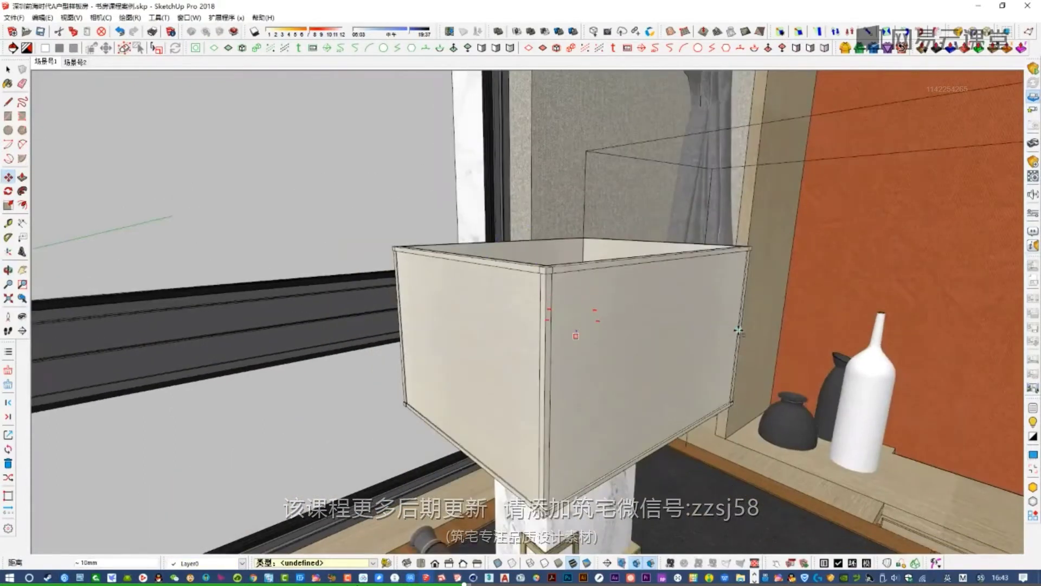
pyautogui.press('space')
pyautogui.scroll(-2, 658, 341)
pyautogui.moveTo(658, 342)
pyautogui.mouseDown(button='middle')
pyautogui.moveTo(699, 367)
pyautogui.moveTo(561, 327)
pyautogui.mouseUp(button='middle')
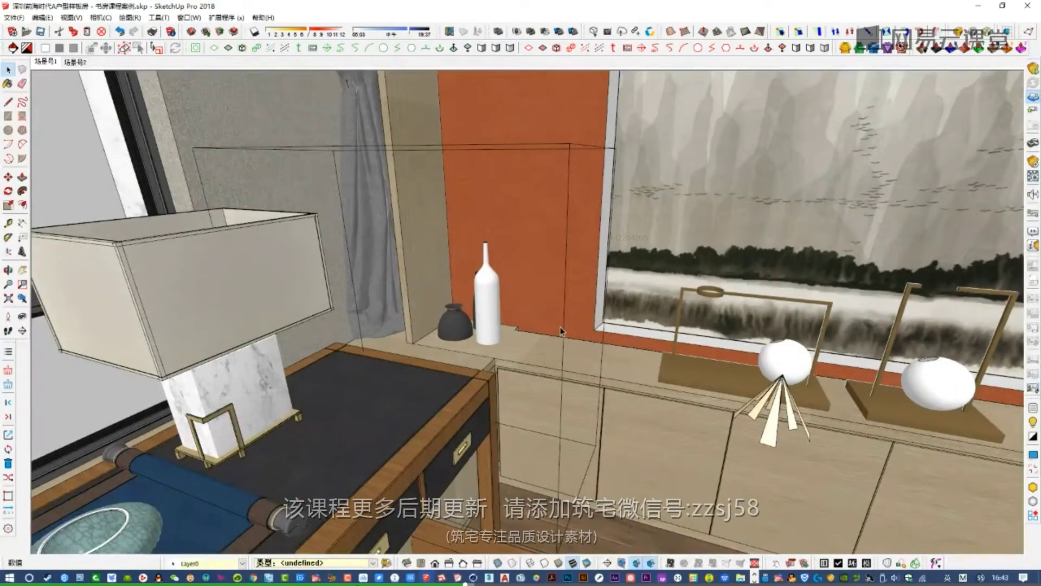
# - Copy the ring from the wider table lamp on the low cabinet to the neighbouring lamp
pyautogui.scroll(-3, 668, 358)
pyautogui.moveTo(668, 358)
pyautogui.keyDown('shift'); pyautogui.mouseDown(button='middle')
pyautogui.moveTo(450, 314)
pyautogui.moveTo(423, 361)
pyautogui.moveTo(506, 394)
pyautogui.moveTo(515, 170)
pyautogui.moveTo(379, 263)
pyautogui.moveTo(458, 285)
pyautogui.moveTo(532, 286)
pyautogui.moveTo(542, 224)
pyautogui.moveTo(593, 214)
pyautogui.moveTo(542, 102)
pyautogui.moveTo(551, 179)
pyautogui.mouseUp(button='middle'); pyautogui.keyUp('shift')
pyautogui.scroll(2, 426, 342)
pyautogui.scroll(-1, 532, 286)
pyautogui.scroll(-3, 542, 222)
pyautogui.scroll(4, 549, 367)
pyautogui.moveTo(548, 367)
pyautogui.mouseDown(button='middle')
pyautogui.moveTo(483, 453)
pyautogui.moveTo(494, 461)
pyautogui.mouseUp(button='middle')
pyautogui.scroll(6, 321, 317)
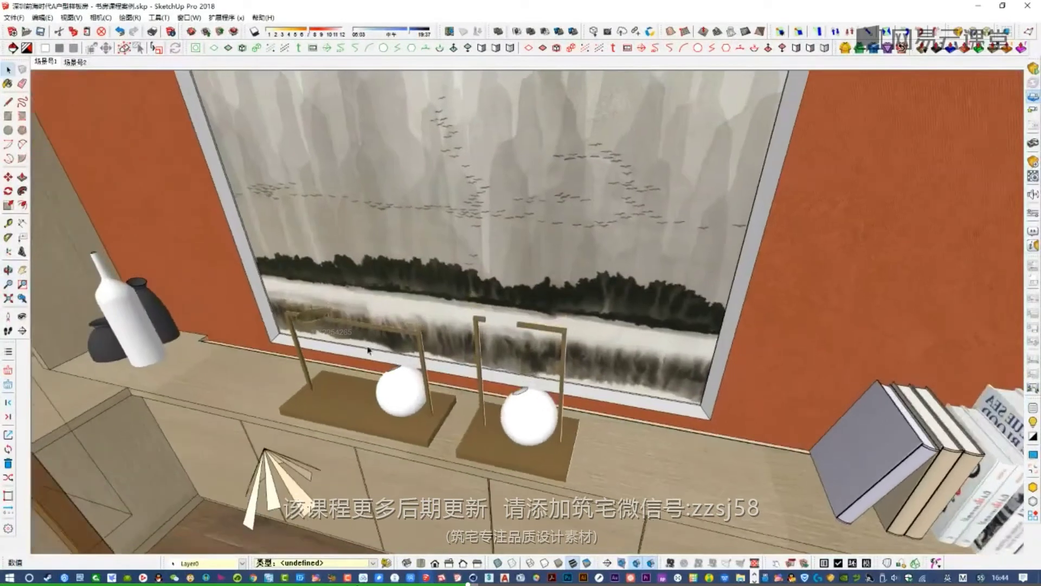
pyautogui.doubleClick(321, 317)
pyautogui.click(321, 317)
pyautogui.scroll(-8, 401, 319)
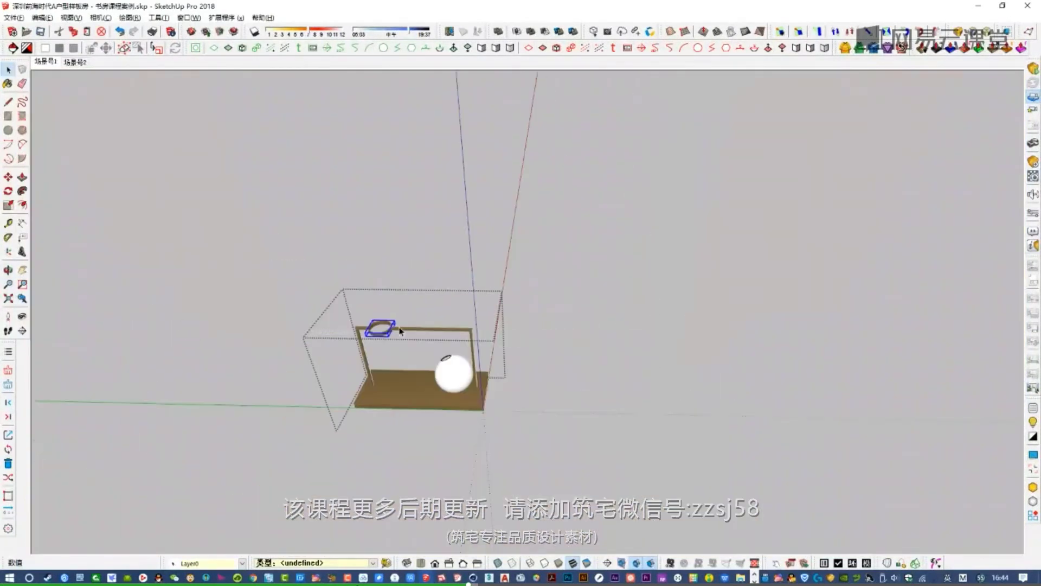
pyautogui.click(522, 300)
pyautogui.scroll(7, 521, 324)
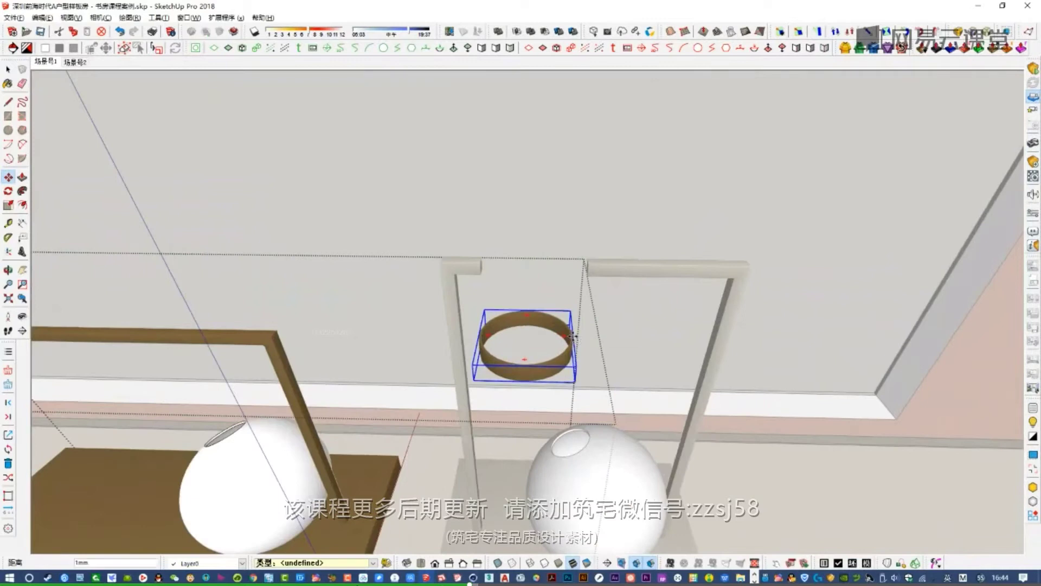
# - Fit the copied ring into the gap in the narrower lamp frame's upper bar
pyautogui.click(573, 337)
pyautogui.click(586, 265)
pyautogui.scroll(3, 549, 258)
pyautogui.moveTo(559, 293); pyautogui.dragTo(606, 271, button='middle')
pyautogui.click(598, 270)
pyautogui.click(616, 287)
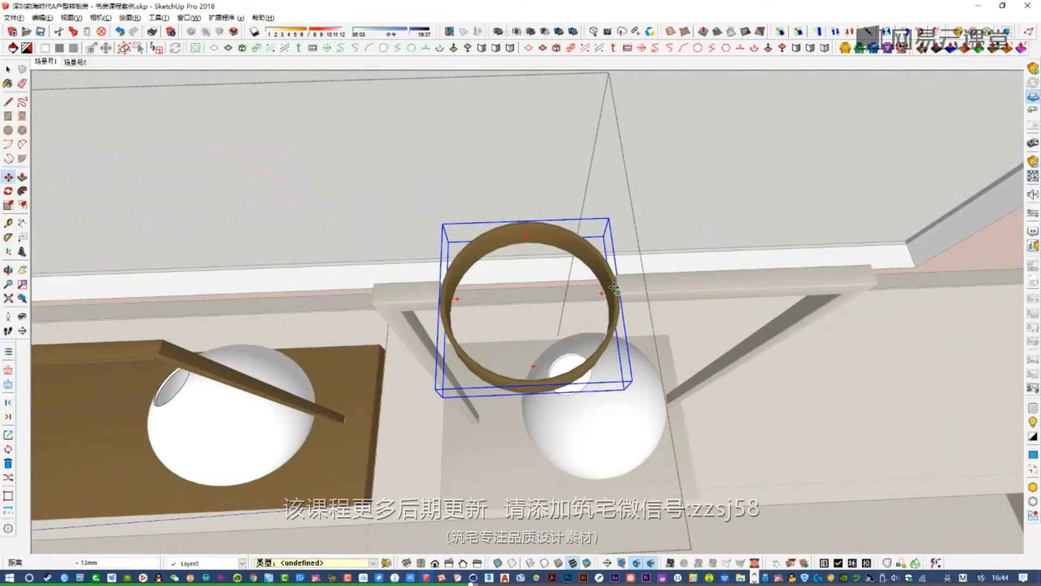
pyautogui.press('space')
pyautogui.moveTo(616, 290); pyautogui.dragTo(635, 277, button='middle')
# - Cut the copied ring, paste it in place inside the narrower lamp's group and leave the group
pyautogui.hotkey('ctrl', 'x')
pyautogui.click(638, 283)
pyautogui.doubleClick(641, 287)
pyautogui.hotkey('ctrl', 'shift', 'v')
pyautogui.scroll(-3, 493, 192)
pyautogui.click(564, 191)
pyautogui.scroll(-10, 564, 191)
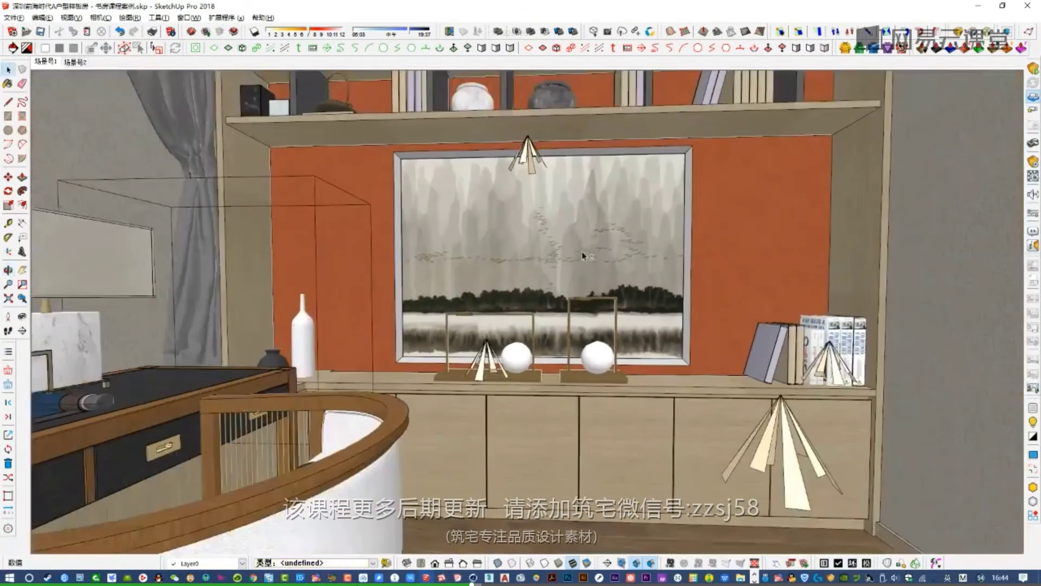
# - Place an upward-facing Enscape rectangular light above the vases, where the orange wall meets the cabinet's side panel
pyautogui.scroll(-2, 582, 253)
pyautogui.keyDown('shift'); pyautogui.moveTo(582, 253); pyautogui.dragTo(472, 374, button='middle'); pyautogui.keyUp('shift')
pyautogui.scroll(3, 472, 374)
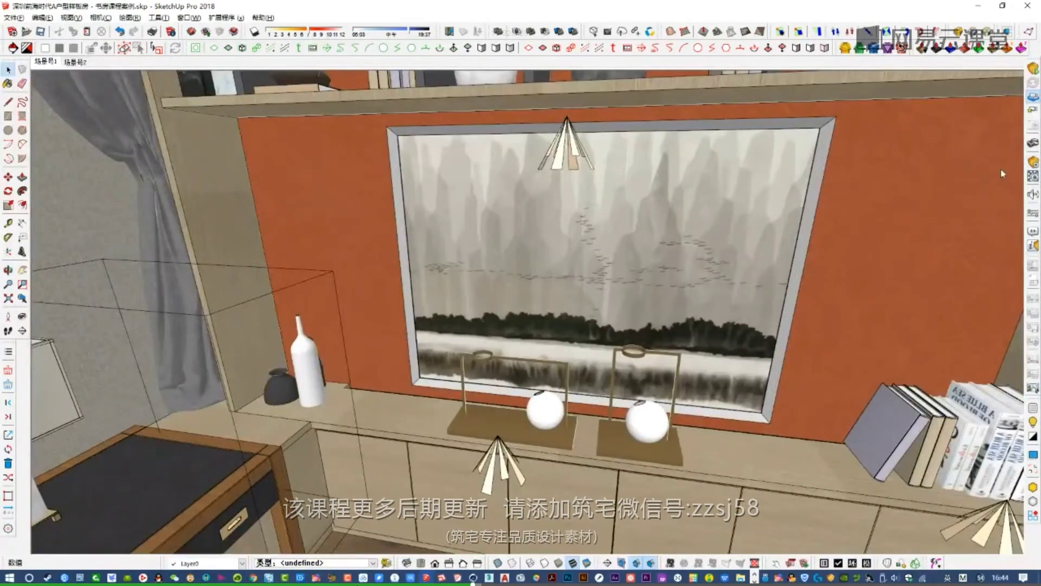
pyautogui.click(1033, 161)
pyautogui.click(117, 39)
pyautogui.scroll(6, 360, 400)
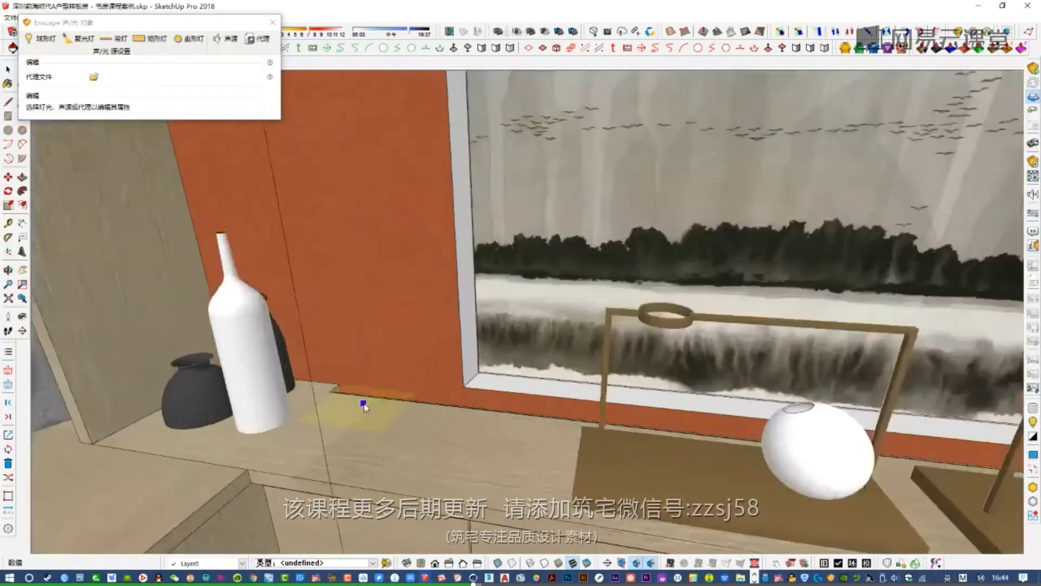
pyautogui.scroll(-2, 546, 336)
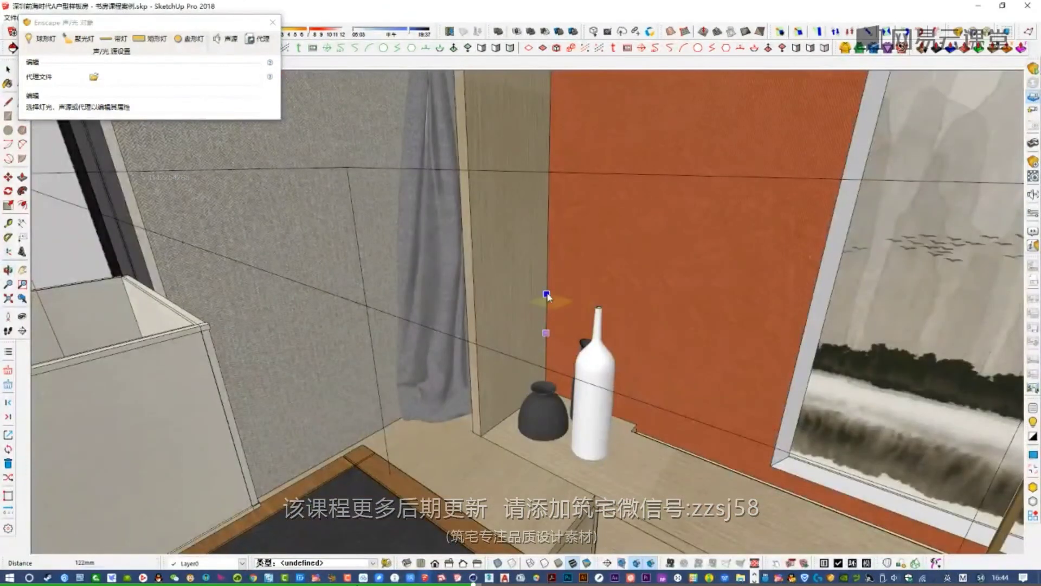
pyautogui.click(548, 239)
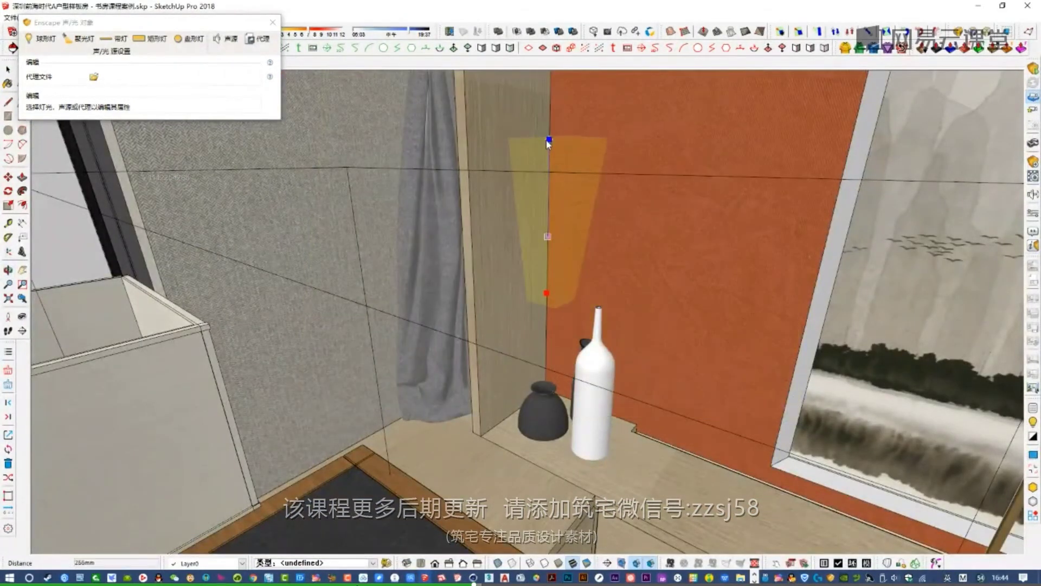
pyautogui.click(547, 140)
# - Move the rectangular light down to the low cabinet's top, against the orange wall beside the vases
pyautogui.moveTo(553, 274); pyautogui.dragTo(570, 307, button='middle')
pyautogui.scroll(3, 553, 296)
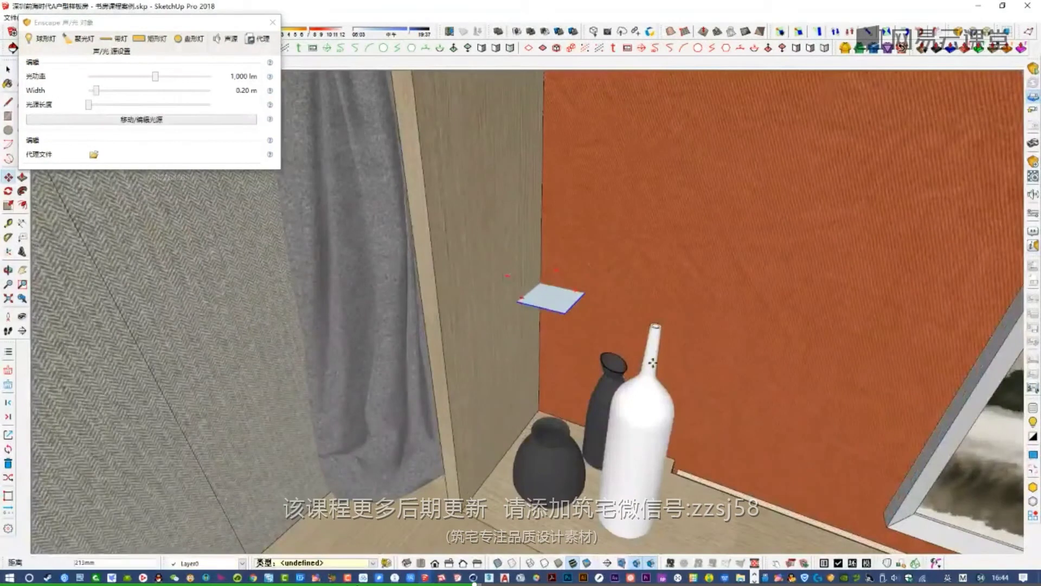
pyautogui.scroll(10, 652, 362)
pyautogui.scroll(-10, 625, 407)
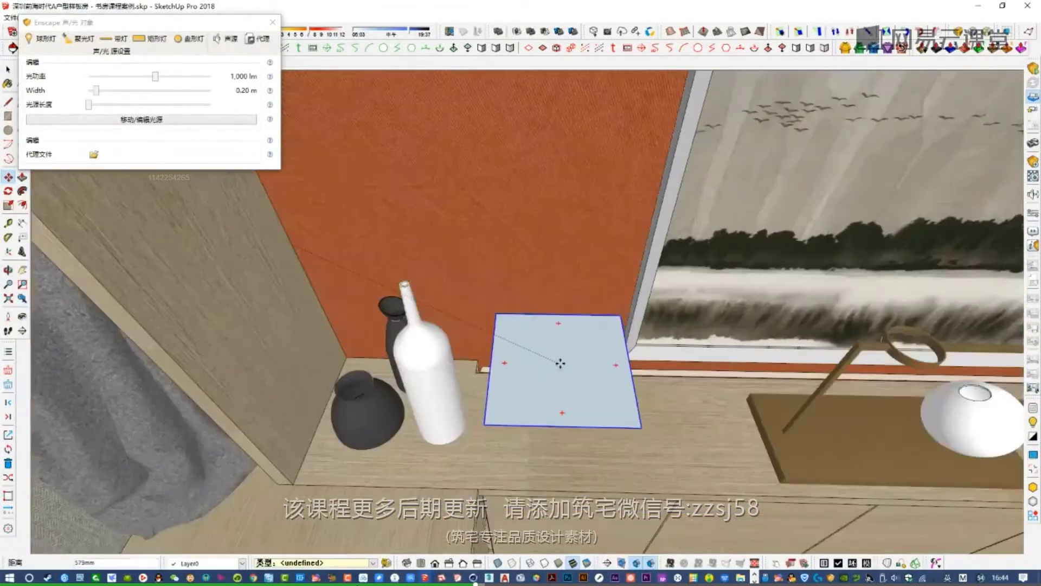
pyautogui.scroll(-5, 560, 363)
pyautogui.scroll(5, 568, 387)
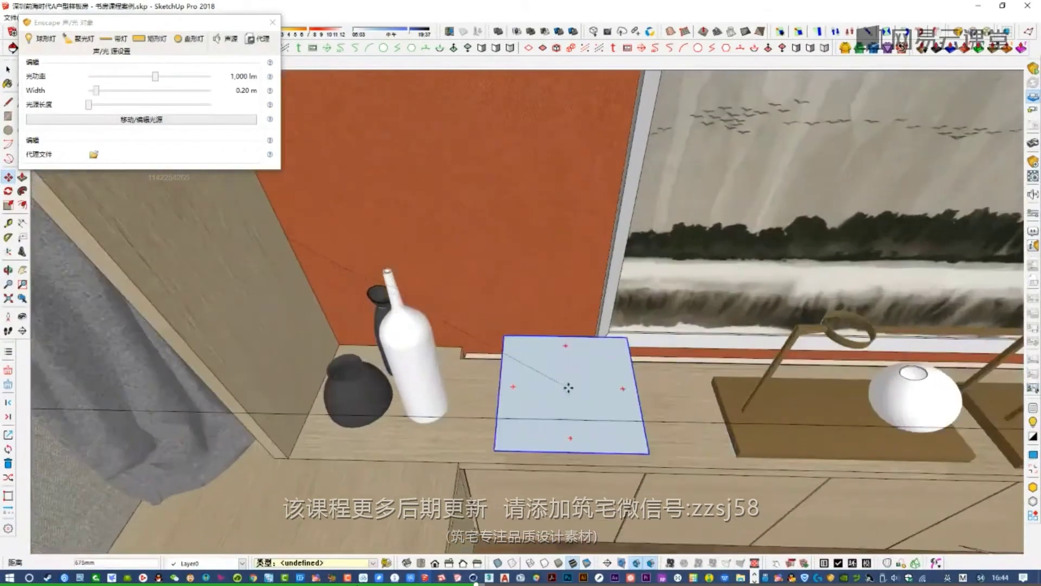
pyautogui.scroll(6, 568, 387)
pyautogui.scroll(-2, 553, 335)
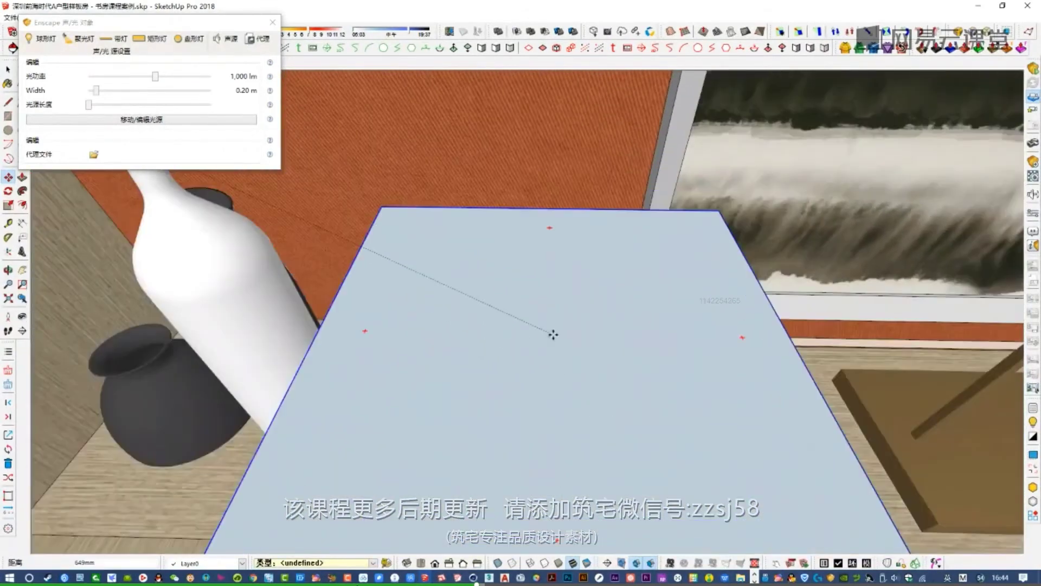
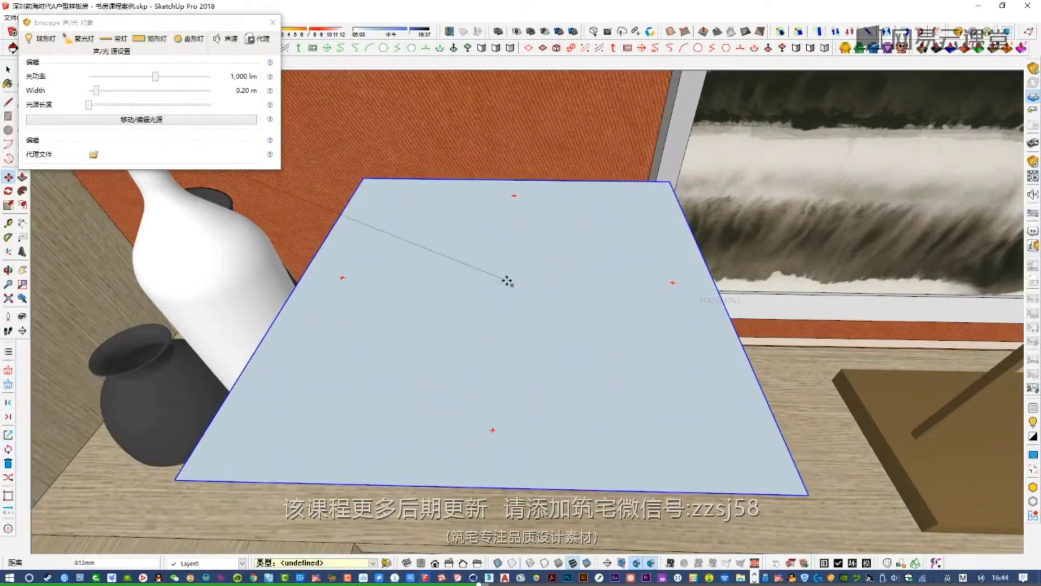
pyautogui.press('x')
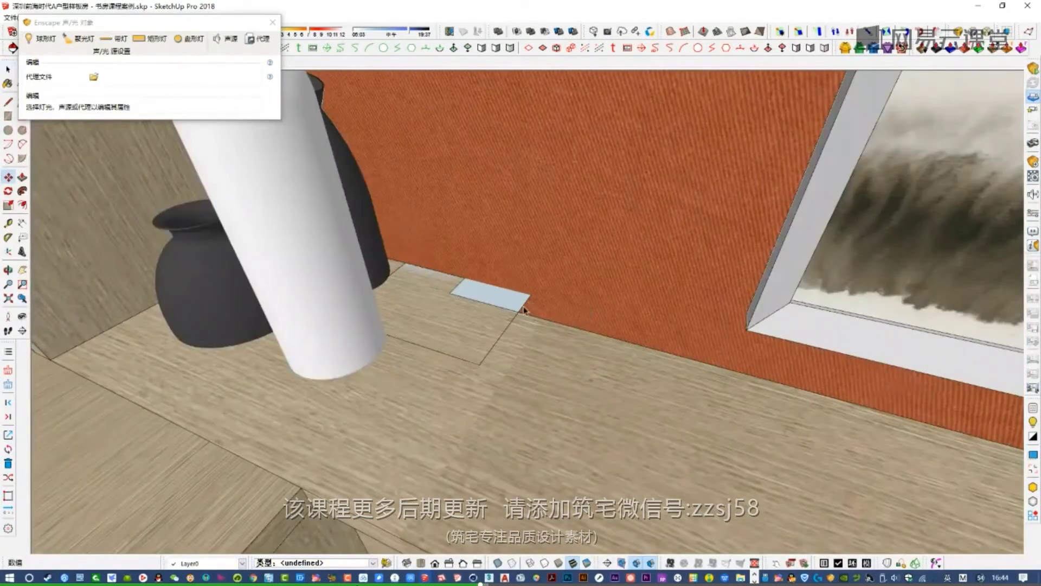
# - Slide the rectangular light along the orange wall, past the notch in the cabinet top towards the painting
pyautogui.press('space')
pyautogui.click(516, 303)
pyautogui.press('m')
pyautogui.click(515, 301)
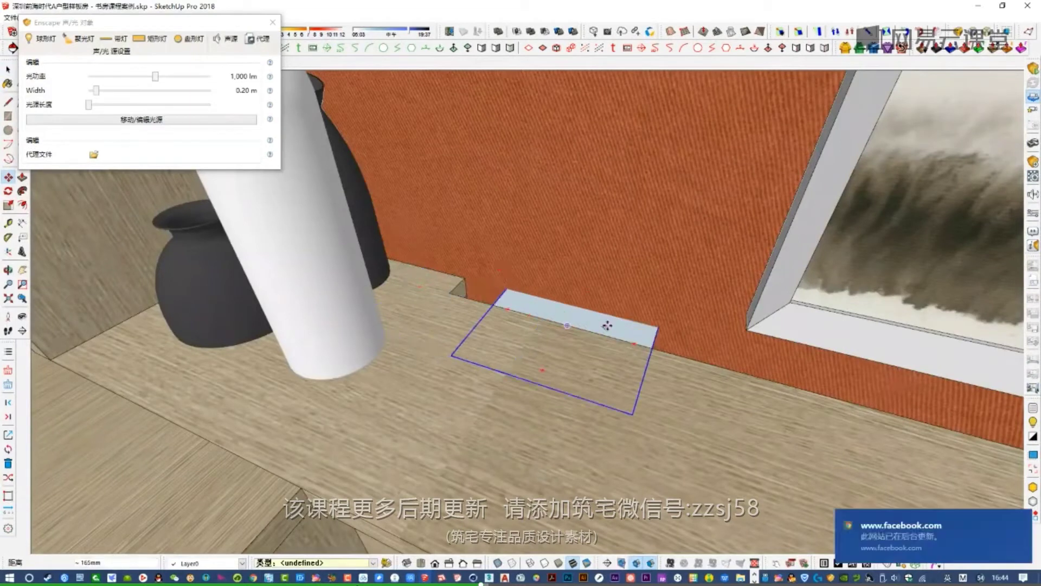
pyautogui.click(599, 339)
pyautogui.press('space')
# - Edit the rectangular light and narrow it to a strip filling the gap between cabinet top and orange wall
pyautogui.scroll(5, 543, 355)
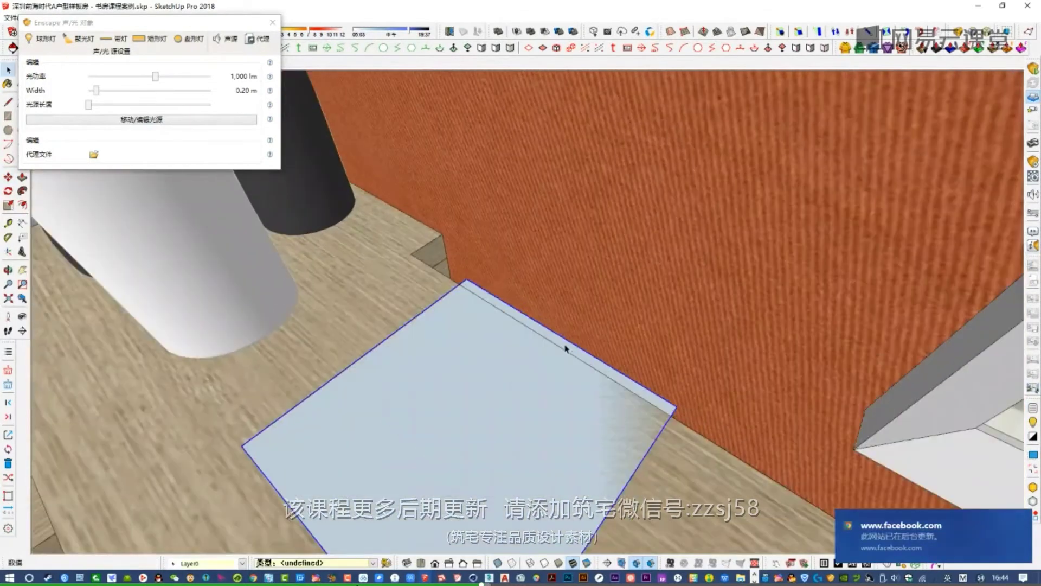
pyautogui.doubleClick(565, 347)
pyautogui.moveTo(559, 333)
pyautogui.mouseDown()
pyautogui.moveTo(587, 316)
pyautogui.moveTo(578, 330)
pyautogui.mouseUp()
pyautogui.scroll(-6, 577, 329)
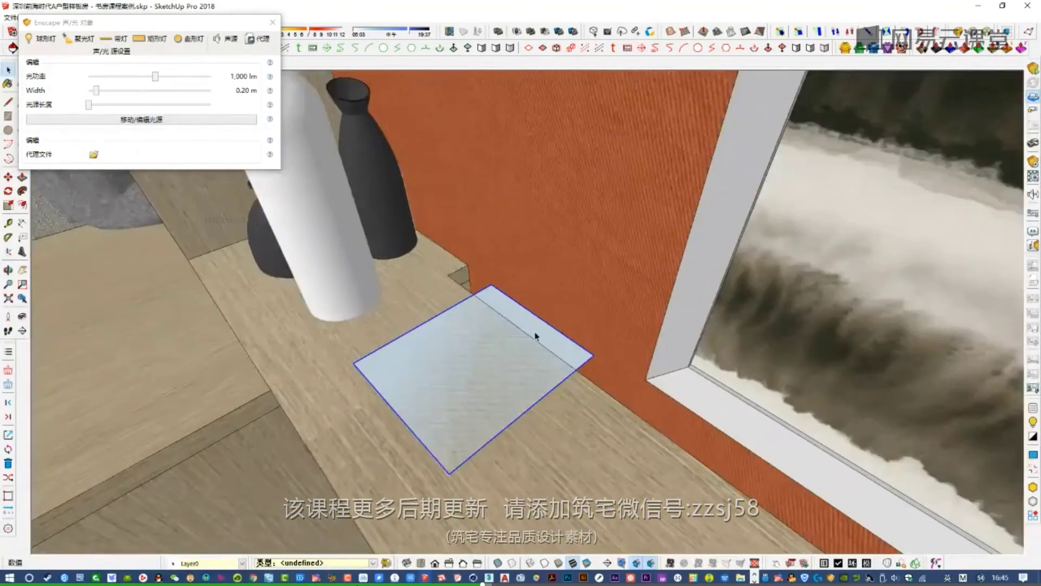
pyautogui.doubleClick(536, 336)
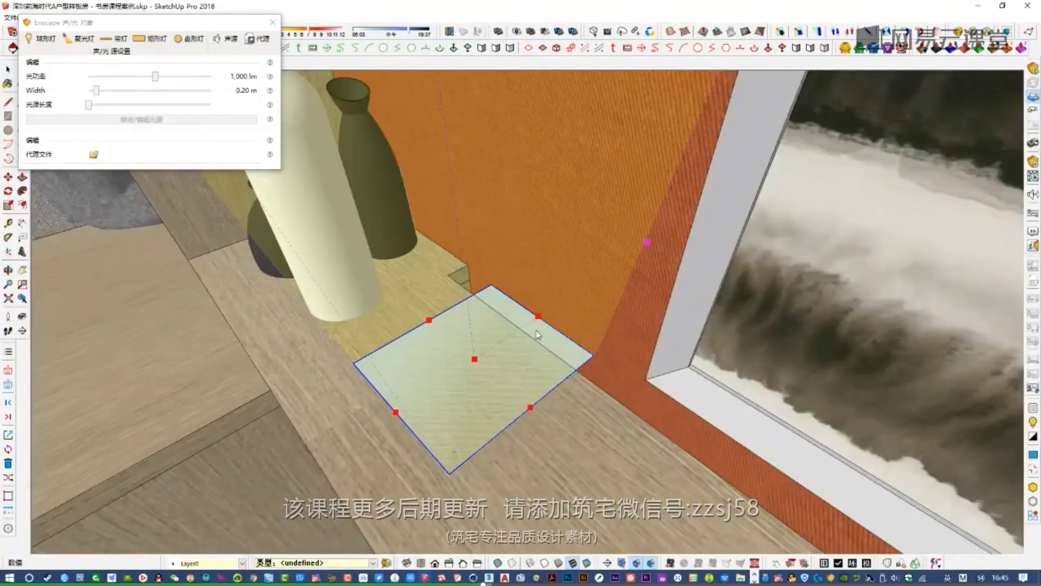
pyautogui.moveTo(541, 319)
pyautogui.mouseDown()
pyautogui.moveTo(493, 350)
pyautogui.moveTo(554, 332)
pyautogui.moveTo(520, 328)
pyautogui.moveTo(541, 323)
pyautogui.mouseUp()
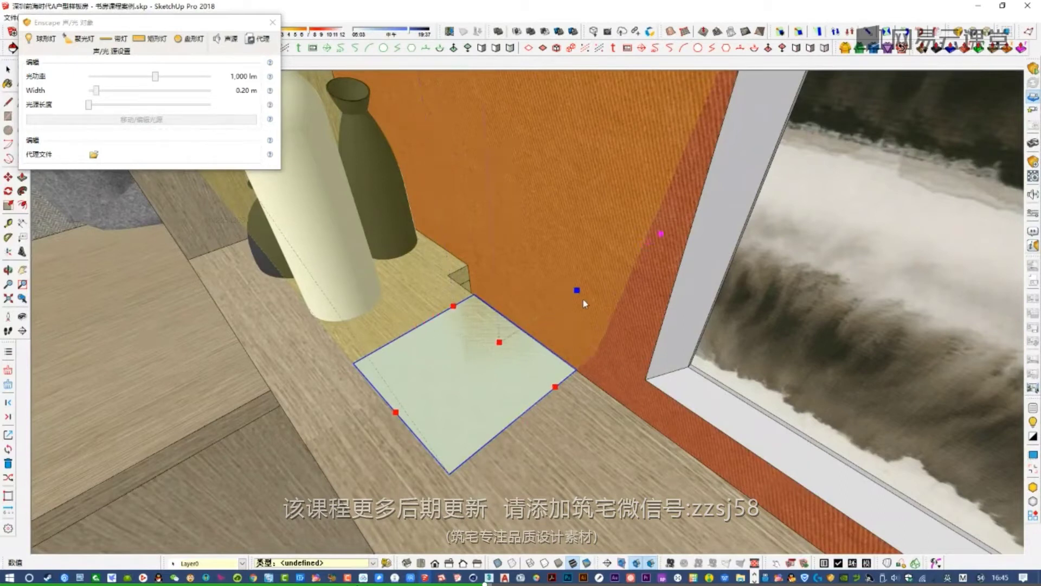
pyautogui.click(541, 322)
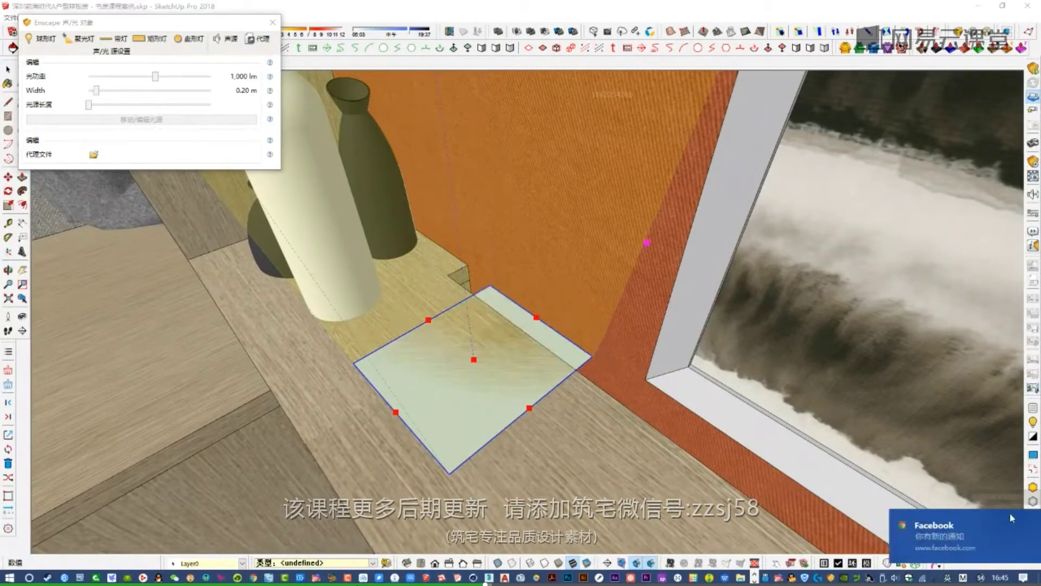
pyautogui.click(1011, 516)
pyautogui.click(396, 413)
pyautogui.scroll(2, 499, 350)
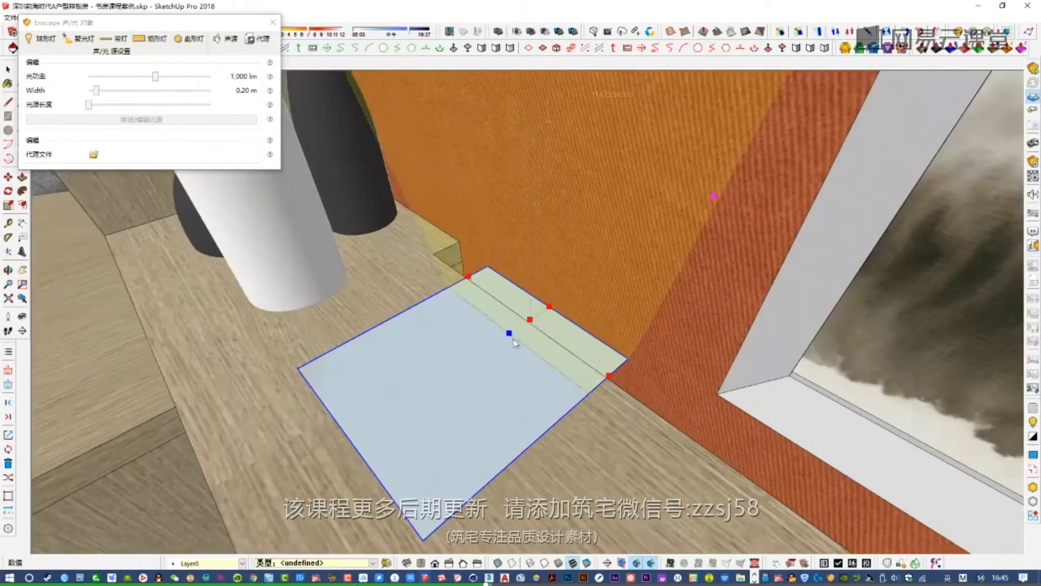
pyautogui.click(530, 319)
# - Apply a warm colour temperature from the 3000 K – 4000 K range to the strip-shaped rectangular light
pyautogui.click(1033, 454)
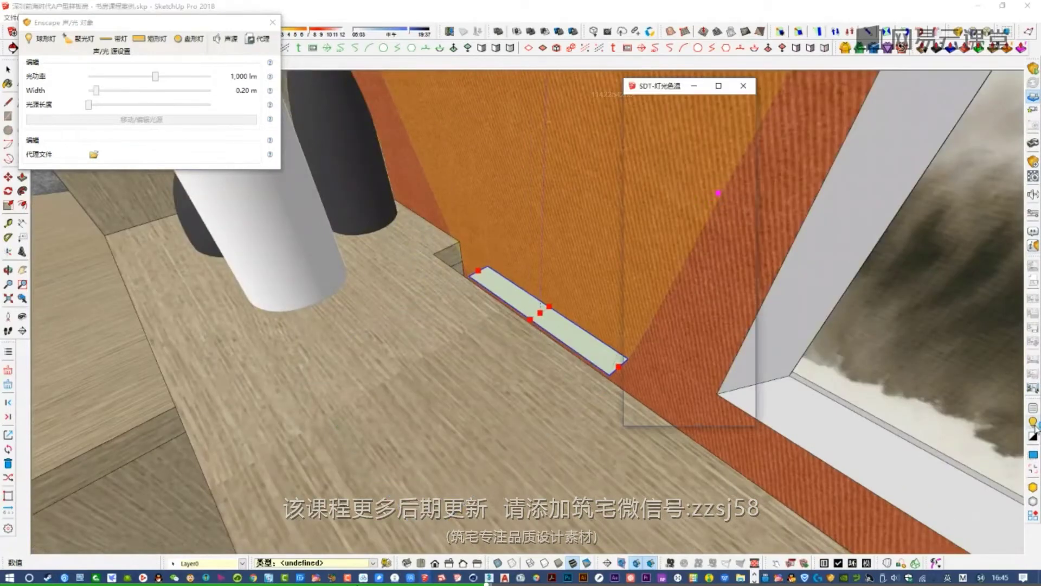
pyautogui.click(713, 239)
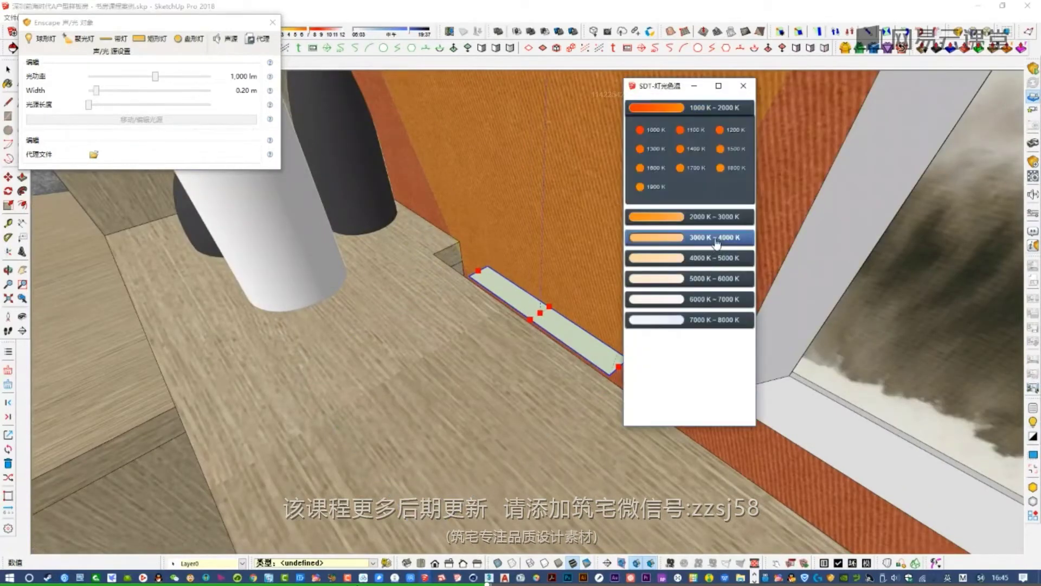
pyautogui.click(697, 210)
pyautogui.click(744, 86)
pyautogui.scroll(5, 482, 286)
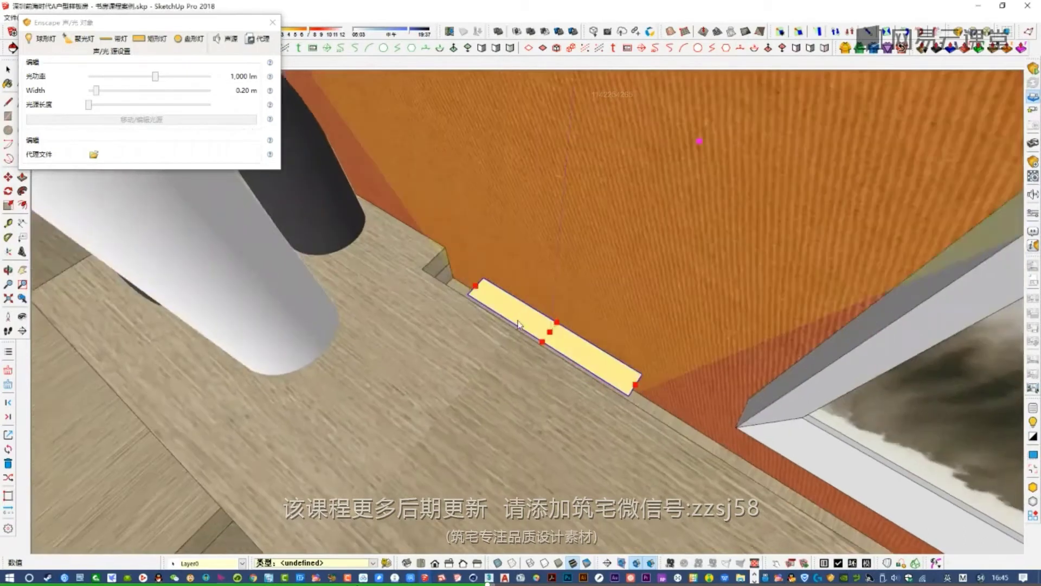
# - Lengthen the rectangular light strip to about 2.53 m so it fills the gap behind the low cabinet end to end
pyautogui.moveTo(480, 282); pyautogui.dragTo(431, 243)
pyautogui.moveTo(431, 247); pyautogui.dragTo(479, 343, button='middle')
pyautogui.moveTo(497, 346); pyautogui.dragTo(668, 184)
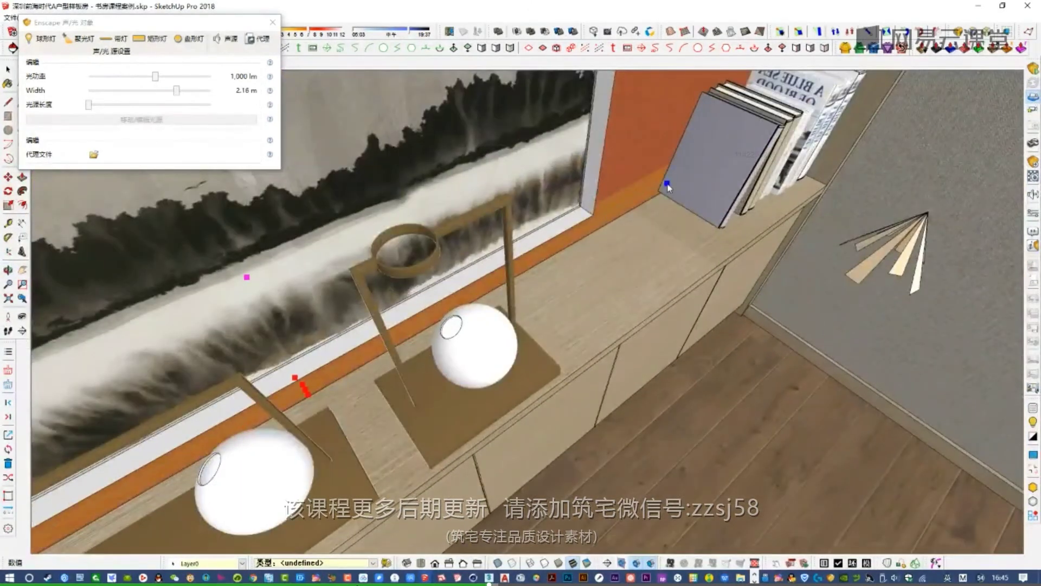
pyautogui.moveTo(670, 186); pyautogui.dragTo(611, 282, button='middle')
pyautogui.click(669, 196)
pyautogui.moveTo(669, 196); pyautogui.dragTo(839, 270, button='middle')
pyautogui.press('space')
pyautogui.scroll(2, 193, 226)
pyautogui.scroll(4, 214, 274)
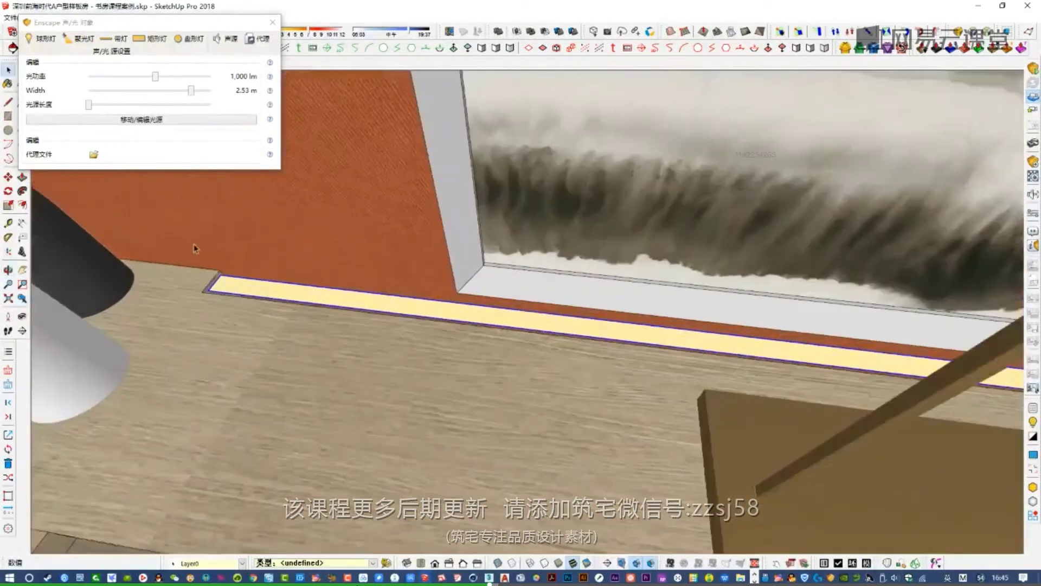
# - Rotate the strip light 20° about its long axis, pivoting at the notch in the cabinet top
pyautogui.press('q')
pyautogui.click(237, 321)
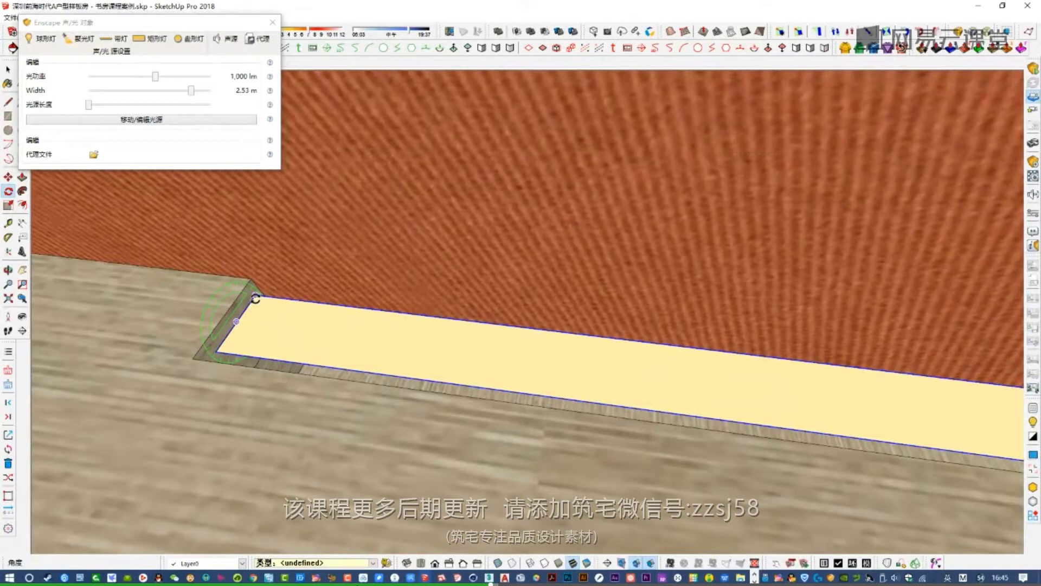
pyautogui.click(255, 297)
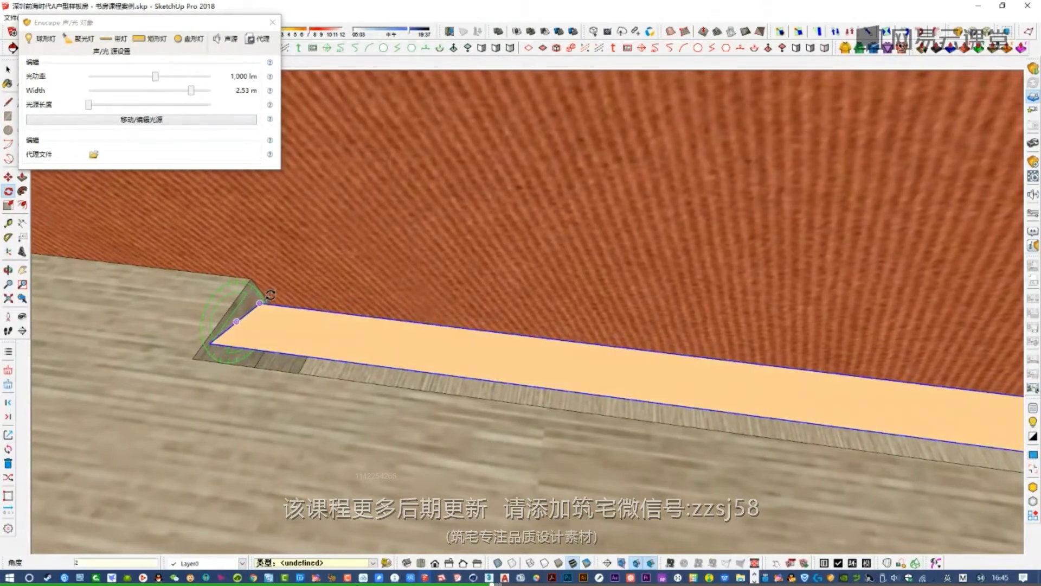
pyautogui.write('0')
# - Raise the cabinet strip light's luminous power slightly and close the light settings
pyautogui.scroll(-2, 372, 324)
pyautogui.keyDown('shift'); pyautogui.moveTo(367, 327); pyautogui.dragTo(205, 306, button='middle'); pyautogui.keyUp('shift')
pyautogui.moveTo(158, 80); pyautogui.dragTo(168, 81)
pyautogui.click(272, 22)
# - Lower the tilted strip light into the gap between the cabinet top and the orange wall
pyautogui.scroll(-3, 434, 266)
pyautogui.moveTo(434, 266)
pyautogui.mouseDown(button='middle')
pyautogui.moveTo(500, 234)
pyautogui.moveTo(477, 213)
pyautogui.moveTo(443, 345)
pyautogui.mouseUp(button='middle')
pyautogui.scroll(-4, 477, 214)
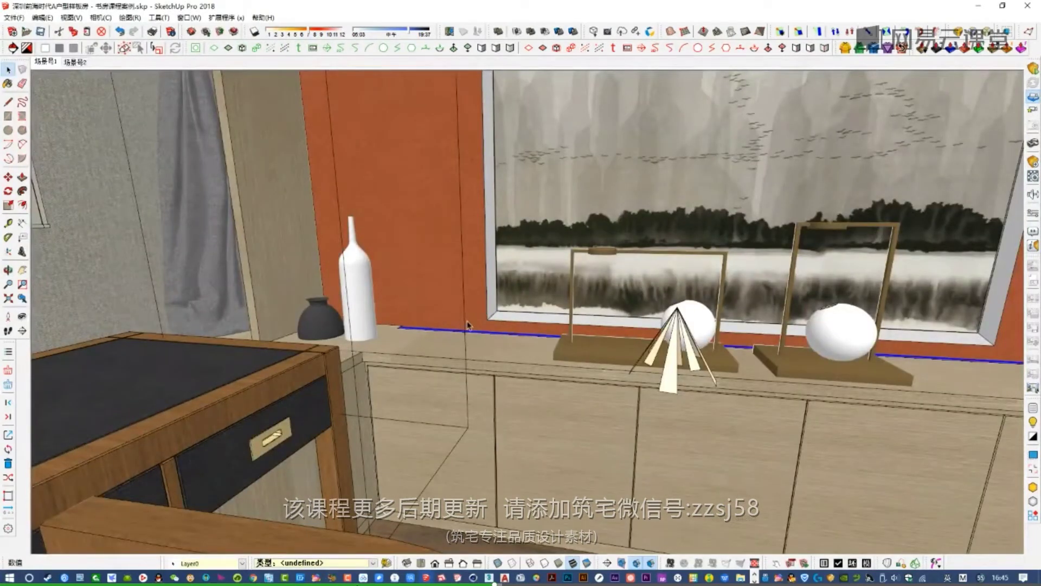
pyautogui.scroll(10, 467, 324)
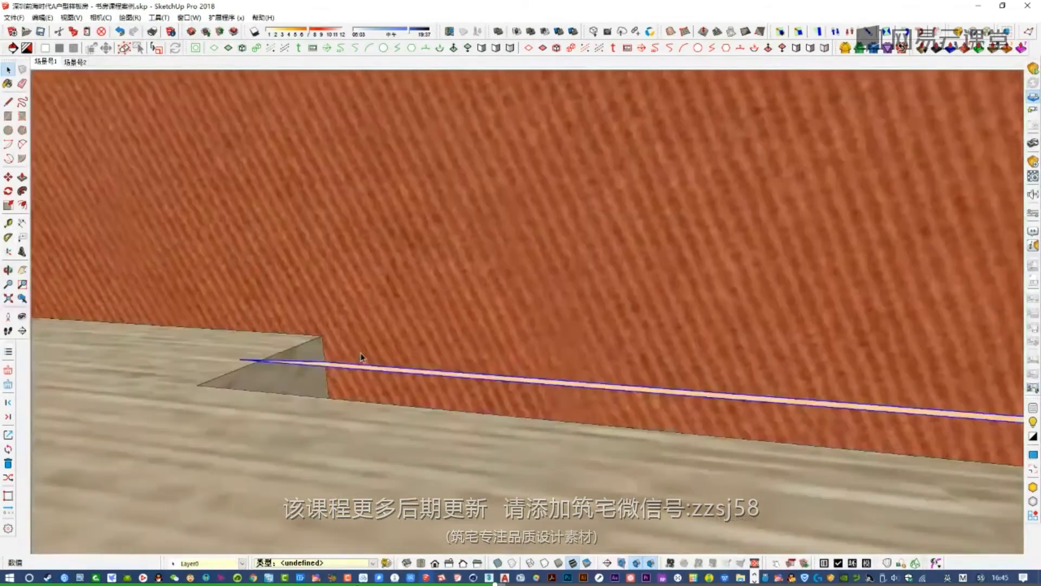
pyautogui.moveTo(362, 357); pyautogui.dragTo(258, 345, button='middle')
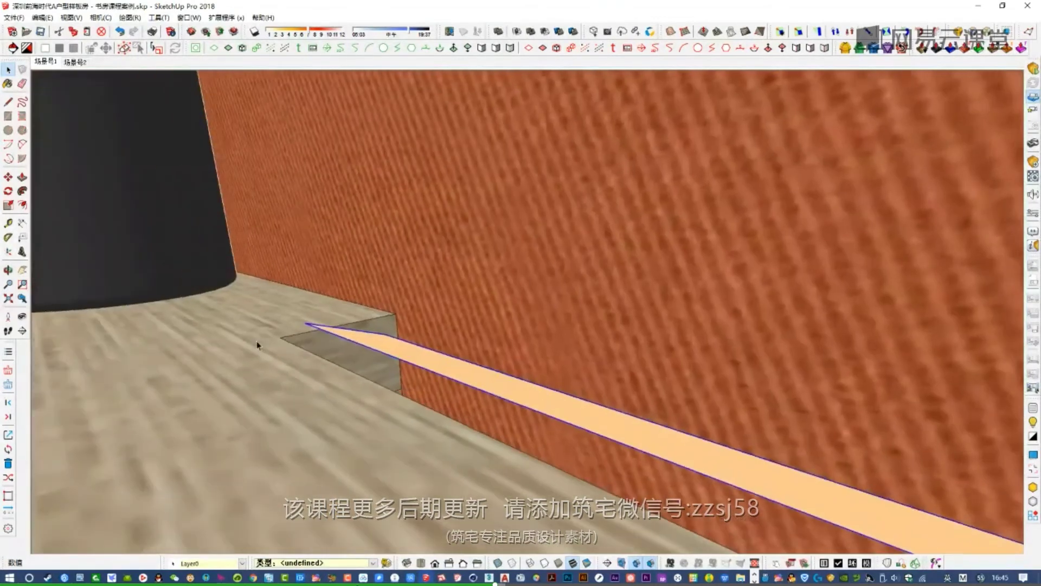
pyautogui.click(305, 322)
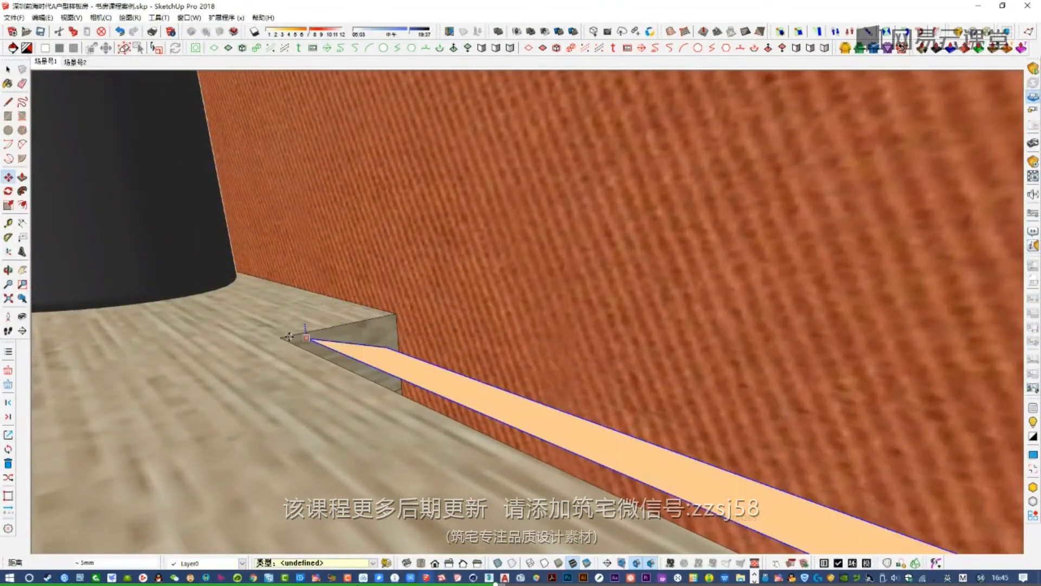
pyautogui.moveTo(282, 337)
pyautogui.mouseDown(button='middle')
pyautogui.moveTo(365, 353)
pyautogui.moveTo(360, 341)
pyautogui.moveTo(451, 400)
pyautogui.moveTo(457, 342)
pyautogui.mouseUp(button='middle')
pyautogui.press('space')
# - Isolate the ceiling group for editing, with the rest of the model hidden
pyautogui.scroll(-4, 435, 430)
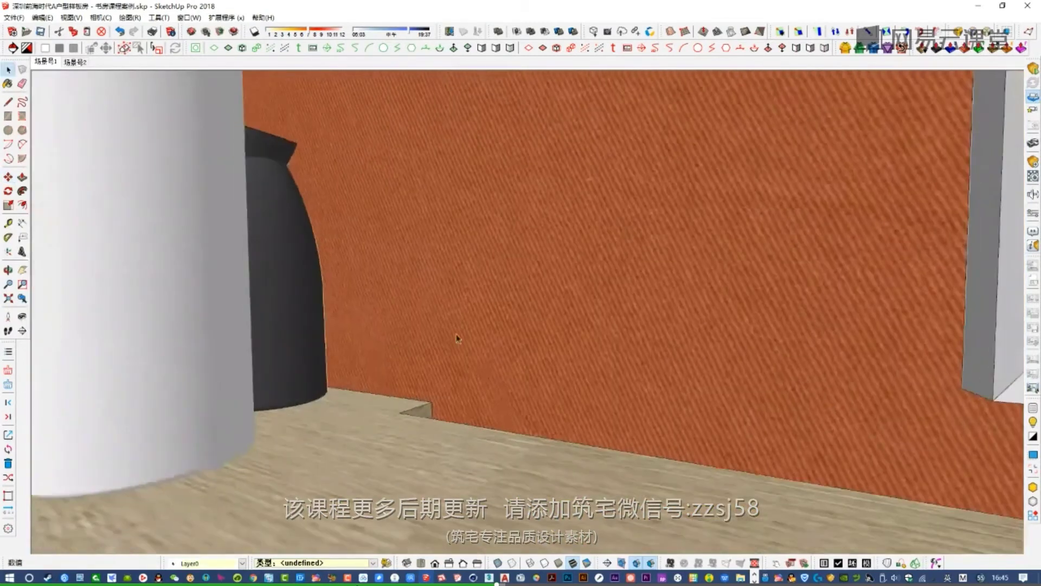
pyautogui.scroll(-5, 461, 398)
pyautogui.moveTo(492, 434)
pyautogui.mouseDown(button='middle')
pyautogui.moveTo(505, 335)
pyautogui.moveTo(437, 320)
pyautogui.mouseUp(button='middle')
pyautogui.scroll(-10, 490, 355)
pyautogui.rightClick(529, 392)
pyautogui.press('e')
pyautogui.rightClick(521, 376)
pyautogui.click(543, 348)
pyautogui.moveTo(509, 369); pyautogui.dragTo(518, 317, button='middle')
pyautogui.scroll(5, 518, 318)
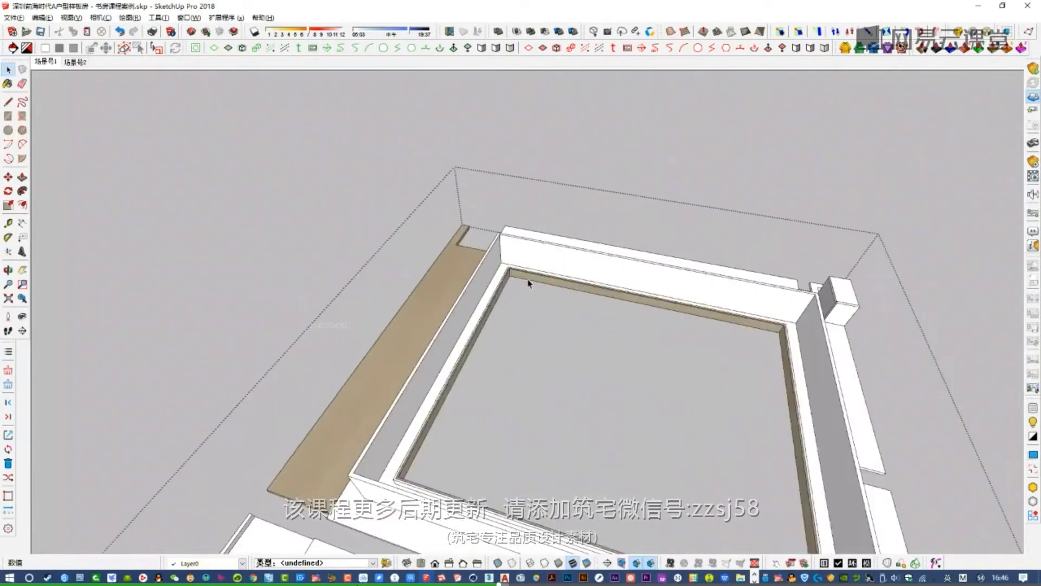
pyautogui.moveTo(632, 285); pyautogui.dragTo(944, 144, button='middle')
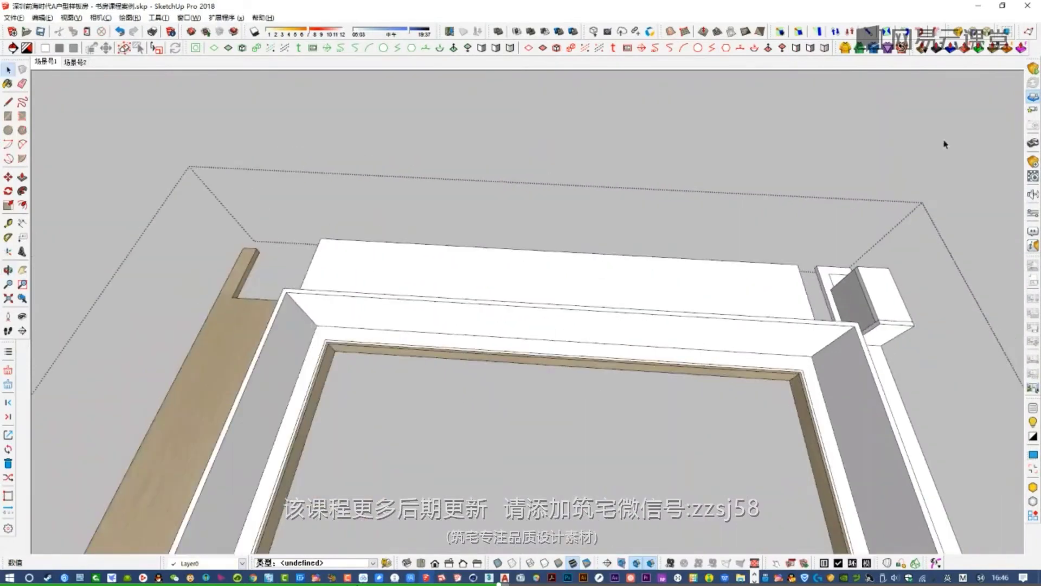
# - Place a new Enscape rectangular light at the ceiling cove's corner and move it to the middle of the adjoining ledge
pyautogui.click(1033, 162)
pyautogui.scroll(2, 321, 324)
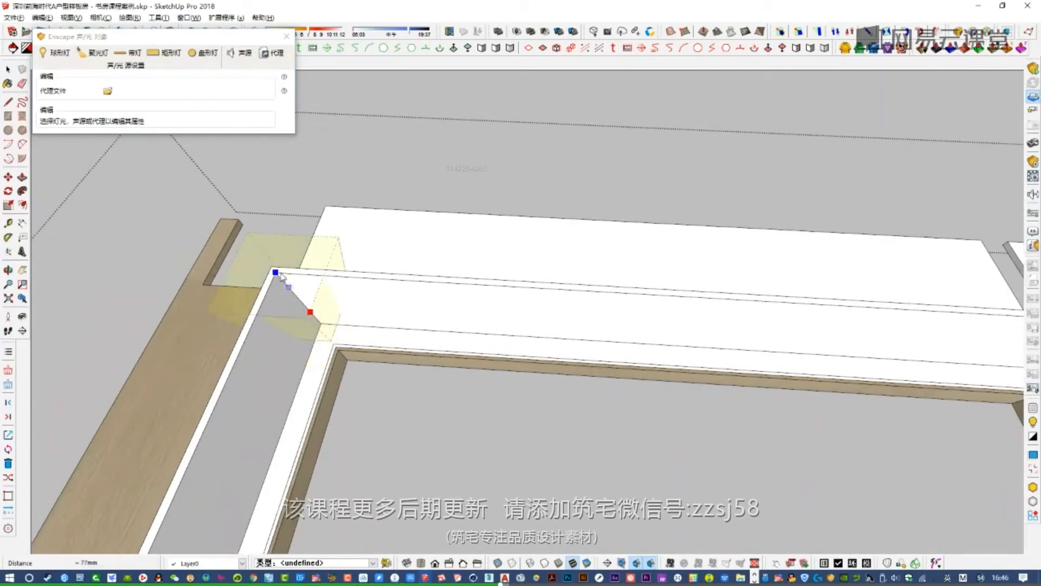
pyautogui.click(280, 276)
pyautogui.scroll(2, 309, 311)
pyautogui.press('m')
pyautogui.click(310, 311)
pyautogui.moveTo(502, 362); pyautogui.dragTo(386, 328, button='middle')
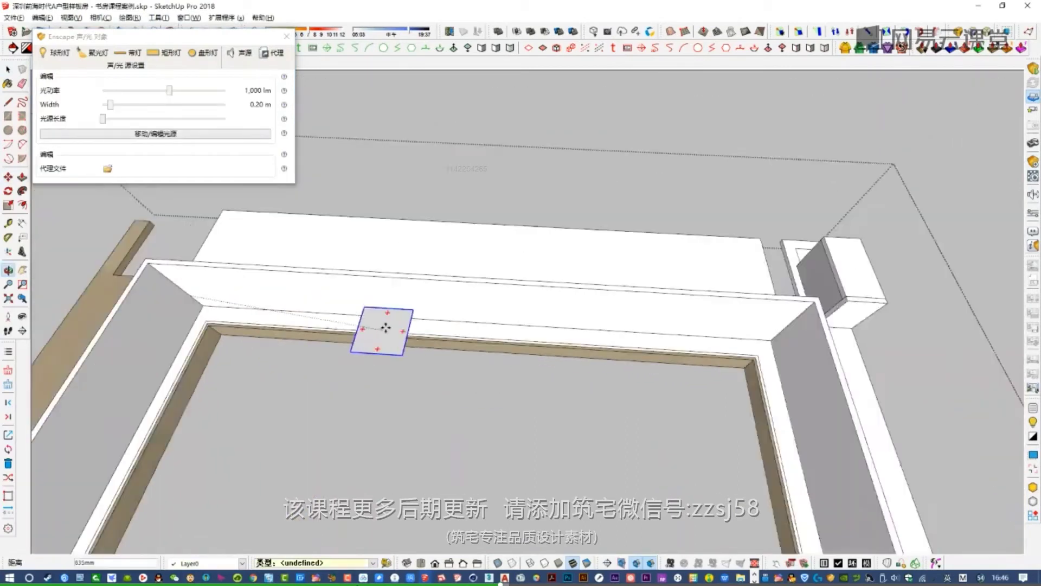
pyautogui.scroll(-2, 385, 327)
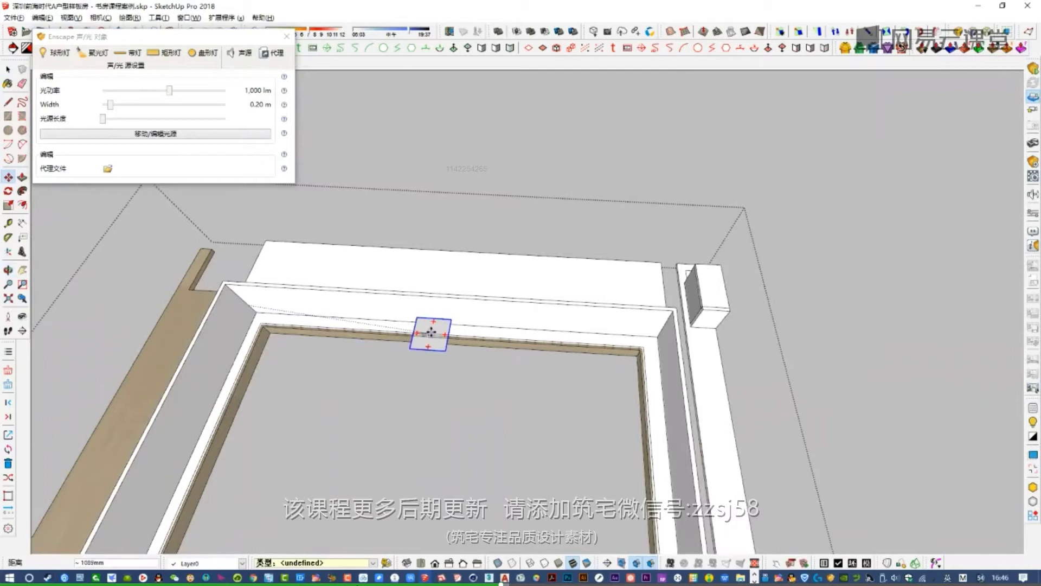
pyautogui.click(447, 334)
# - Edit the cove's rectangular light and narrow it from both sides to fit the width of the ledge
pyautogui.scroll(4, 476, 339)
pyautogui.press('space')
pyautogui.doubleClick(442, 330)
pyautogui.moveTo(451, 298); pyautogui.dragTo(412, 261, button='middle')
pyautogui.scroll(2, 394, 230)
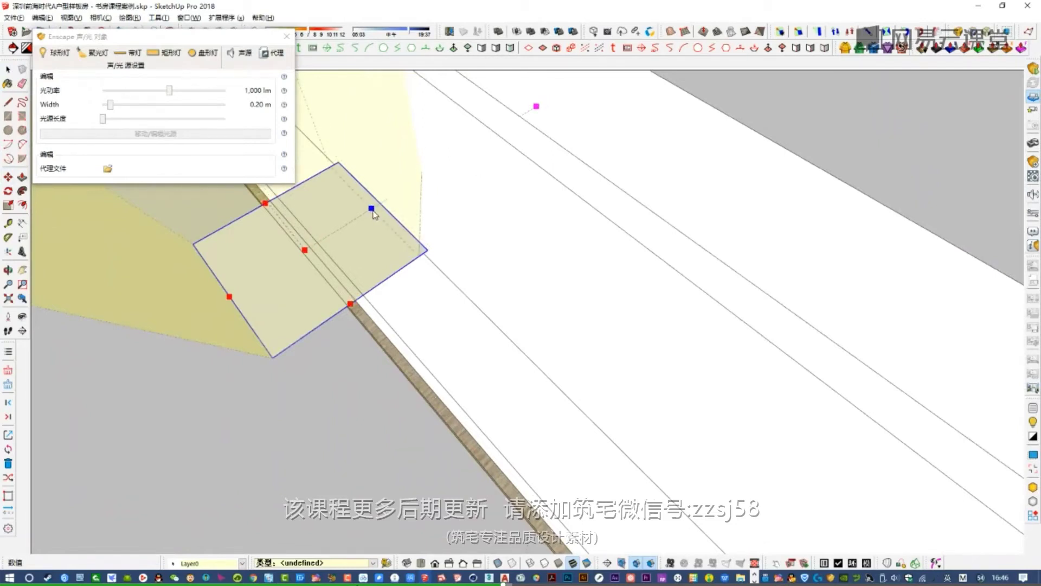
pyautogui.moveTo(373, 210); pyautogui.dragTo(411, 245)
pyautogui.moveTo(229, 297); pyautogui.dragTo(330, 251)
pyautogui.moveTo(488, 282); pyautogui.dragTo(577, 287, button='middle')
pyautogui.scroll(-6, 577, 288)
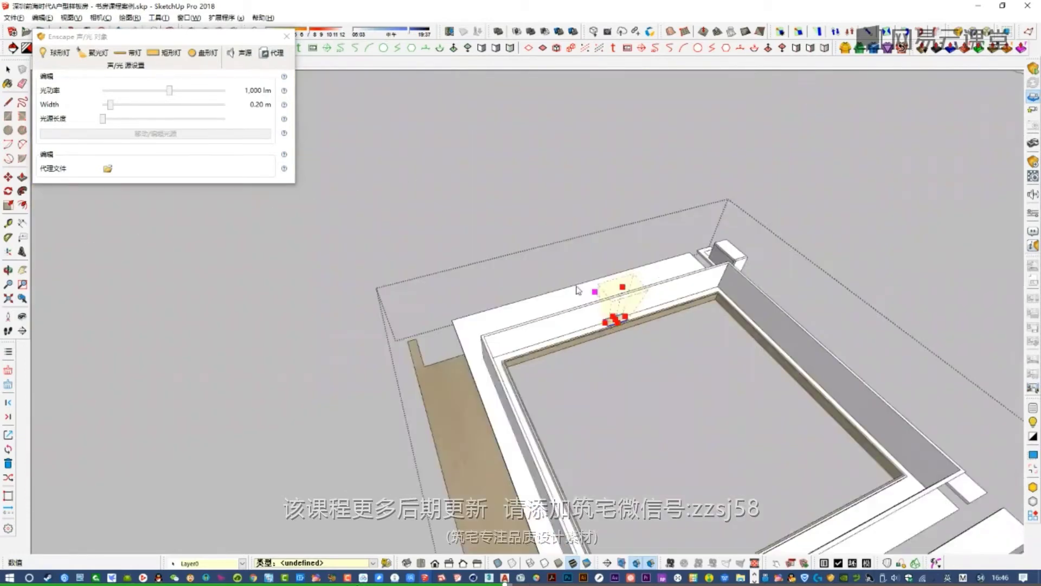
# - Set the cove light's luminous power to 4,294 lm and apply a colour temperature from the 3000 K – 4000 K range
pyautogui.scroll(8, 579, 290)
pyautogui.moveTo(505, 344); pyautogui.dragTo(634, 291, button='middle')
pyautogui.moveTo(170, 92); pyautogui.dragTo(186, 94)
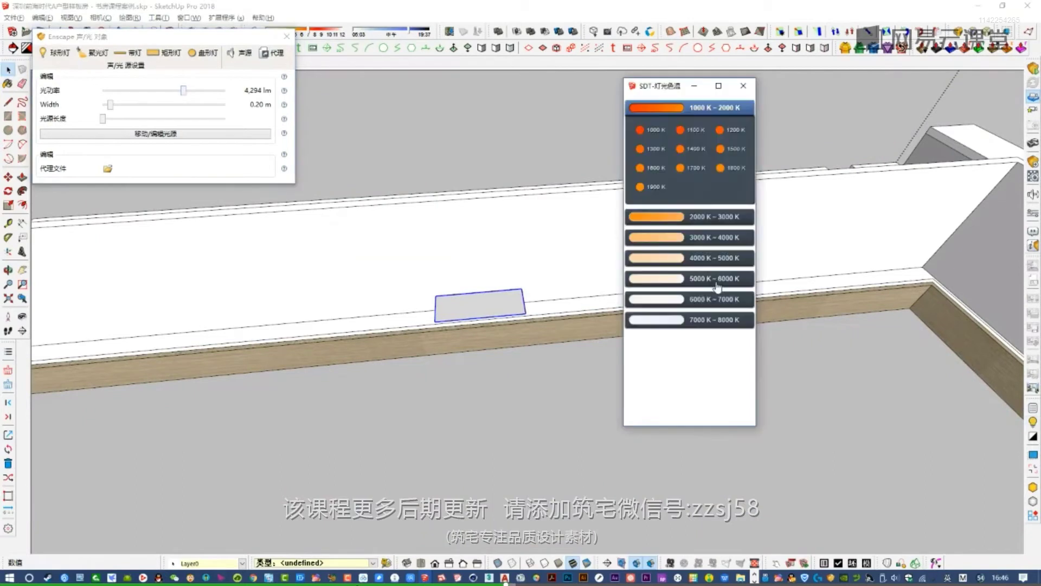
pyautogui.click(708, 264)
pyautogui.click(710, 160)
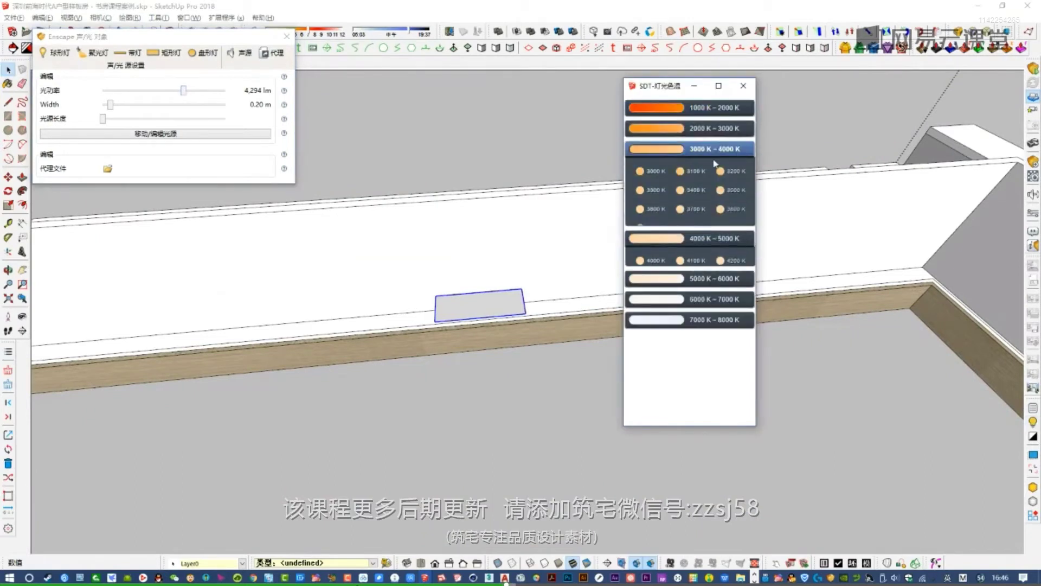
pyautogui.click(655, 233)
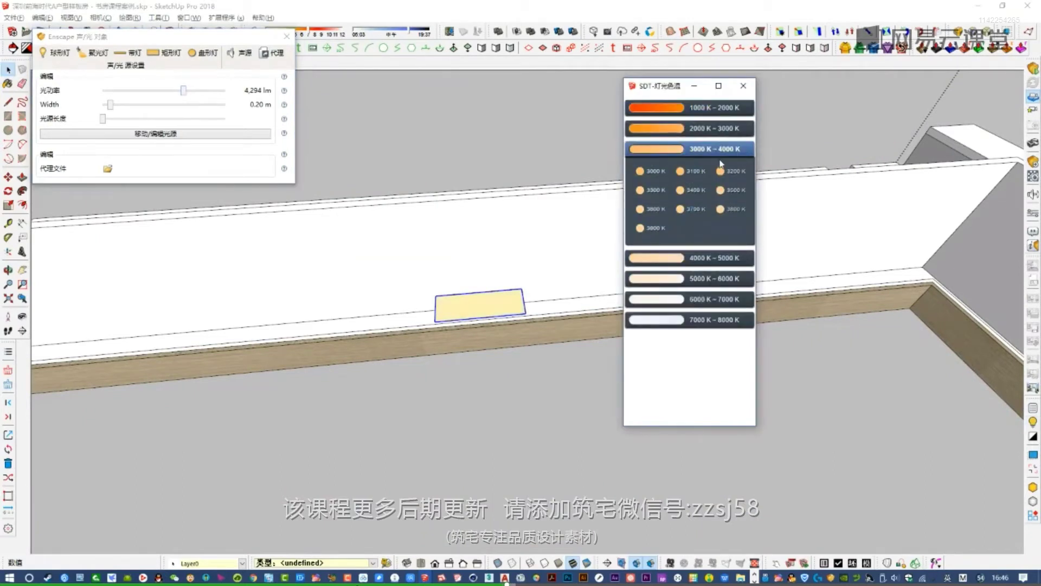
pyautogui.click(743, 86)
# - Stretch the cove light towards both corners to a strip about 2.19 m long, spanning the whole ledge
pyautogui.click(524, 306)
pyautogui.moveTo(523, 305); pyautogui.dragTo(922, 278)
pyautogui.scroll(-2, 506, 284)
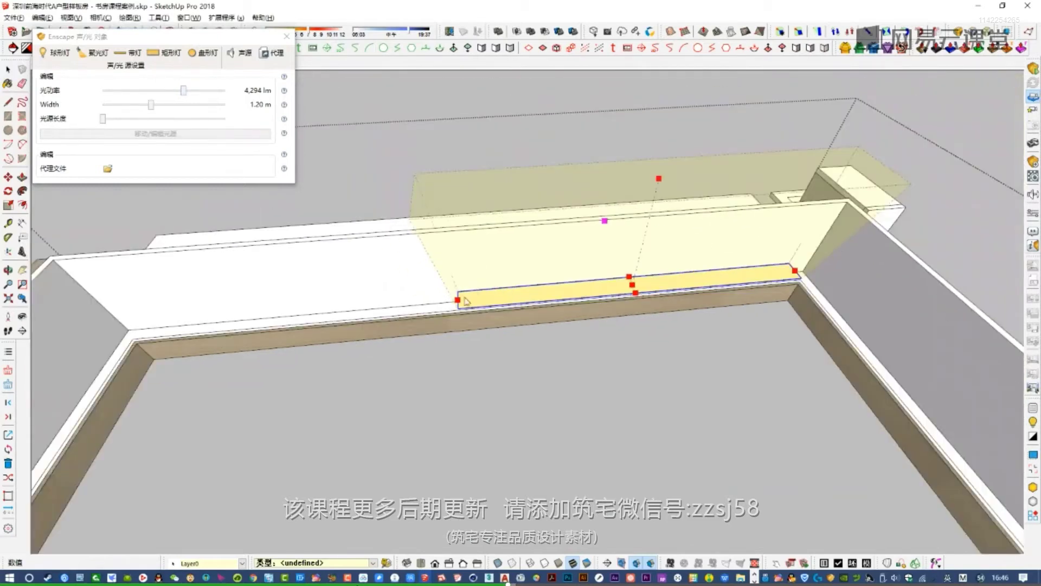
pyautogui.scroll(3, 154, 305)
pyautogui.moveTo(459, 301); pyautogui.dragTo(133, 342)
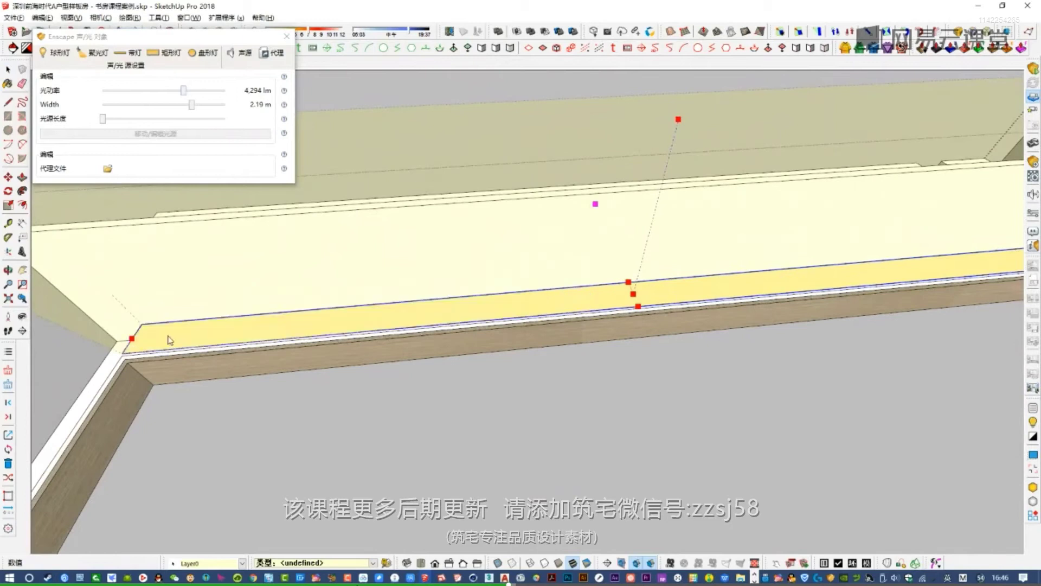
pyautogui.scroll(-5, 491, 299)
pyautogui.press('space')
# - Mirror the cove strip light onto the opposite side of the ceiling opening, keeping the original
pyautogui.moveTo(491, 301); pyautogui.dragTo(602, 242, button='middle')
pyautogui.press('q')
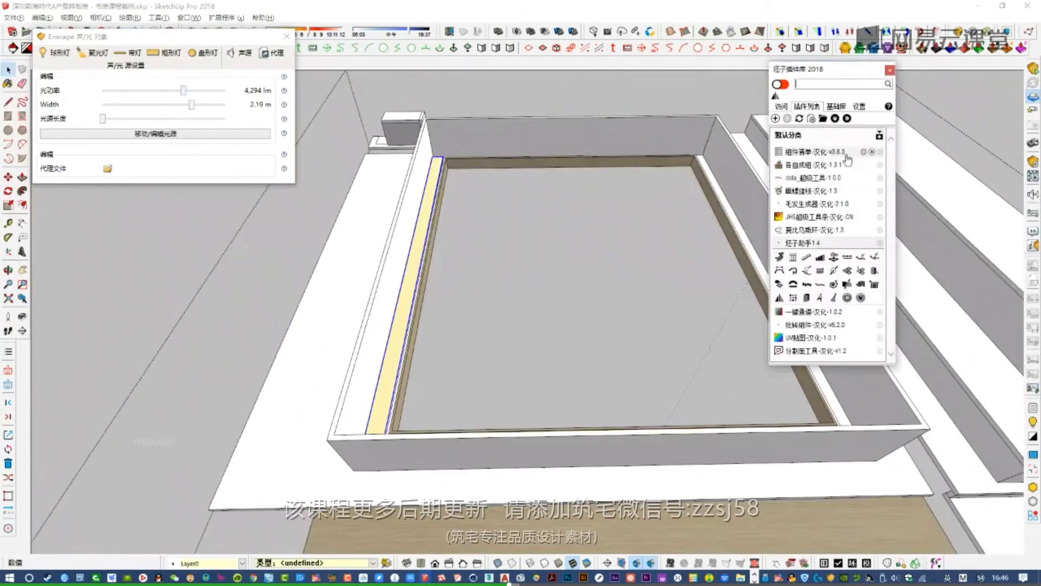
pyautogui.scroll(8, 442, 156)
pyautogui.scroll(-7, 434, 168)
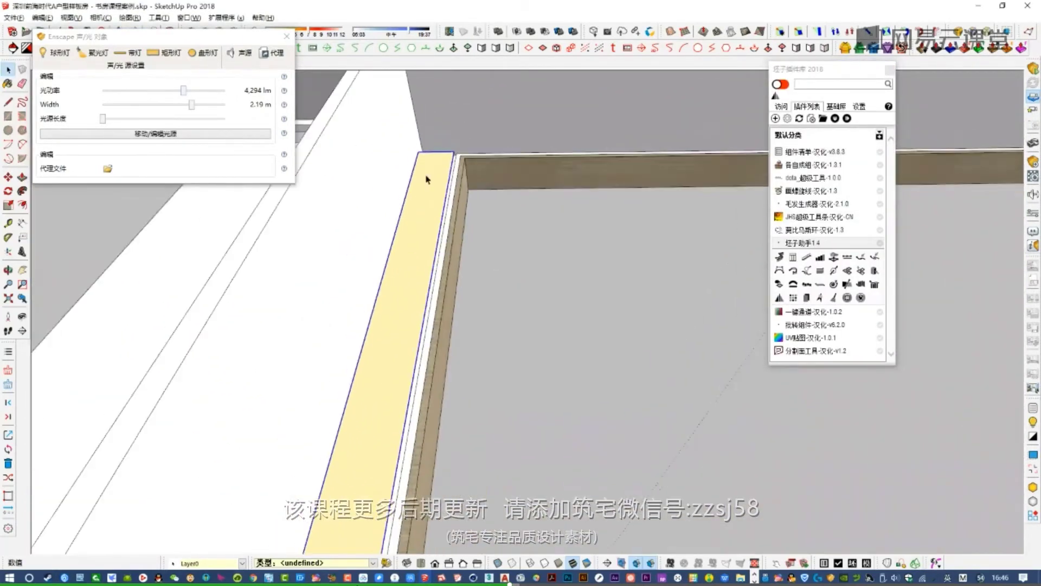
pyautogui.scroll(-2, 761, 278)
pyautogui.click(780, 298)
pyautogui.click(611, 183)
pyautogui.click(623, 229)
pyautogui.click(648, 112)
pyautogui.press('space')
pyautogui.keyDown('shift'); pyautogui.moveTo(705, 236); pyautogui.dragTo(524, 239, button='middle'); pyautogui.keyUp('shift')
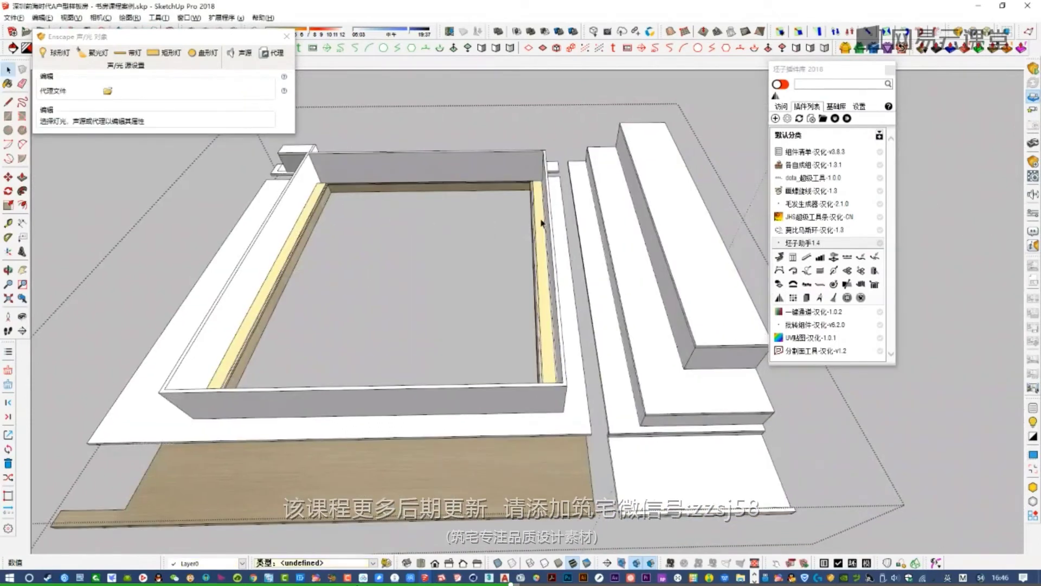
# - Draw a construction line from the midpoint of the cove's unlit edge to the centre of the ceiling opening
pyautogui.click(542, 222)
pyautogui.keyDown('shift'); pyautogui.click(302, 222); pyautogui.keyUp('shift')
pyautogui.moveTo(303, 223); pyautogui.dragTo(428, 274, button='middle')
pyautogui.press('l')
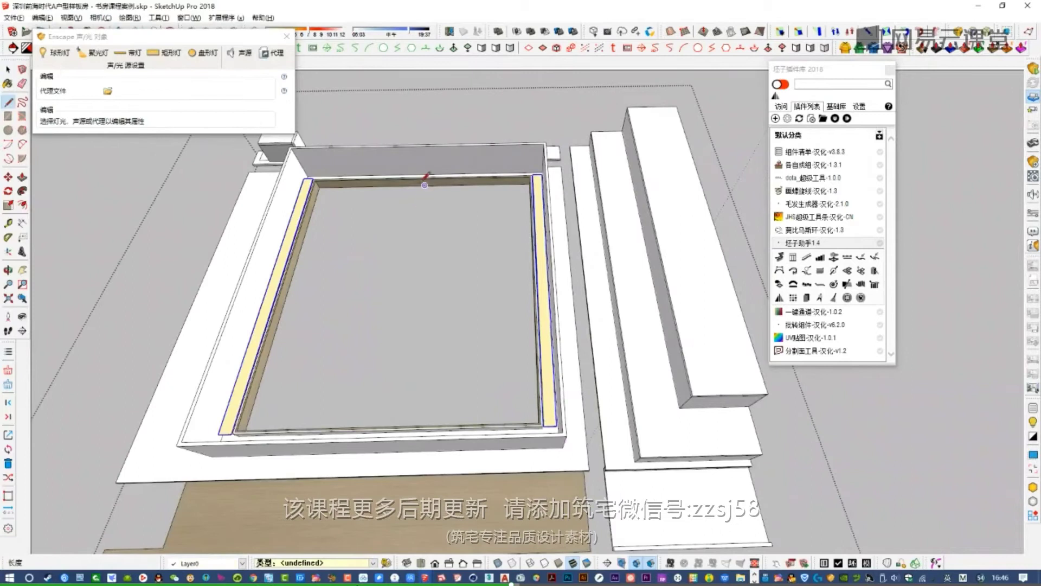
pyautogui.click(426, 182)
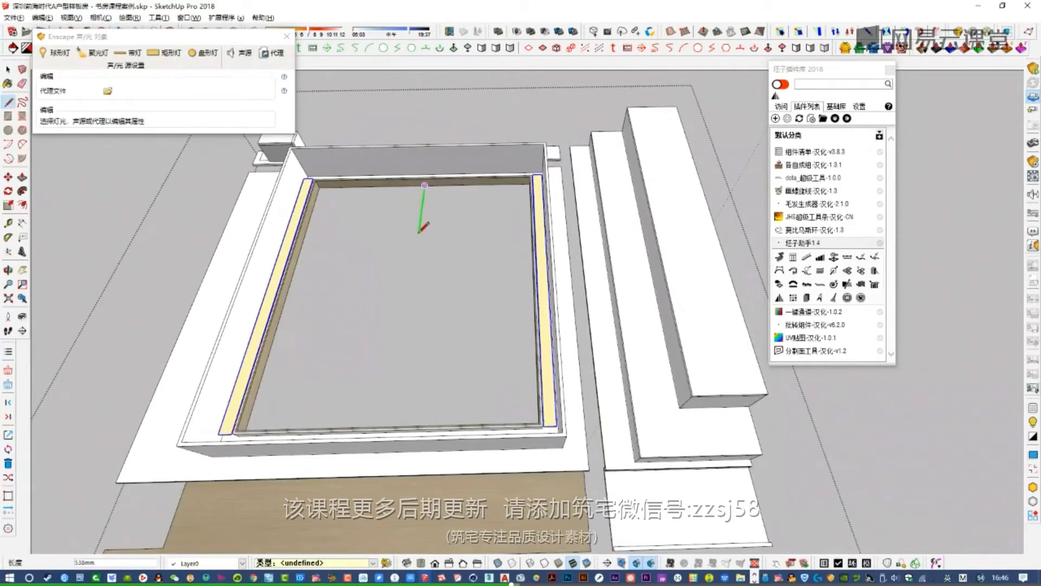
pyautogui.moveTo(425, 232); pyautogui.dragTo(564, 265, button='middle')
pyautogui.click(703, 284)
pyautogui.press('space')
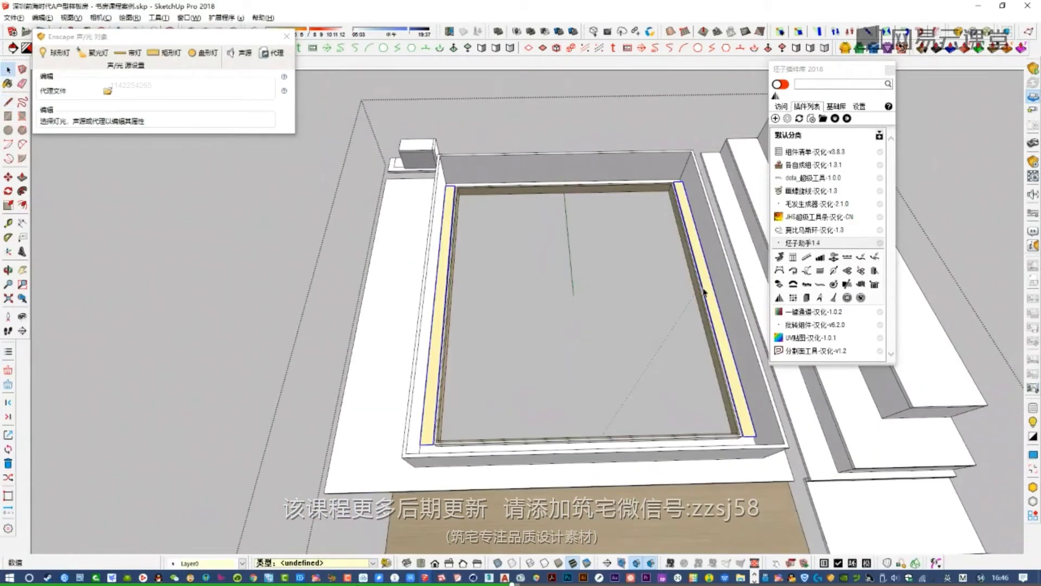
# - Group the two opposite cove strip lights and open the group for editing
pyautogui.click(705, 288)
pyautogui.keyDown('shift'); pyautogui.click(449, 199); pyautogui.keyUp('shift')
pyautogui.hotkey('ctrl', 'g')
pyautogui.doubleClick(688, 213)
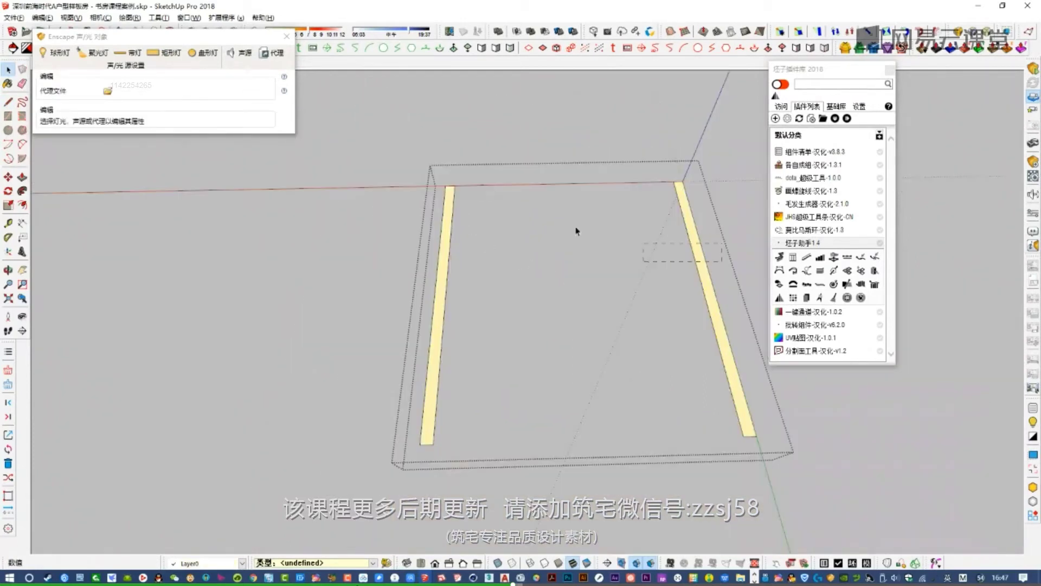
pyautogui.scroll(3, 610, 307)
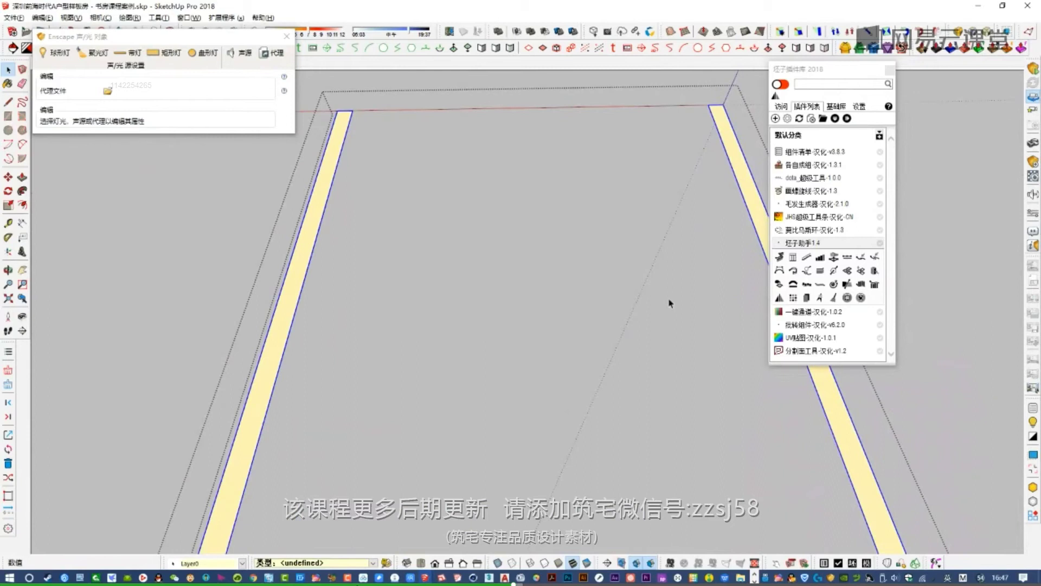
# - Cut the construction line and paste it in place inside the group of cove lights
pyautogui.press('Escape')
pyautogui.click(537, 240)
pyautogui.hotkey('ctrl', 'x')
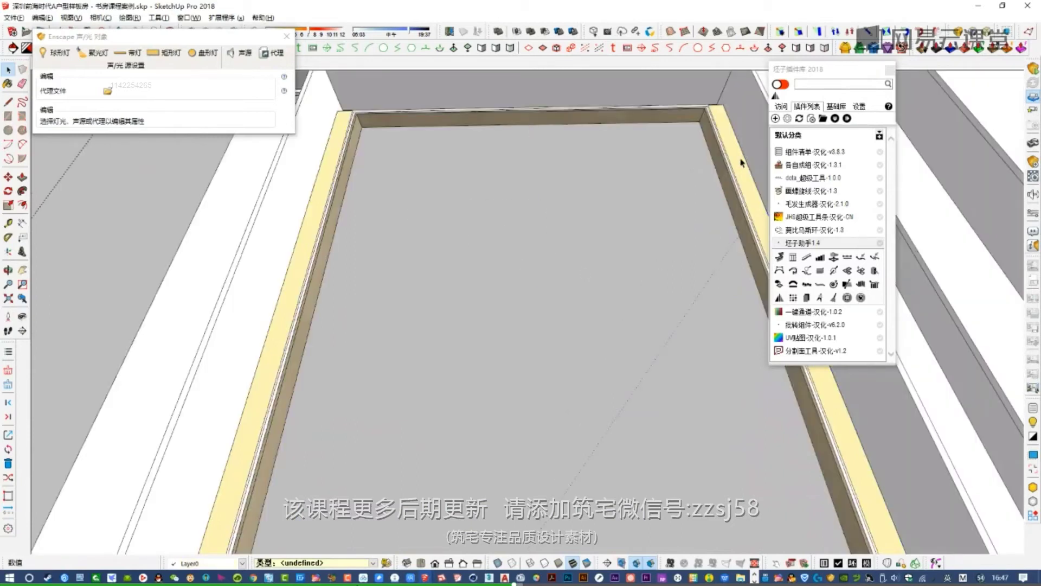
pyautogui.doubleClick(740, 159)
pyautogui.hotkey('ctrl', 'shift', 'v')
pyautogui.scroll(-1, 499, 212)
# - Rotate a copy of both cove strip lights by 90° about the construction line's end at the opening's centre
pyautogui.click(727, 223)
pyautogui.keyDown('ctrl'); pyautogui.click(339, 228); pyautogui.keyUp('ctrl')
pyautogui.press('q')
pyautogui.press('ctrl')
pyautogui.click(532, 275)
pyautogui.click(583, 274)
pyautogui.write('9')
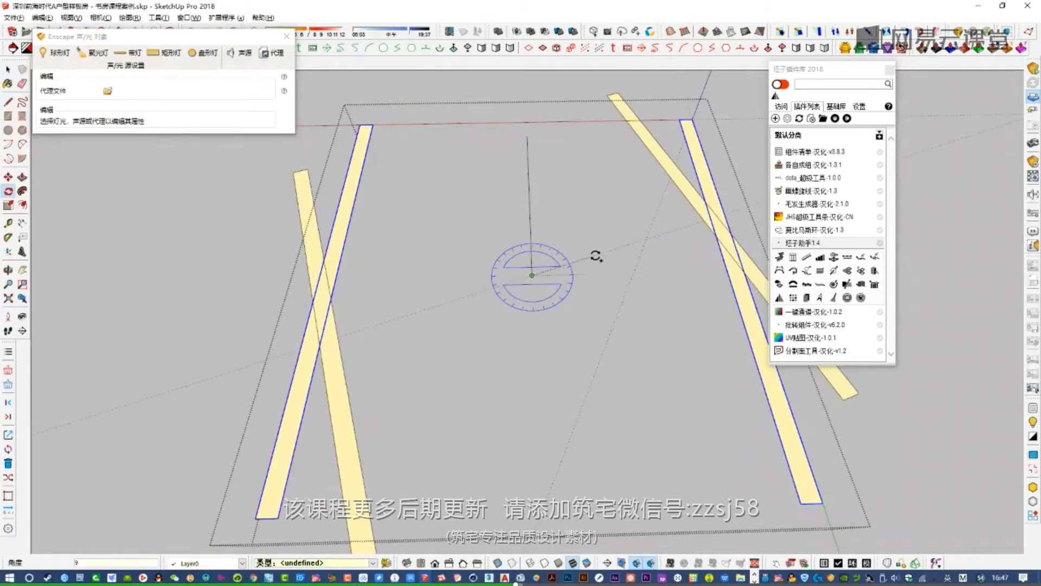
pyautogui.write('0')
pyautogui.press('Return')
# - Erase the construction line from the group of cove lights
pyautogui.press('e')
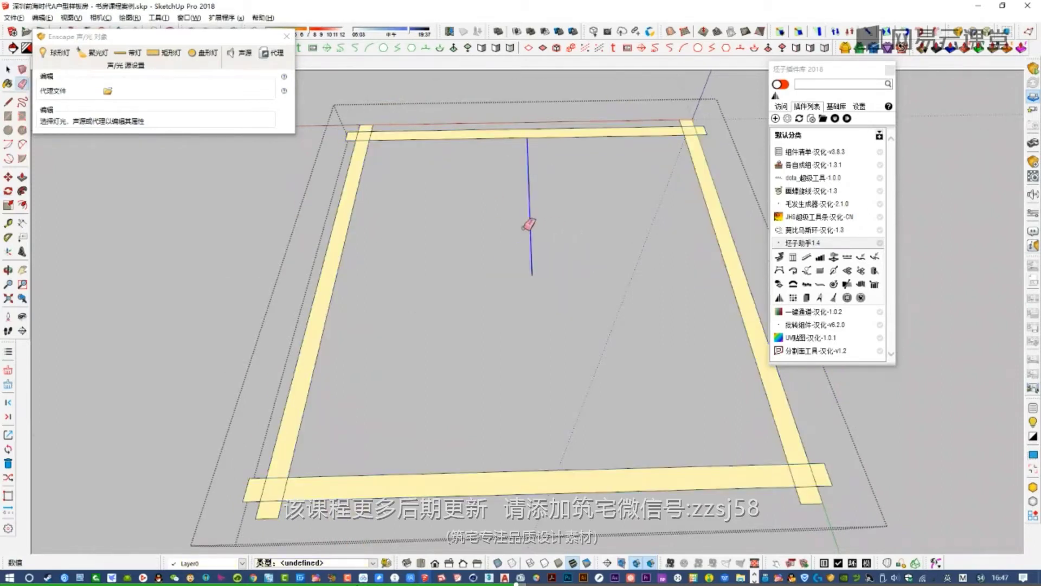
pyautogui.click(528, 224)
pyautogui.press('space')
pyautogui.scroll(1, 531, 138)
pyautogui.press('Escape')
# - Leave the light group and check how the four strips sit on the cove ledges and overlap at the corners
pyautogui.doubleClick(532, 139)
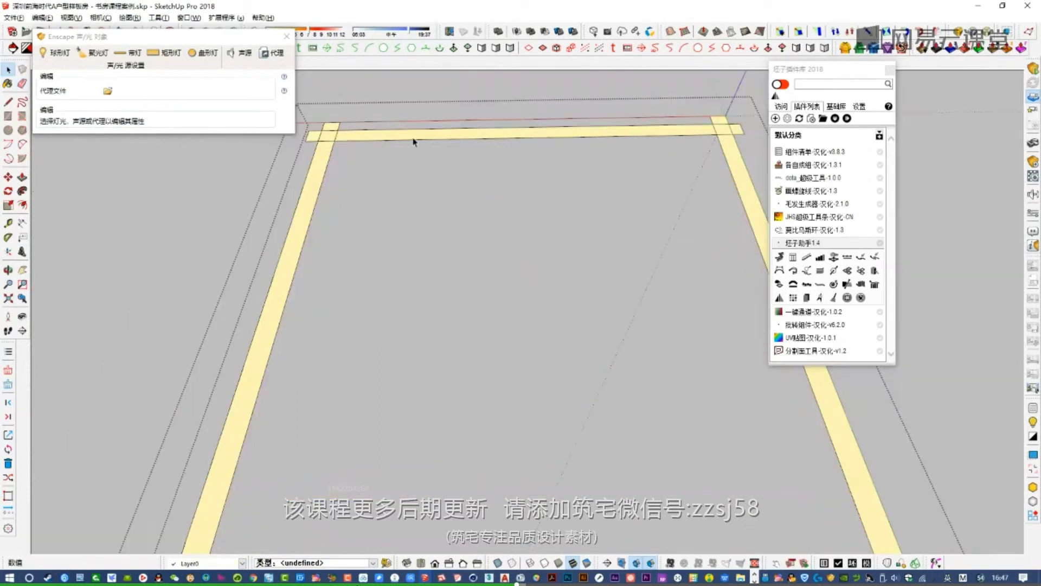
pyautogui.scroll(-2, 413, 142)
pyautogui.scroll(-3, 483, 251)
pyautogui.press('Escape')
pyautogui.click(506, 244)
pyautogui.press('h')
pyautogui.moveTo(509, 245); pyautogui.dragTo(496, 222, button='middle')
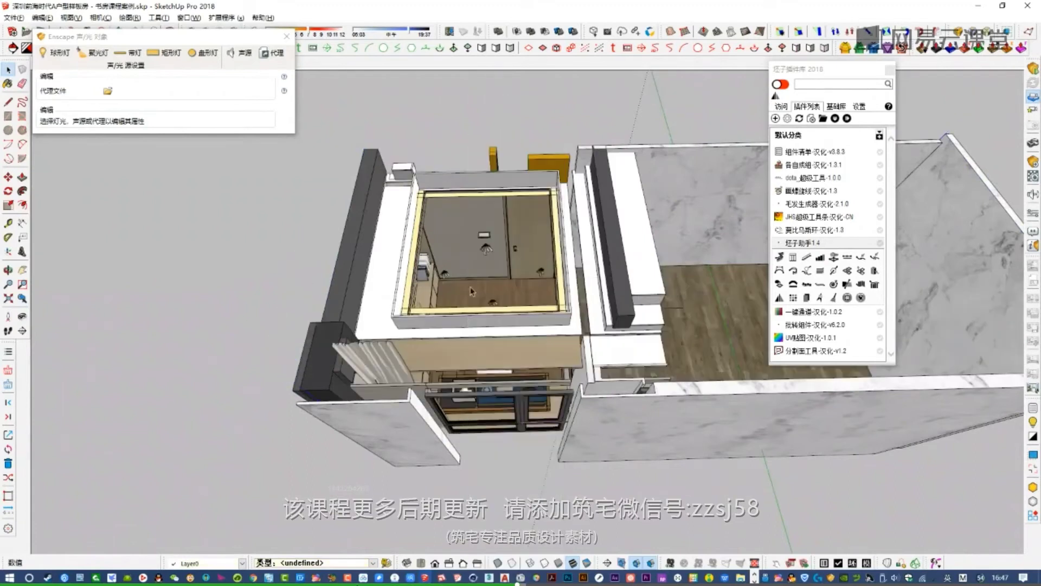
pyautogui.scroll(4, 441, 198)
pyautogui.scroll(2, 441, 198)
pyautogui.scroll(2, 347, 216)
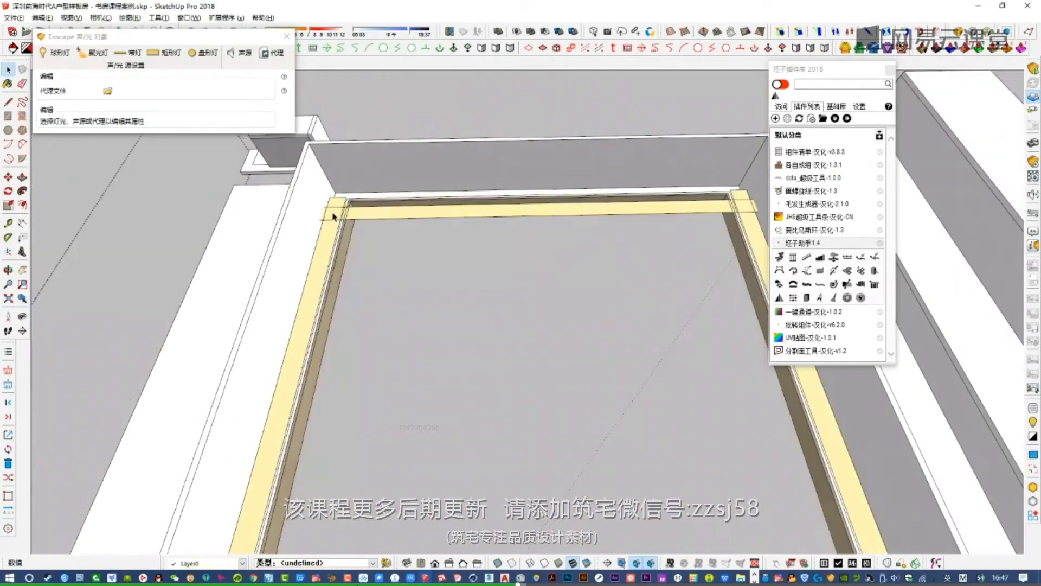
# - Move the strip light along the door-side wall outward onto its cove ledge
pyautogui.keyDown('shift'); pyautogui.moveTo(375, 218); pyautogui.dragTo(411, 290, button='middle'); pyautogui.keyUp('shift')
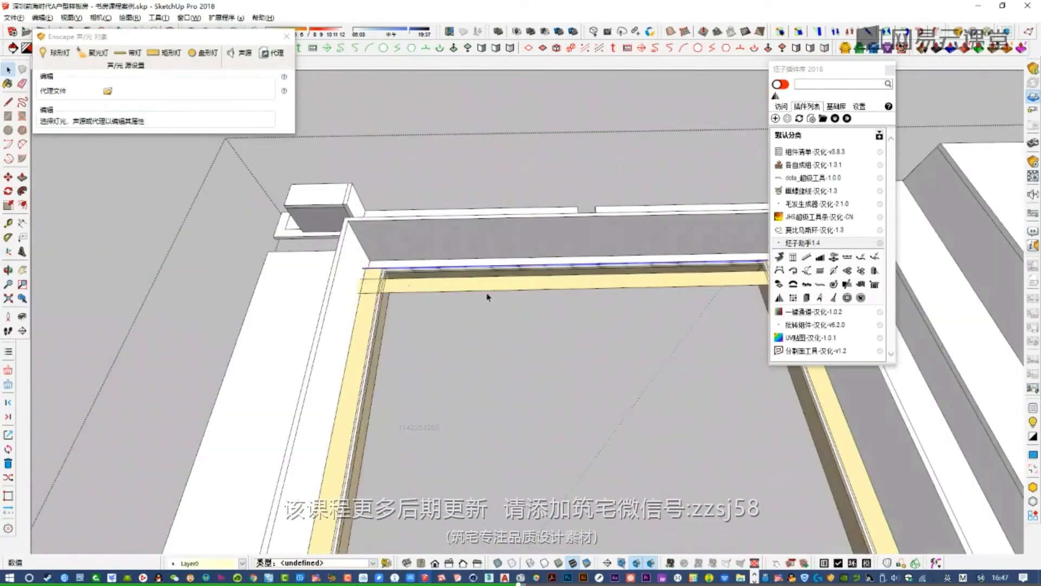
pyautogui.moveTo(488, 298); pyautogui.dragTo(464, 254, button='middle')
pyautogui.click(458, 228)
pyautogui.scroll(3, 458, 228)
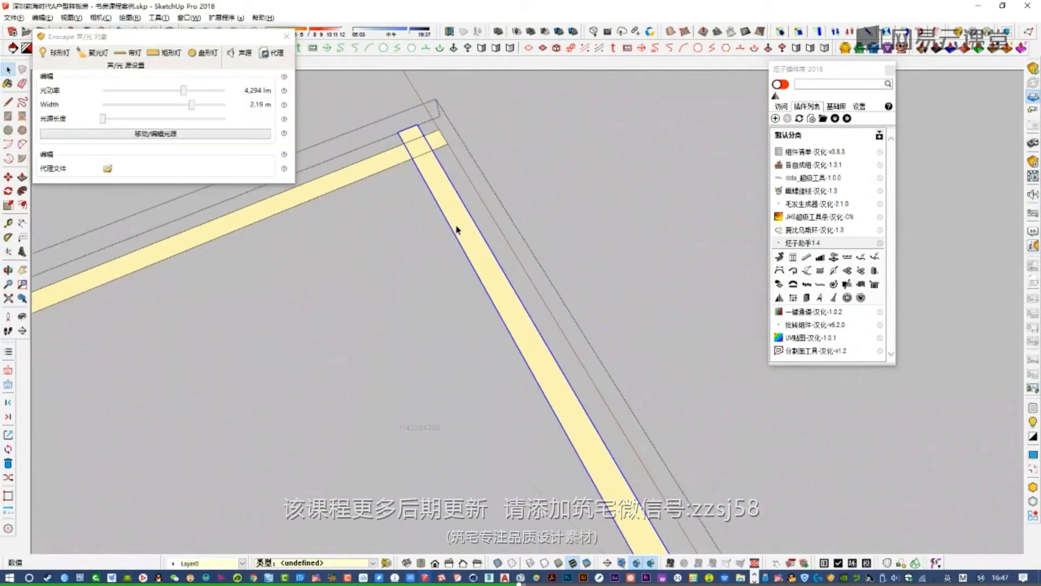
pyautogui.scroll(1, 457, 230)
pyautogui.moveTo(481, 254); pyautogui.dragTo(465, 302, button='middle')
pyautogui.press('m')
pyautogui.click(464, 303)
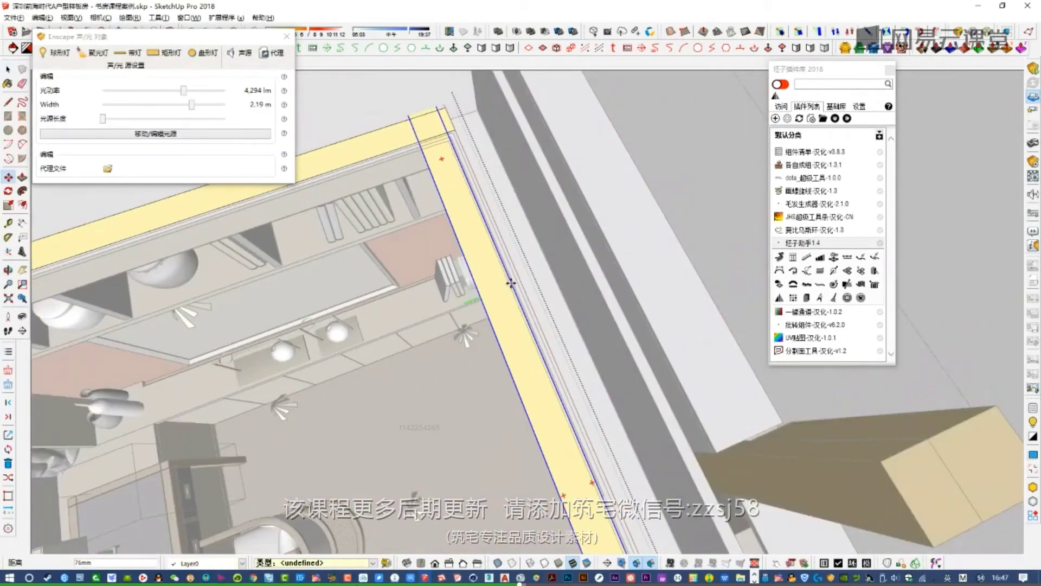
pyautogui.scroll(4, 518, 277)
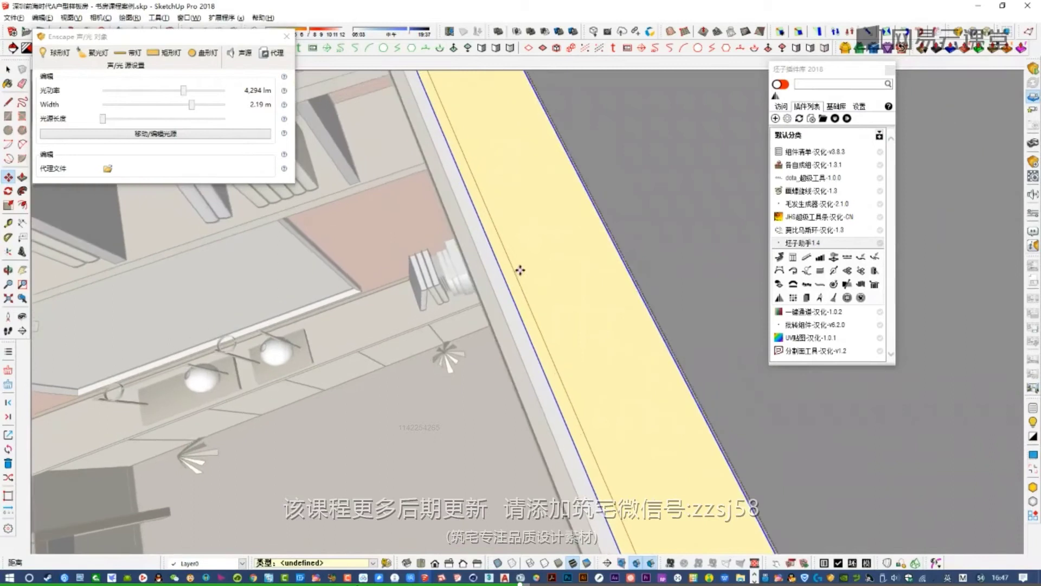
pyautogui.press('space')
pyautogui.scroll(-6, 529, 268)
pyautogui.scroll(-2, 560, 217)
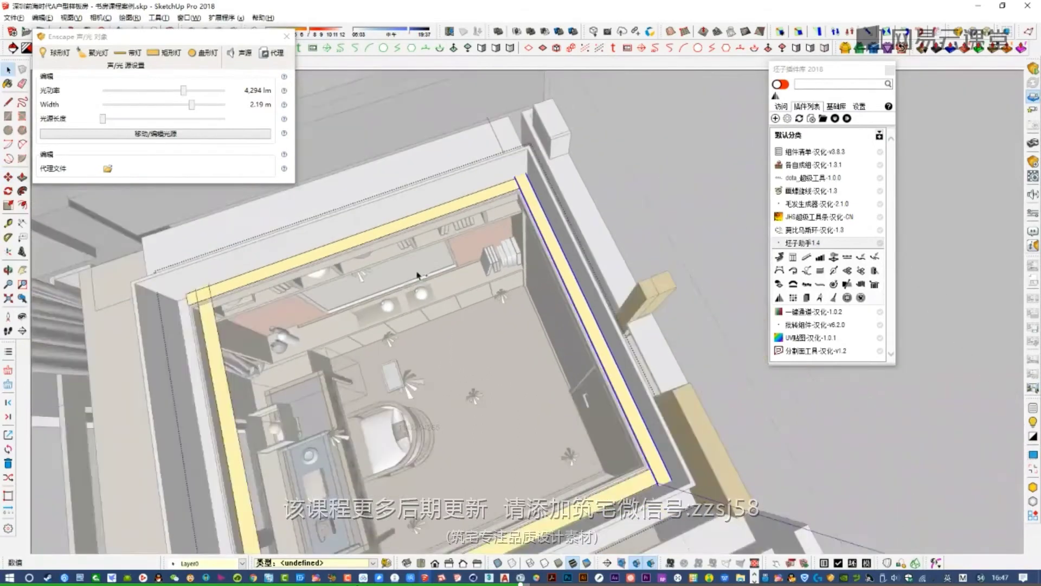
# - Move the strip light along the window-side wall outward so it sits on its cove ledge
pyautogui.keyDown('shift'); pyautogui.moveTo(125, 331); pyautogui.dragTo(433, 220, button='middle'); pyautogui.keyUp('shift')
pyautogui.scroll(2, 433, 221)
pyautogui.keyDown('shift'); pyautogui.moveTo(575, 227); pyautogui.dragTo(497, 260, button='middle'); pyautogui.keyUp('shift')
pyautogui.scroll(2, 497, 261)
pyautogui.click(509, 256)
pyautogui.press('m')
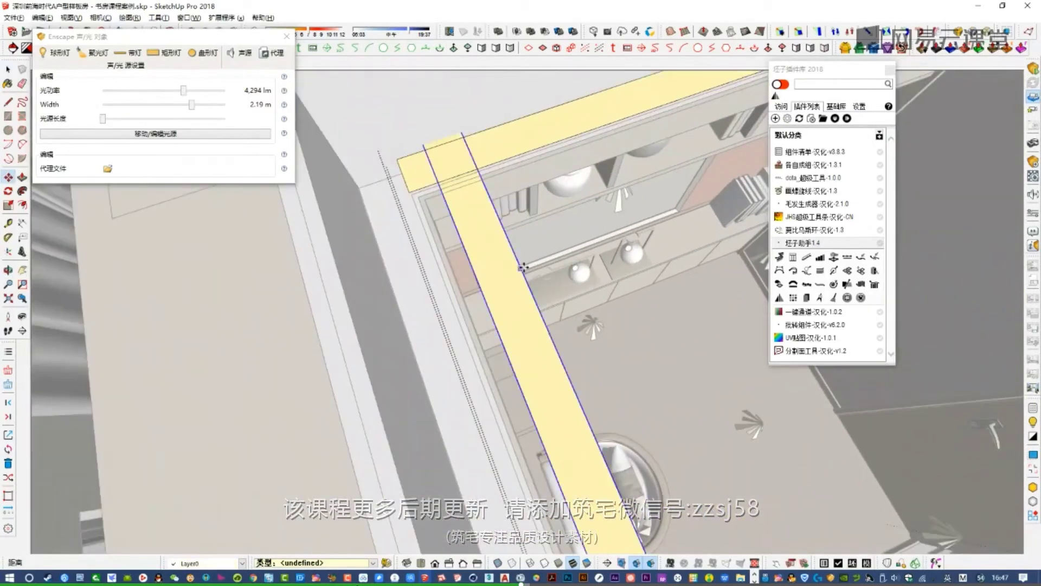
pyautogui.click(521, 269)
pyautogui.scroll(3, 448, 311)
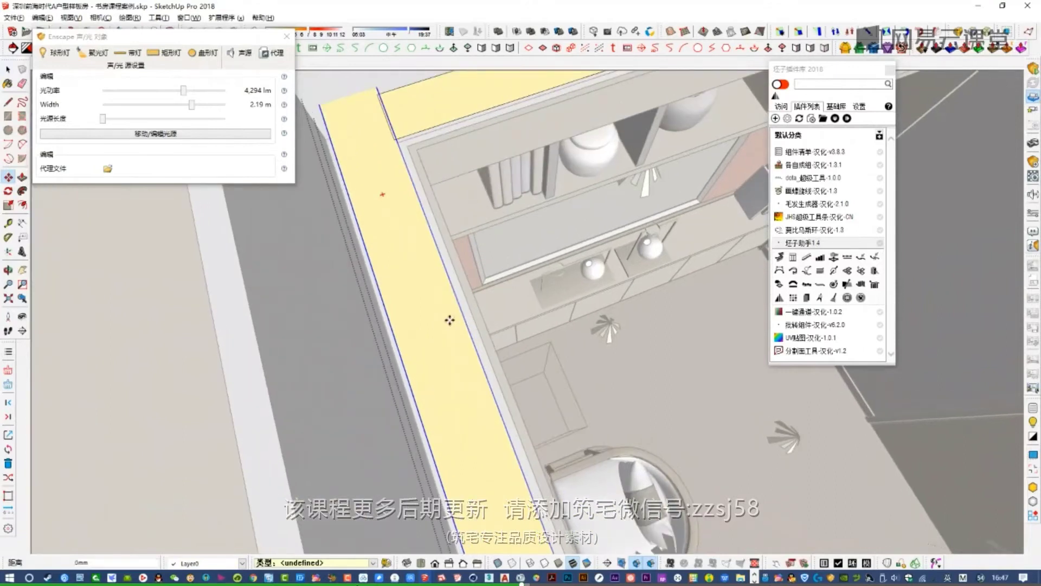
pyautogui.click(448, 321)
pyautogui.press('space')
# - Try to shorten the door-side strip light to a width of about 2.05 m by editing its end point
pyautogui.keyDown('shift'); pyautogui.moveTo(408, 329); pyautogui.dragTo(275, 362, button='middle'); pyautogui.keyUp('shift')
pyautogui.scroll(-2, 518, 252)
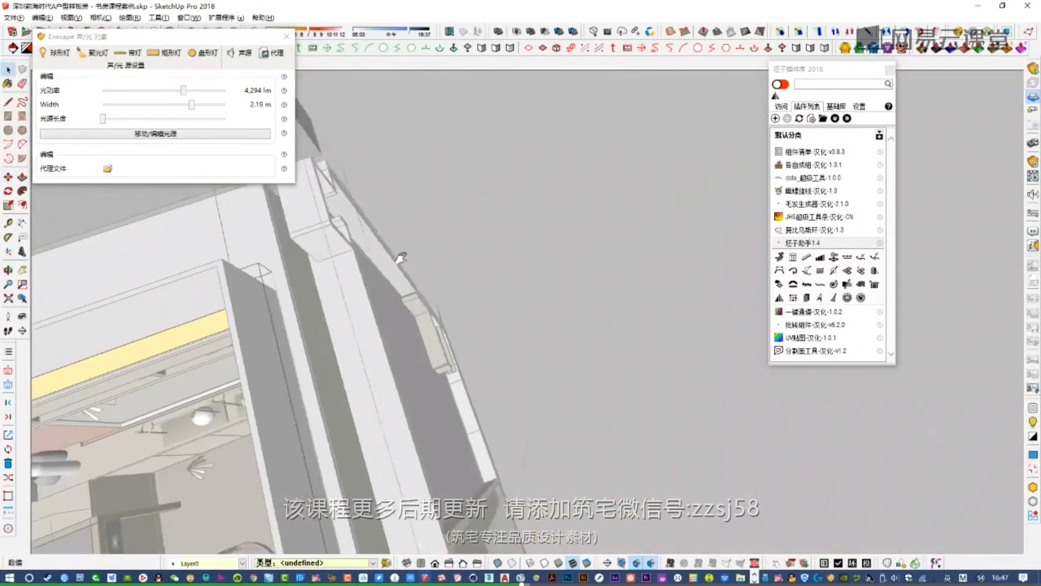
pyautogui.doubleClick(519, 262)
pyautogui.moveTo(502, 230); pyautogui.dragTo(516, 258)
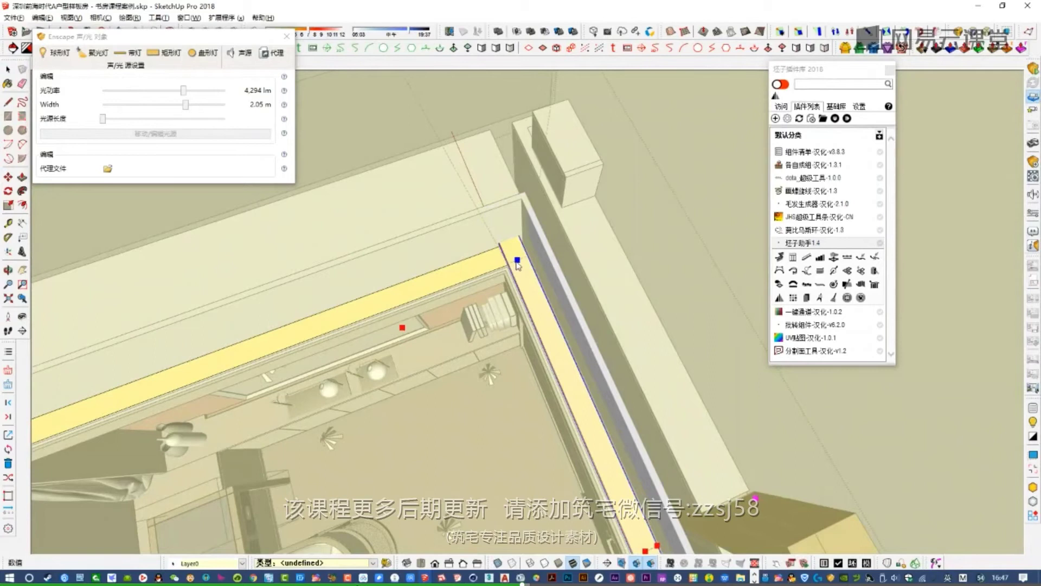
pyautogui.scroll(-3, 450, 196)
pyautogui.press('space')
pyautogui.scroll(-2, 476, 218)
pyautogui.keyDown('shift'); pyautogui.moveTo(550, 356); pyautogui.dragTo(619, 259, button='middle'); pyautogui.keyUp('shift')
pyautogui.doubleClick(585, 262)
pyautogui.press('space')
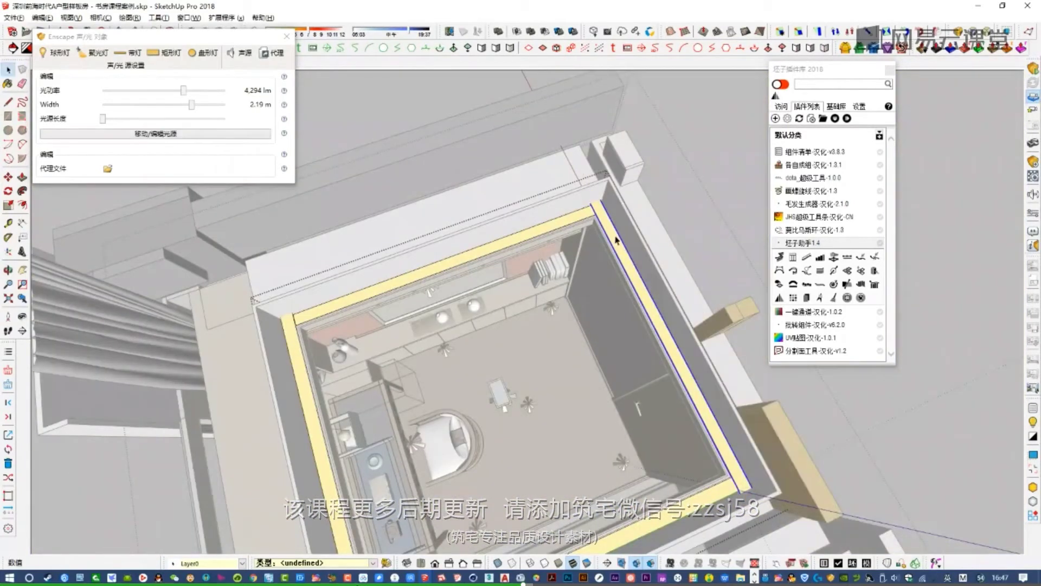
# - Select both the door-side and window-side strip lights and make them unique
pyautogui.rightClick(294, 355)
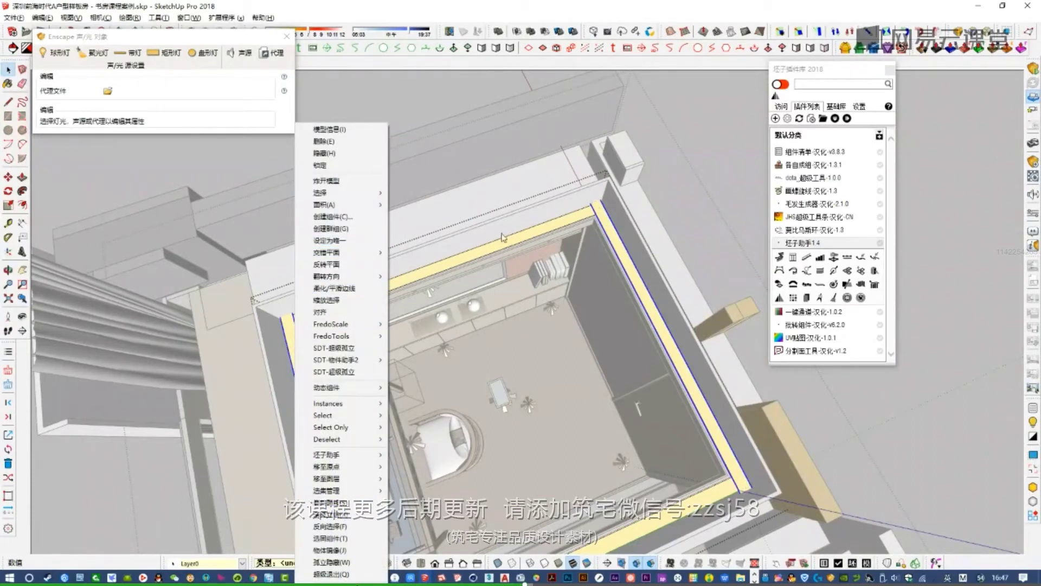
pyautogui.moveTo(336, 360)
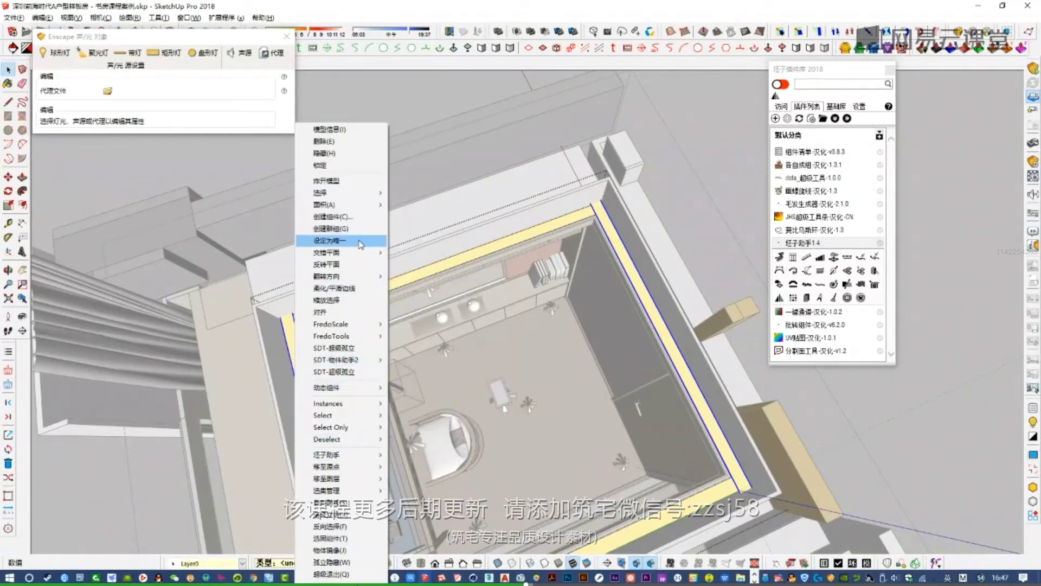
pyautogui.click(359, 241)
# - Shorten the door-side strip light to a width of 1.90 m so its ends stop overlapping the neighbouring strips
pyautogui.scroll(3, 598, 213)
pyautogui.doubleClick(599, 216)
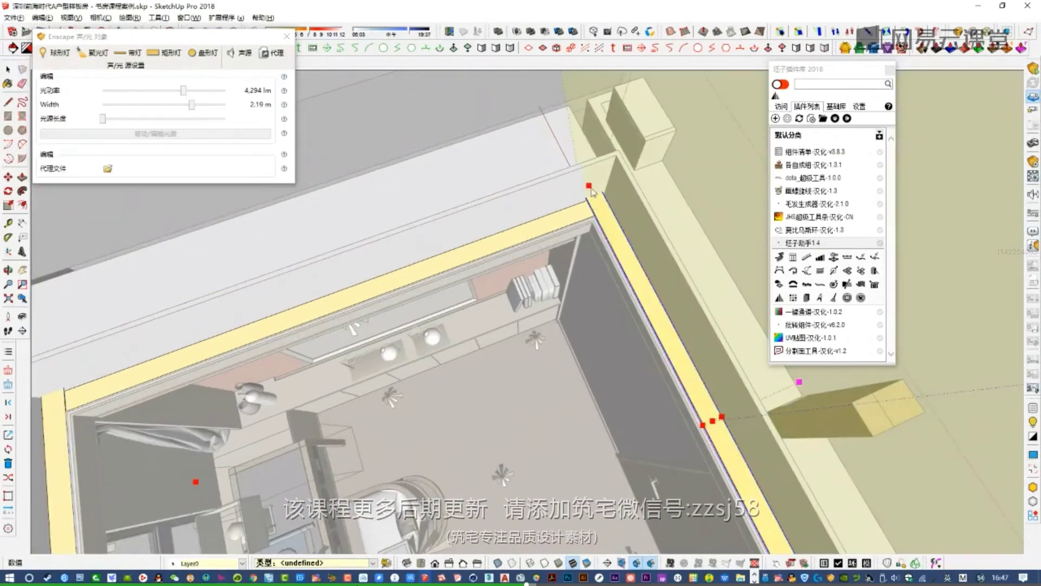
pyautogui.moveTo(602, 211); pyautogui.dragTo(604, 214)
pyautogui.moveTo(605, 214); pyautogui.dragTo(121, 325, button='middle')
pyautogui.scroll(3, 483, 291)
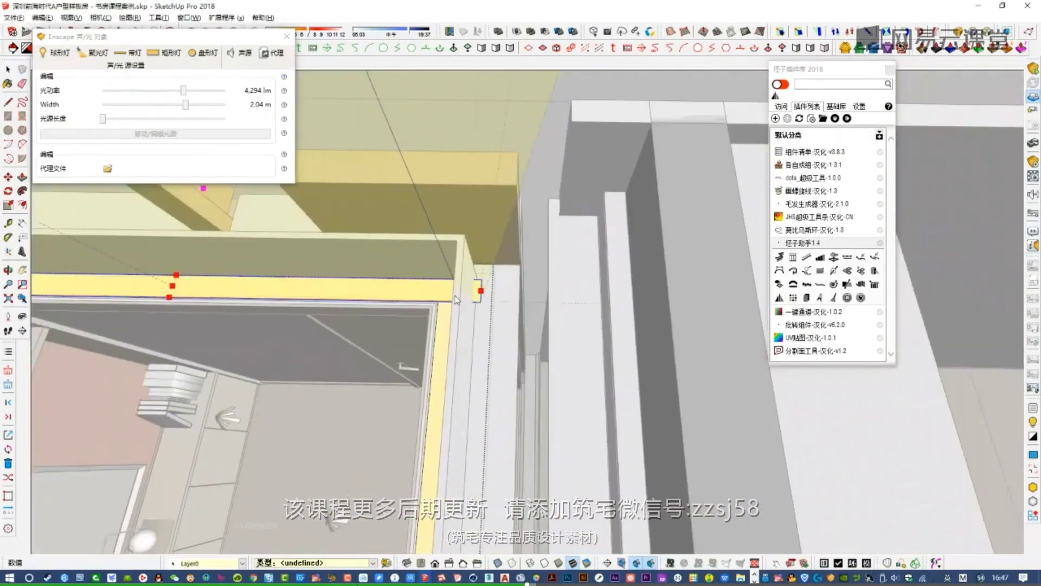
pyautogui.moveTo(485, 290); pyautogui.dragTo(432, 288)
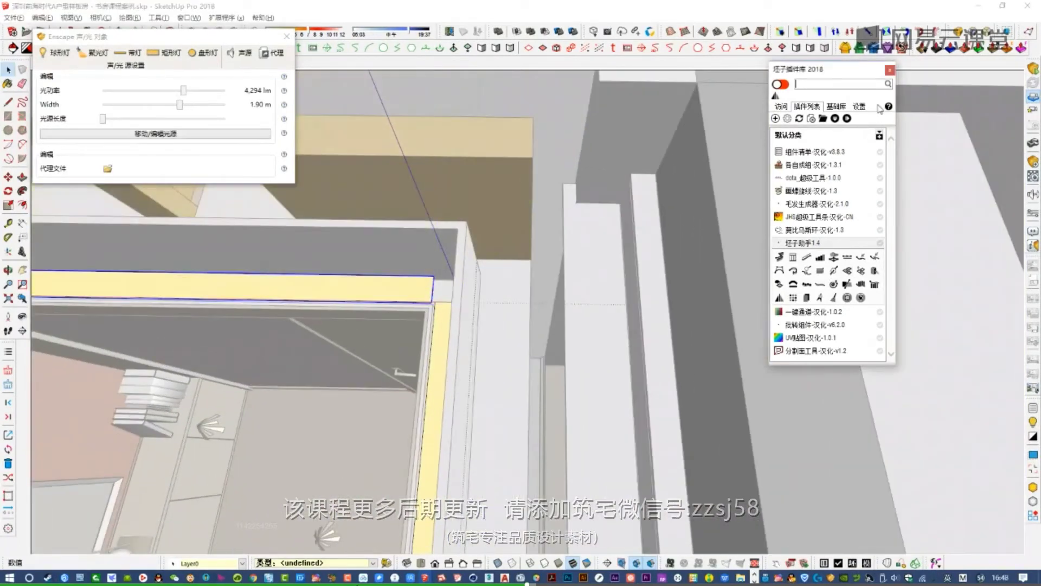
# - Close the light and plugin windows, unhide the hidden ceiling parts and return to scene 场景号1
pyautogui.click(888, 71)
pyautogui.click(287, 36)
pyautogui.scroll(-2, 603, 156)
pyautogui.click(605, 155)
pyautogui.scroll(-1, 603, 156)
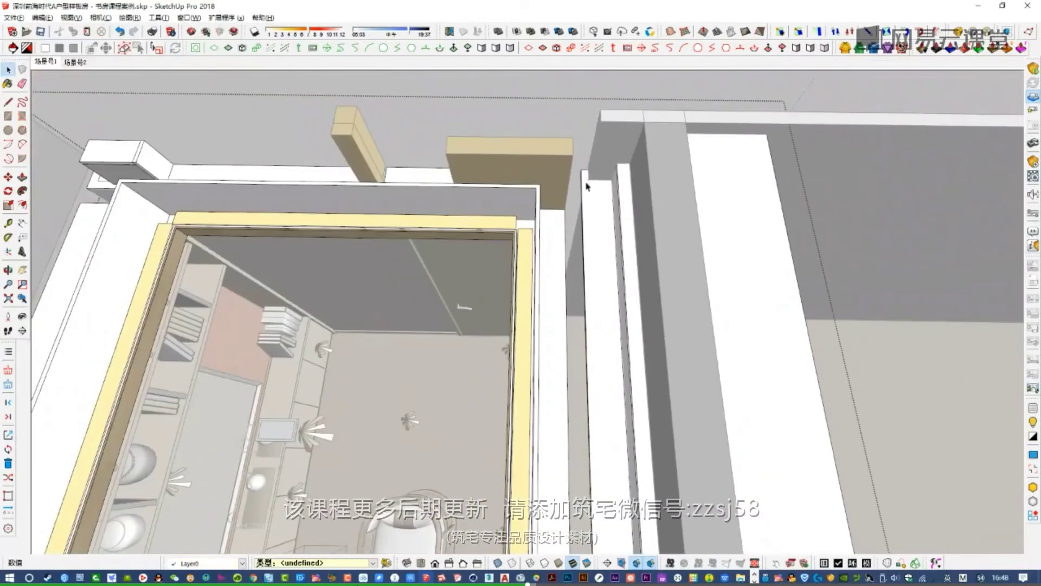
pyautogui.hotkey('shift', 'h')
pyautogui.scroll(-4, 477, 215)
pyautogui.press('Escape')
pyautogui.hotkey('shift', 'h')
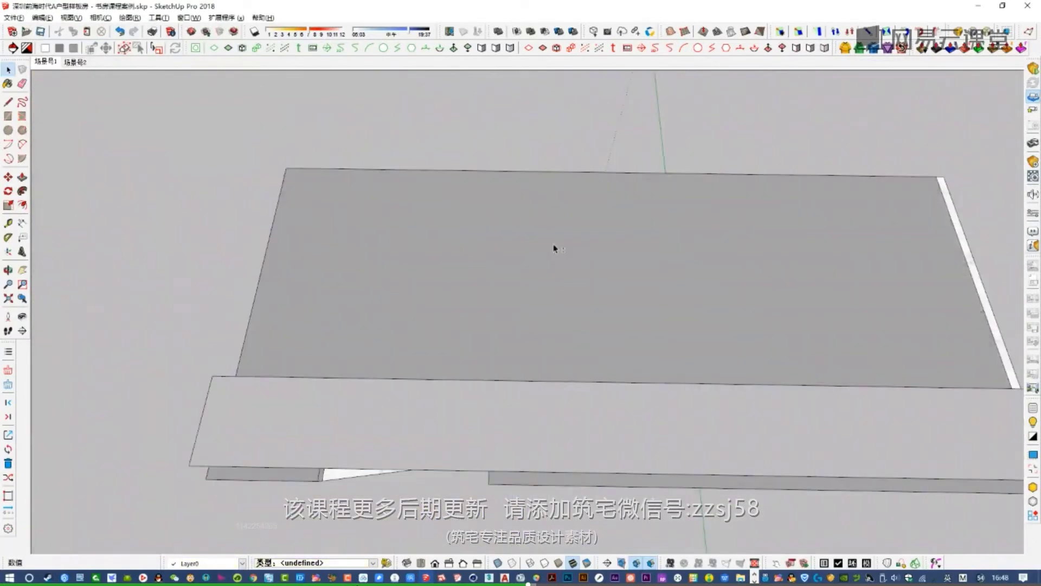
pyautogui.click(45, 62)
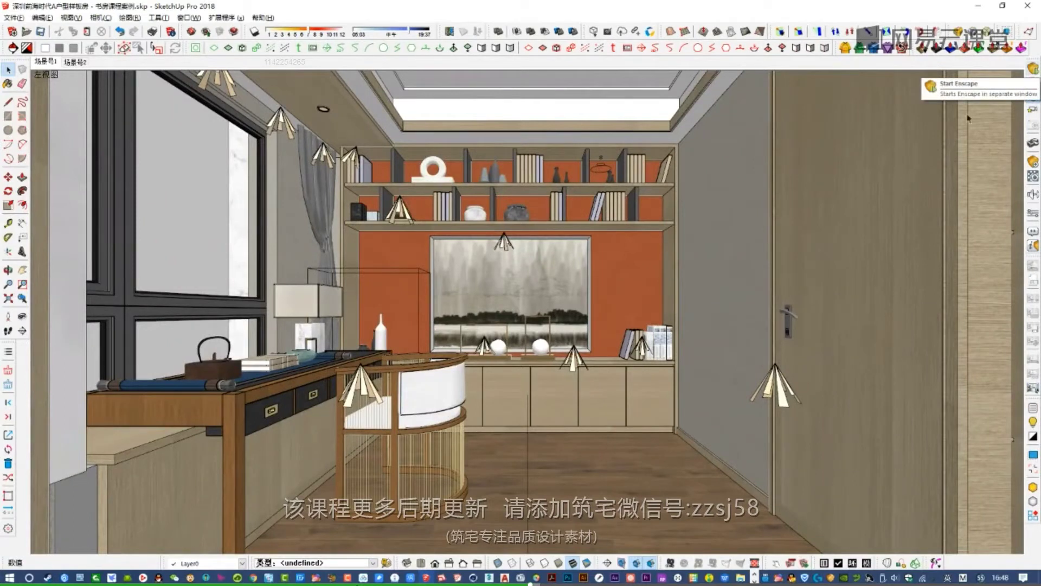
# - Start Enscape, open its settings from SketchUp and place them clear of the middle of the render
pyautogui.click(1033, 69)
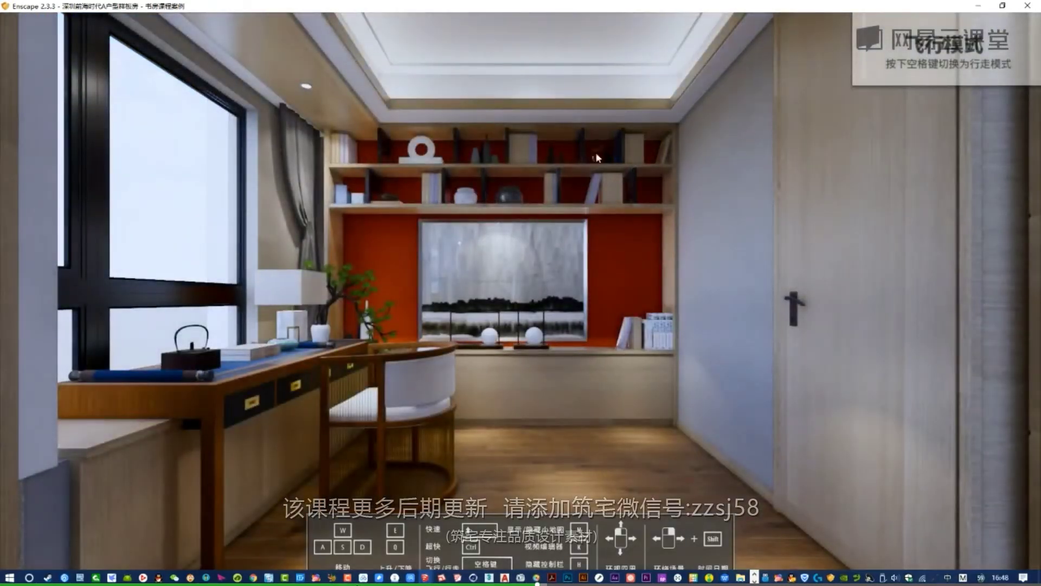
pyautogui.moveTo(425, 577)
pyautogui.click(368, 535)
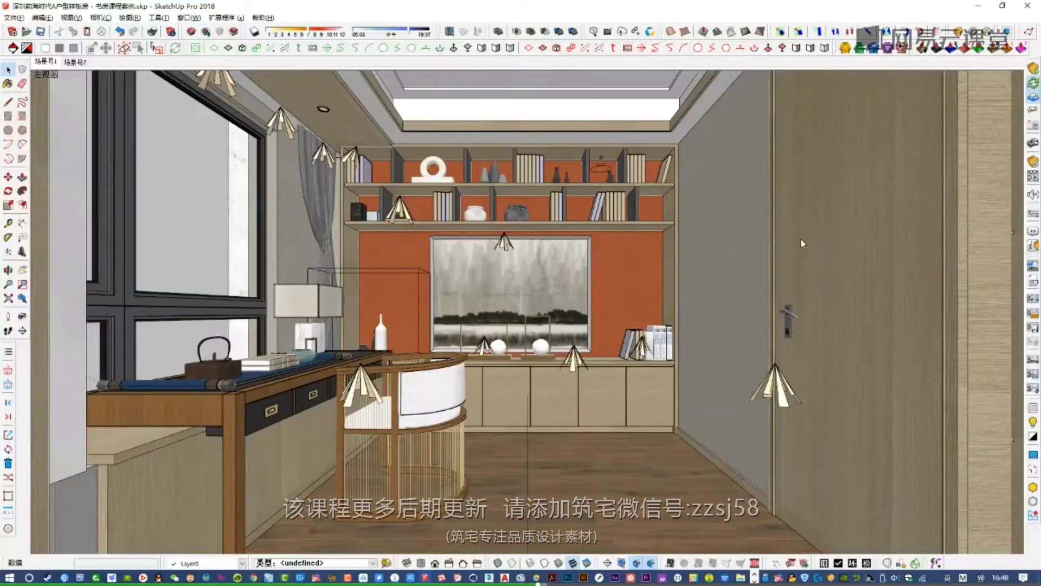
pyautogui.click(483, 551)
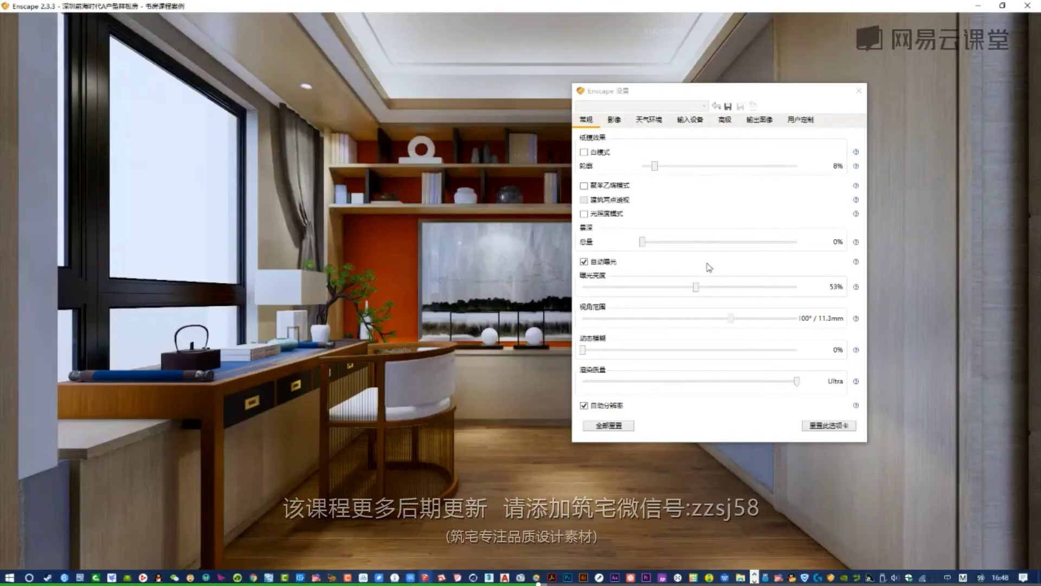
pyautogui.moveTo(702, 91); pyautogui.dragTo(809, 40)
# - Set the image saturation to 98% and the exposure brightness to 57%
pyautogui.click(722, 67)
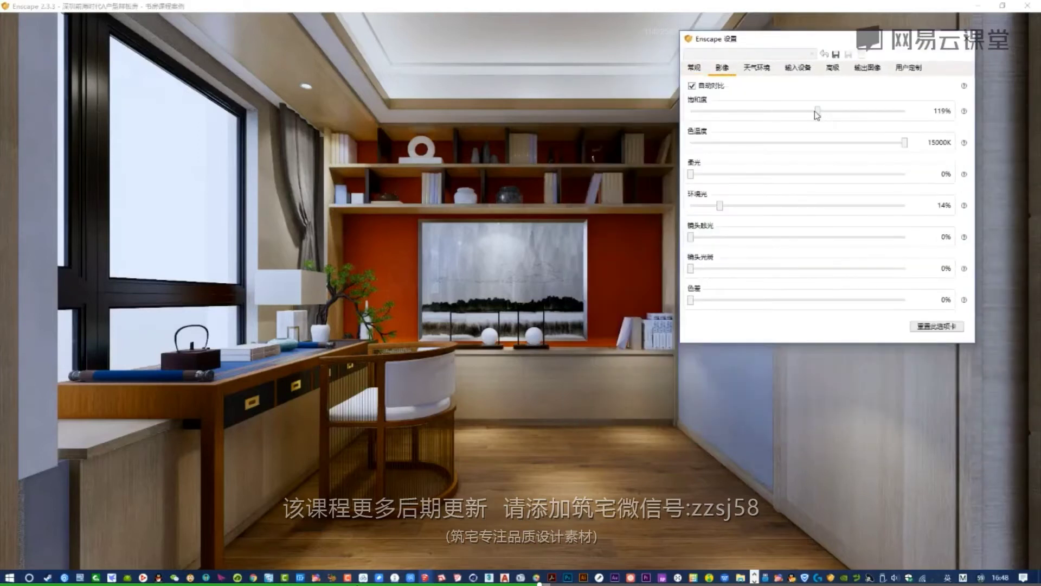
pyautogui.moveTo(813, 115)
pyautogui.mouseDown()
pyautogui.moveTo(780, 115)
pyautogui.moveTo(794, 117)
pyautogui.mouseUp()
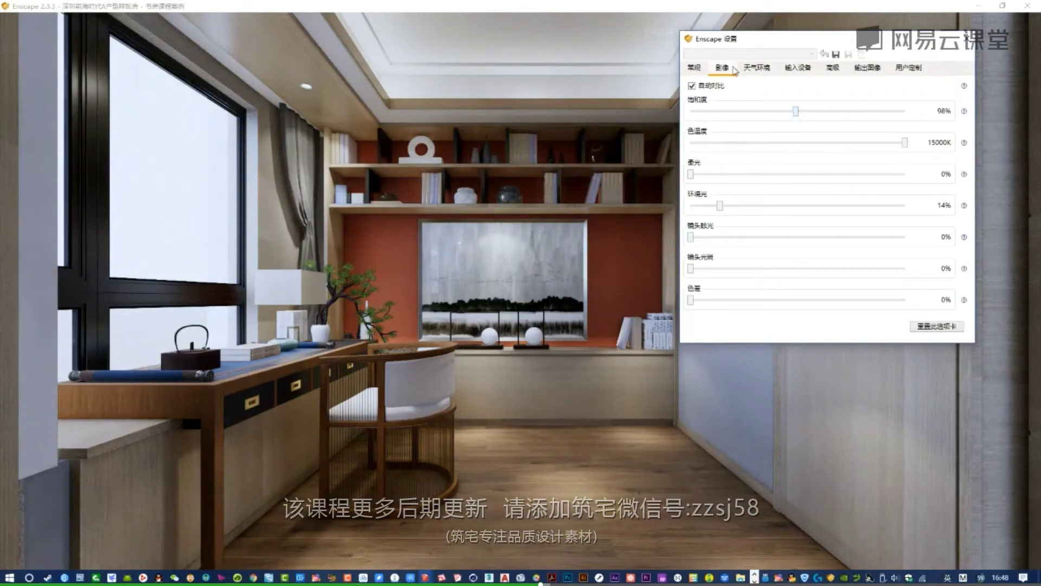
pyautogui.click(694, 68)
pyautogui.moveTo(807, 237); pyautogui.dragTo(814, 235)
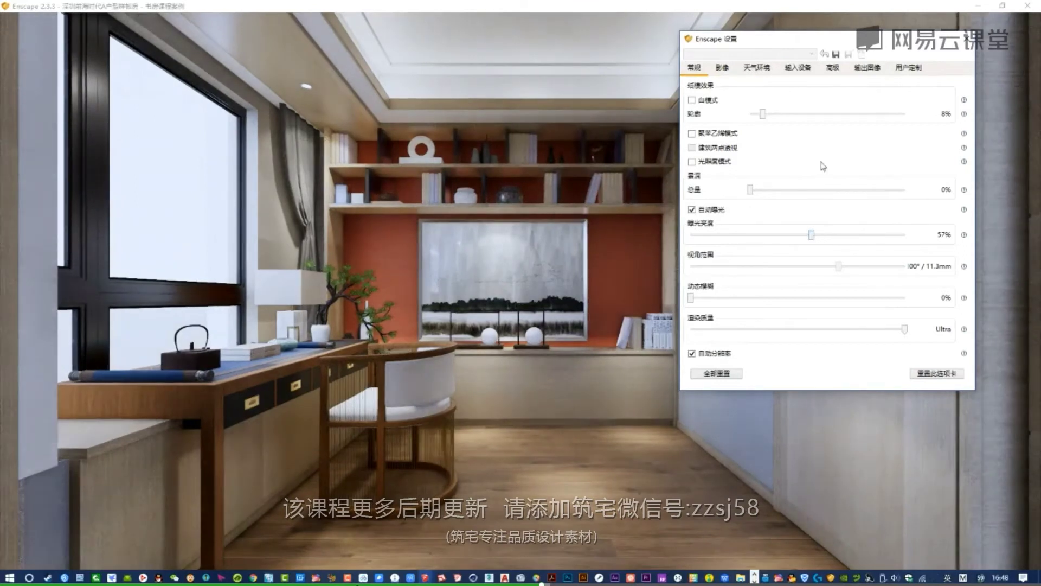
# - Set the light brightness to 106%, and adjust the image colour to a temperature of 9805K and 97% saturation
pyautogui.click(832, 67)
pyautogui.moveTo(817, 171); pyautogui.dragTo(807, 171)
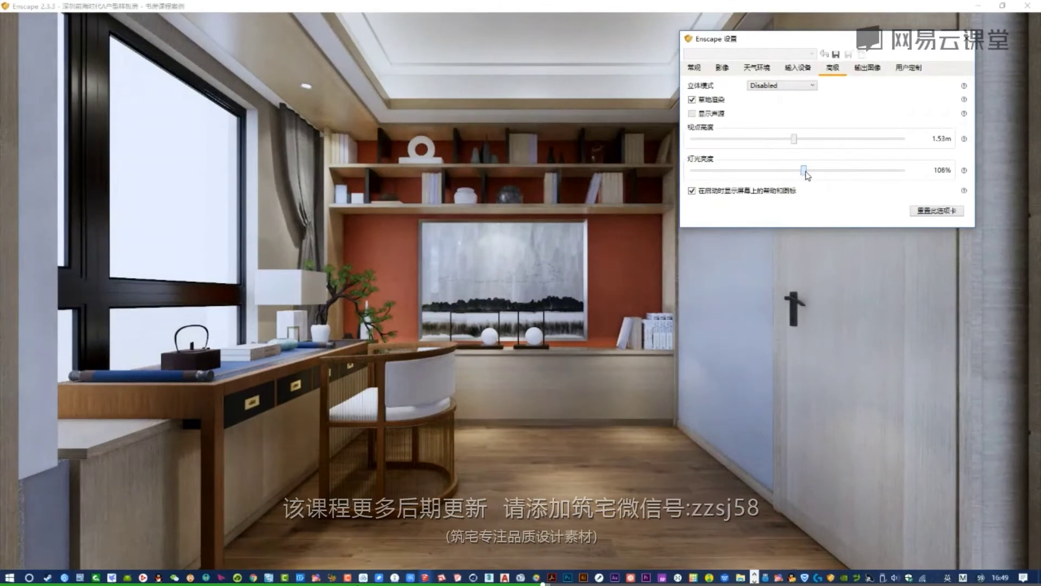
pyautogui.click(723, 69)
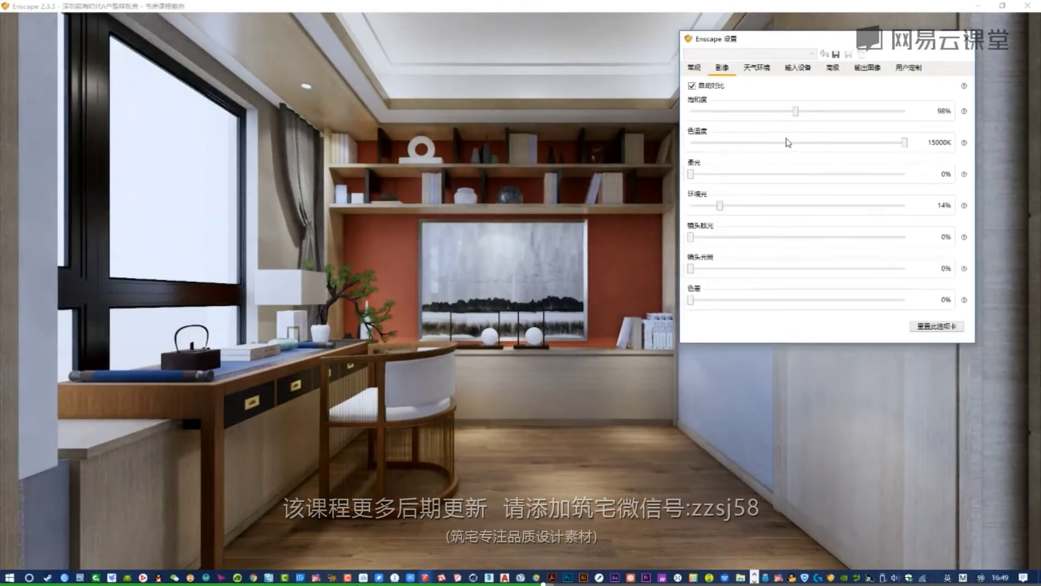
pyautogui.moveTo(905, 144); pyautogui.dragTo(797, 118)
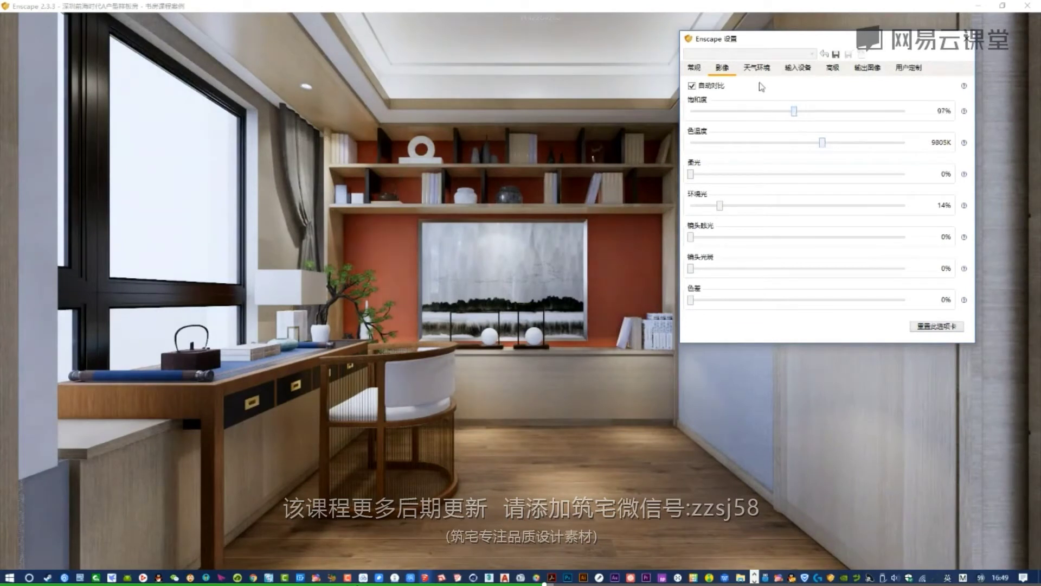
# - Turn off automatic contrast to try the manual contrast setting, and turn it back on
pyautogui.click(692, 86)
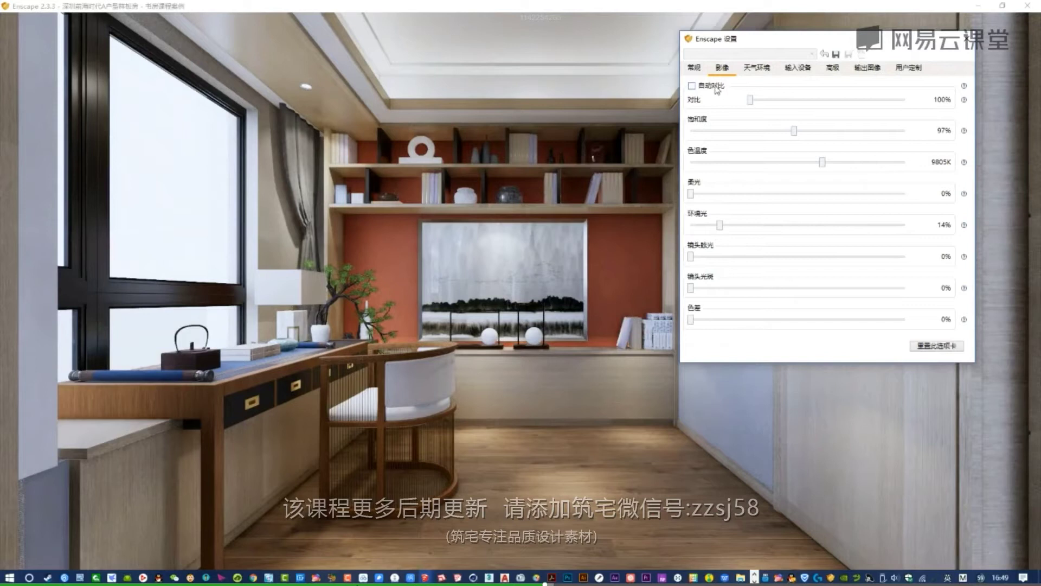
pyautogui.moveTo(748, 104); pyautogui.dragTo(722, 98)
pyautogui.click(692, 85)
# - Set the exposure brightness to 55% and close the Enscape settings
pyautogui.click(694, 68)
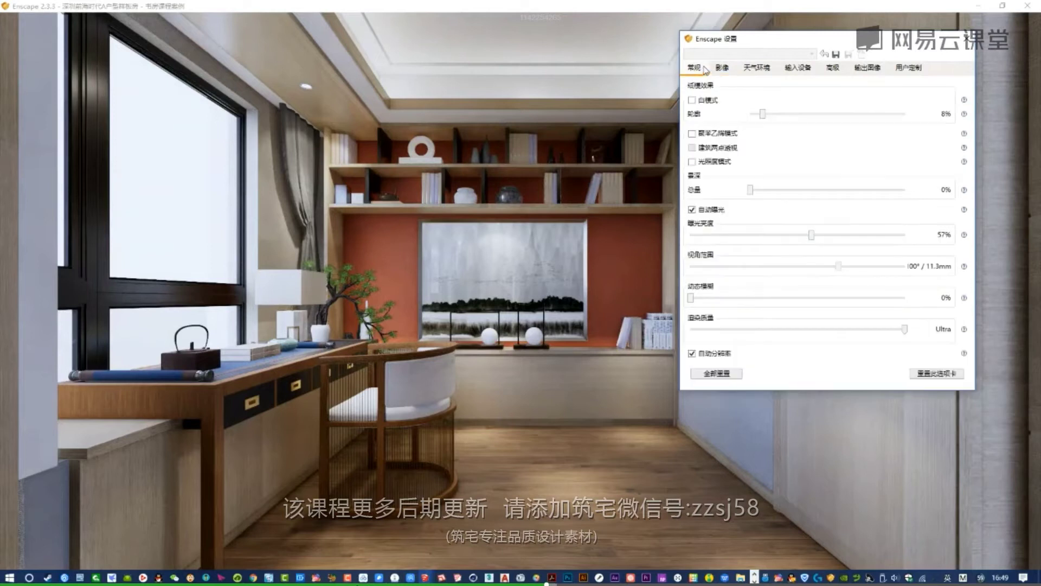
pyautogui.moveTo(812, 235); pyautogui.dragTo(807, 235)
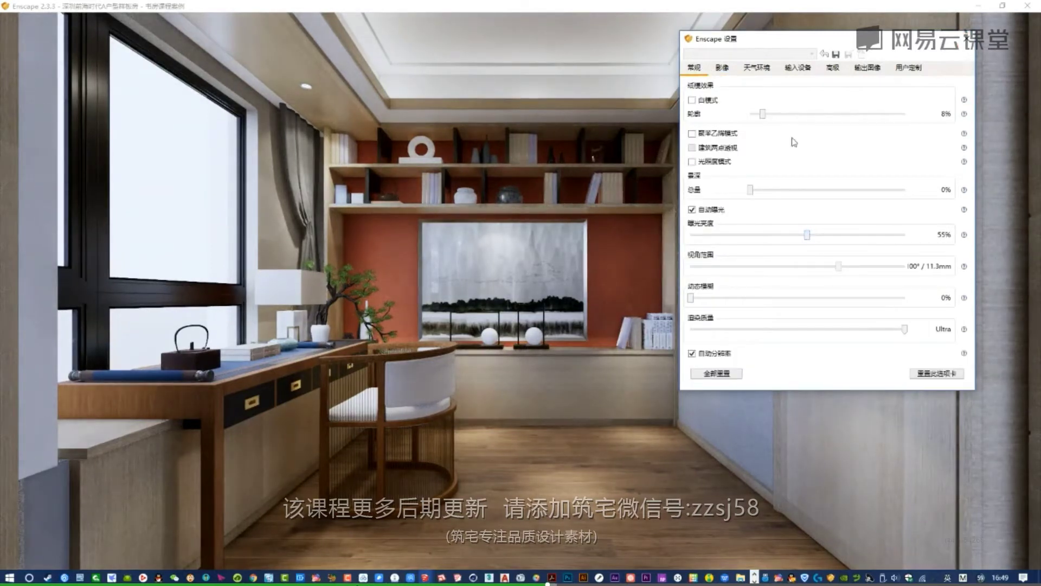
pyautogui.click(966, 38)
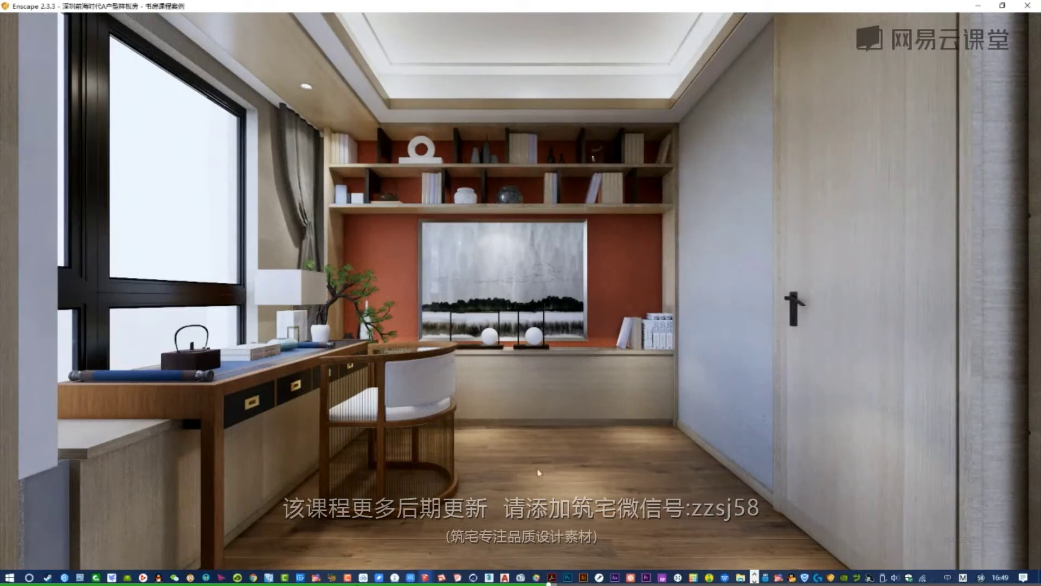
# - Switch from the Enscape render back to the study model in SketchUp
pyautogui.press('super')
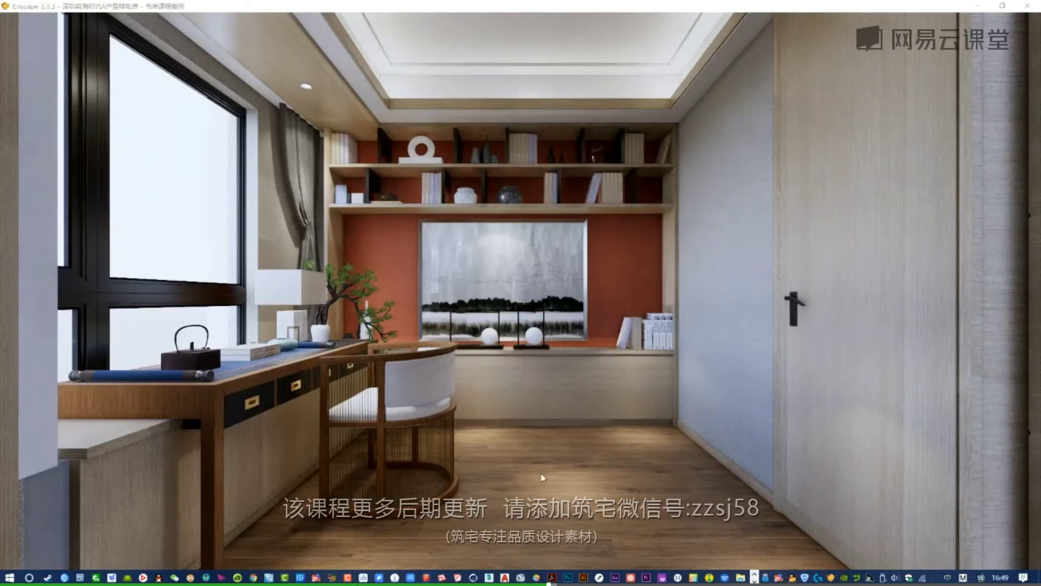
pyautogui.moveTo(427, 577)
pyautogui.click(368, 534)
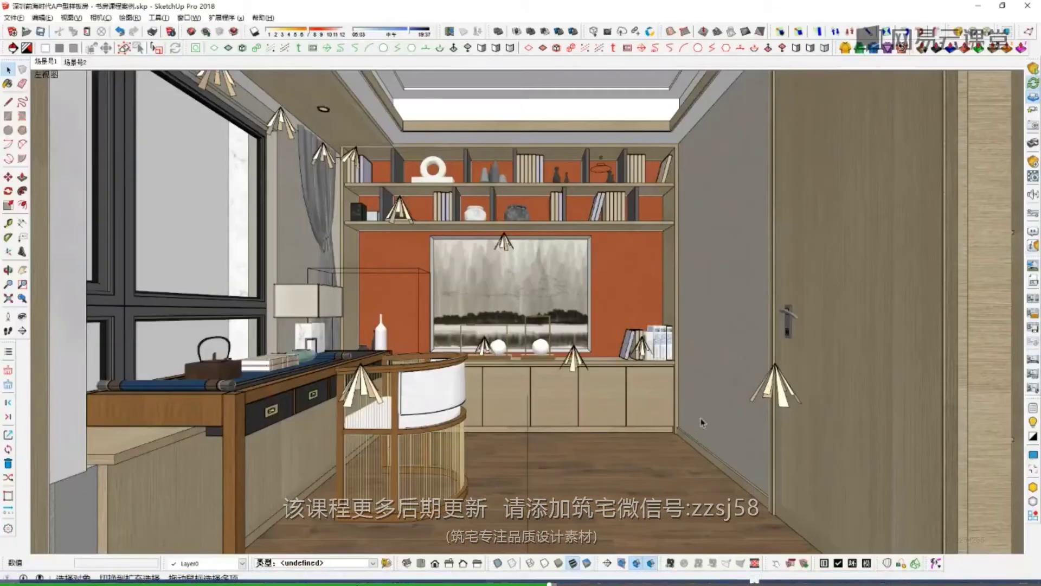
# - Set the luminous intensity of the Enscape spotlights in the group beside the door to 275 cd
pyautogui.doubleClick(779, 396)
pyautogui.click(780, 395)
pyautogui.click(1033, 162)
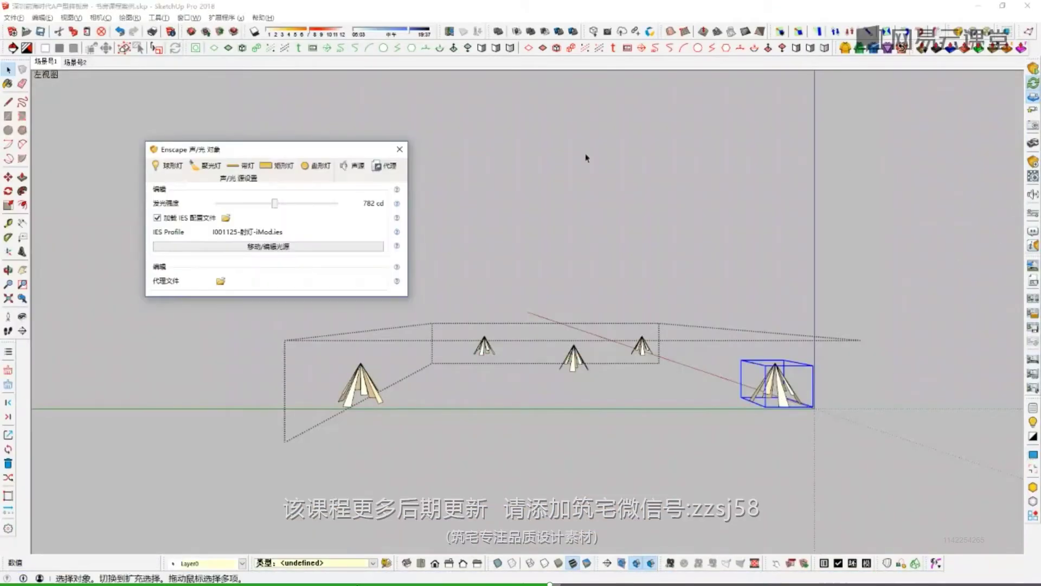
pyautogui.moveTo(273, 205); pyautogui.dragTo(264, 205)
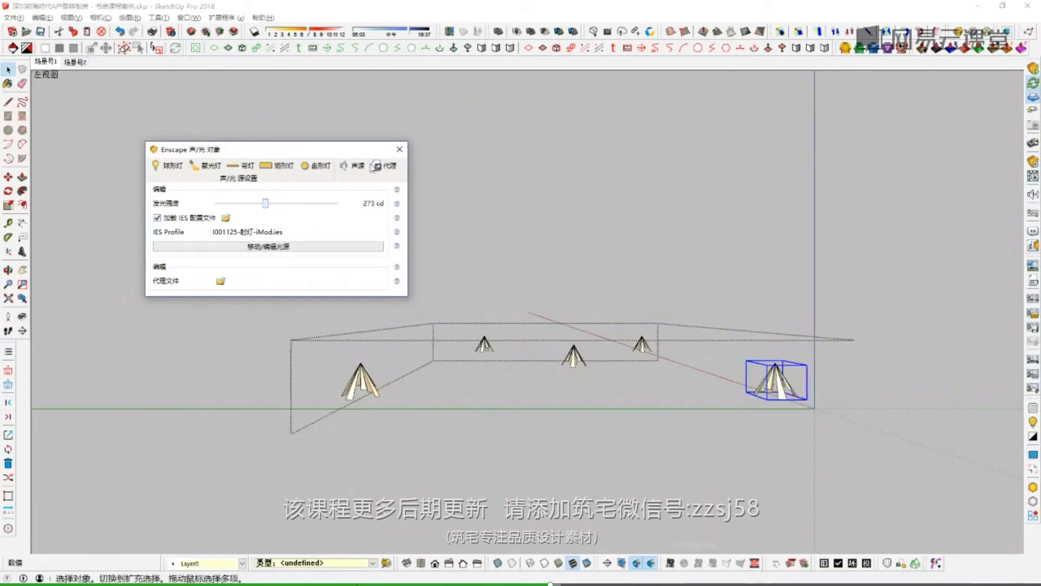
pyautogui.click(399, 149)
pyautogui.click(467, 434)
# - Check the study's lighting in the Enscape render window and return to the SketchUp model
pyautogui.press('super')
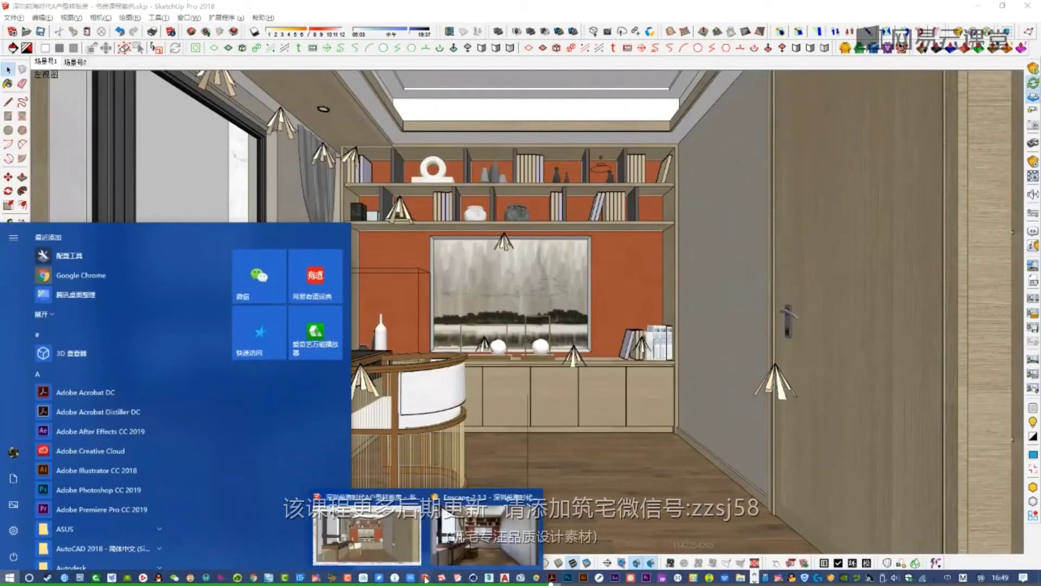
pyautogui.click(485, 526)
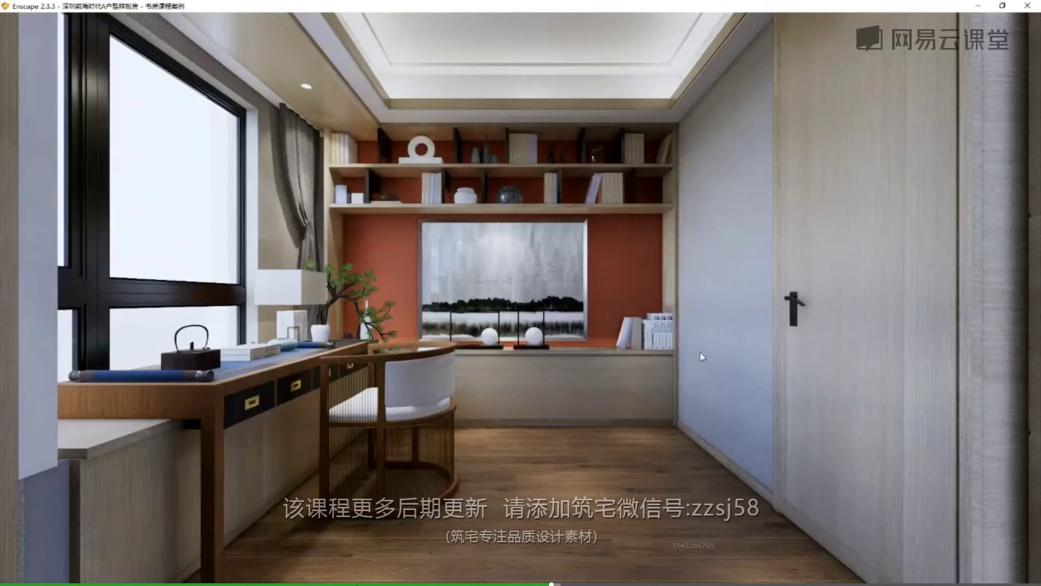
pyautogui.press('super')
pyautogui.moveTo(428, 577)
pyautogui.click(369, 529)
# - Set the luminous intensity of the Enscape spotlight at the upper end of the bookshelf beside the curtain to 244 cd
pyautogui.click(347, 157)
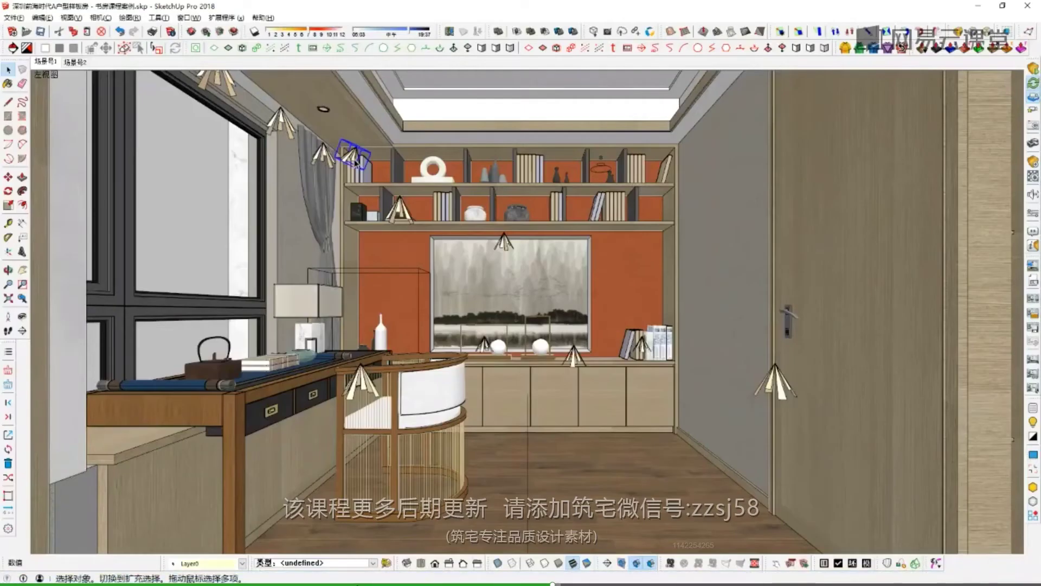
pyautogui.rightClick(353, 156)
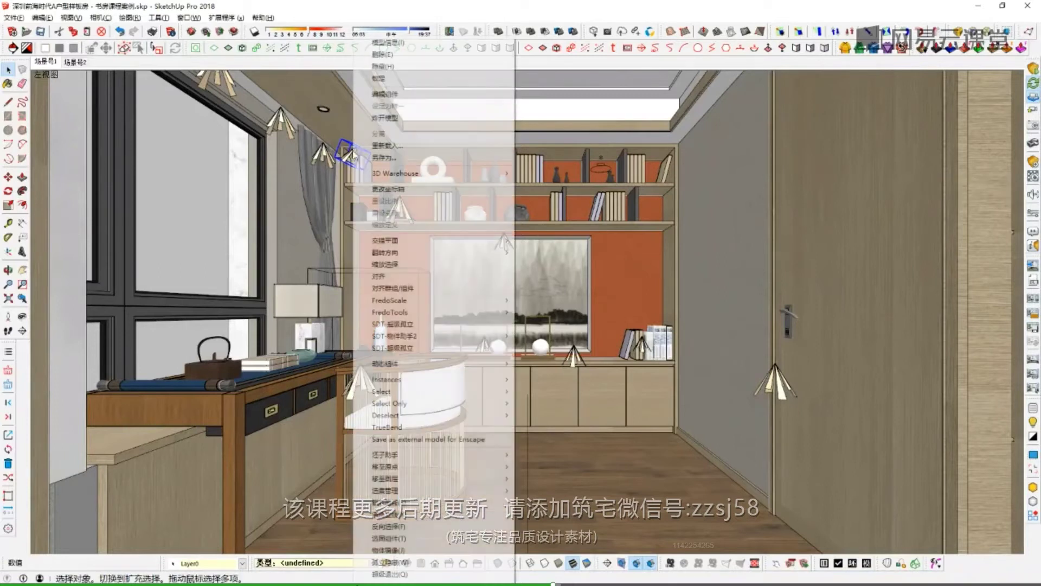
pyautogui.click(805, 11)
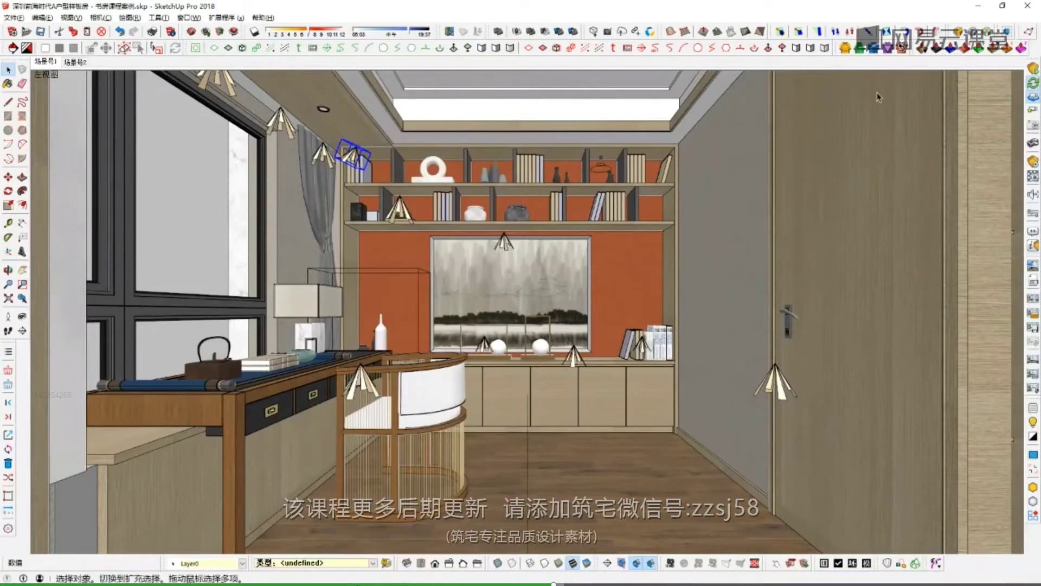
pyautogui.click(1032, 161)
pyautogui.moveTo(217, 28); pyautogui.dragTo(724, 155)
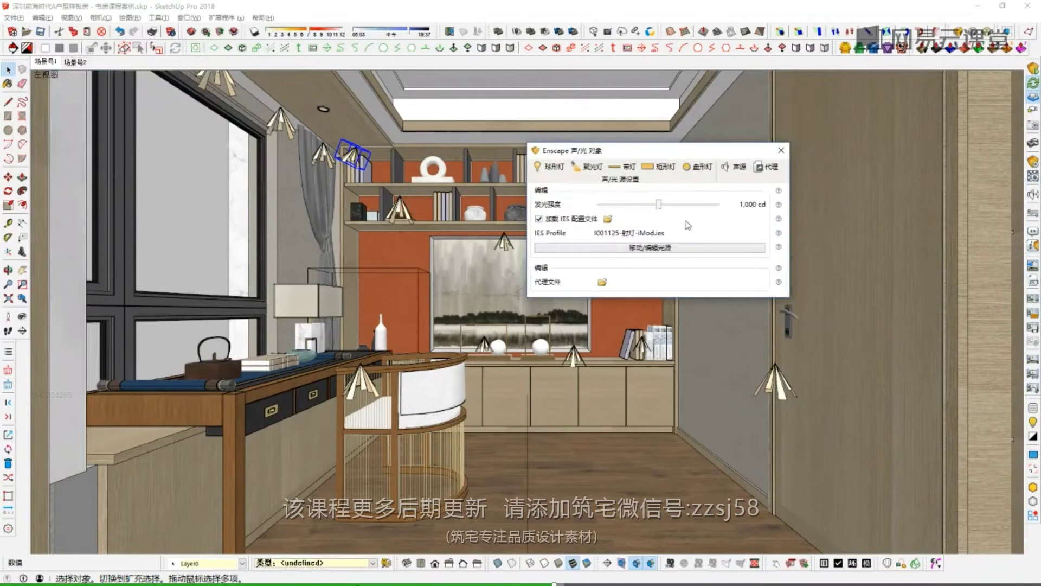
pyautogui.moveTo(658, 203)
pyautogui.mouseDown()
pyautogui.moveTo(641, 205)
pyautogui.moveTo(650, 204)
pyautogui.mouseUp()
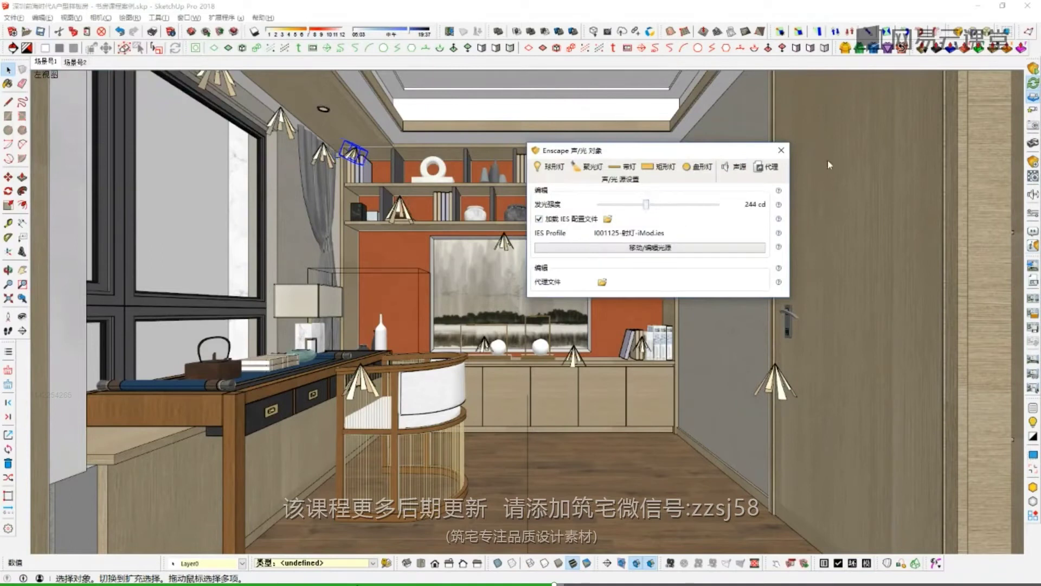
pyautogui.click(781, 151)
# - Switch to the Enscape render window and check the bookshelf wall with the new spotlight intensity
pyautogui.press('super')
pyautogui.moveTo(428, 579)
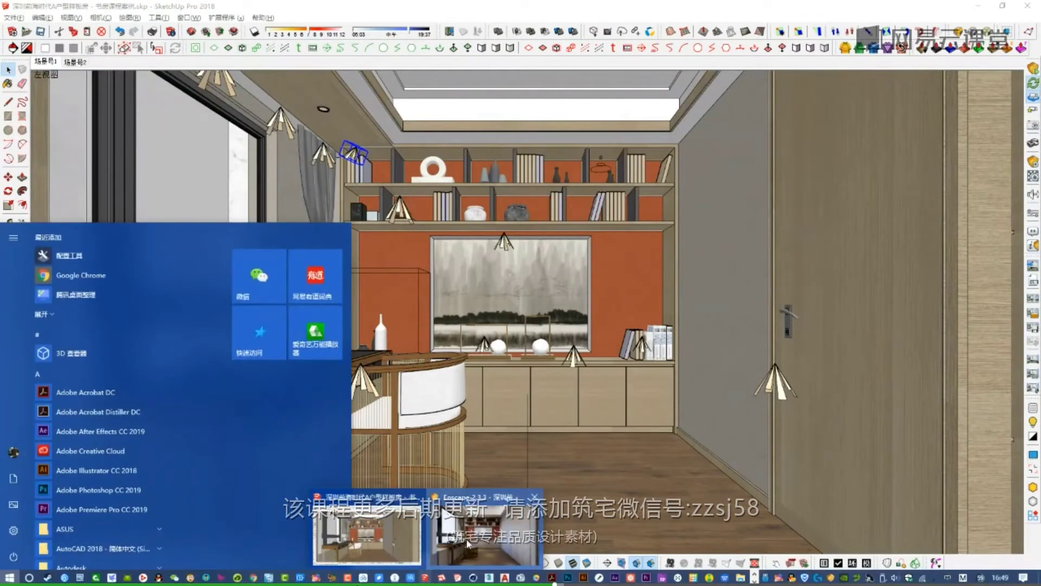
pyautogui.click(485, 526)
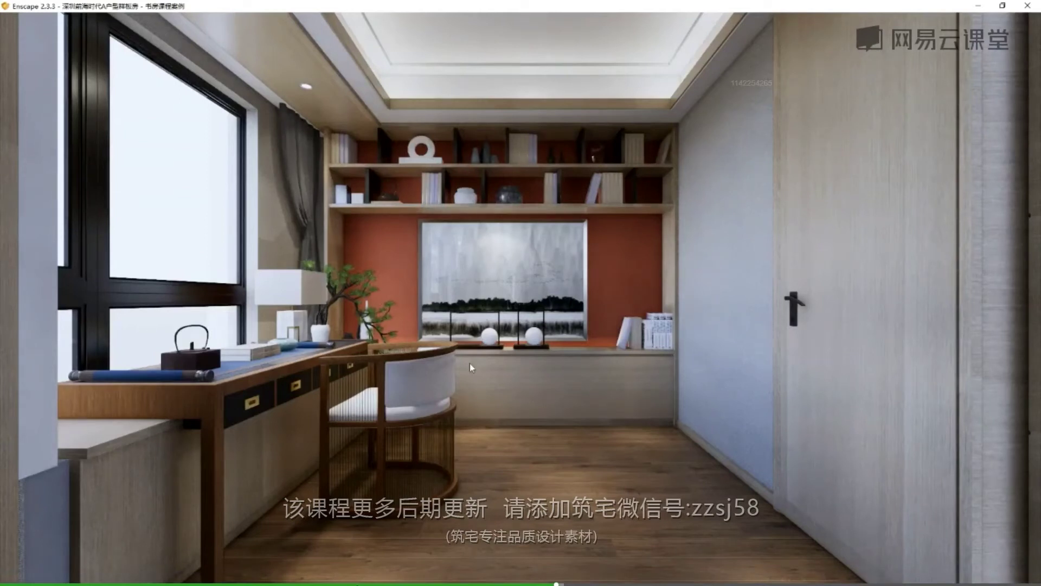
pyautogui.press('super')
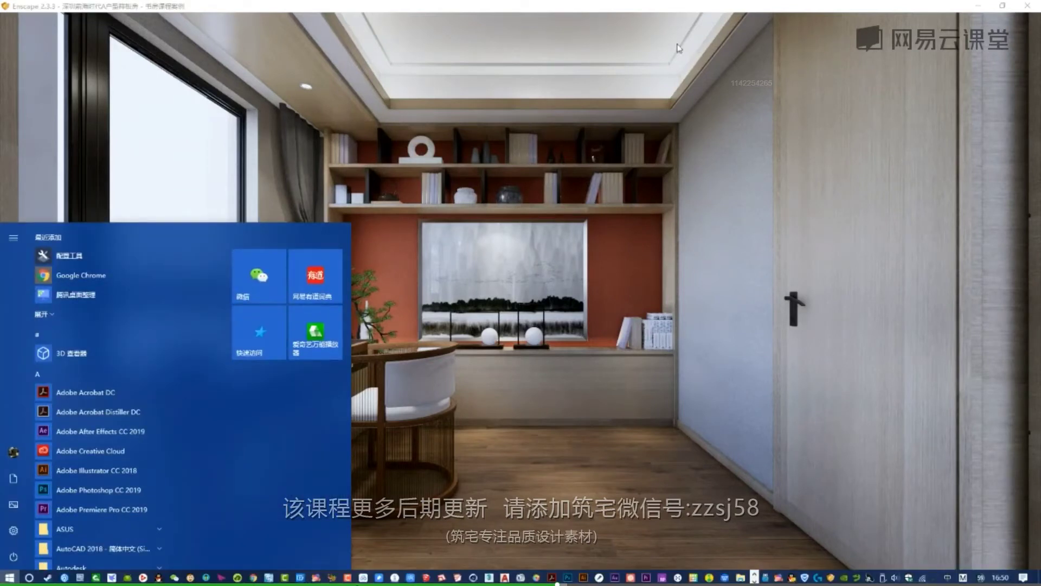
pyautogui.click(636, 281)
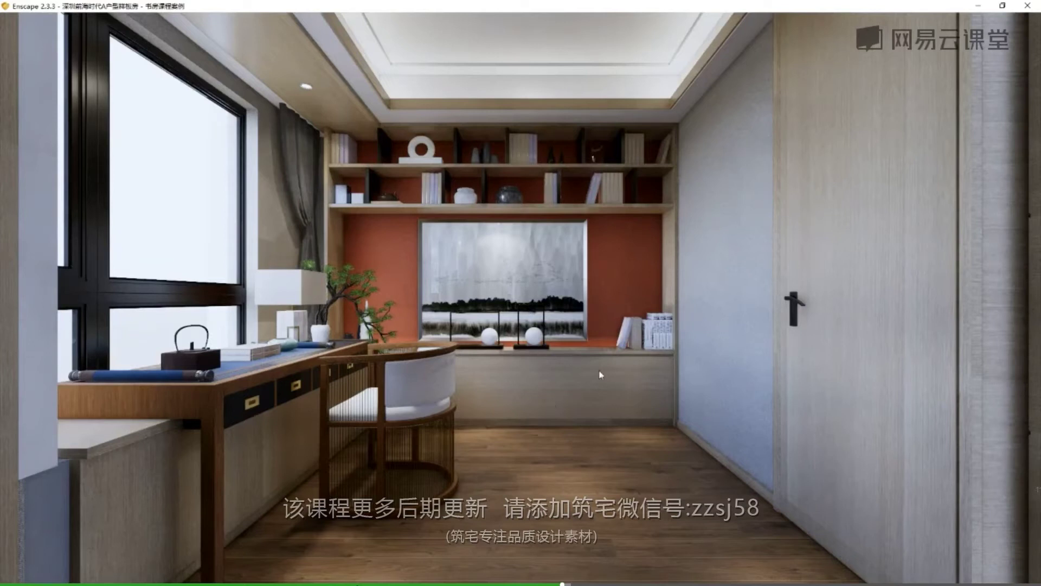
# - Compare the spotlight layout in the SketchUp model with the Enscape render, finishing in the render window
pyautogui.press('super')
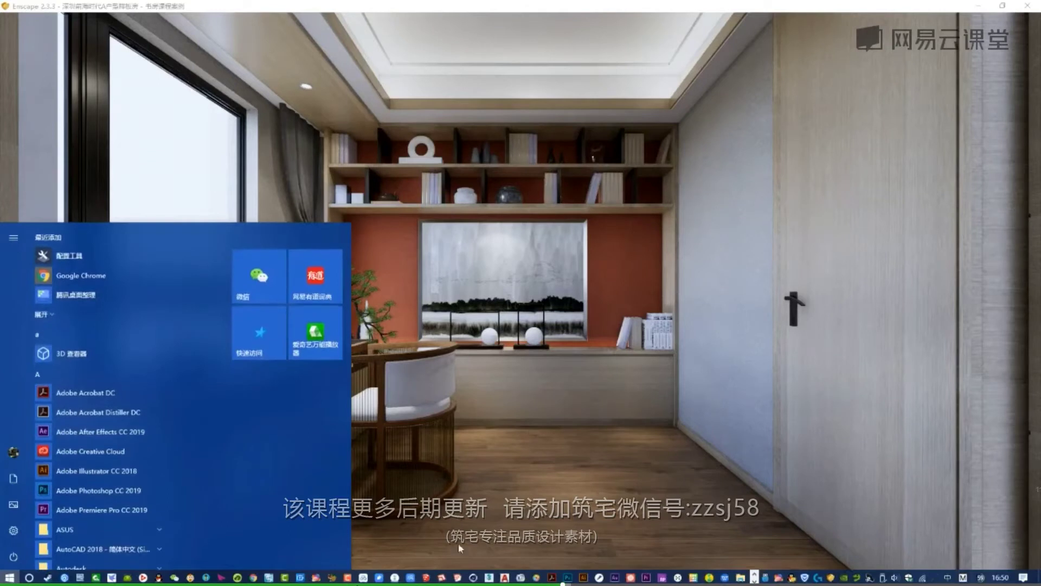
pyautogui.moveTo(430, 576)
pyautogui.click(374, 535)
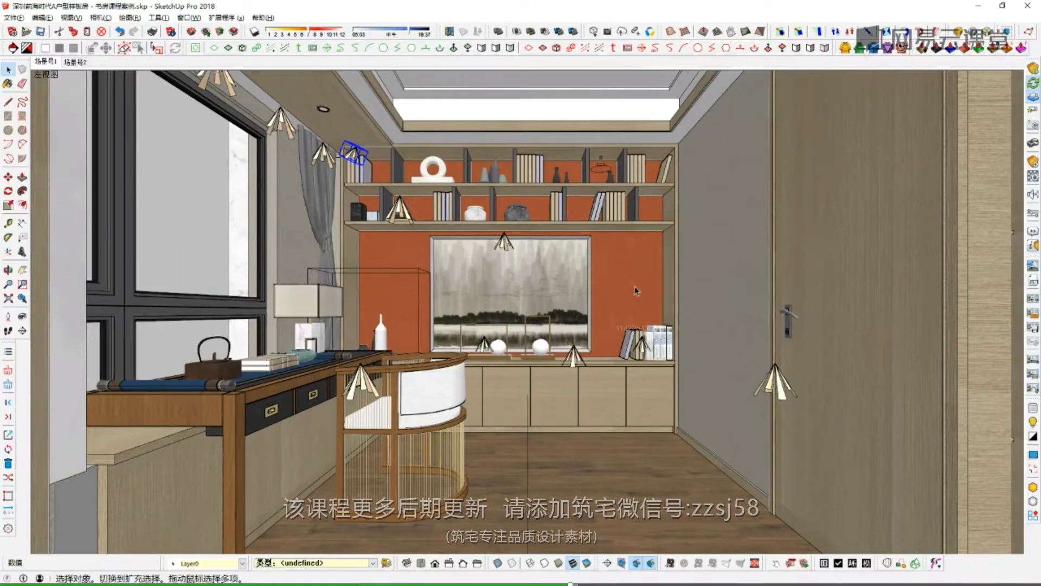
pyautogui.press('super')
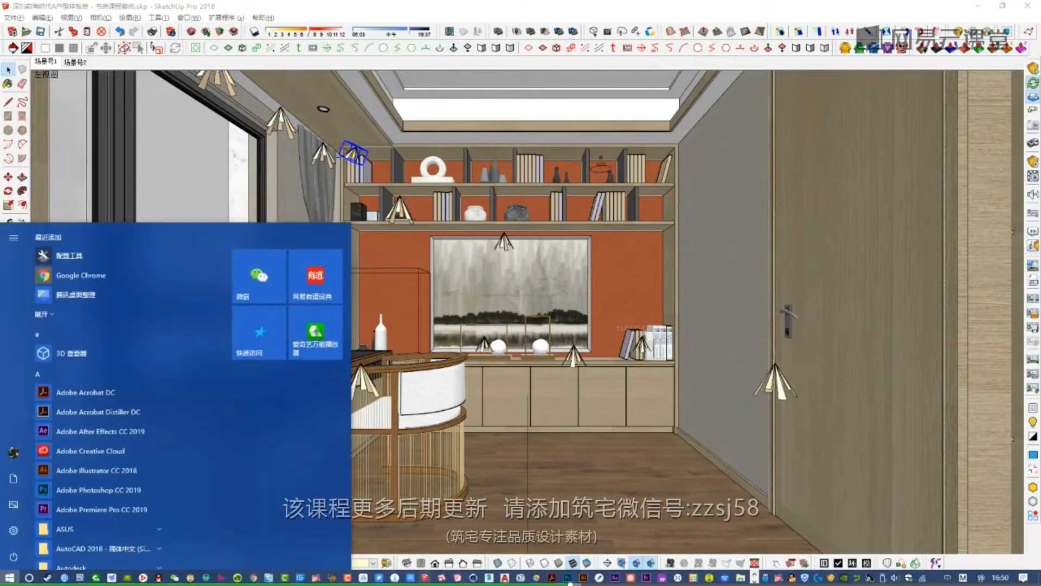
pyautogui.moveTo(426, 577)
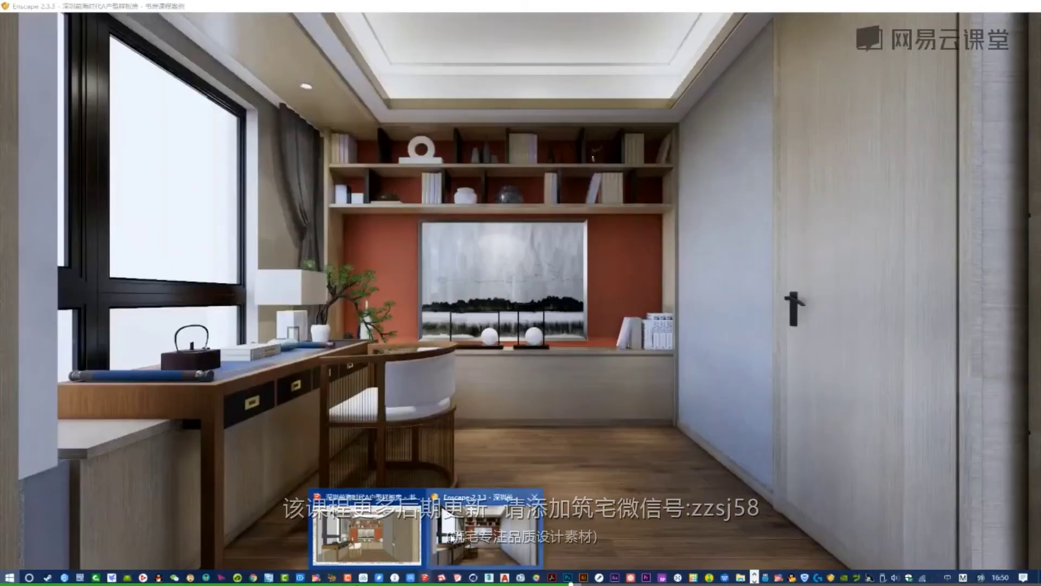
pyautogui.click(486, 534)
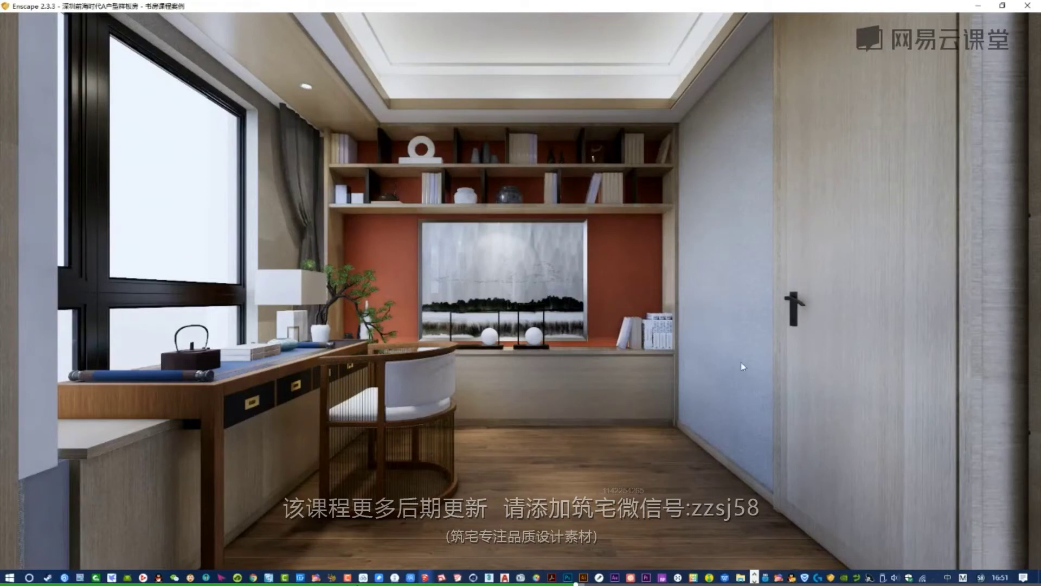
pyautogui.press('super')
pyautogui.click(397, 467)
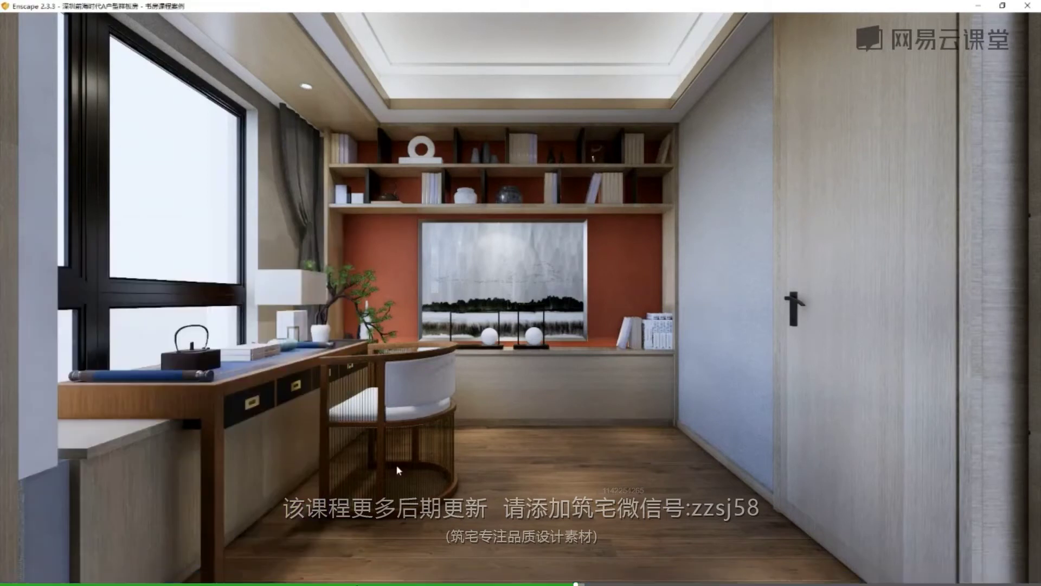
# - Walk through the rendered study up to the desk chair and back out past the room's entrance
pyautogui.press('w')
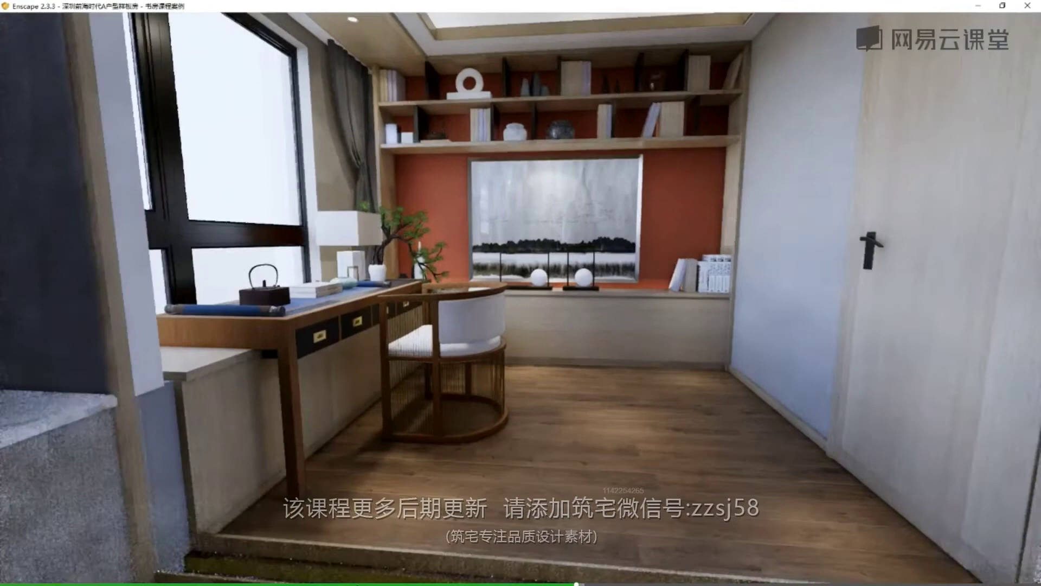
pyautogui.press('w')
pyautogui.press('w')
pyautogui.press('w')
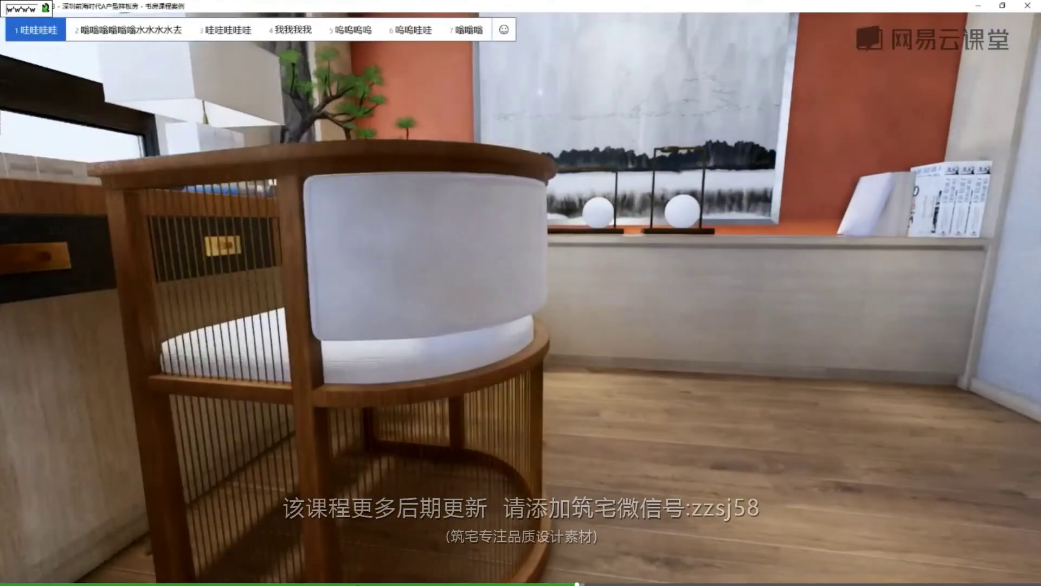
pyautogui.press('s')
pyautogui.press('s')
pyautogui.press('s')
pyautogui.press('s')
pyautogui.press('s')
pyautogui.press('s')
pyautogui.press('s')
pyautogui.press('s')
pyautogui.press('s')
pyautogui.press('s')
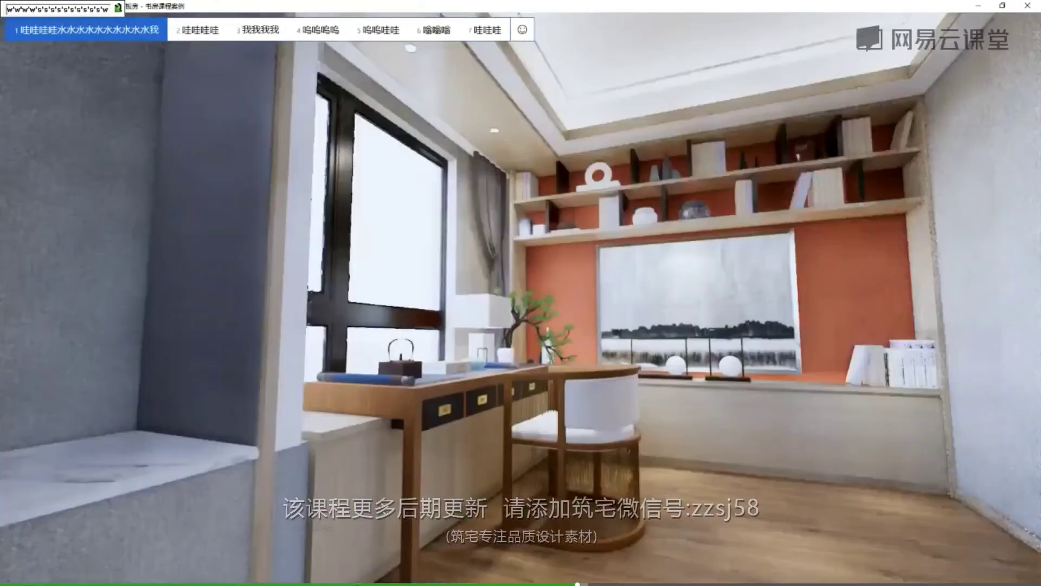
# - Examine the window corner, desk lamp, chair and landscape picture up close in the render
pyautogui.press('w')
pyautogui.press('w')
pyautogui.press('w')
pyautogui.press('w')
pyautogui.press('w')
pyautogui.press('w')
pyautogui.press('s')
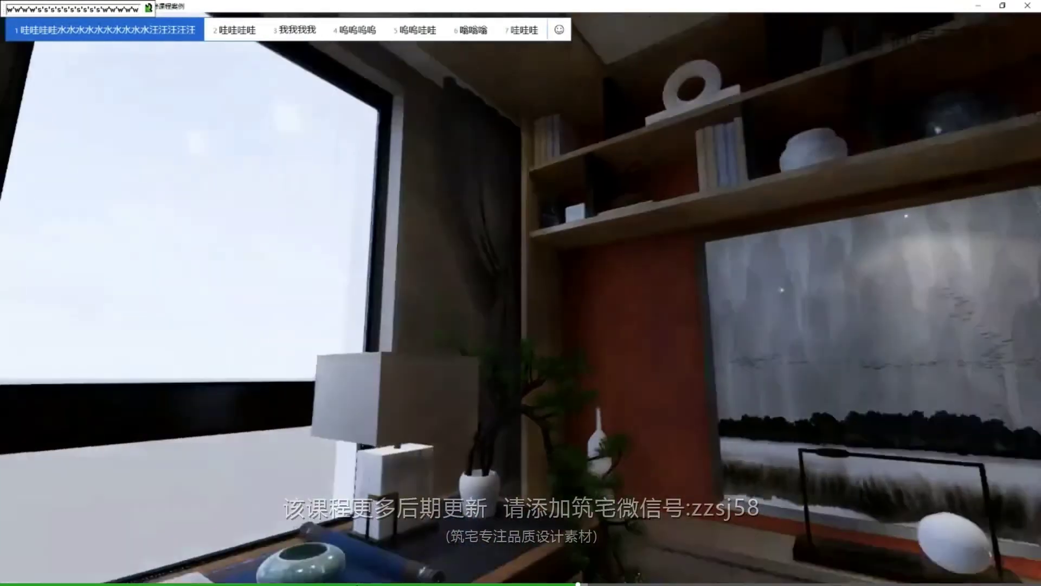
pyautogui.press('w')
pyautogui.press('w')
pyautogui.press('s')
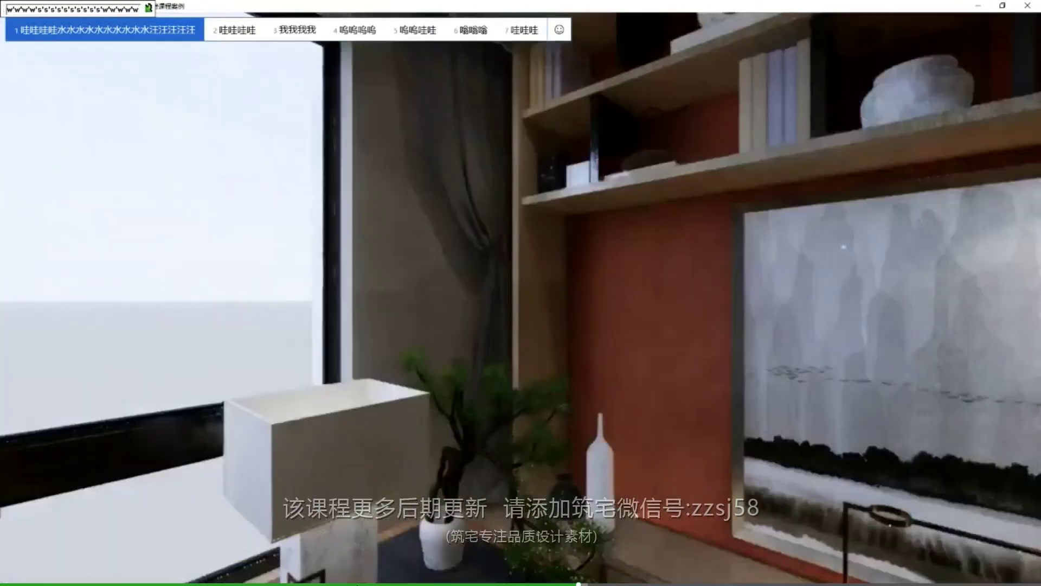
pyautogui.press('w')
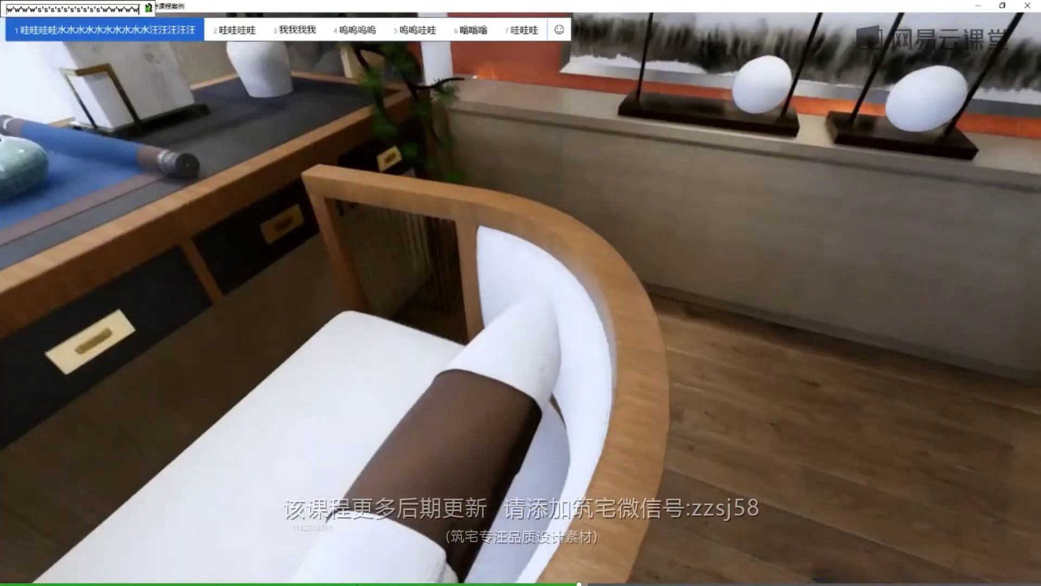
pyautogui.press('s')
pyautogui.press('s')
pyautogui.press('s')
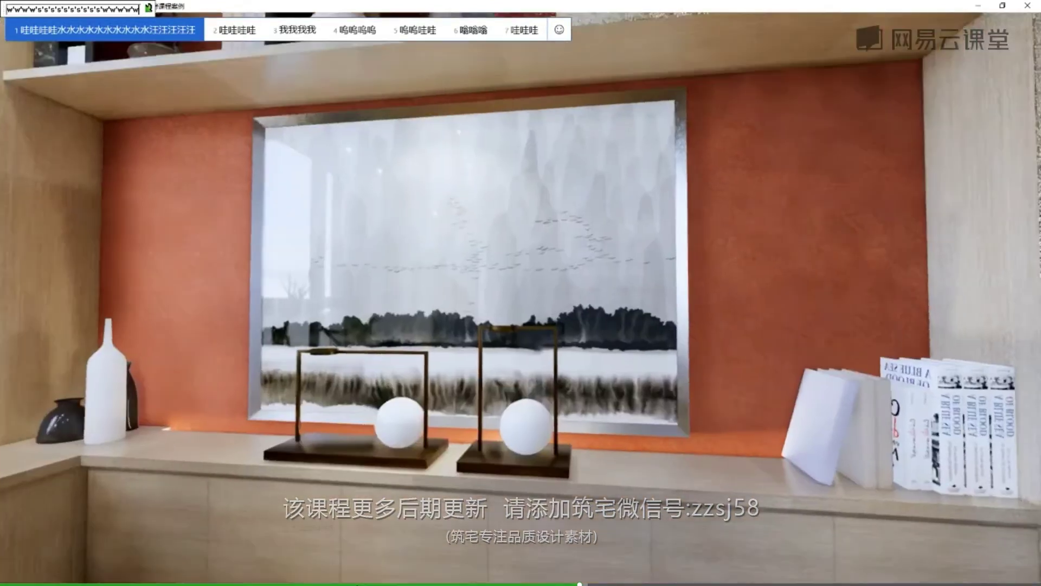
# - Review the lighting of the whole rendered study from several distances near its entrance
pyautogui.press('s')
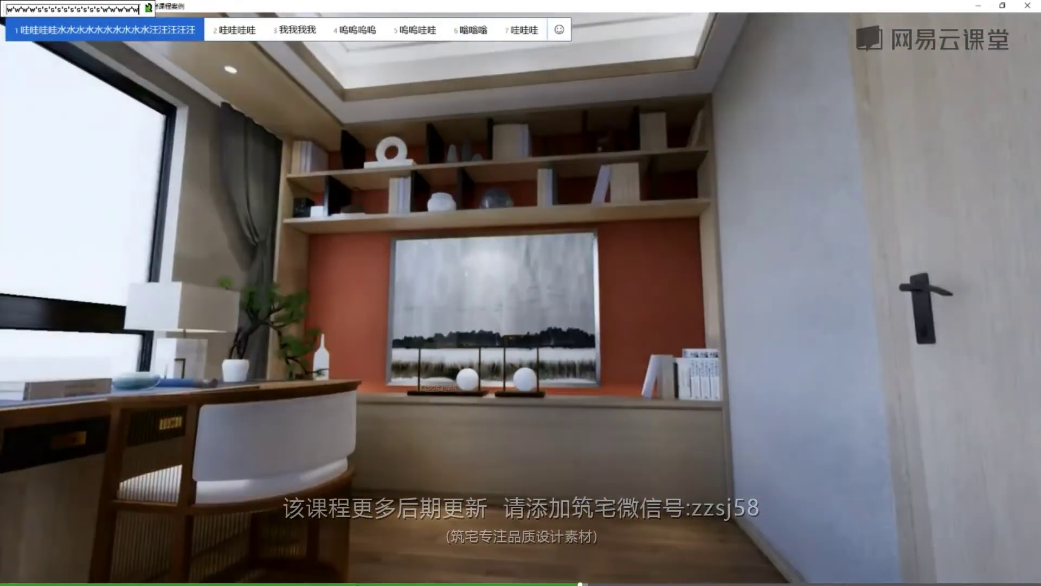
pyautogui.press('w')
pyautogui.press('s')
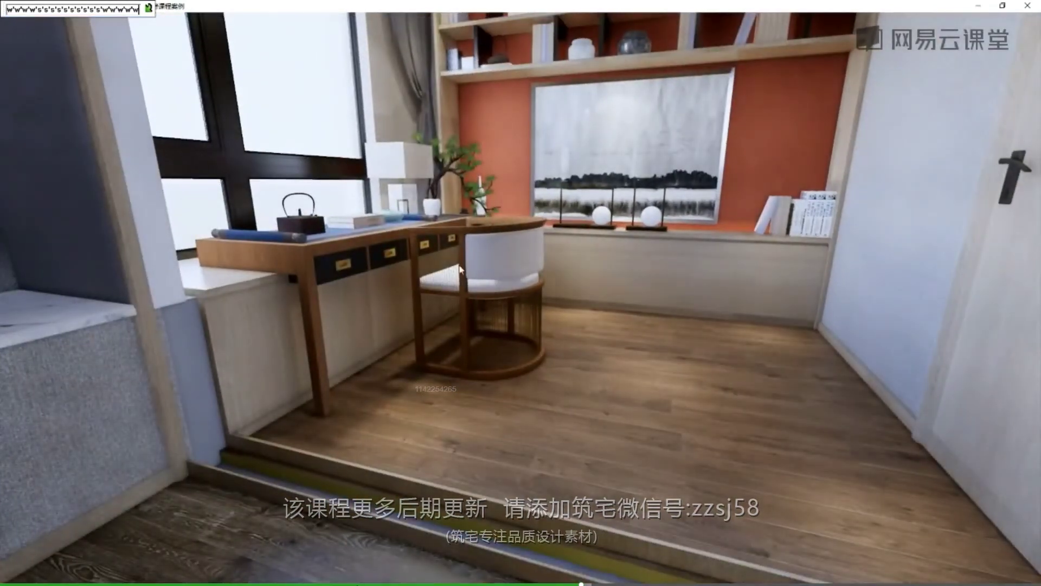
pyautogui.press('s')
pyautogui.press('s')
pyautogui.press('s')
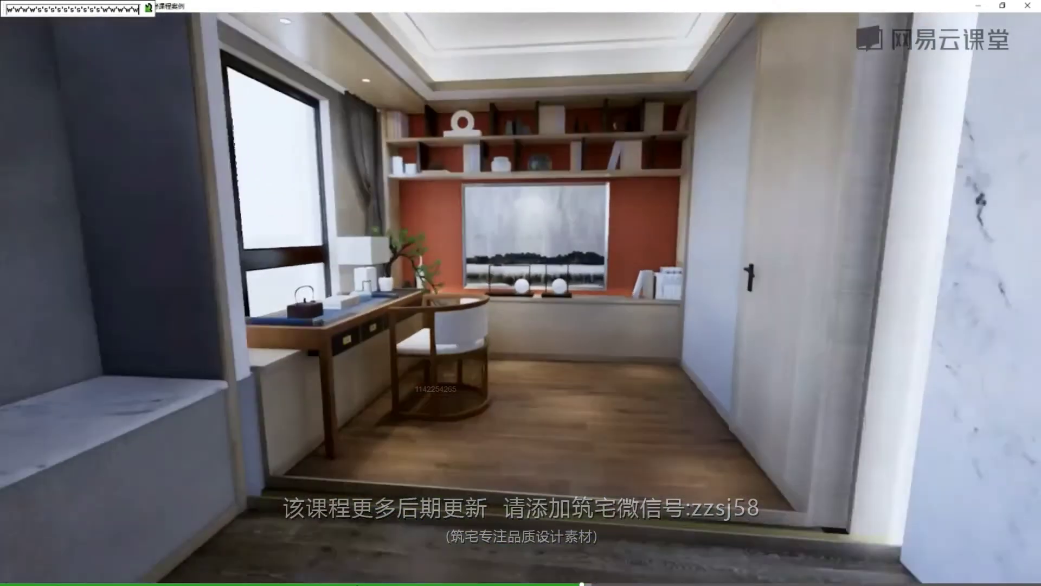
pyautogui.press('w')
pyautogui.press('w')
pyautogui.press('w')
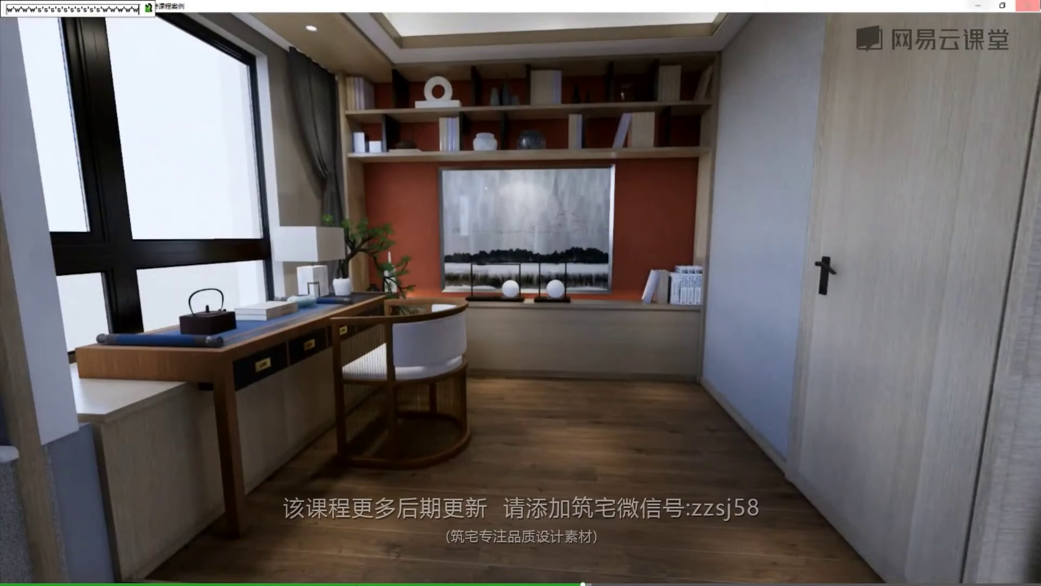
pyautogui.press('s')
pyautogui.press('w')
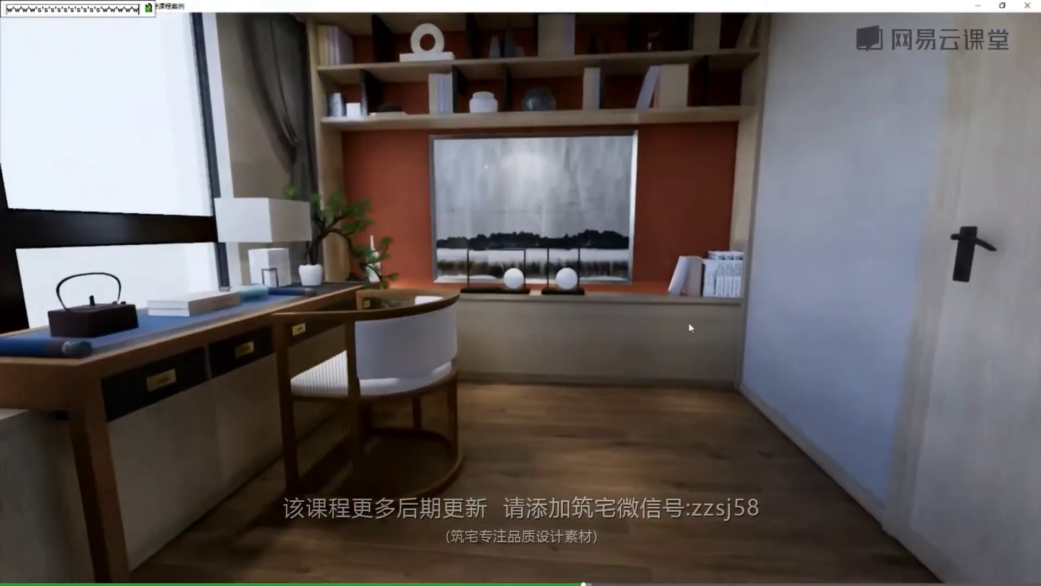
pyautogui.press('s')
pyautogui.press('s')
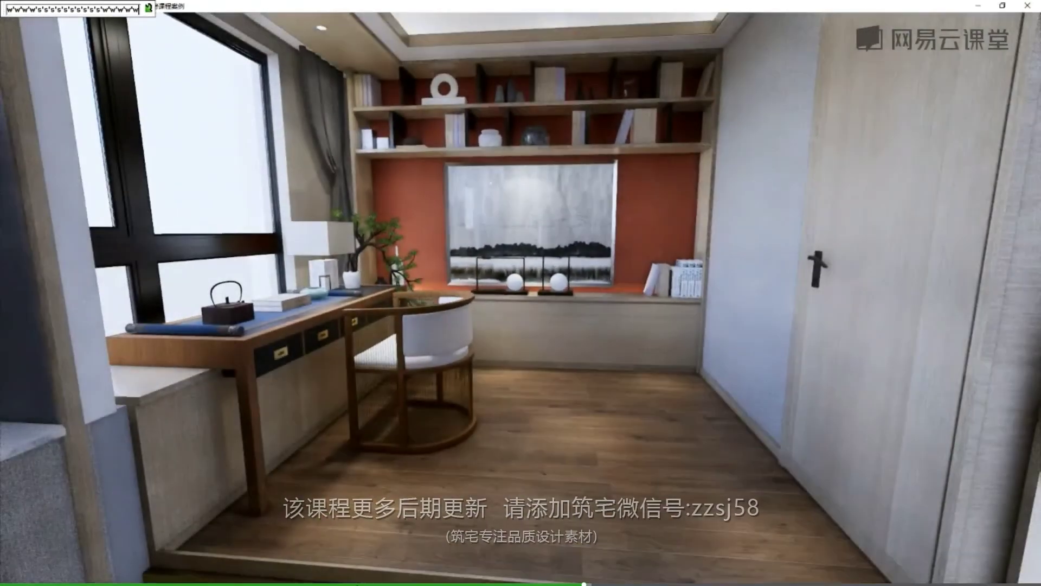
# - Examine the picture wall, the open bookshelves and the recessed ceiling in the render
pyautogui.press('w')
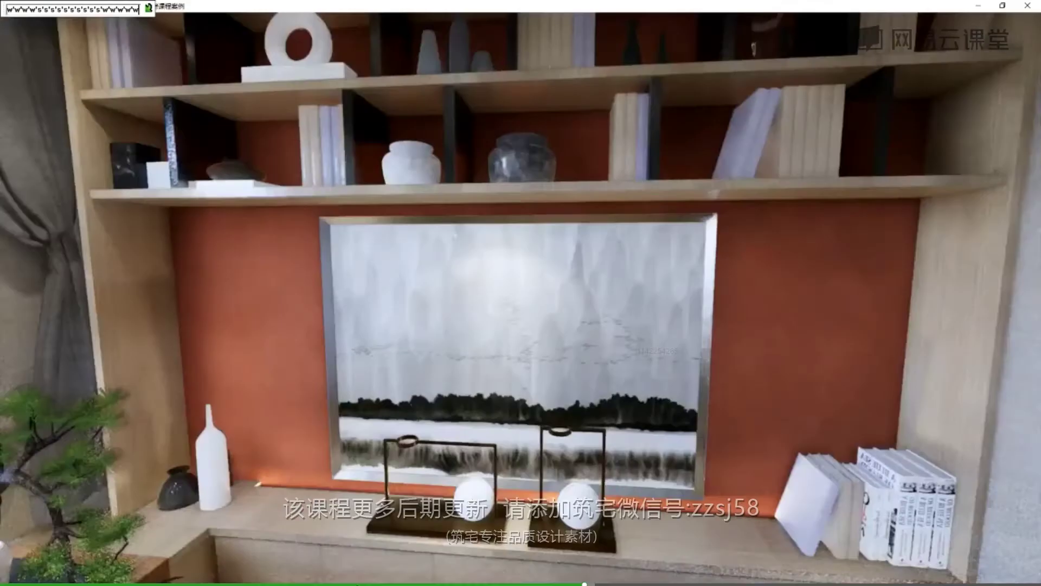
pyautogui.press('s')
pyautogui.press('w')
pyautogui.press('w')
pyautogui.moveTo(629, 402); pyautogui.dragTo(421, 326)
pyautogui.moveTo(380, 250); pyautogui.dragTo(418, 245)
pyautogui.press('w')
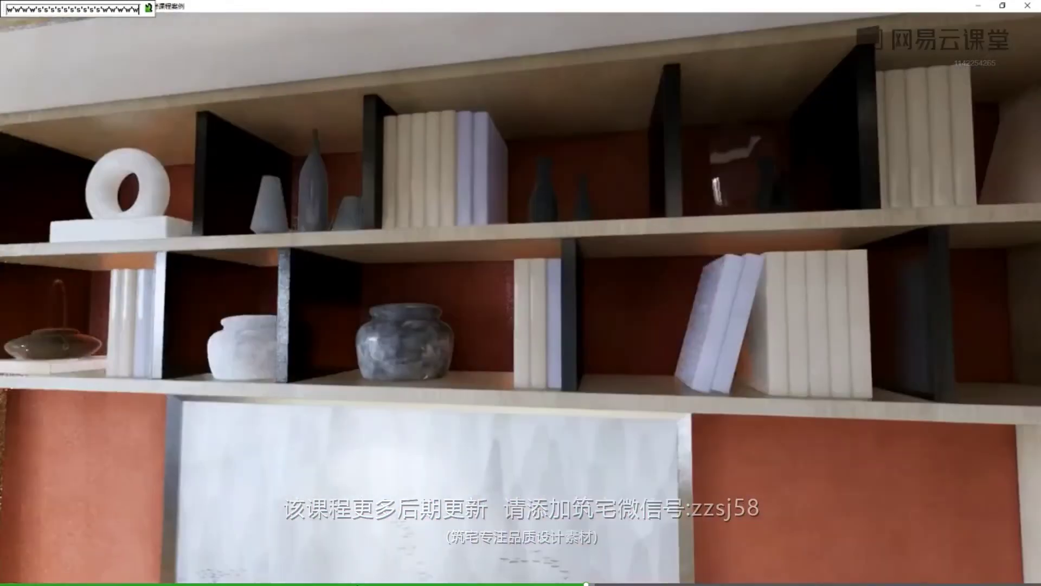
pyautogui.press('s')
pyautogui.press('s')
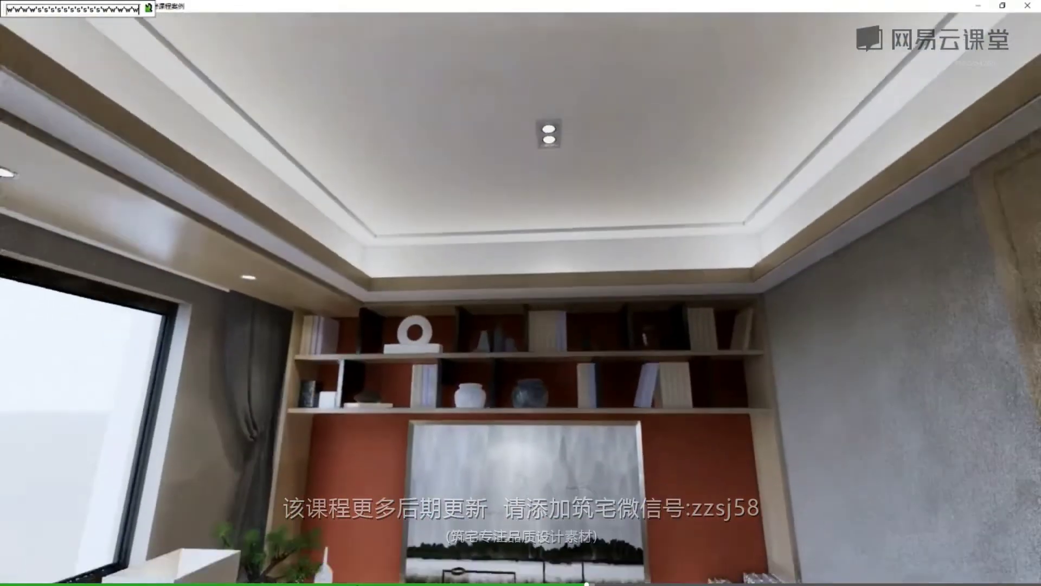
# - Examine the desk corner, the low cabinet decorations, the picture wall and the door side of the rendered study
pyautogui.press('s')
pyautogui.moveTo(520, 163)
pyautogui.mouseDown()
pyautogui.moveTo(504, 379)
pyautogui.moveTo(586, 434)
pyautogui.moveTo(575, 504)
pyautogui.mouseUp()
pyautogui.press('w')
pyautogui.moveTo(575, 293)
pyautogui.mouseDown()
pyautogui.moveTo(510, 282)
pyautogui.moveTo(347, 293)
pyautogui.mouseUp()
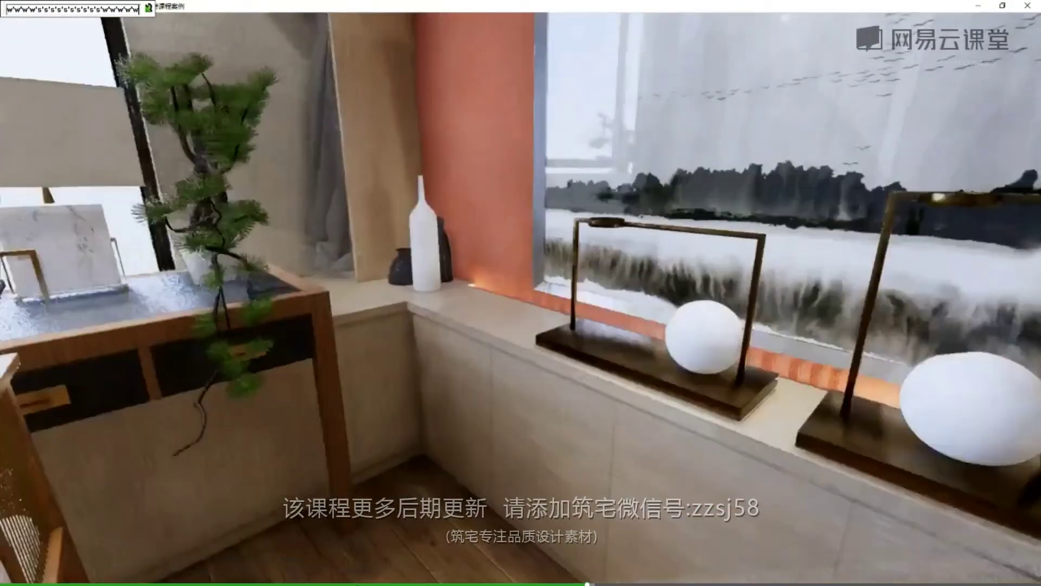
pyautogui.press('s')
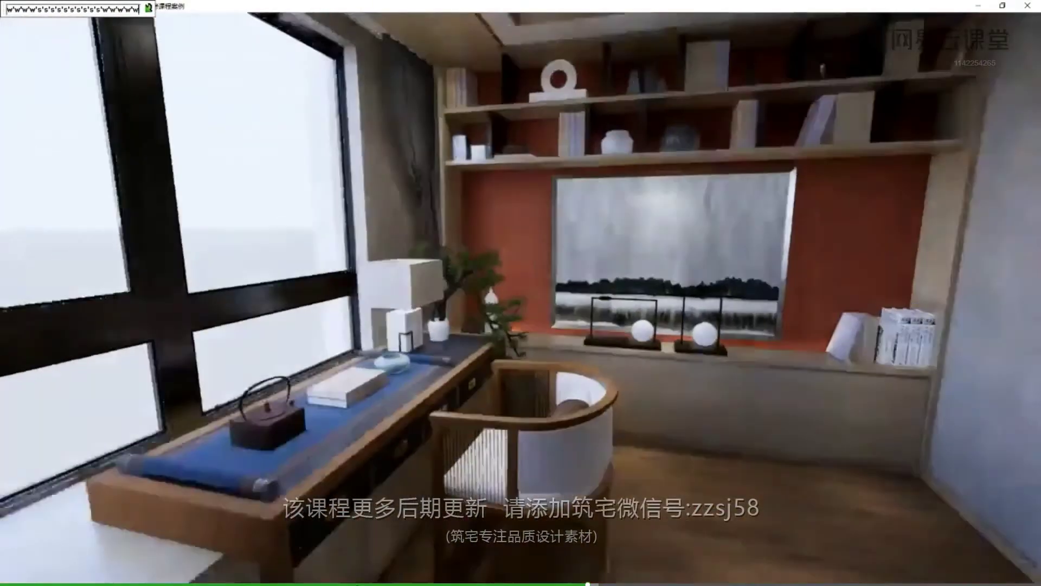
pyautogui.press('s')
pyautogui.moveTo(521, 292); pyautogui.dragTo(662, 212)
pyautogui.moveTo(686, 274); pyautogui.dragTo(589, 206)
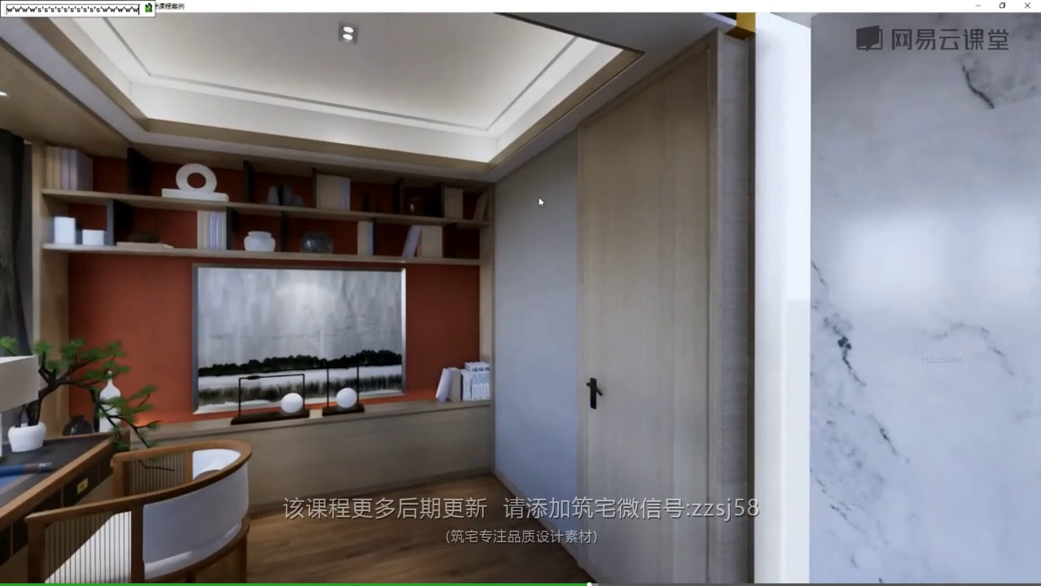
# - Examine the wood floor's surface and reflections up close around the base of the chair in the render
pyautogui.moveTo(660, 252); pyautogui.dragTo(407, 559)
pyautogui.press('s')
pyautogui.press('w')
pyautogui.press('w')
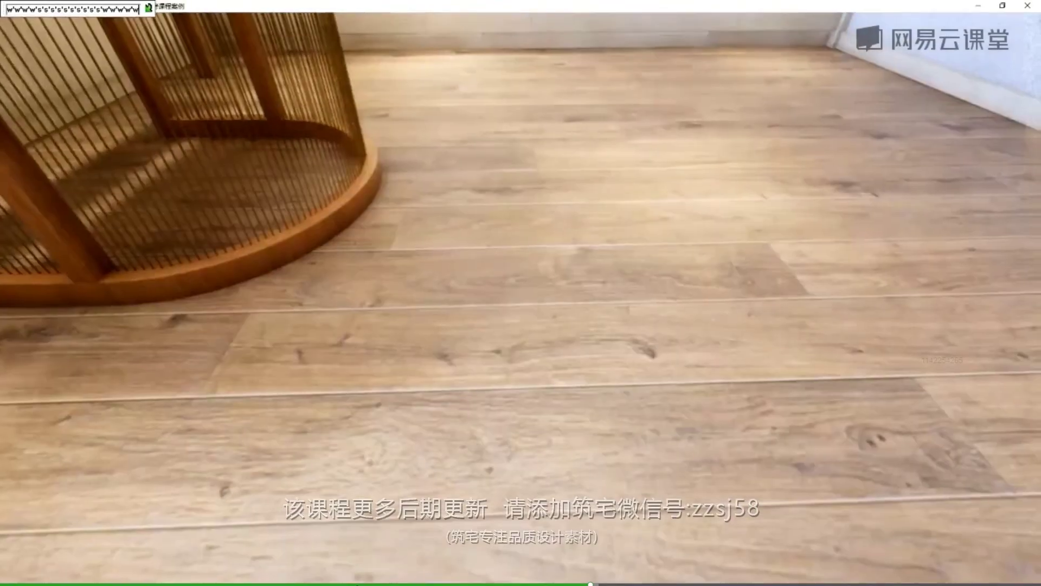
pyautogui.moveTo(700, 434); pyautogui.dragTo(475, 432)
# - Switch to SketchUp, sample the wood floor material and set its Enscape bump amount to -0.43 and roughness to 28.6%
pyautogui.press('super')
pyautogui.moveTo(430, 576)
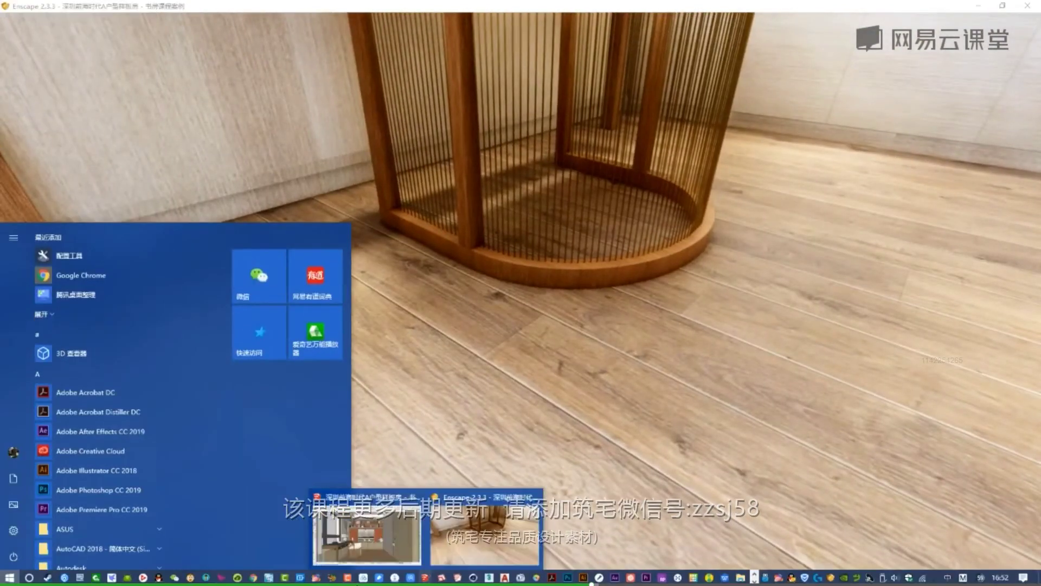
pyautogui.click(366, 534)
pyautogui.press('b')
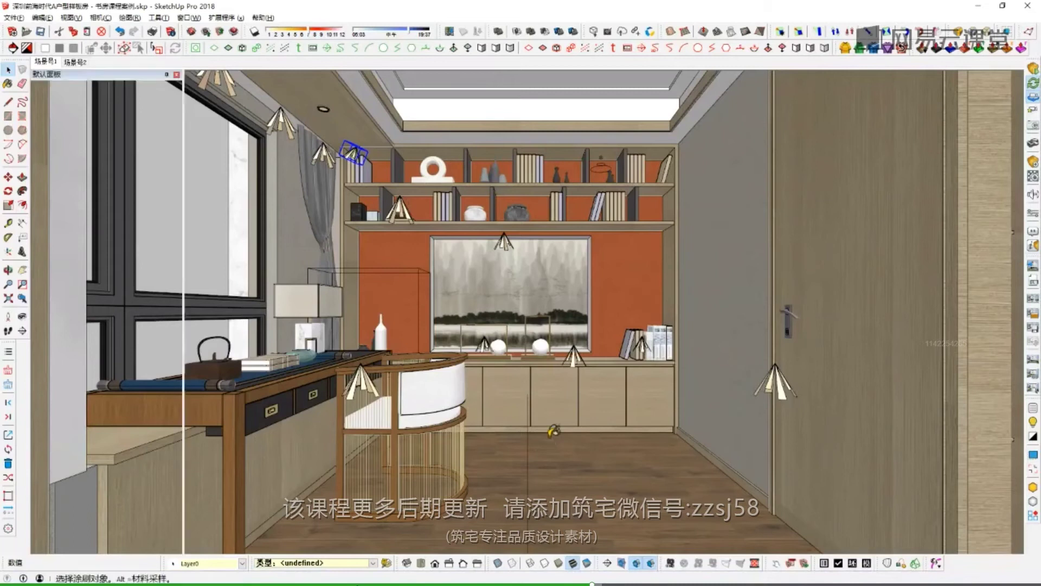
pyautogui.keyDown('alt'); pyautogui.click(945, 303); pyautogui.keyUp('alt')
pyautogui.click(1033, 176)
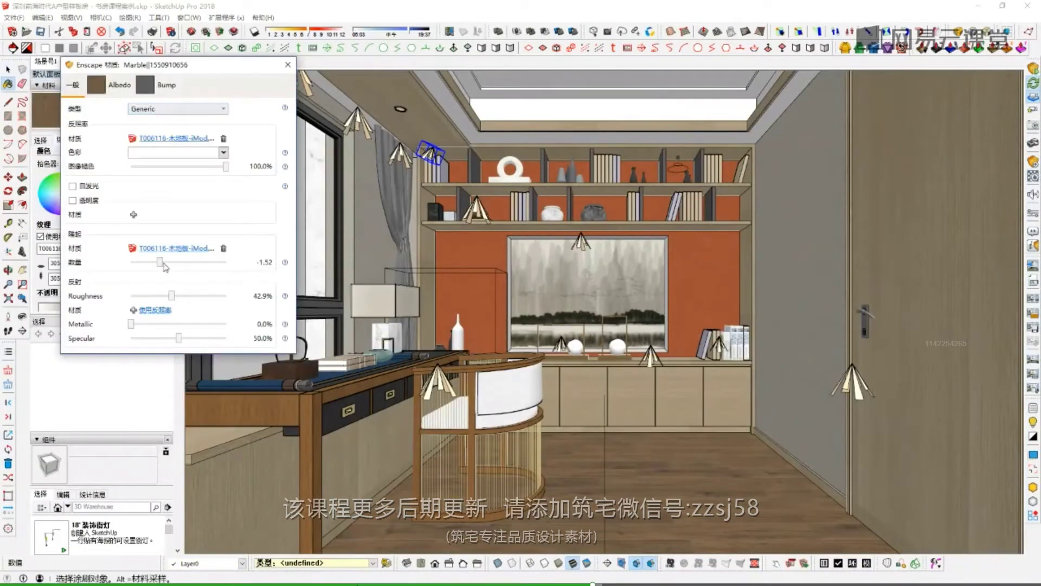
pyautogui.moveTo(159, 264); pyautogui.dragTo(159, 299)
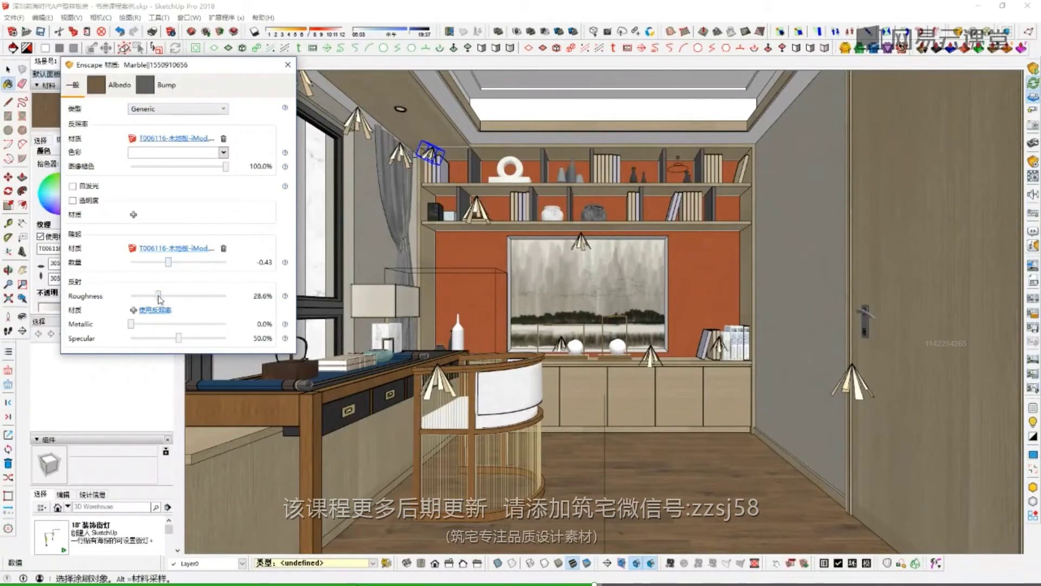
pyautogui.click(290, 64)
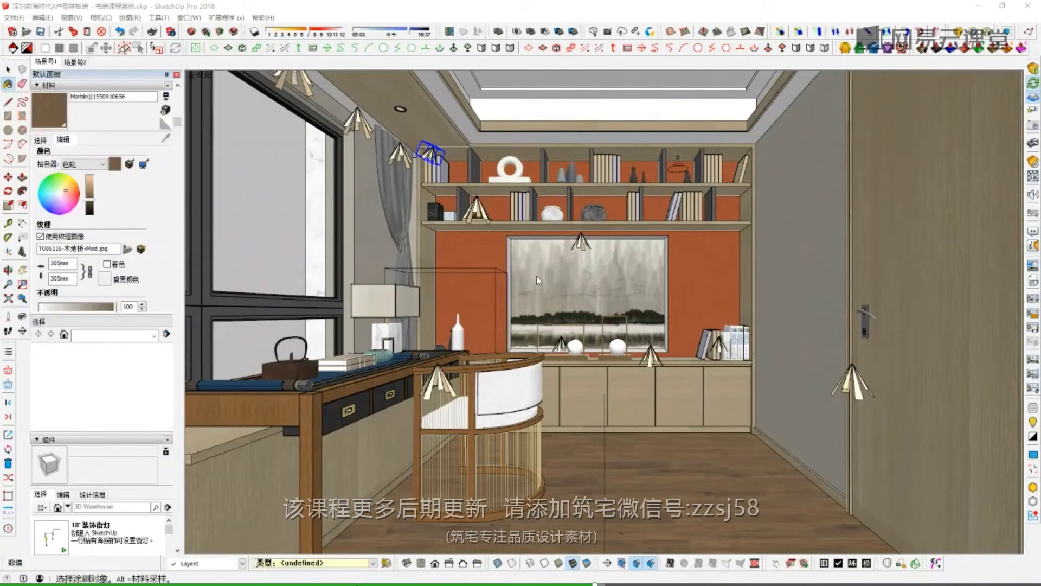
# - Switch to the Enscape render and examine the adjusted floor, backing away from it to view the chair and desk
pyautogui.press('super+Tab')
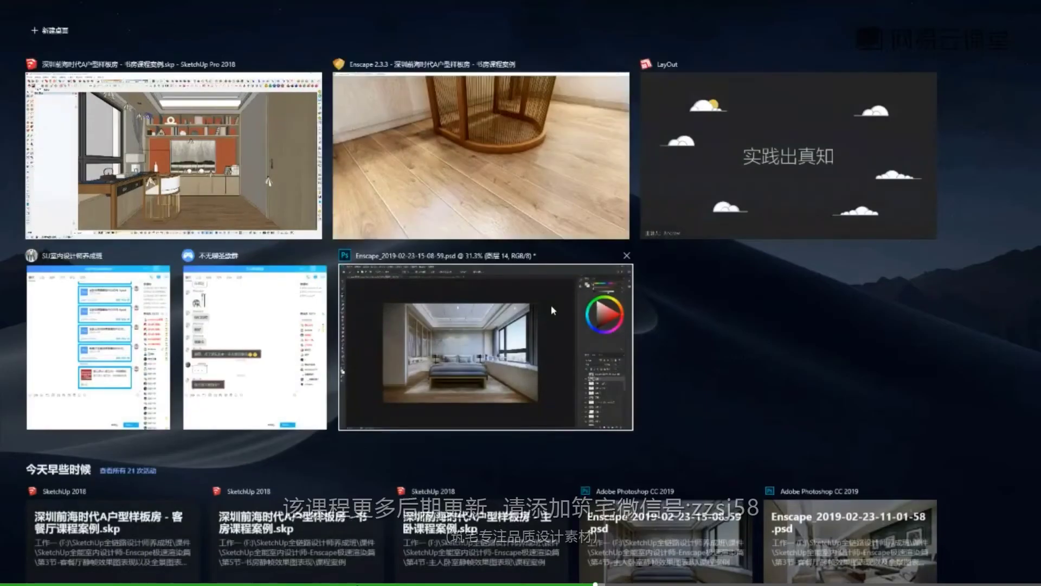
pyautogui.click(512, 184)
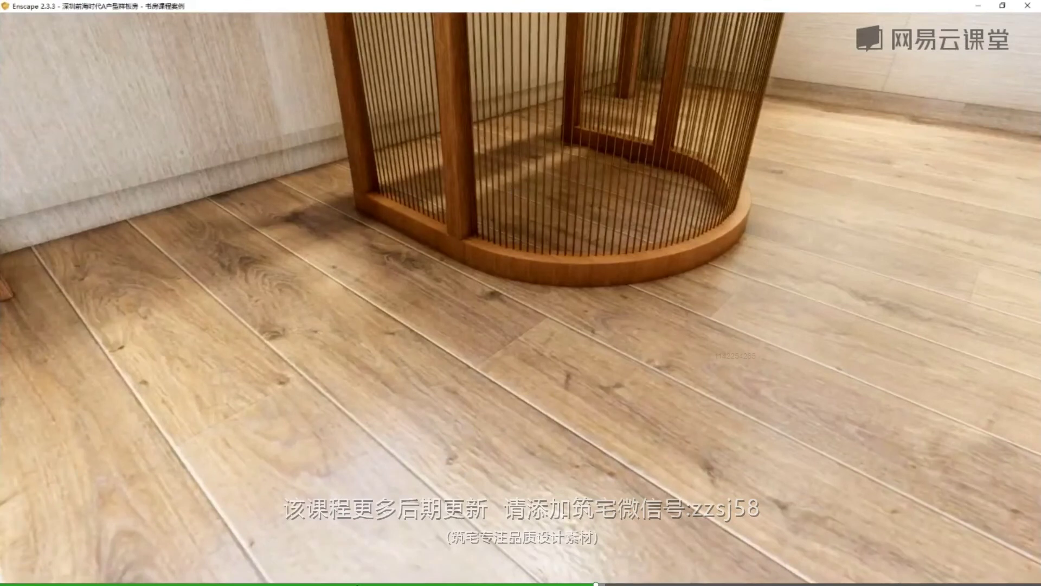
pyautogui.press('s')
pyautogui.press('s')
pyautogui.press('s')
pyautogui.press('s')
pyautogui.press('s')
pyautogui.press('s')
pyautogui.press('s')
pyautogui.press('s')
pyautogui.moveTo(634, 230)
pyautogui.mouseDown()
pyautogui.moveTo(632, 162)
pyautogui.moveTo(672, 141)
pyautogui.moveTo(564, 125)
pyautogui.moveTo(509, 158)
pyautogui.moveTo(602, 185)
pyautogui.moveTo(661, 325)
pyautogui.moveTo(662, 137)
pyautogui.moveTo(664, 266)
pyautogui.moveTo(684, 93)
pyautogui.mouseUp()
pyautogui.press('w')
pyautogui.press('w')
pyautogui.press('s')
pyautogui.press('w')
# - Switch to SketchUp and set the wood floor material's Enscape bump amount to -0.38
pyautogui.press('super')
pyautogui.moveTo(433, 579)
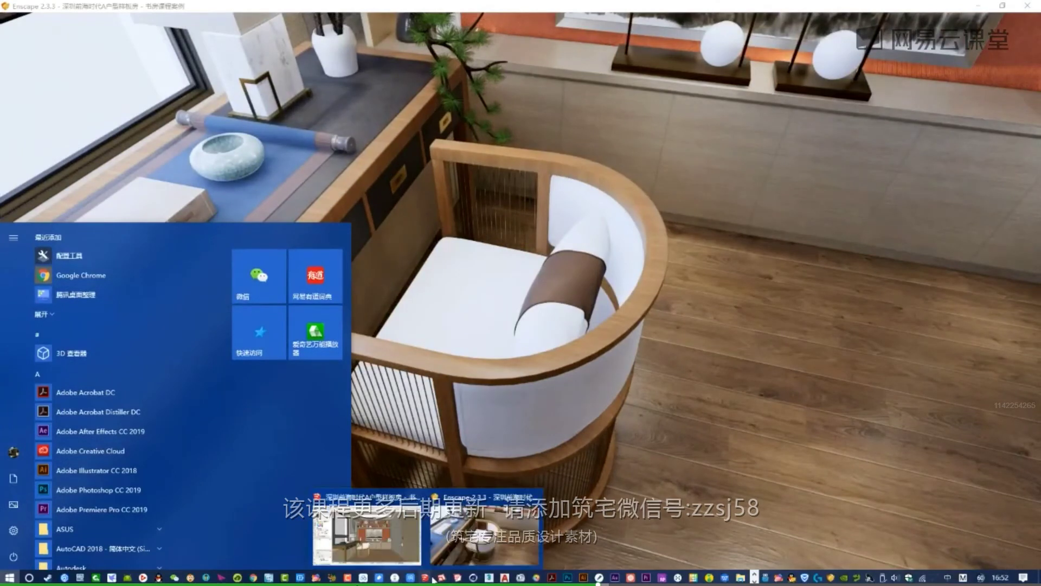
pyautogui.click(369, 530)
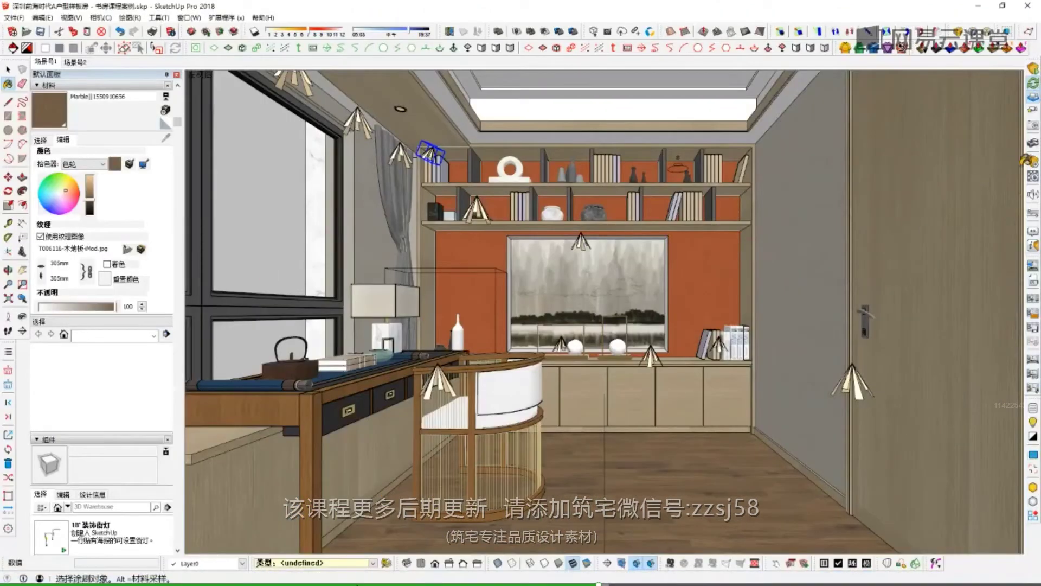
pyautogui.click(1034, 177)
pyautogui.moveTo(181, 278); pyautogui.dragTo(183, 278)
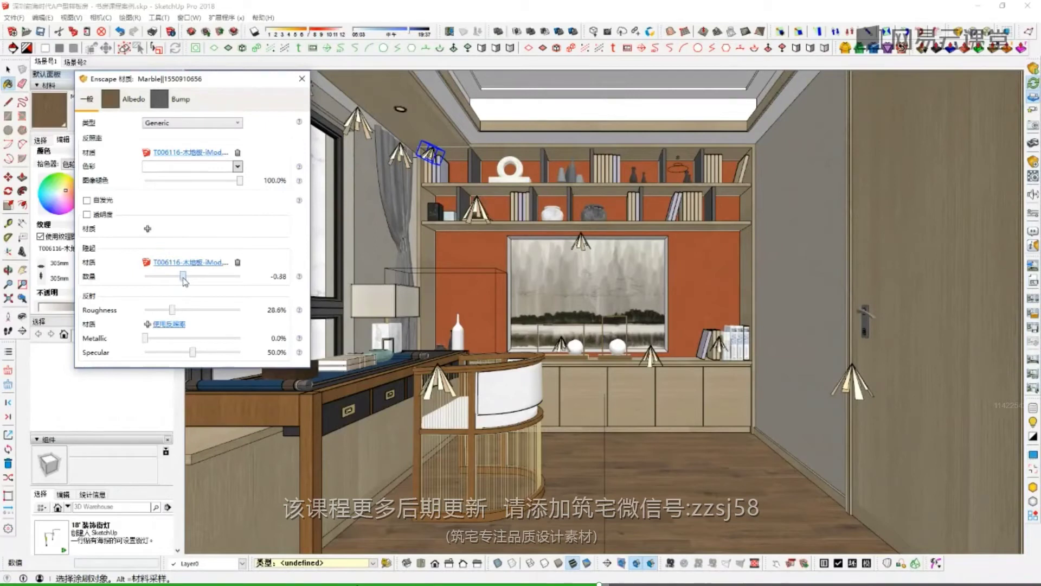
pyautogui.click(302, 79)
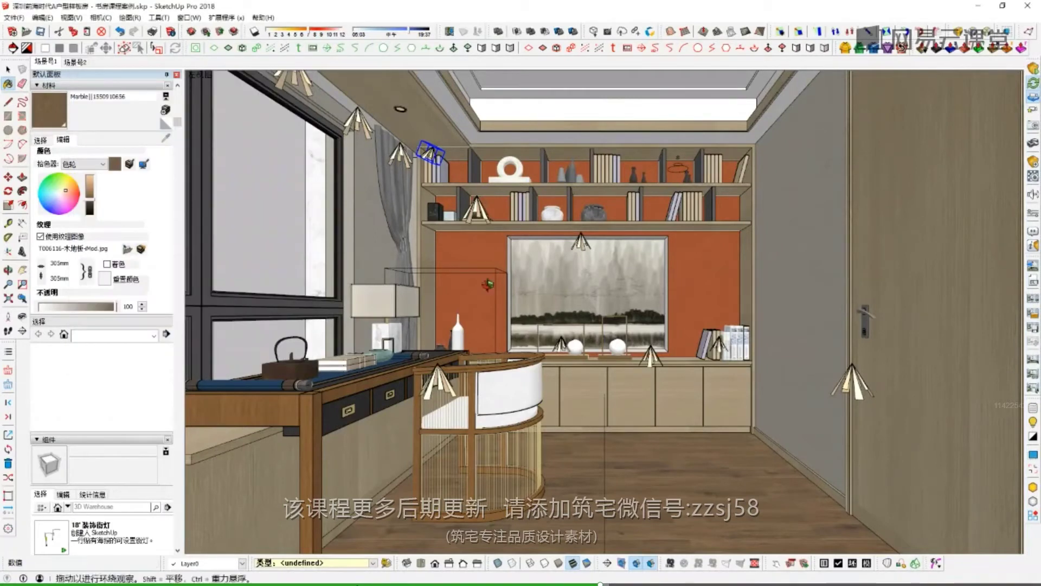
# - Set the luminous intensity of the spotlight above the desk chair to 374 cd
pyautogui.moveTo(457, 387); pyautogui.dragTo(463, 236, button='middle')
pyautogui.click(465, 235)
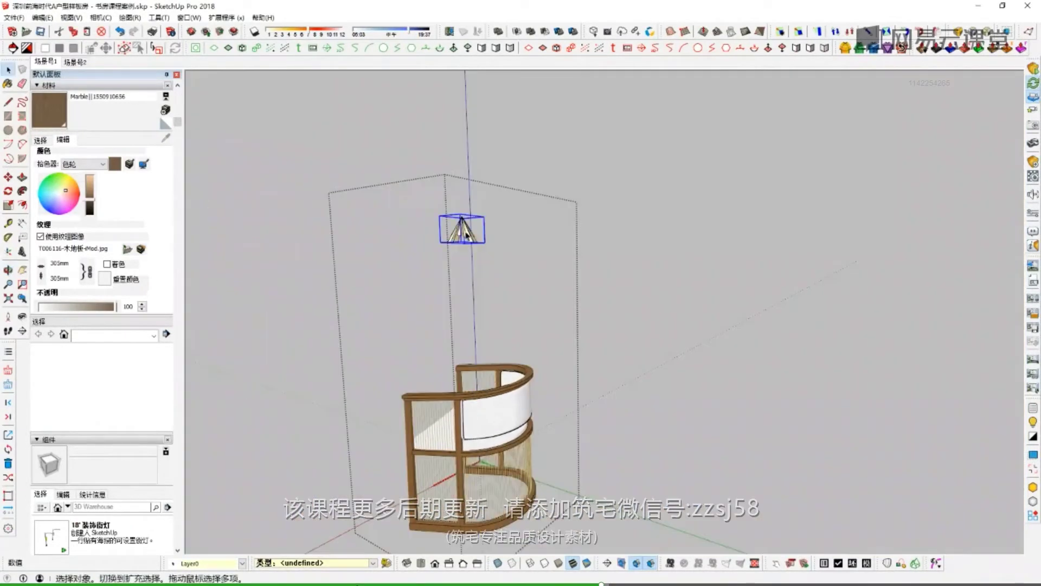
pyautogui.rightClick(455, 220)
pyautogui.click(458, 216)
pyautogui.rightClick(461, 230)
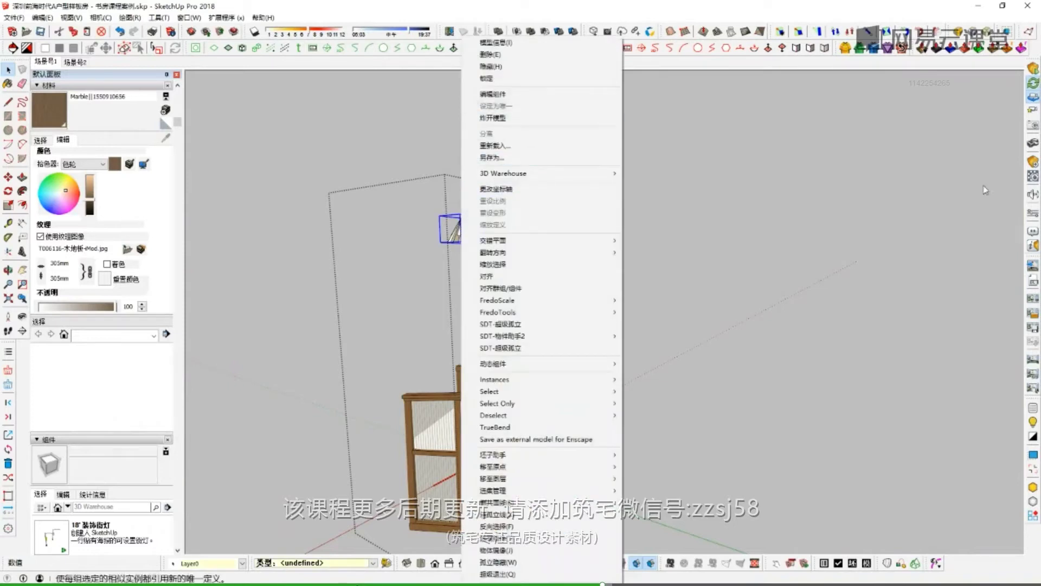
pyautogui.click(1033, 163)
pyautogui.moveTo(222, 146); pyautogui.dragTo(215, 148)
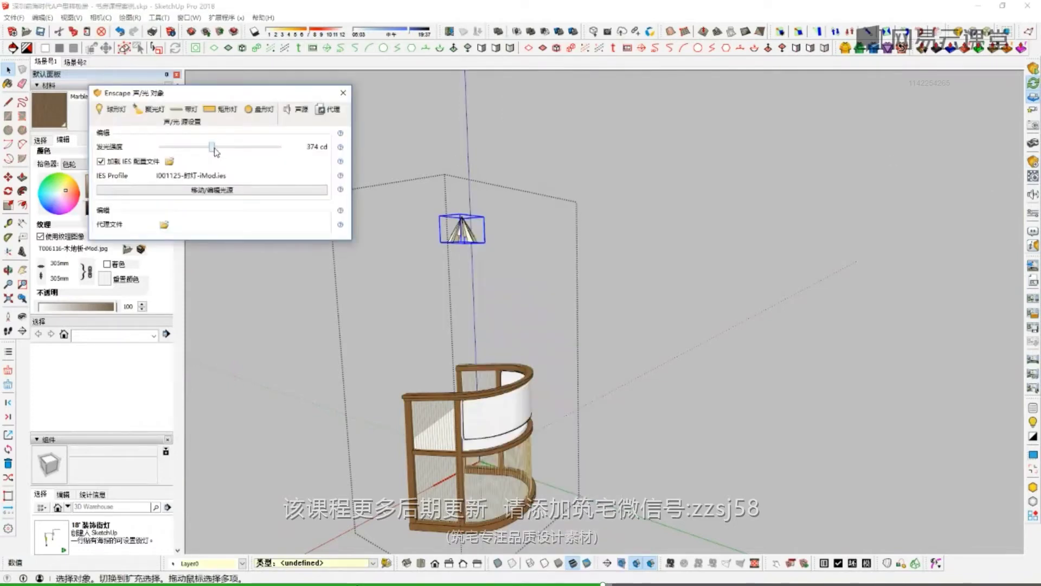
pyautogui.click(342, 93)
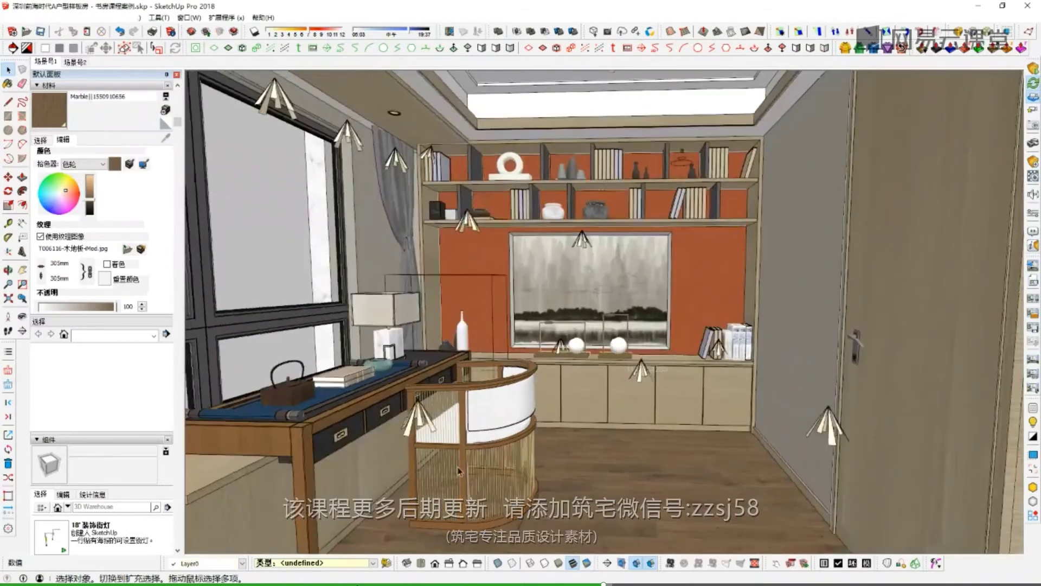
# - Switch to the Enscape render and check the study's lighting from the front scene view
pyautogui.press('super')
pyautogui.press('Escape')
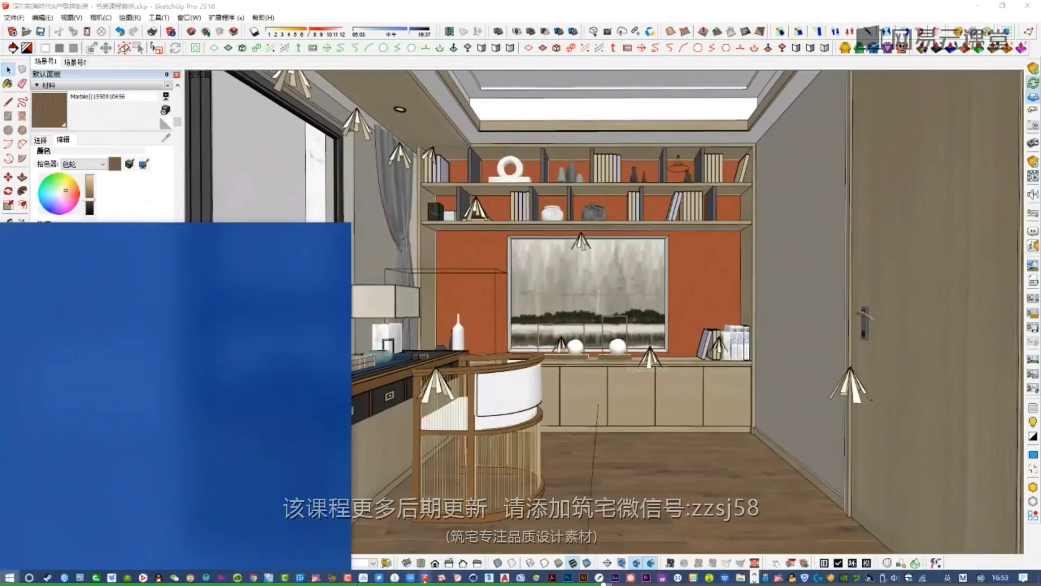
pyautogui.press('super')
pyautogui.moveTo(425, 576)
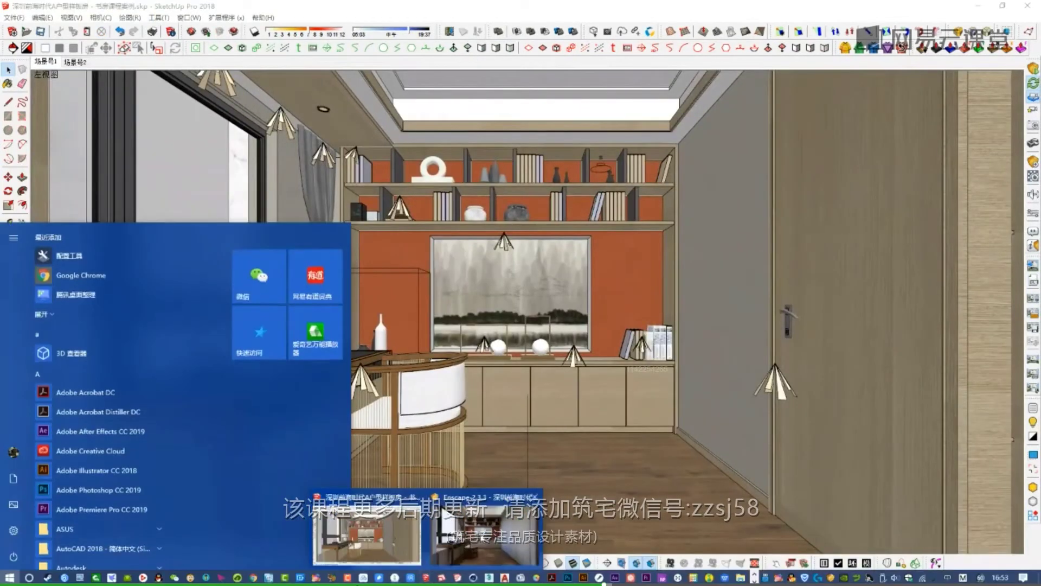
pyautogui.click(483, 532)
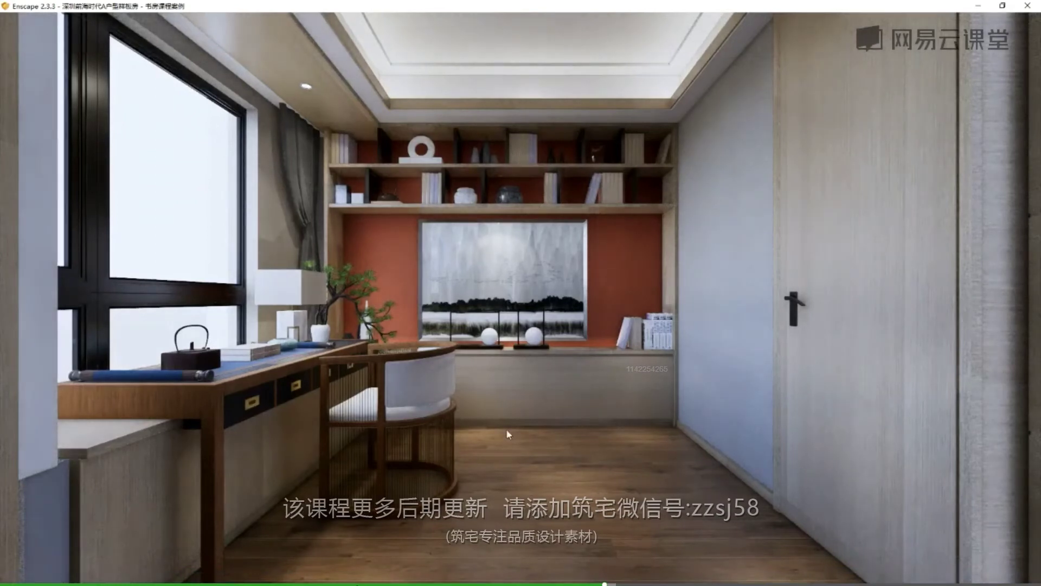
# - Open the Enscape settings from SketchUp and set the exposure brightness to 58% with the render in view
pyautogui.press('super')
pyautogui.moveTo(424, 575)
pyautogui.click(366, 534)
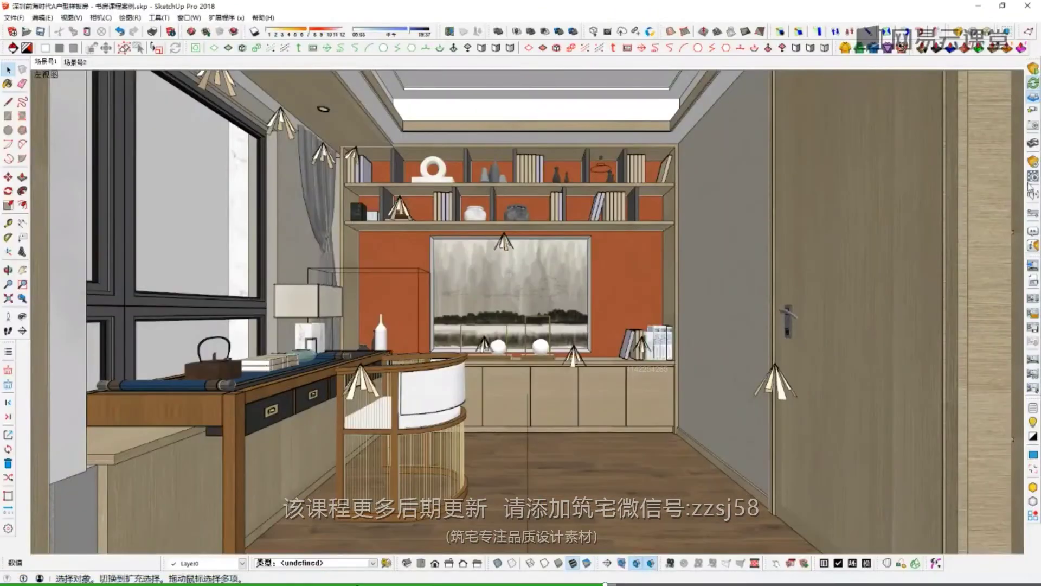
pyautogui.click(1033, 212)
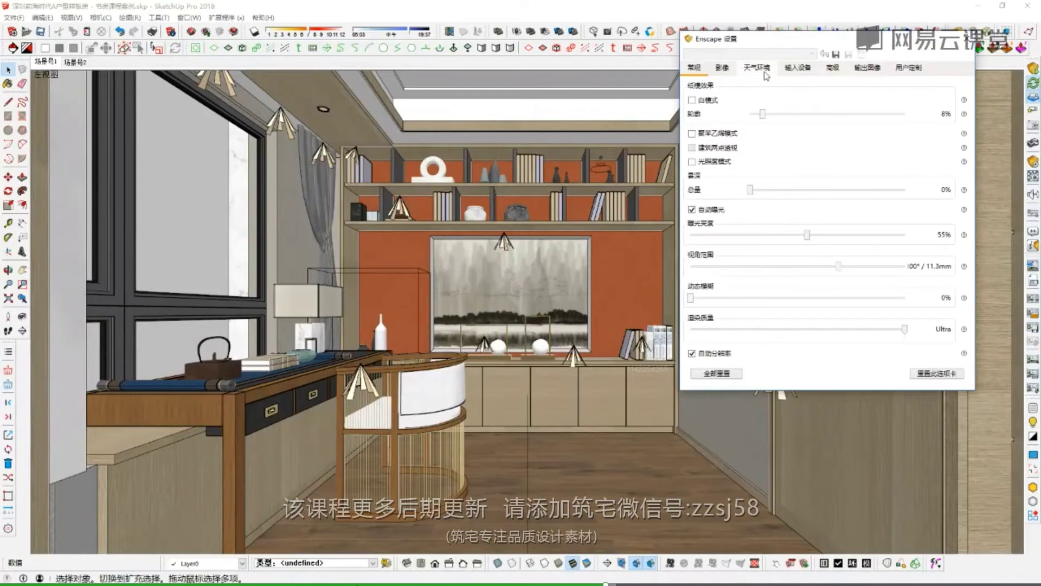
pyautogui.press('super')
pyautogui.moveTo(425, 574)
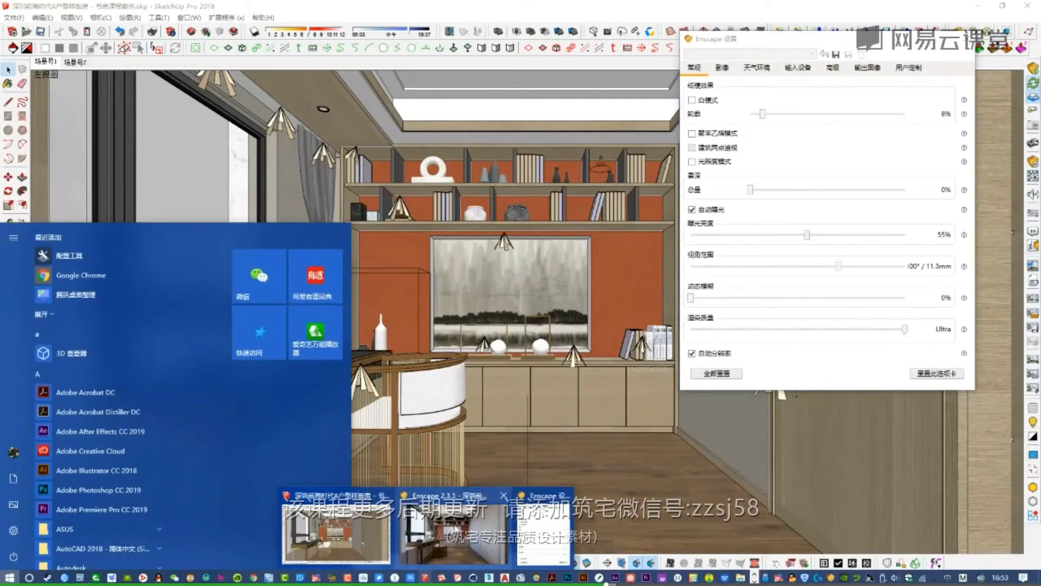
pyautogui.click(469, 521)
pyautogui.moveTo(807, 237); pyautogui.dragTo(814, 238)
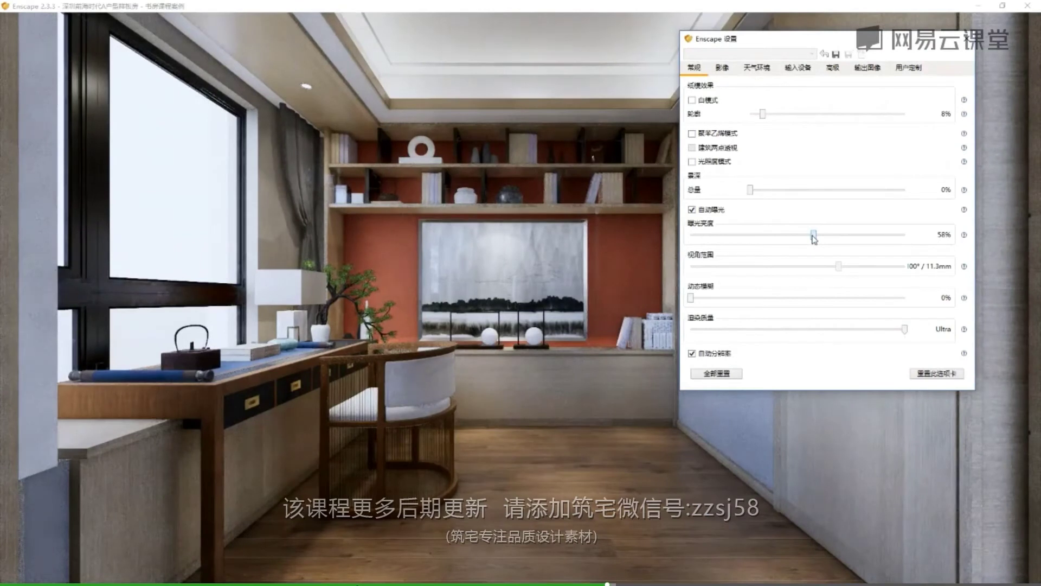
# - Compare outline strengths between 0% and 80% in the render, set the outlines to 13% and close the Enscape settings
pyautogui.click(722, 67)
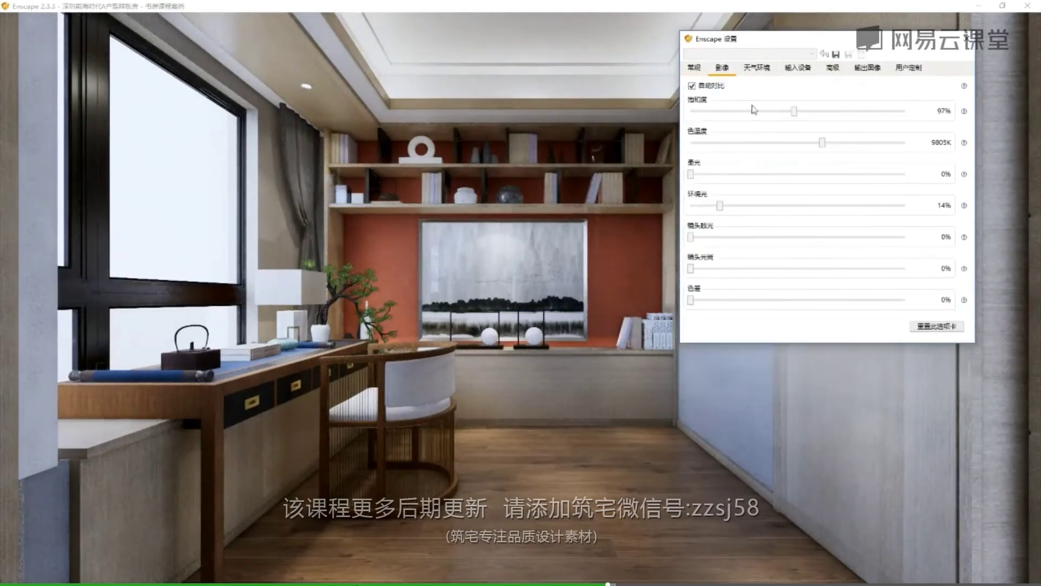
pyautogui.click(694, 67)
pyautogui.moveTo(763, 117)
pyautogui.mouseDown()
pyautogui.moveTo(754, 116)
pyautogui.moveTo(1001, 113)
pyautogui.moveTo(873, 114)
pyautogui.mouseUp()
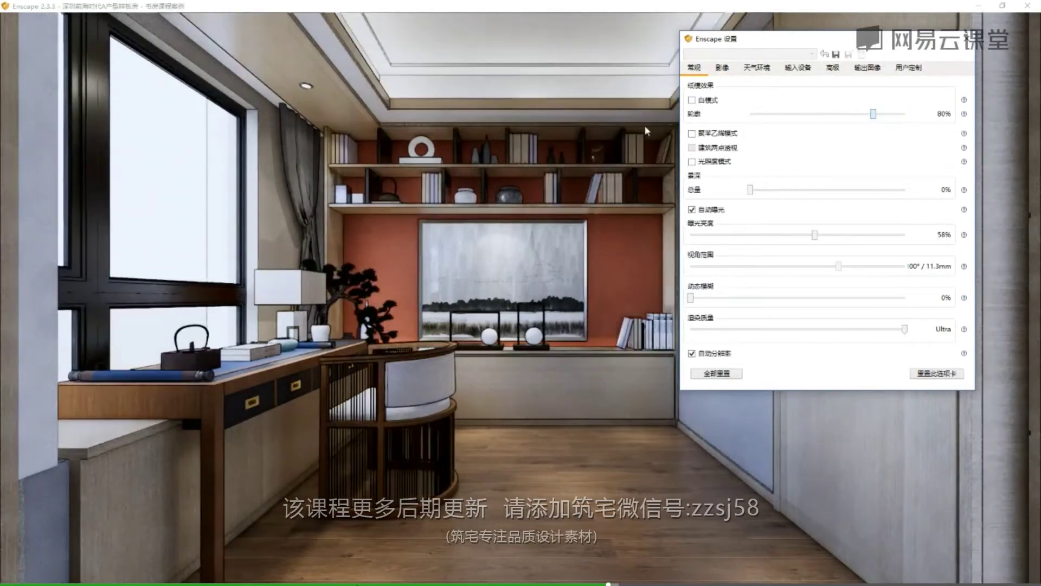
pyautogui.moveTo(644, 126); pyautogui.dragTo(639, 127)
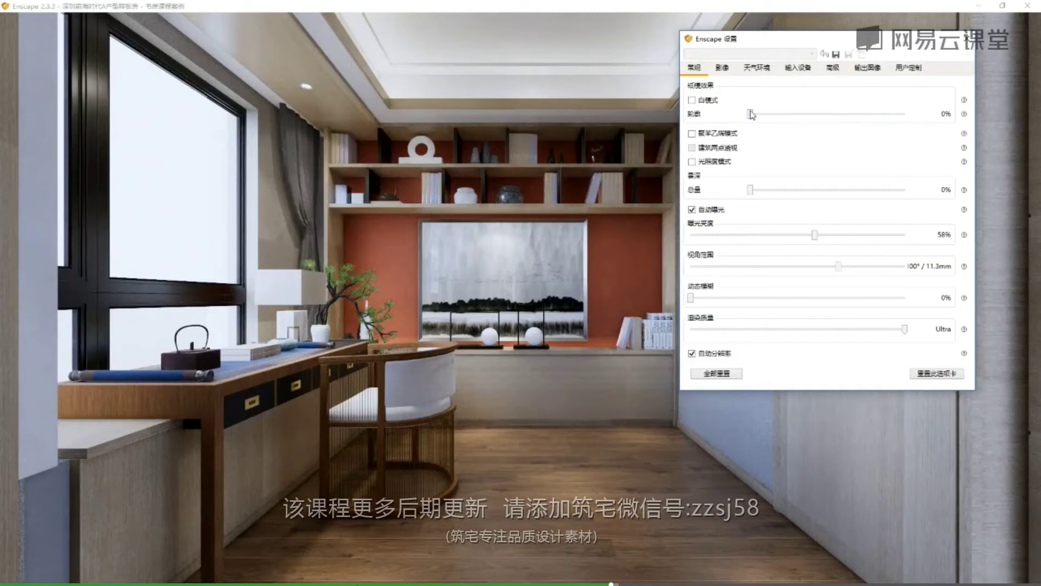
pyautogui.moveTo(750, 114); pyautogui.dragTo(778, 112)
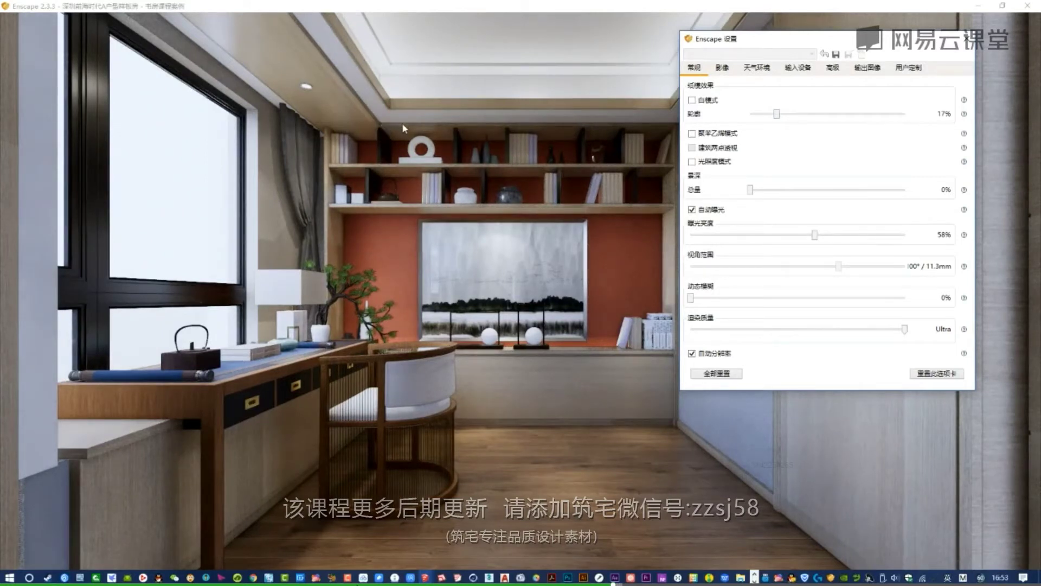
pyautogui.moveTo(776, 114); pyautogui.dragTo(769, 116)
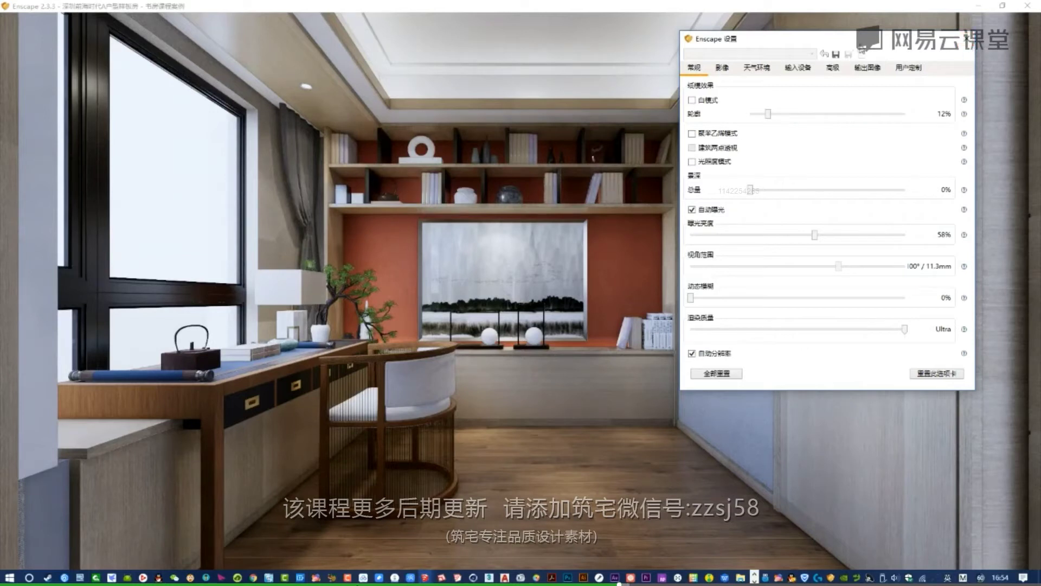
pyautogui.moveTo(770, 115)
pyautogui.mouseDown()
pyautogui.moveTo(754, 116)
pyautogui.moveTo(773, 113)
pyautogui.mouseUp()
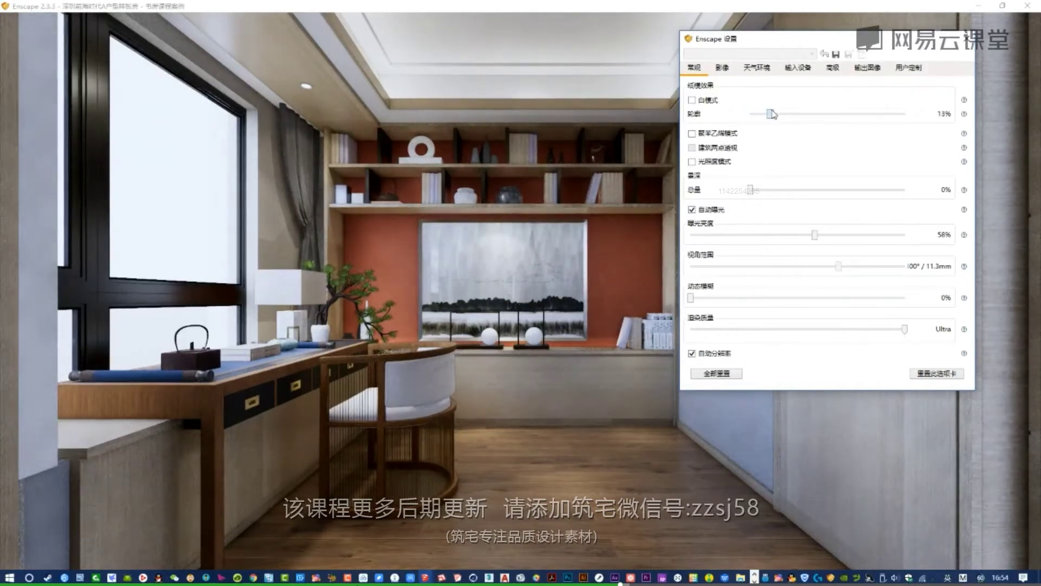
pyautogui.click(968, 38)
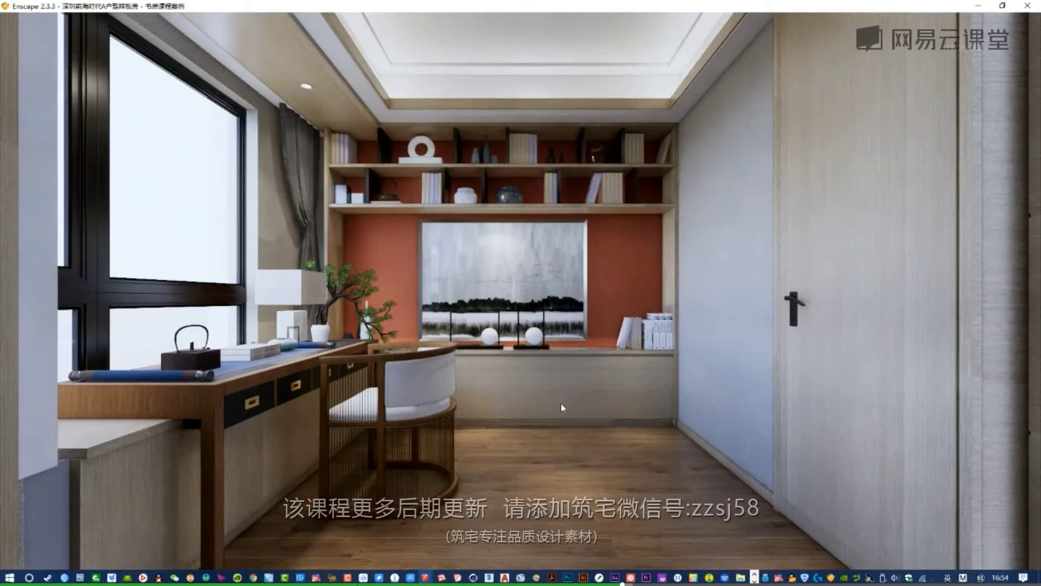
# - Switch to SketchUp and move the spotlight on the desk side above the chair inward toward the room's centre
pyautogui.moveTo(426, 577)
pyautogui.click(369, 529)
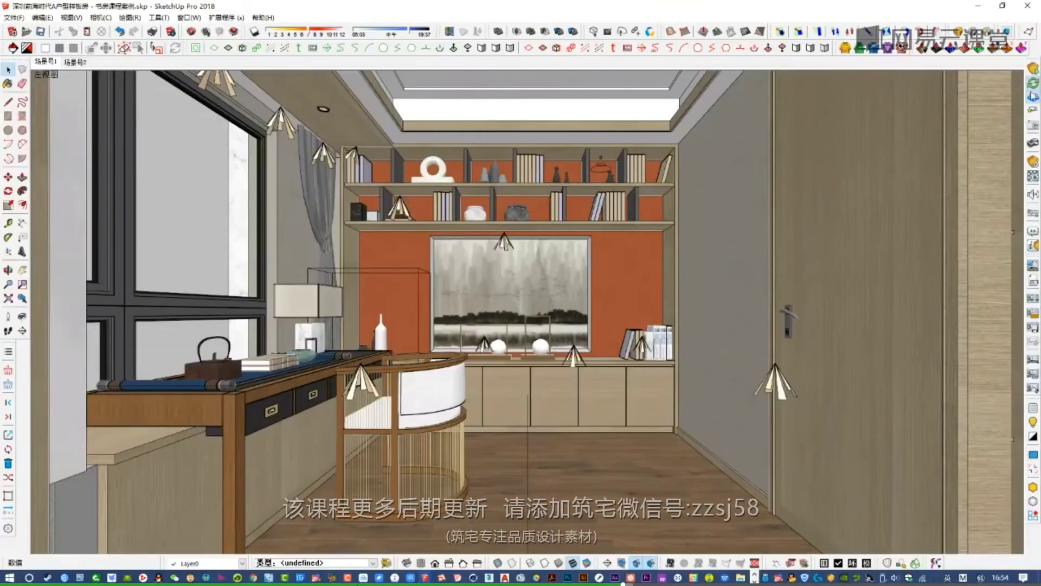
pyautogui.moveTo(611, 205)
pyautogui.mouseDown(button='middle')
pyautogui.moveTo(594, 466)
pyautogui.moveTo(601, 350)
pyautogui.moveTo(600, 435)
pyautogui.moveTo(420, 401)
pyautogui.mouseUp(button='middle')
pyautogui.doubleClick(419, 400)
pyautogui.click(390, 393)
pyautogui.press('m')
pyautogui.click(441, 419)
pyautogui.click(472, 418)
# - Move the spotlight beside the door inward toward the room's centre and return to the scene 场景号1
pyautogui.press('space')
pyautogui.keyDown('shift'); pyautogui.moveTo(721, 423); pyautogui.dragTo(677, 380); pyautogui.keyUp('shift')
pyautogui.press('m')
pyautogui.press('i')
pyautogui.scroll(1, 556, 498)
pyautogui.click(557, 487)
pyautogui.click(554, 466)
pyautogui.press('space')
pyautogui.click(52, 65)
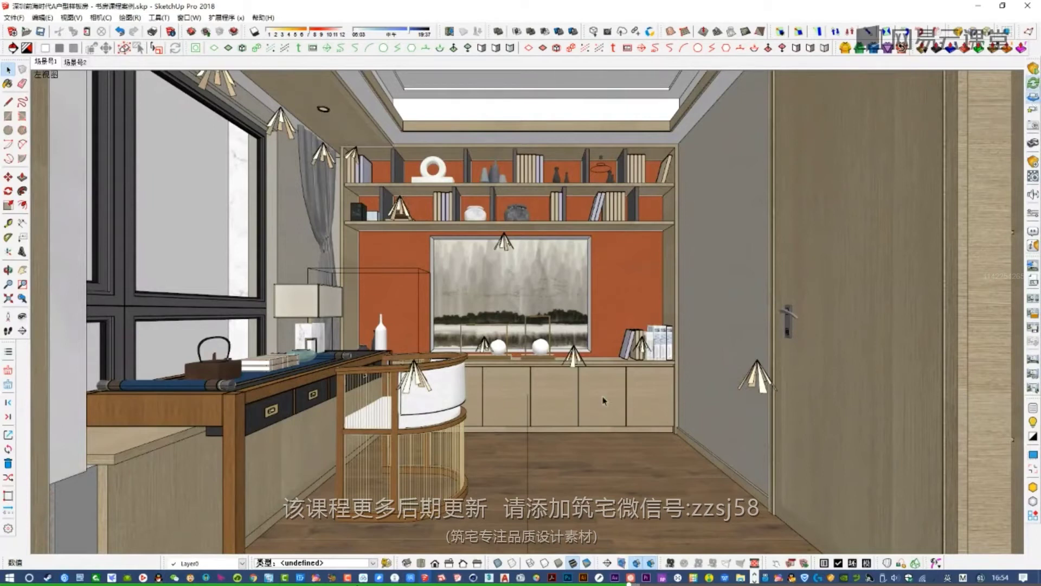
# - Check the study view in the Enscape render and return to the SketchUp model
pyautogui.moveTo(427, 577)
pyautogui.click(471, 537)
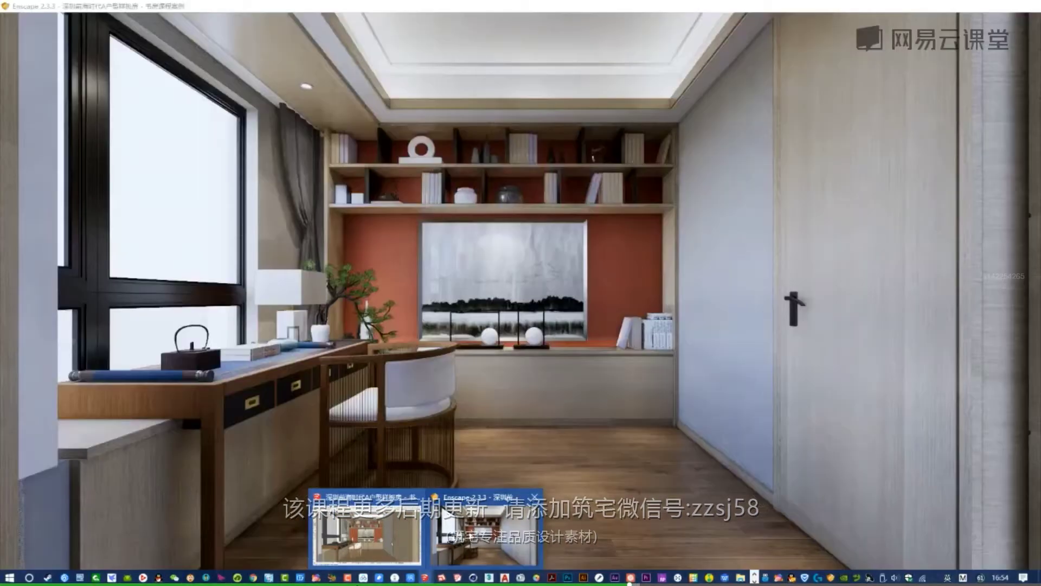
pyautogui.click(366, 529)
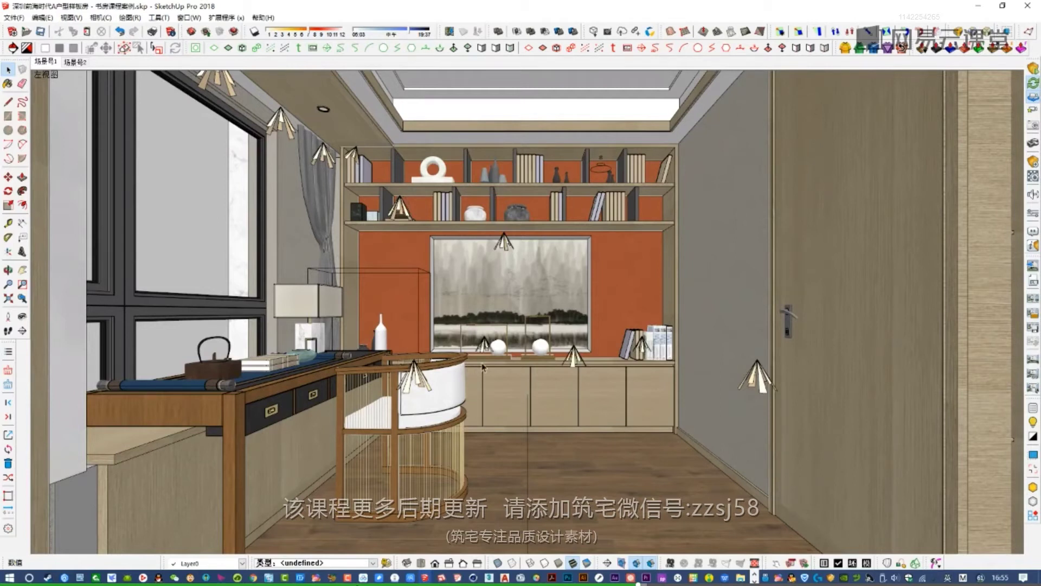
# - Sample the dark metal of the window frame and paint it over the marble face of the panel outside the window
pyautogui.press('b')
pyautogui.scroll(3, 443, 265)
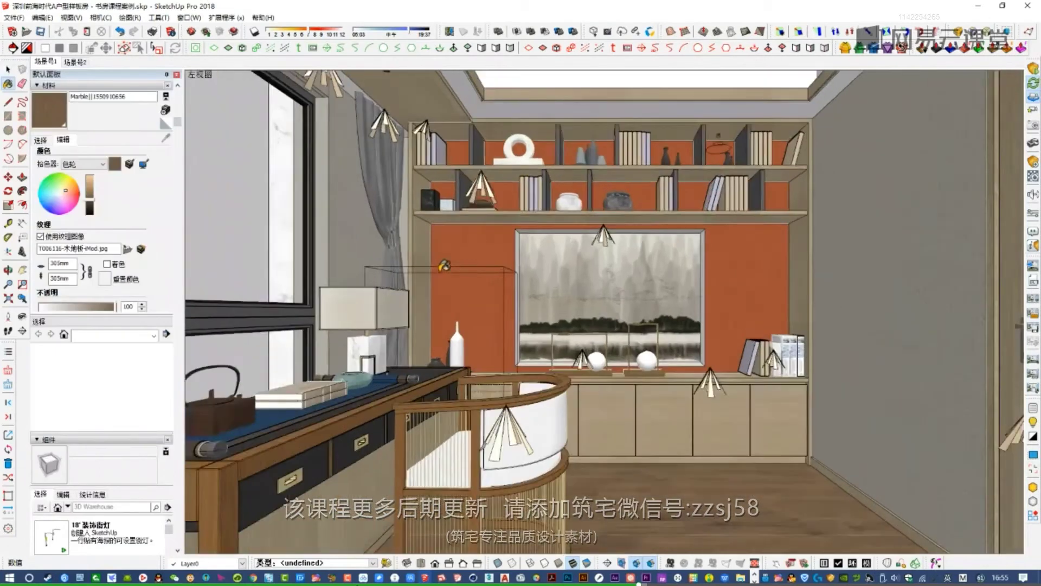
pyautogui.scroll(3, 335, 254)
pyautogui.moveTo(355, 283); pyautogui.dragTo(676, 362, button='middle')
pyautogui.keyDown('shift'); pyautogui.moveTo(498, 350); pyautogui.dragTo(498, 356, button='middle'); pyautogui.keyUp('shift')
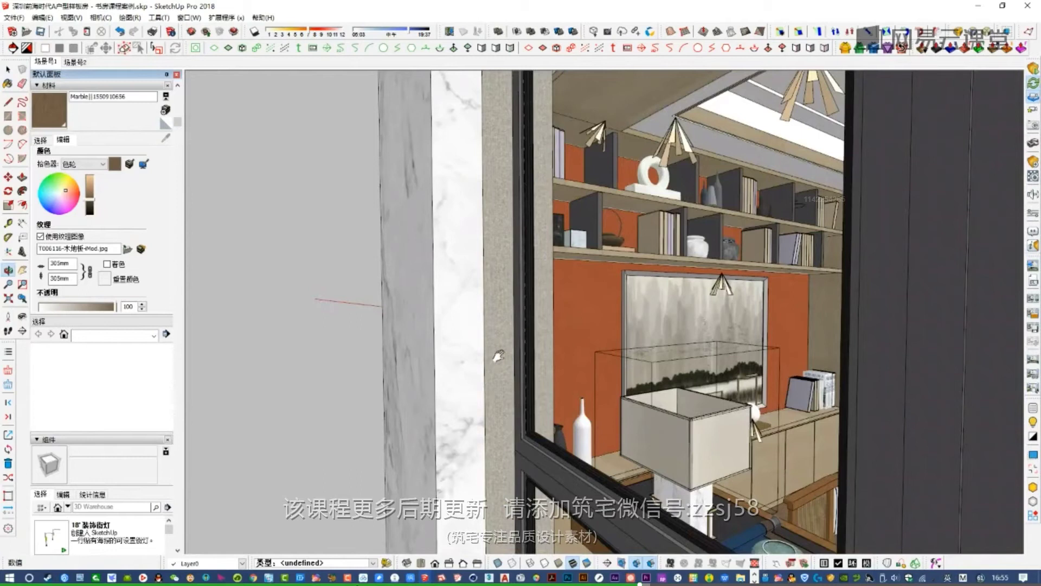
pyautogui.scroll(2, 543, 331)
pyautogui.moveTo(569, 371); pyautogui.dragTo(596, 487, button='middle')
pyautogui.keyDown('alt'); pyautogui.click(595, 487); pyautogui.keyUp('alt')
pyautogui.press('space')
pyautogui.doubleClick(504, 407)
pyautogui.press('b')
pyautogui.click(515, 356)
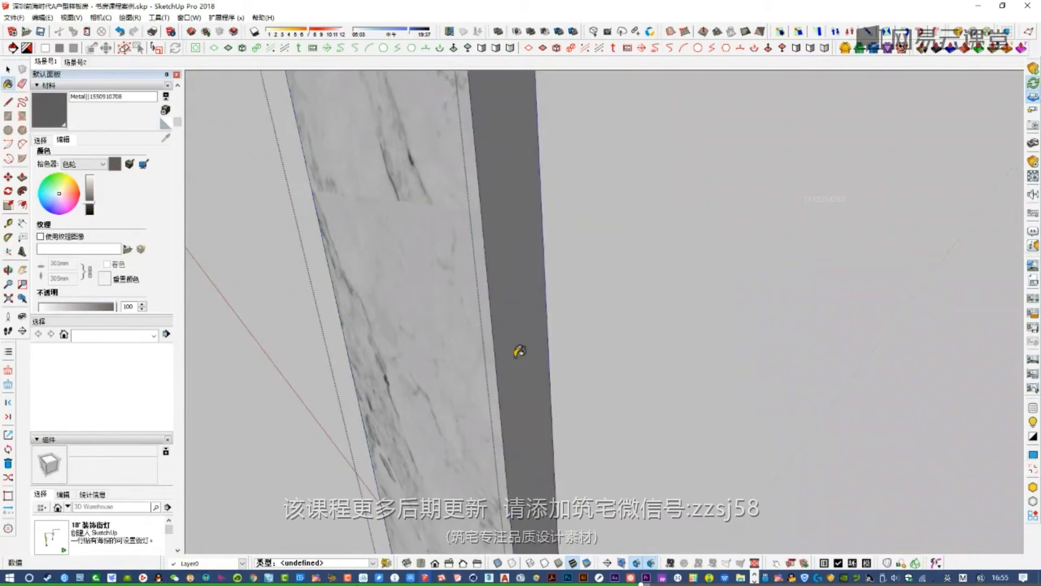
pyautogui.click(470, 366)
pyautogui.press('space')
pyautogui.scroll(-2, 469, 317)
pyautogui.scroll(-3, 472, 309)
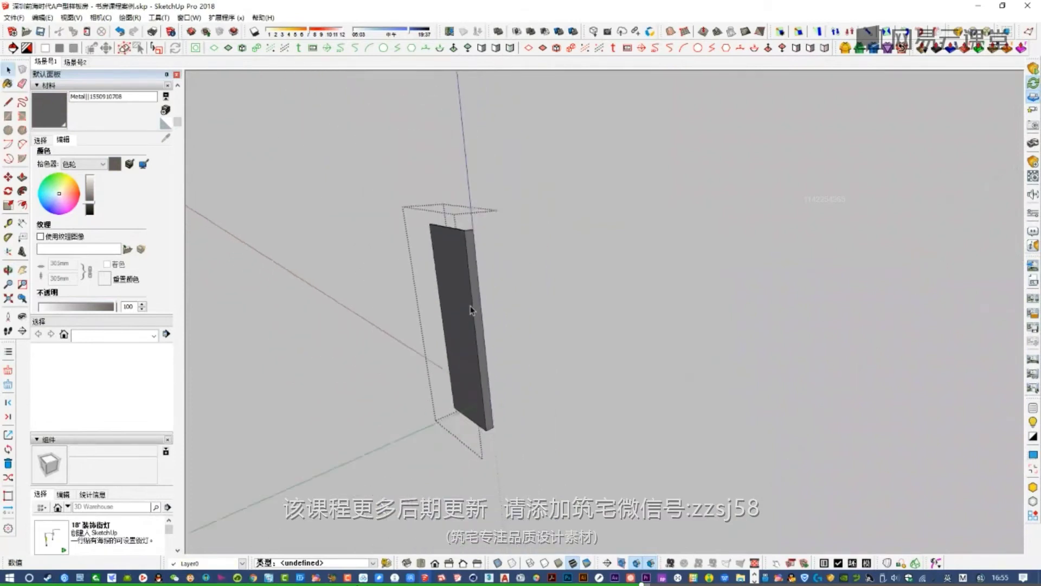
# - Paint the neighbouring panel outside the window with the same dark metal and return to the scene 场景号1
pyautogui.scroll(2, 477, 312)
pyautogui.doubleClick(574, 320)
pyautogui.press('b')
pyautogui.click(560, 288)
pyautogui.moveTo(560, 288); pyautogui.dragTo(985, 331, button='middle')
pyautogui.scroll(1, 746, 320)
pyautogui.click(736, 267)
pyautogui.press('space')
pyautogui.click(347, 126)
pyautogui.click(339, 126)
pyautogui.scroll(5, 688, 222)
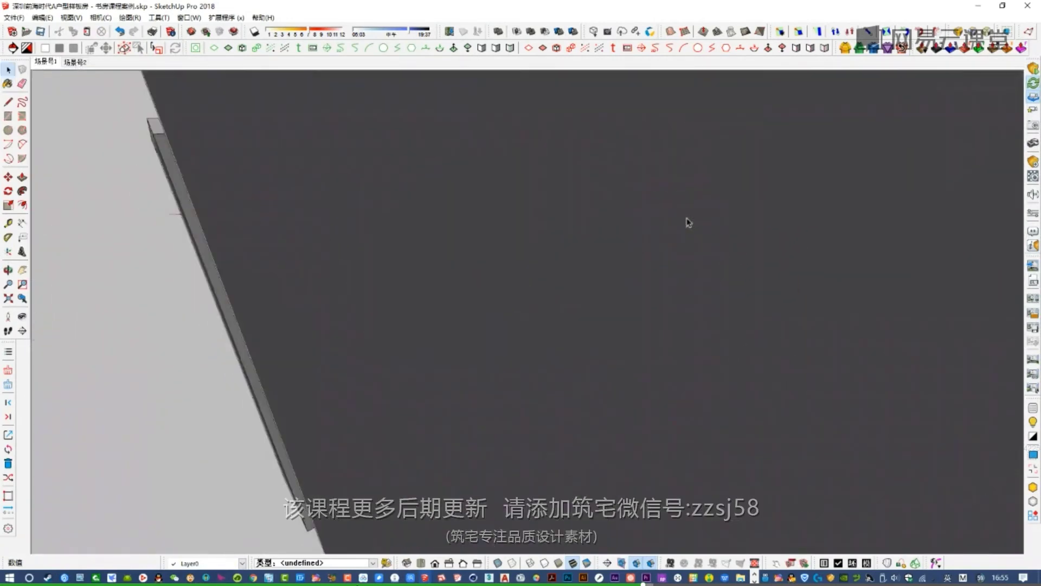
pyautogui.scroll(-8, 688, 222)
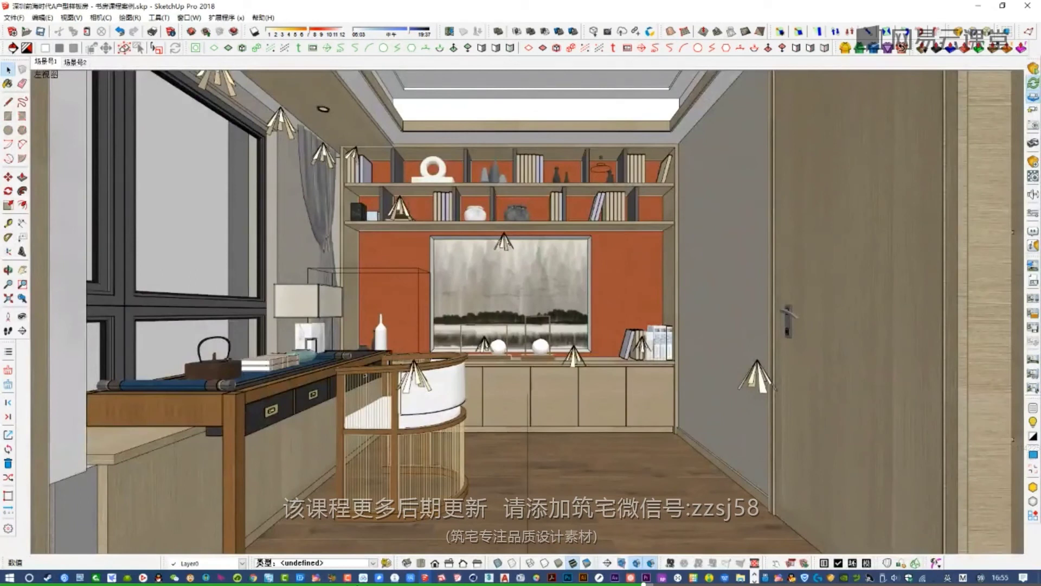
# - Check the repainted exterior panels through the window in the Enscape render and return to SketchUp
pyautogui.press('super')
pyautogui.moveTo(426, 577)
pyautogui.click(466, 529)
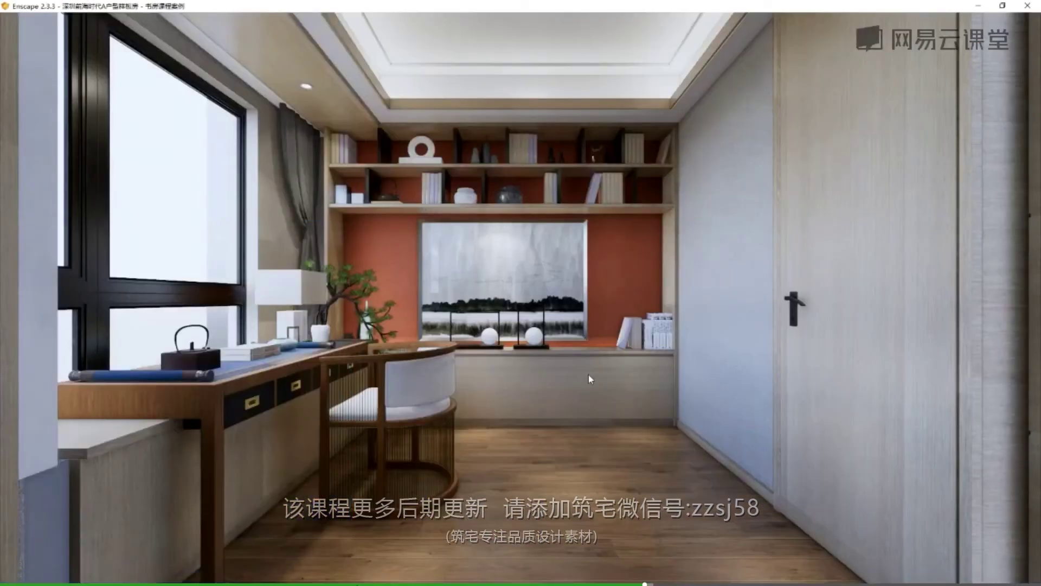
pyautogui.press('super')
pyautogui.moveTo(426, 577)
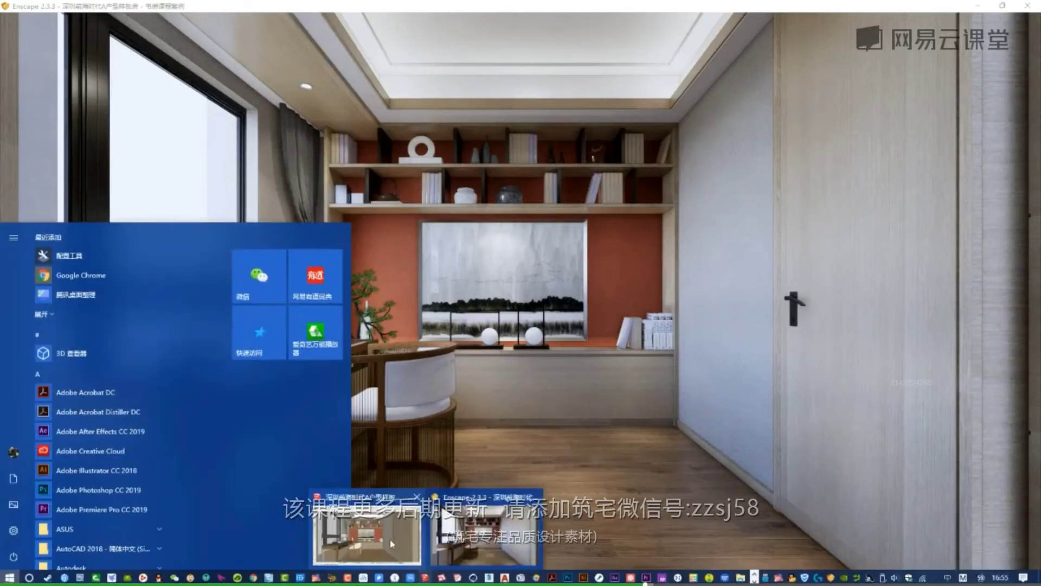
pyautogui.click(391, 544)
# - Sample the door handle's metal material, set its Enscape roughness to 40.9%, and close the material editor and default tray
pyautogui.keyDown('alt'); pyautogui.click(866, 315); pyautogui.keyUp('alt')
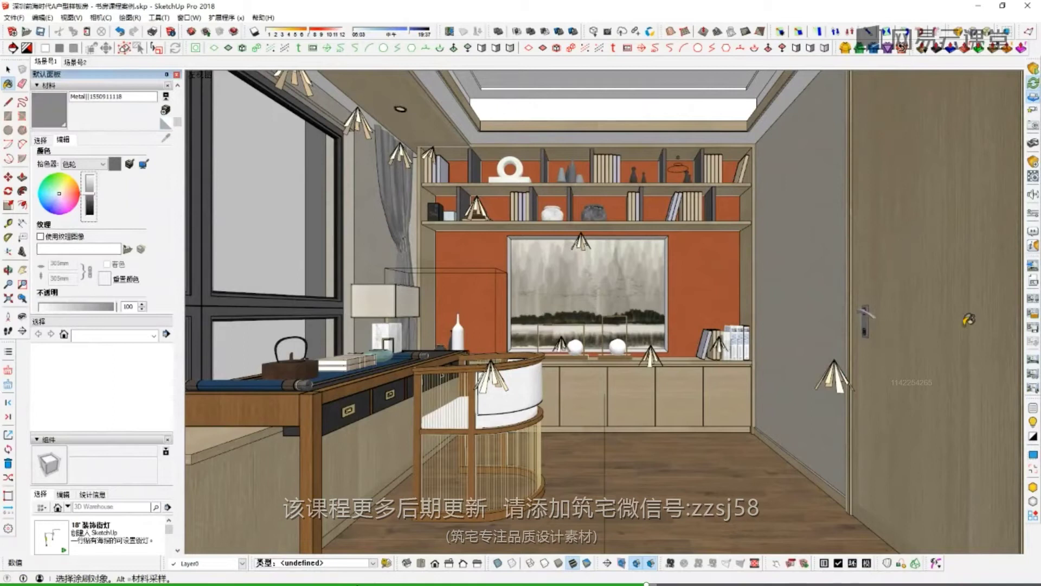
pyautogui.click(1032, 176)
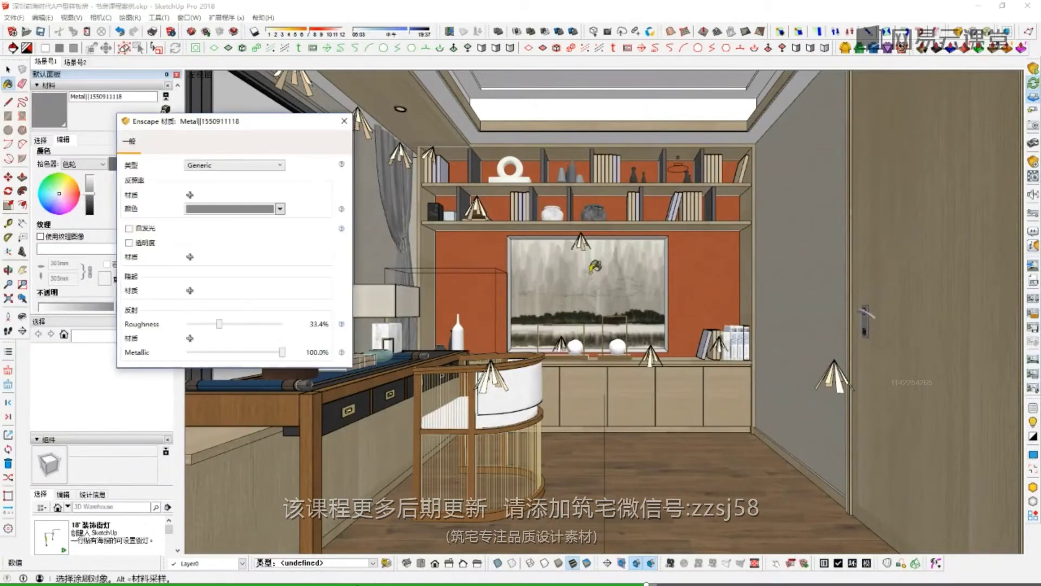
pyautogui.moveTo(222, 327); pyautogui.dragTo(225, 327)
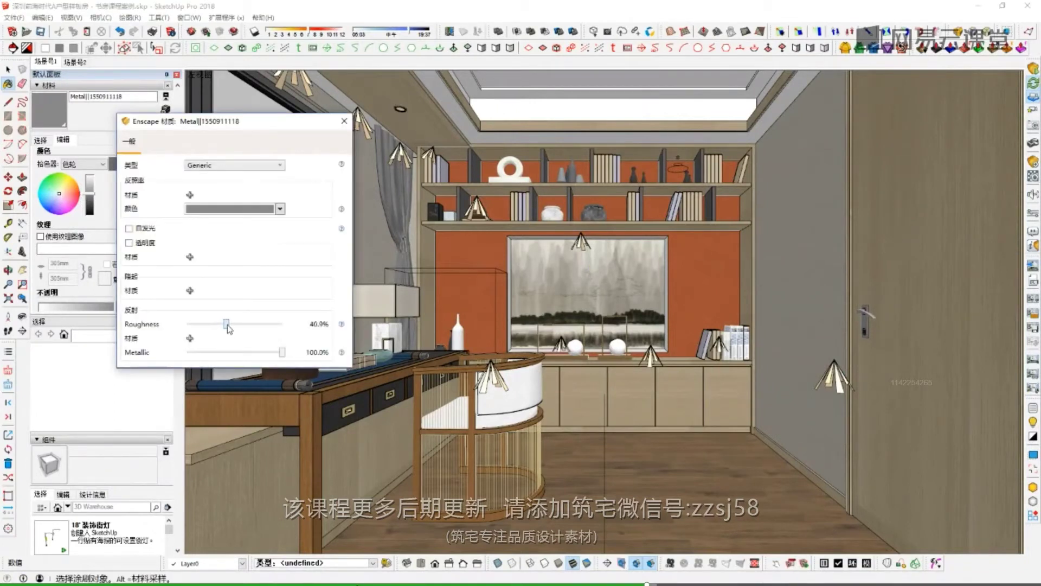
pyautogui.click(343, 120)
pyautogui.click(176, 74)
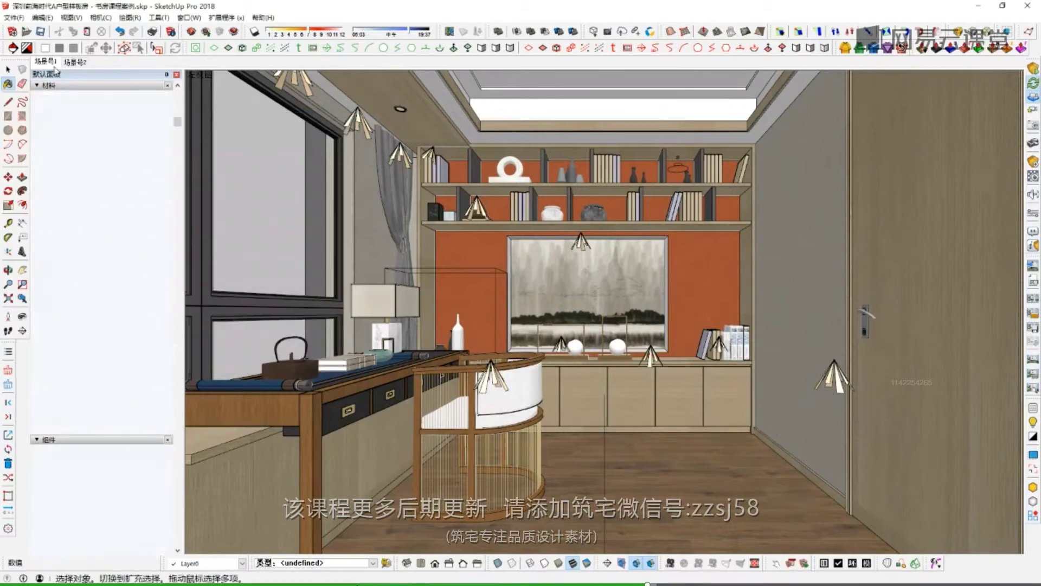
# - Examine the door handle and overall lighting in the Enscape render and return to SketchUp
pyautogui.press('super')
pyautogui.moveTo(430, 579)
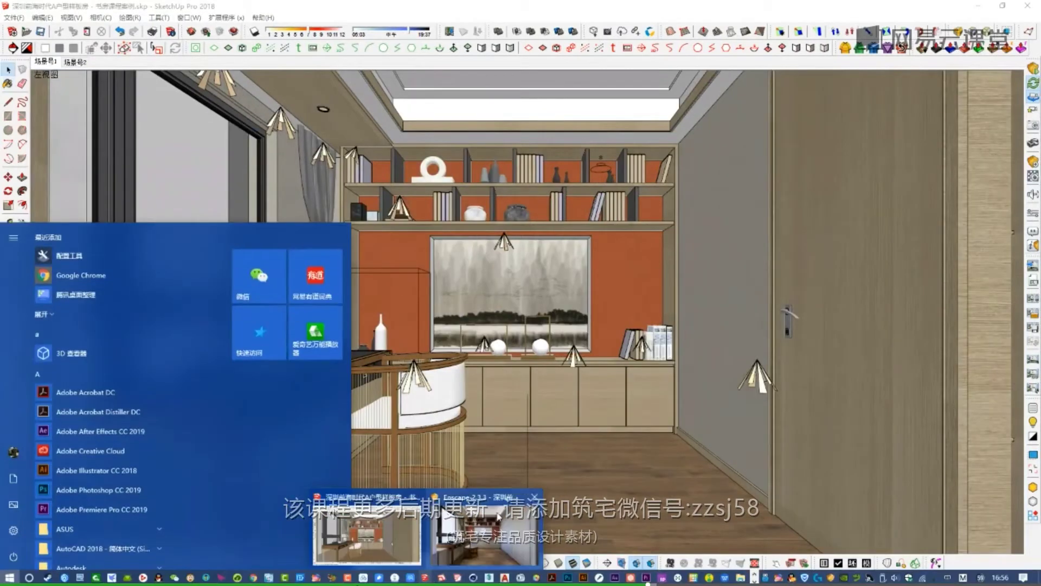
pyautogui.click(485, 529)
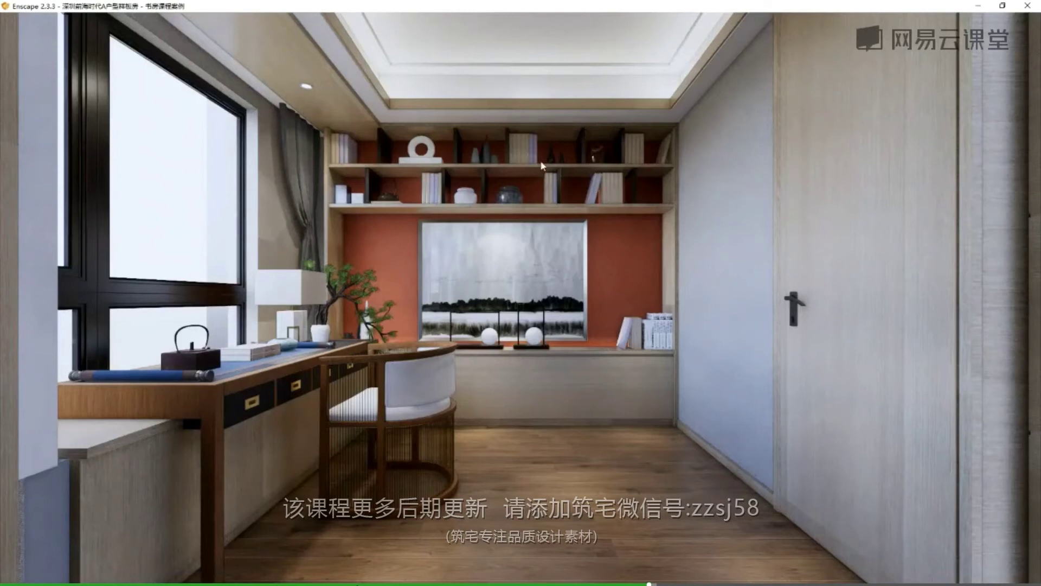
pyautogui.press('super')
pyautogui.moveTo(430, 578)
pyautogui.click(485, 529)
pyautogui.press('super')
pyautogui.click(371, 529)
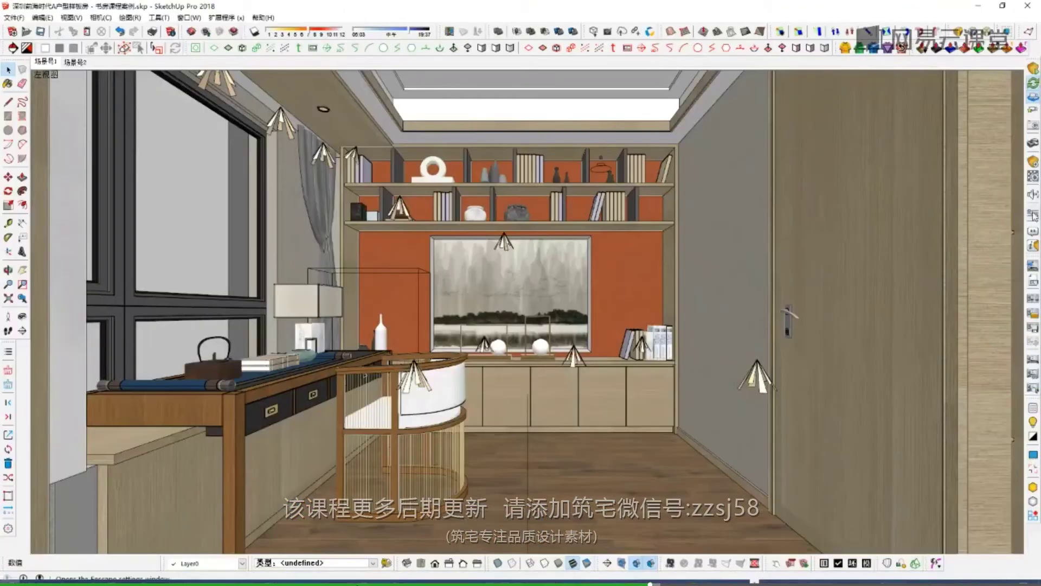
# - Open the Enscape settings, view them alongside the render and switch back to SketchUp
pyautogui.click(1031, 221)
pyautogui.moveTo(441, 578)
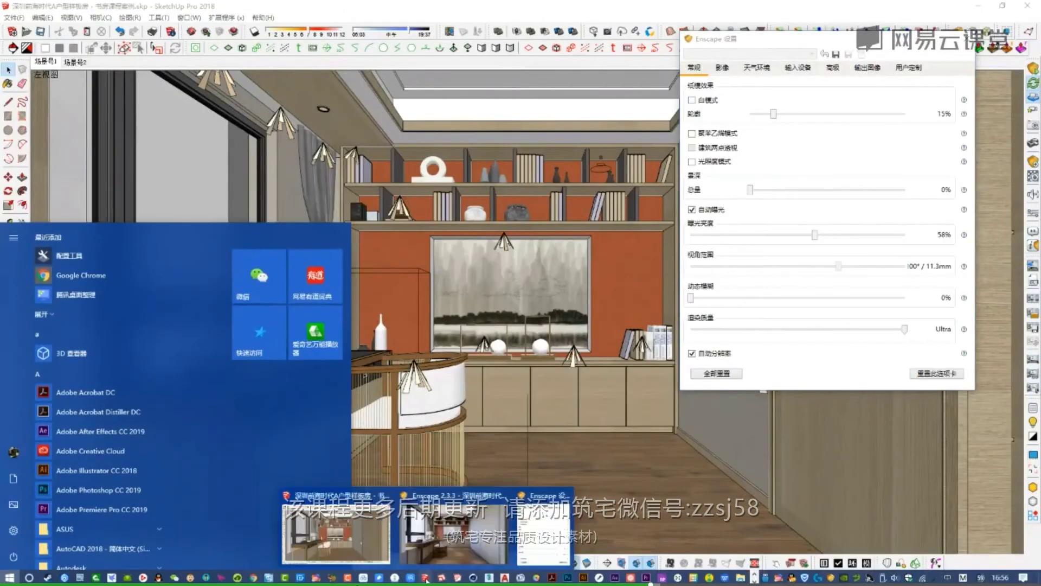
pyautogui.click(465, 530)
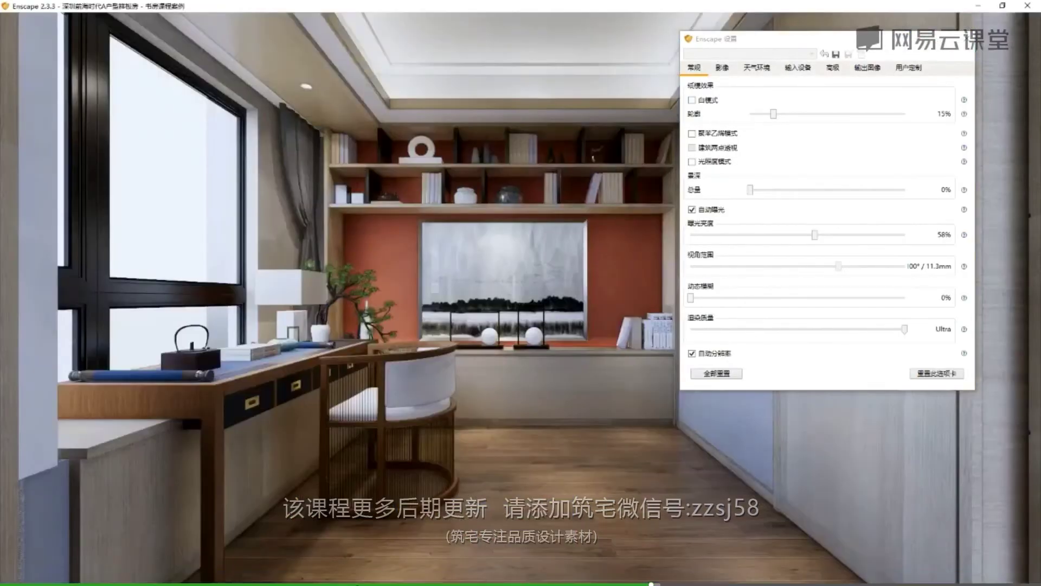
pyautogui.press('super')
pyautogui.moveTo(440, 578)
pyautogui.click(372, 497)
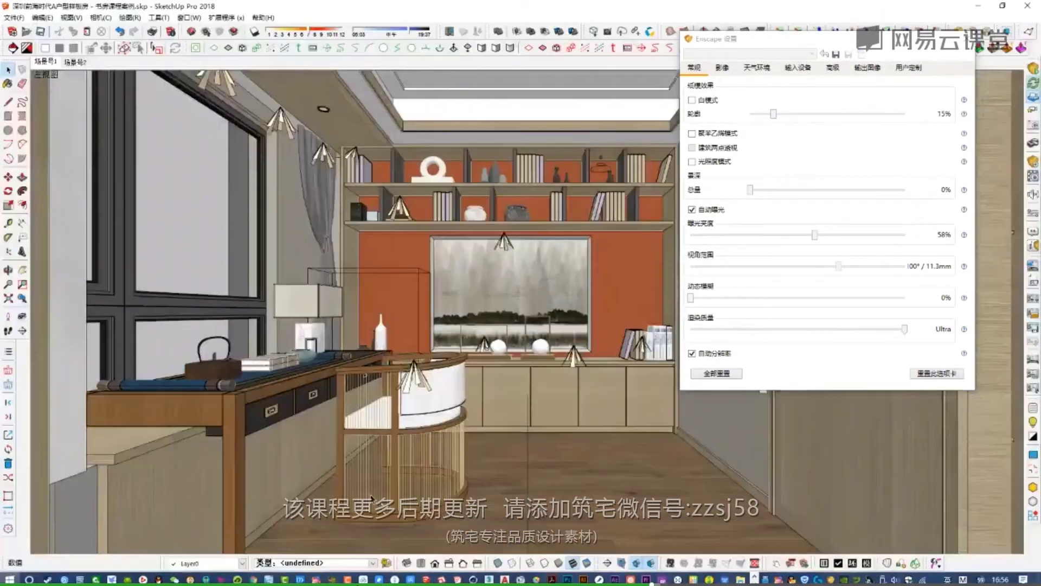
# - Activate the scene 场景号2 and set the exposure brightness to 66% with the Enscape render in view
pyautogui.click(75, 62)
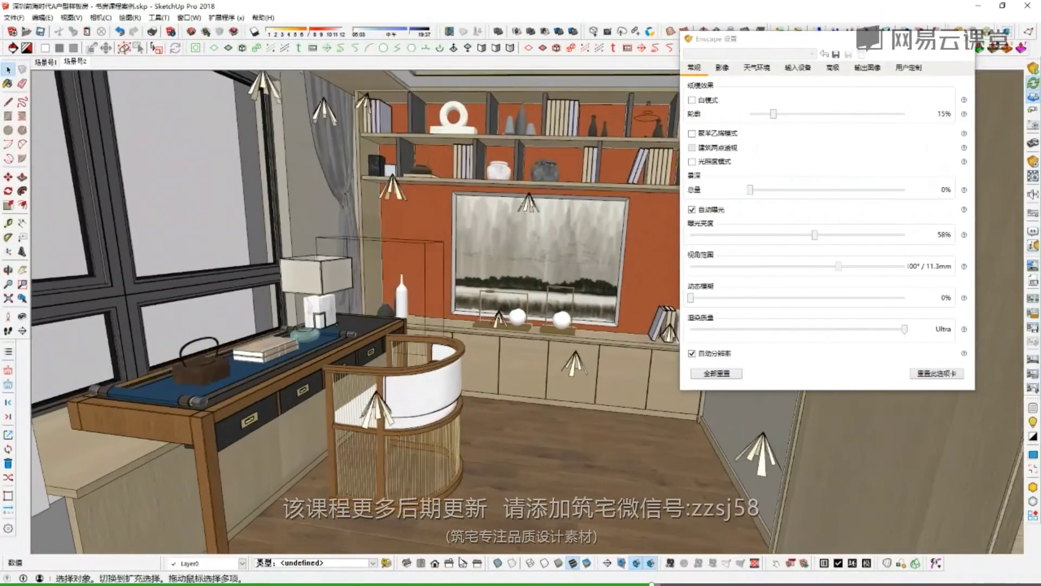
pyautogui.press('super')
pyautogui.moveTo(441, 577)
pyautogui.click(476, 523)
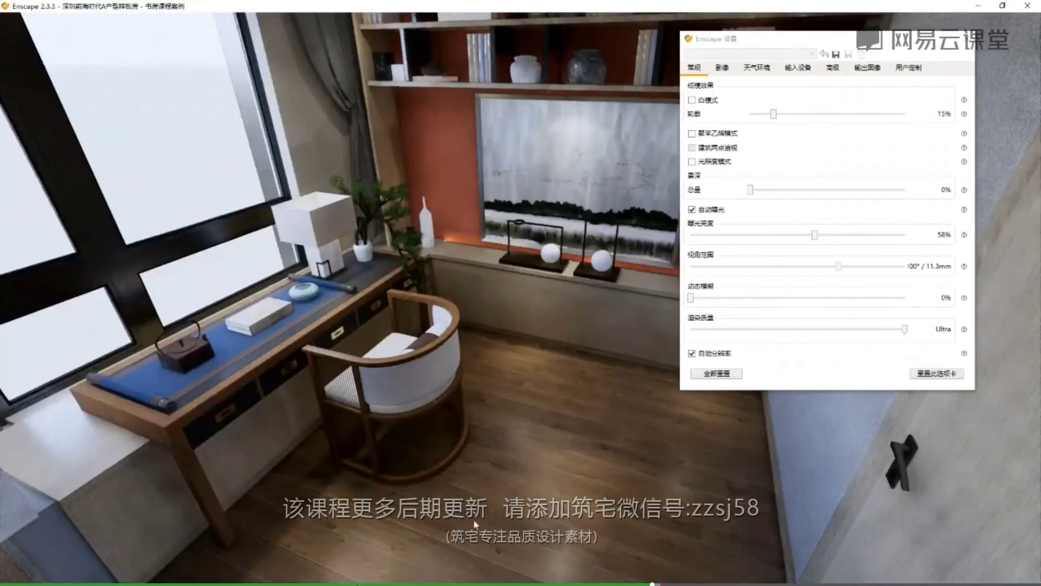
pyautogui.moveTo(820, 37); pyautogui.dragTo(874, 57)
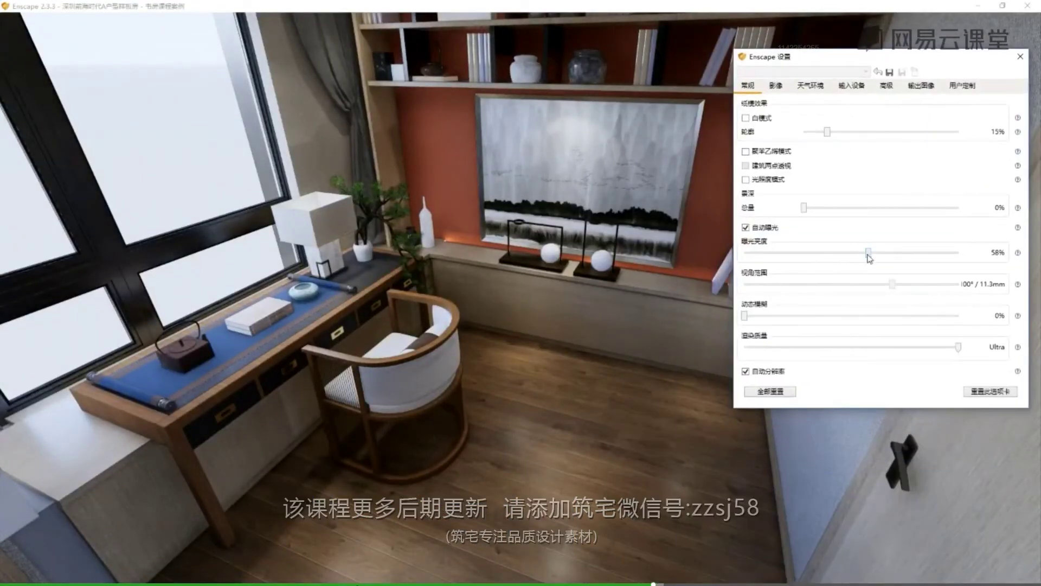
pyautogui.moveTo(868, 255); pyautogui.dragTo(887, 259)
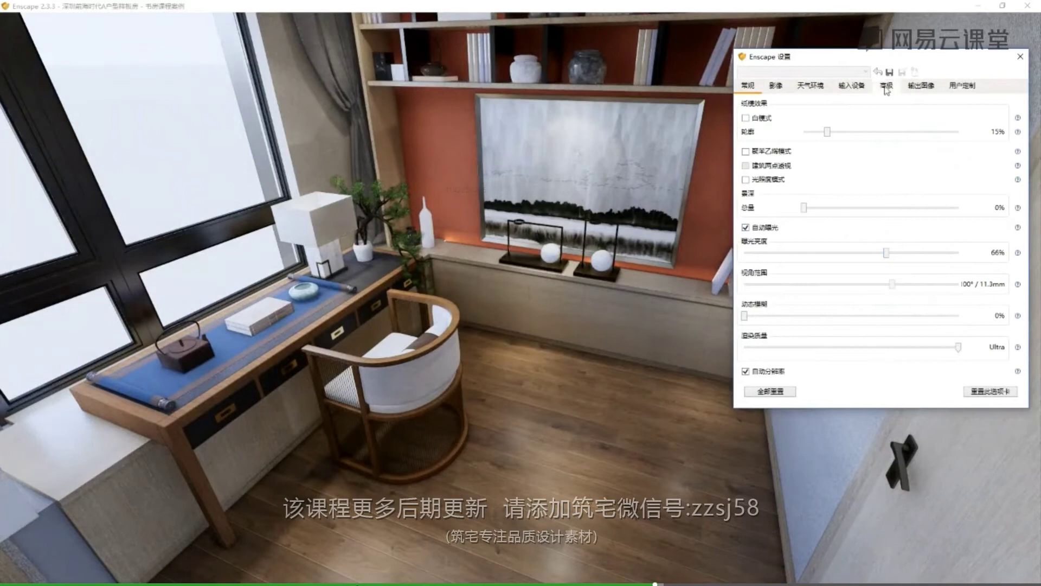
# - Switch back to SketchUp and turn off Enscape's view synchronization
pyautogui.press('super')
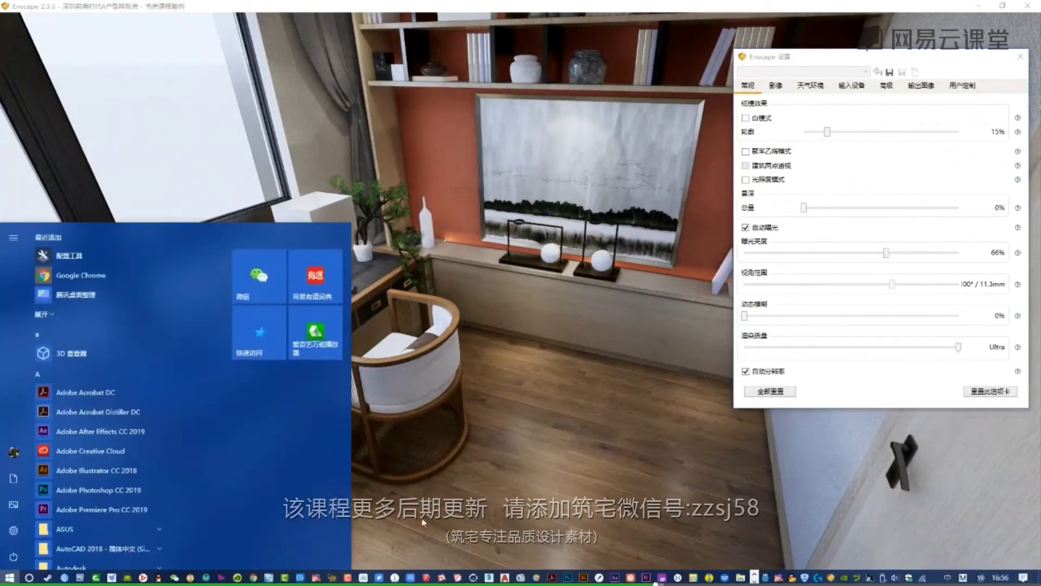
pyautogui.moveTo(425, 577)
pyautogui.click(357, 537)
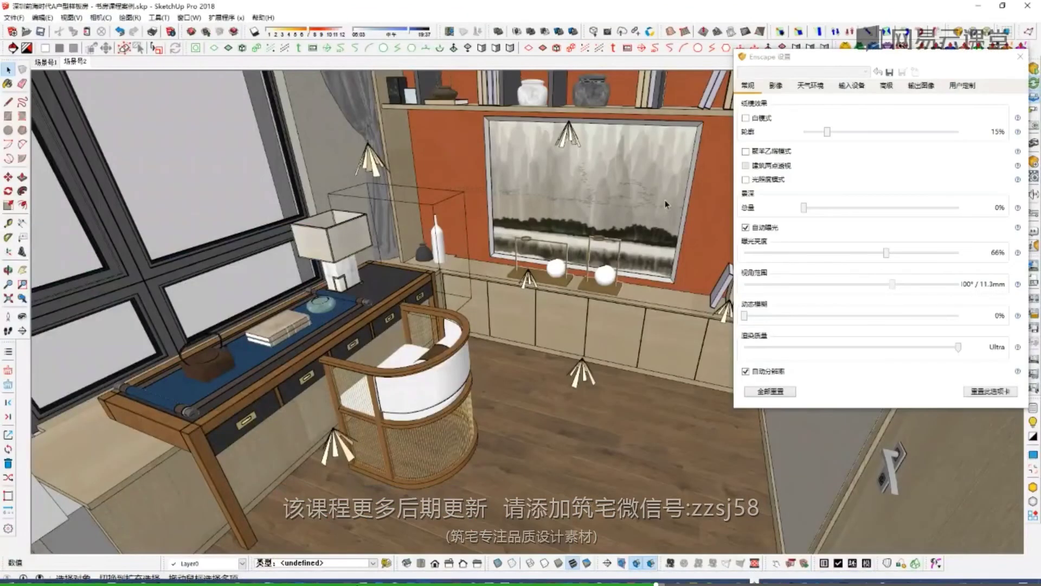
pyautogui.click(1035, 98)
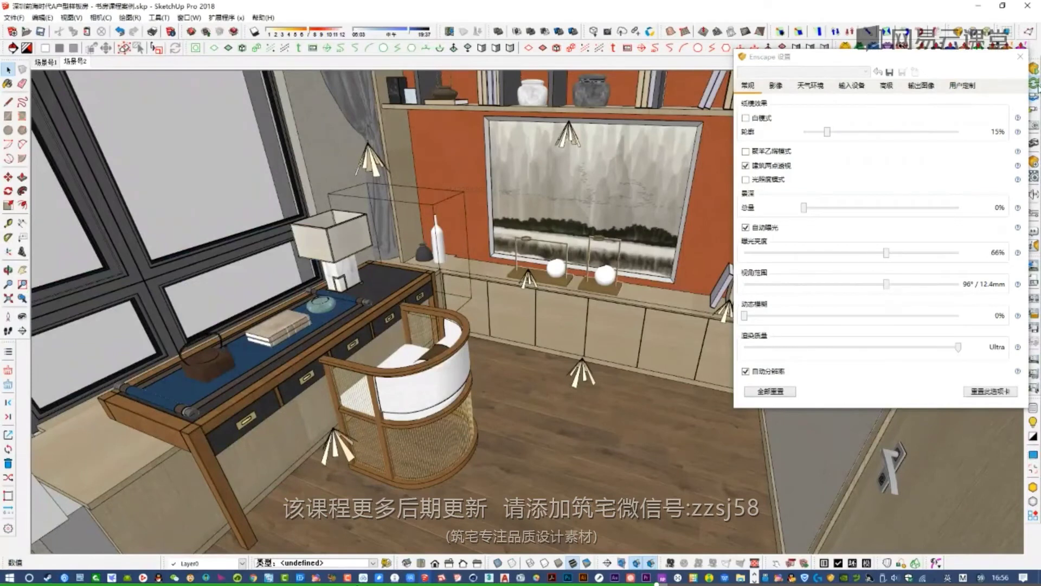
# - Select the linear light along the back of the cabinet top and slightly raise its luminous power
pyautogui.scroll(10, 401, 352)
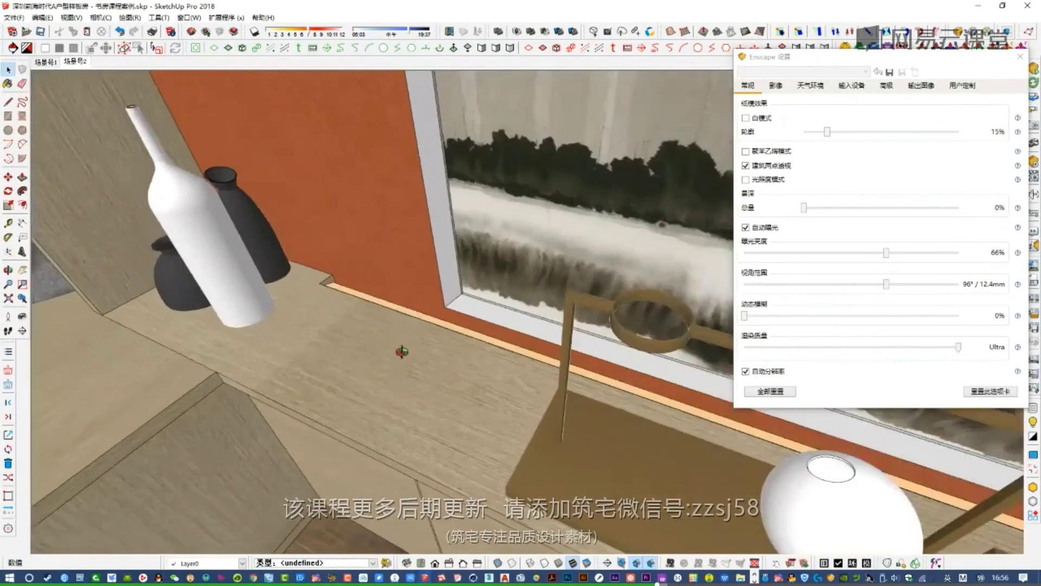
pyautogui.scroll(5, 401, 352)
pyautogui.click(415, 319)
pyautogui.moveTo(866, 65); pyautogui.dragTo(348, 58)
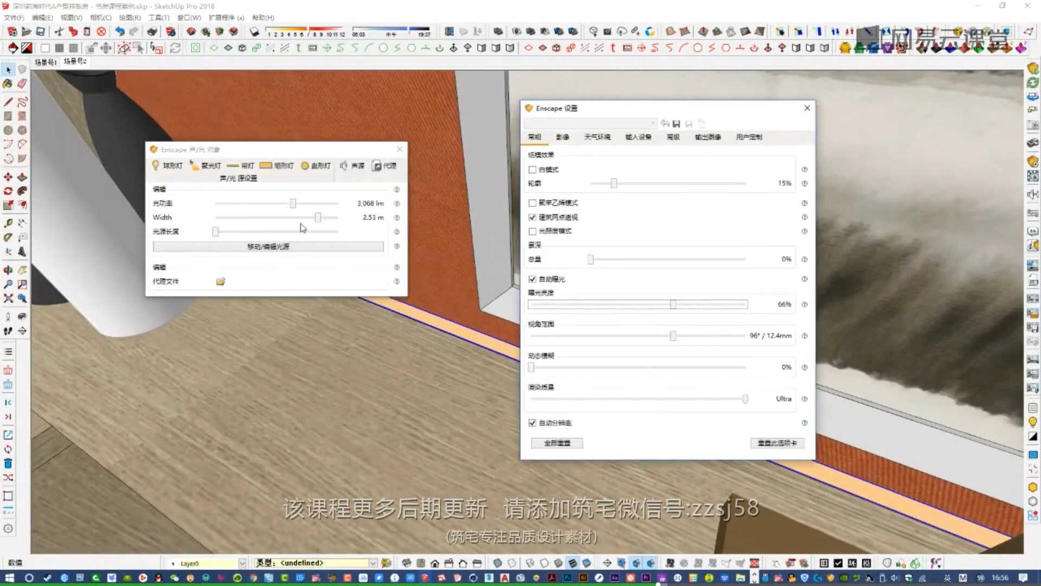
pyautogui.moveTo(294, 204); pyautogui.dragTo(297, 204)
pyautogui.click(399, 149)
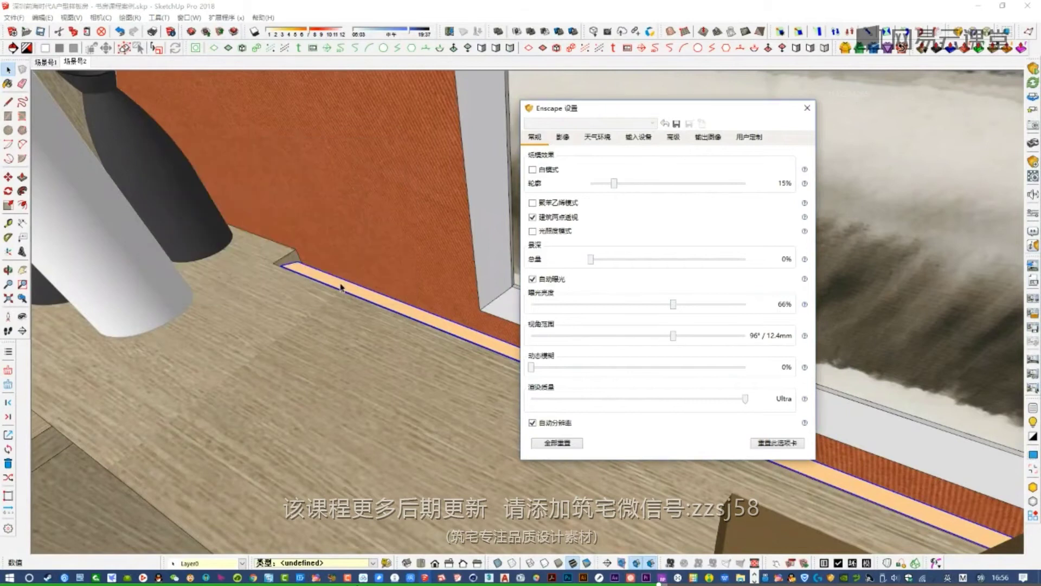
# - Scale the linear light shorter at the end beside the vases and close the Enscape settings
pyautogui.click(340, 288)
pyautogui.press('s')
pyautogui.moveTo(281, 263); pyautogui.dragTo(322, 276)
pyautogui.press('space')
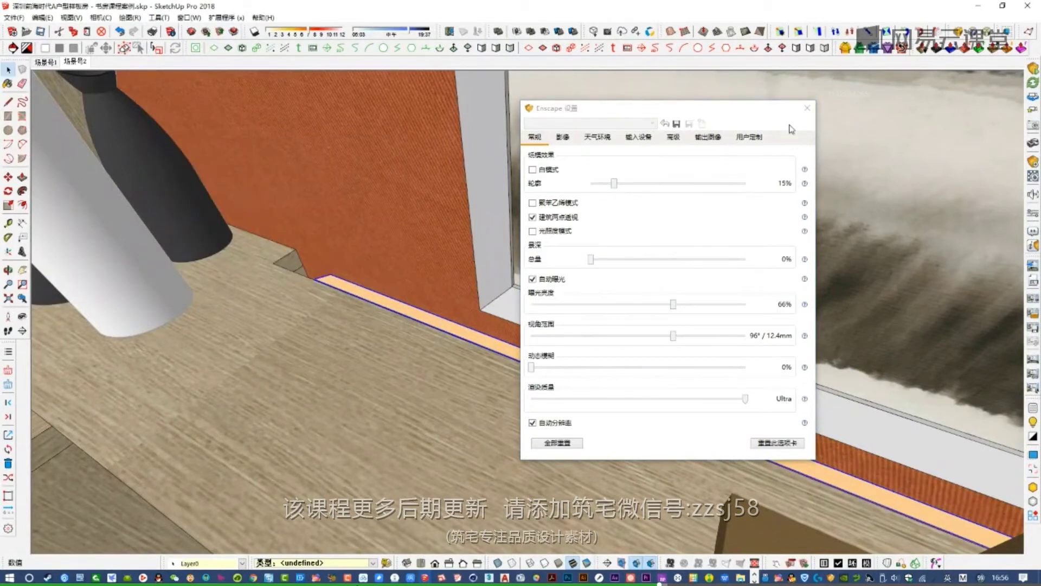
pyautogui.click(808, 108)
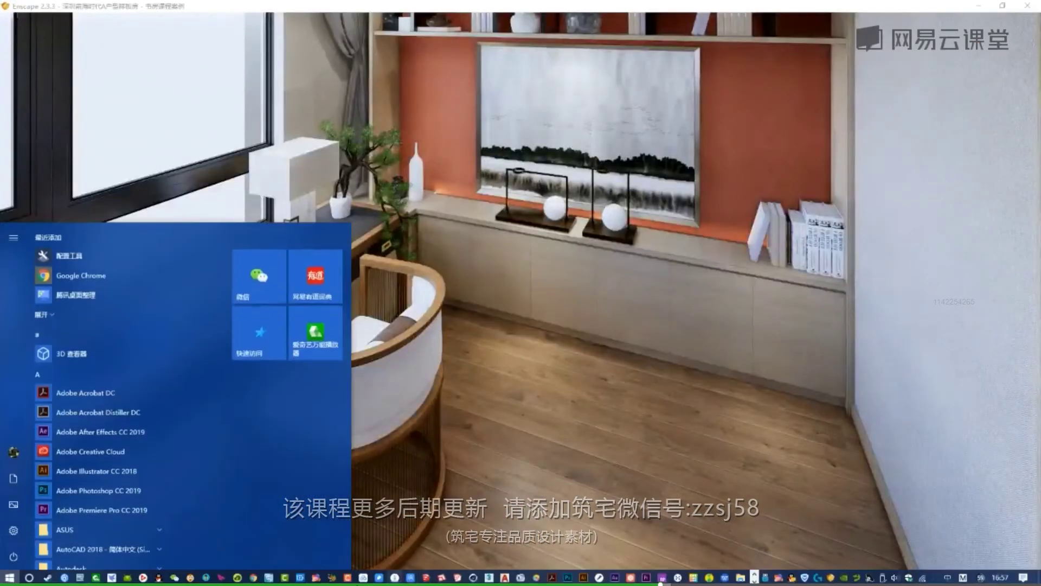
# - Switch between the SketchUp model and the Enscape render to check the shortened strip light above the cabinet
pyautogui.moveTo(426, 577)
pyautogui.click(392, 541)
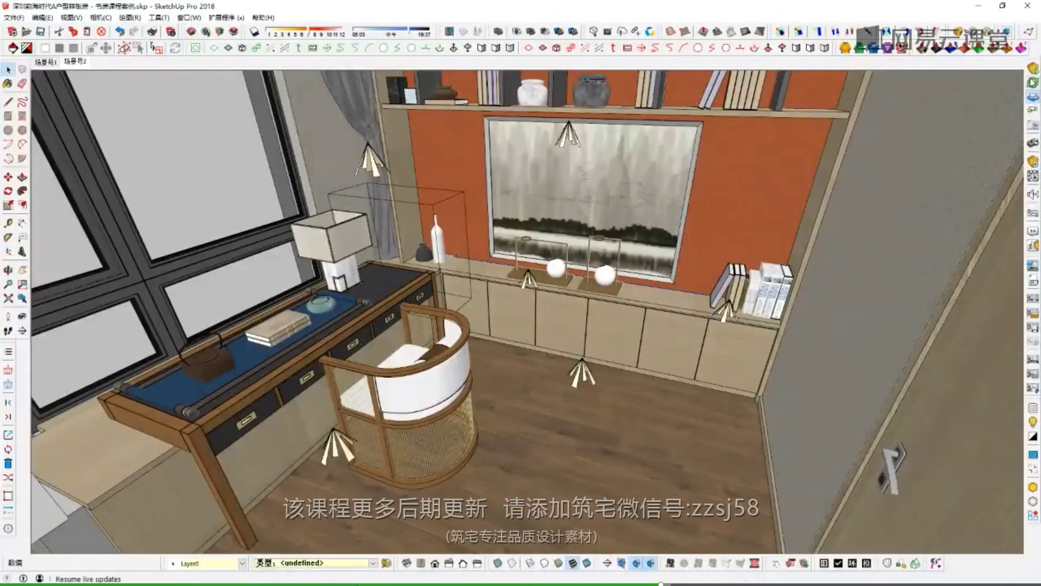
pyautogui.press('super')
pyautogui.moveTo(426, 577)
pyautogui.click(469, 538)
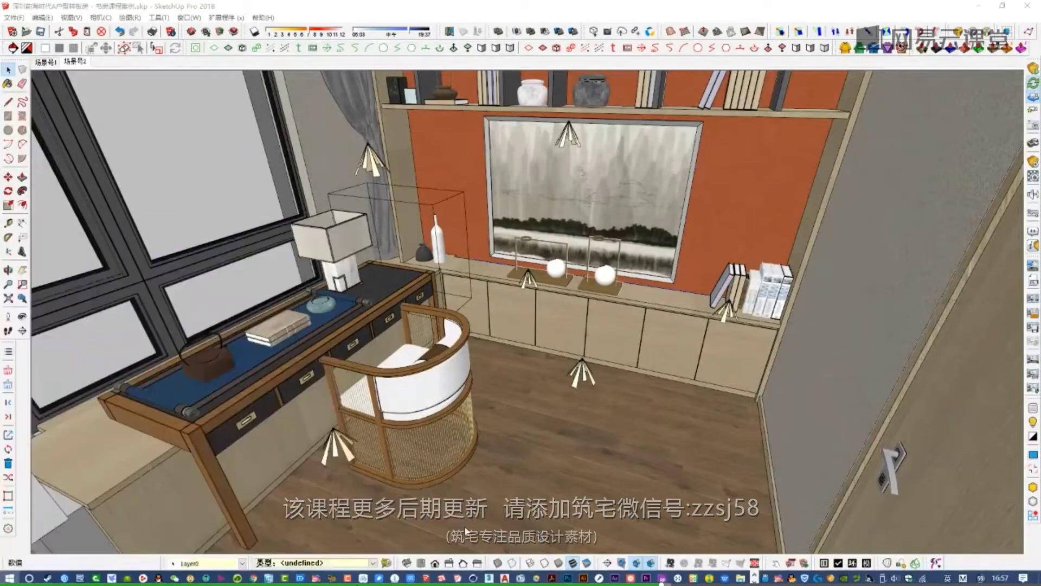
pyautogui.hotkey('alt', 'Tab')
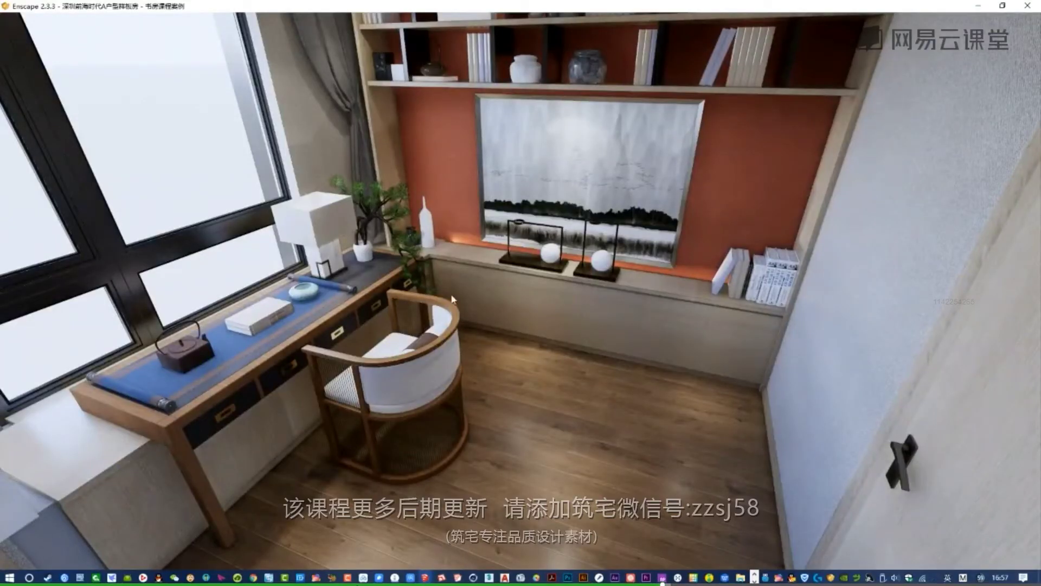
# - Switch to SketchUp, slightly reframe scene 2's view of the desk and cabinet, and check the framing in the Enscape render
pyautogui.moveTo(434, 578)
pyautogui.click(404, 539)
pyautogui.moveTo(428, 332); pyautogui.dragTo(464, 325, button='middle')
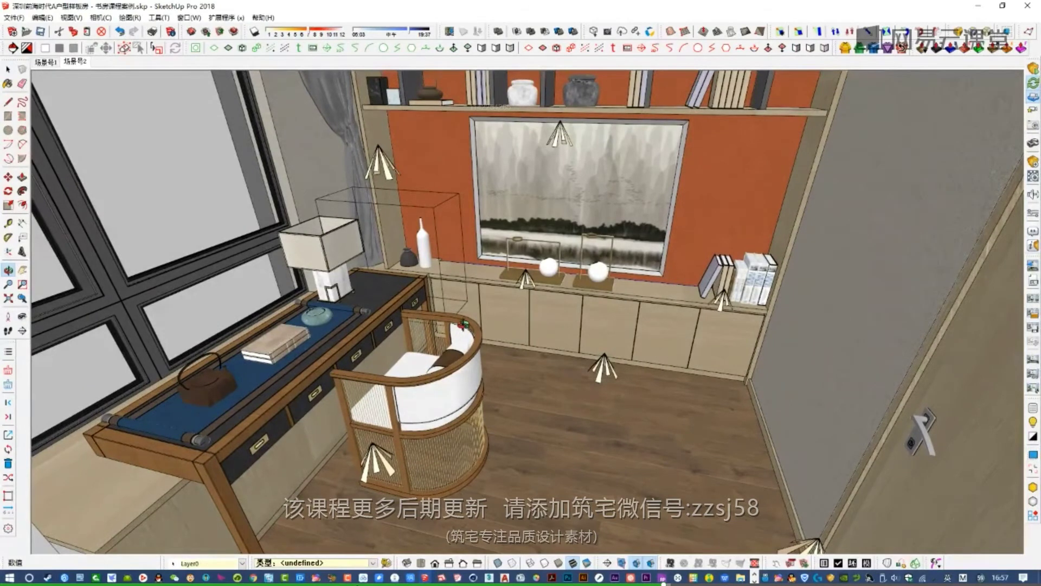
pyautogui.click(74, 69)
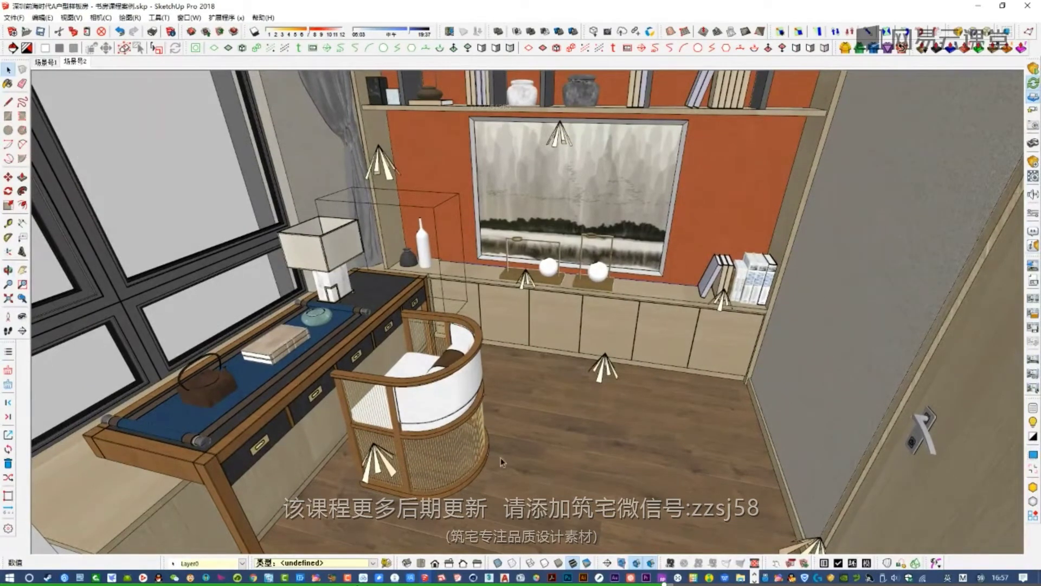
pyautogui.press('super')
pyautogui.moveTo(425, 579)
pyautogui.click(495, 525)
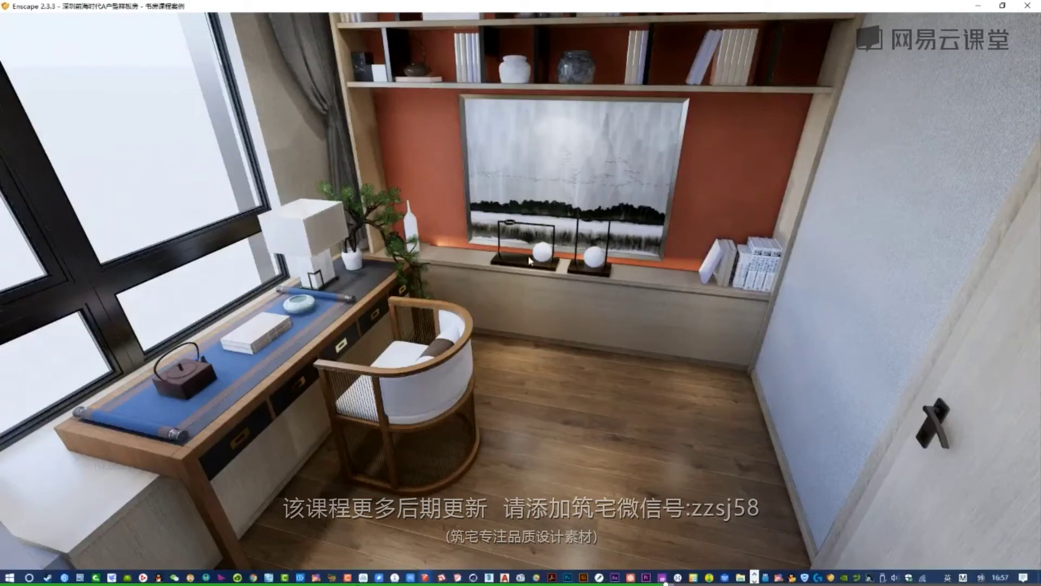
# - Pan SketchUp's scene 2 view slightly to shift the room left, and compare the new composition in the Enscape render
pyautogui.moveTo(482, 340); pyautogui.dragTo(481, 338)
pyautogui.press('super')
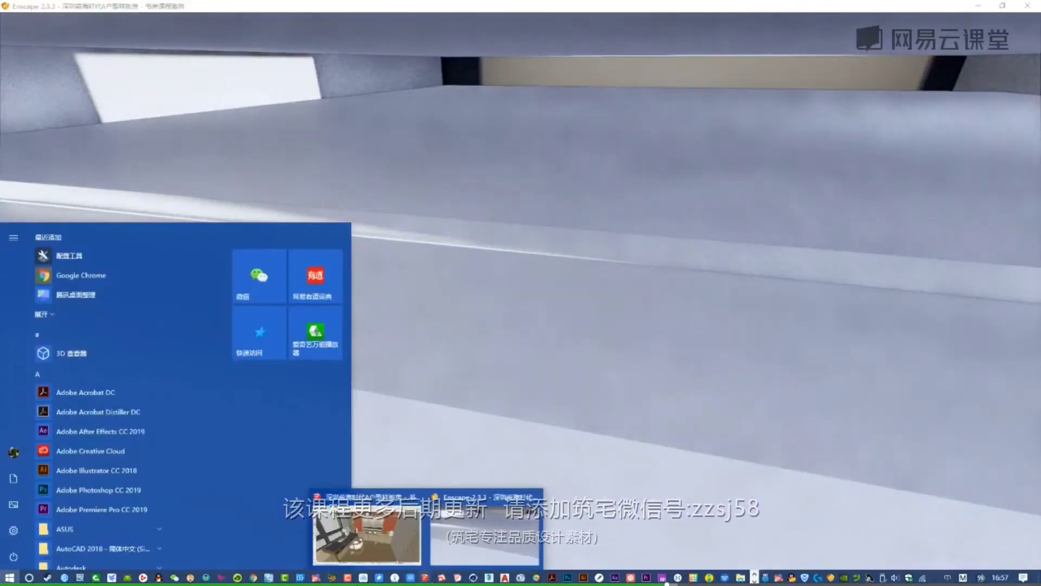
pyautogui.click(411, 578)
pyautogui.moveTo(464, 447); pyautogui.dragTo(467, 370)
pyautogui.keyDown('shift'); pyautogui.moveTo(469, 368); pyautogui.dragTo(472, 370, button='middle'); pyautogui.keyUp('shift')
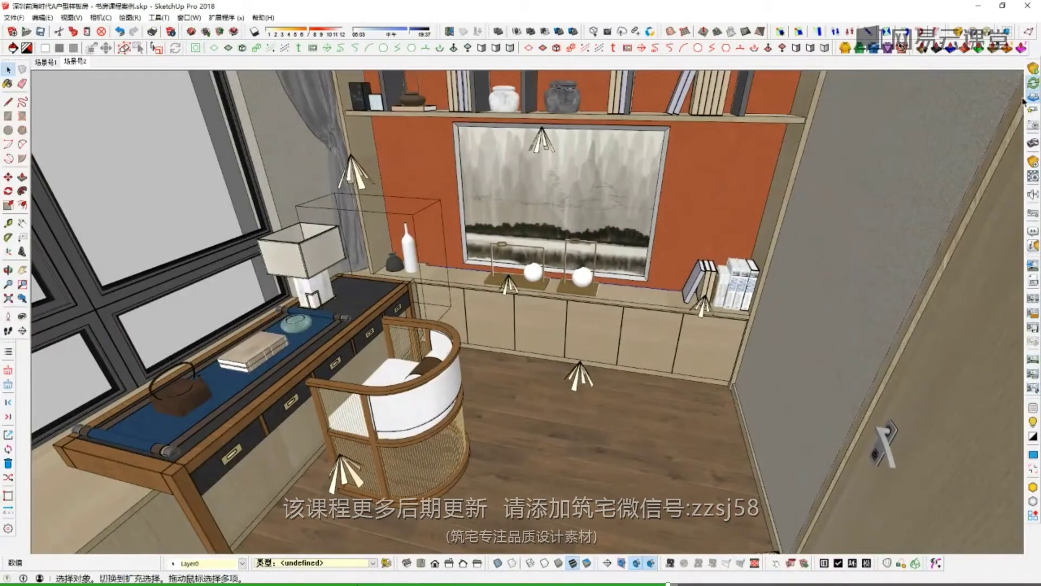
pyautogui.press('super')
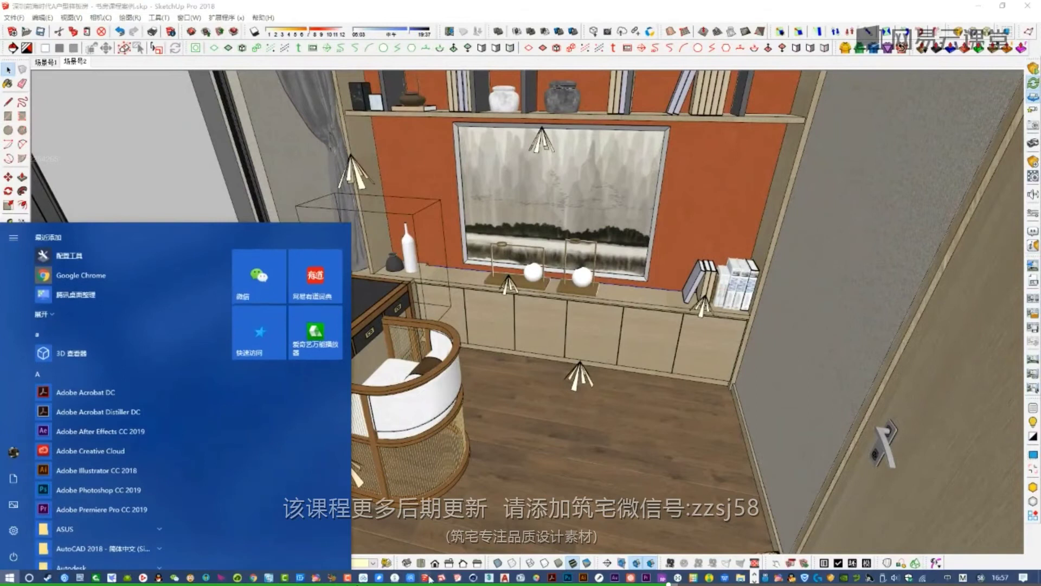
pyautogui.click(429, 578)
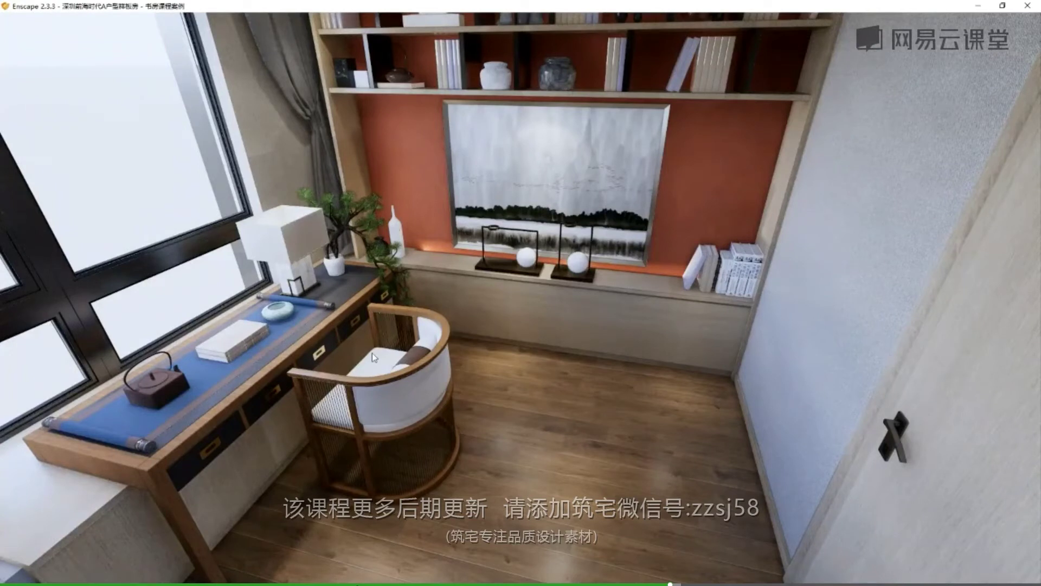
# - Return to SketchUp and rotate the linear light behind the cabinet top by 45° about its length
pyautogui.press('super')
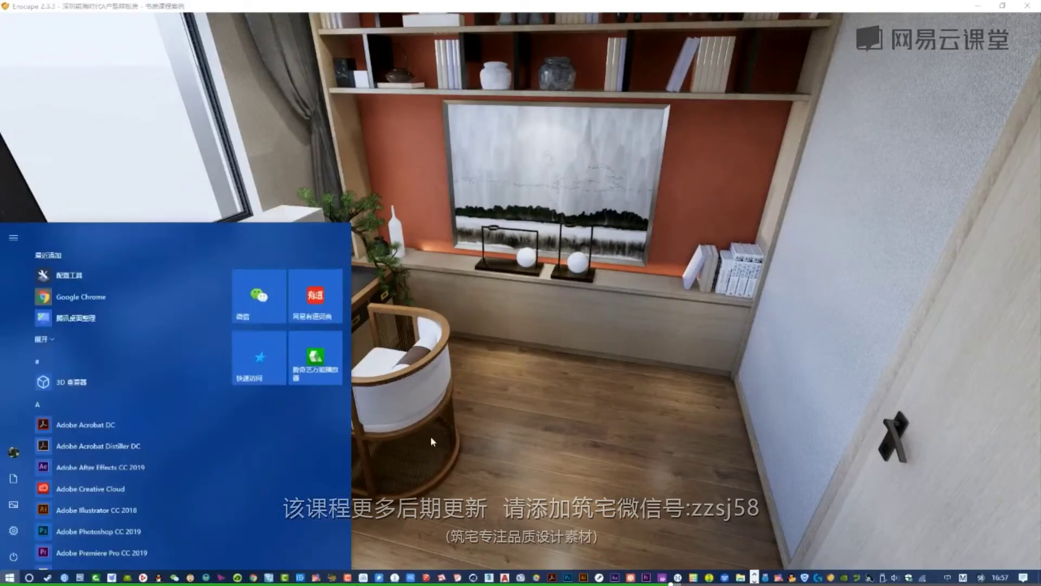
pyautogui.moveTo(429, 578)
pyautogui.click(367, 523)
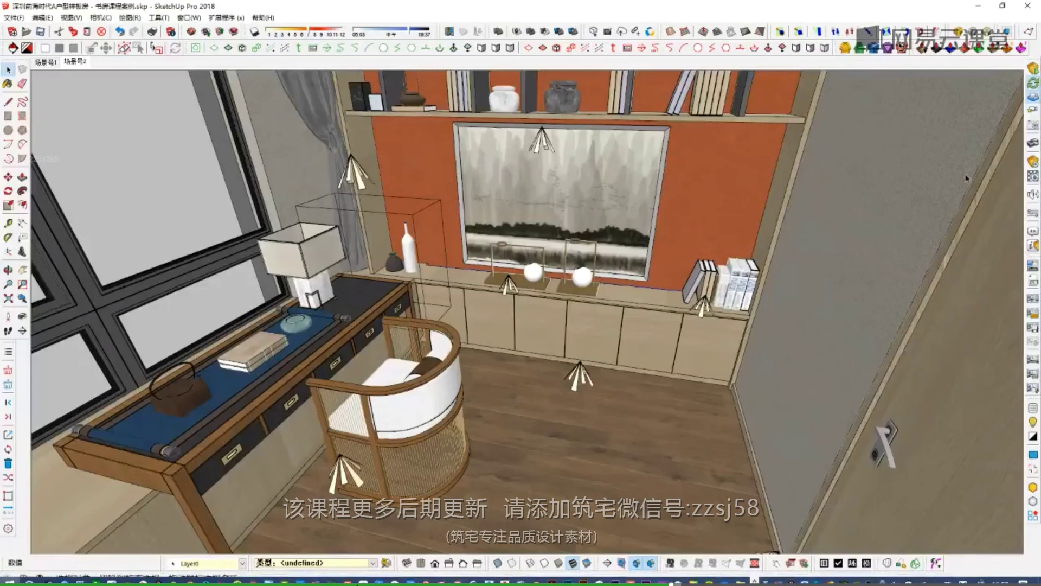
pyautogui.scroll(10, 422, 292)
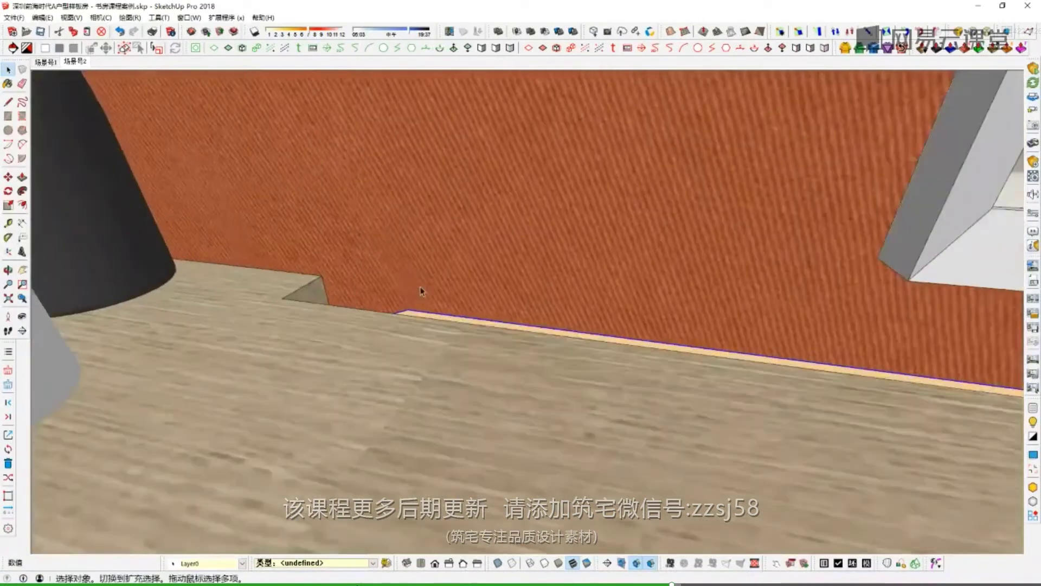
pyautogui.moveTo(422, 291); pyautogui.dragTo(325, 296, button='middle')
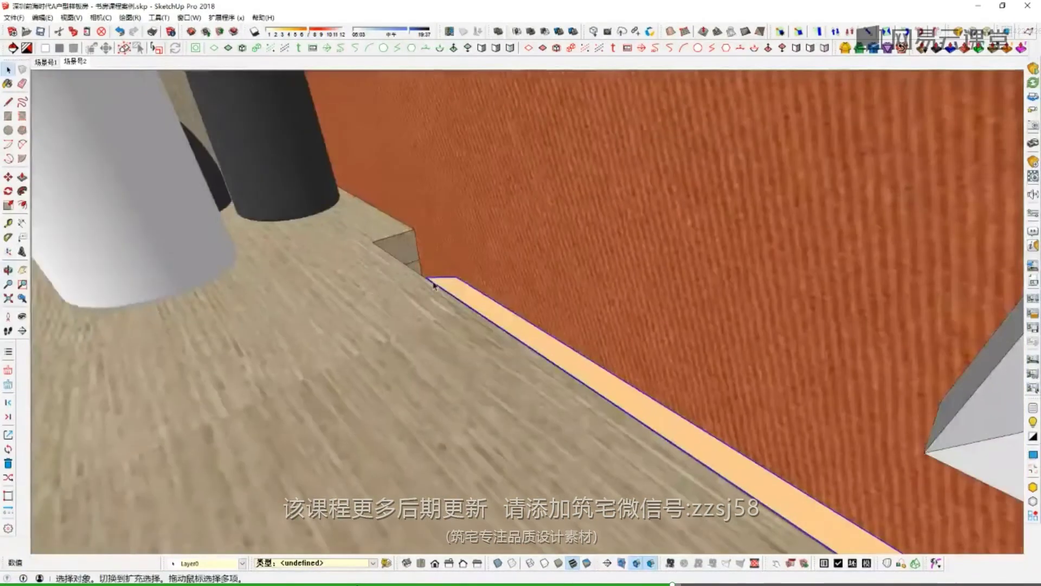
pyautogui.scroll(2, 436, 284)
pyautogui.press('q')
pyautogui.click(445, 276)
pyautogui.click(465, 258)
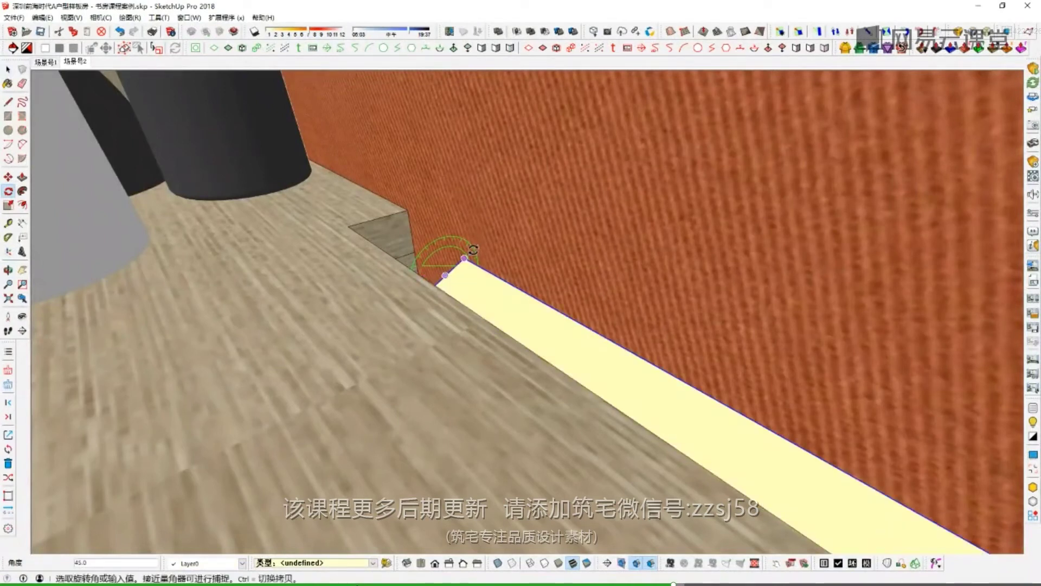
pyautogui.press('Escape')
pyautogui.press('space')
# - Move the linear light about 16 mm down into its recess and check scene 2 in the Enscape render
pyautogui.moveTo(456, 303); pyautogui.dragTo(271, 241, button='middle')
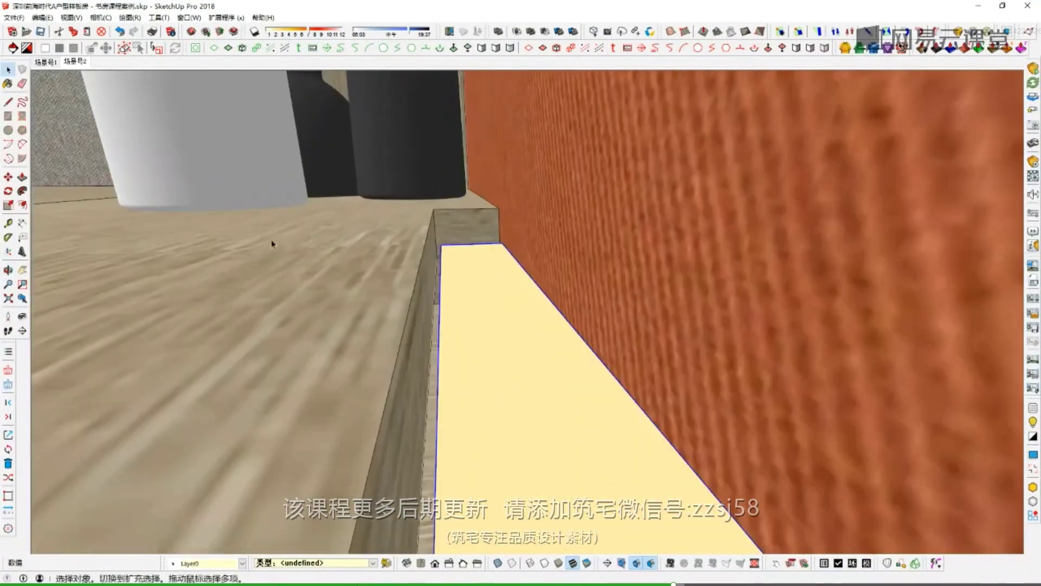
pyautogui.press('m')
pyautogui.click(477, 249)
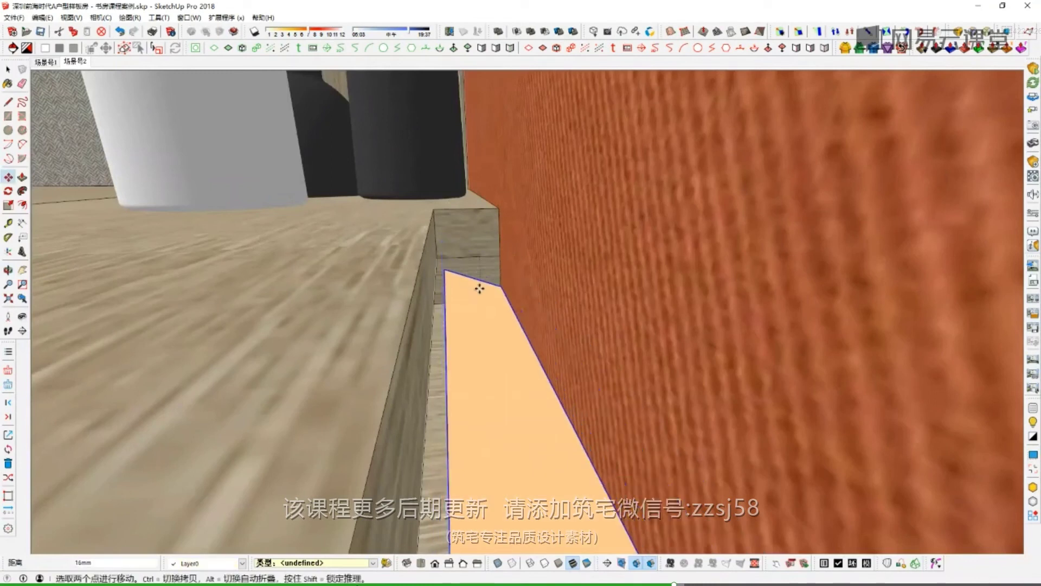
pyautogui.press('space')
pyautogui.click(73, 63)
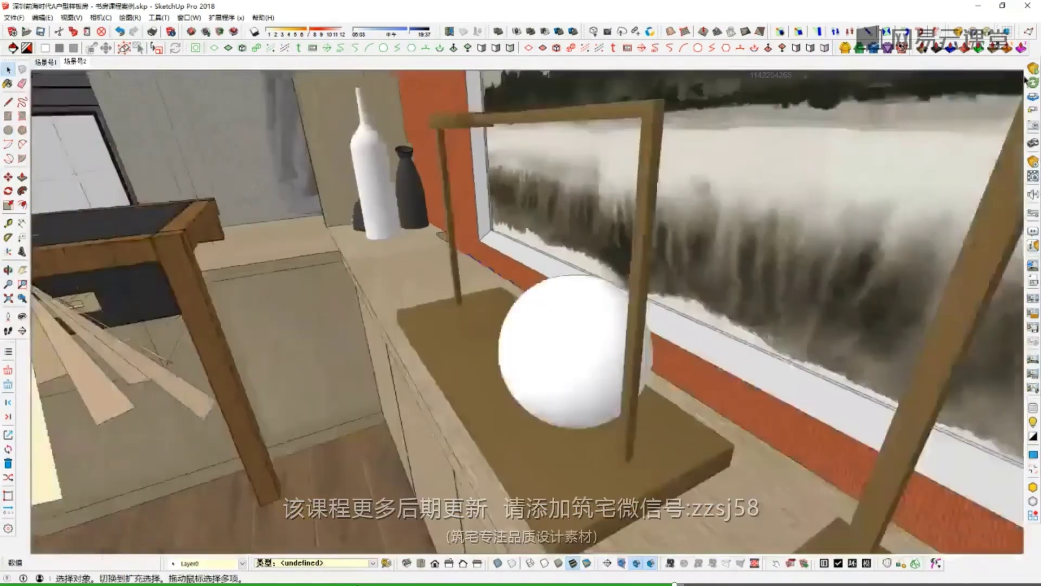
pyautogui.press('super')
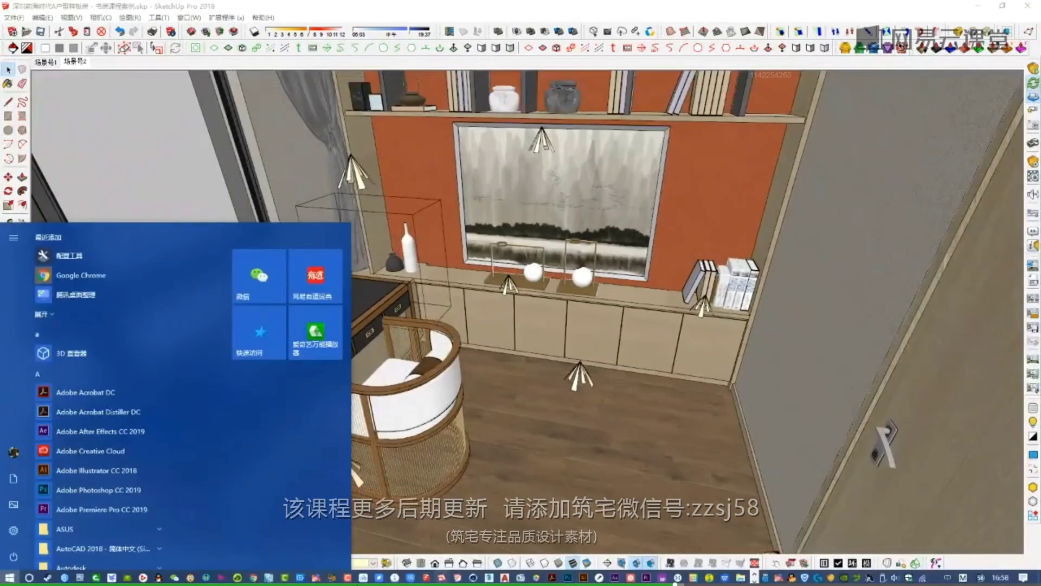
pyautogui.click(486, 515)
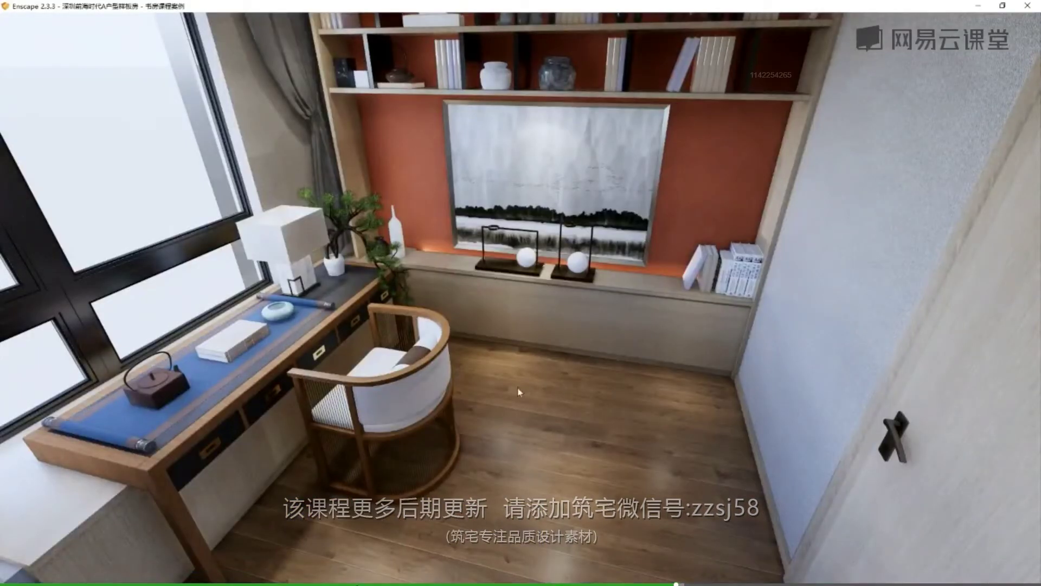
# - Open the Enscape image output settings from SketchUp and bring the render window up behind them
pyautogui.press('super')
pyautogui.moveTo(427, 577)
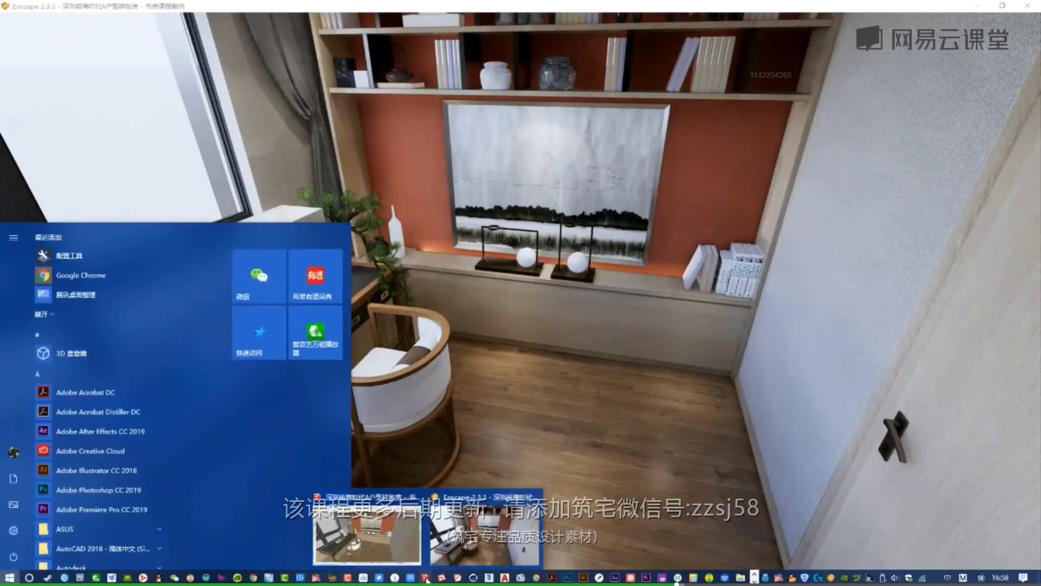
pyautogui.click(367, 529)
pyautogui.click(1035, 178)
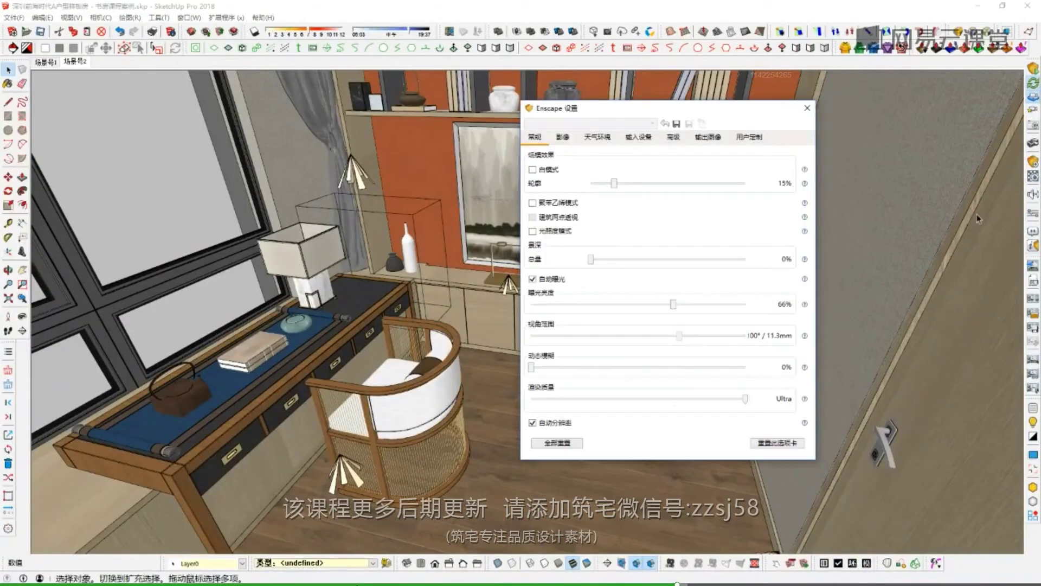
pyautogui.click(706, 137)
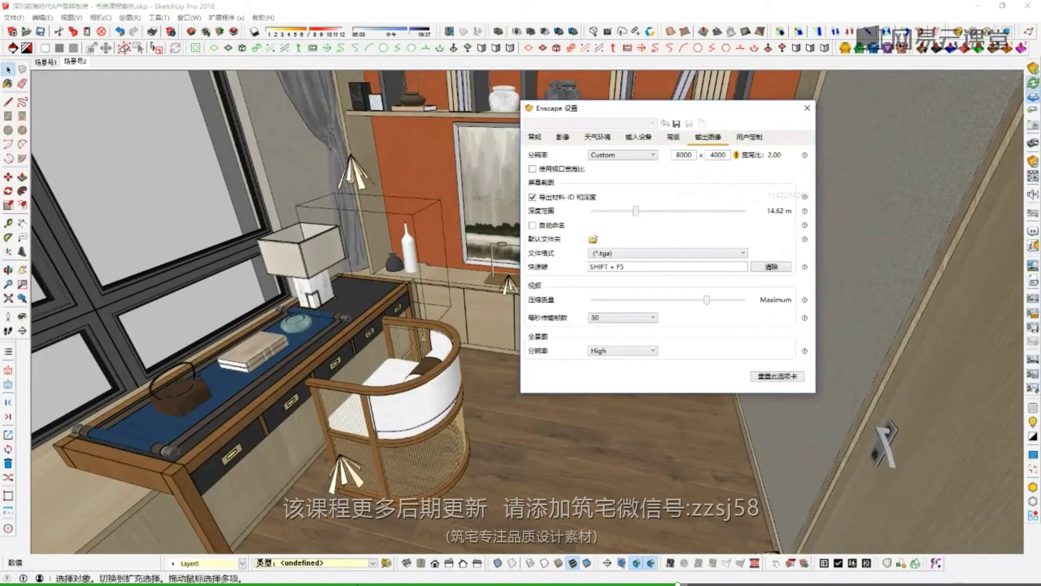
pyautogui.press('super')
pyautogui.click(425, 536)
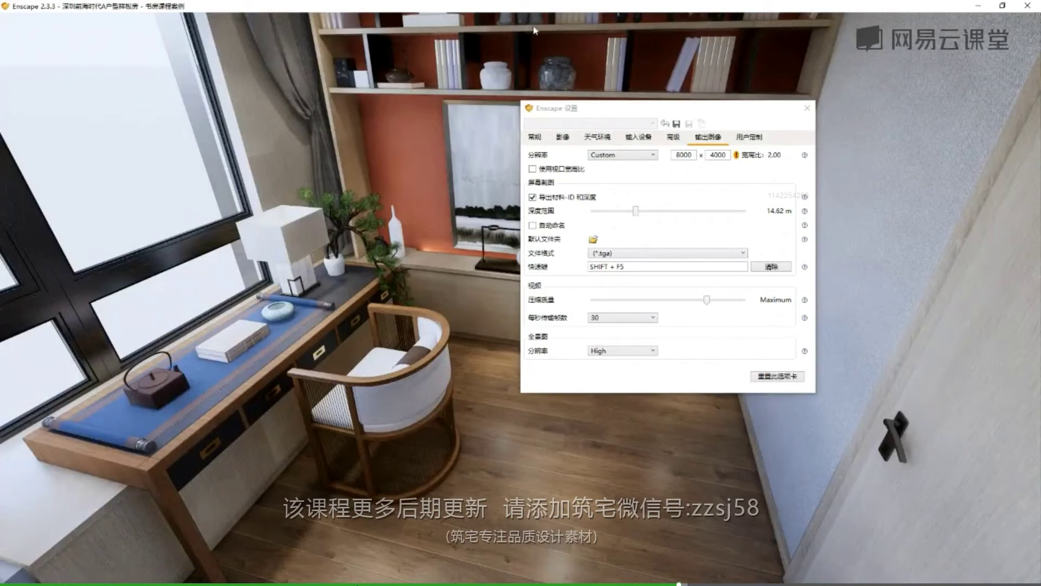
# - Set the image output to a custom resolution of 5000 x 4000
pyautogui.click(654, 156)
pyautogui.click(618, 218)
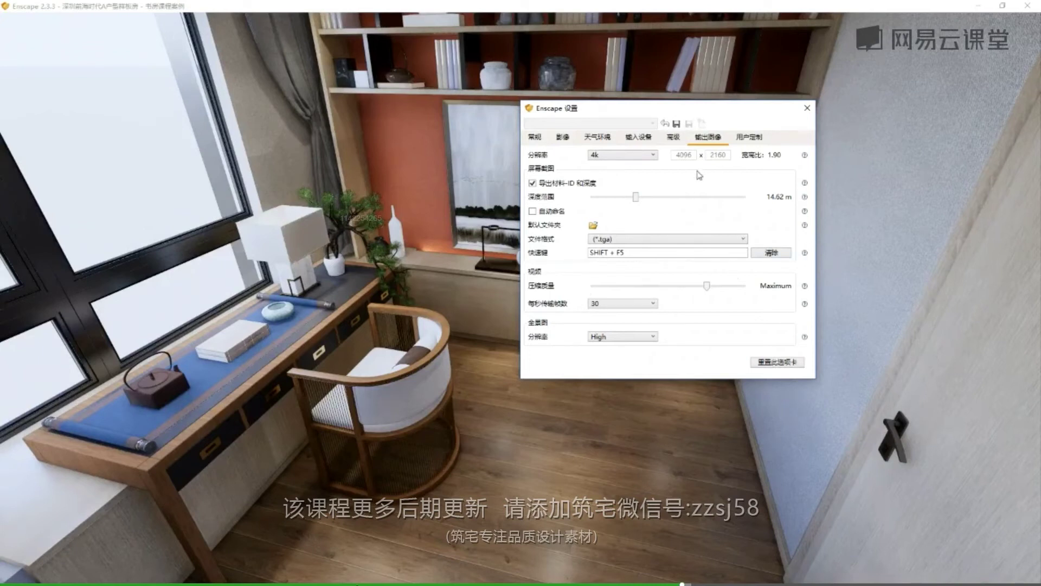
pyautogui.click(622, 155)
pyautogui.click(618, 219)
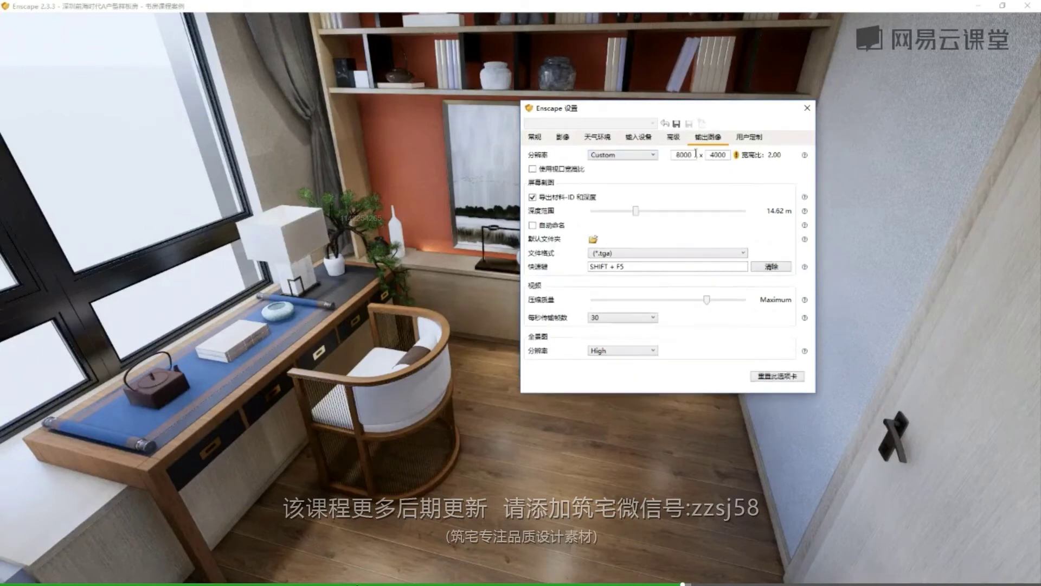
pyautogui.write('5000')
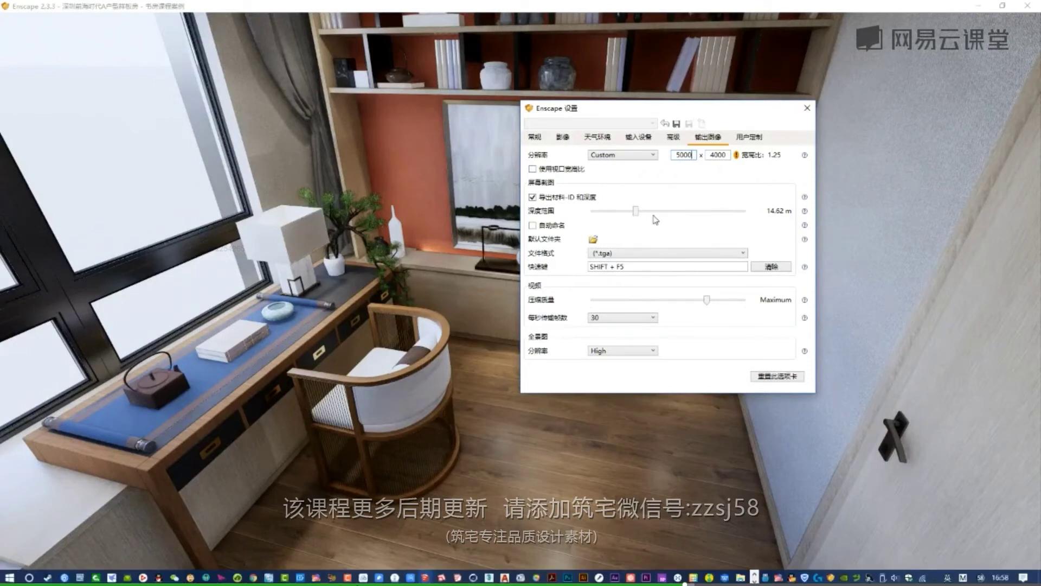
# - Export the render as a TGA screenshot into the first subfolder of the 第5节-书房静帧效果图表现 folder
pyautogui.hotkey('shift', 'F5')
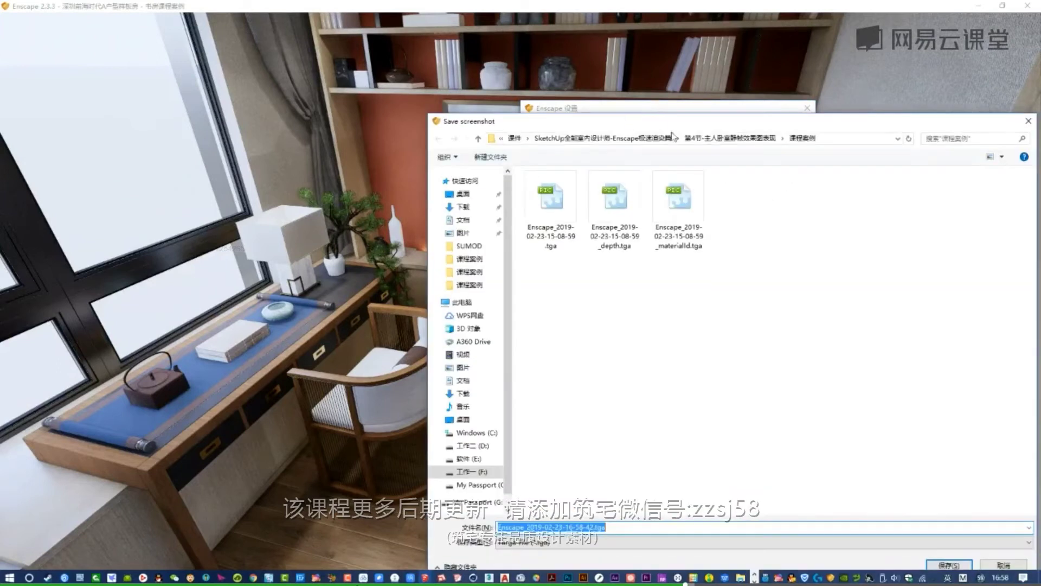
pyautogui.click(699, 138)
pyautogui.click(602, 137)
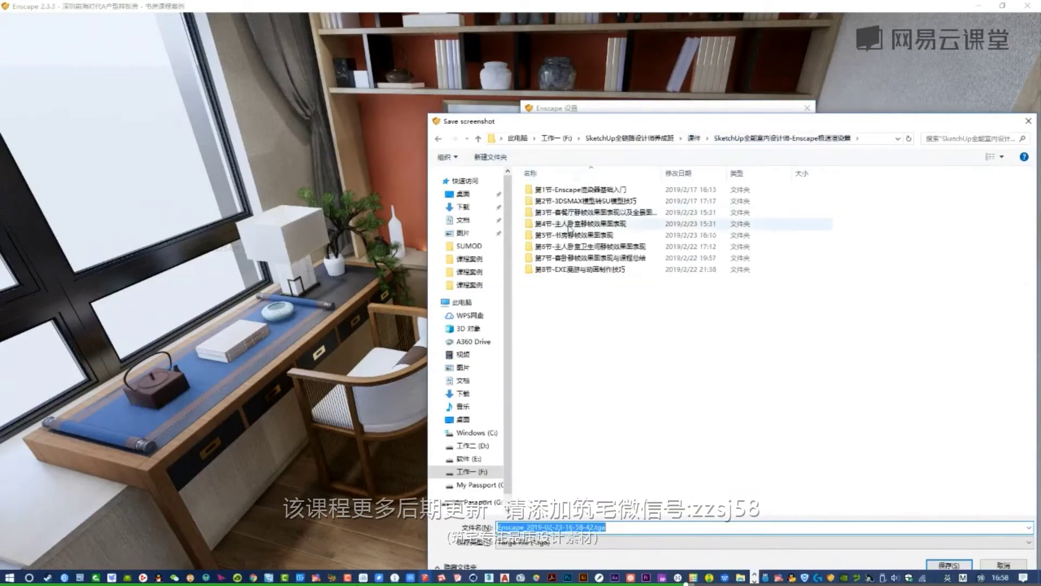
pyautogui.doubleClick(586, 236)
pyautogui.doubleClick(587, 189)
pyautogui.moveTo(679, 114); pyautogui.dragTo(451, 47)
pyautogui.click(731, 491)
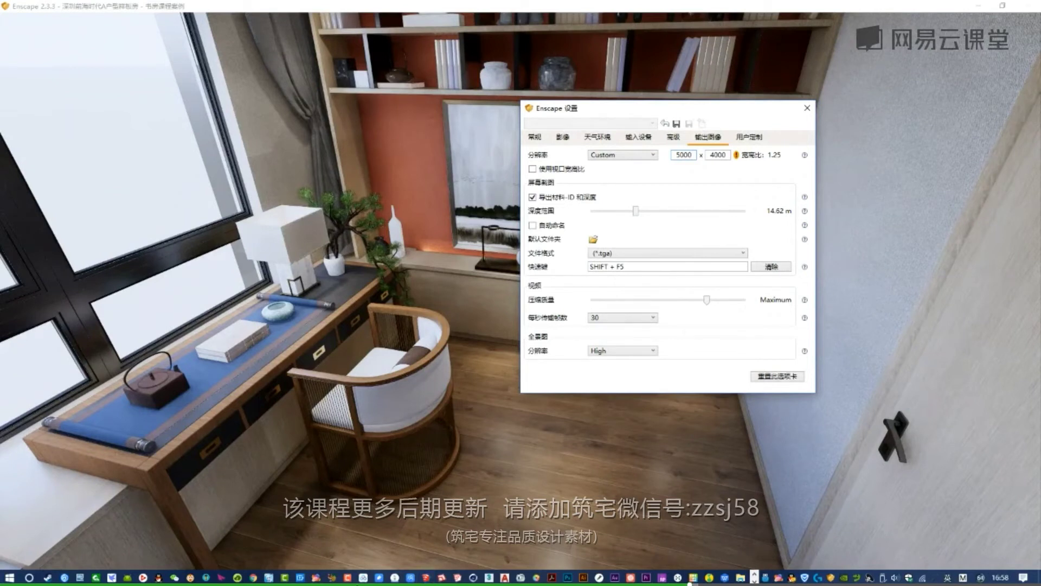
pyautogui.hotkey('shift', 'F5')
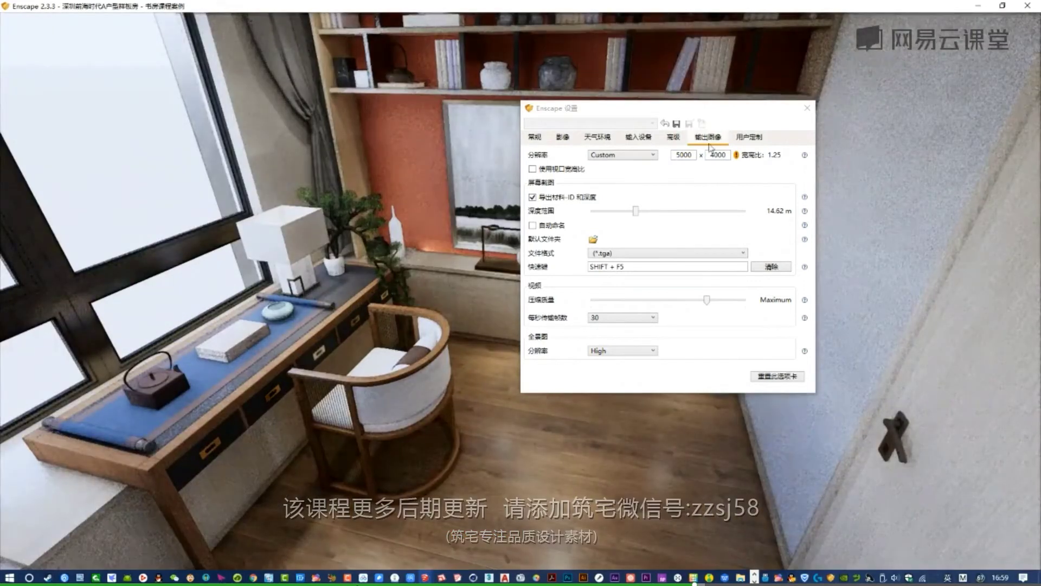
# - Close the Enscape settings and switch back to the SketchUp model
pyautogui.click(730, 154)
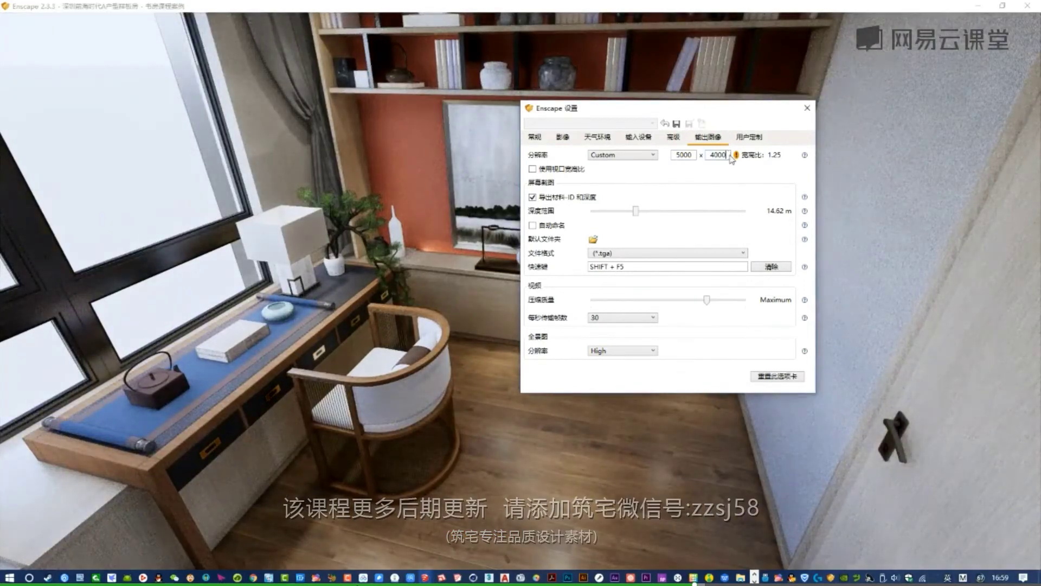
pyautogui.click(807, 108)
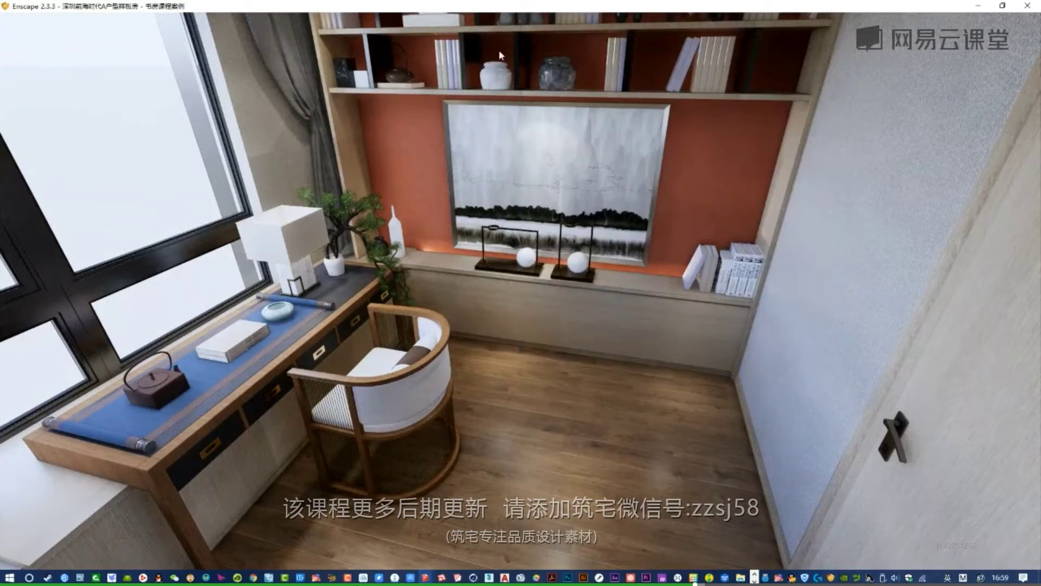
pyautogui.press('super')
pyautogui.moveTo(425, 577)
pyautogui.click(377, 528)
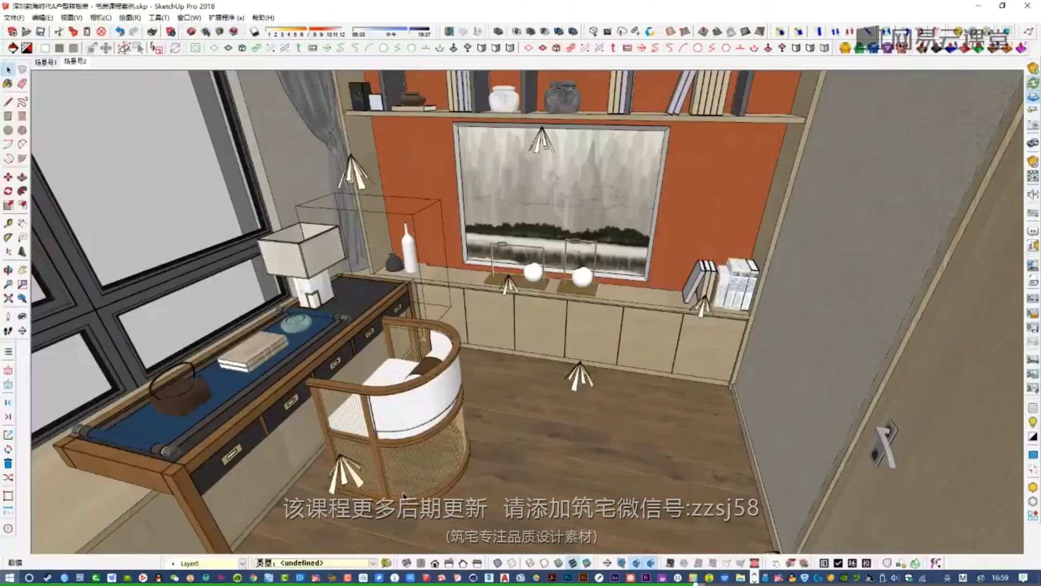
# - Open the Enscape material editor and the SDT material presets to edit the jars on the shelf above the painting
pyautogui.click(1032, 83)
pyautogui.moveTo(593, 170); pyautogui.dragTo(595, 111, button='middle')
pyautogui.scroll(6, 588, 168)
pyautogui.moveTo(588, 168); pyautogui.dragTo(588, 212, button='middle')
pyautogui.press('b')
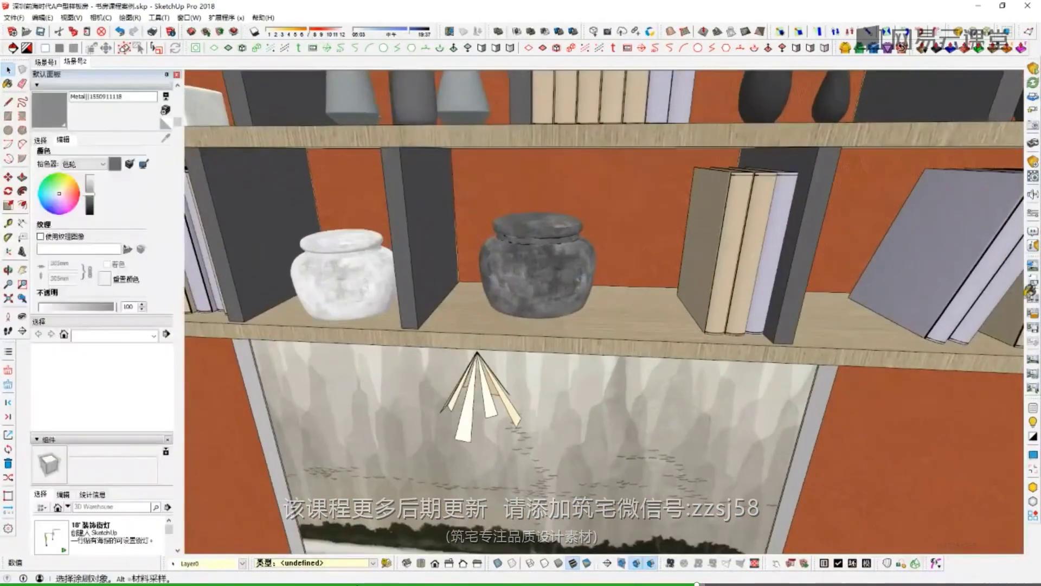
pyautogui.click(1032, 175)
pyautogui.click(1032, 409)
# - Sample the dark gray jar's material and apply the Matte (哑光) preset to it
pyautogui.keyDown('shift'); pyautogui.moveTo(529, 282); pyautogui.dragTo(559, 299, button='middle'); pyautogui.keyUp('shift')
pyautogui.keyDown('alt'); pyautogui.click(593, 311); pyautogui.keyUp('alt')
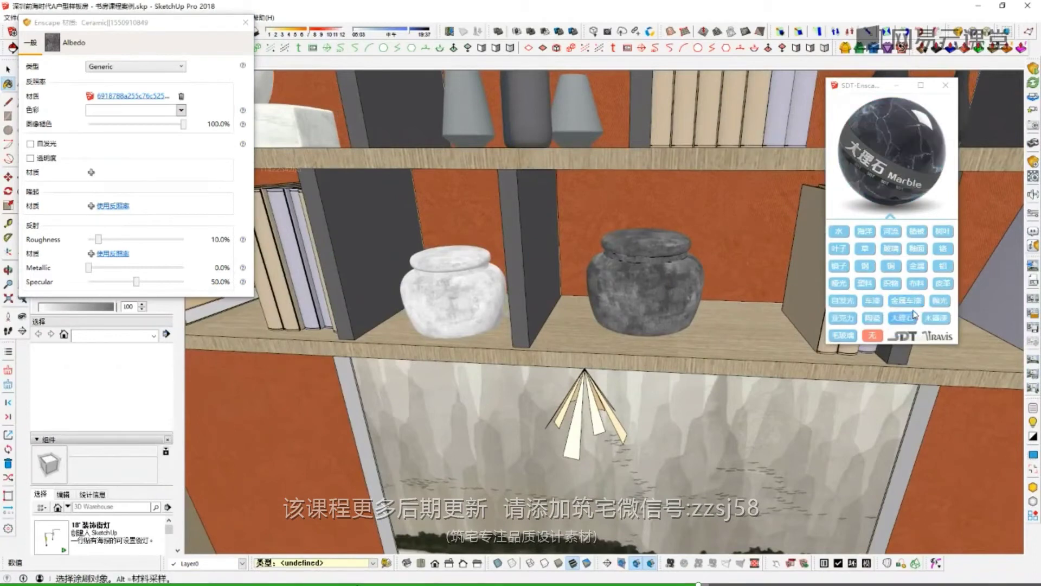
pyautogui.moveTo(902, 320)
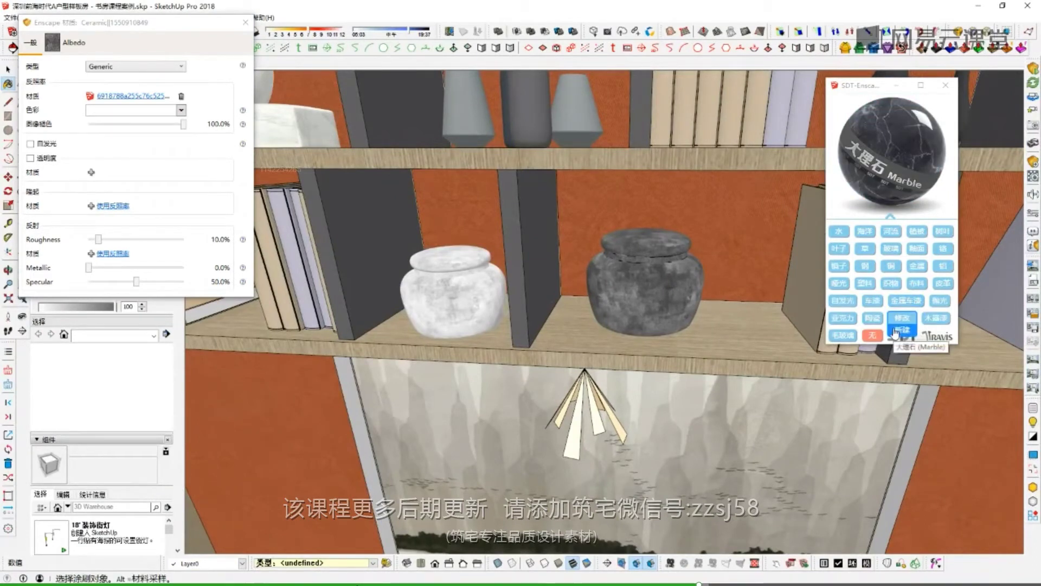
pyautogui.click(839, 295)
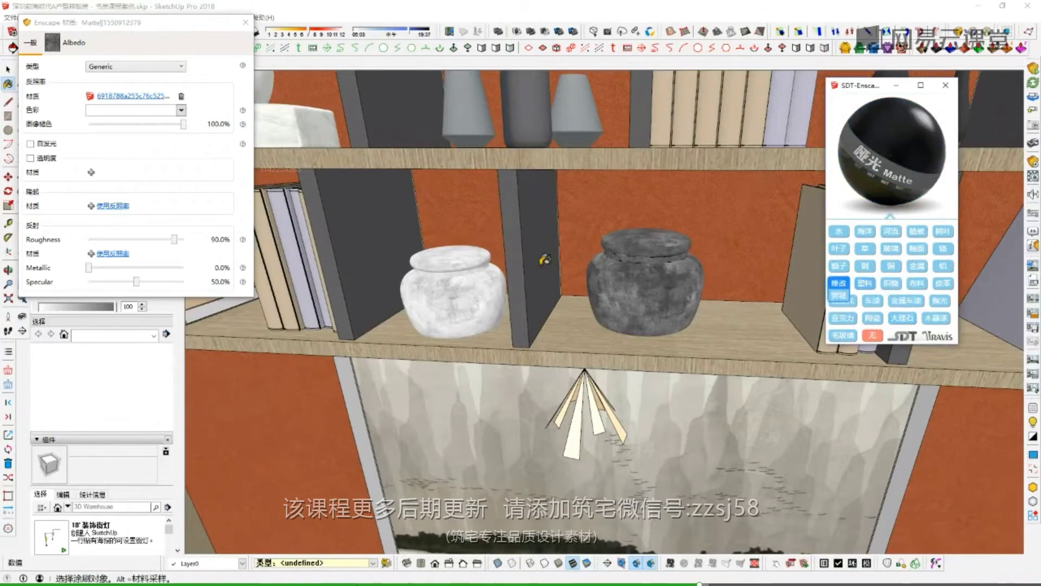
# - Reuse the dark gray jar's albedo as bump at a lower amount, then give the white jar the Matte (哑光) preset and albedo bump
pyautogui.click(113, 206)
pyautogui.moveTo(134, 223); pyautogui.dragTo(121, 222)
pyautogui.keyDown('alt'); pyautogui.click(426, 307); pyautogui.keyUp('alt')
pyautogui.click(839, 283)
pyautogui.click(110, 207)
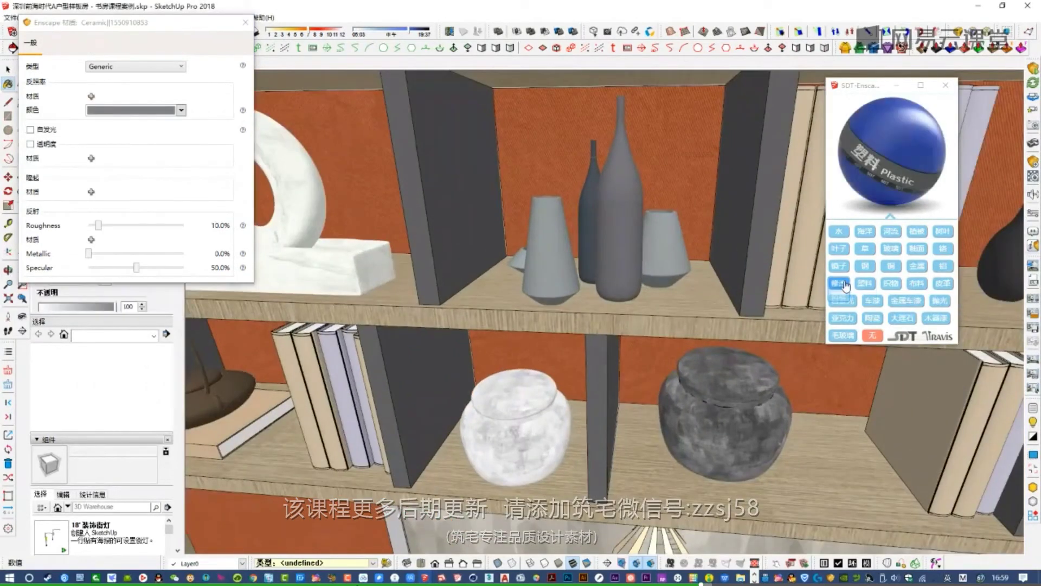
# - Apply the Matte (哑光) preset to the gray vases on the upper shelf and set the dark gray jar's bump amount to -1.89
pyautogui.click(839, 283)
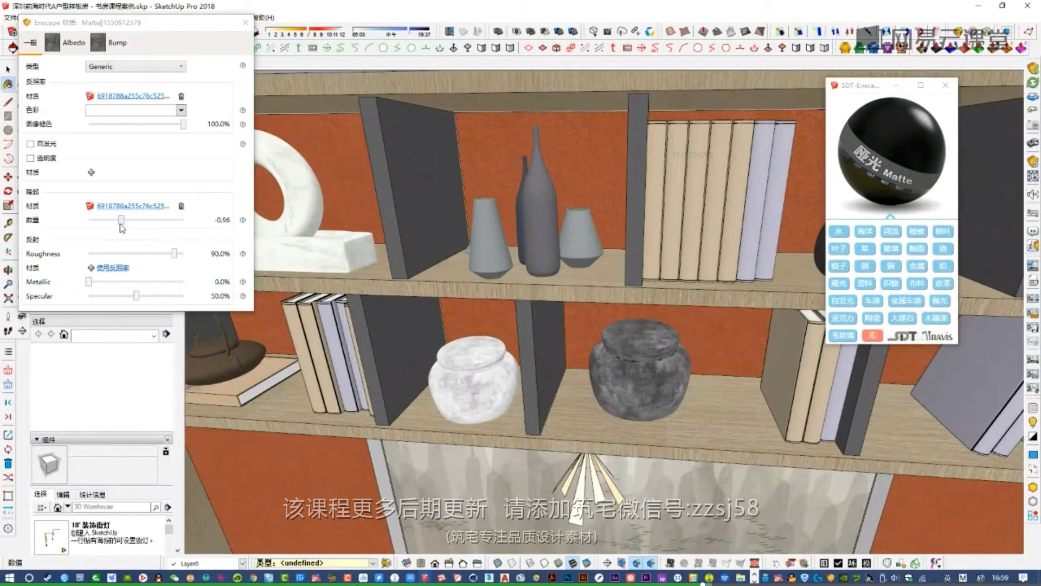
pyautogui.moveTo(120, 221); pyautogui.dragTo(116, 220)
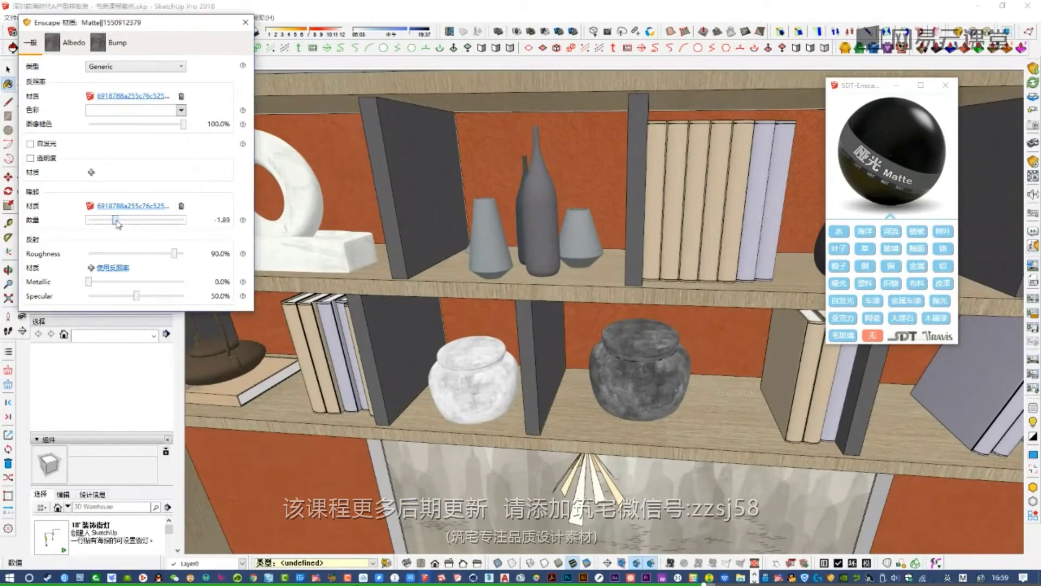
# - Sample the lavender book's material on the upper shelf and set its roughness to 25.4%
pyautogui.keyDown('alt'); pyautogui.click(742, 164); pyautogui.keyUp('alt')
pyautogui.keyDown('alt'); pyautogui.click(776, 170); pyautogui.keyUp('alt')
pyautogui.moveTo(89, 225); pyautogui.dragTo(113, 226)
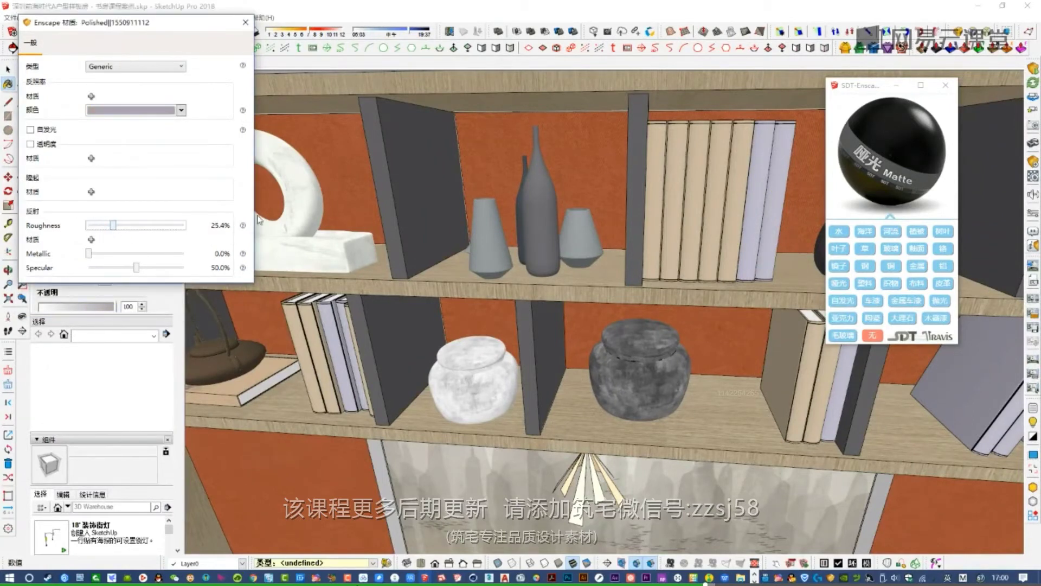
# - Raise the roughness of the white printed book covers on the low cabinet and sample the neighbouring book materials
pyautogui.keyDown('shift'); pyautogui.moveTo(667, 379); pyautogui.dragTo(434, 163, button='middle'); pyautogui.keyUp('shift')
pyautogui.keyDown('shift'); pyautogui.moveTo(705, 407); pyautogui.dragTo(477, 217, button='middle'); pyautogui.keyUp('shift')
pyautogui.scroll(4, 667, 336)
pyautogui.keyDown('alt'); pyautogui.click(659, 331); pyautogui.keyUp('alt')
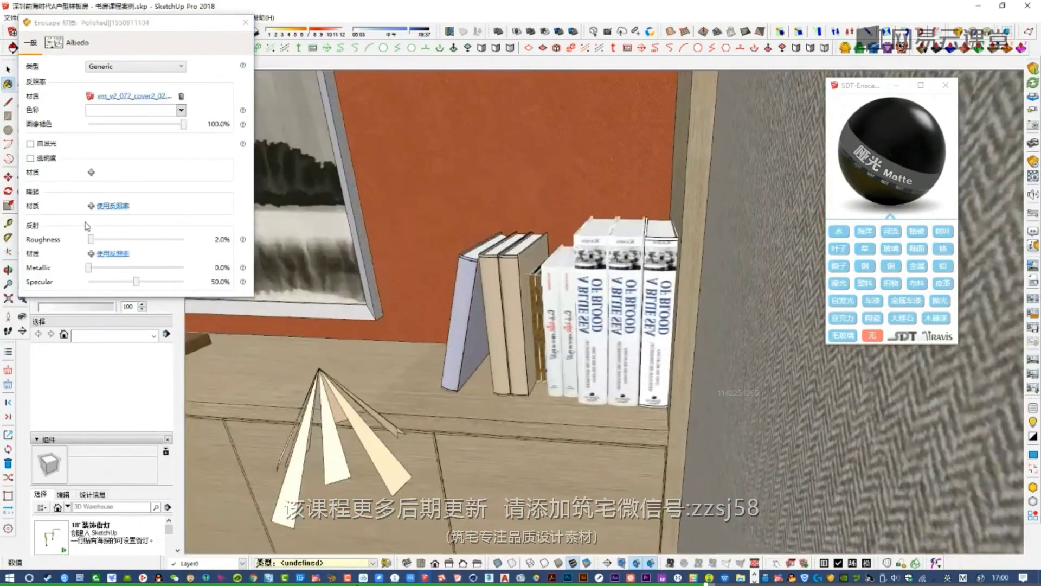
pyautogui.moveTo(90, 239); pyautogui.dragTo(116, 239)
pyautogui.keyDown('alt'); pyautogui.click(567, 277); pyautogui.keyUp('alt')
pyautogui.moveTo(91, 240); pyautogui.dragTo(106, 244)
pyautogui.keyDown('alt'); pyautogui.click(534, 293); pyautogui.keyUp('alt')
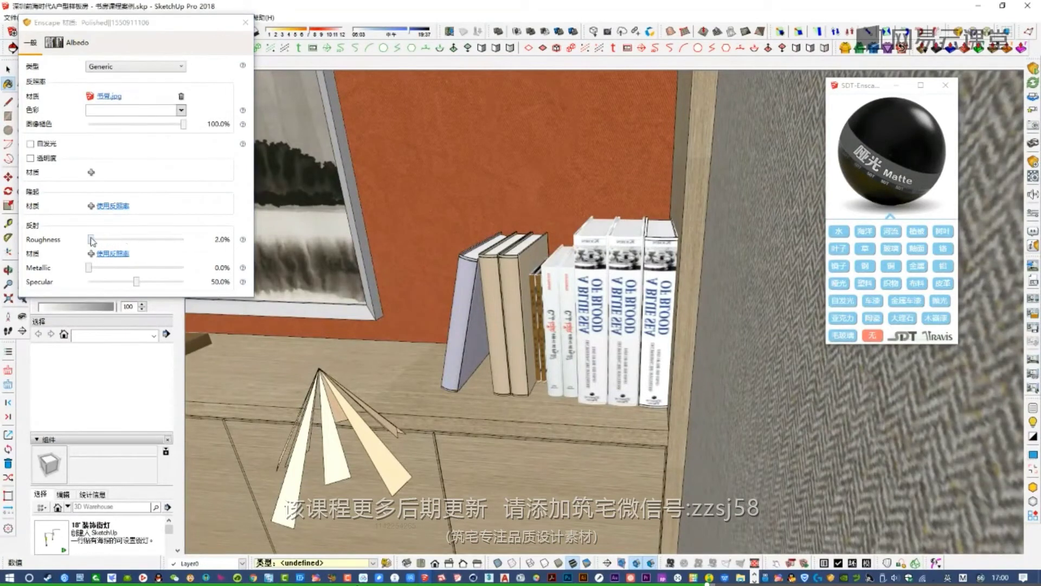
pyautogui.keyDown('alt'); pyautogui.click(479, 282); pyautogui.keyUp('alt')
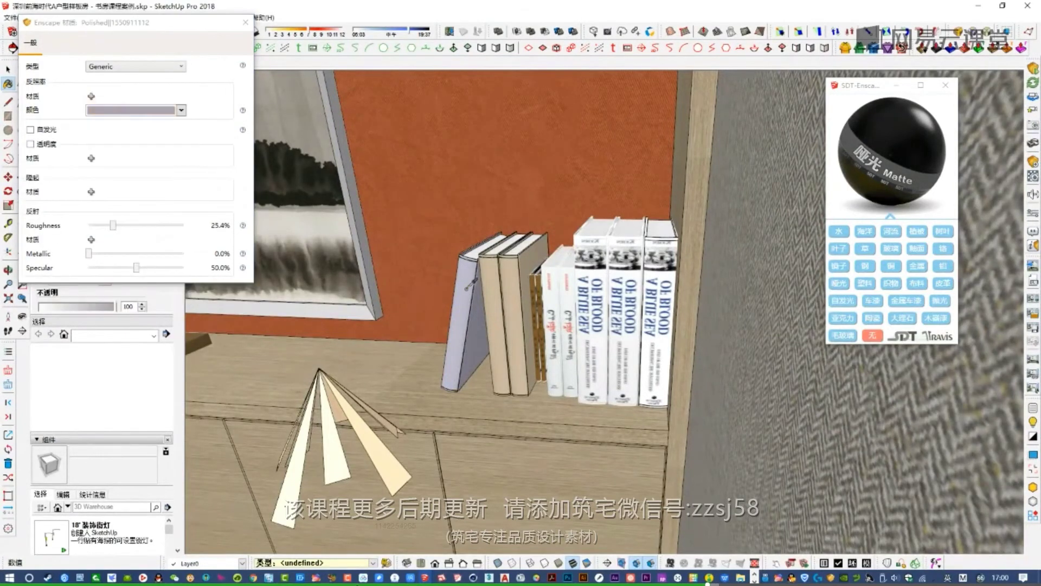
# - Return the model to scene 场景号2 with the material editor closed, and switch to the Enscape window to check the render
pyautogui.keyDown('shift'); pyautogui.moveTo(409, 300); pyautogui.dragTo(718, 355, button='middle'); pyautogui.keyUp('shift')
pyautogui.scroll(-3, 718, 356)
pyautogui.keyDown('shift'); pyautogui.moveTo(279, 350); pyautogui.dragTo(520, 364, button='middle'); pyautogui.keyUp('shift')
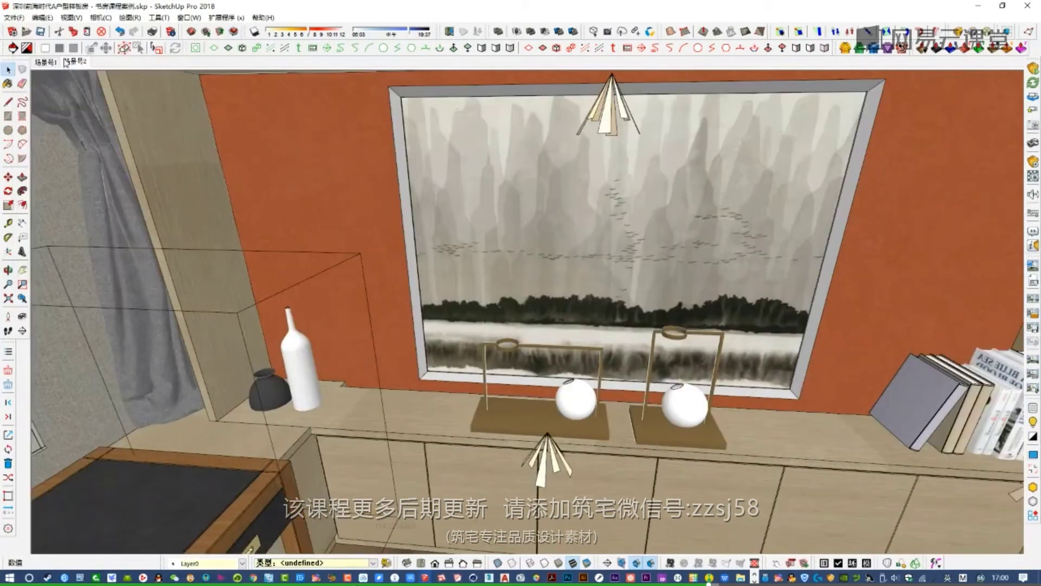
pyautogui.click(66, 61)
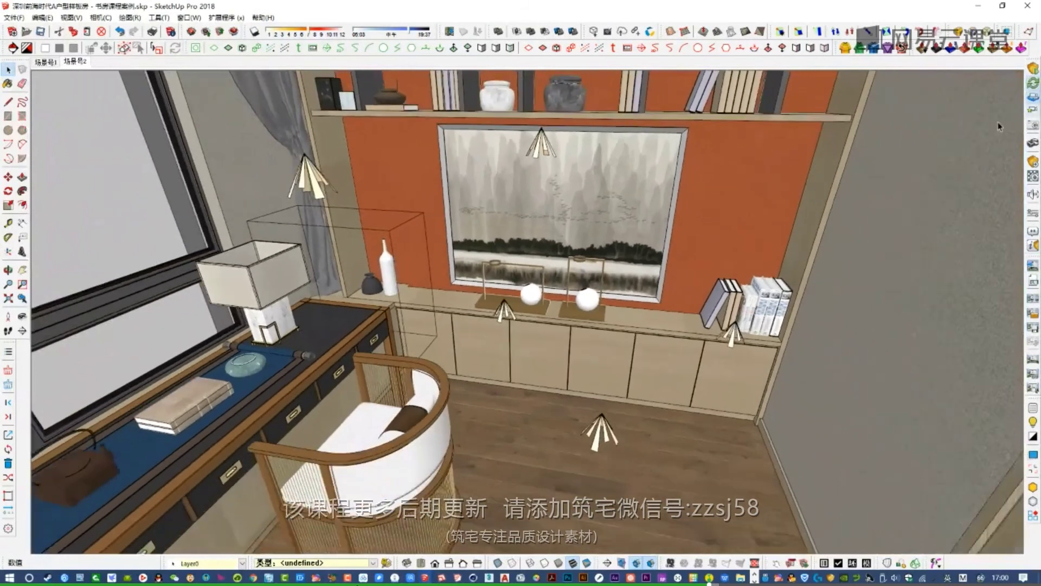
pyautogui.press('super')
pyautogui.moveTo(426, 577)
pyautogui.click(485, 529)
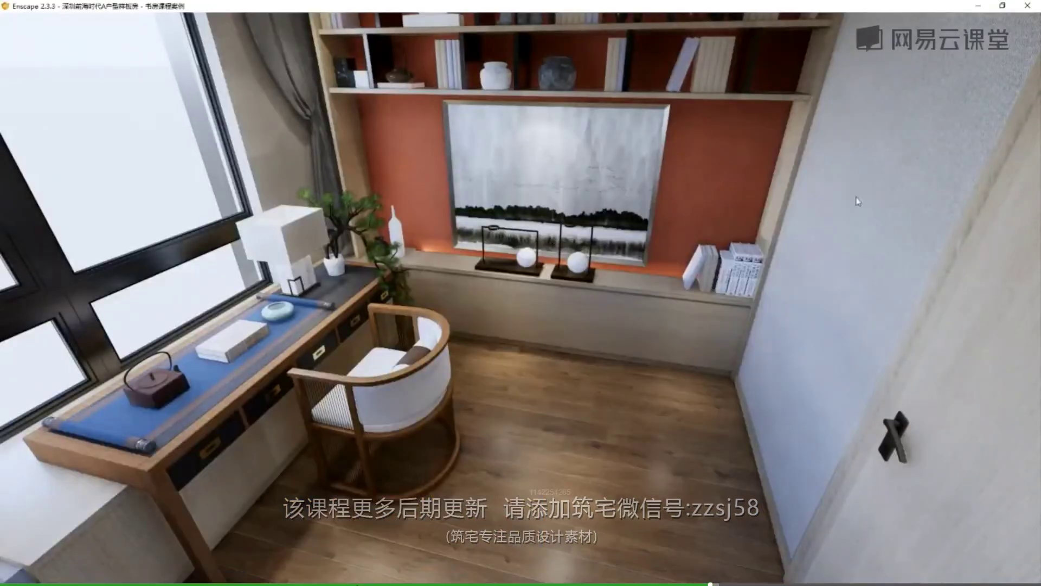
# - Open the Enscape settings from SketchUp and set the custom output resolution to 5000 x 3500 over the Enscape render
pyautogui.press('super')
pyautogui.moveTo(426, 576)
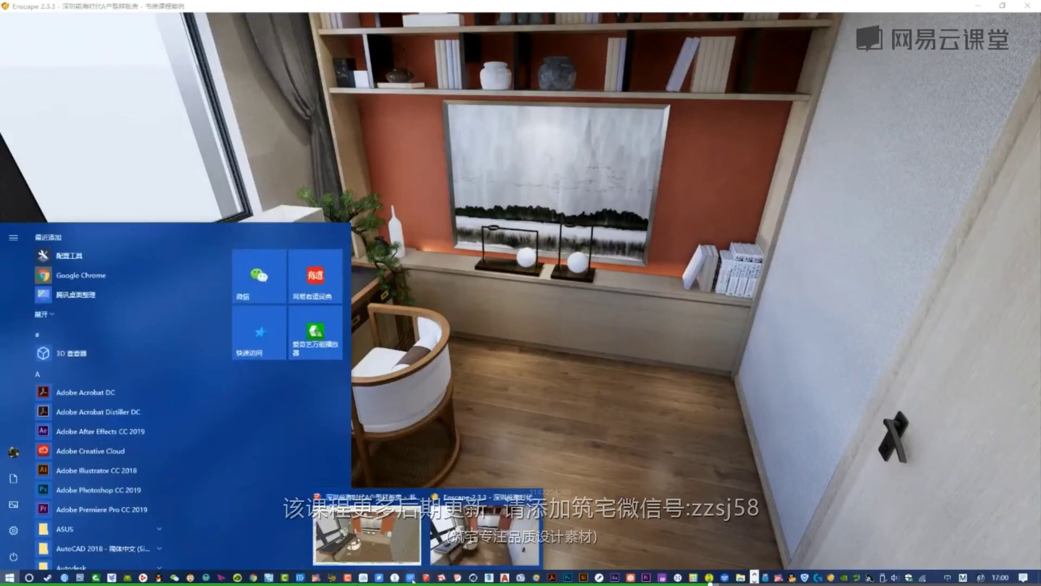
pyautogui.click(398, 550)
pyautogui.click(1032, 213)
pyautogui.press('super')
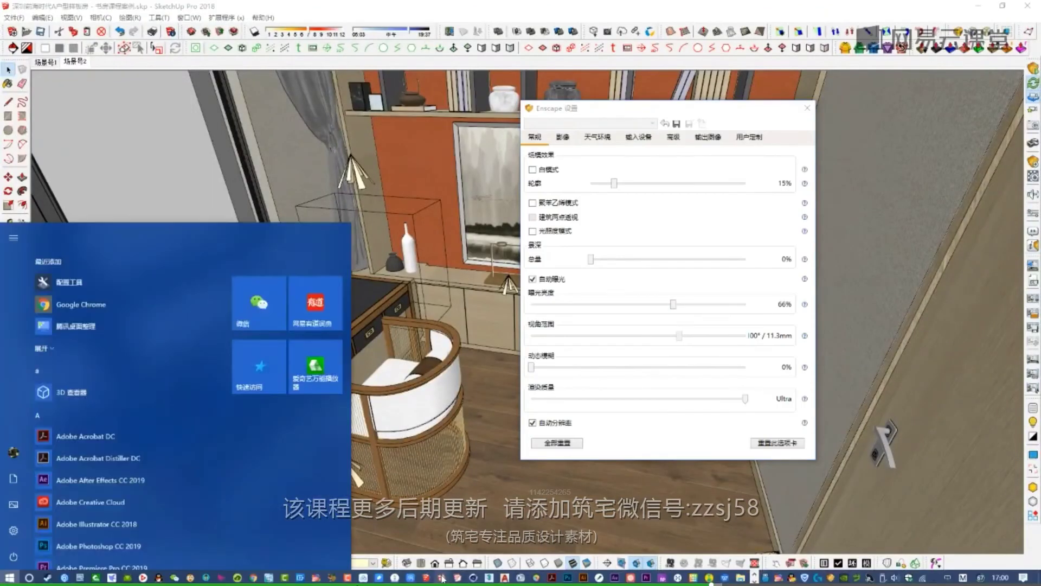
pyautogui.moveTo(421, 578)
pyautogui.click(454, 529)
pyautogui.click(707, 137)
pyautogui.moveTo(730, 155); pyautogui.dragTo(709, 156)
pyautogui.write('3500')
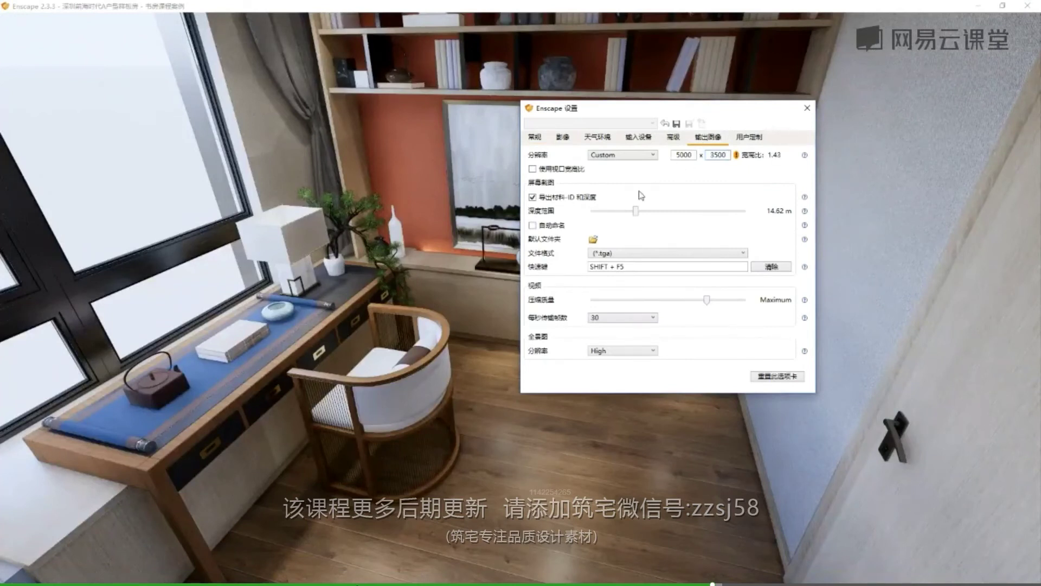
# - Export the render as a TGA screenshot into the 课程案例 folder and close the Enscape settings
pyautogui.click(421, 236)
pyautogui.hotkey('shift', 'F5')
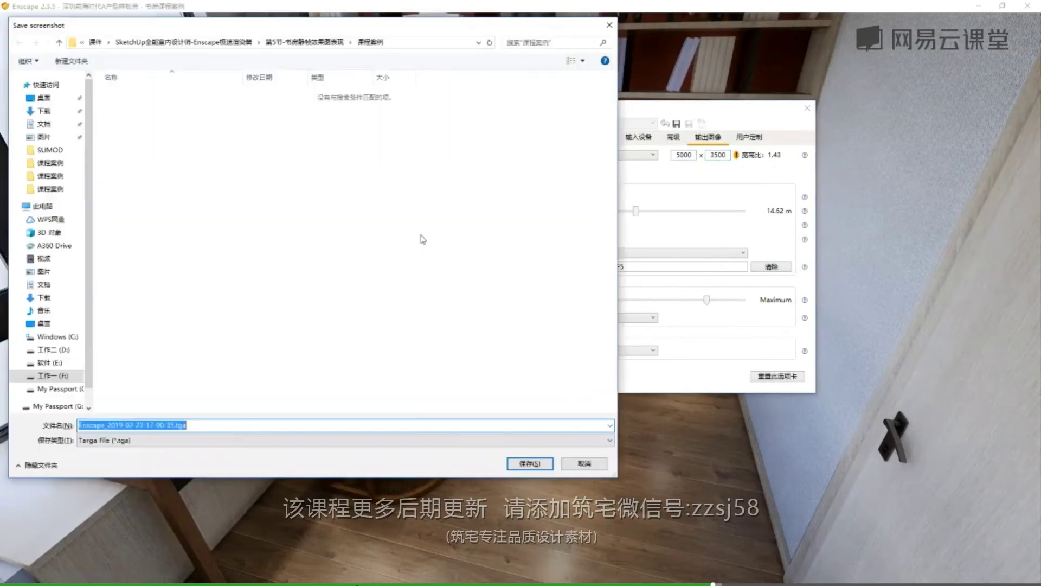
pyautogui.click(511, 460)
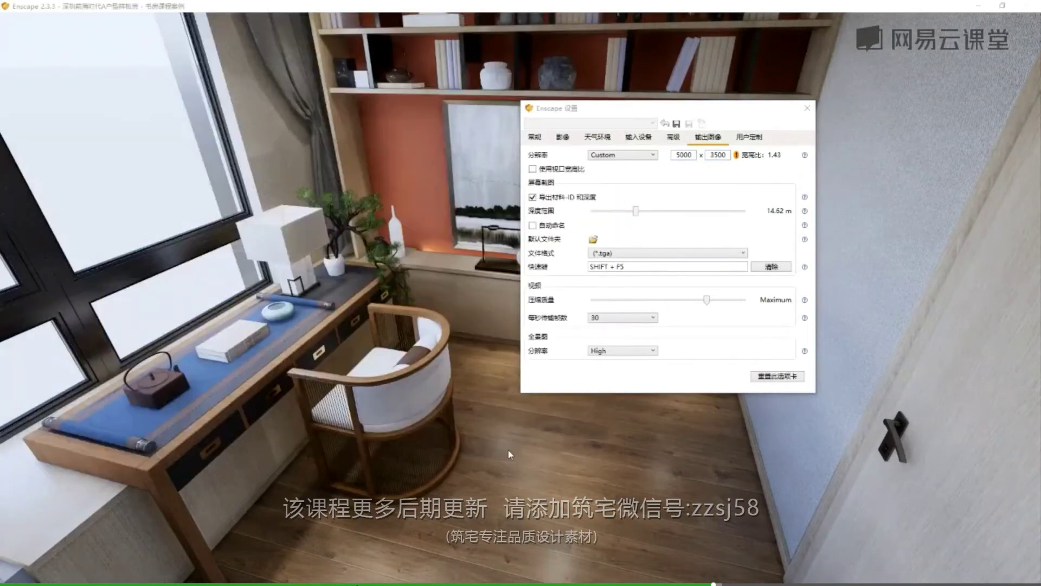
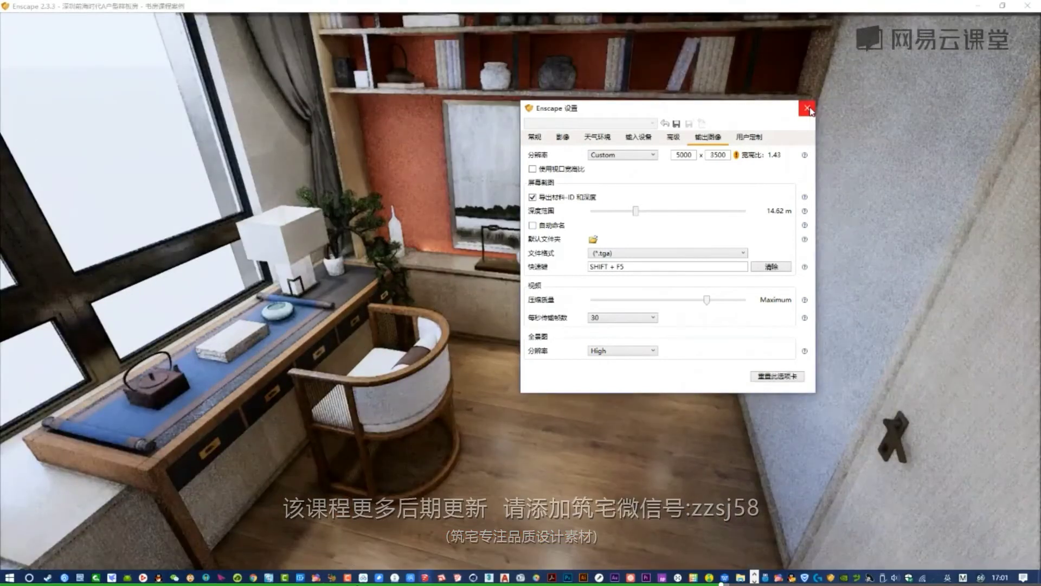
pyautogui.click(808, 109)
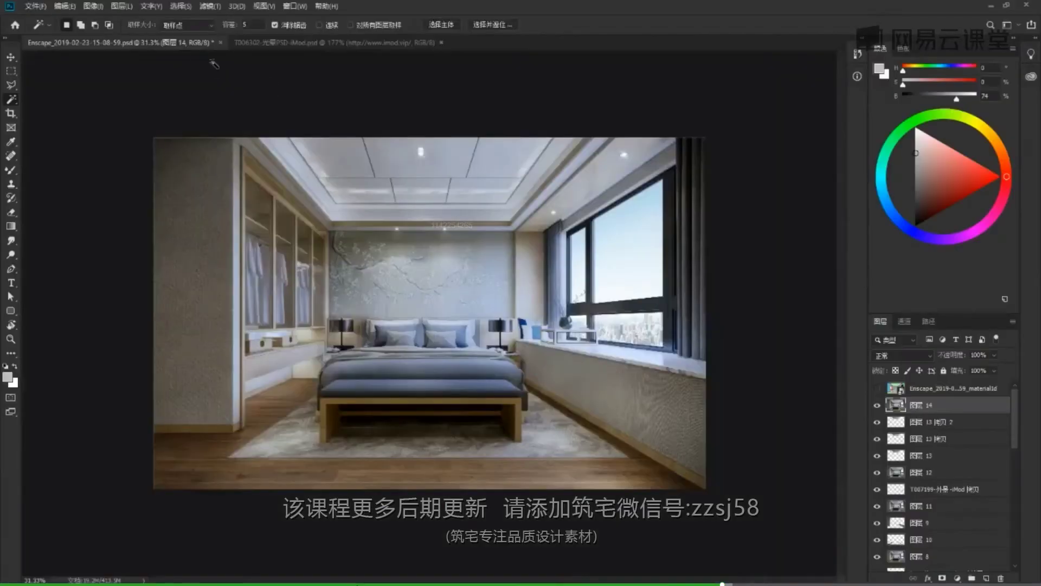
pyautogui.click(342, 42)
pyautogui.click(192, 43)
pyautogui.moveTo(1040, 173); pyautogui.dragTo(657, 142)
pyautogui.moveTo(584, 203); pyautogui.dragTo(476, 45)
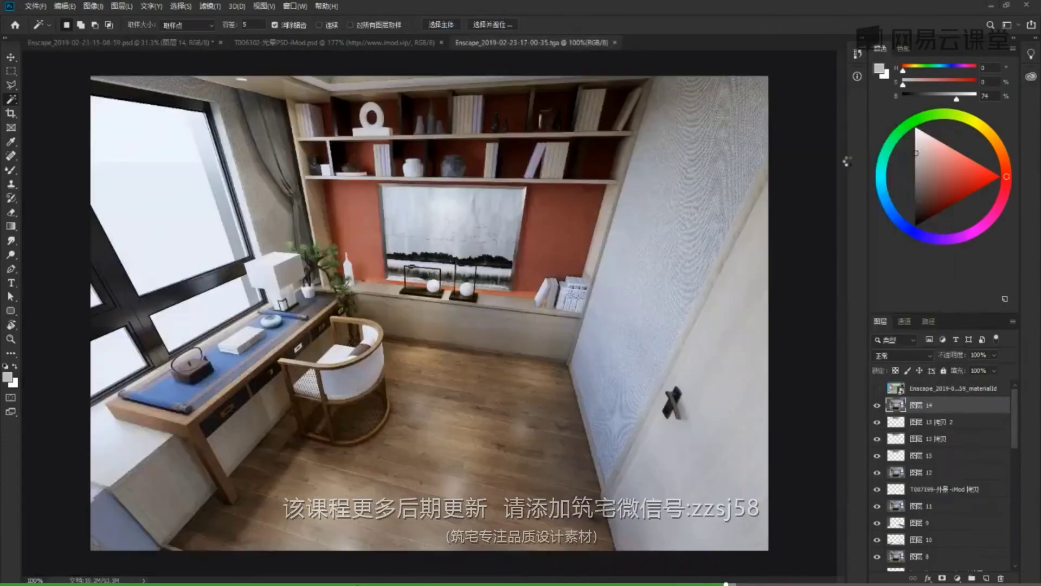
# - Place the exported materialId image as a layer over the render, hide it and select the background layer
pyautogui.press('super')
pyautogui.moveTo(742, 576)
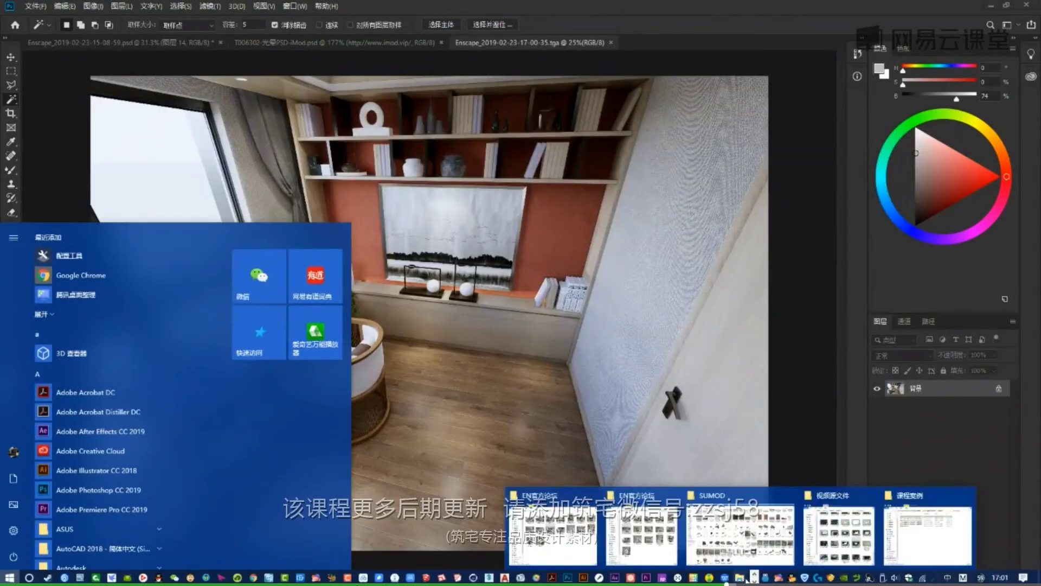
pyautogui.click(918, 535)
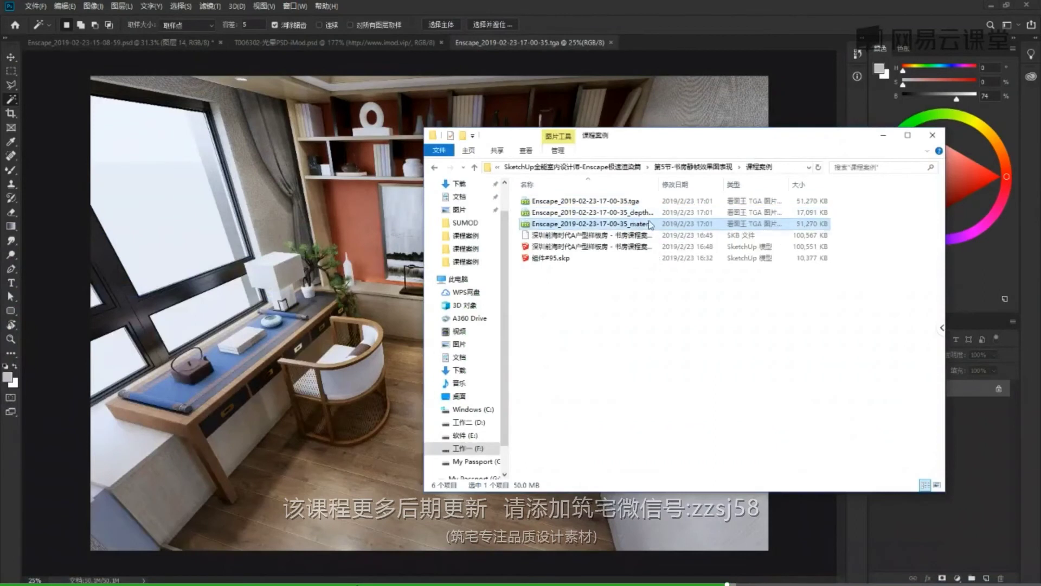
pyautogui.click(542, 114)
pyautogui.press('Return')
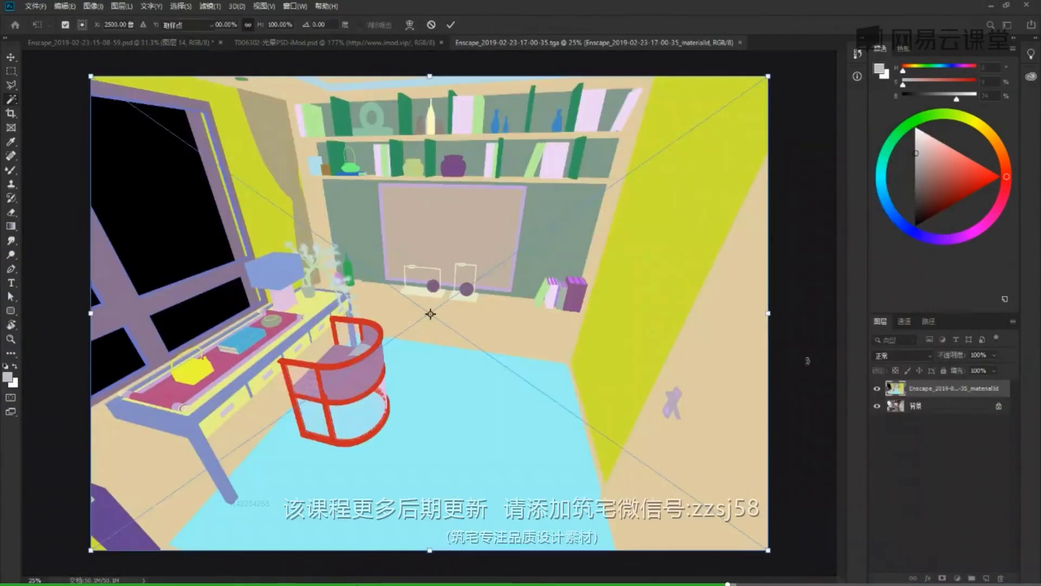
pyautogui.click(877, 388)
pyautogui.click(911, 407)
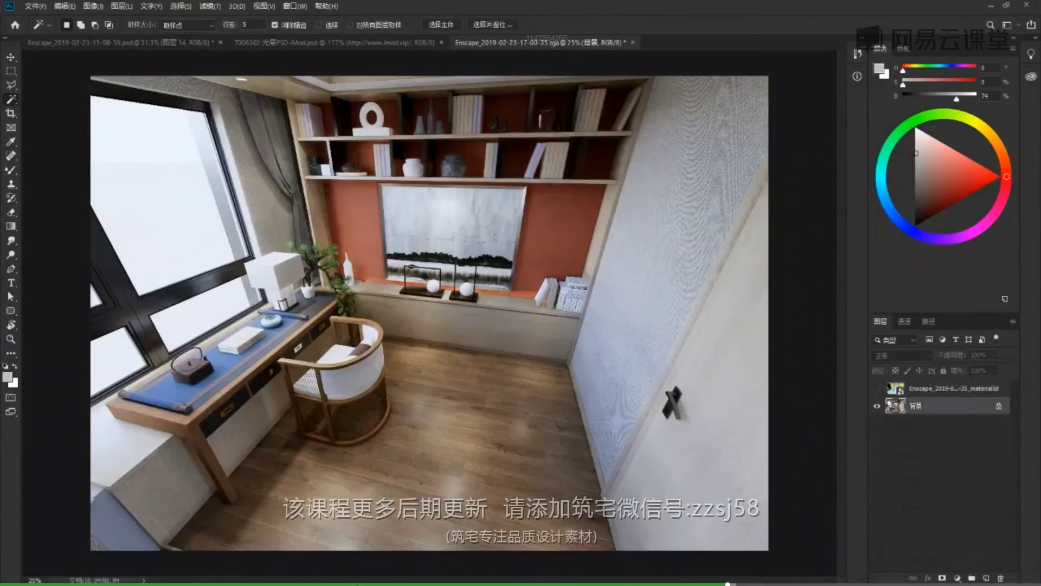
# - Trim the edge of the study render slightly with the Crop tool
pyautogui.press('c')
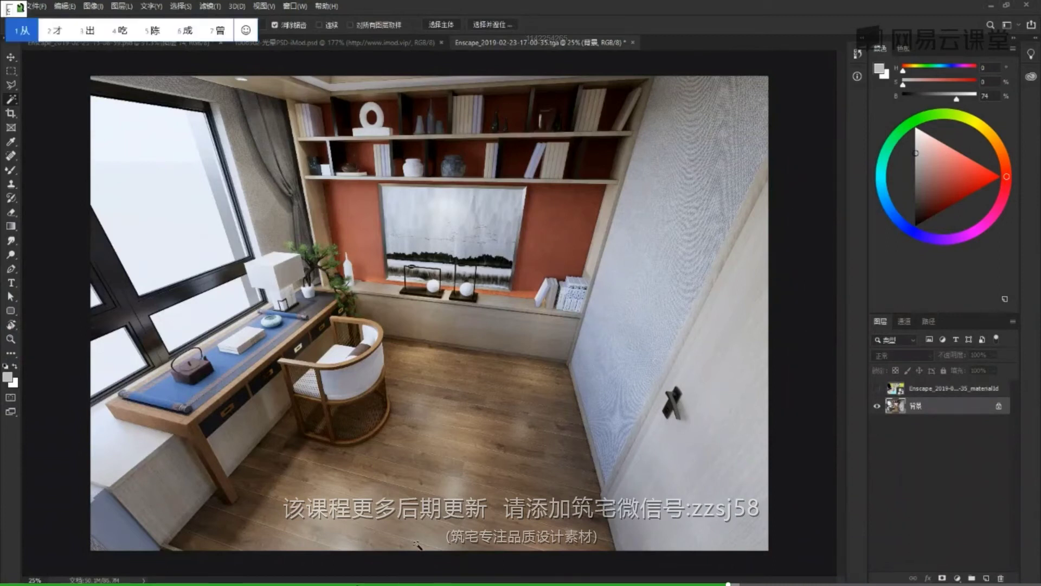
pyautogui.press('shift')
pyautogui.press('c')
pyautogui.moveTo(430, 550)
pyautogui.mouseDown()
pyautogui.moveTo(432, 522)
pyautogui.moveTo(435, 550)
pyautogui.mouseUp()
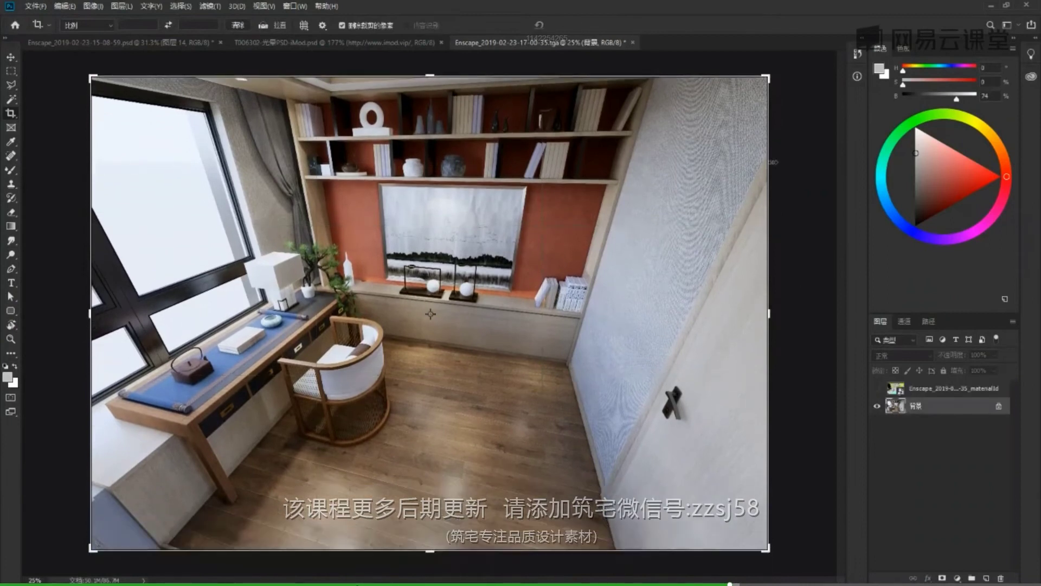
pyautogui.press('Return')
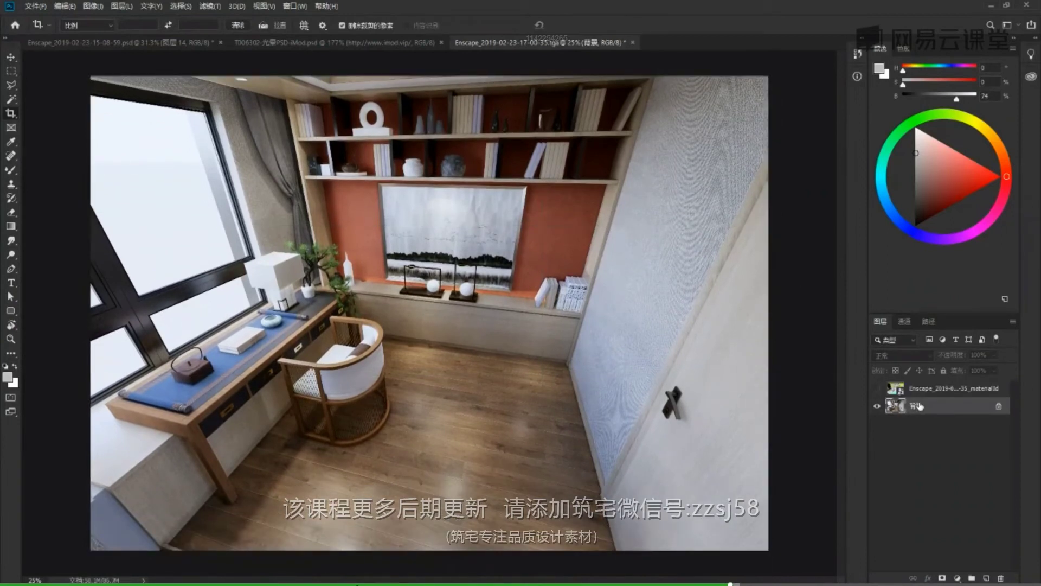
# - Duplicate the background layer, set the copy's blend mode to Screen (滤色) and reduce its opacity to about 12%
pyautogui.hotkey('ctrl', 'j')
pyautogui.click(900, 355)
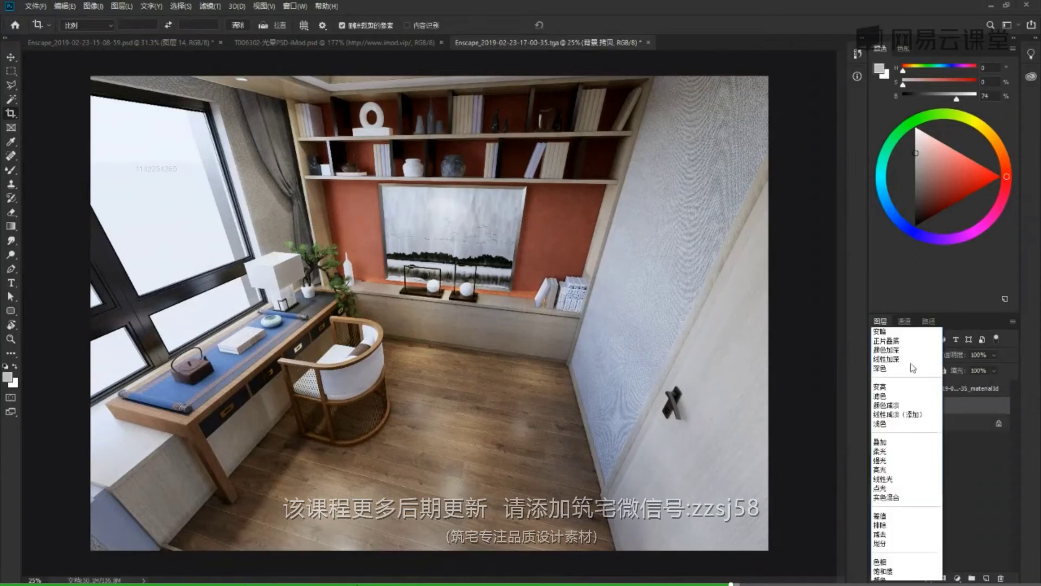
pyautogui.click(897, 383)
pyautogui.moveTo(949, 356); pyautogui.dragTo(322, 343)
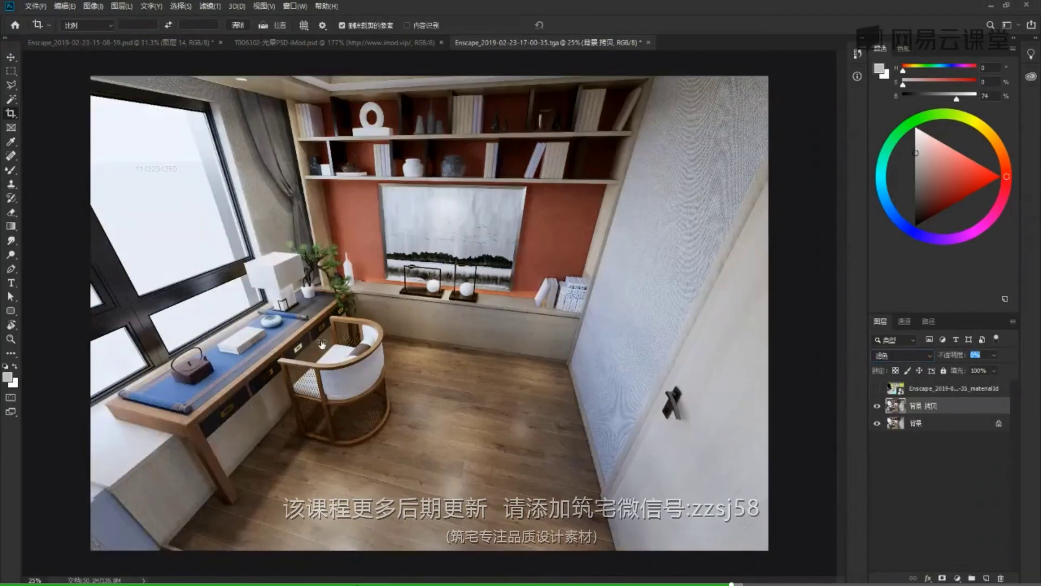
pyautogui.press('1')
pyautogui.press('5')
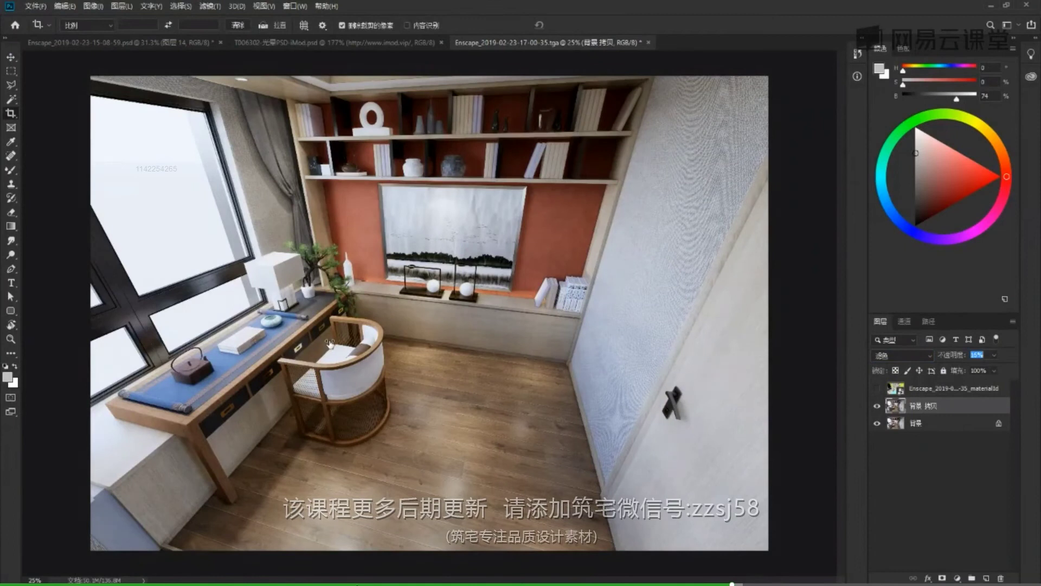
# - Duplicate the Screen layer as a low-opacity Overlay (叠加) layer, and stamp all visible layers into a new layer
pyautogui.hotkey('ctrl', 'j')
pyautogui.click(900, 356)
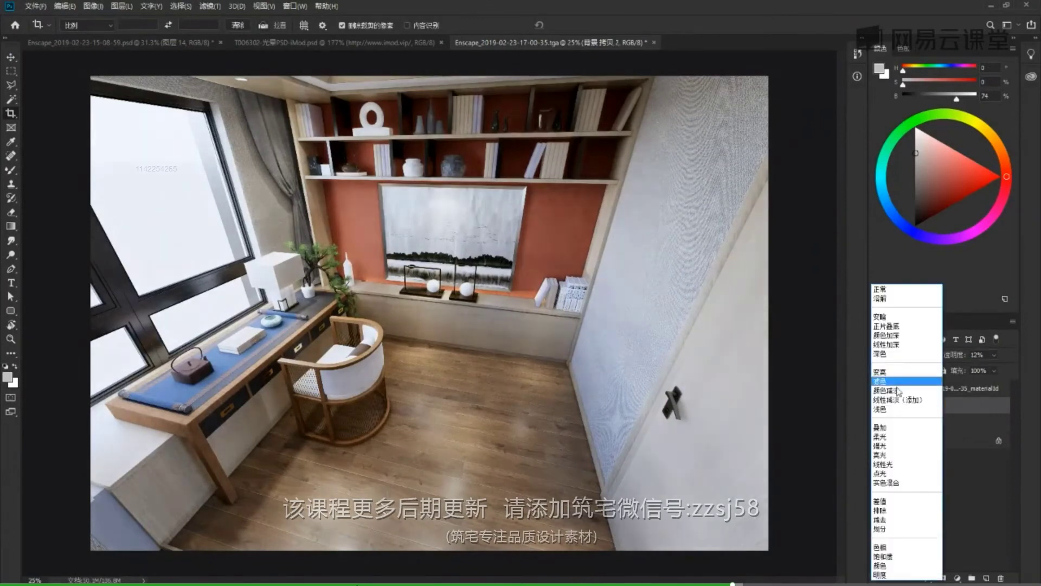
pyautogui.click(880, 427)
pyautogui.moveTo(948, 357); pyautogui.dragTo(574, 336)
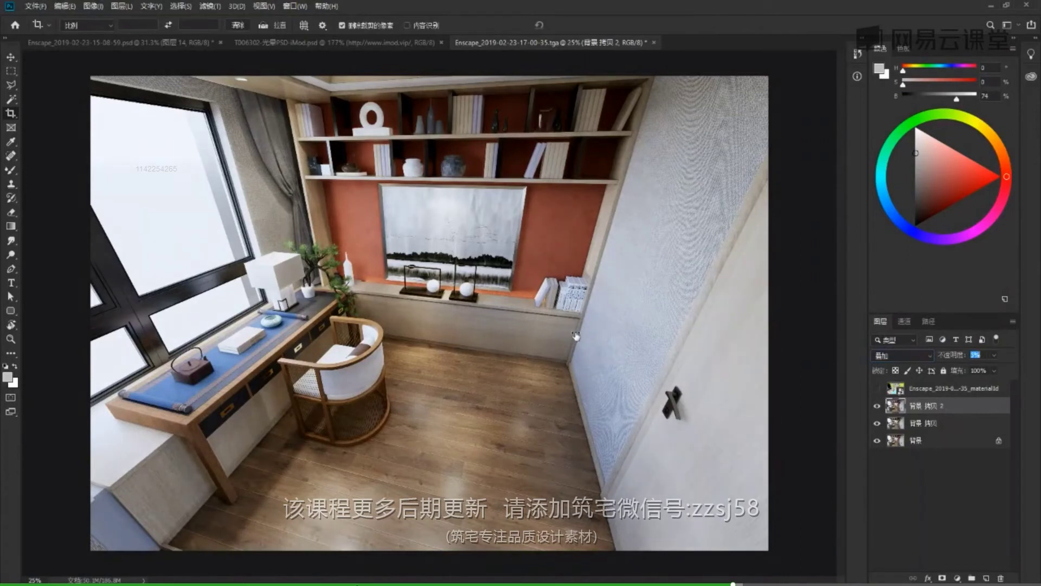
pyautogui.moveTo(579, 336); pyautogui.dragTo(583, 336)
pyautogui.hotkey('ctrl', 'shift', 'alt', 'e')
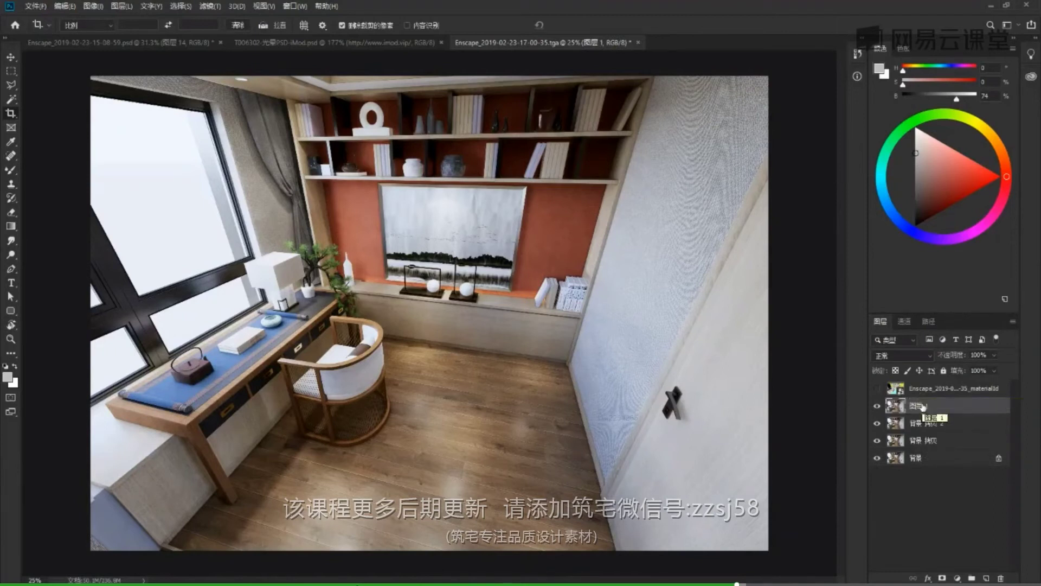
# - Open the stamped layer in the Camera Raw filter and shift its color temperature slightly cooler
pyautogui.hotkey('ctrl', 'shift', 'a')
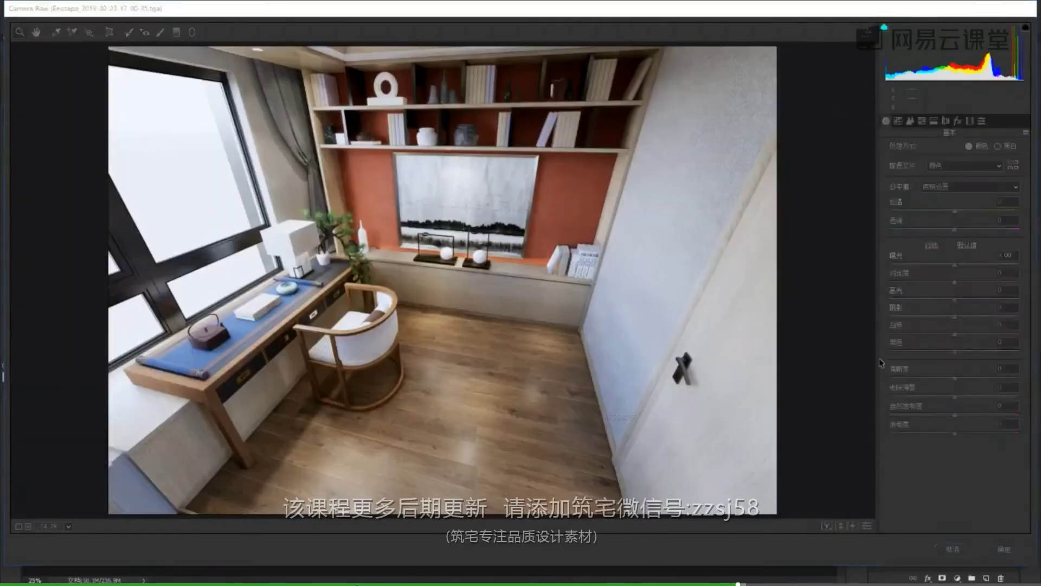
pyautogui.press('Escape')
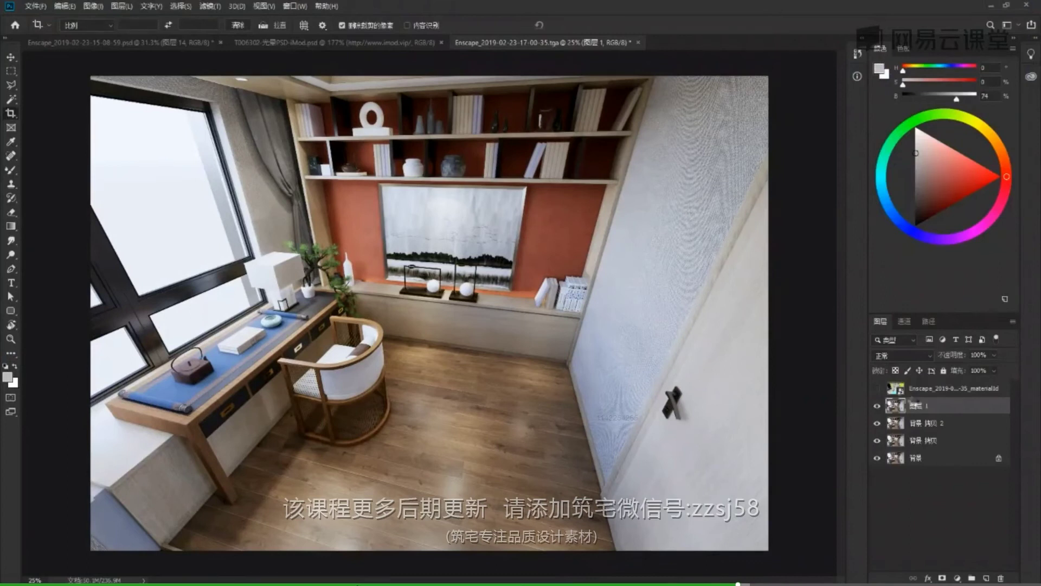
pyautogui.hotkey('ctrl', 'shift', 'a')
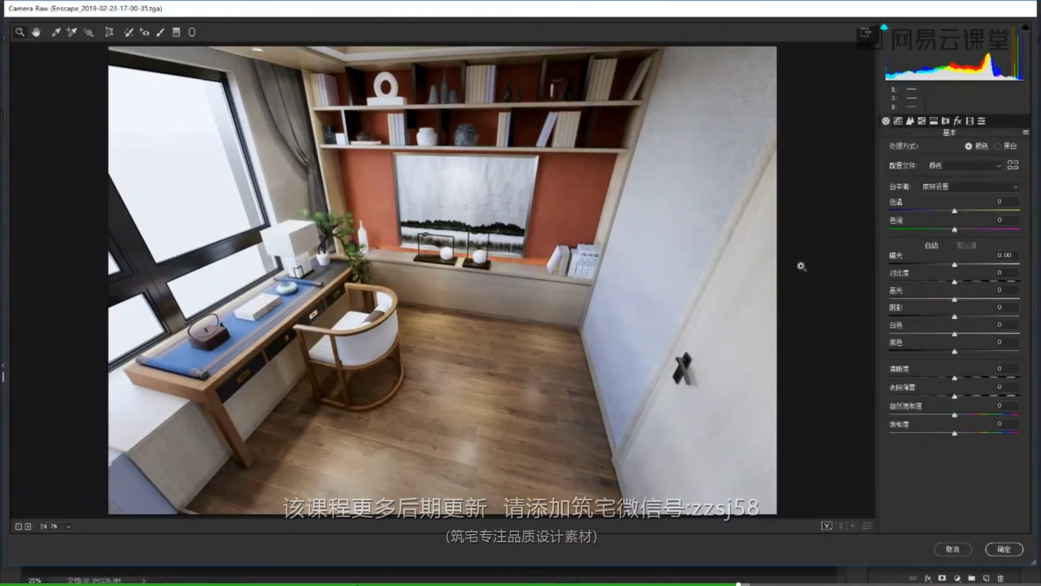
pyautogui.moveTo(955, 212); pyautogui.dragTo(953, 212)
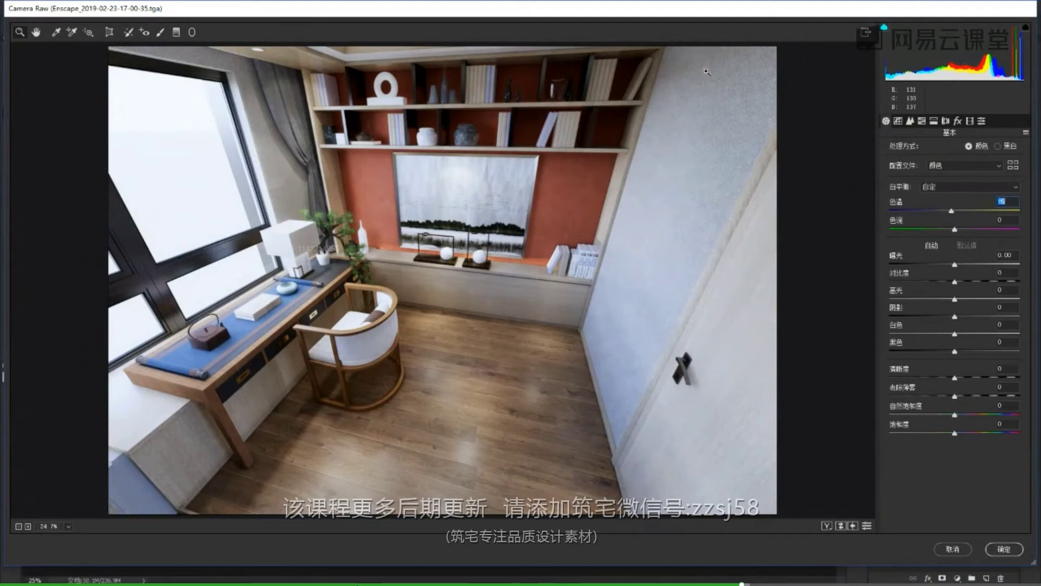
# - Set the Camera Raw exposure to -0.20, contrast to +10 and highlights to -17
pyautogui.moveTo(955, 266); pyautogui.dragTo(953, 266)
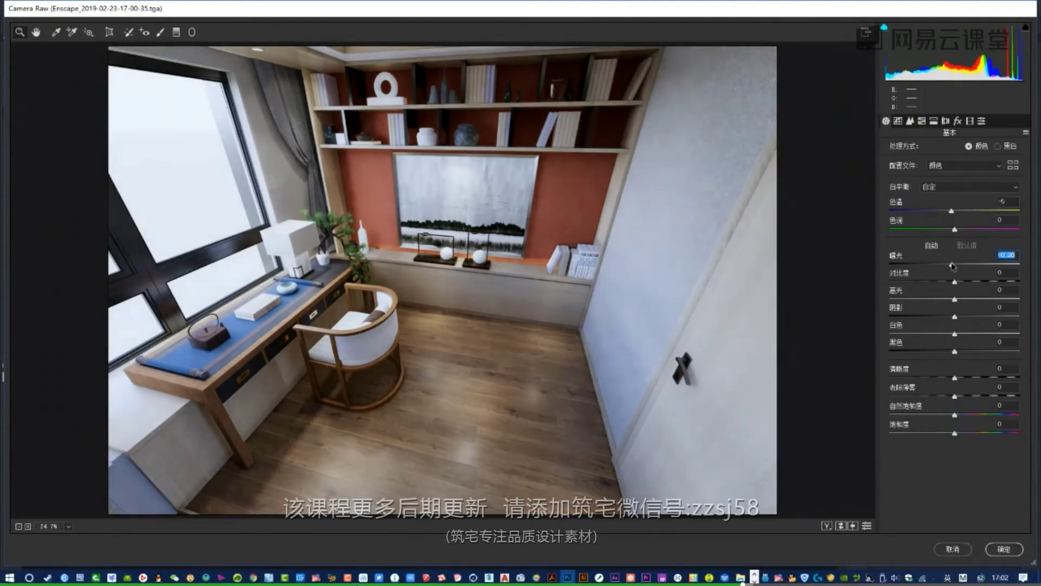
pyautogui.moveTo(955, 282)
pyautogui.mouseDown()
pyautogui.moveTo(944, 282)
pyautogui.moveTo(957, 281)
pyautogui.mouseUp()
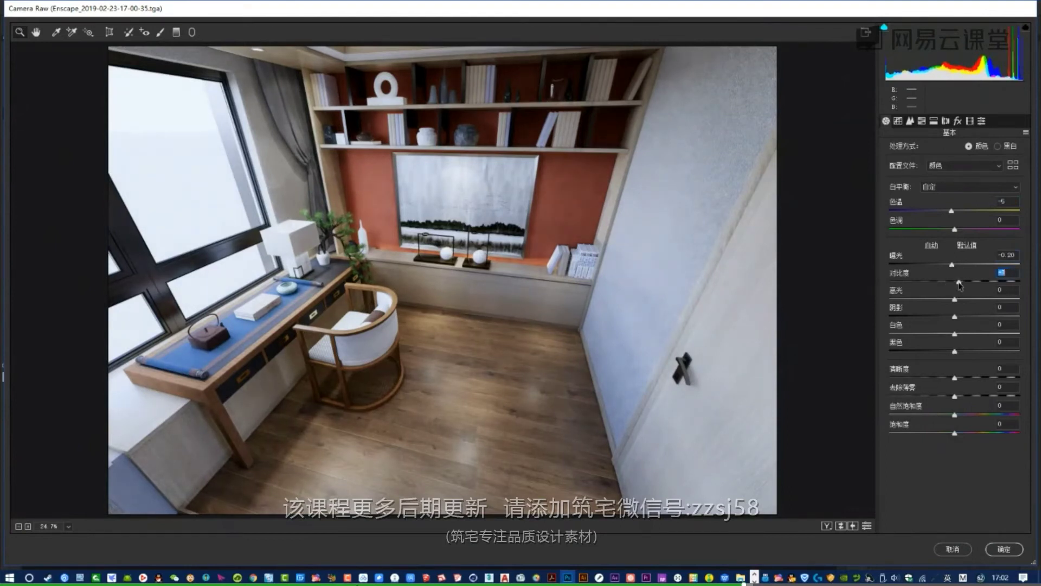
pyautogui.moveTo(956, 283)
pyautogui.mouseDown()
pyautogui.moveTo(944, 283)
pyautogui.moveTo(973, 282)
pyautogui.moveTo(963, 283)
pyautogui.mouseUp()
pyautogui.press('Tab')
pyautogui.moveTo(956, 300)
pyautogui.mouseDown()
pyautogui.moveTo(888, 302)
pyautogui.moveTo(944, 308)
pyautogui.mouseUp()
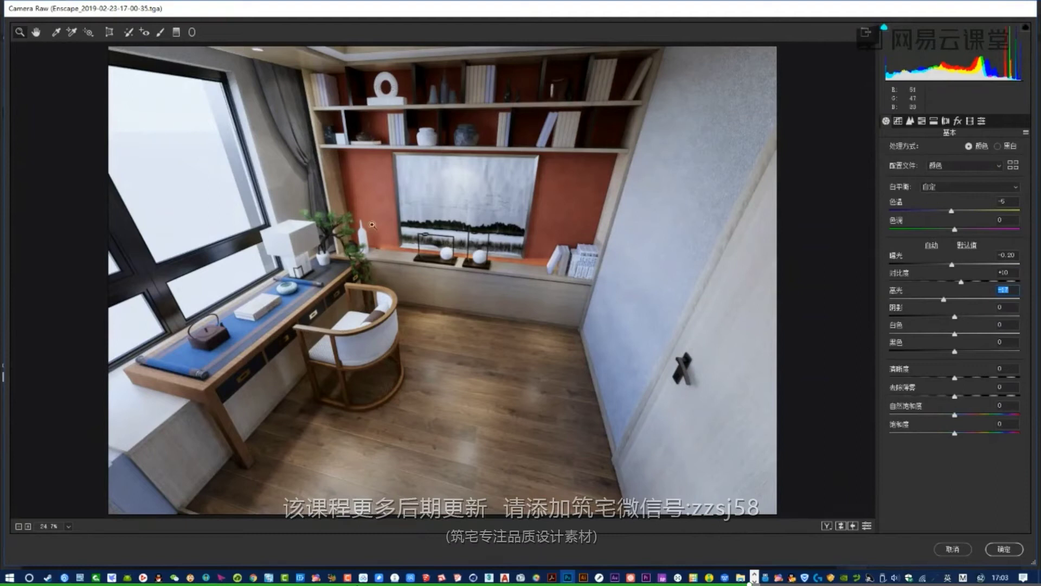
# - Examine the white chair upholstery, desk and vase area of the render up close for overexposed whites
pyautogui.keyDown('alt'); pyautogui.scroll(5, 370, 198); pyautogui.keyUp('alt')
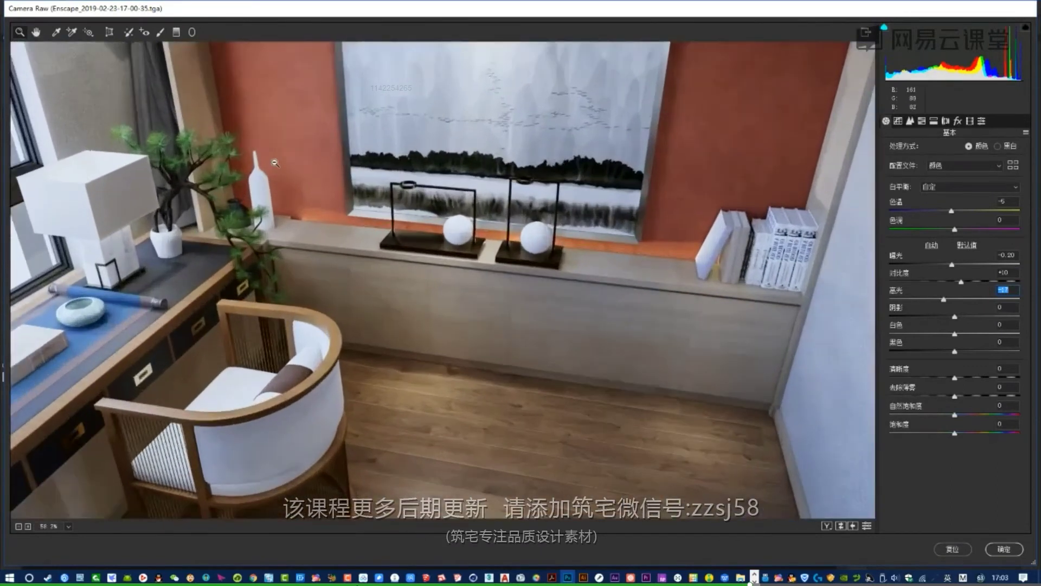
pyautogui.keyDown('alt'); pyautogui.scroll(2, 244, 164); pyautogui.keyUp('alt')
pyautogui.moveTo(250, 230); pyautogui.dragTo(674, 162)
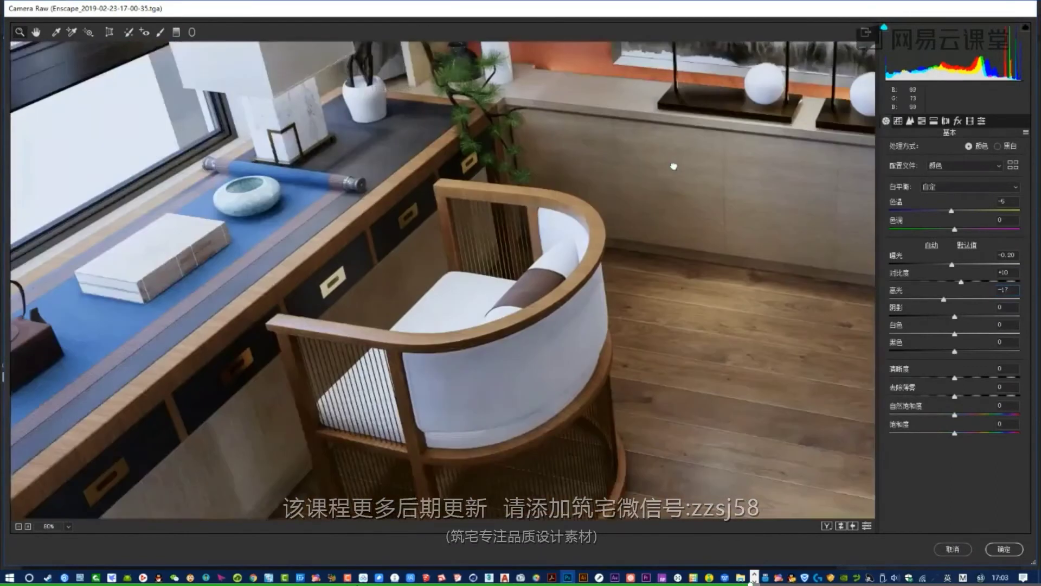
pyautogui.keyDown('alt'); pyautogui.scroll(2, 674, 163); pyautogui.keyUp('alt')
pyautogui.keyDown('alt'); pyautogui.scroll(1, 582, 383); pyautogui.keyUp('alt')
pyautogui.keyDown('alt'); pyautogui.scroll(2, 581, 384); pyautogui.keyUp('alt')
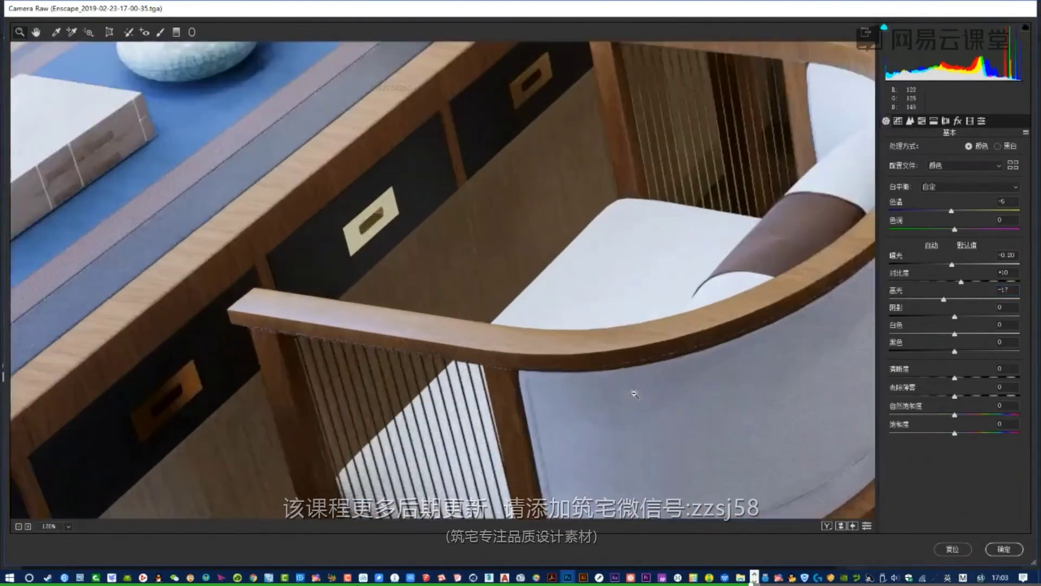
pyautogui.keyDown('alt'); pyautogui.scroll(-2, 569, 383); pyautogui.keyUp('alt')
pyautogui.keyDown('alt'); pyautogui.scroll(2, 555, 383); pyautogui.keyUp('alt')
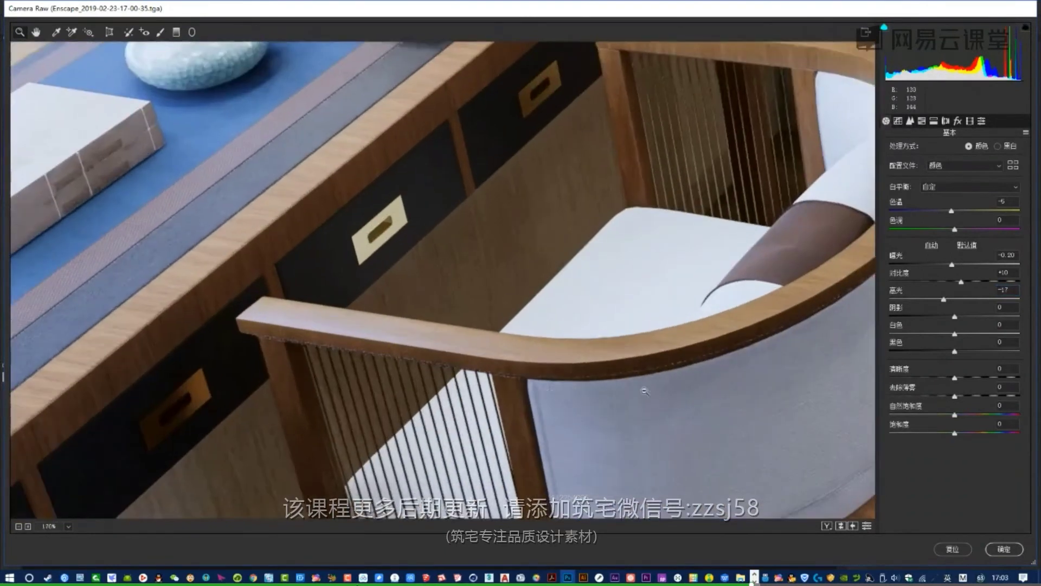
pyautogui.keyDown('alt'); pyautogui.scroll(-3, 644, 391); pyautogui.keyUp('alt')
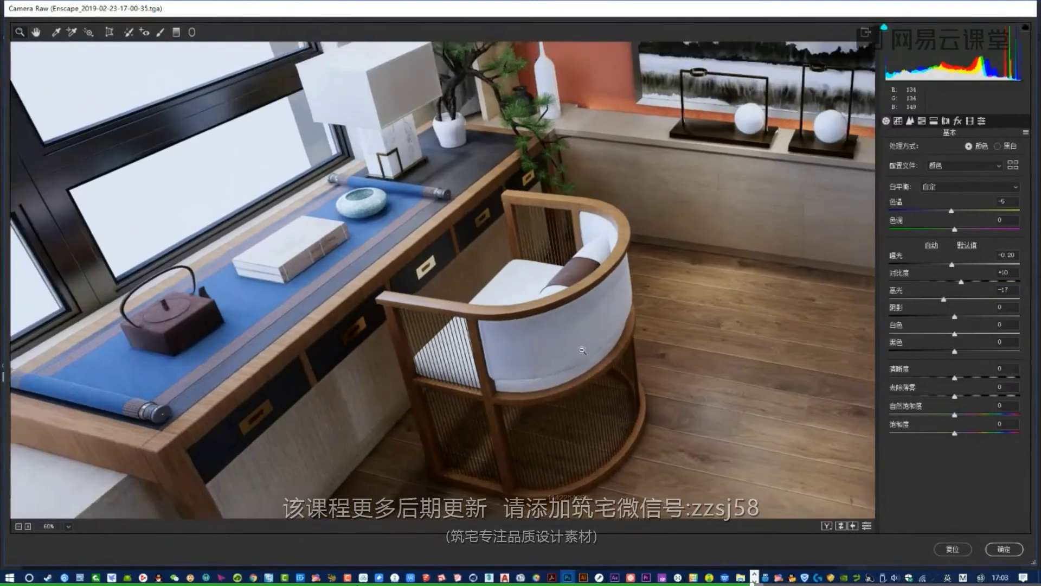
pyautogui.keyDown('alt'); pyautogui.scroll(-1, 582, 350); pyautogui.keyUp('alt')
pyautogui.keyDown('alt'); pyautogui.scroll(2, 431, 122); pyautogui.keyUp('alt')
pyautogui.keyDown('alt'); pyautogui.scroll(-1, 431, 122); pyautogui.keyUp('alt')
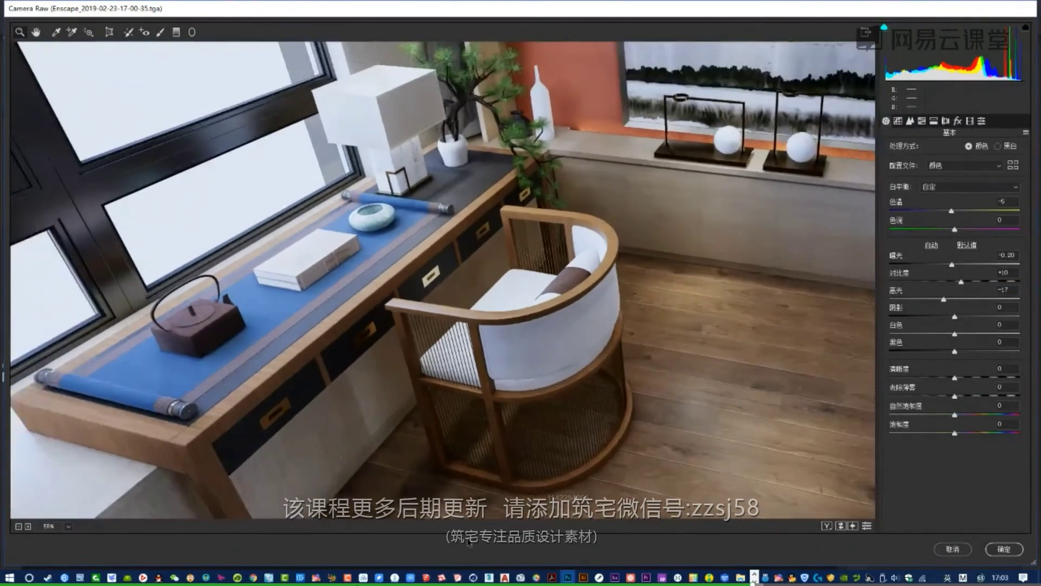
# - Switch to SketchUp, sample the white bottle's ceramic material on the cabinet and darken its color to light grey
pyautogui.press('super')
pyautogui.click(428, 578)
pyautogui.scroll(5, 429, 225)
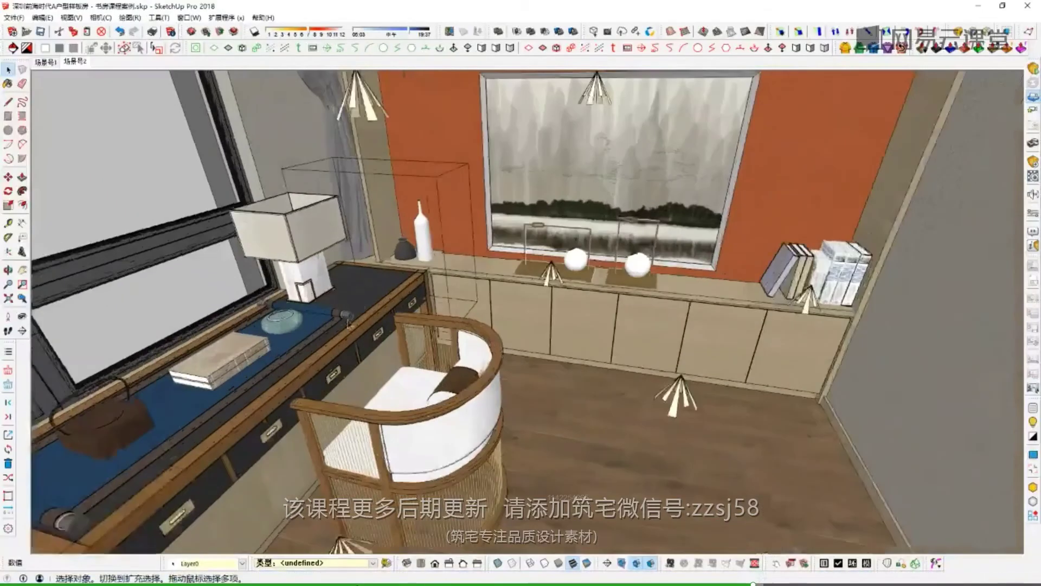
pyautogui.press('b')
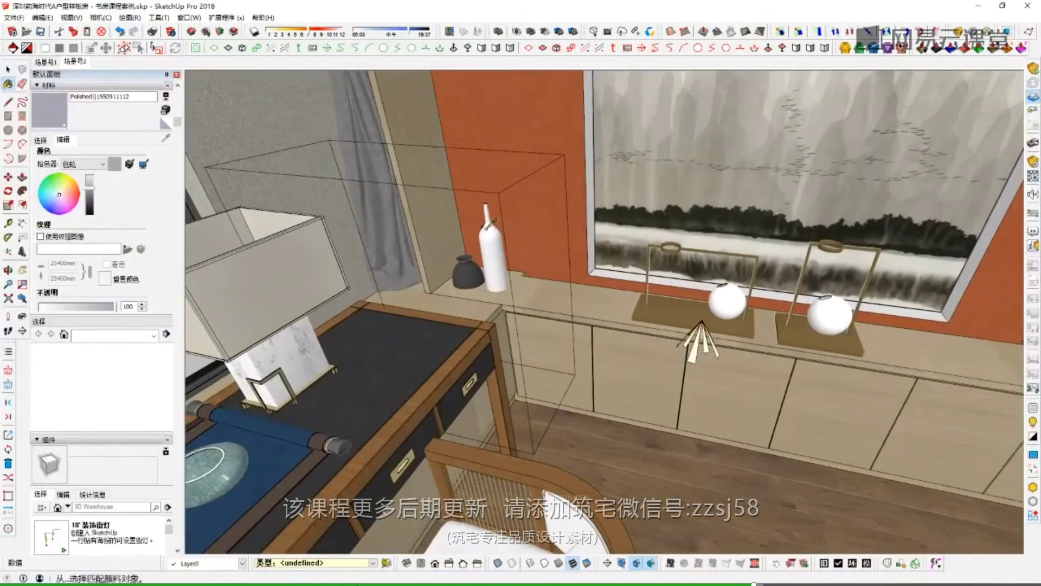
pyautogui.keyDown('alt'); pyautogui.click(488, 229); pyautogui.keyUp('alt')
pyautogui.click(90, 191)
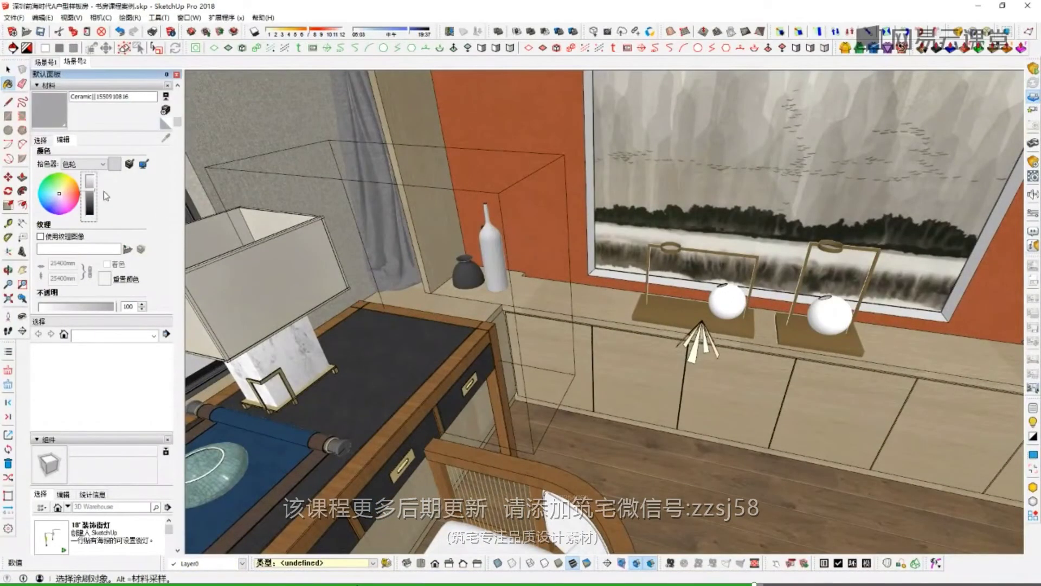
pyautogui.scroll(-3, 377, 251)
pyautogui.keyDown('shift'); pyautogui.moveTo(524, 277); pyautogui.dragTo(554, 211, button='middle'); pyautogui.keyUp('shift')
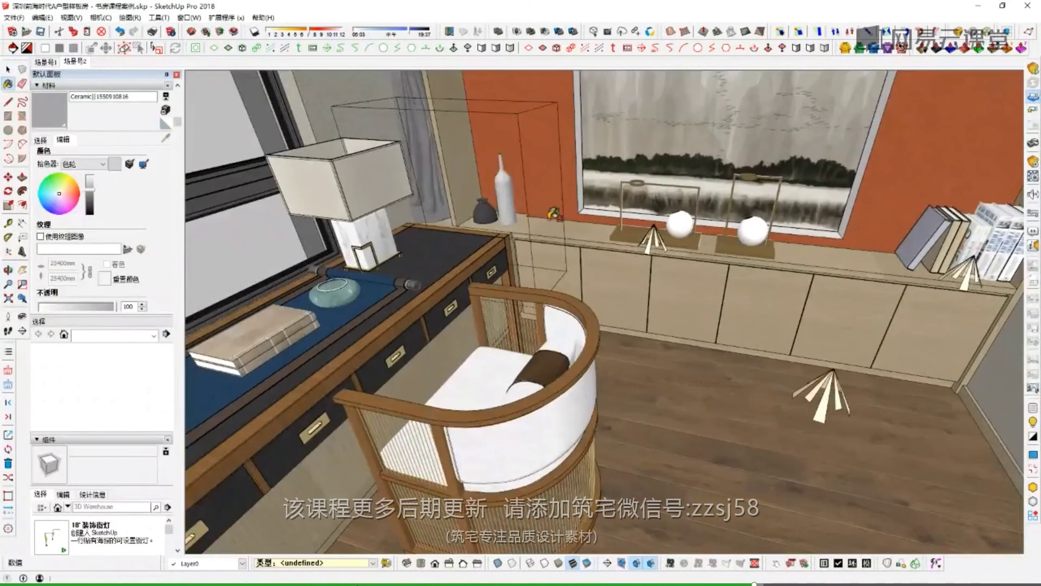
pyautogui.moveTo(510, 144); pyautogui.dragTo(507, 144, button='middle')
pyautogui.scroll(6, 507, 163)
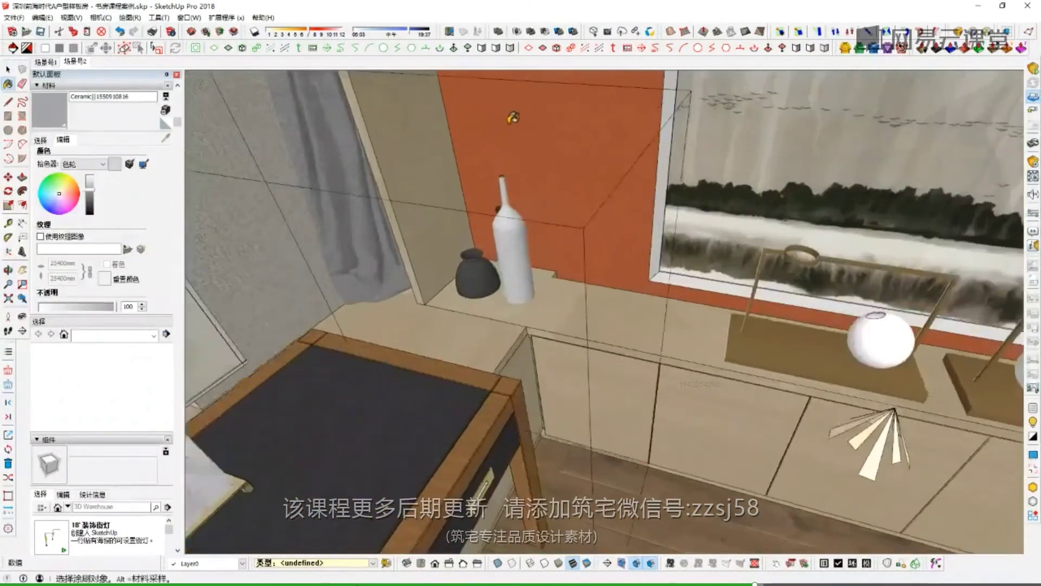
# - Sample the chair cushion's white cloth material and darken its color to light grey
pyautogui.press('b')
pyautogui.scroll(-8, 524, 248)
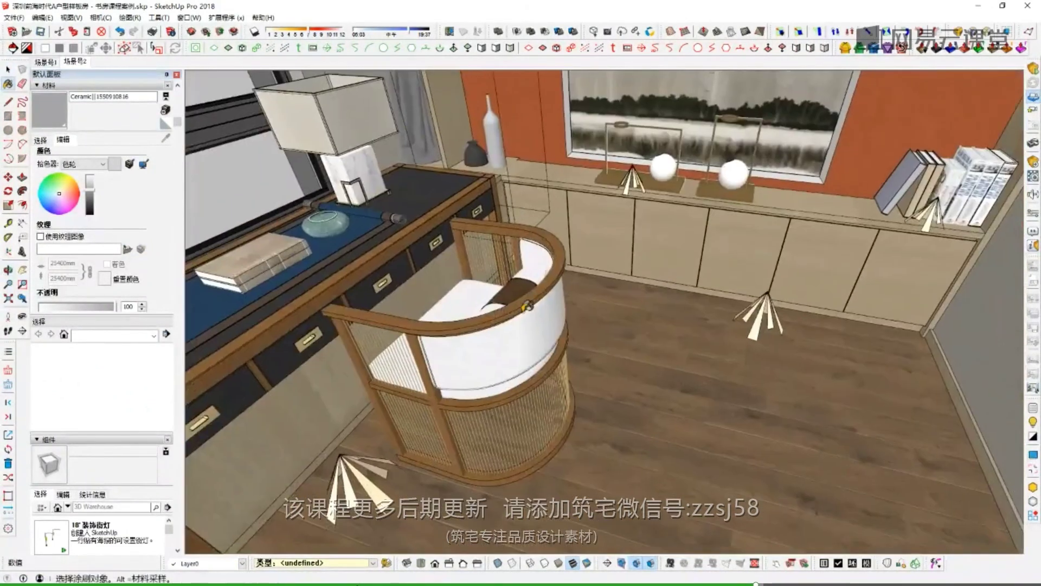
pyautogui.scroll(6, 518, 301)
pyautogui.keyDown('alt'); pyautogui.click(506, 291); pyautogui.keyUp('alt')
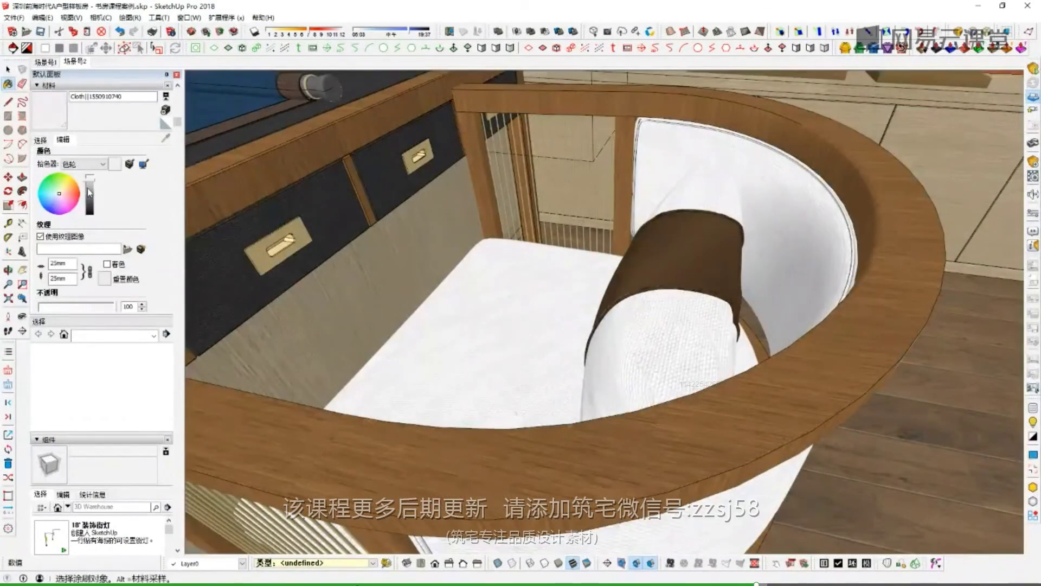
pyautogui.scroll(5, 506, 344)
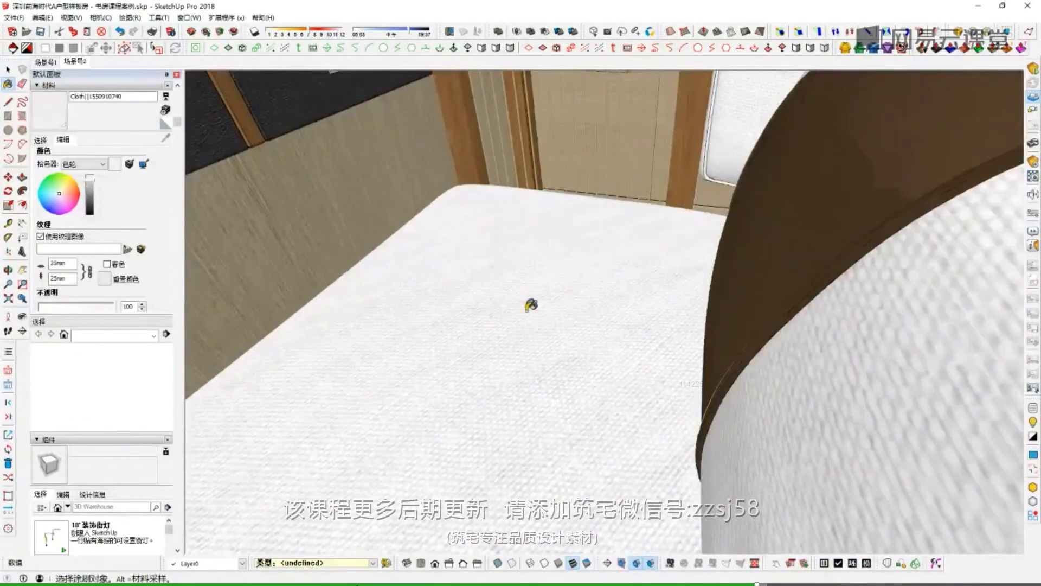
pyautogui.click(90, 194)
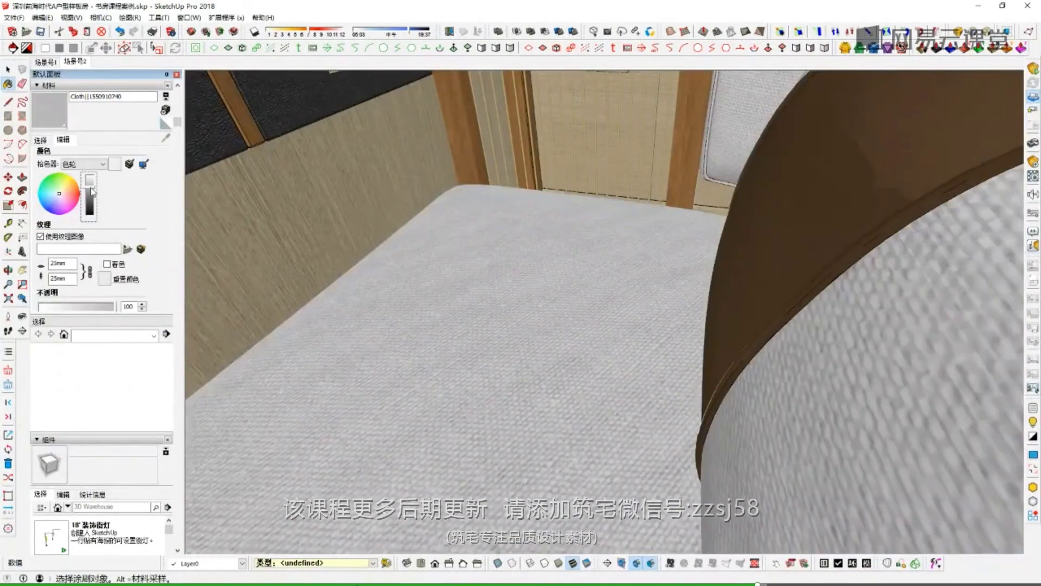
pyautogui.scroll(-10, 601, 286)
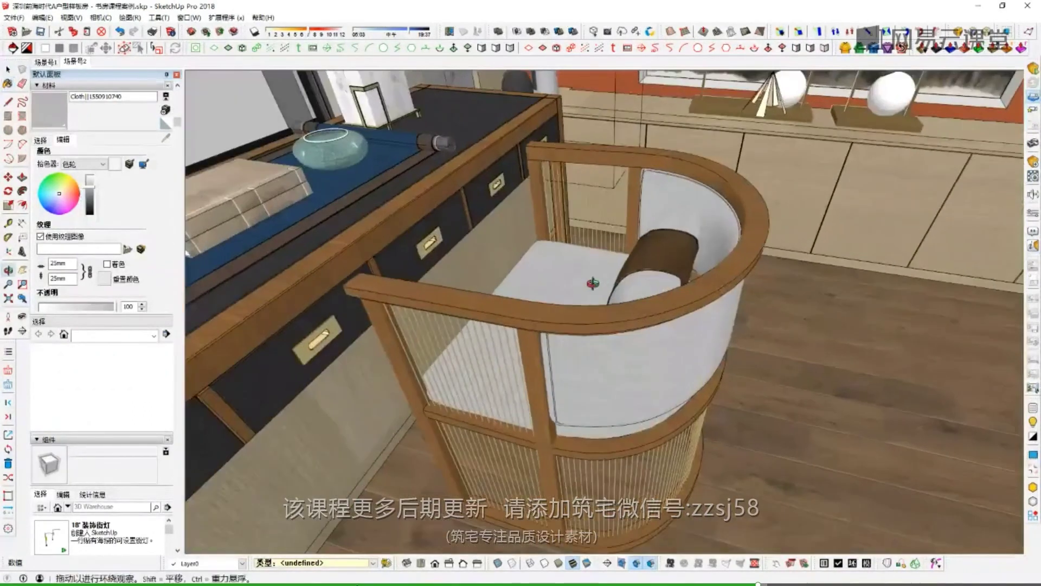
# - Switch back to Photoshop and examine the chair, the white sphere ornaments, the low cabinet and the books up close
pyautogui.press('super')
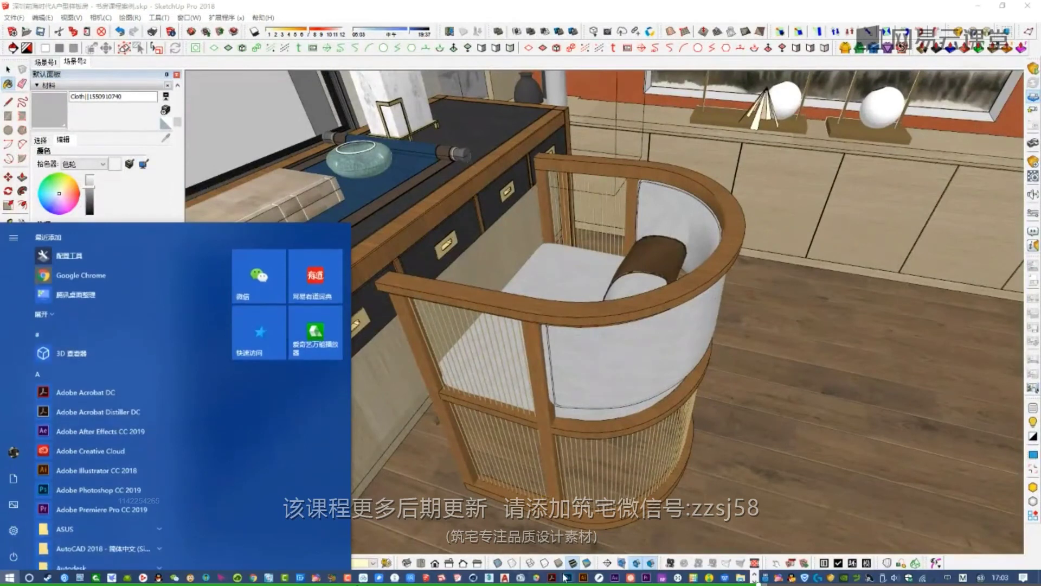
pyautogui.click(568, 579)
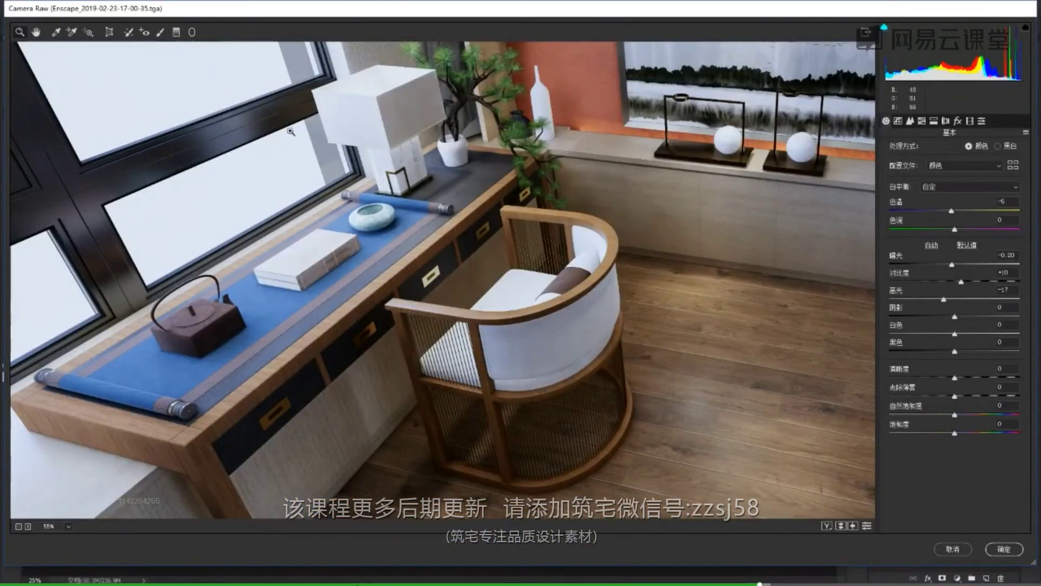
pyautogui.keyDown('alt'); pyautogui.click(445, 311); pyautogui.keyUp('alt')
pyautogui.keyDown('alt'); pyautogui.click(450, 317); pyautogui.keyUp('alt')
pyautogui.keyDown('alt'); pyautogui.click(455, 313); pyautogui.keyUp('alt')
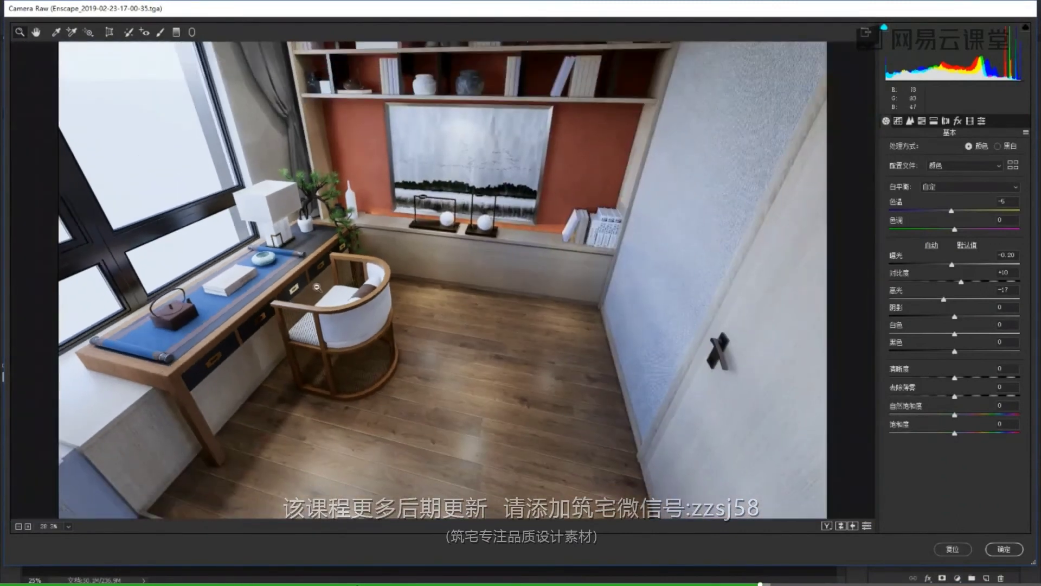
pyautogui.keyDown('alt'); pyautogui.scroll(5, 596, 249); pyautogui.keyUp('alt')
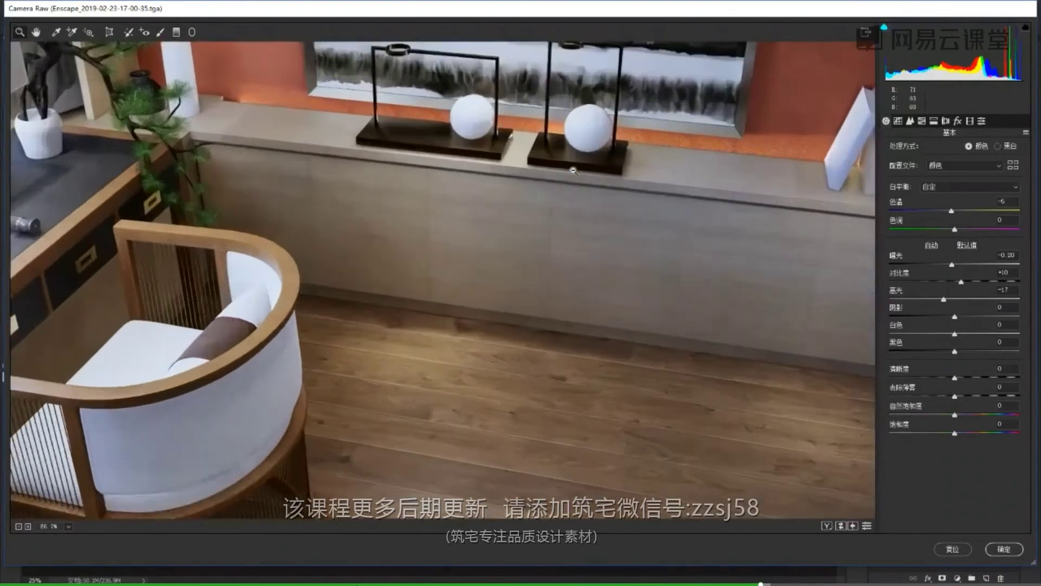
pyautogui.keyDown('alt'); pyautogui.scroll(3, 574, 170); pyautogui.keyUp('alt')
pyautogui.moveTo(651, 155); pyautogui.dragTo(420, 487)
pyautogui.keyDown('alt'); pyautogui.scroll(1, 508, 315); pyautogui.keyUp('alt')
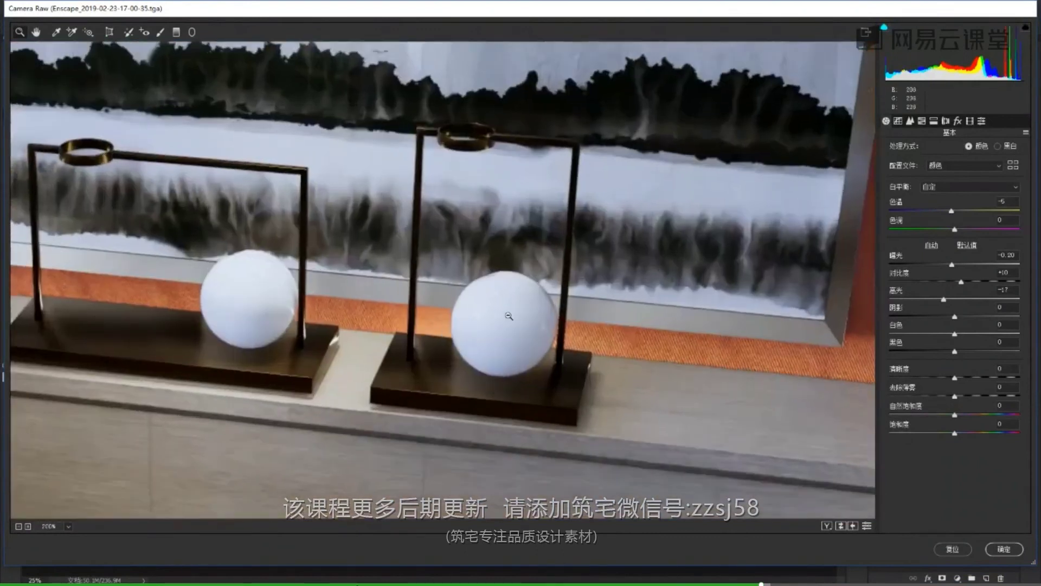
pyautogui.keyDown('alt'); pyautogui.scroll(1, 508, 316); pyautogui.keyUp('alt')
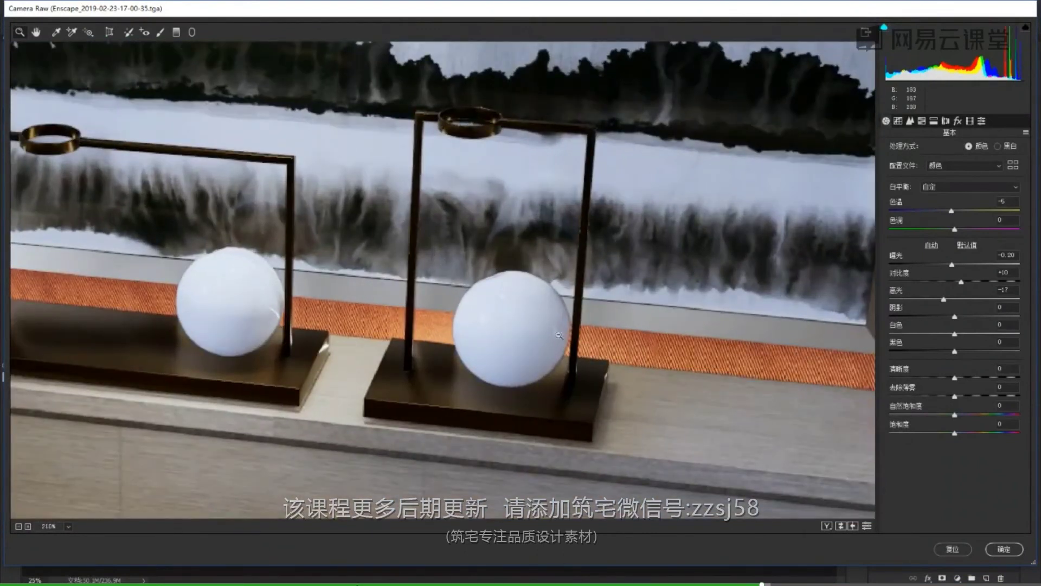
pyautogui.keyDown('alt'); pyautogui.scroll(-4, 436, 267); pyautogui.keyUp('alt')
pyautogui.moveTo(380, 344); pyautogui.dragTo(646, 120)
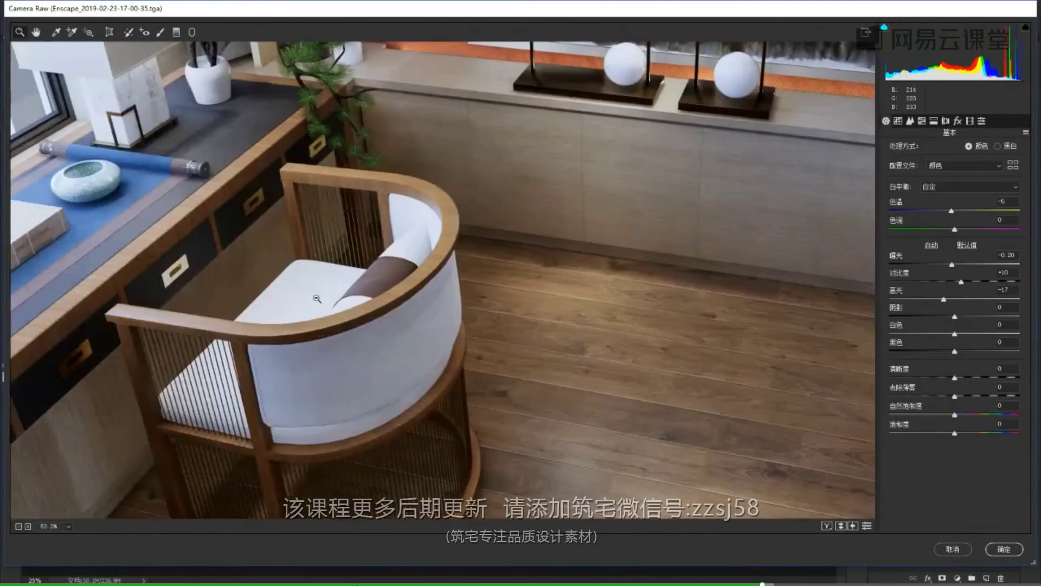
pyautogui.moveTo(715, 218); pyautogui.dragTo(279, 279)
pyautogui.keyDown('alt'); pyautogui.scroll(3, 481, 218); pyautogui.keyUp('alt')
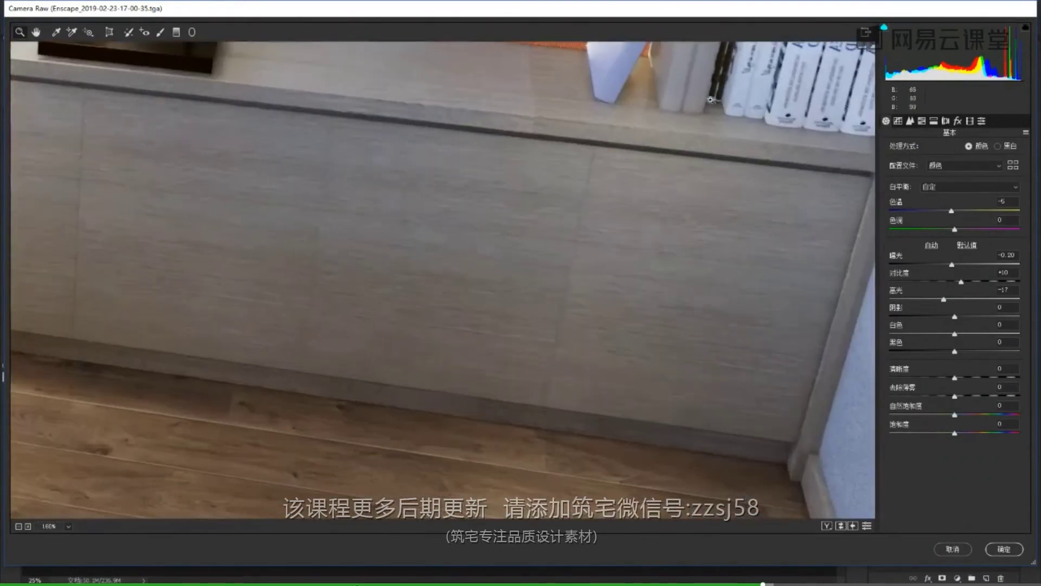
pyautogui.moveTo(721, 73); pyautogui.dragTo(415, 421)
pyautogui.keyDown('alt'); pyautogui.moveTo(487, 358); pyautogui.dragTo(283, 259); pyautogui.keyUp('alt')
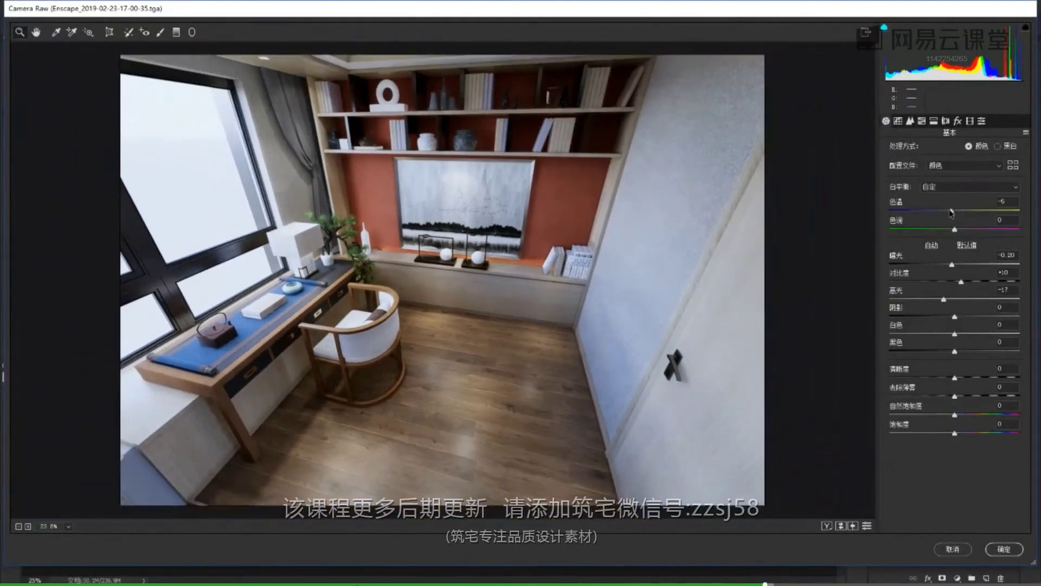
# - Set the color temperature to +1, contrast to +8 and highlights to -16, raise the shadows moderately, and apply the Camera Raw filter
pyautogui.moveTo(952, 211); pyautogui.dragTo(956, 214)
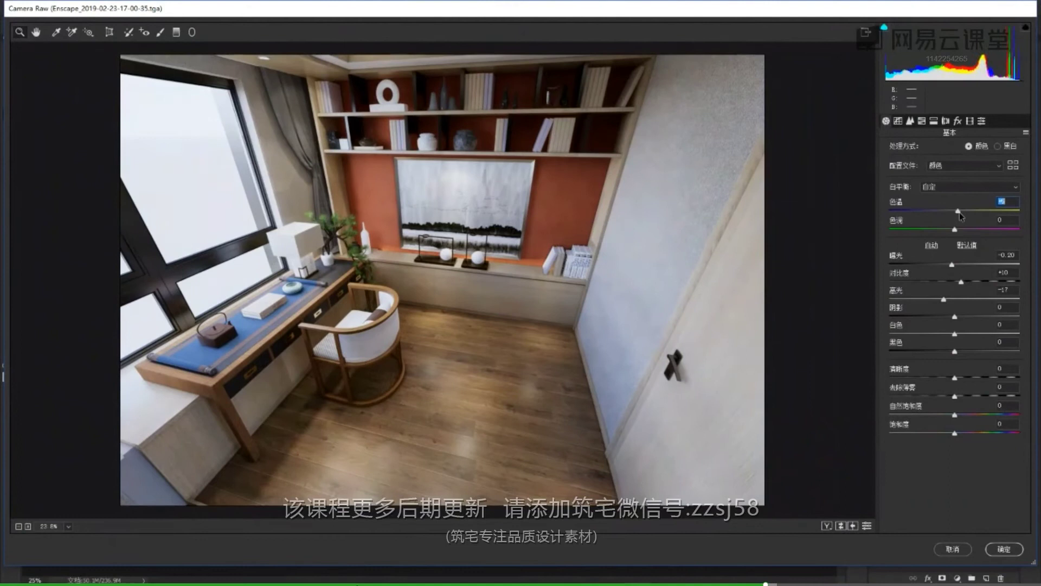
pyautogui.moveTo(964, 286)
pyautogui.mouseDown()
pyautogui.moveTo(984, 287)
pyautogui.moveTo(961, 288)
pyautogui.mouseUp()
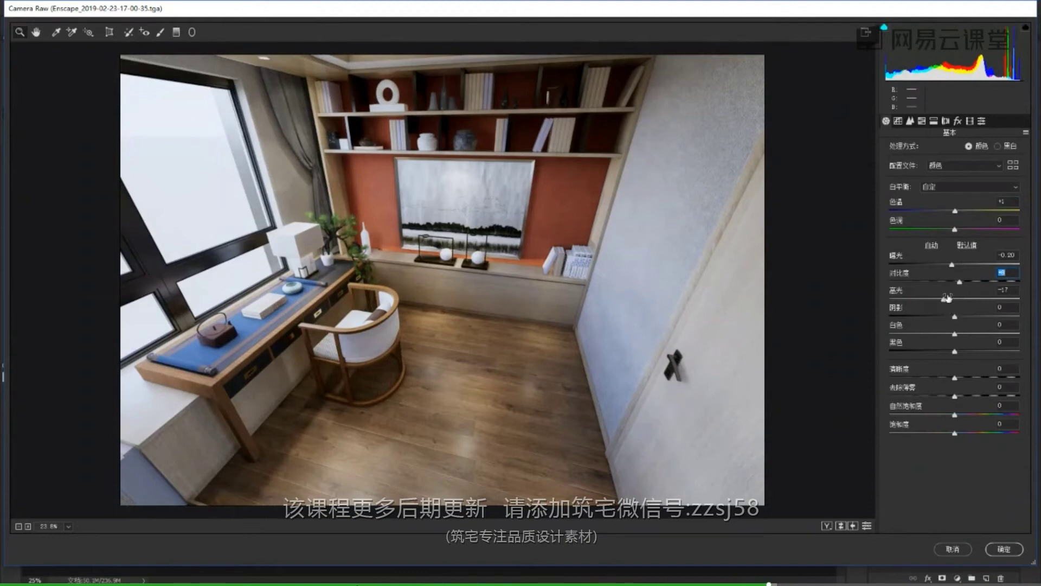
pyautogui.moveTo(944, 300); pyautogui.dragTo(991, 325)
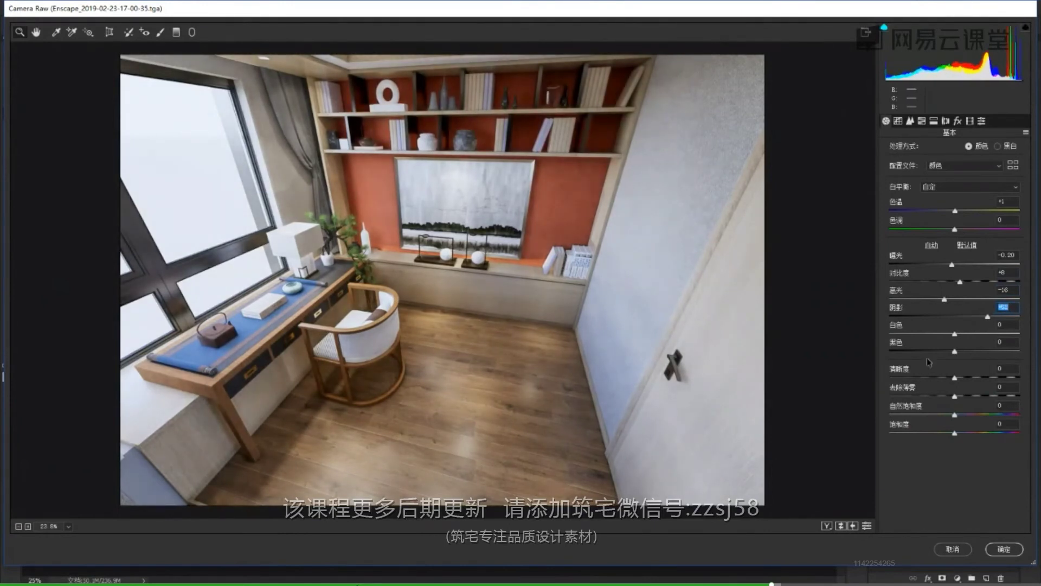
pyautogui.moveTo(997, 323); pyautogui.dragTo(976, 324)
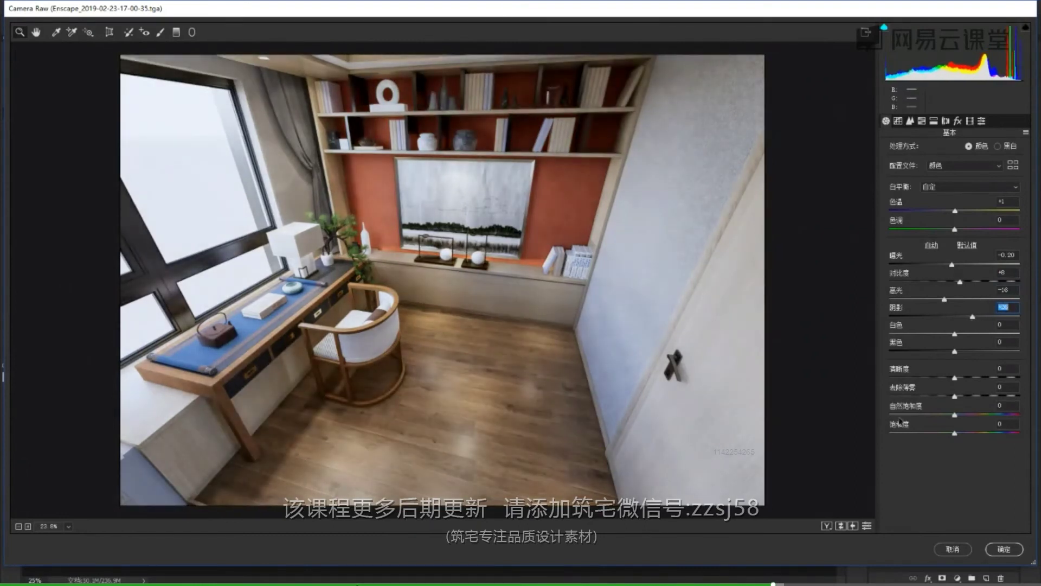
pyautogui.click(1003, 552)
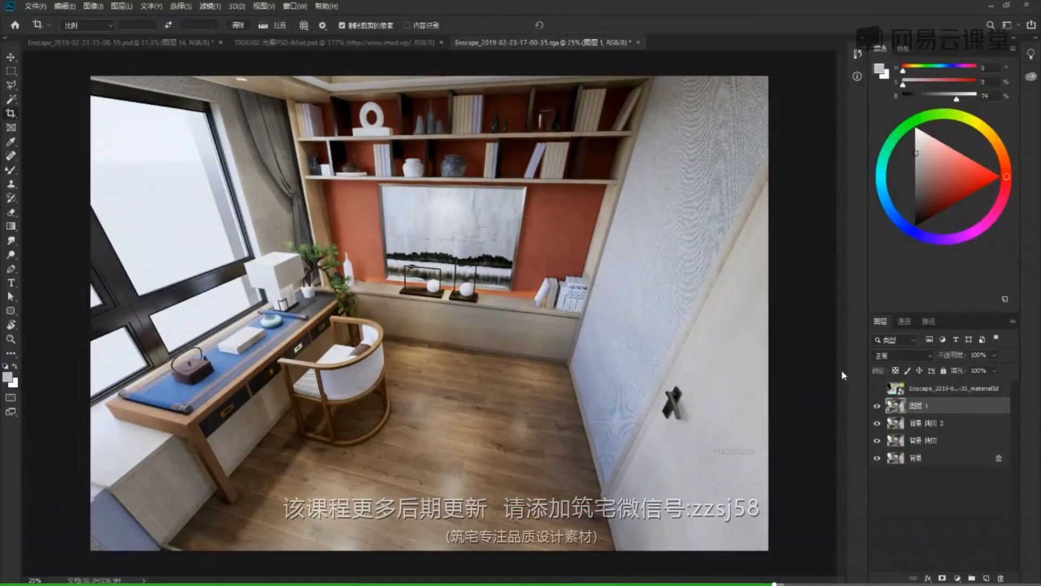
# - Select the bookshelf's dark dividers by colour on the material ID layer with the Magic Wand and copy them onto a new layer
pyautogui.click(930, 389)
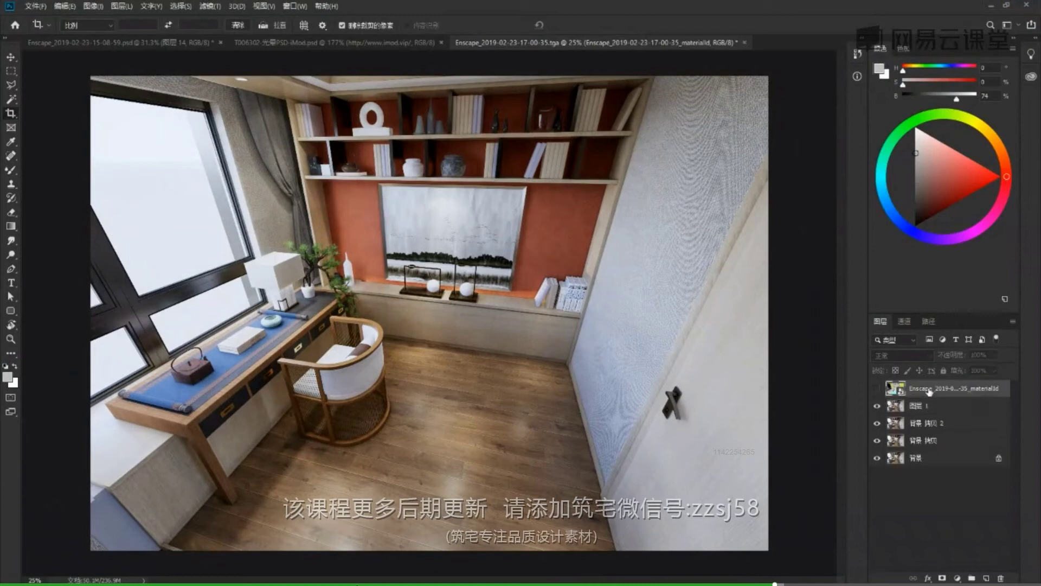
pyautogui.press('w')
pyautogui.click(531, 105)
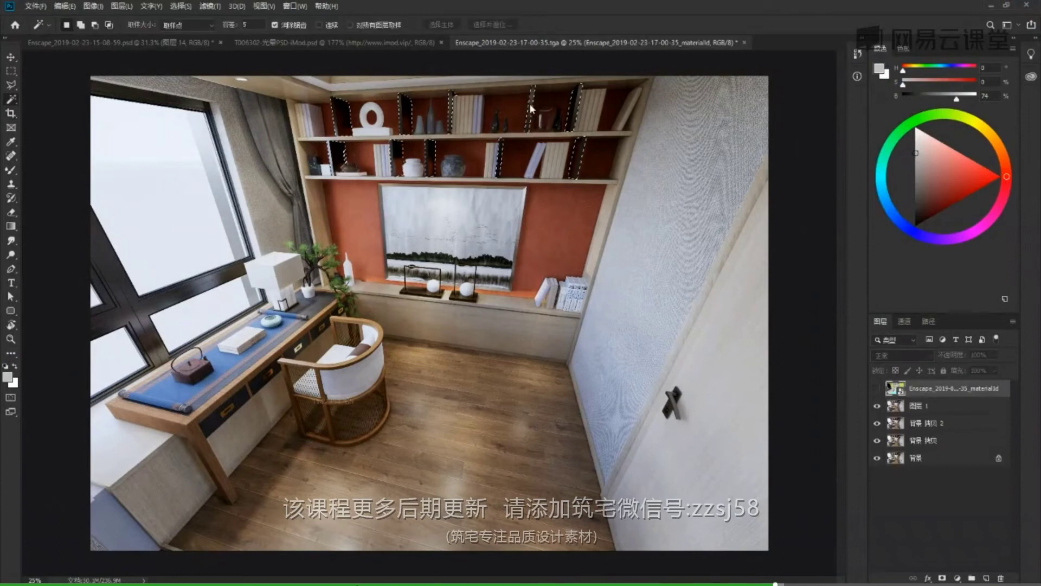
pyautogui.hotkey('ctrl', 'j')
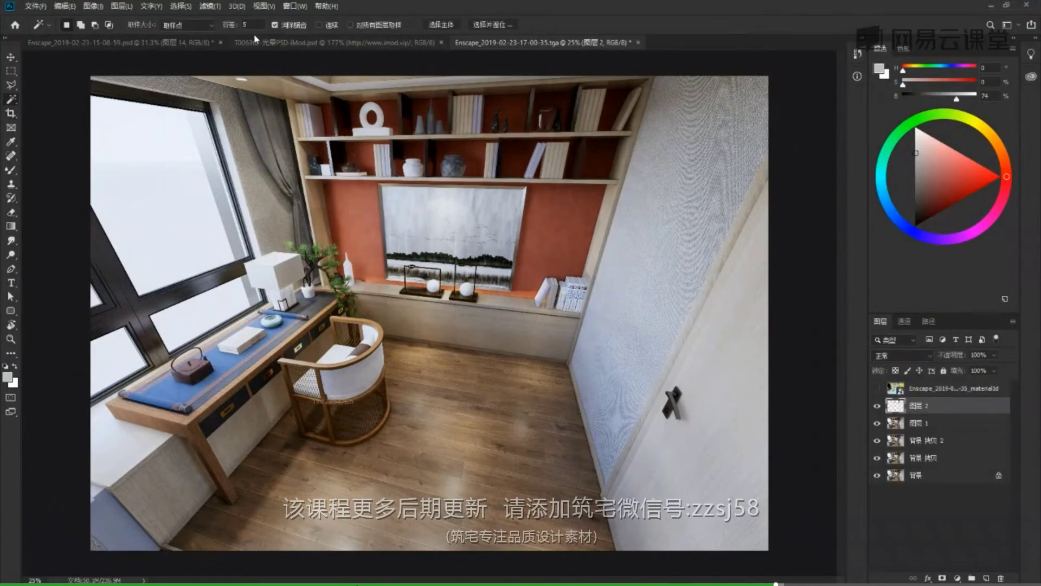
# - Apply Shadows/Highlights with shadows at 35% to the shelf divider layer and lower its opacity
pyautogui.click(93, 6)
pyautogui.moveTo(129, 42)
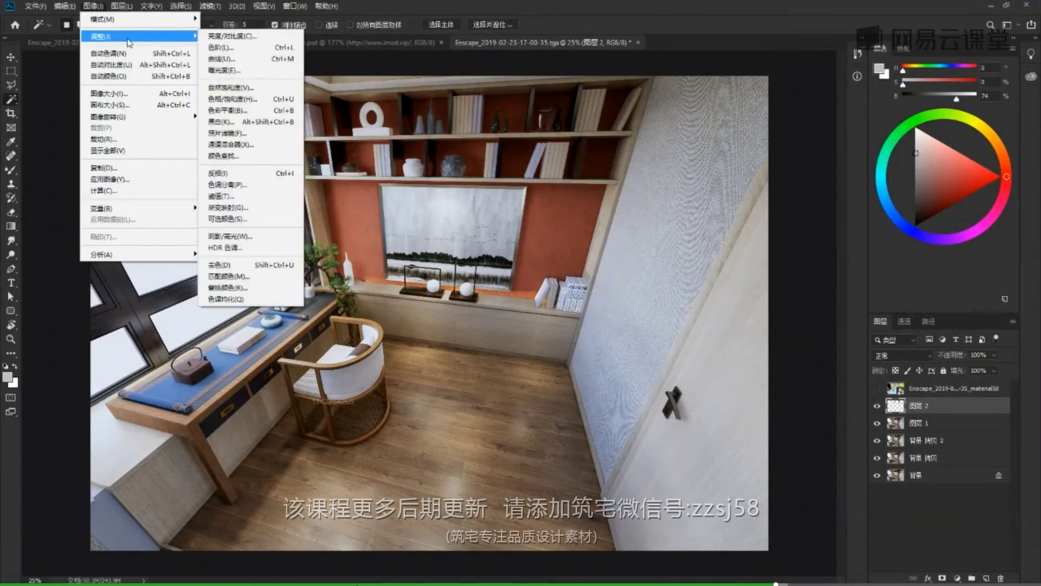
pyautogui.click(230, 235)
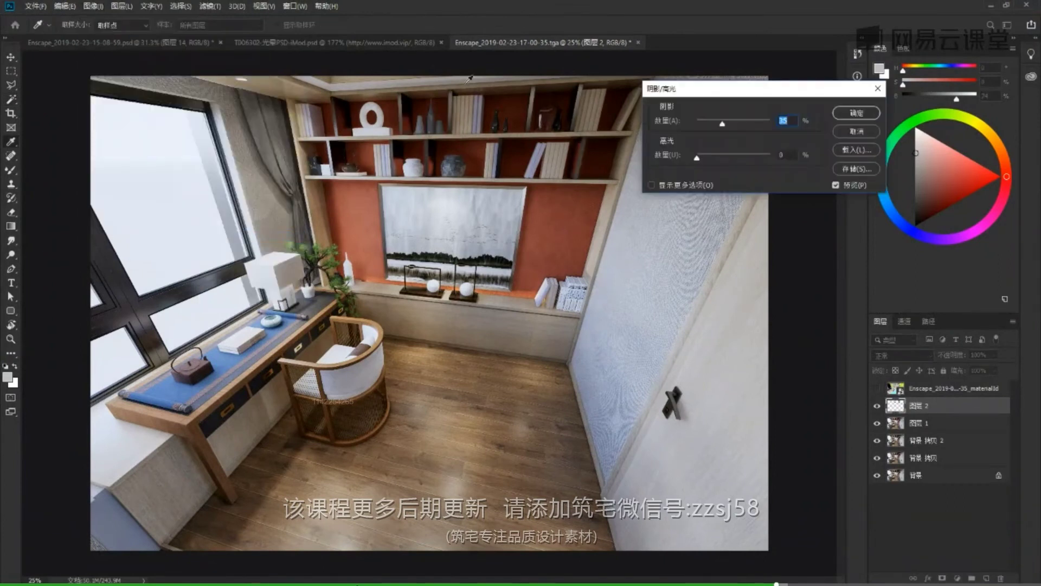
pyautogui.click(856, 116)
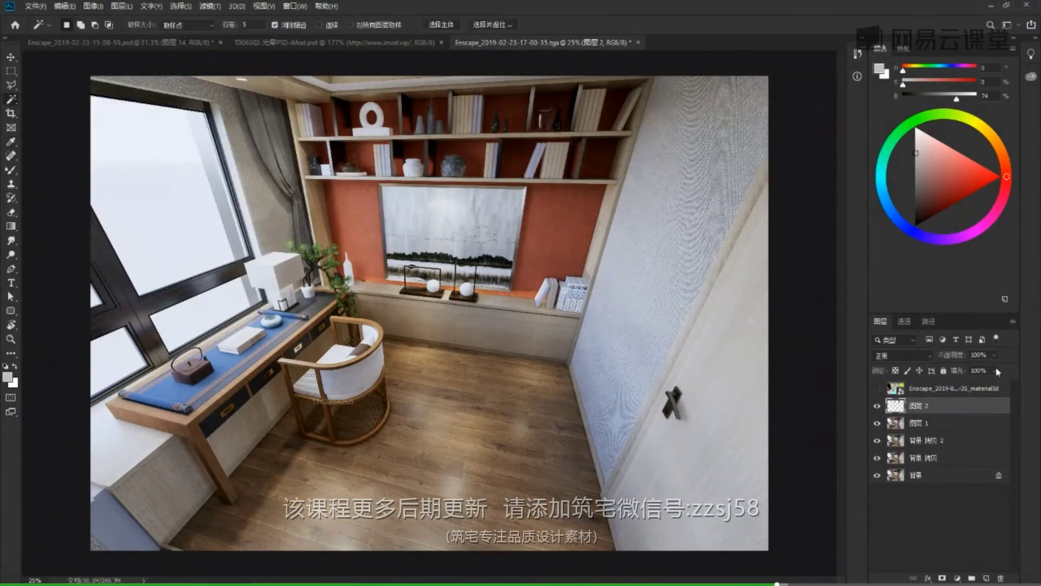
pyautogui.moveTo(929, 359); pyautogui.dragTo(919, 359)
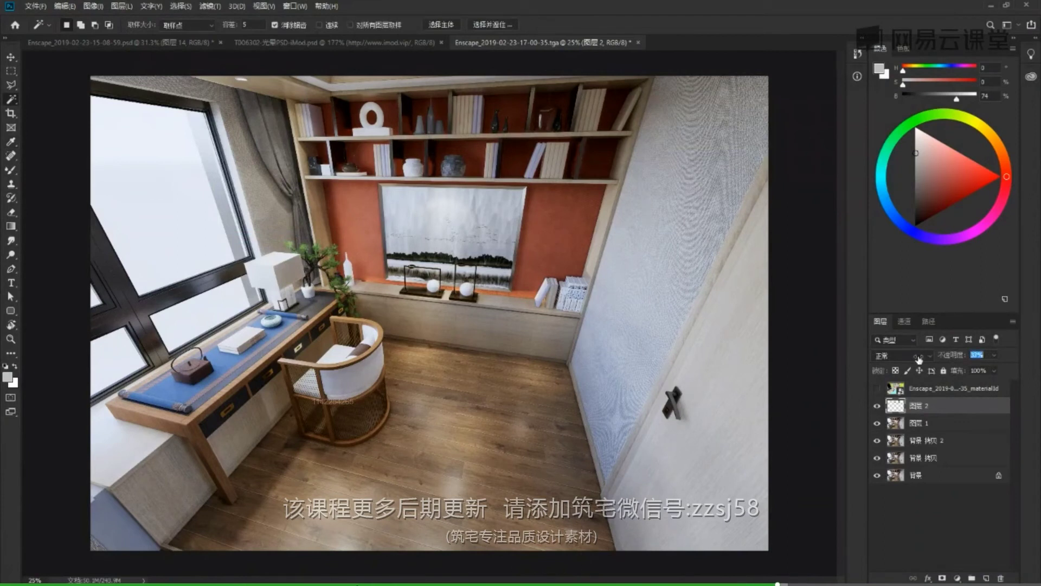
# - On the material ID layer, select the ornament stands on the low cabinet and add the table lamp's metal frame to the selection
pyautogui.click(923, 388)
pyautogui.keyDown('alt'); pyautogui.scroll(8, 471, 354); pyautogui.keyUp('alt')
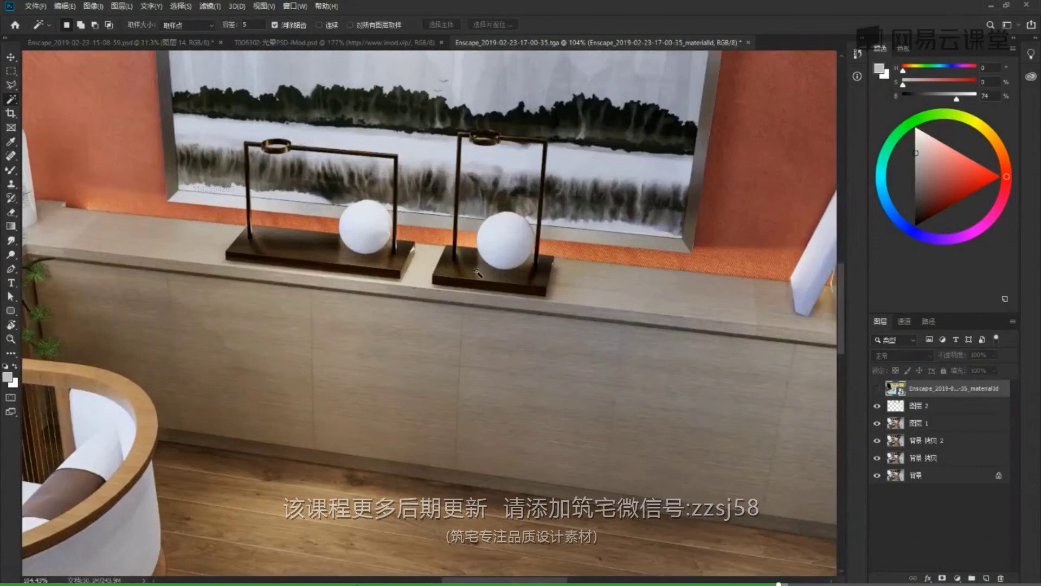
pyautogui.click(477, 273)
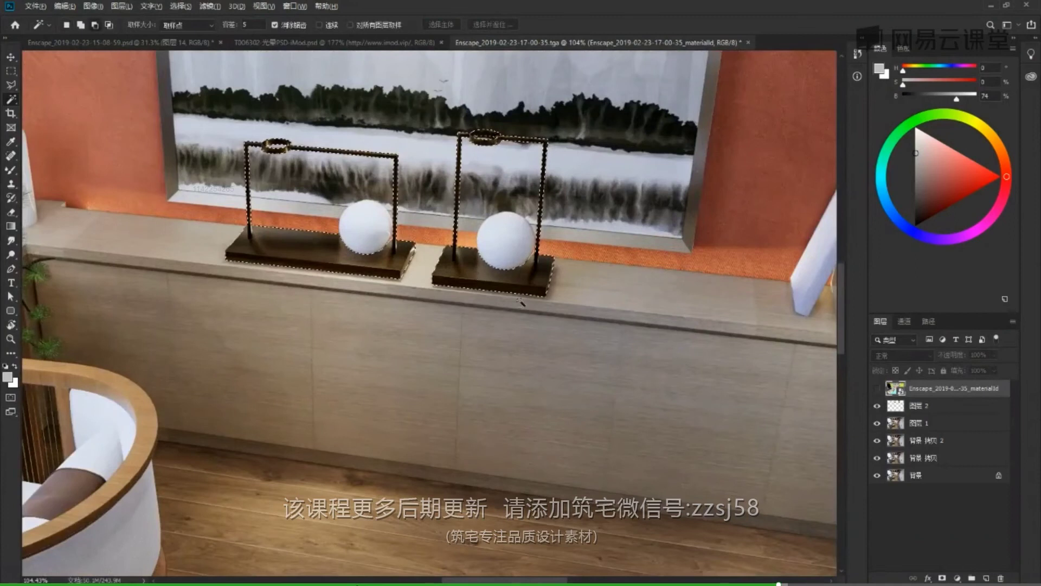
pyautogui.keyDown('alt'); pyautogui.scroll(-5, 478, 273); pyautogui.keyUp('alt')
pyautogui.keyDown('alt'); pyautogui.scroll(8, 434, 212); pyautogui.keyUp('alt')
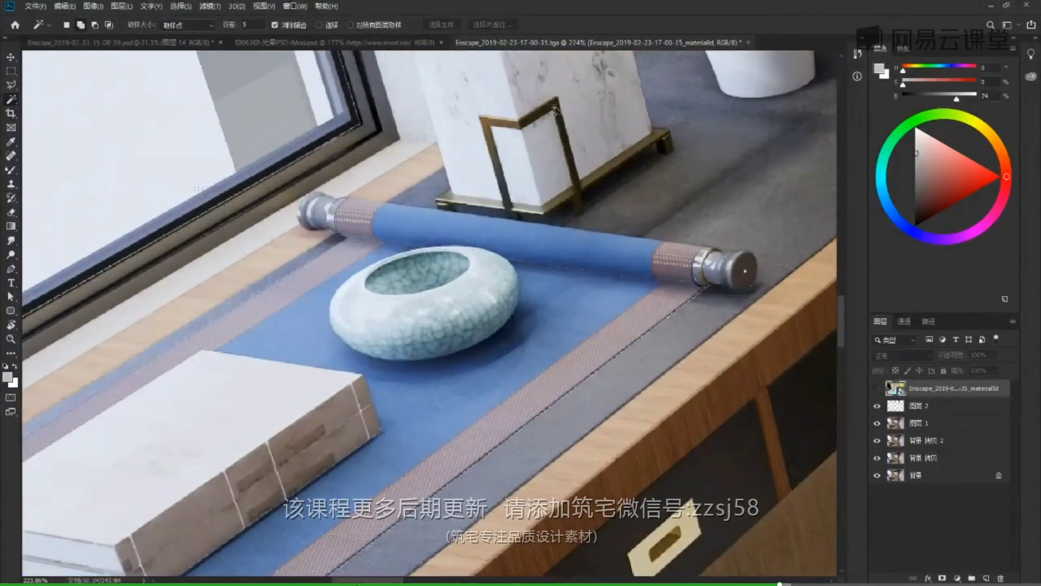
pyautogui.keyDown('alt'); pyautogui.scroll(-12, 448, 263); pyautogui.keyUp('alt')
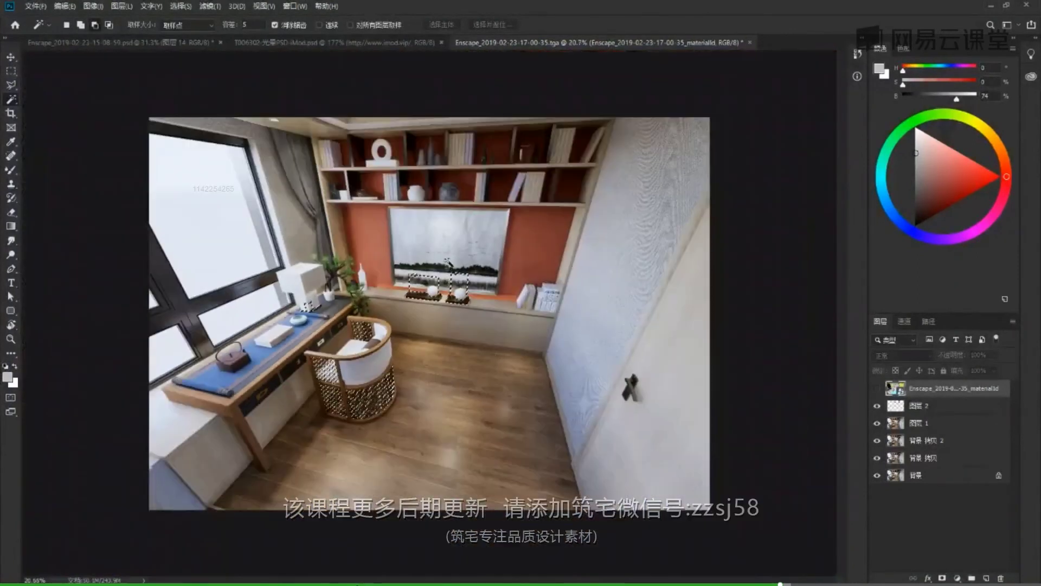
pyautogui.keyDown('alt'); pyautogui.scroll(3, 448, 263); pyautogui.keyUp('alt')
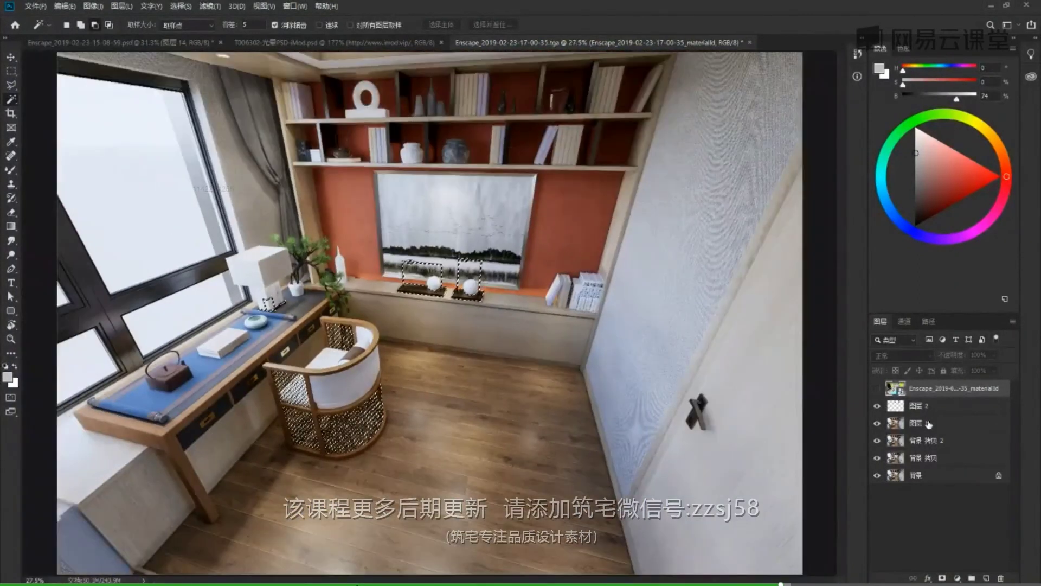
# - Add the door handle to the material ID selection and copy the selected areas of 图层 1 onto a new layer
pyautogui.click(929, 423)
pyautogui.keyDown('alt'); pyautogui.scroll(5, 705, 418); pyautogui.keyUp('alt')
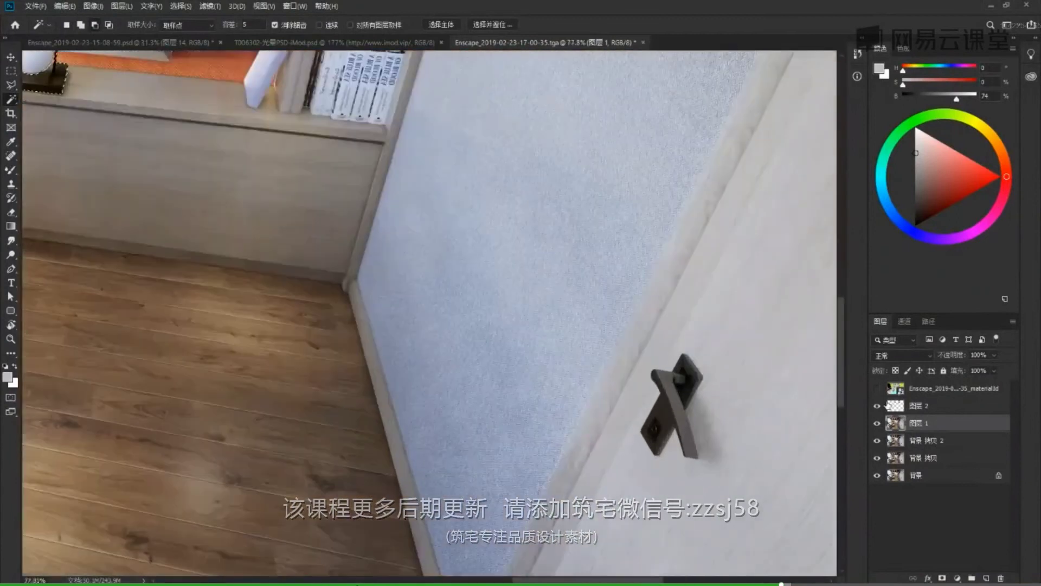
pyautogui.click(890, 387)
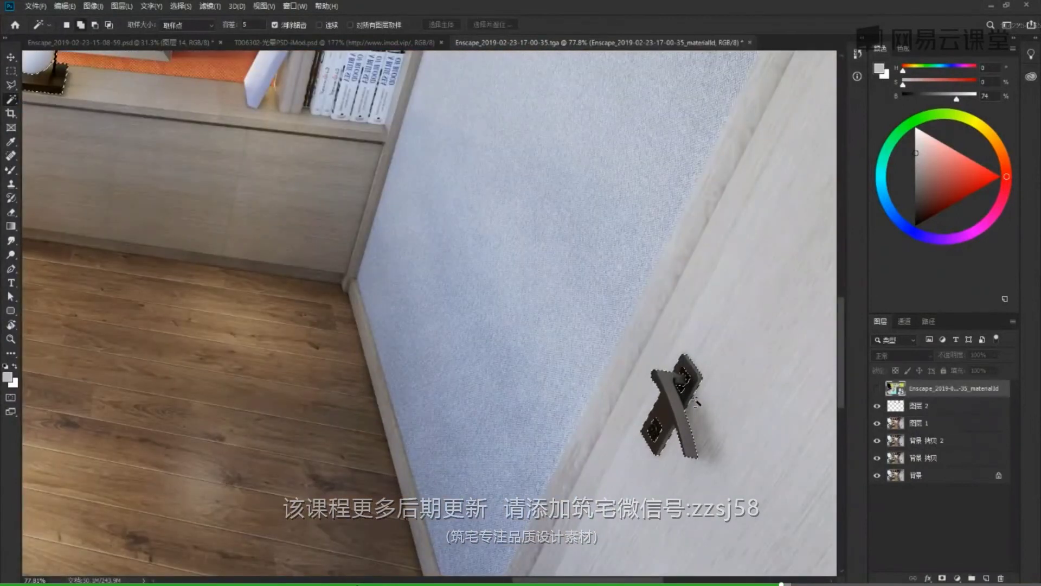
pyautogui.keyDown('alt'); pyautogui.scroll(-5, 694, 388); pyautogui.keyUp('alt')
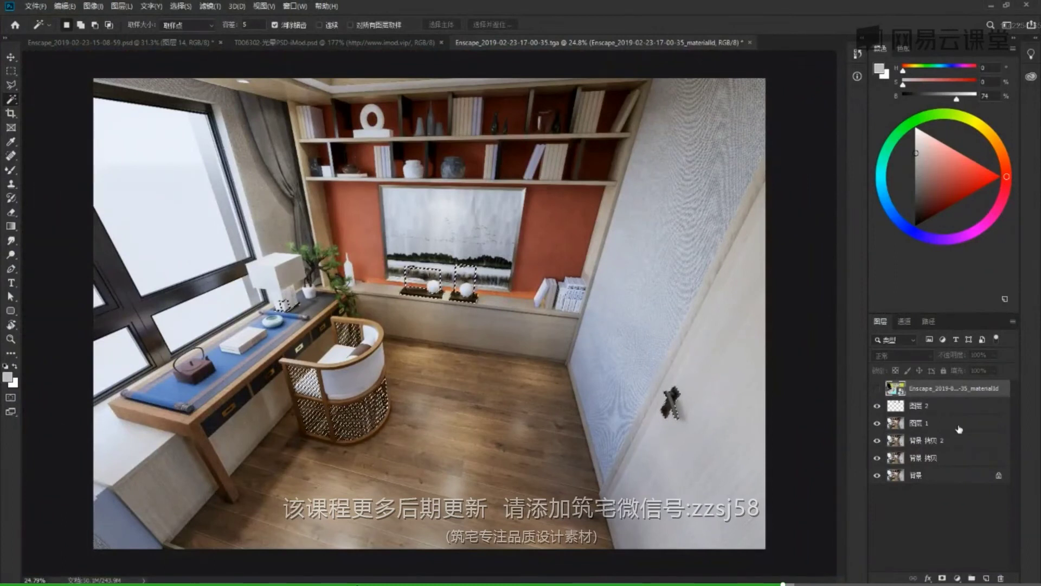
pyautogui.click(925, 424)
pyautogui.hotkey('ctrl', 'j')
# - Brighten the copied metal parts using Shadows/Highlights with shadows at 35%, and compare the image with that layer hidden and shown
pyautogui.click(92, 6)
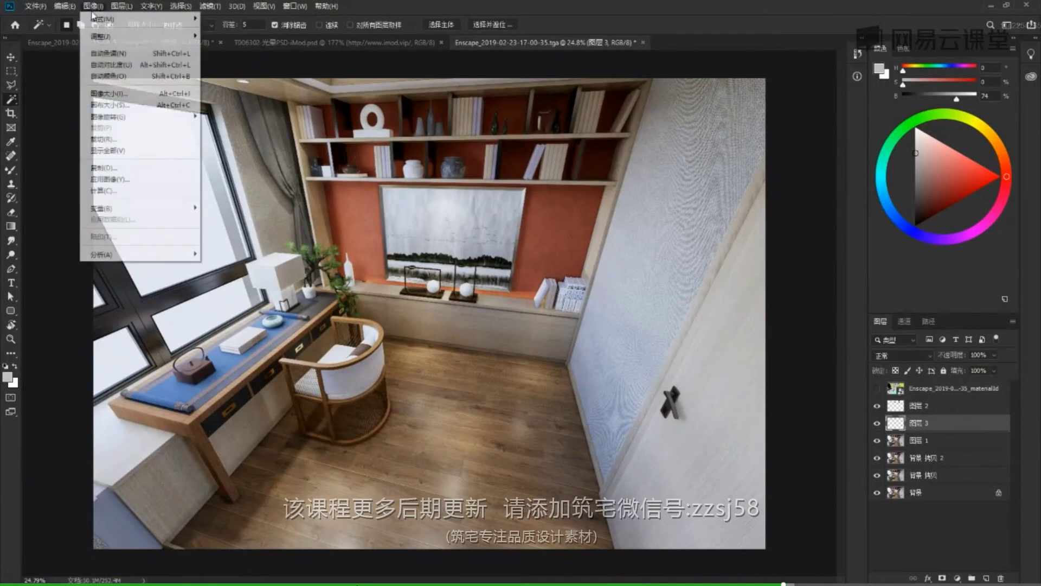
pyautogui.moveTo(103, 37)
pyautogui.click(228, 237)
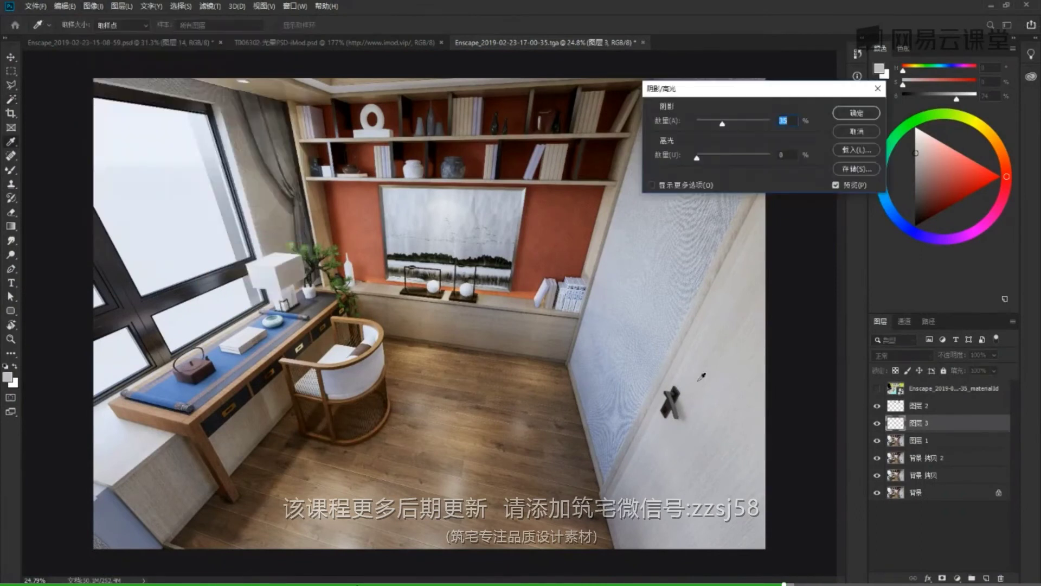
pyautogui.click(848, 119)
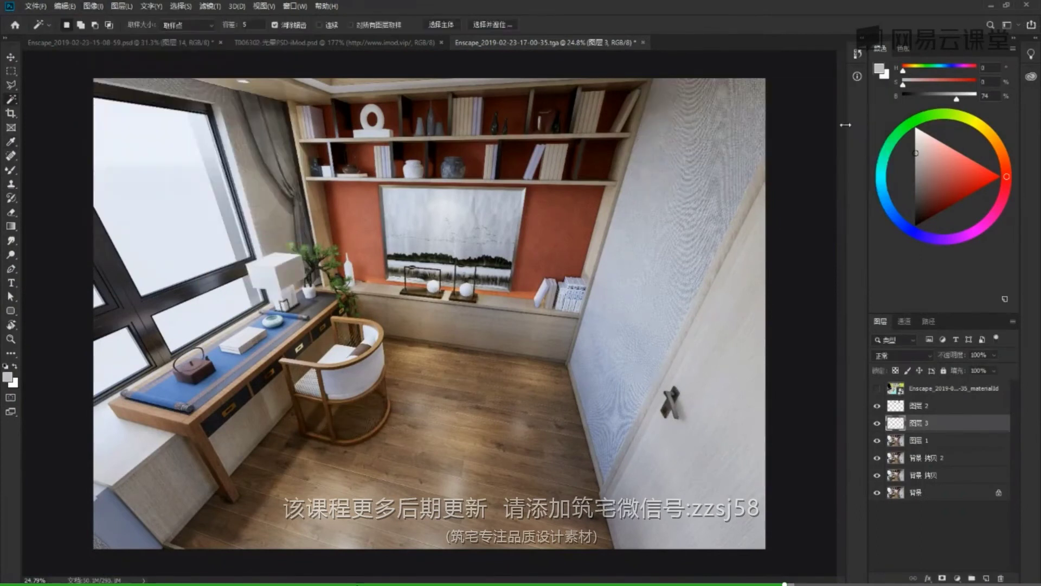
pyautogui.click(877, 423)
pyautogui.click(877, 423)
pyautogui.click(877, 423)
pyautogui.click(877, 423)
# - Select the wall painting's frame on the material ID layer and copy that area of 图层 1 onto a new layer
pyautogui.keyDown('alt'); pyautogui.scroll(5, 511, 258); pyautogui.keyUp('alt')
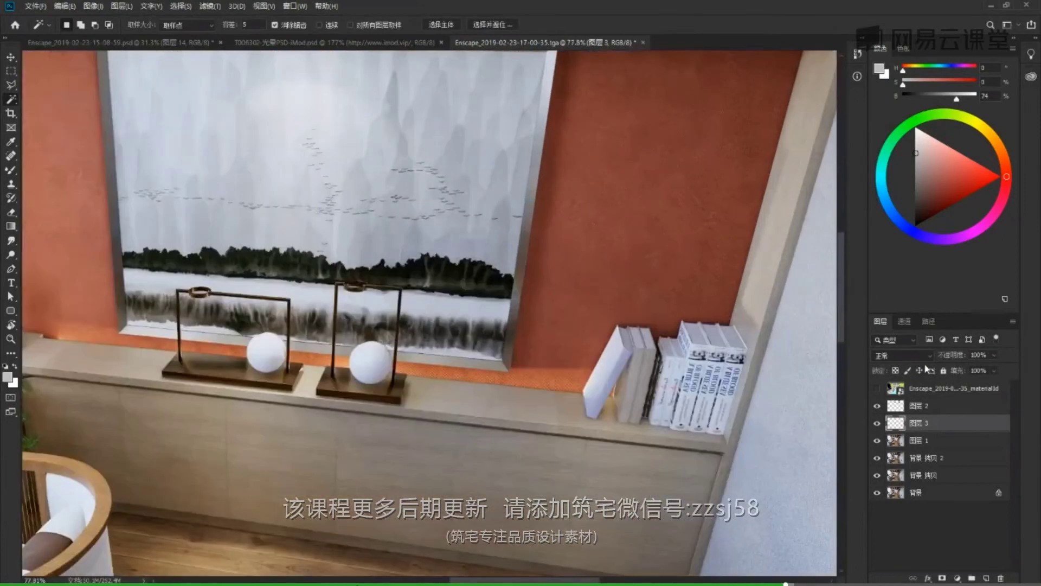
pyautogui.click(936, 390)
pyautogui.click(541, 139)
pyautogui.click(919, 440)
pyautogui.hotkey('ctrl', 'j')
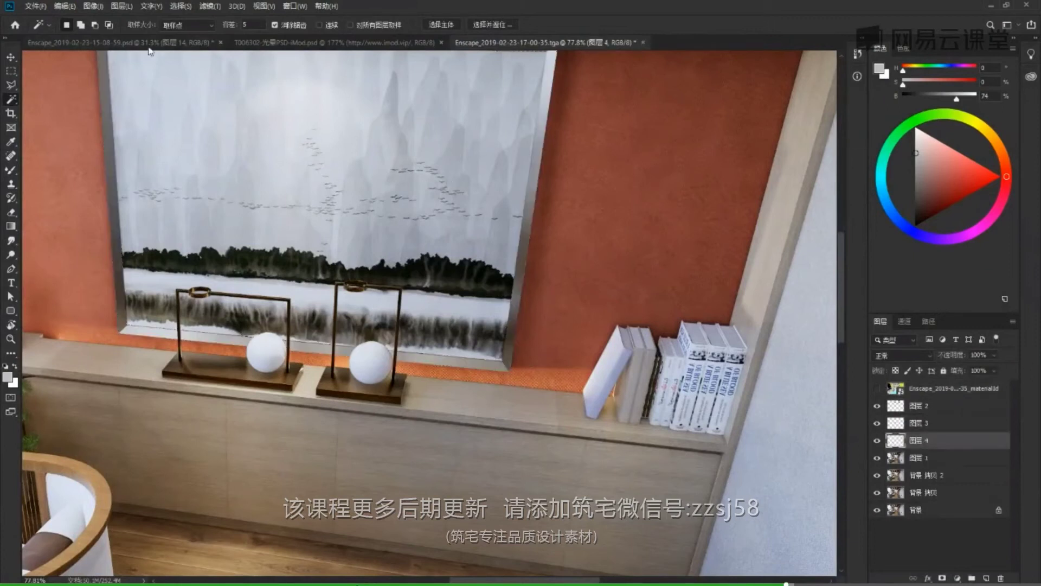
# - Apply Shadows/Highlights with shadows at 35% to the picture frame layer
pyautogui.click(96, 11)
pyautogui.moveTo(119, 34)
pyautogui.click(244, 236)
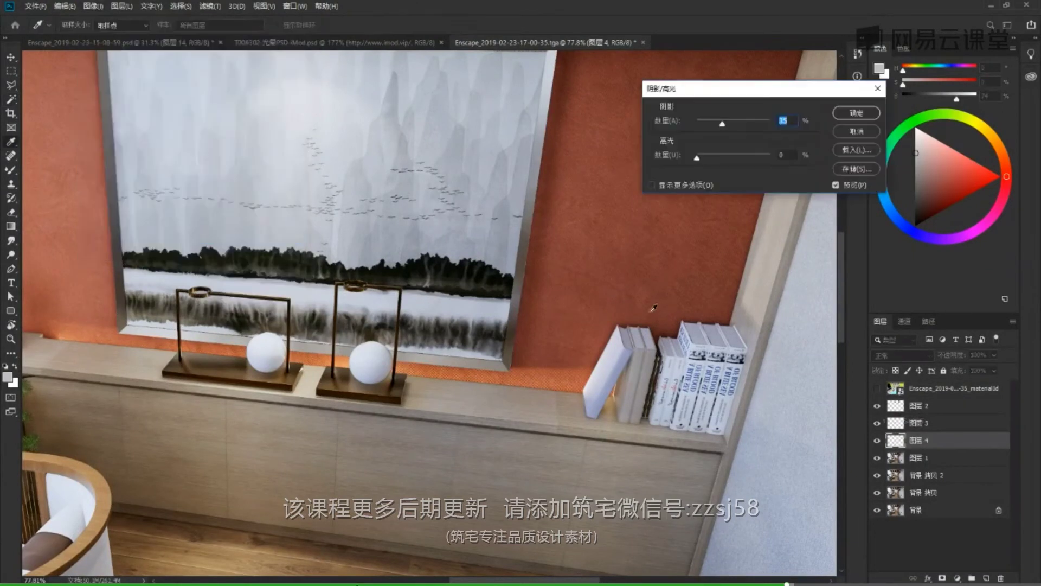
pyautogui.press('Return')
pyautogui.press('w')
# - Select the black window frame on the material ID layer and copy that area of 图层 1 onto a new layer
pyautogui.keyDown('alt'); pyautogui.scroll(-5, 653, 309); pyautogui.keyUp('alt')
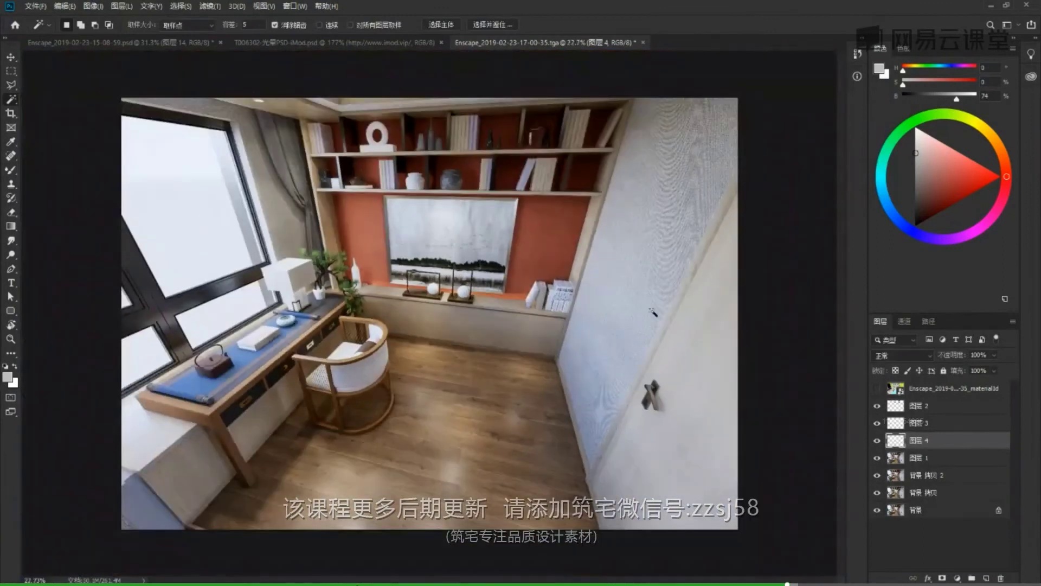
pyautogui.click(940, 390)
pyautogui.click(259, 260)
pyautogui.click(922, 457)
pyautogui.hotkey('ctrl', 'j')
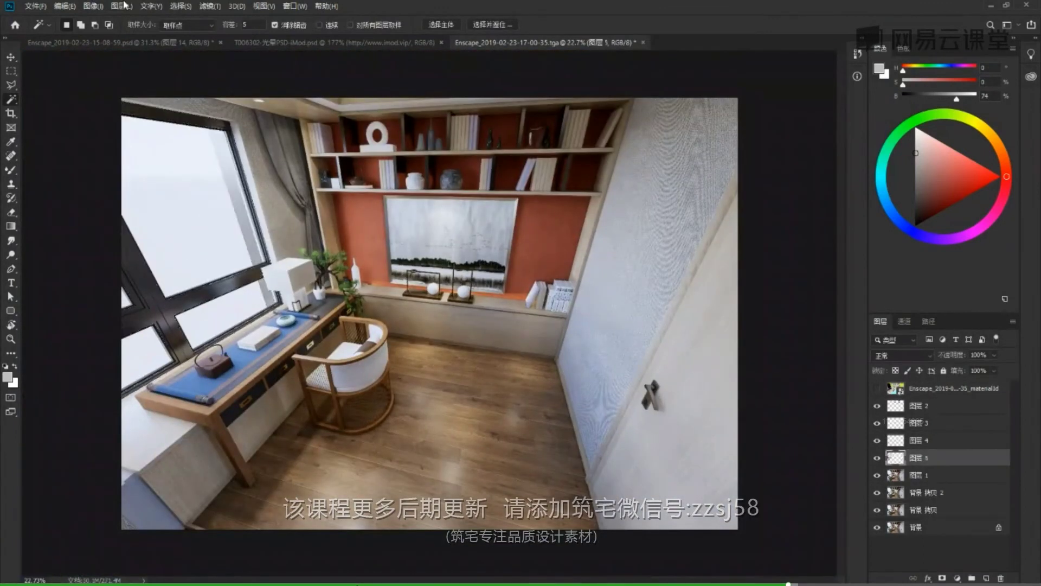
# - Apply Shadows/Highlights with shadows at 35% to the window frame layer
pyautogui.click(93, 6)
pyautogui.moveTo(136, 36)
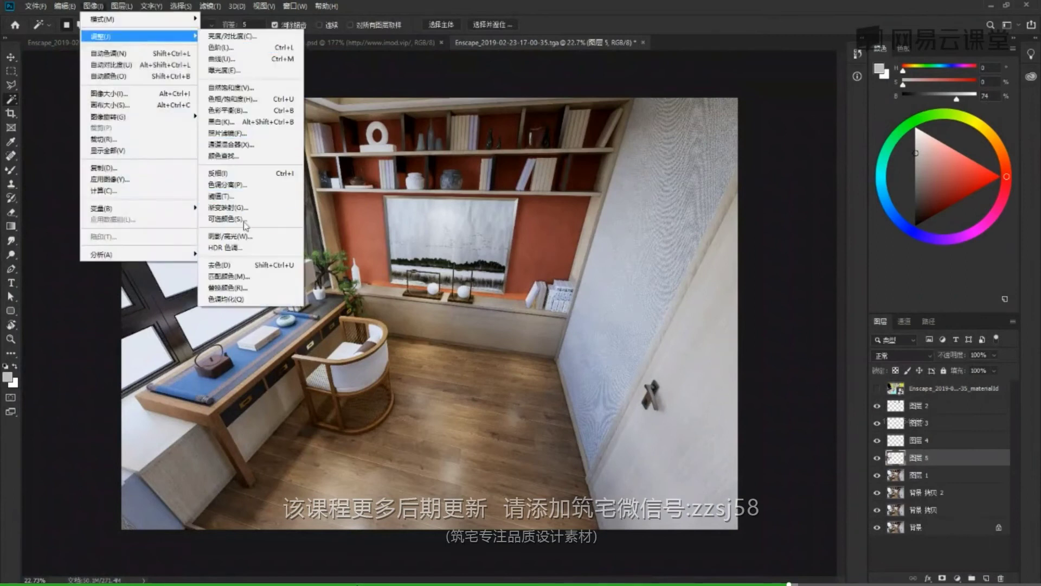
pyautogui.click(244, 247)
pyautogui.press('Escape')
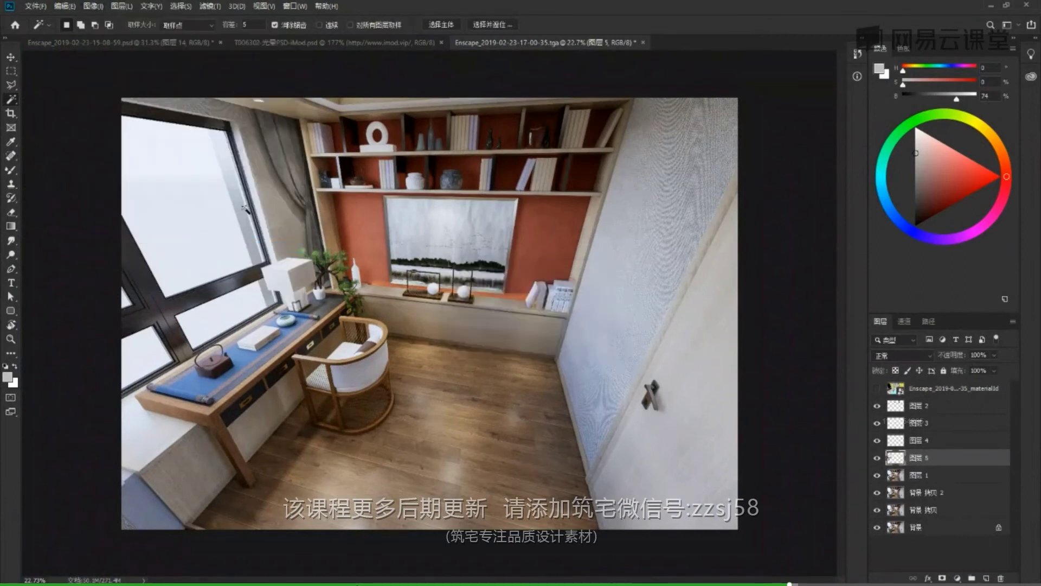
pyautogui.click(92, 5)
pyautogui.moveTo(135, 36)
pyautogui.click(250, 237)
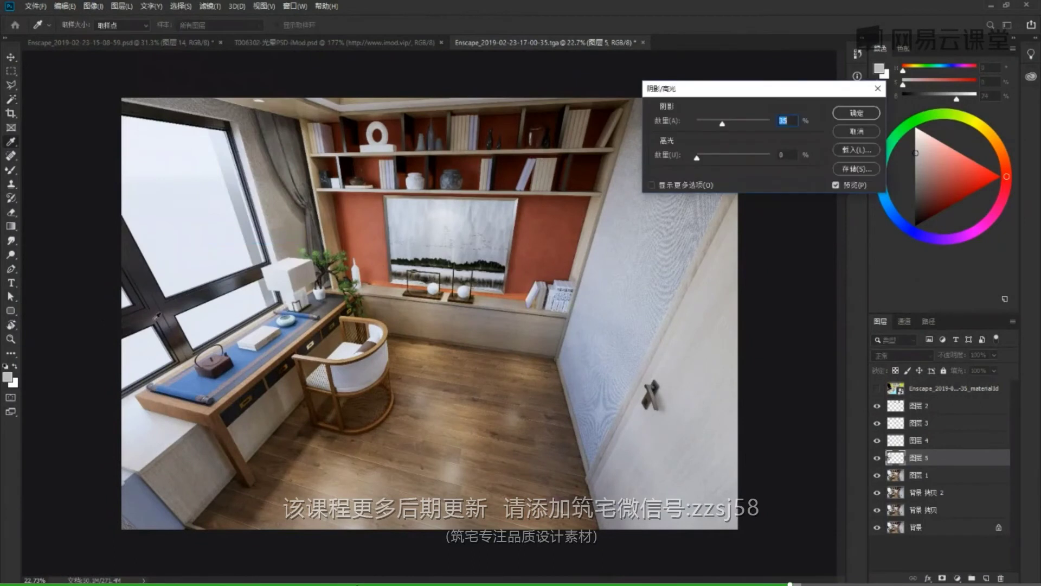
pyautogui.click(857, 132)
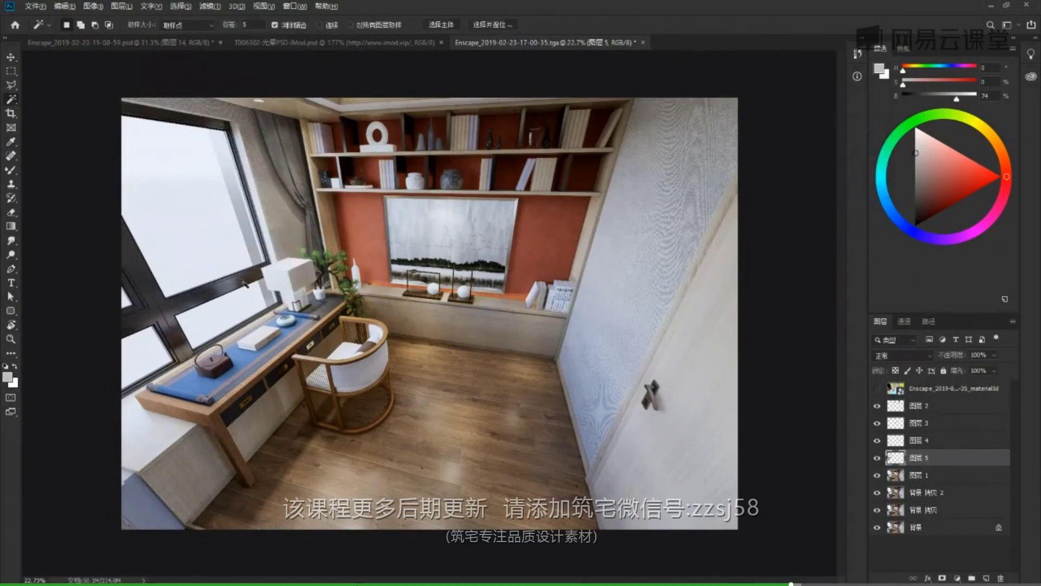
pyautogui.hotkey('ctrl', 'shift', 's')
pyautogui.click(652, 389)
pyautogui.click(633, 164)
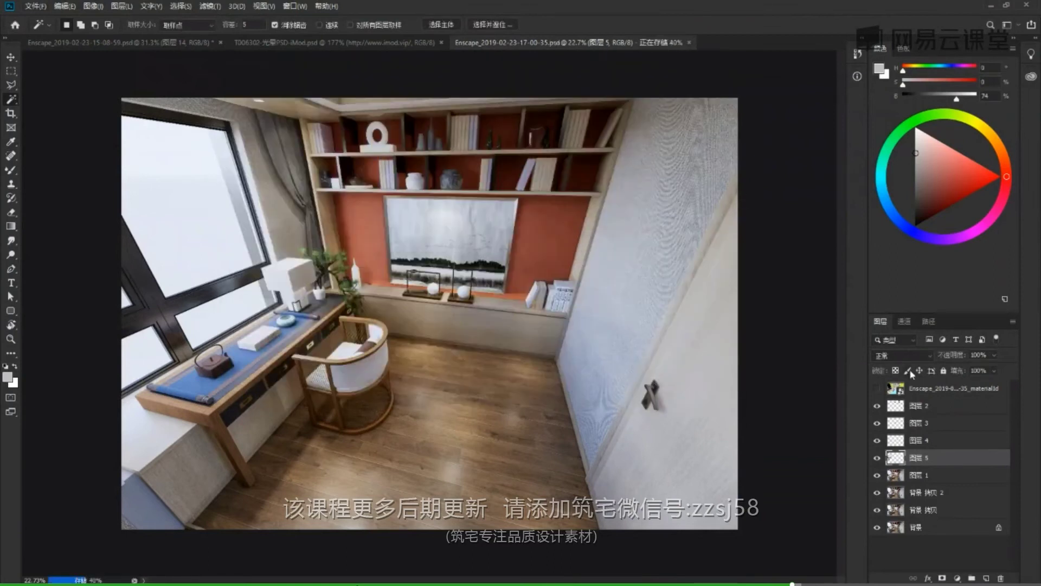
# - Crop the image from the door side to a width of about 4600 px and trim a narrow strip of floor along its lower edge
pyautogui.click(891, 386)
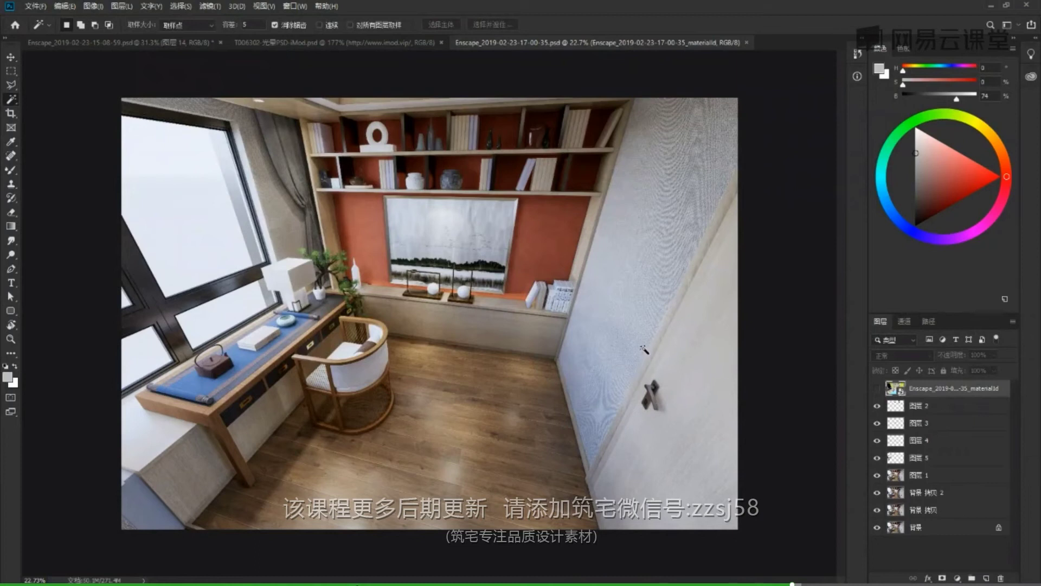
pyautogui.hotkey('ctrl', '+')
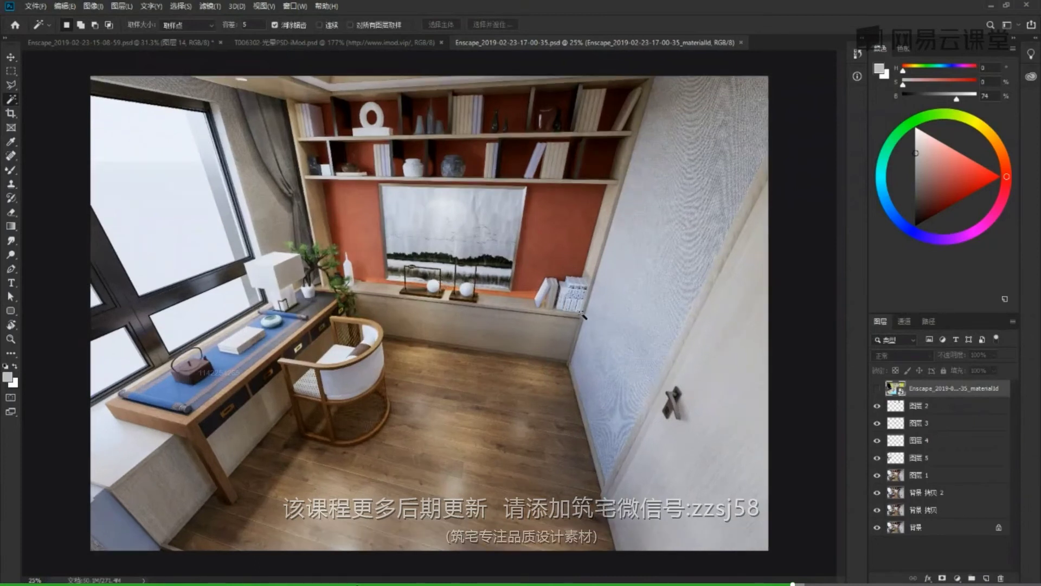
pyautogui.press('c')
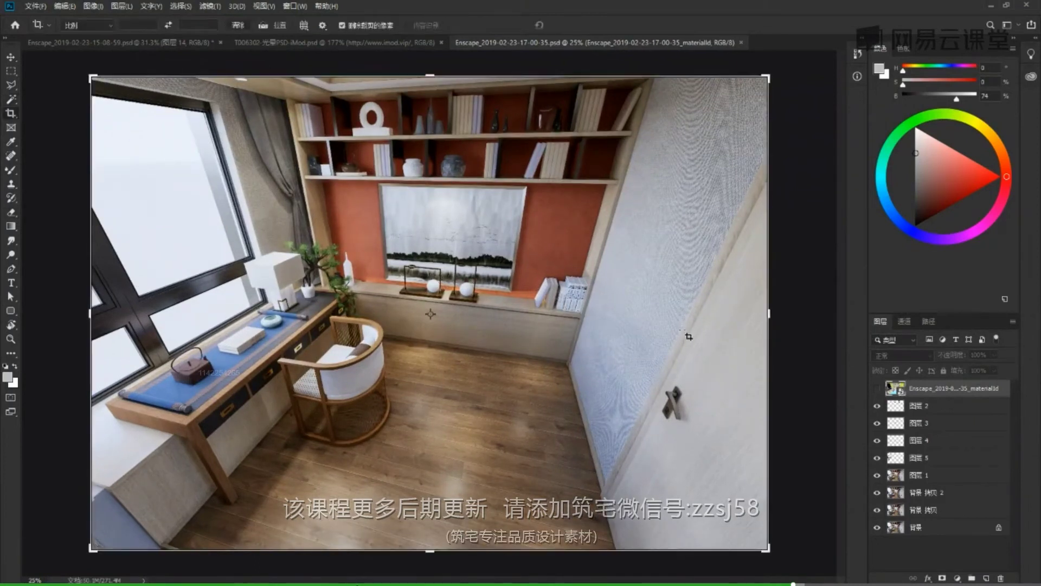
pyautogui.moveTo(769, 313); pyautogui.dragTo(741, 307)
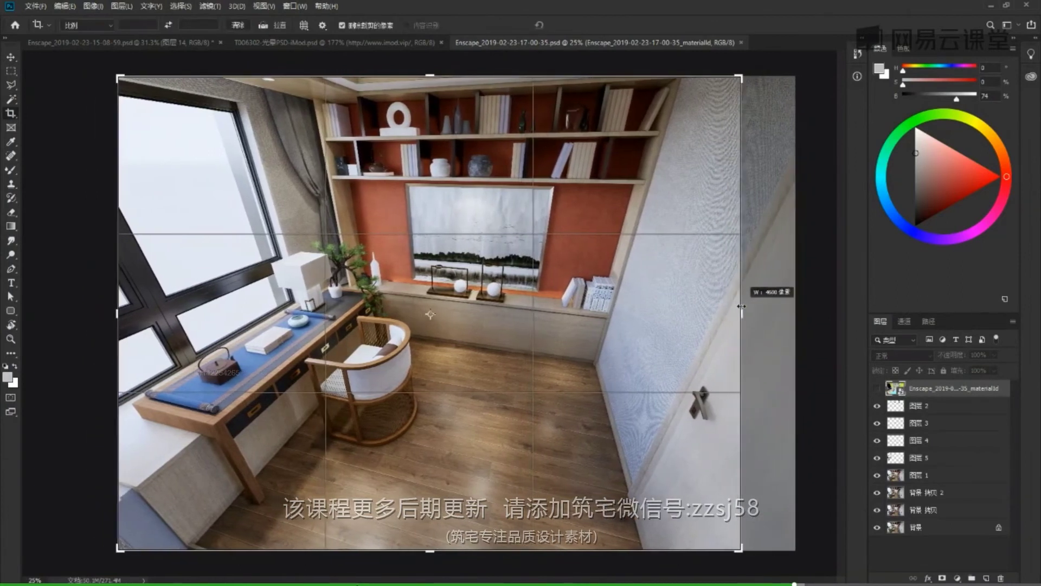
pyautogui.moveTo(429, 551); pyautogui.dragTo(430, 539)
pyautogui.press('Return')
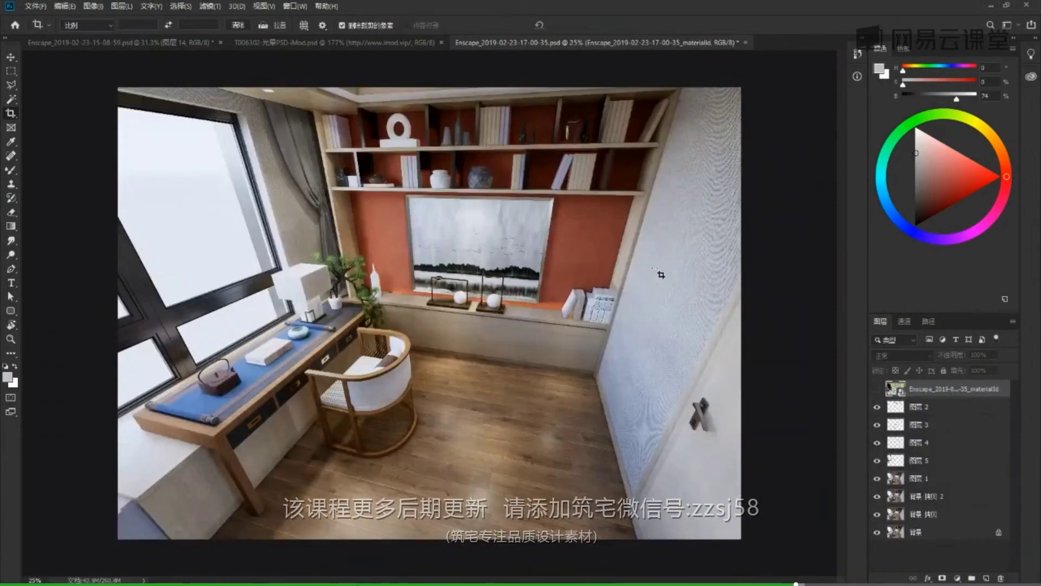
# - Examine the cropped render up close, from the bookshelf and curtain down to the chair base and wood floor
pyautogui.keyDown('alt'); pyautogui.scroll(7, 322, 130); pyautogui.keyUp('alt')
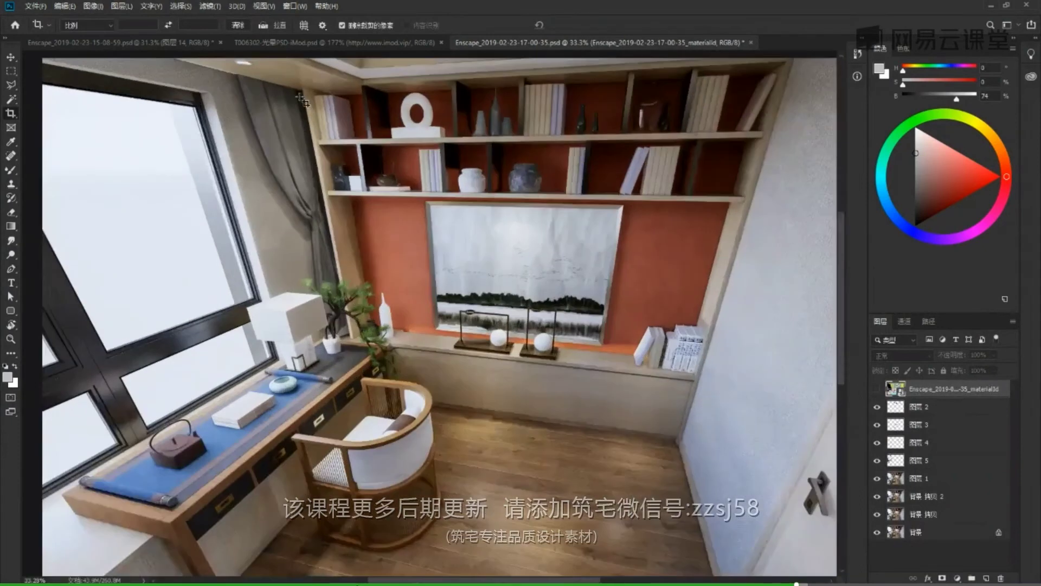
pyautogui.keyDown('alt'); pyautogui.scroll(6, 405, 434); pyautogui.keyUp('alt')
pyautogui.moveTo(495, 310); pyautogui.dragTo(408, 126)
pyautogui.moveTo(464, 228); pyautogui.dragTo(458, 109)
pyautogui.keyDown('alt'); pyautogui.scroll(2, 642, 423); pyautogui.keyUp('alt')
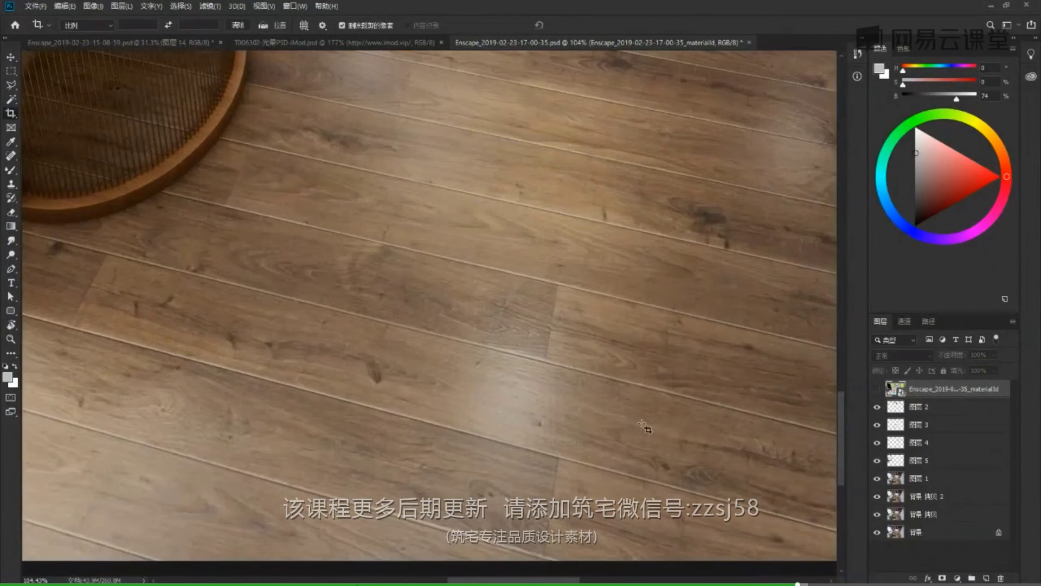
# - Examine the wood floor, desk and chair up close, followed by the composition of the whole room
pyautogui.keyDown('alt'); pyautogui.scroll(-3, 325, 335); pyautogui.keyUp('alt')
pyautogui.moveTo(692, 223); pyautogui.dragTo(649, 129)
pyautogui.keyDown('alt'); pyautogui.scroll(2, 577, 194); pyautogui.keyUp('alt')
pyautogui.moveTo(502, 476); pyautogui.dragTo(809, 93)
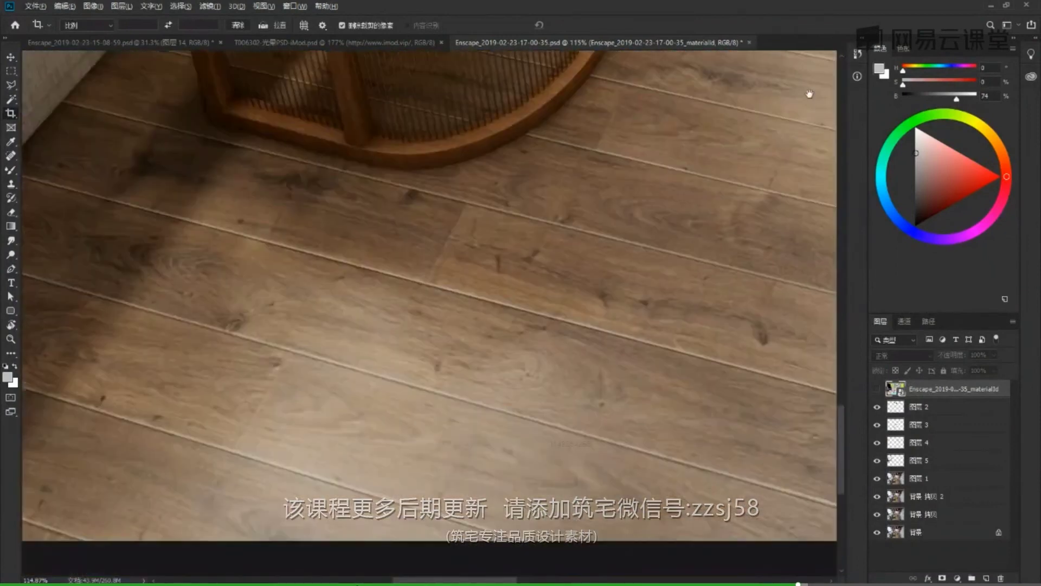
pyautogui.keyDown('alt'); pyautogui.scroll(-10, 494, 472); pyautogui.keyUp('alt')
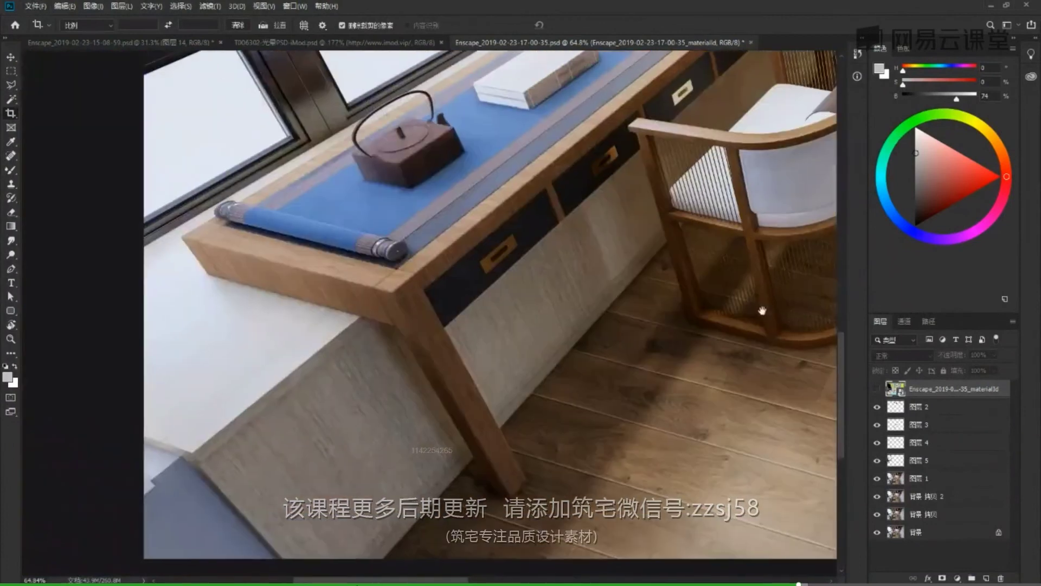
pyautogui.keyDown('alt'); pyautogui.scroll(-4, 257, 426); pyautogui.keyUp('alt')
pyautogui.keyDown('alt'); pyautogui.scroll(5, 311, 384); pyautogui.keyUp('alt')
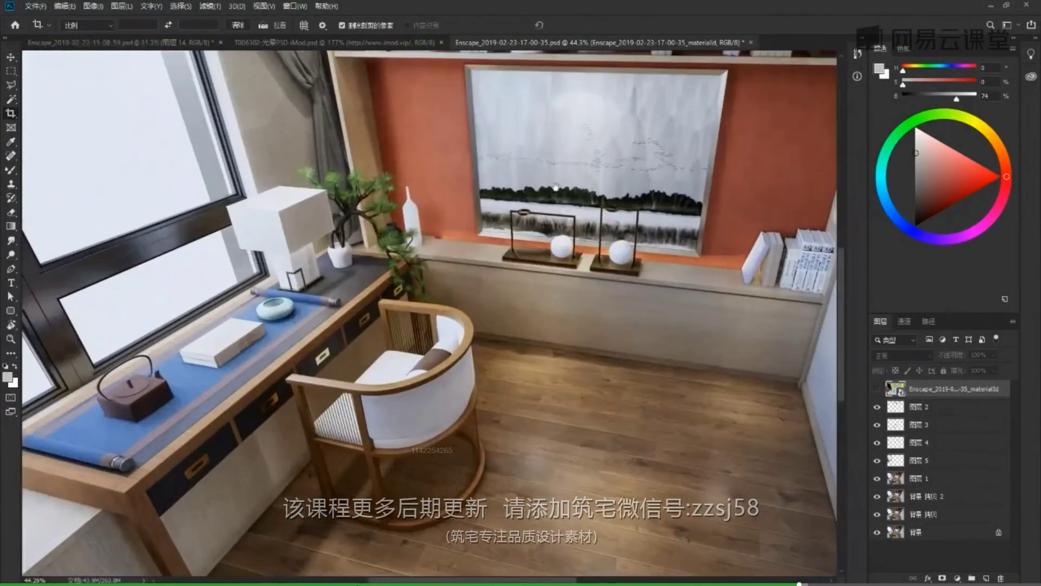
pyautogui.moveTo(566, 237); pyautogui.dragTo(502, 301)
pyautogui.keyDown('alt'); pyautogui.scroll(-3, 620, 291); pyautogui.keyUp('alt')
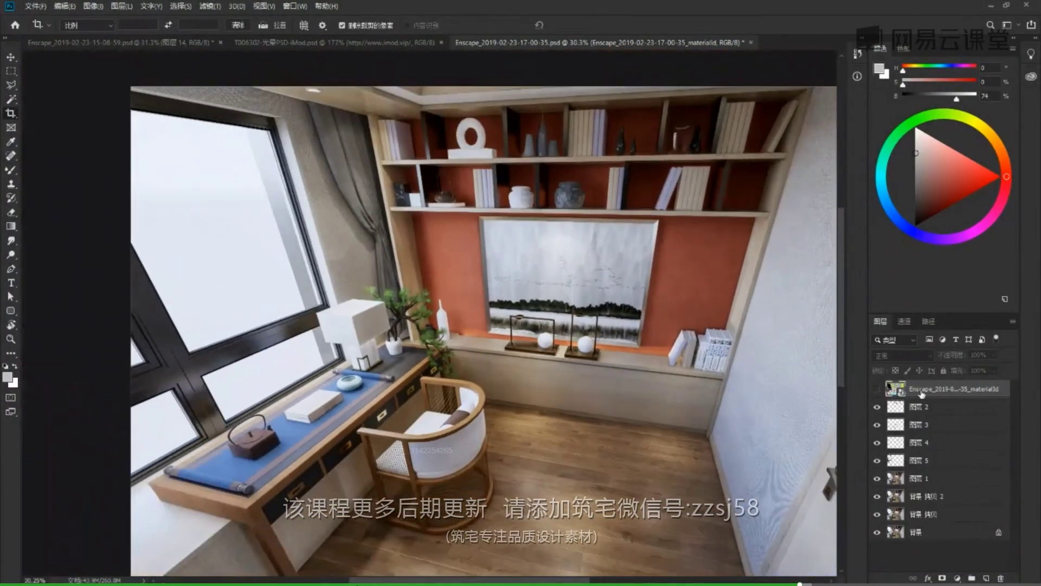
# - Select the orange-red wall and shelf backing by its material-ID colour and copy that area from 图层 1 to a new layer
pyautogui.press('w')
pyautogui.click(684, 265)
pyautogui.click(921, 481)
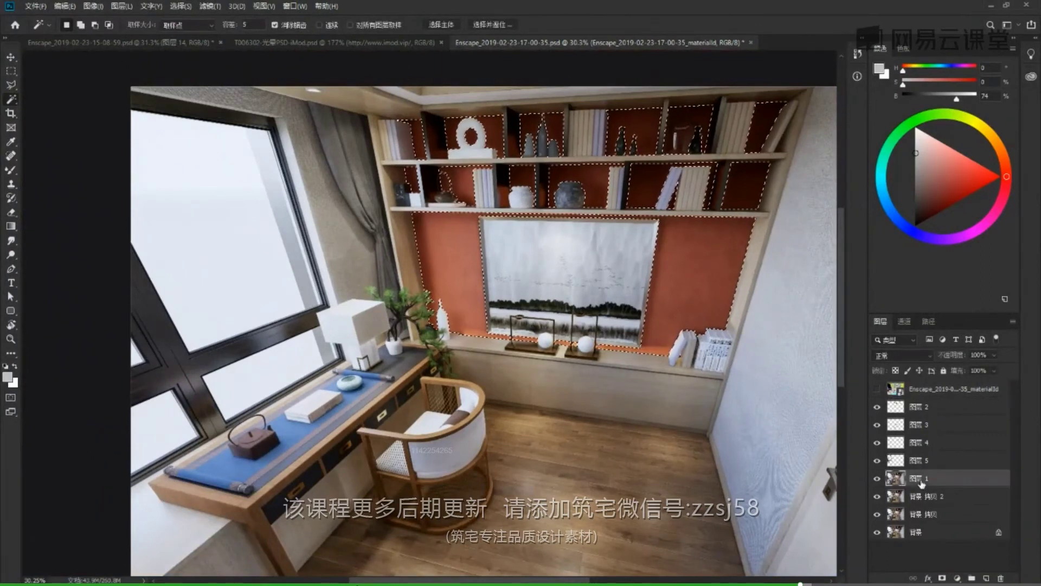
pyautogui.hotkey('ctrl', 'j')
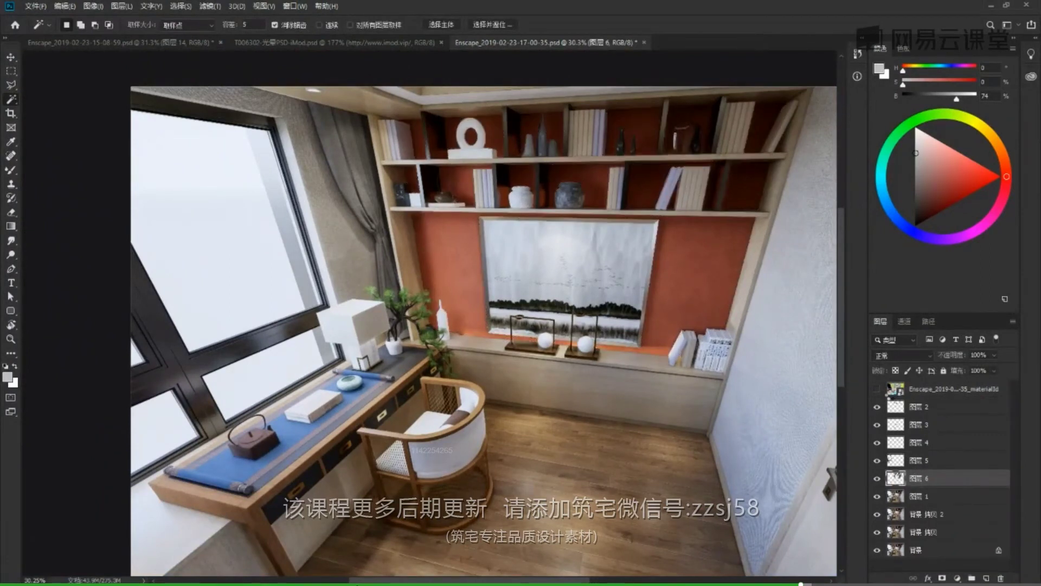
# - Apply Camera Raw to the copied red wall with a slightly cooler temperature and higher vibrance, and save the file
pyautogui.hotkey('ctrl', 'shift', 'a')
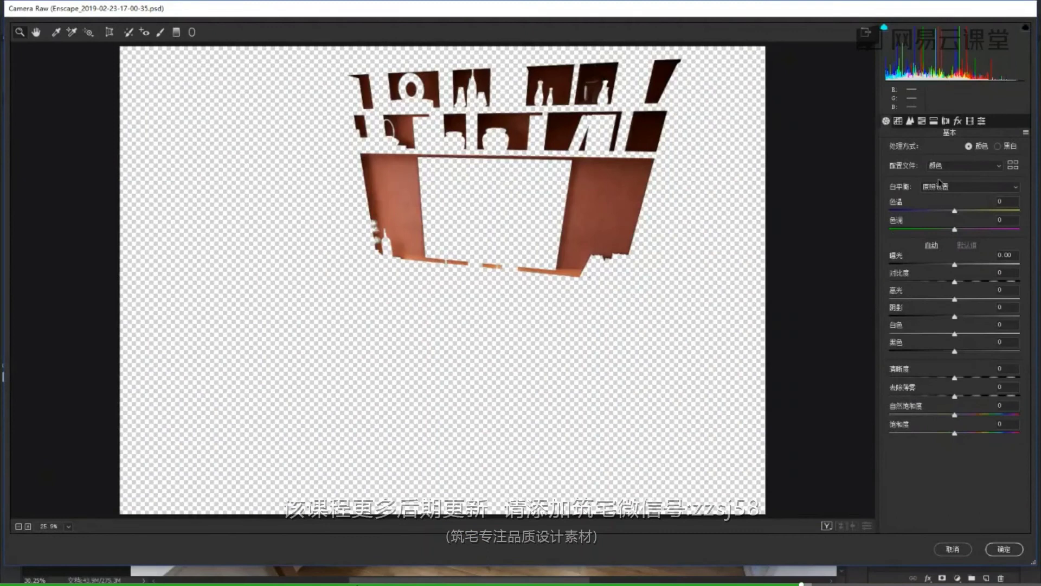
pyautogui.click(955, 213)
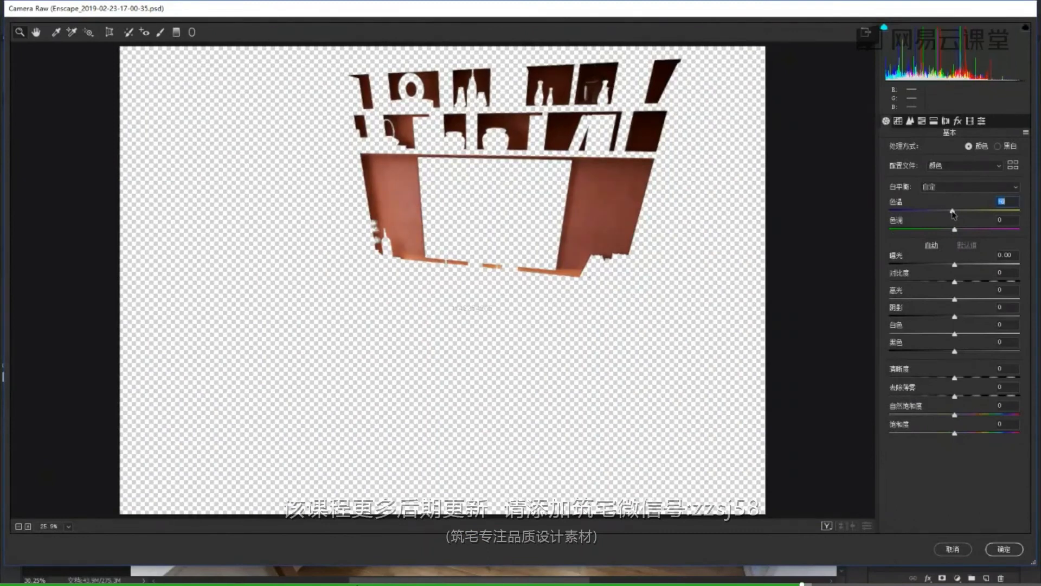
pyautogui.moveTo(955, 415); pyautogui.dragTo(967, 417)
pyautogui.click(1004, 549)
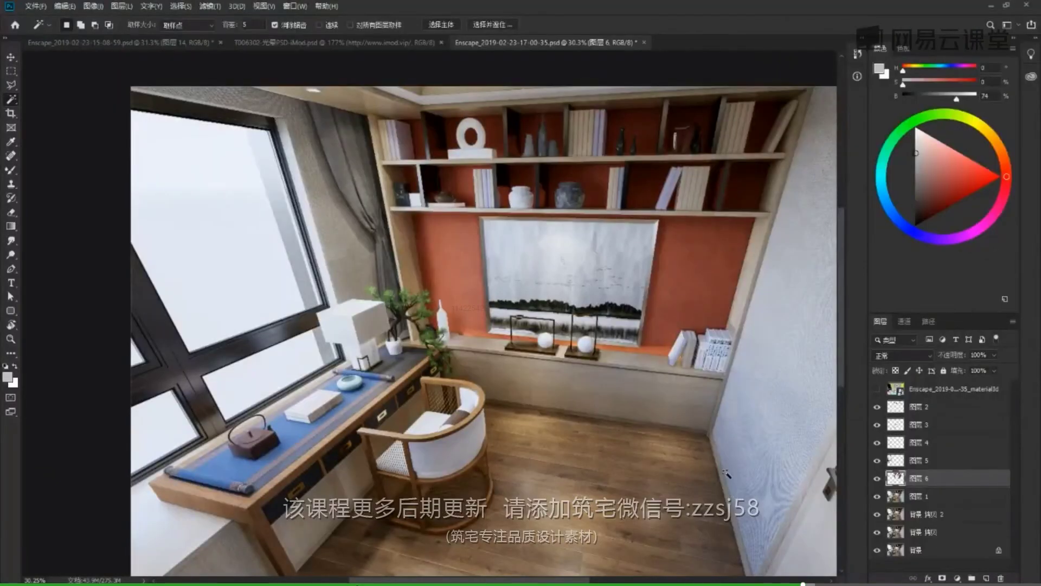
pyautogui.hotkey('ctrl', '-')
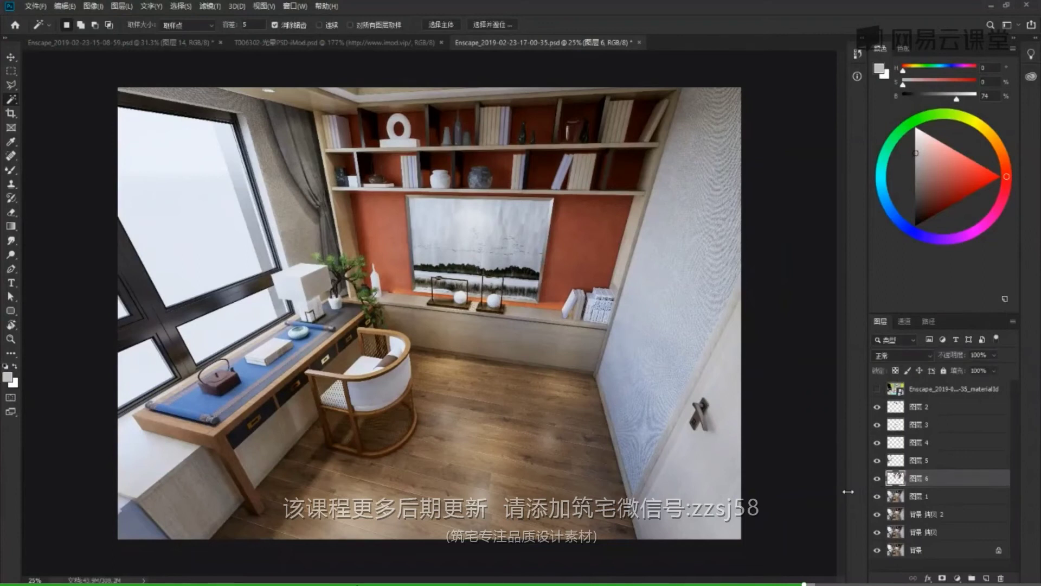
pyautogui.hotkey('ctrl', 's')
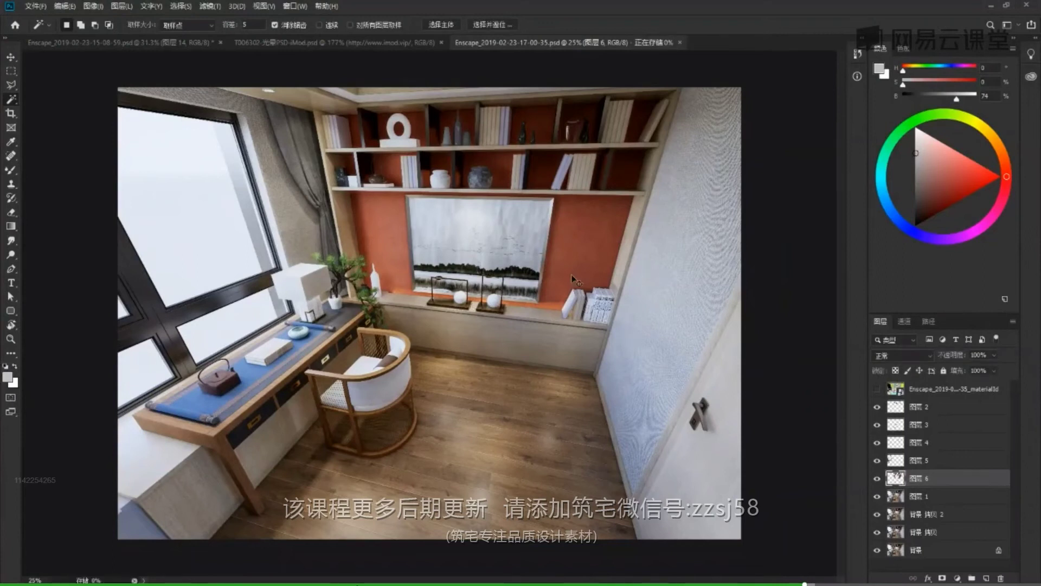
# - Select the window panes by colour on the material-ID layer and copy them to a new layer placed just below it
pyautogui.click(929, 394)
pyautogui.click(194, 212)
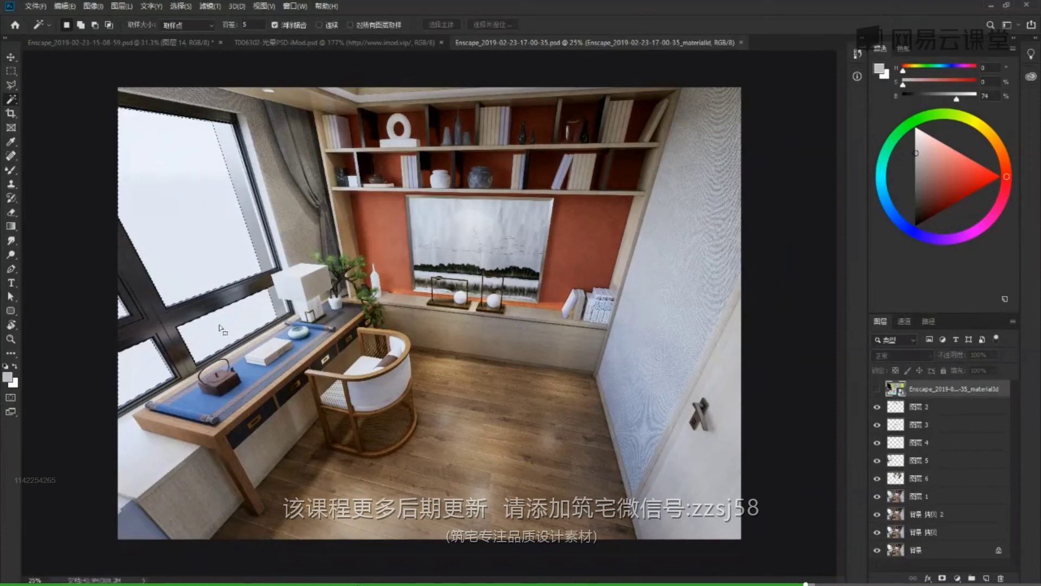
pyautogui.click(878, 389)
pyautogui.click(877, 389)
pyautogui.click(931, 412)
pyautogui.click(909, 392)
pyautogui.hotkey('ctrl', 'j')
pyautogui.moveTo(907, 397); pyautogui.dragTo(909, 419)
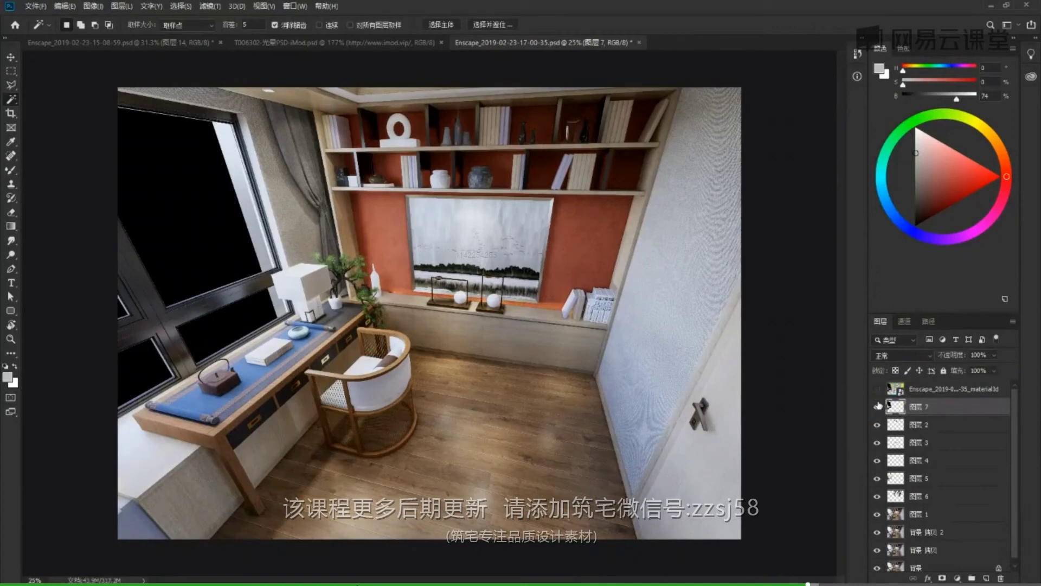
# - Place the city view image T007231-外景-iMod above the window-pane layer, straighten and enlarge it, and position it over the window
pyautogui.press('super+e')
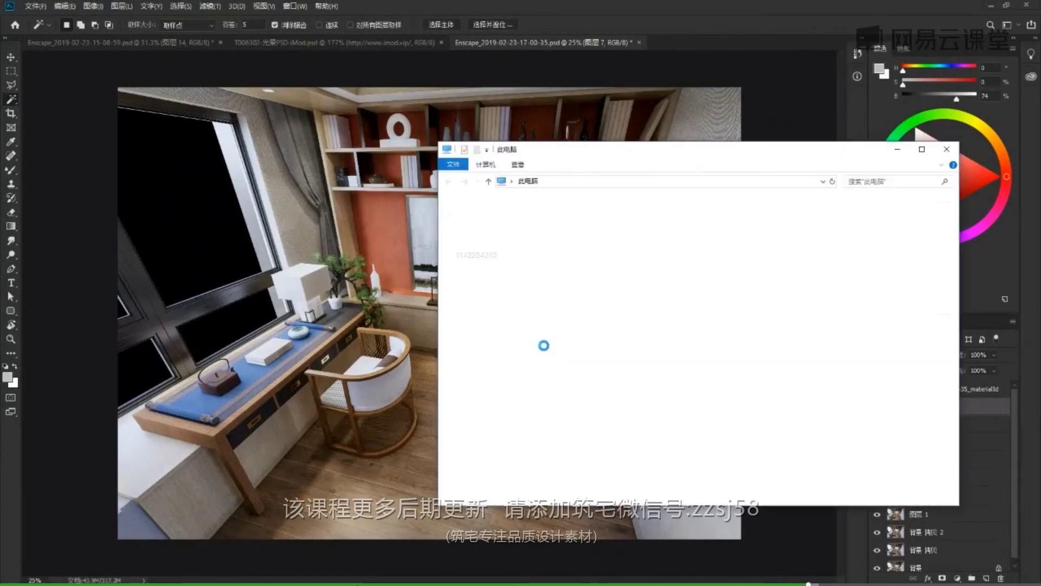
pyautogui.click(953, 144)
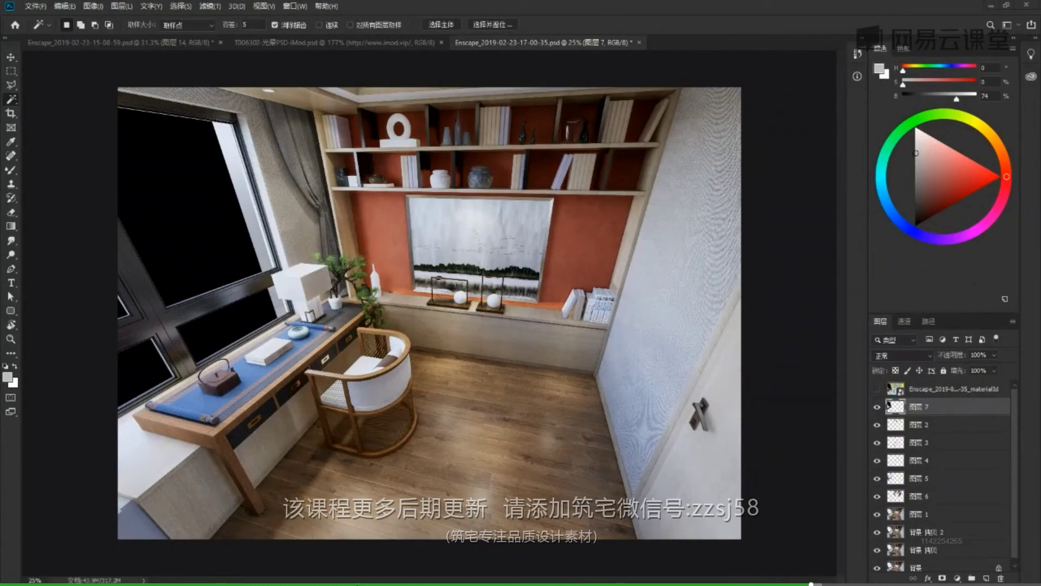
pyautogui.moveTo(163, 272); pyautogui.dragTo(160, 269)
pyautogui.moveTo(370, 203); pyautogui.dragTo(119, 153)
pyautogui.moveTo(444, 109); pyautogui.dragTo(374, 62)
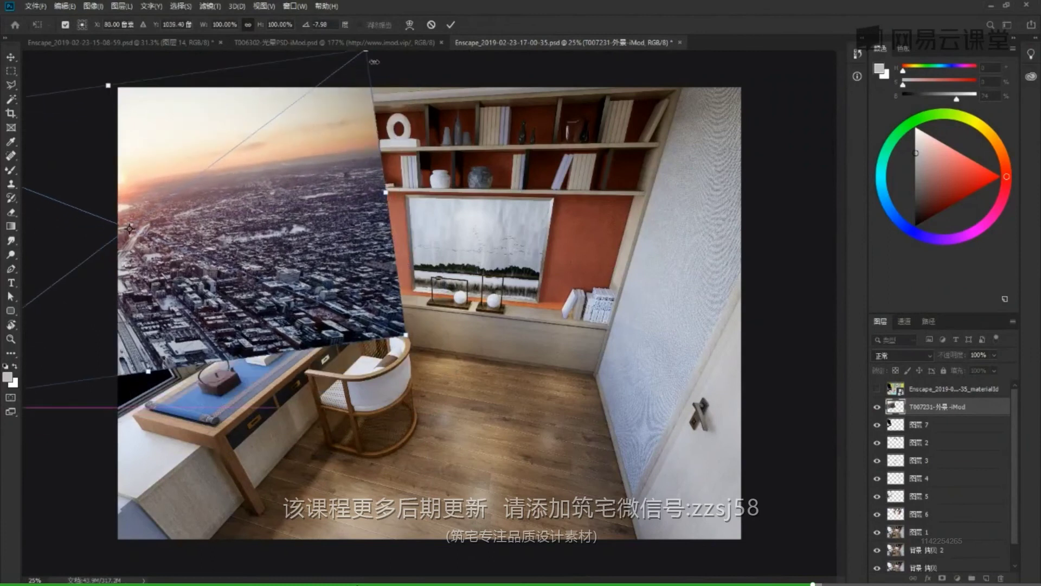
pyautogui.moveTo(360, 123); pyautogui.dragTo(422, 148)
pyautogui.moveTo(364, 219); pyautogui.dragTo(356, 143)
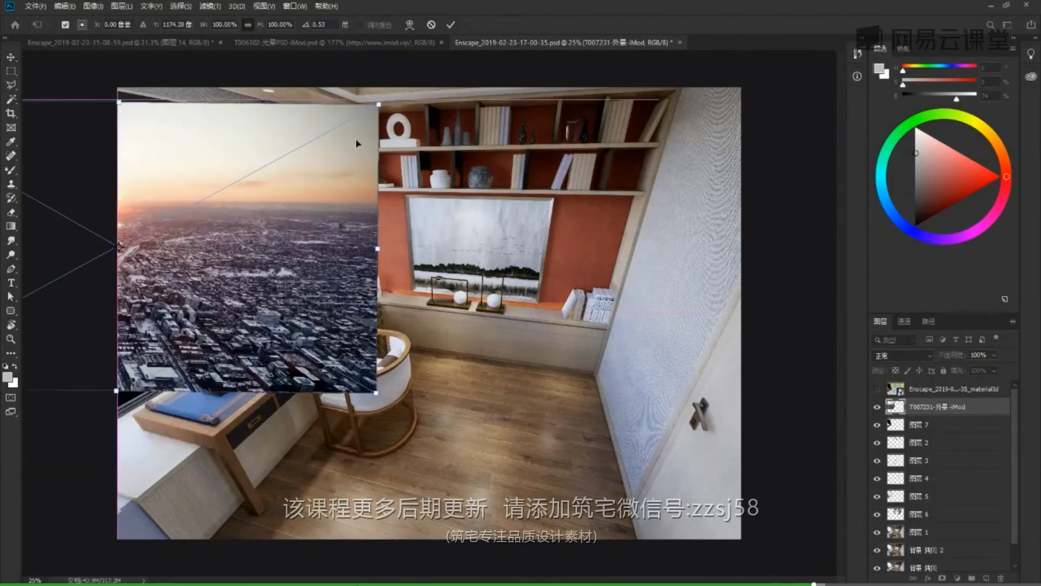
pyautogui.moveTo(378, 104); pyautogui.dragTo(536, 66)
pyautogui.moveTo(398, 202); pyautogui.dragTo(317, 206)
pyautogui.press('Return')
# - Lower the city view layer's opacity to 21% and hide the black window-pane layer to reveal the room behind it
pyautogui.press('w')
pyautogui.moveTo(953, 355); pyautogui.dragTo(881, 354)
pyautogui.press('Return')
pyautogui.click(920, 423)
pyautogui.moveTo(964, 355); pyautogui.dragTo(965, 355)
pyautogui.click(876, 406)
pyautogui.click(877, 424)
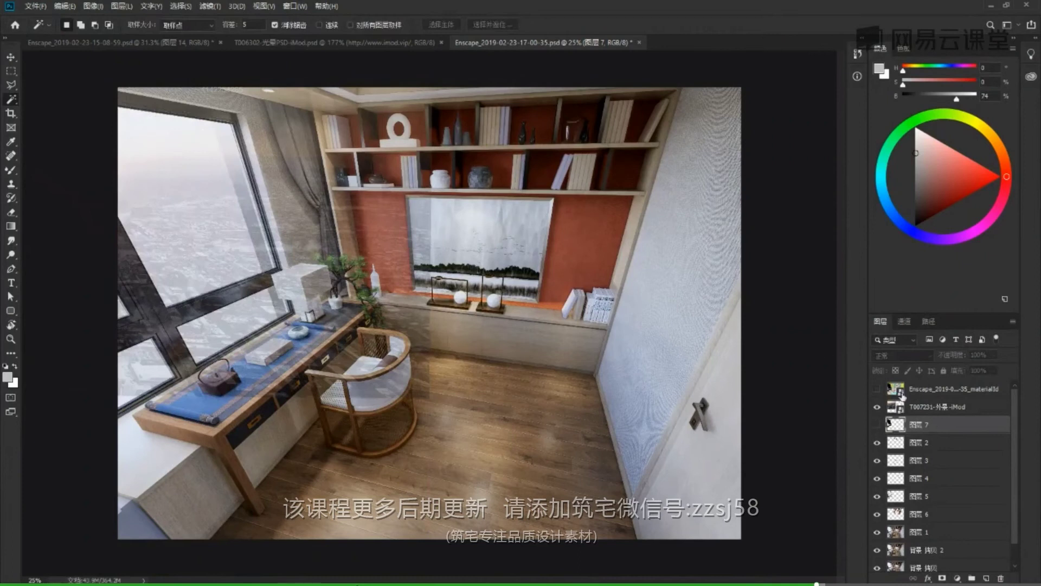
# - Scale the city view image to about 126% and reposition it so its shoreline and skyline sit behind the window
pyautogui.click(901, 402)
pyautogui.press('v')
pyautogui.moveTo(388, 229); pyautogui.dragTo(386, 251)
pyautogui.hotkey('ctrl', 't')
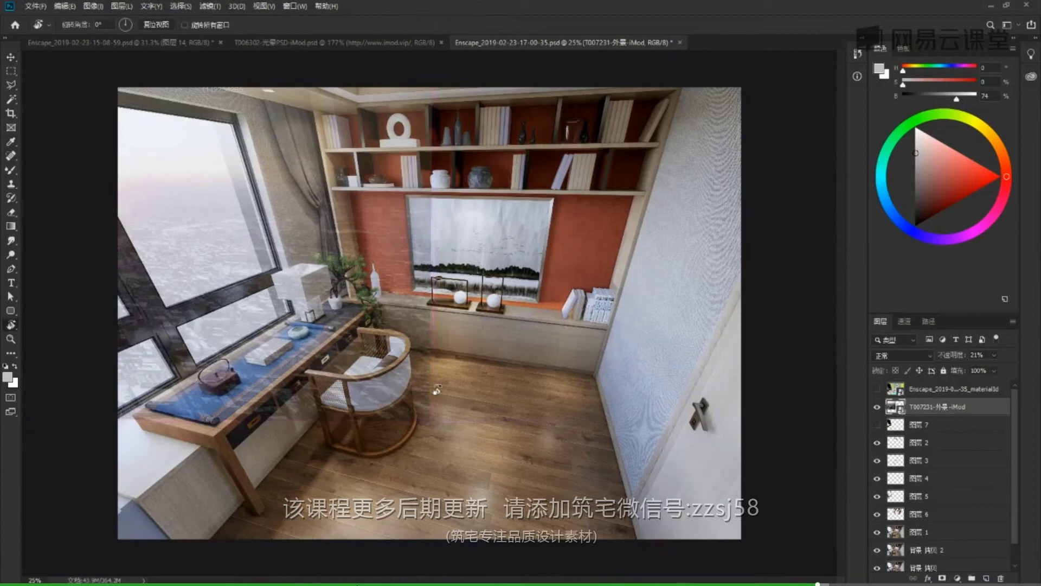
pyautogui.moveTo(444, 423); pyautogui.dragTo(487, 414)
pyautogui.moveTo(344, 217); pyautogui.dragTo(548, 213)
pyautogui.moveTo(654, 396); pyautogui.dragTo(655, 429)
pyautogui.moveTo(517, 211); pyautogui.dragTo(499, 236)
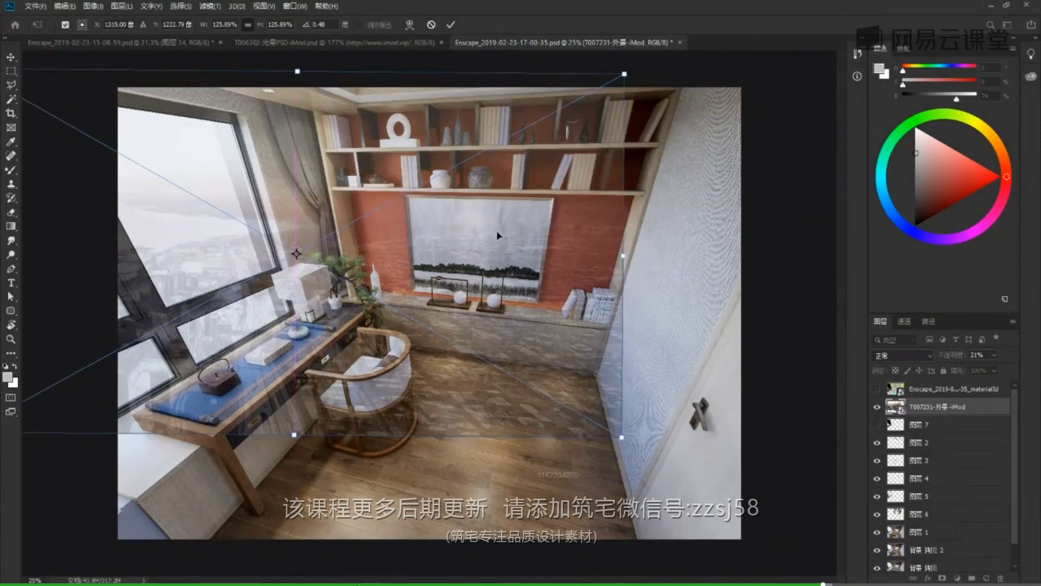
pyautogui.press('Return')
# - Restore the city view layer's opacity to 100% and view the black window-pane layer in isolation
pyautogui.click(878, 407)
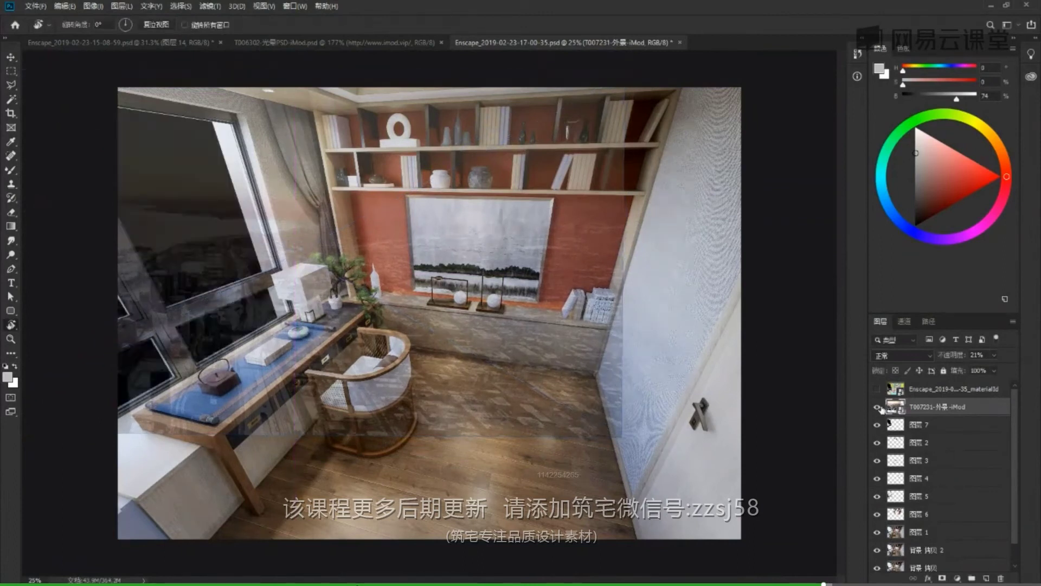
pyautogui.moveTo(946, 355); pyautogui.dragTo(992, 355)
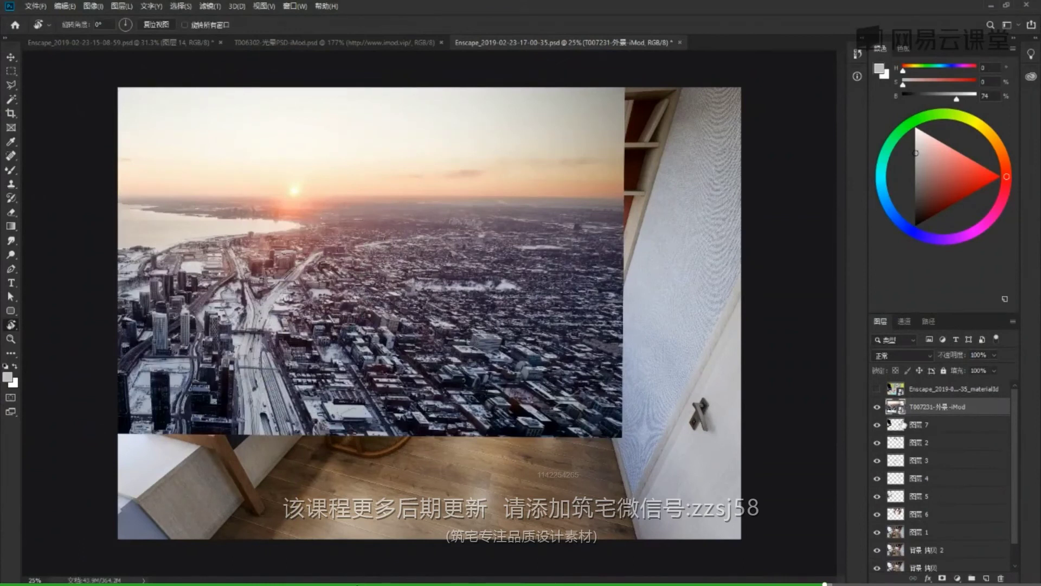
pyautogui.click(881, 428)
pyautogui.keyDown('alt'); pyautogui.click(881, 429); pyautogui.keyUp('alt')
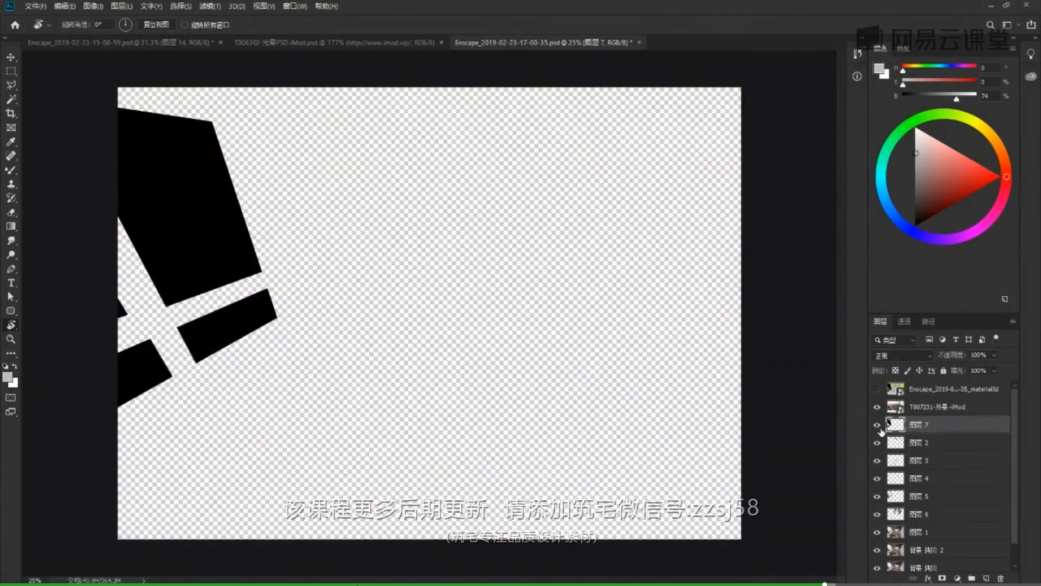
pyautogui.keyDown('alt'); pyautogui.click(881, 429); pyautogui.keyUp('alt')
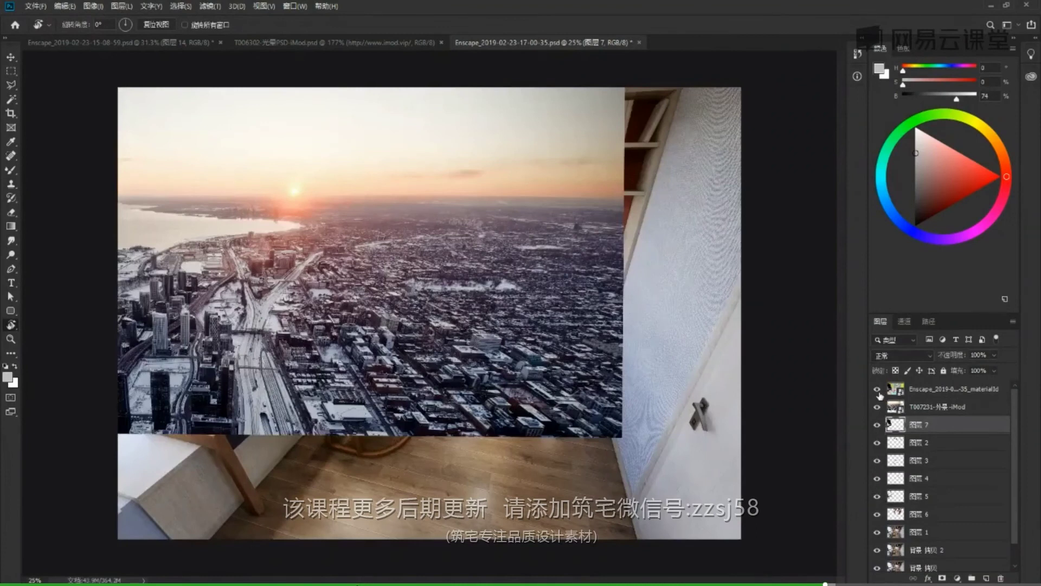
# - Check the material-ID layer's window colour and clip the city view image to the window-pane layer
pyautogui.click(877, 389)
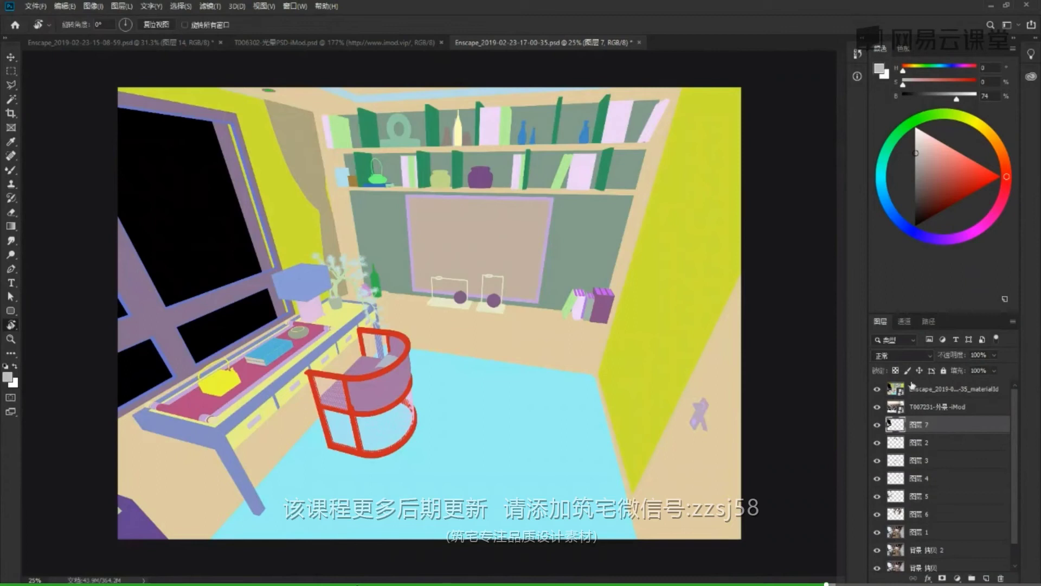
pyautogui.click(878, 391)
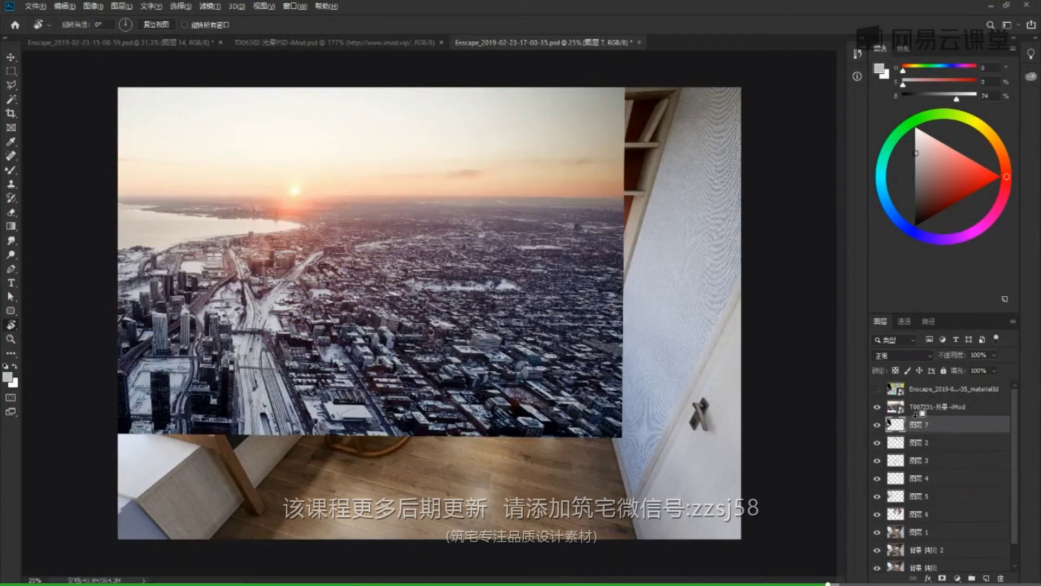
pyautogui.keyDown('alt'); pyautogui.click(889, 421); pyautogui.keyUp('alt')
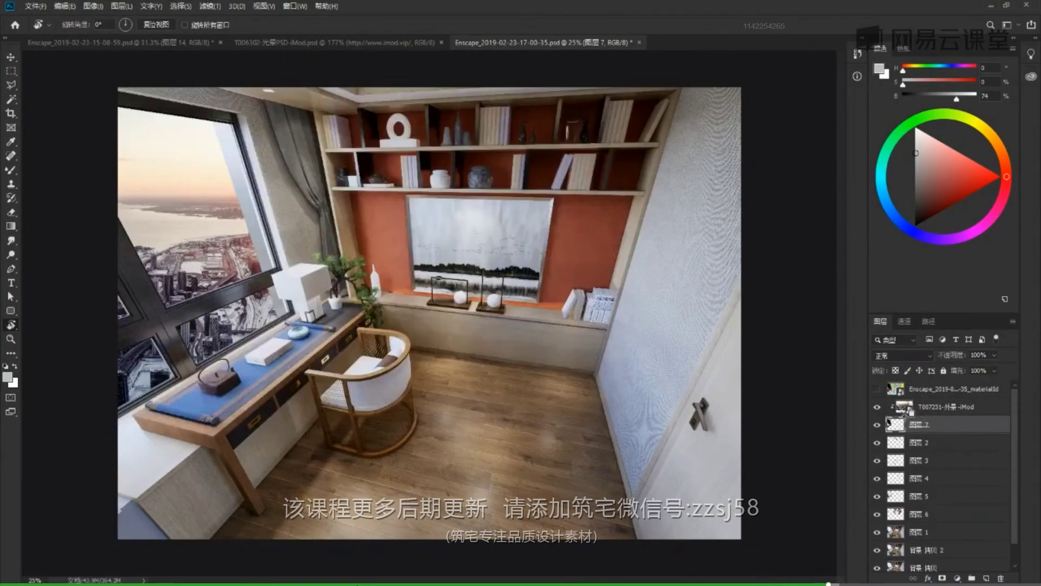
# - Shift the clipped city view sideways and upward within the window panes to frame the shoreline and buildings
pyautogui.press('v')
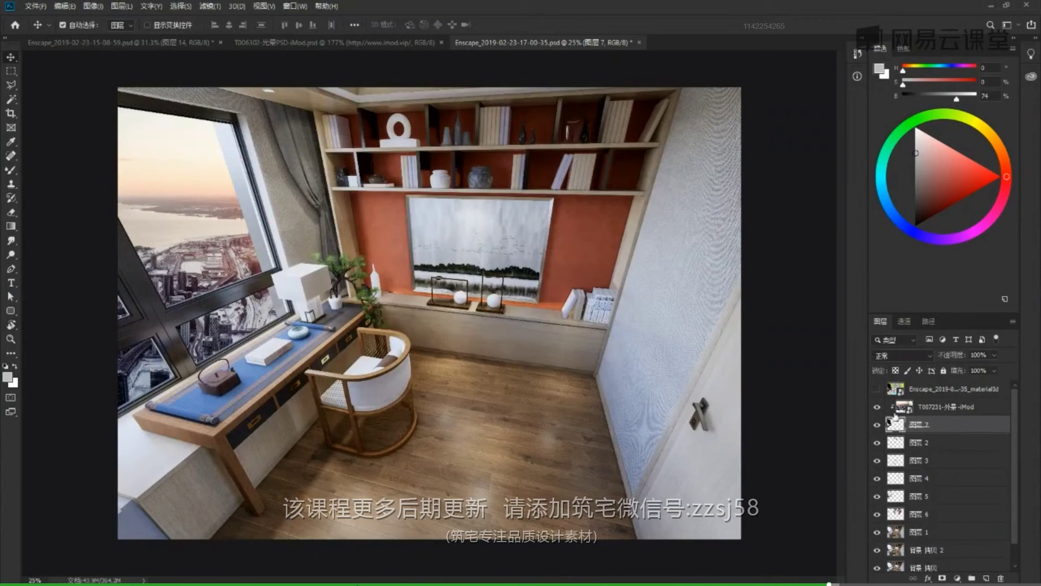
pyautogui.click(919, 411)
pyautogui.moveTo(226, 229); pyautogui.dragTo(265, 228)
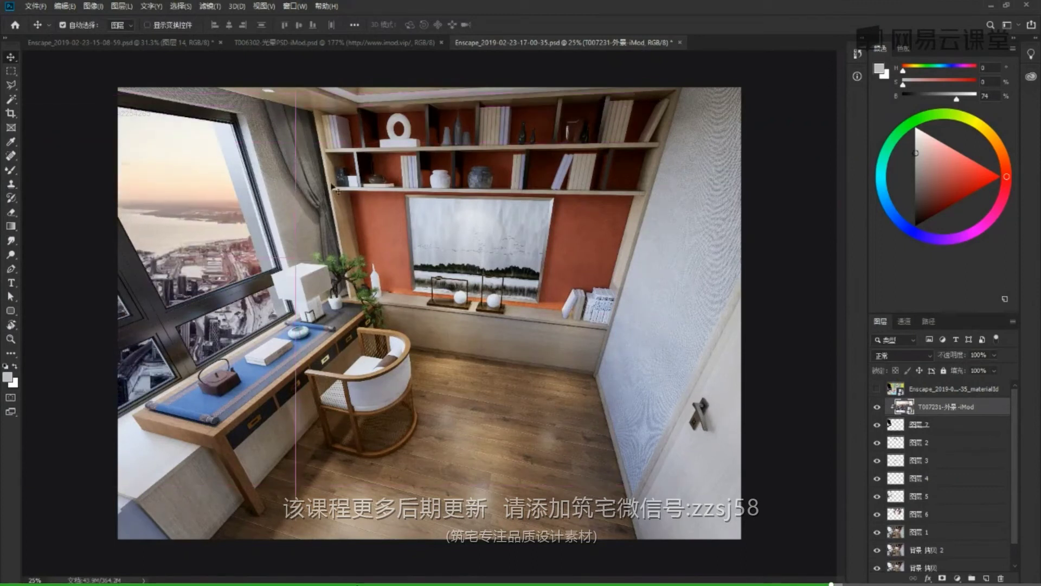
pyautogui.moveTo(200, 235); pyautogui.dragTo(164, 238)
pyautogui.moveTo(212, 273); pyautogui.dragTo(212, 251)
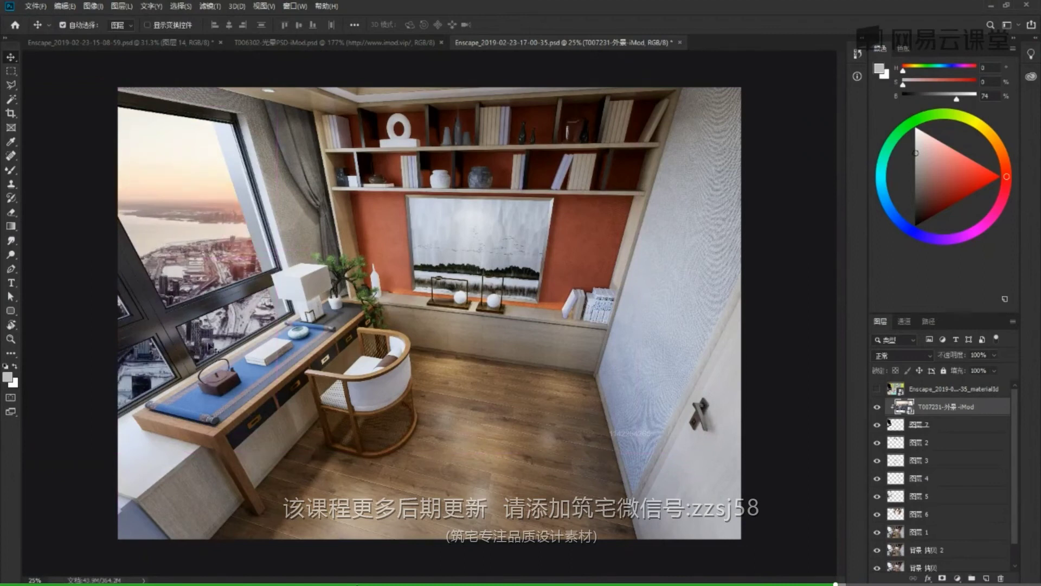
# - Move the city view slightly lower behind the window and merge it with the window-pane layer
pyautogui.click(933, 425)
pyautogui.click(942, 410)
pyautogui.keyDown('shift'); pyautogui.click(942, 426); pyautogui.keyUp('shift')
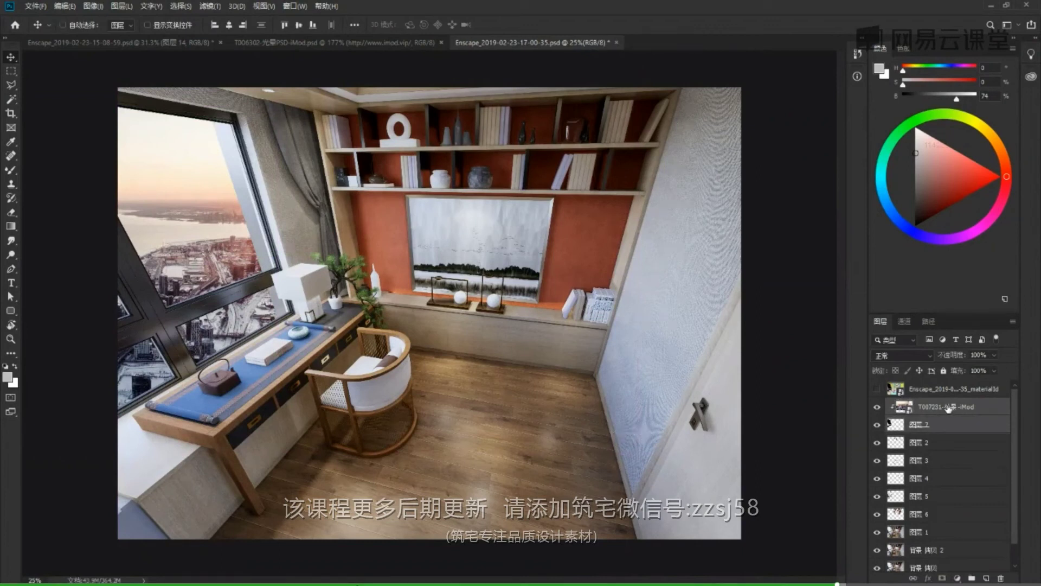
pyautogui.press('ctrl')
pyautogui.keyDown('ctrl'); pyautogui.click(887, 429); pyautogui.keyUp('ctrl')
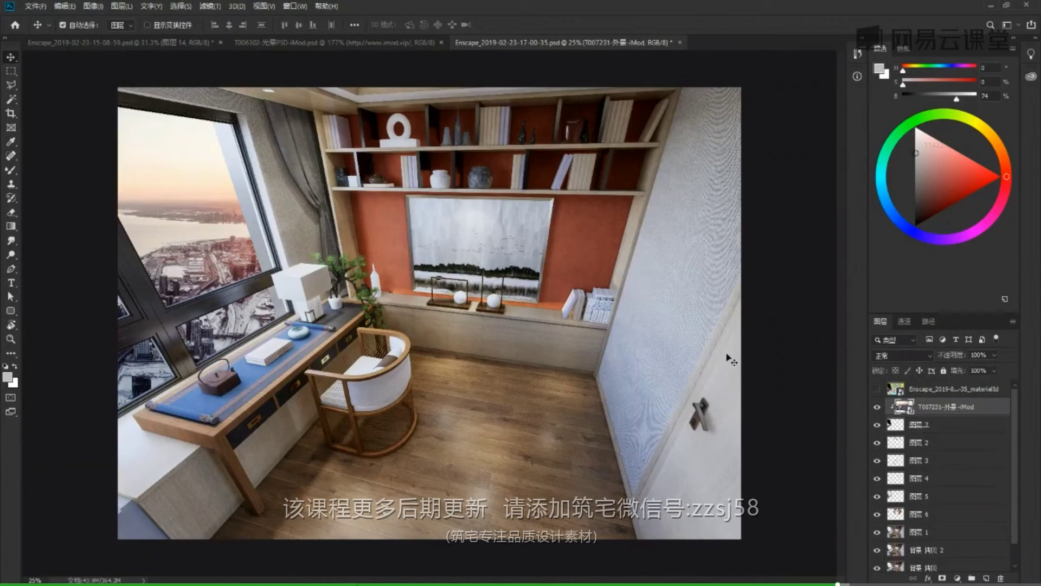
pyautogui.moveTo(208, 241)
pyautogui.mouseDown()
pyautogui.moveTo(216, 257)
pyautogui.moveTo(203, 259)
pyautogui.mouseUp()
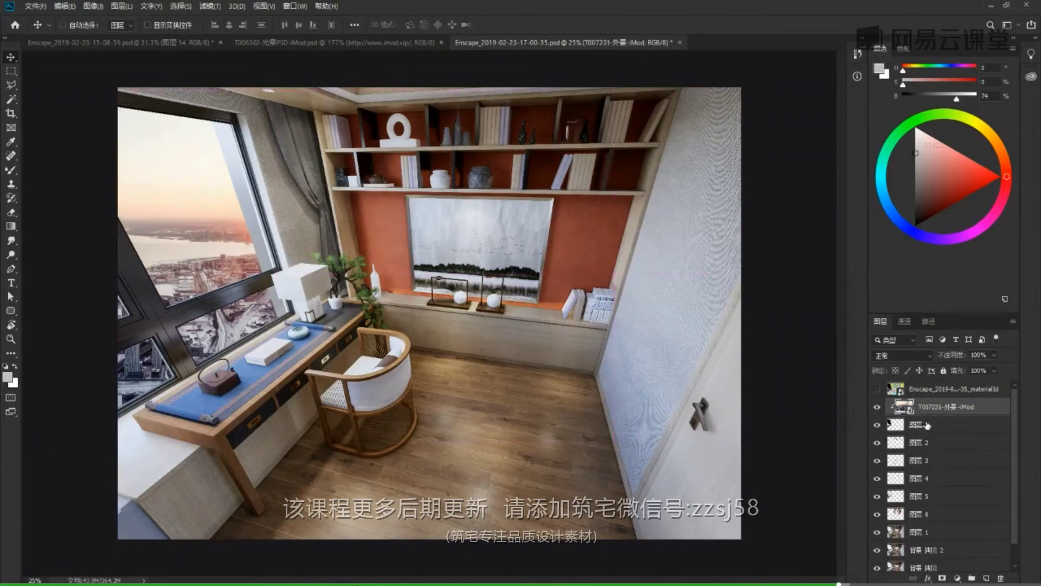
pyautogui.hotkey('ctrl', 'e')
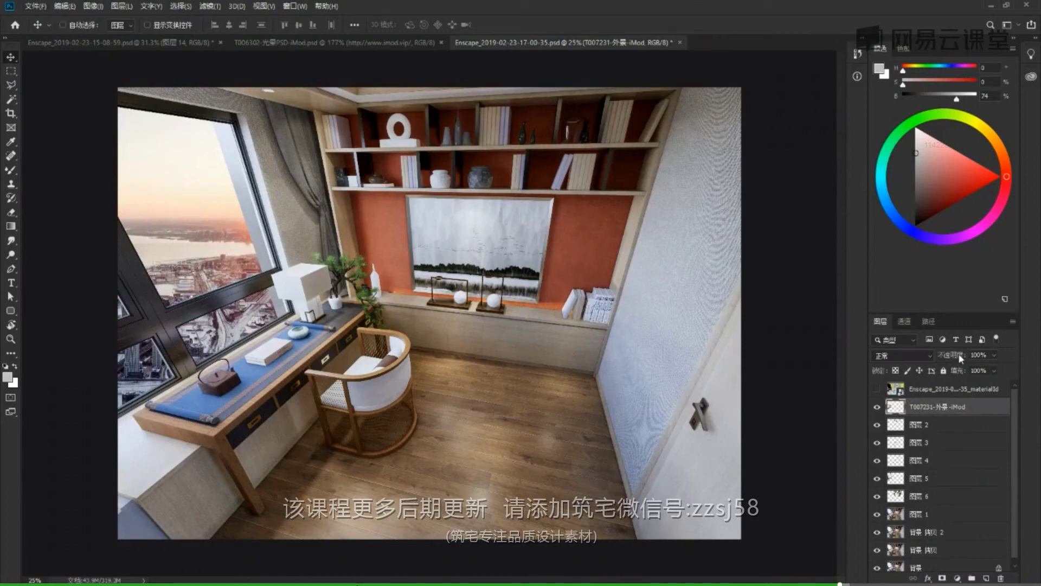
# - Try a Camera Raw correction on the city view layer with exposure at +2.20 and slightly reduced vibrance
pyautogui.hotkey('ctrl', 'shift', 'a')
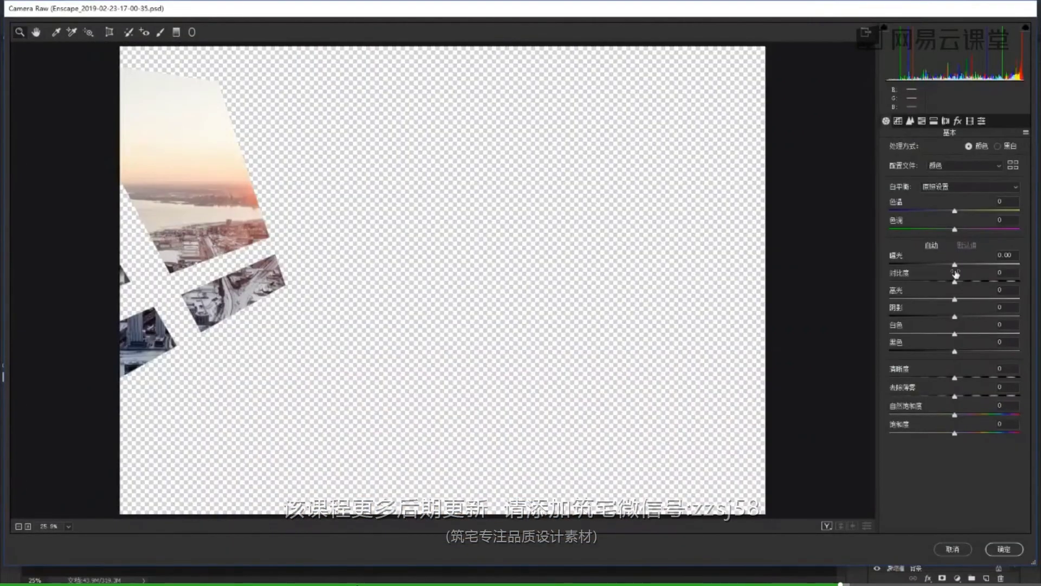
pyautogui.moveTo(954, 266)
pyautogui.mouseDown()
pyautogui.moveTo(987, 276)
pyautogui.moveTo(970, 265)
pyautogui.mouseUp()
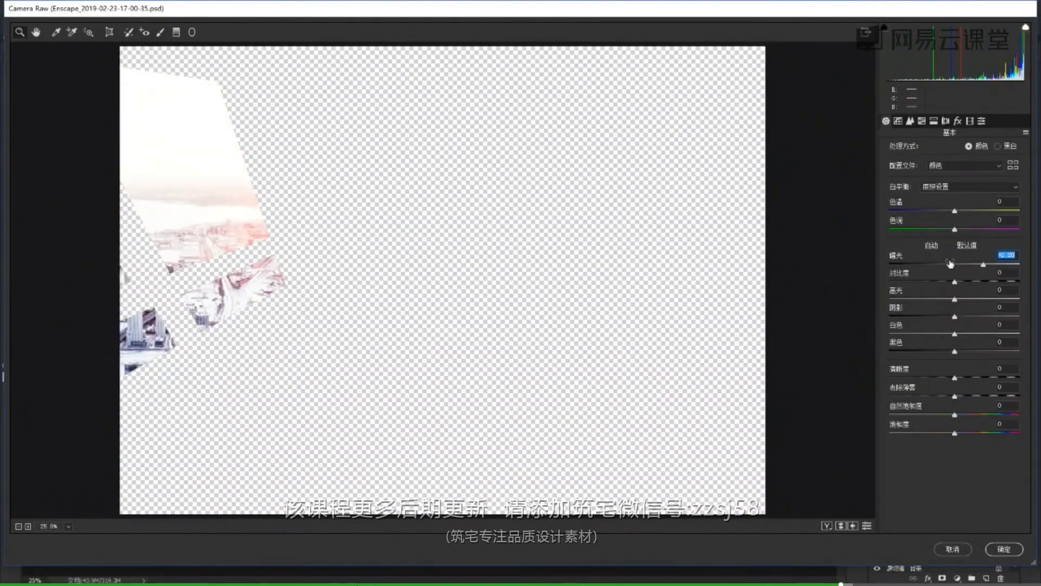
pyautogui.moveTo(955, 416)
pyautogui.mouseDown()
pyautogui.moveTo(919, 416)
pyautogui.moveTo(945, 418)
pyautogui.mouseUp()
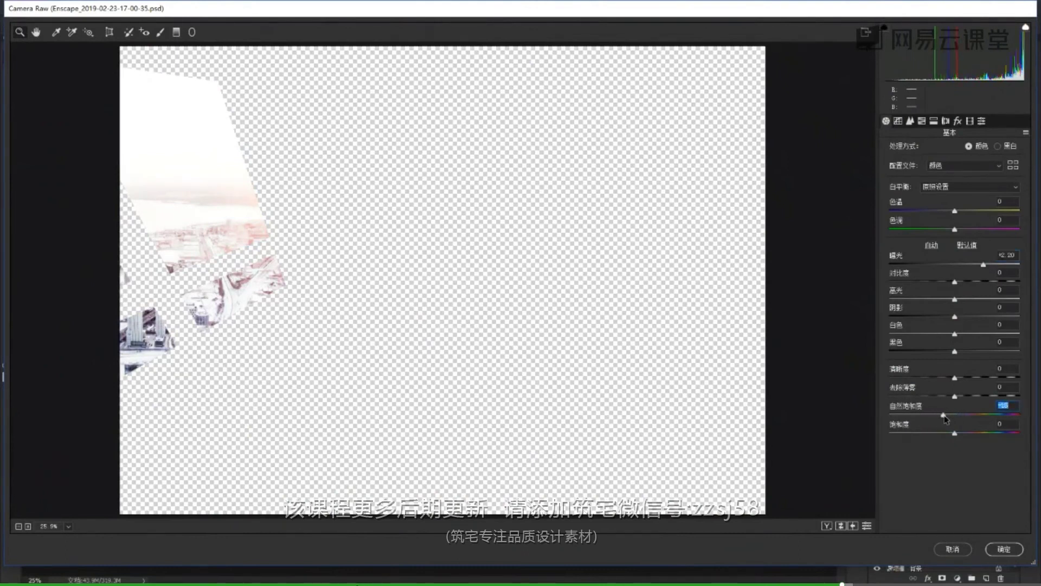
pyautogui.click(1004, 549)
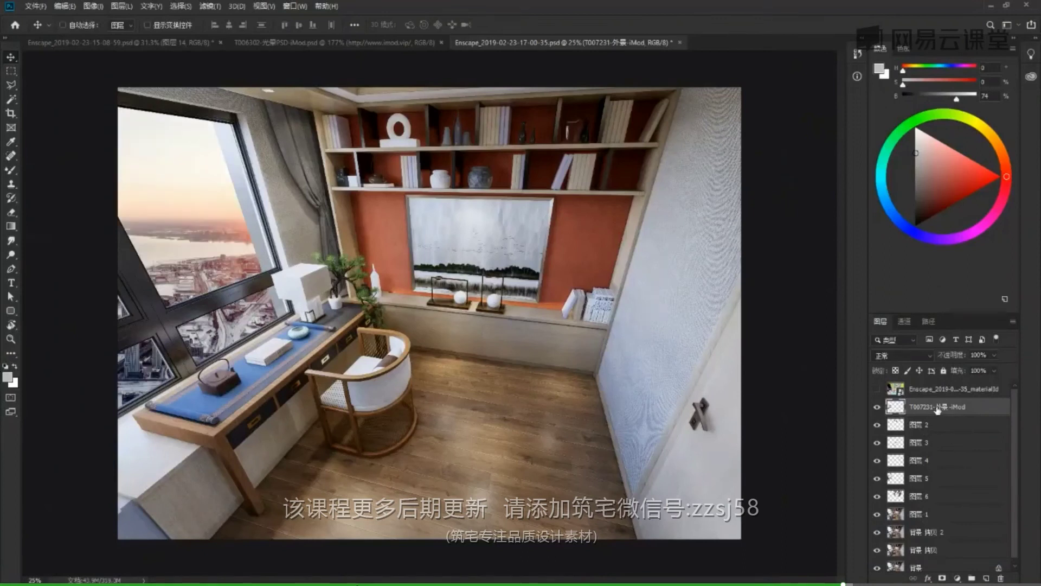
# - Duplicate the city view layer, then lower the copy's vibrance to -70 and raise its exposure with Camera Raw
pyautogui.hotkey('ctrl', 'j')
pyautogui.hotkey('ctrl', 'shift', 'a')
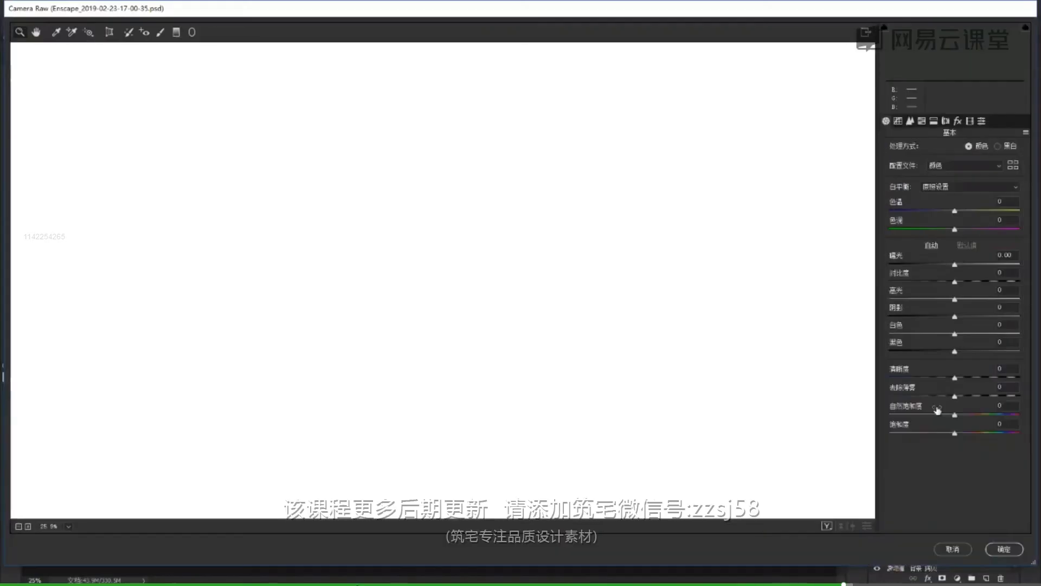
pyautogui.moveTo(955, 416); pyautogui.dragTo(909, 415)
pyautogui.moveTo(955, 266)
pyautogui.mouseDown()
pyautogui.moveTo(946, 266)
pyautogui.moveTo(974, 267)
pyautogui.mouseUp()
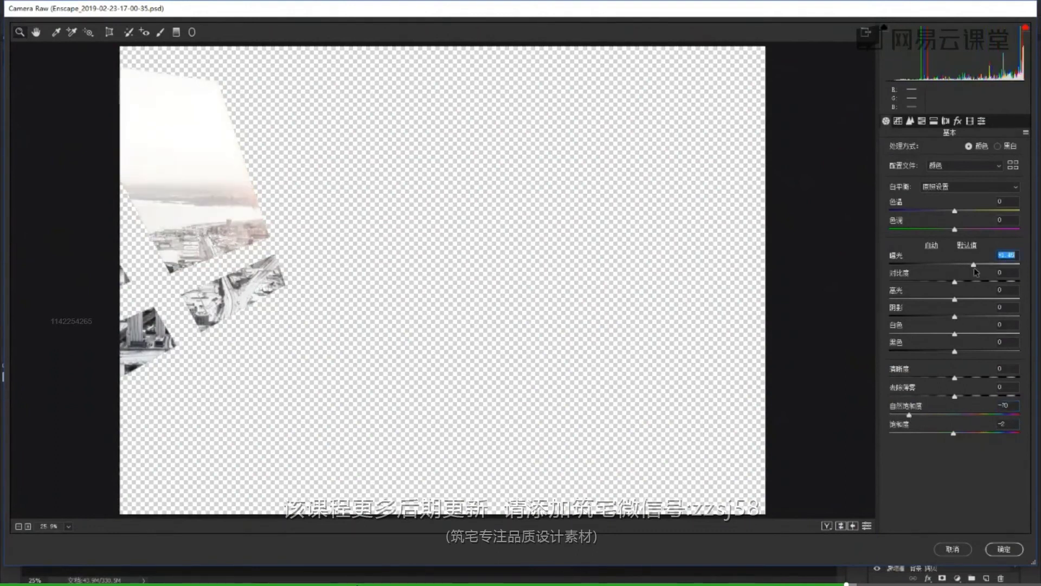
pyautogui.click(998, 549)
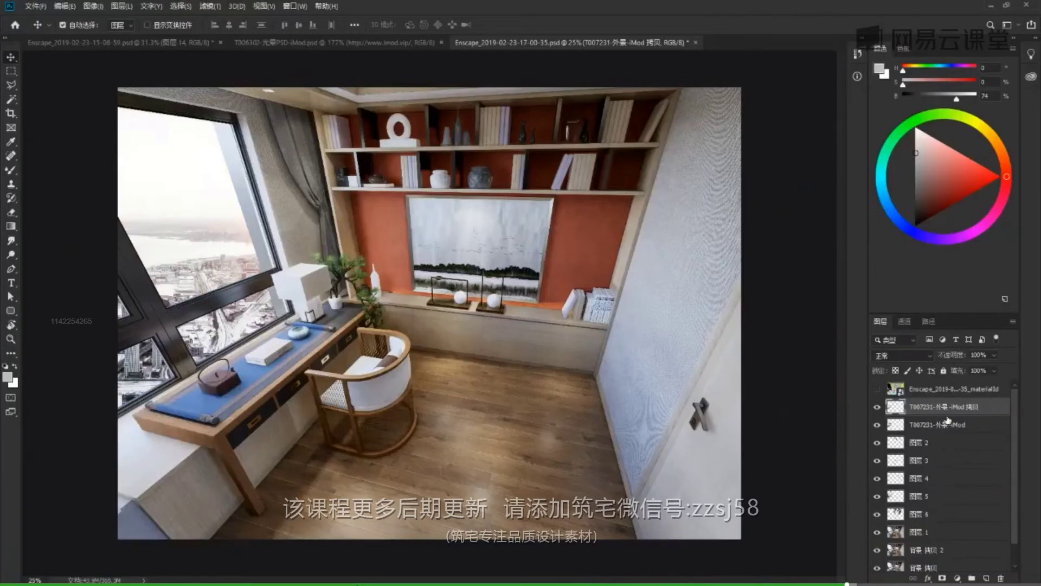
# - Duplicate the desaturated city view with Screen blending and stack two more copies of it to brighten the window
pyautogui.hotkey('ctrl', 'j')
pyautogui.click(902, 356)
pyautogui.click(887, 381)
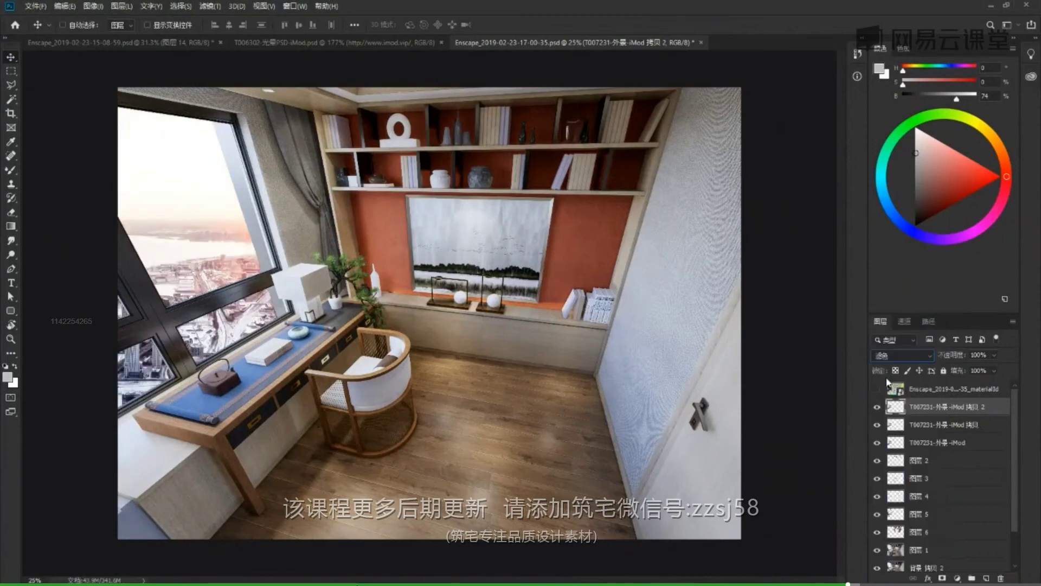
pyautogui.hotkey('ctrl', 'j')
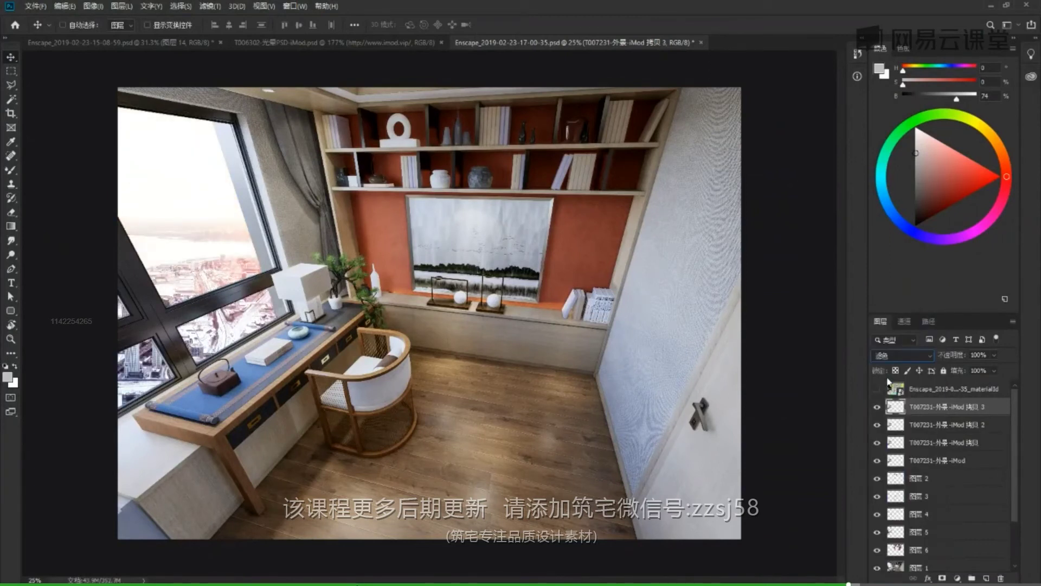
pyautogui.hotkey('ctrl', 'j')
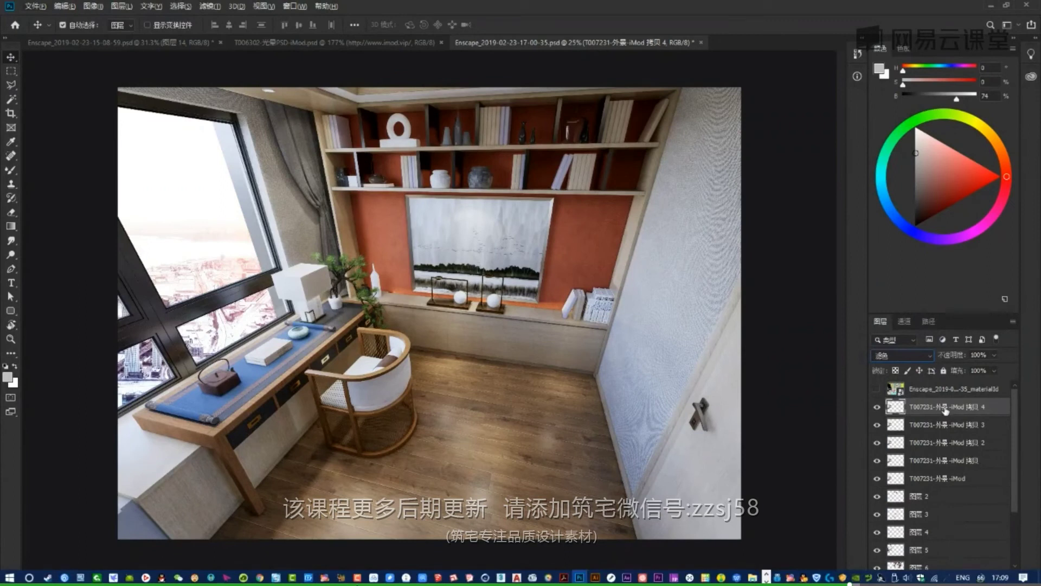
# - Delete all the duplicated city view layers, keeping only the original one
pyautogui.press('Delete')
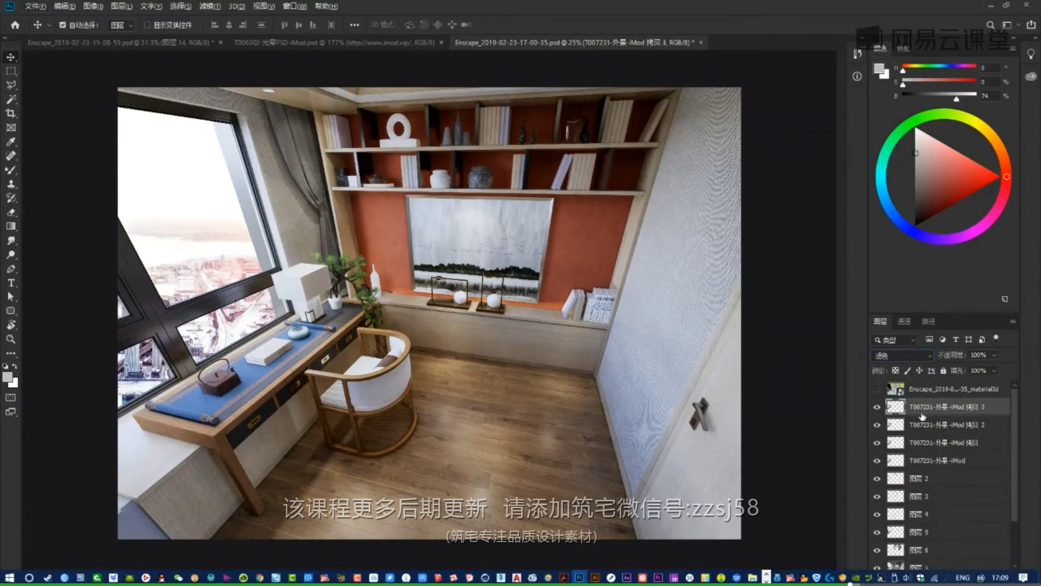
pyautogui.press('Delete')
pyautogui.press('Delete')
pyautogui.press('Delete')
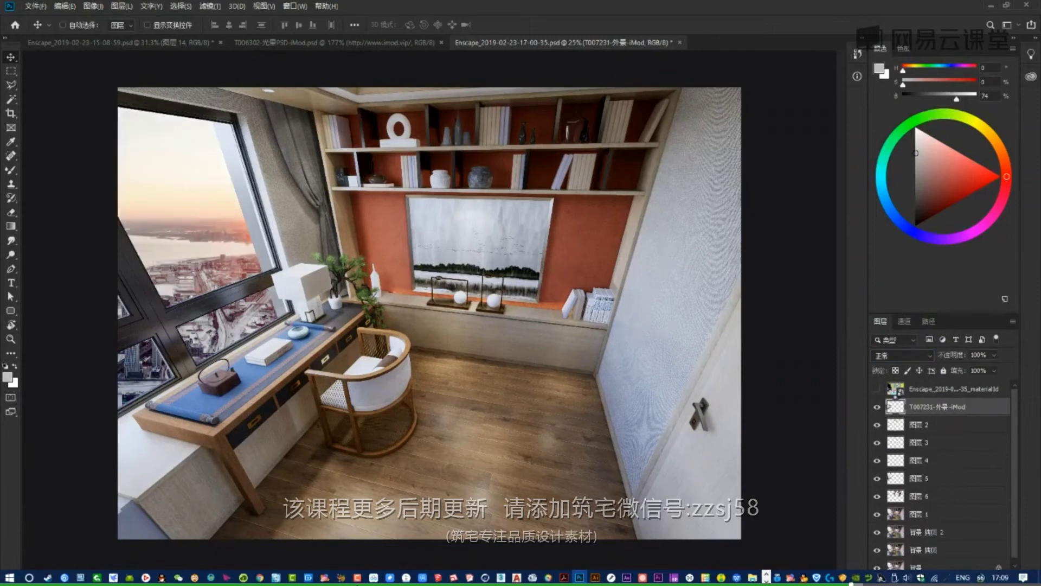
# - Brighten the original city view layer's exposure to about +1.55 and strongly reduce its vibrance with Camera Raw
pyautogui.hotkey('ctrl', 'shift', 'a')
pyautogui.moveTo(955, 265); pyautogui.dragTo(973, 267)
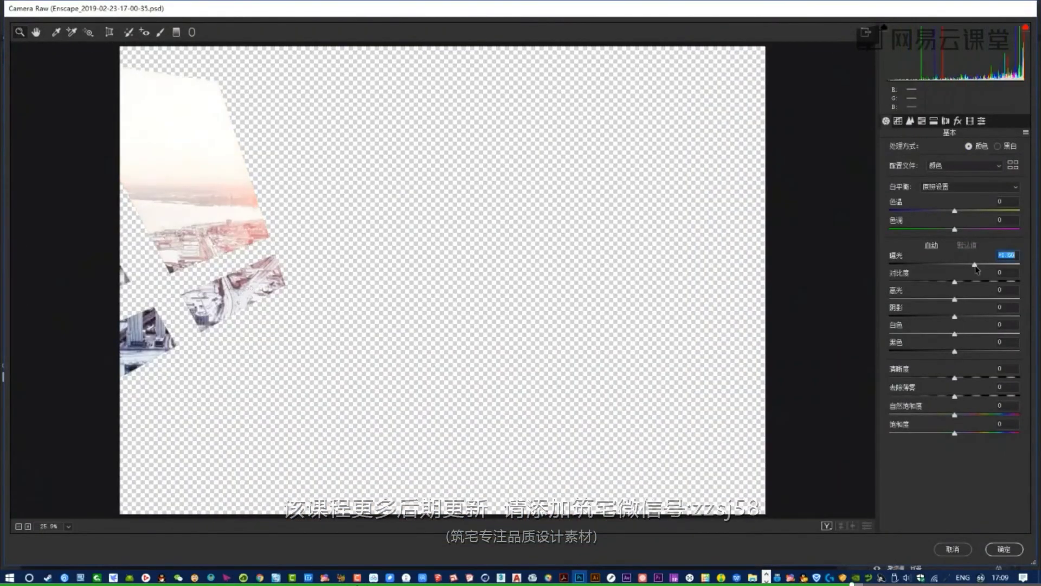
pyautogui.moveTo(954, 415); pyautogui.dragTo(917, 419)
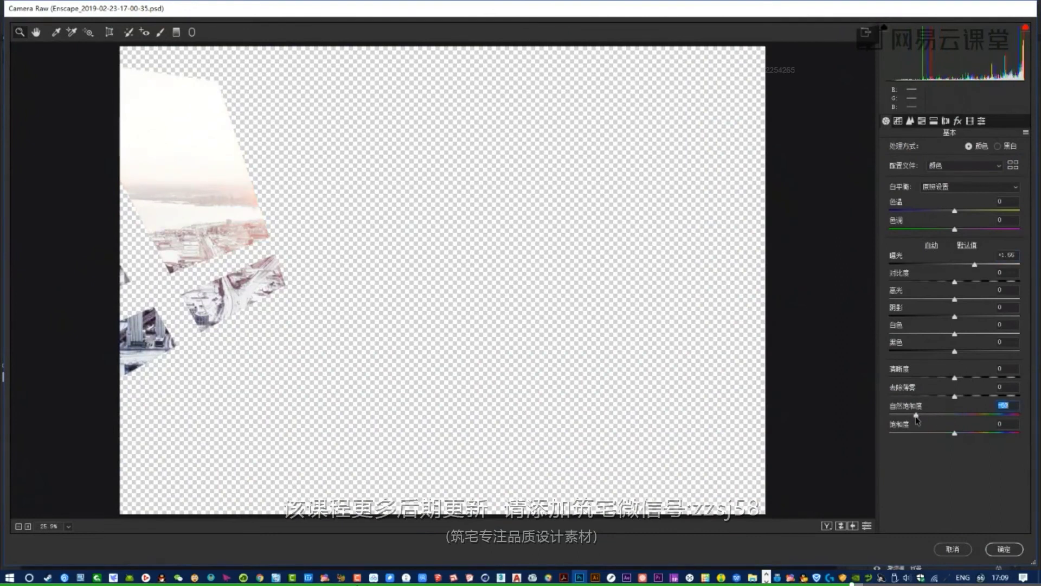
pyautogui.click(1003, 549)
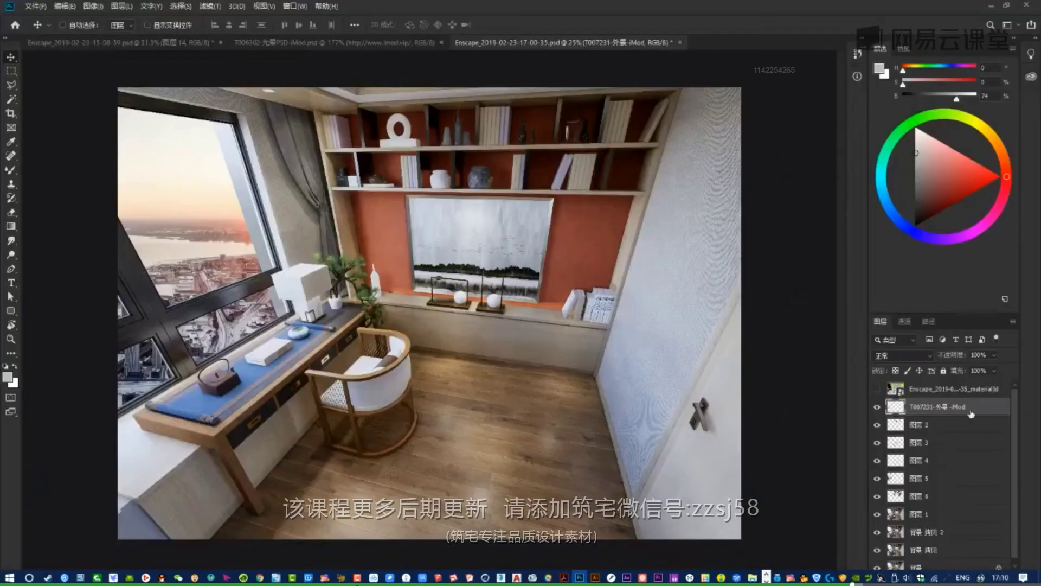
# - Duplicate the corrected city view layer and set the copy to Screen blending at 67% opacity
pyautogui.hotkey('ctrl', 'j')
pyautogui.click(902, 356)
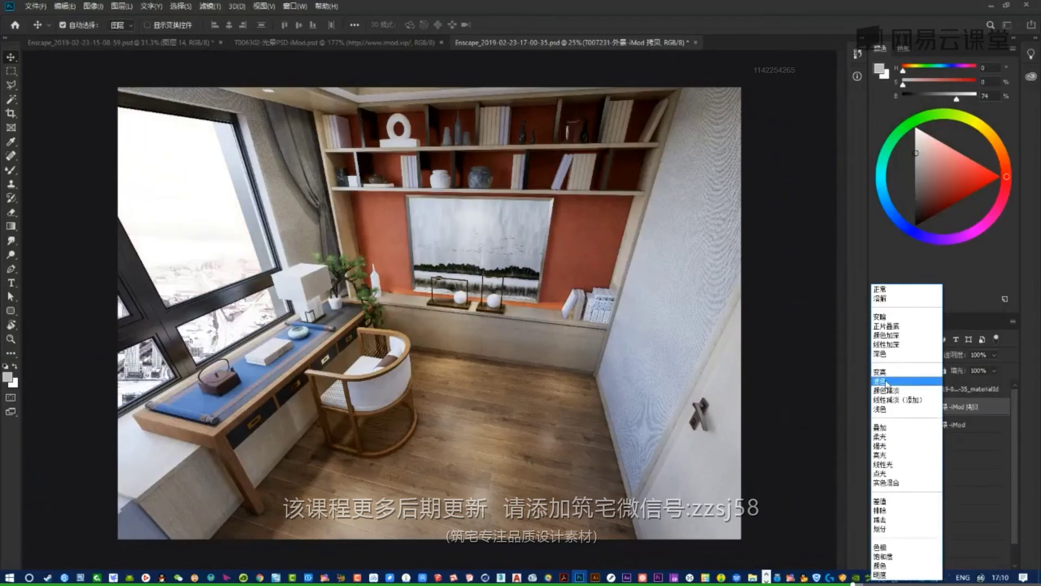
pyautogui.click(890, 367)
pyautogui.moveTo(958, 356); pyautogui.dragTo(941, 358)
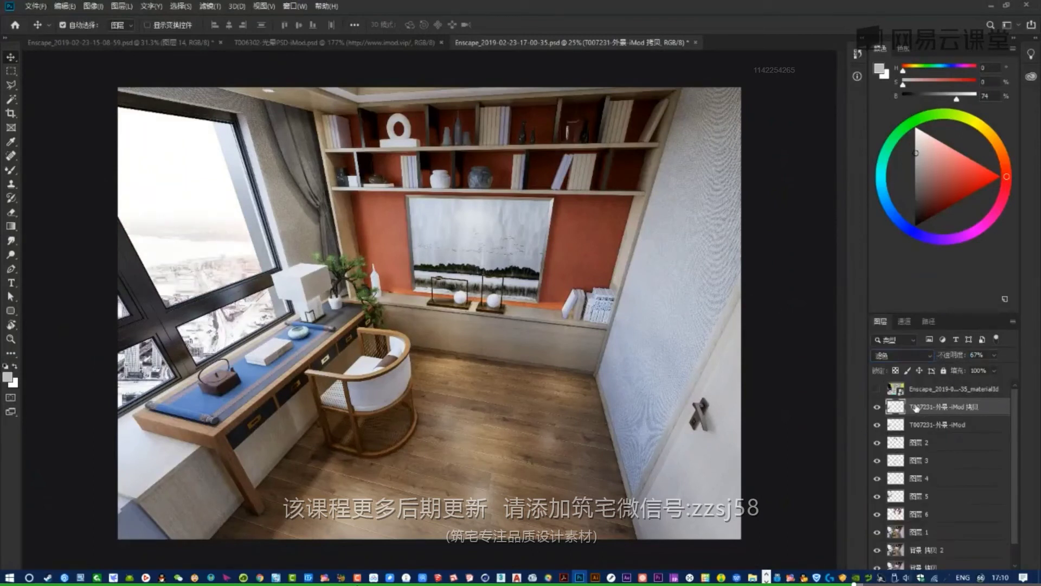
# - Duplicate the Screen-blended city view layer and apply Lens Blur to the new copy with the current settings
pyautogui.hotkey('ctrl', 'j')
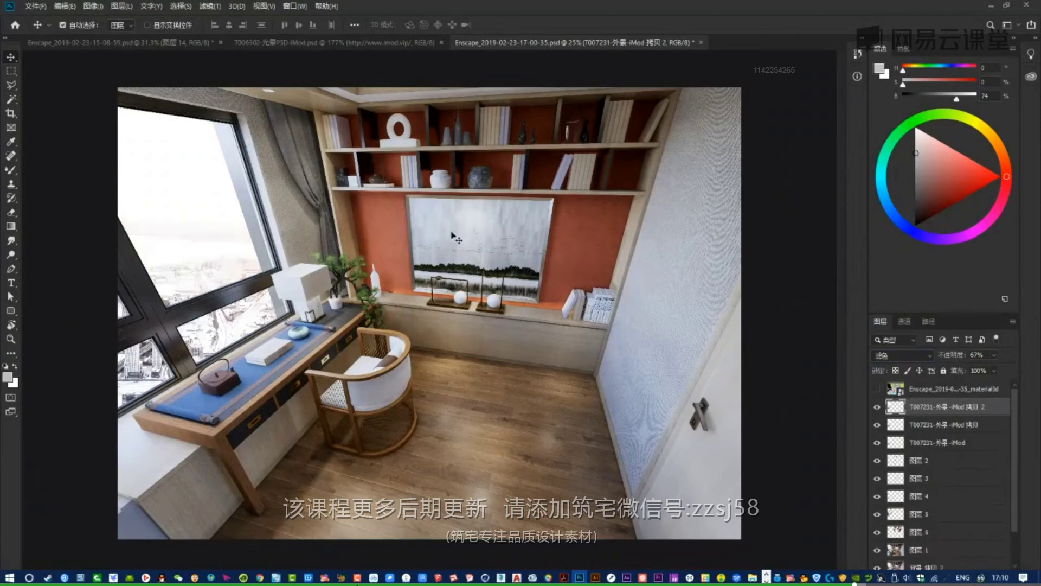
pyautogui.click(212, 7)
pyautogui.moveTo(235, 152)
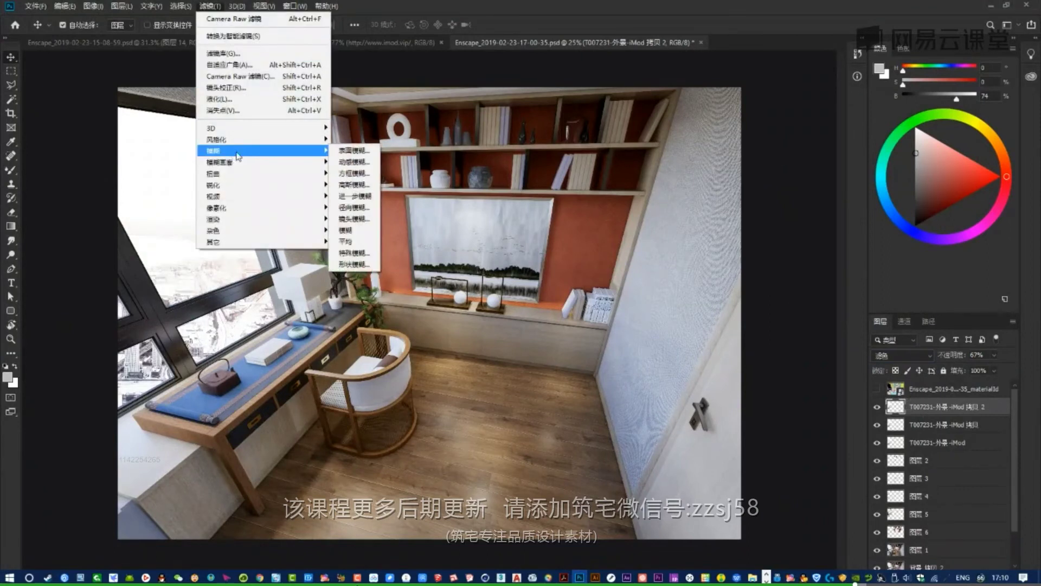
pyautogui.click(354, 219)
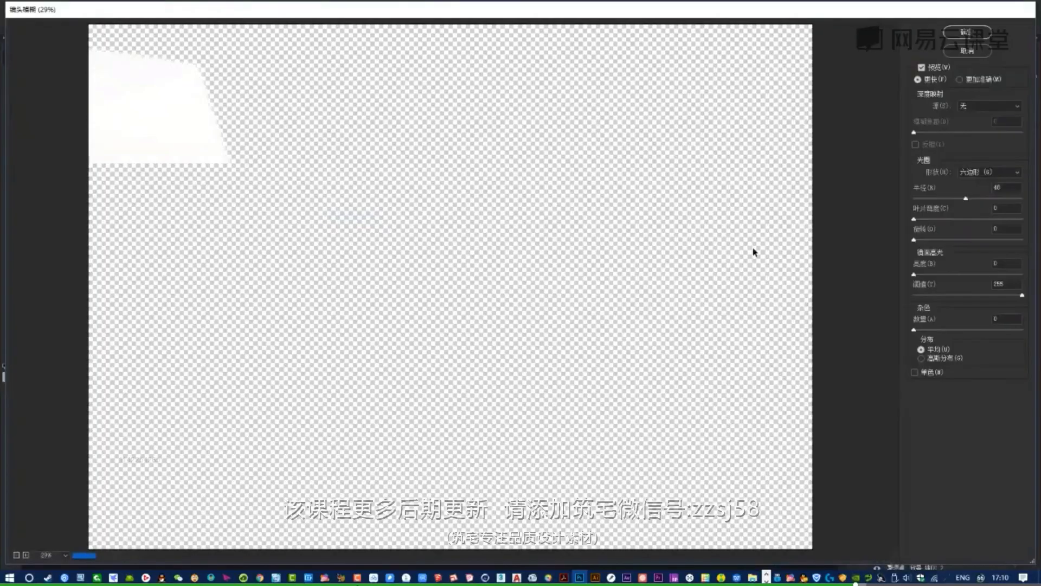
pyautogui.click(959, 32)
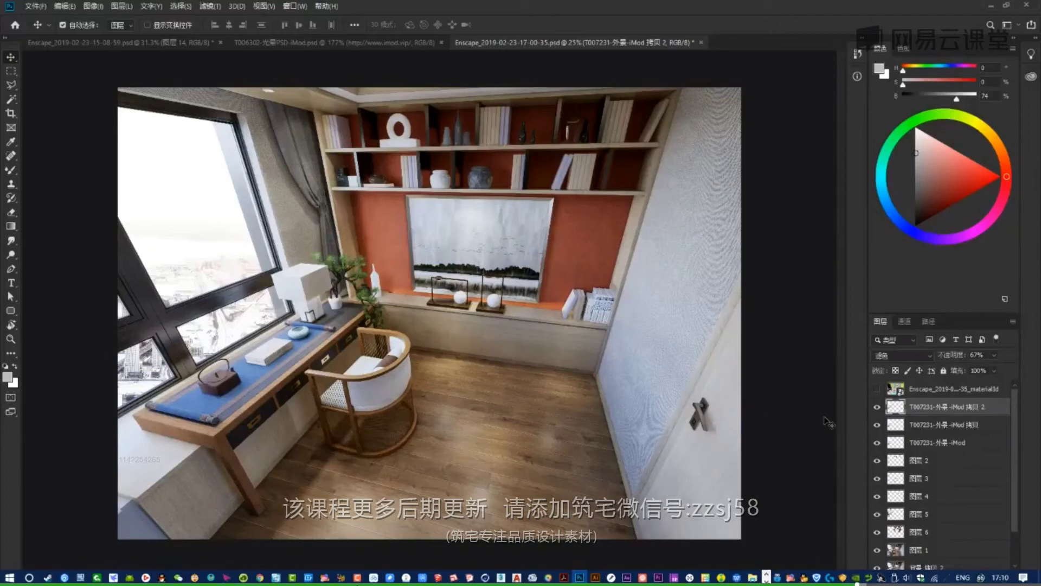
# - Try several opacity values on the blurred city view copy
pyautogui.moveTo(945, 357); pyautogui.dragTo(988, 388)
pyautogui.write('67')
pyautogui.press('Return')
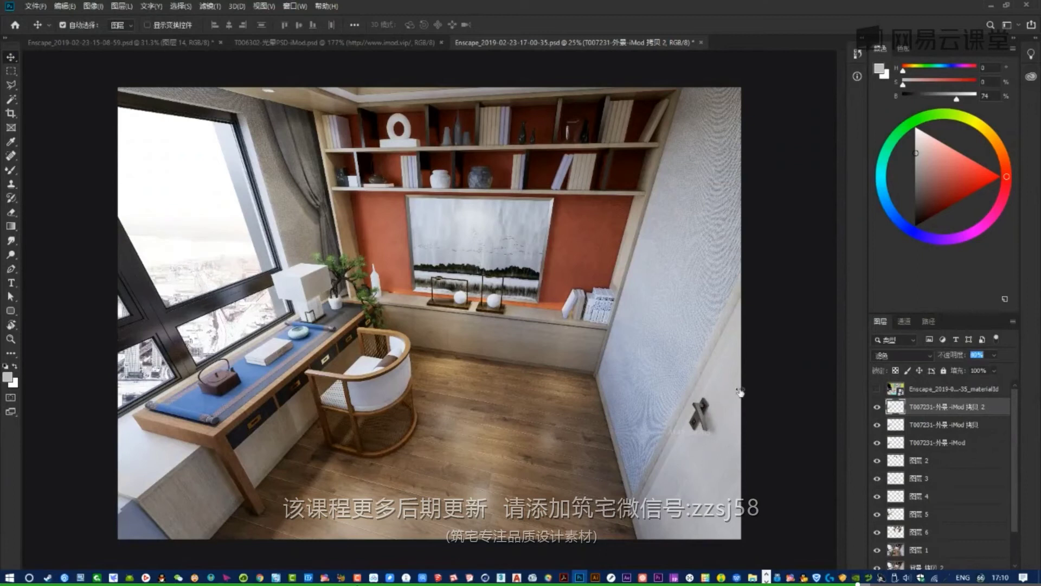
pyautogui.write('37')
pyautogui.press('Return')
pyautogui.write('25')
pyautogui.press('Return')
# - Examine the brightened city view through the window panes up close and in the context of the whole room
pyautogui.click(284, 301)
pyautogui.keyDown('alt'); pyautogui.scroll(1, 283, 301); pyautogui.keyUp('alt')
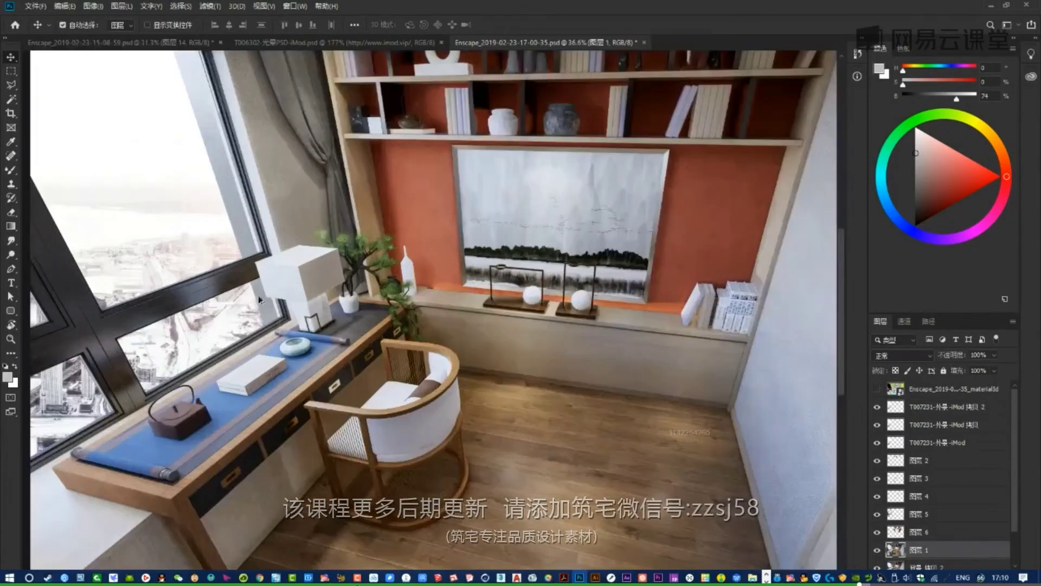
pyautogui.keyDown('alt'); pyautogui.scroll(3, 258, 295); pyautogui.keyUp('alt')
pyautogui.moveTo(283, 295); pyautogui.dragTo(567, 262)
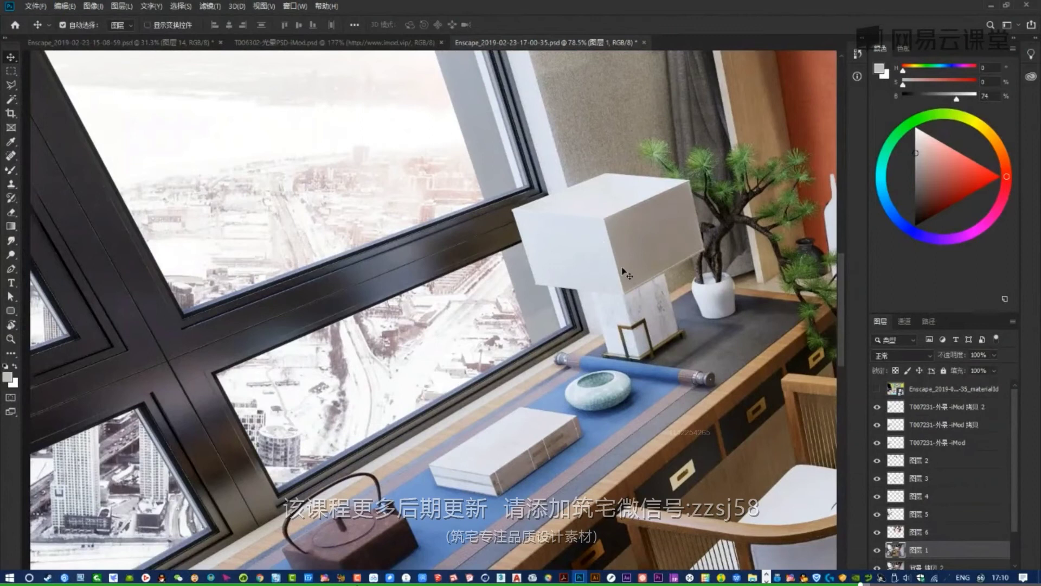
pyautogui.keyDown('alt'); pyautogui.scroll(-5, 624, 274); pyautogui.keyUp('alt')
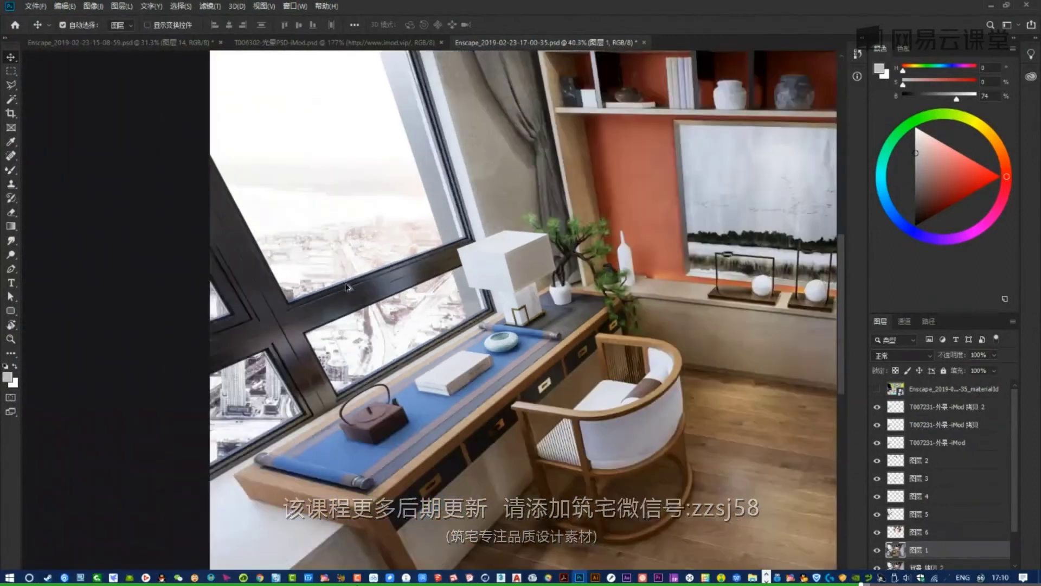
pyautogui.keyDown('alt'); pyautogui.scroll(1, 349, 271); pyautogui.keyUp('alt')
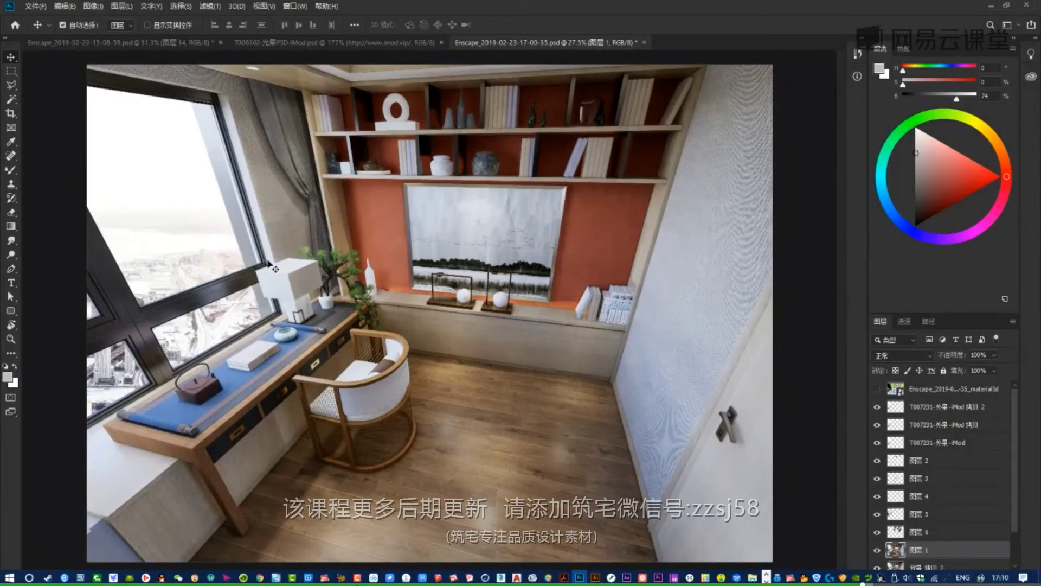
pyautogui.keyDown('alt'); pyautogui.scroll(2, 265, 299); pyautogui.keyUp('alt')
pyautogui.keyDown('alt'); pyautogui.scroll(-3, 322, 293); pyautogui.keyUp('alt')
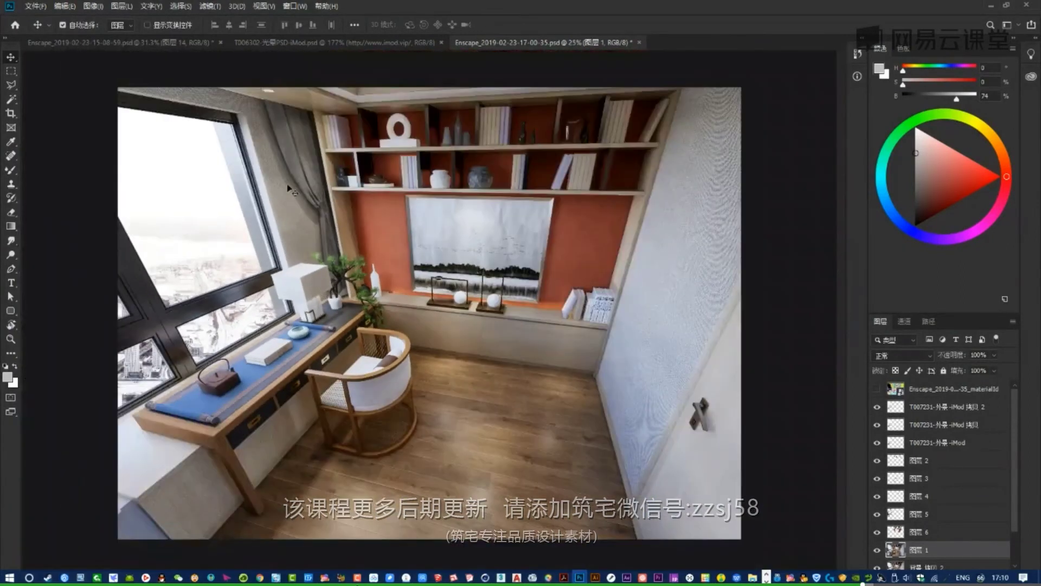
# - Compare the window with the blurred city view copy hidden and shown, set that layer's opacity to 50% and save
pyautogui.click(945, 407)
pyautogui.moveTo(947, 357); pyautogui.dragTo(956, 357)
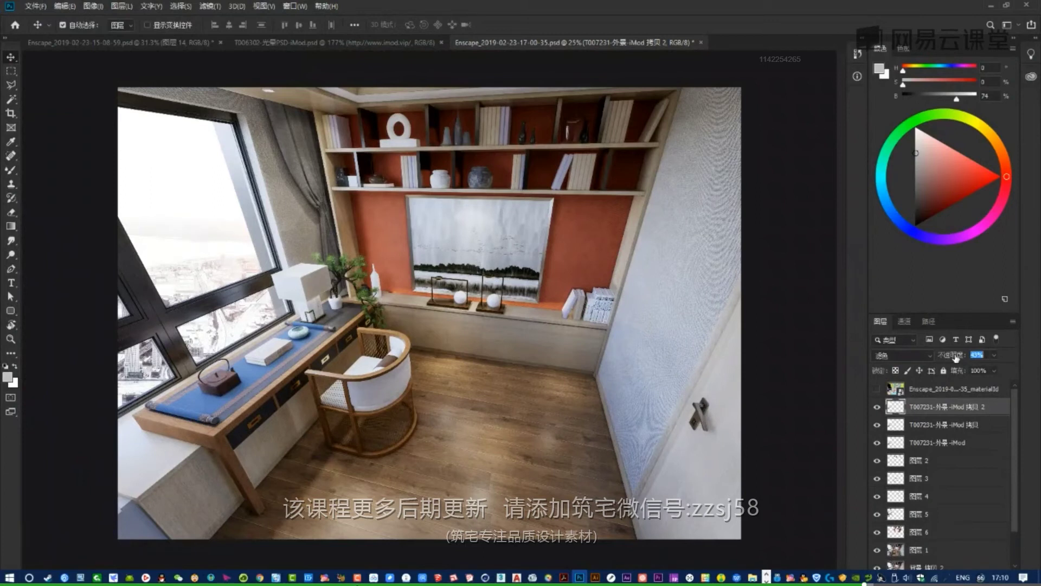
pyautogui.click(876, 407)
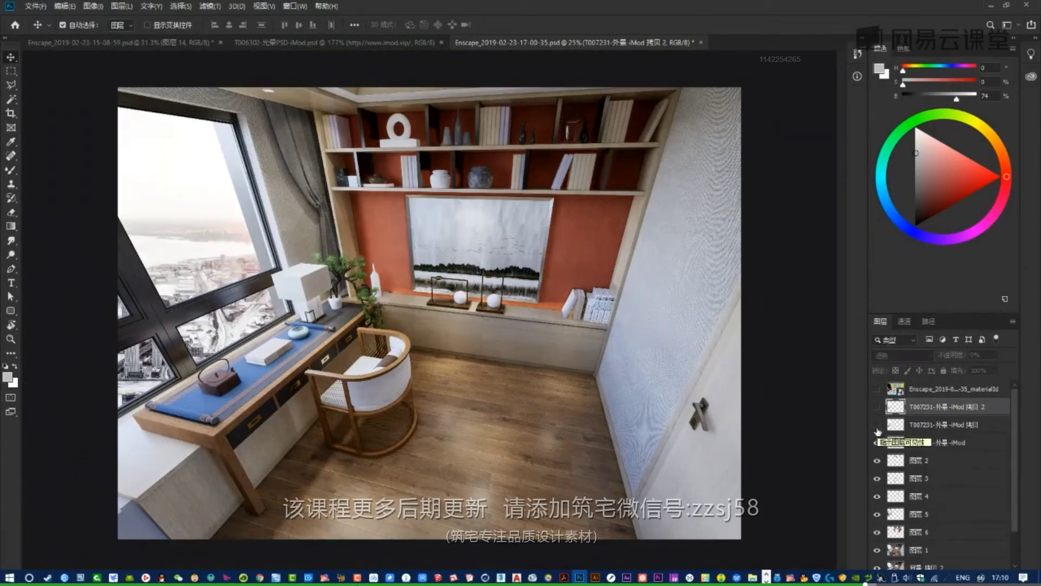
pyautogui.click(876, 425)
pyautogui.click(877, 407)
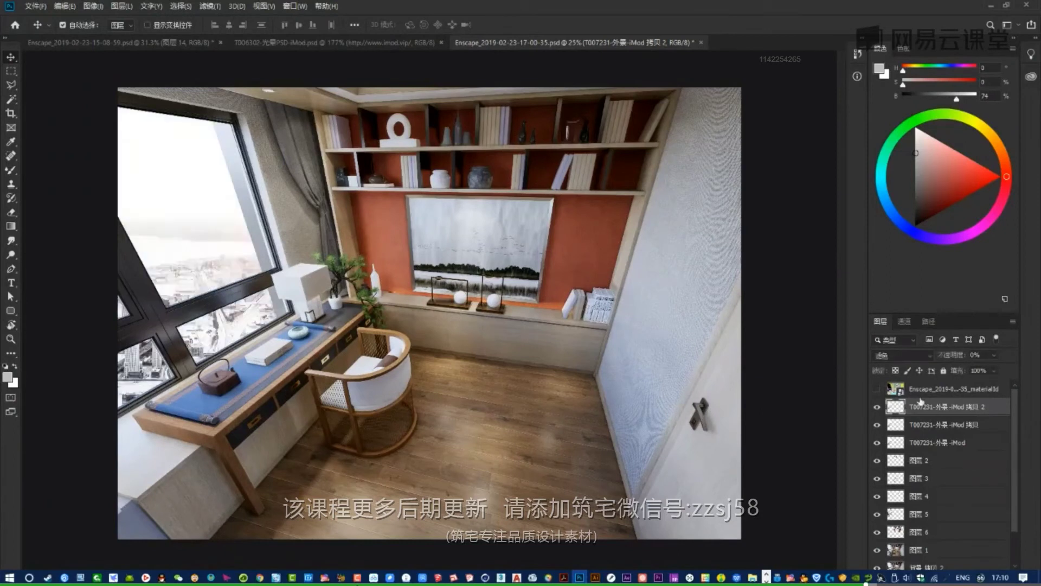
pyautogui.moveTo(952, 358); pyautogui.dragTo(979, 366)
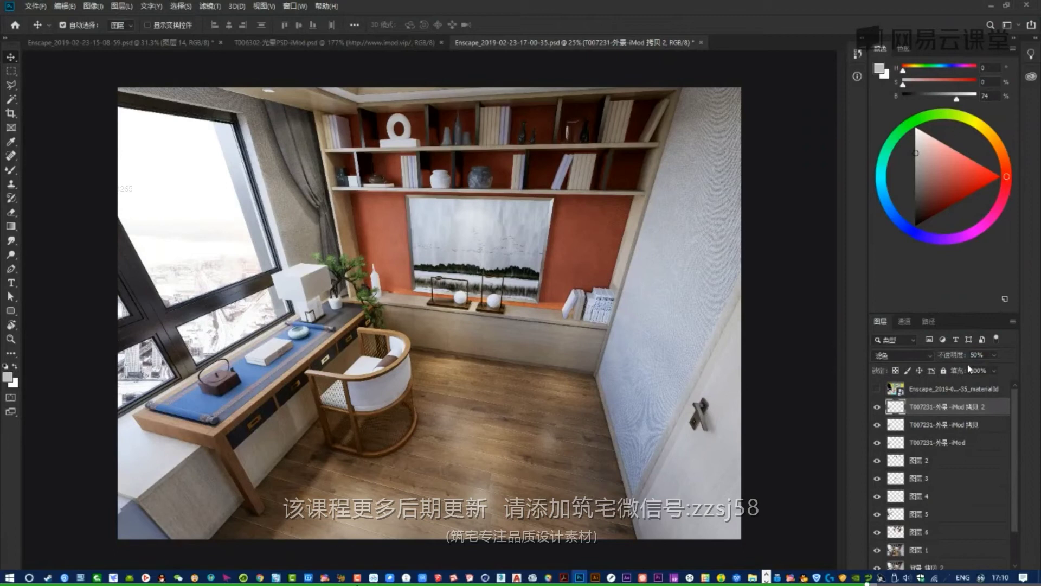
pyautogui.hotkey('ctrl', 's')
# - Crop a narrow strip off the upper edge of the image to remove part of the ceiling
pyautogui.press('c')
pyautogui.moveTo(427, 85); pyautogui.dragTo(438, 101)
pyautogui.press('Return')
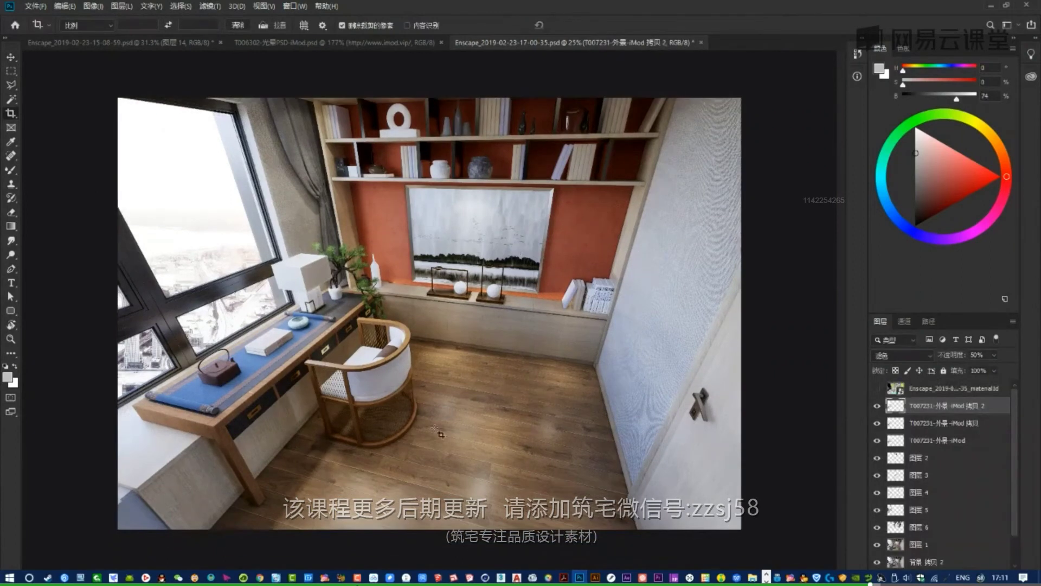
# - Try a tighter crop that trims thin strips off the image's lower and left edges, and undo the recent cropping
pyautogui.press('t')
pyautogui.press('c')
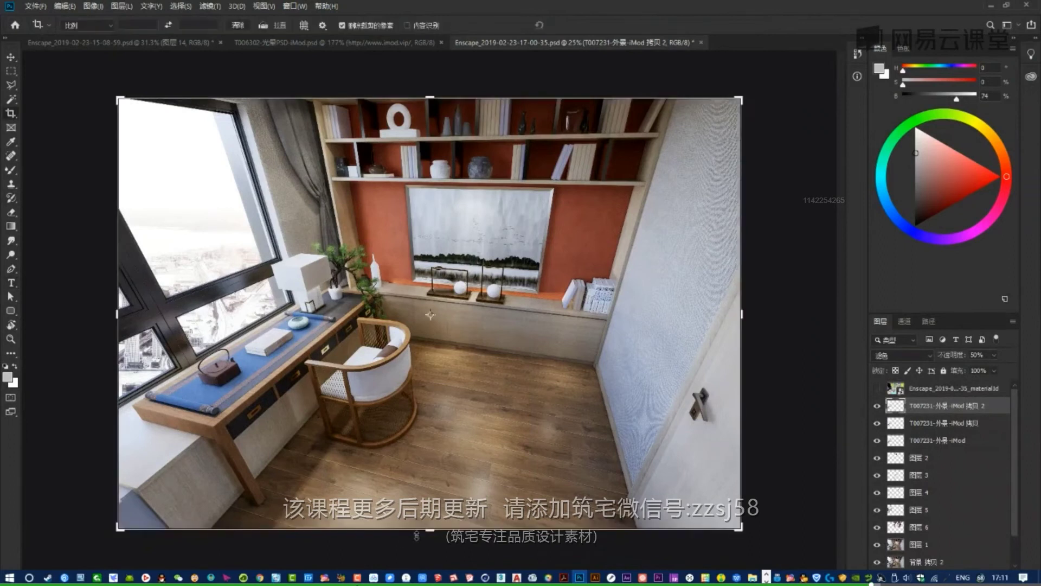
pyautogui.moveTo(429, 530); pyautogui.dragTo(430, 523)
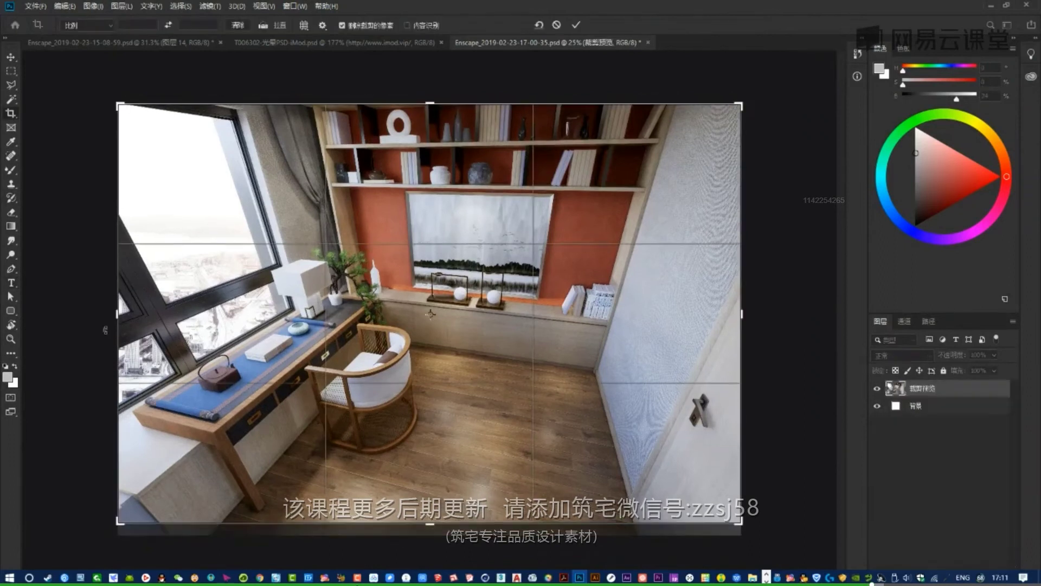
pyautogui.moveTo(121, 310); pyautogui.dragTo(123, 311)
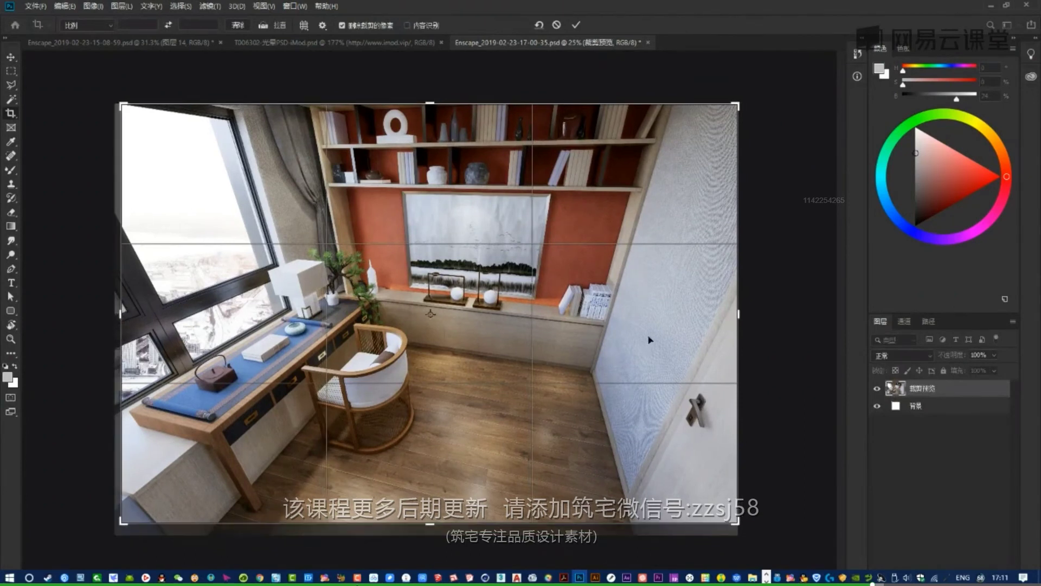
pyautogui.press('Return')
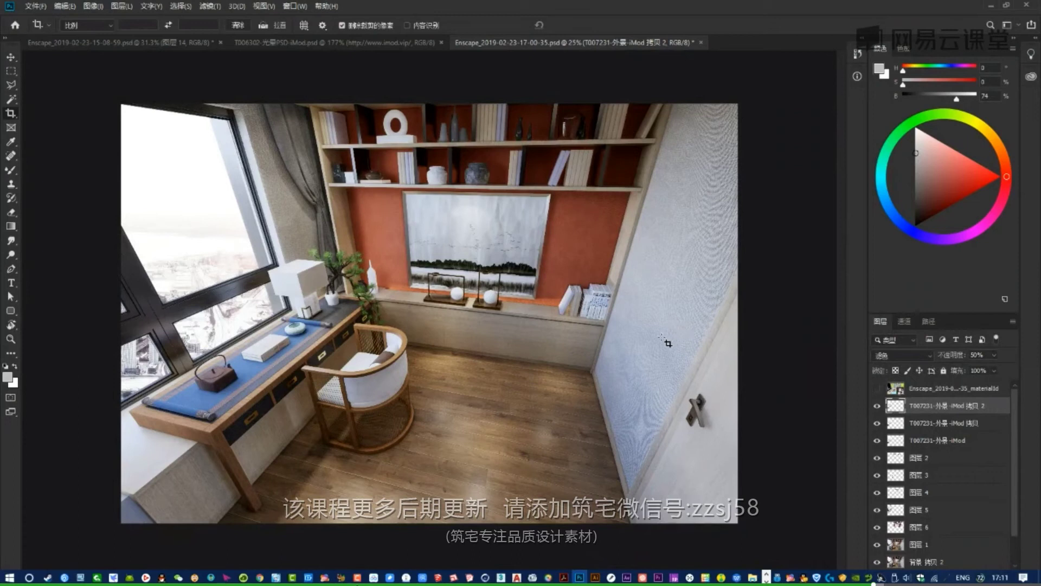
pyautogui.hotkey('ctrl', 'z')
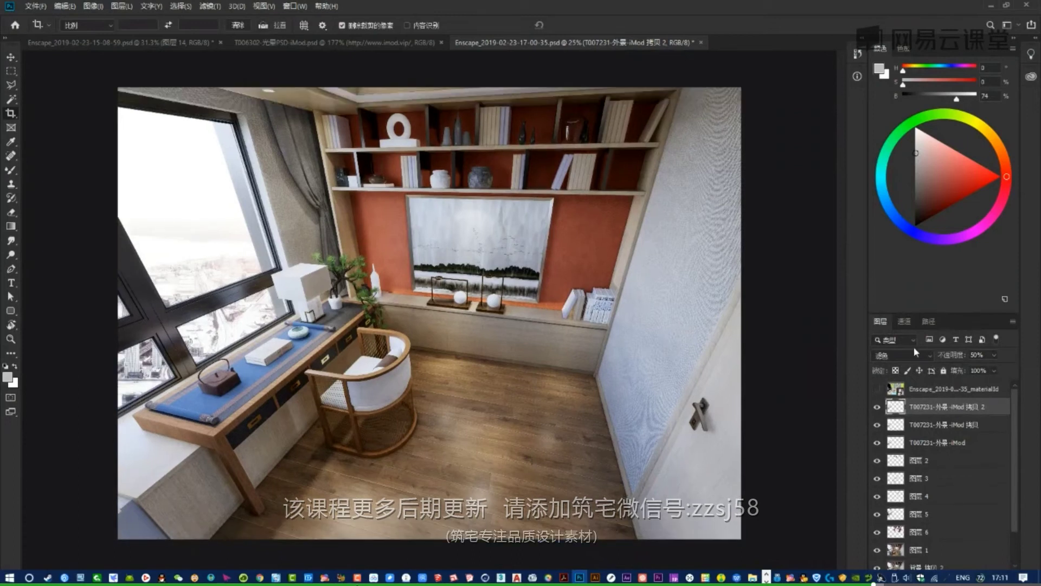
# - Stamp all visible layers into a new merged layer below the material ID layer and open it in the Camera Raw filter
pyautogui.hotkey('ctrl', 'shift', 'alt', 'e')
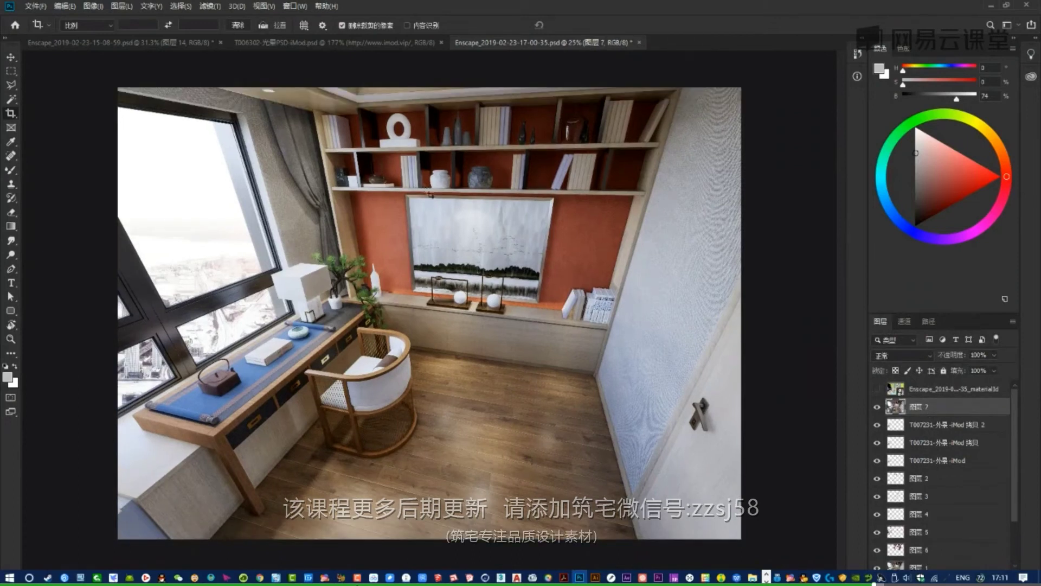
pyautogui.press('v')
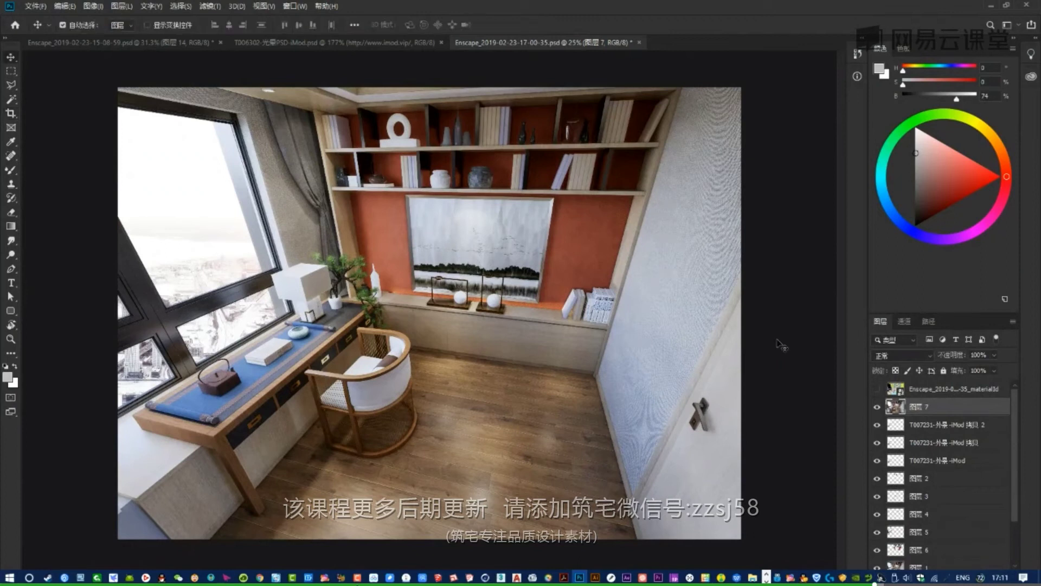
pyautogui.hotkey('ctrl', 'shift', 'a')
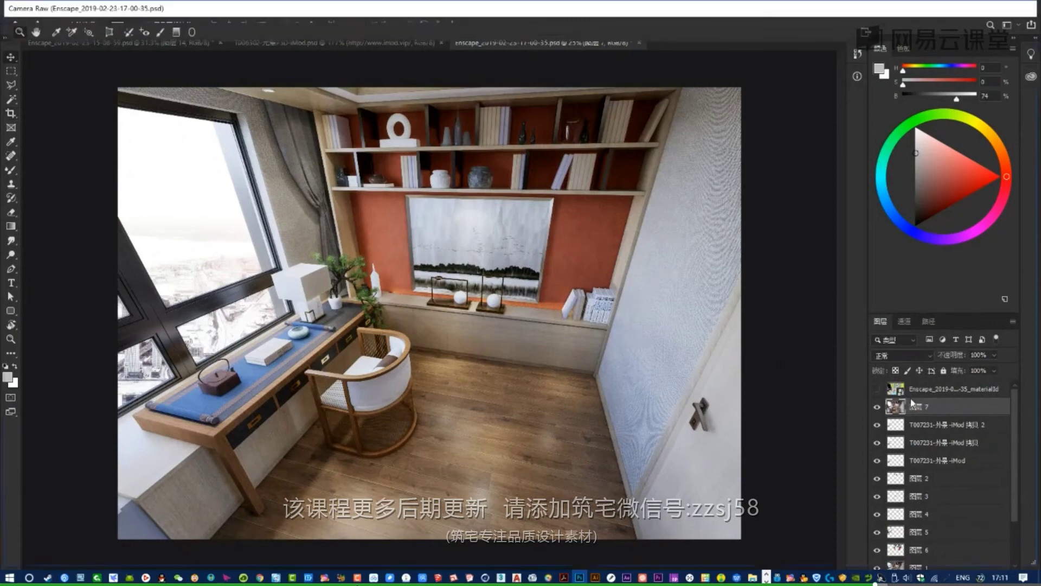
pyautogui.moveTo(296, 340); pyautogui.dragTo(393, 266)
pyautogui.moveTo(482, 122)
pyautogui.mouseDown()
pyautogui.moveTo(515, 119)
pyautogui.moveTo(483, 114)
pyautogui.mouseUp()
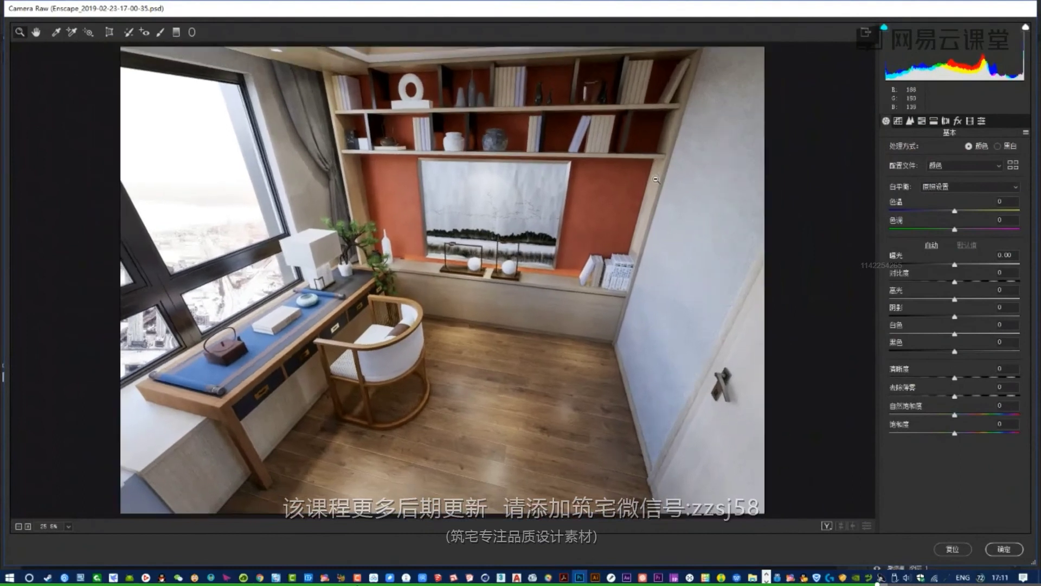
# - Apply a lens-correction vignette with a moderate negative amount and a midpoint of 100 to the merged layer, and save the document
pyautogui.click(945, 121)
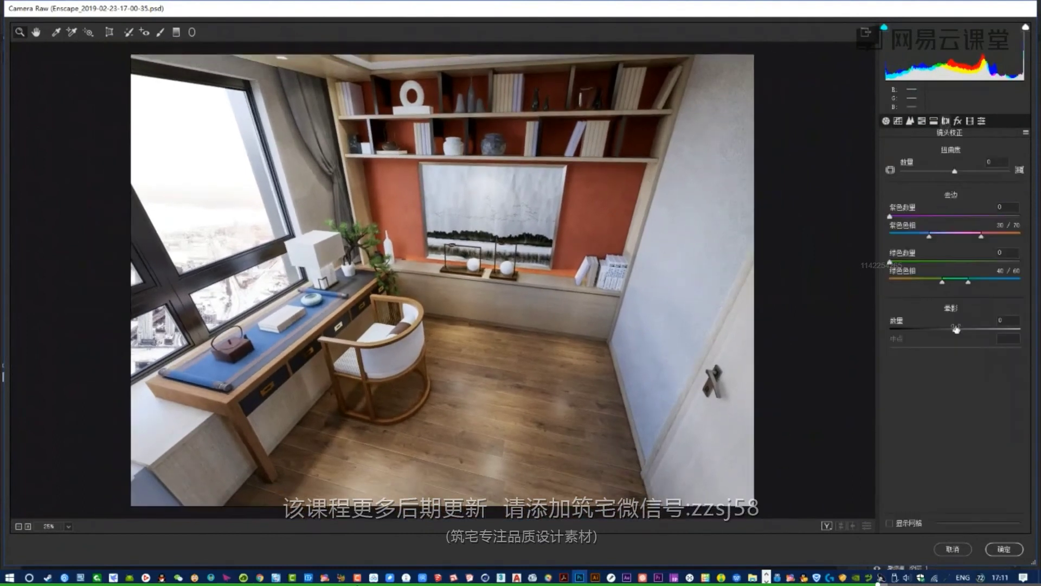
pyautogui.moveTo(956, 330); pyautogui.dragTo(890, 330)
pyautogui.moveTo(954, 348); pyautogui.dragTo(1017, 349)
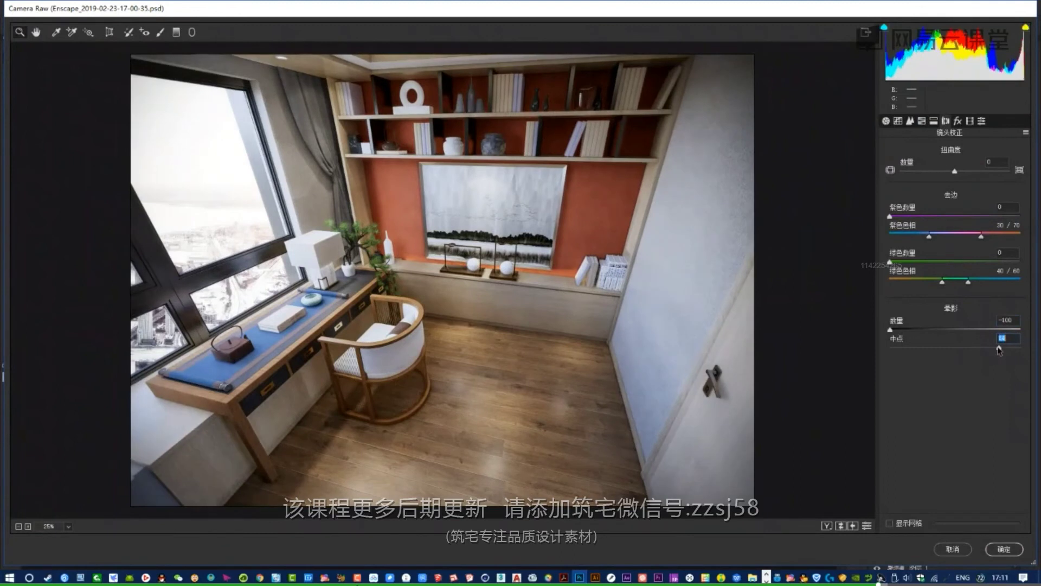
pyautogui.moveTo(890, 330); pyautogui.dragTo(918, 341)
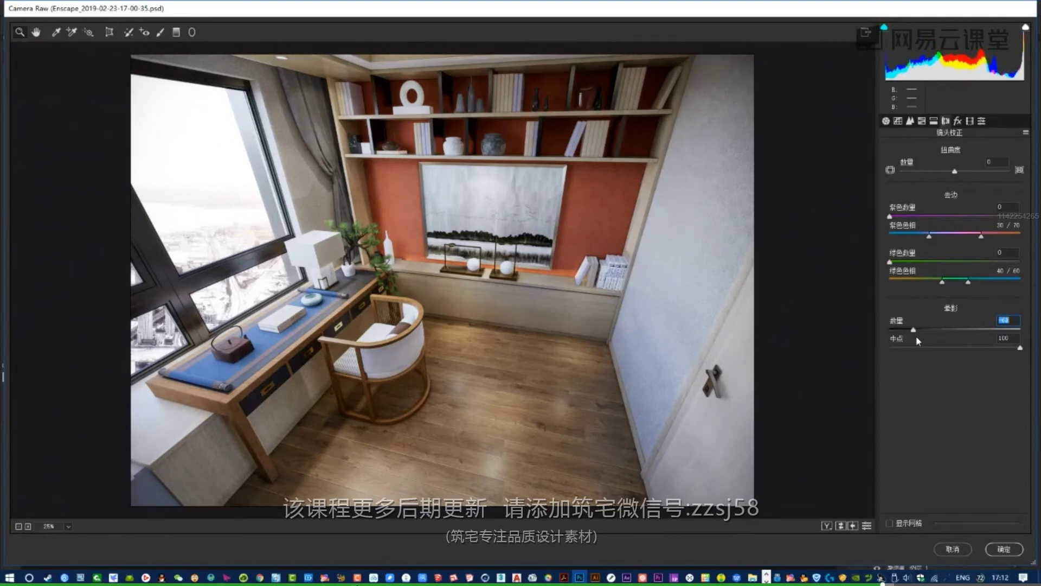
pyautogui.click(1003, 549)
pyautogui.hotkey('ctrl', 's')
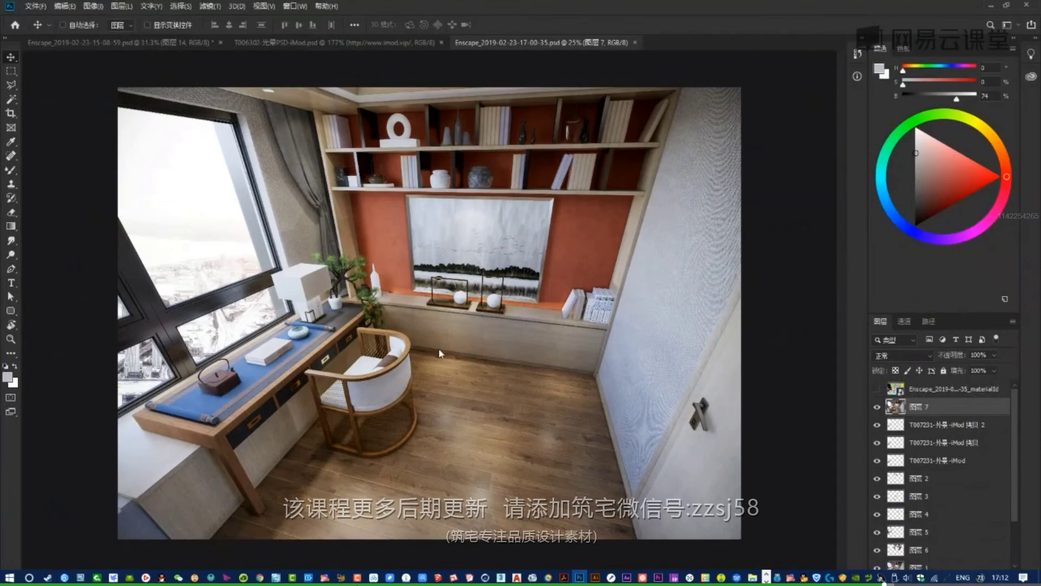
pyautogui.hotkey('ctrl', 'shift', 's')
pyautogui.click(347, 298)
pyautogui.click(340, 457)
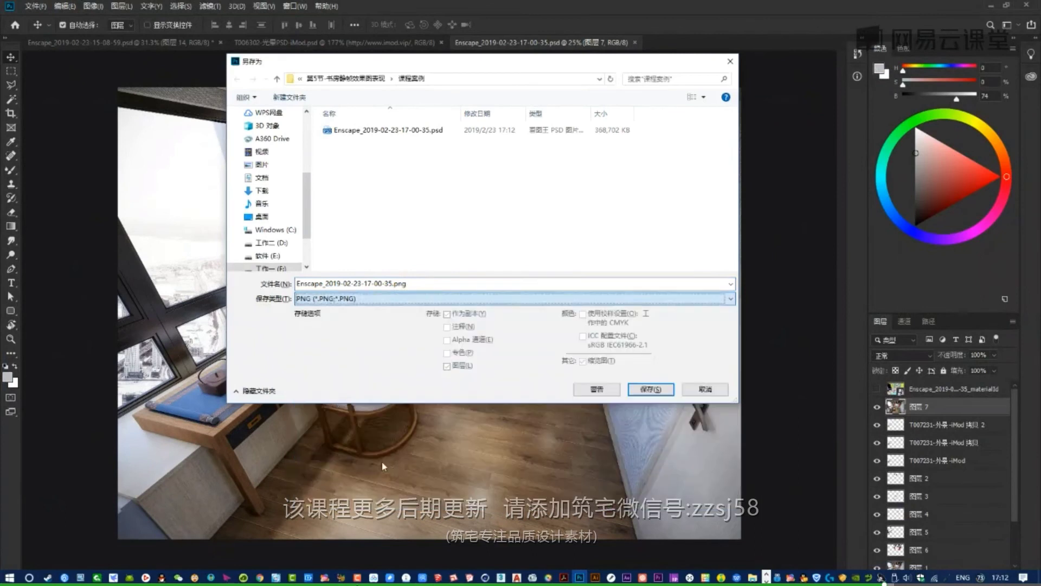
pyautogui.click(654, 396)
pyautogui.click(576, 172)
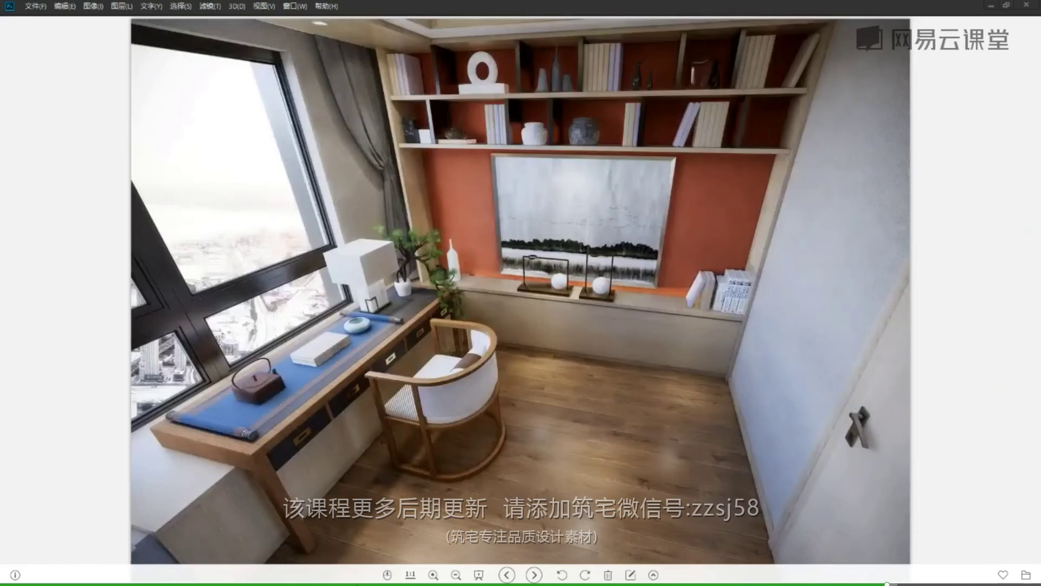
pyautogui.click(1026, 5)
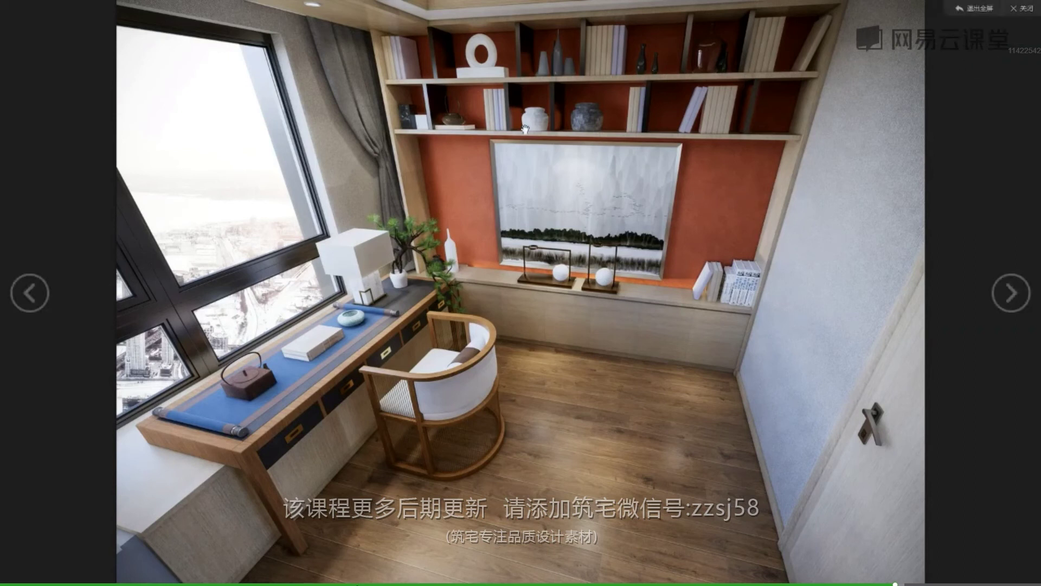
pyautogui.click(1024, 8)
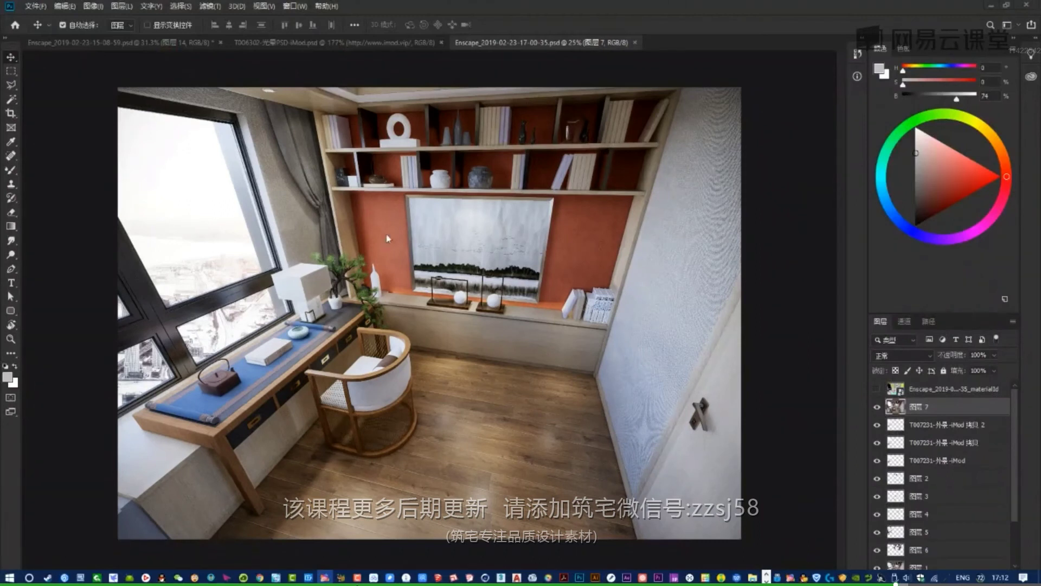
# - Show the material ID layer and select the potted plant's pale blue needle colour on it with a non-contiguous Magic Wand
pyautogui.click(960, 390)
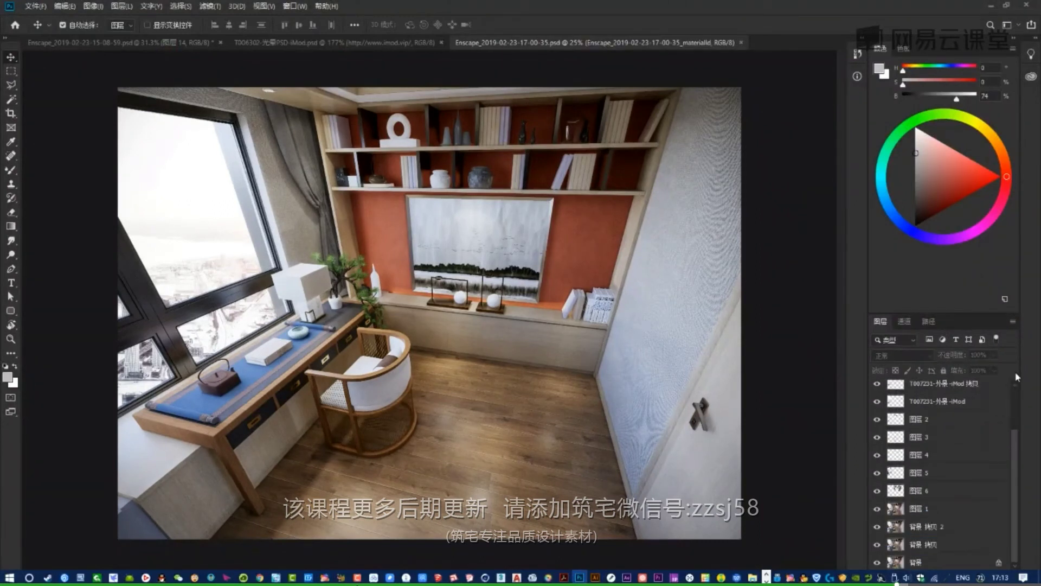
pyautogui.scroll(3, 1016, 422)
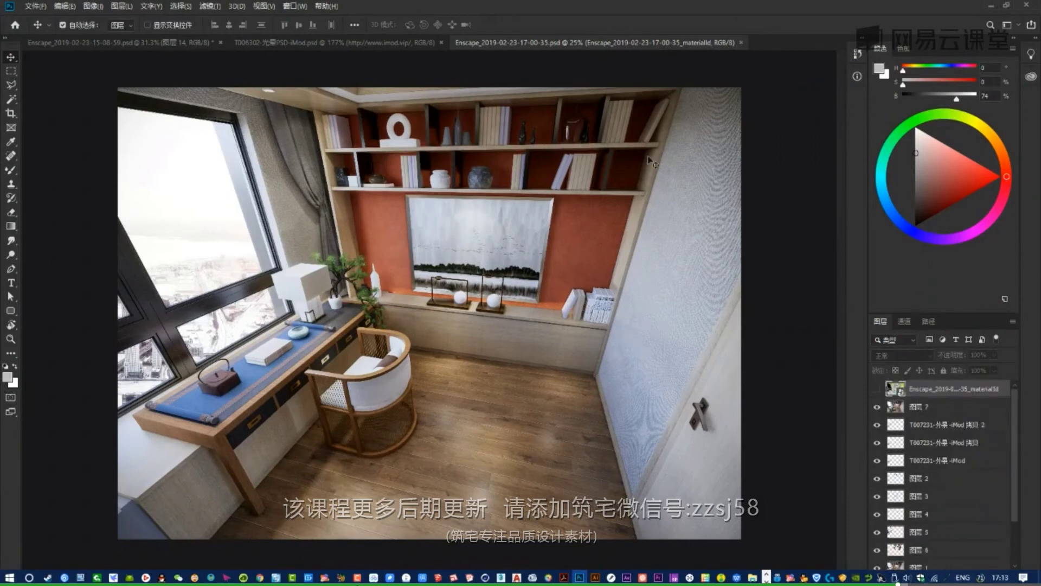
pyautogui.press('w')
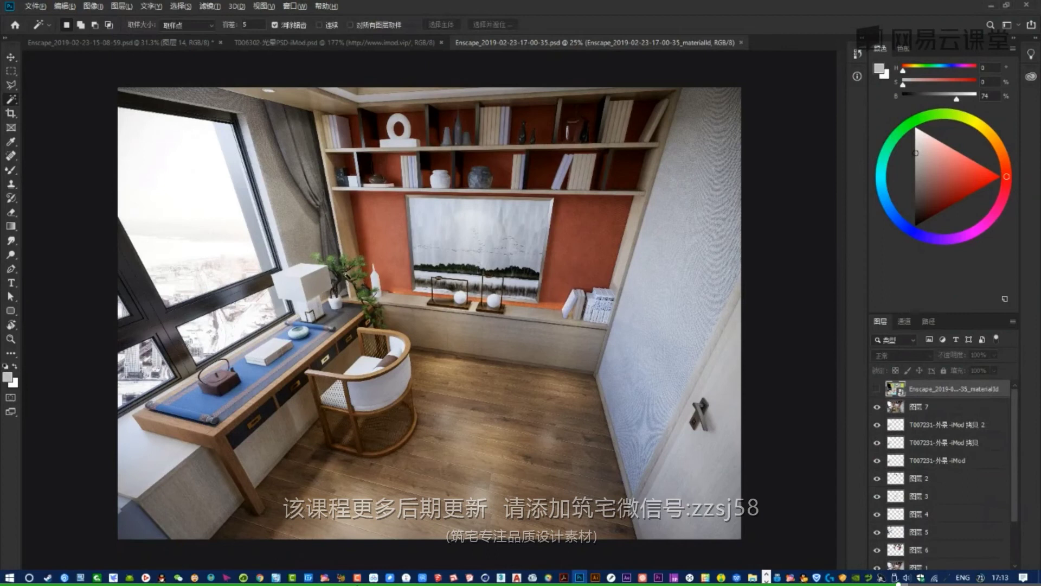
pyautogui.keyDown('alt'); pyautogui.scroll(5, 347, 271); pyautogui.keyUp('alt')
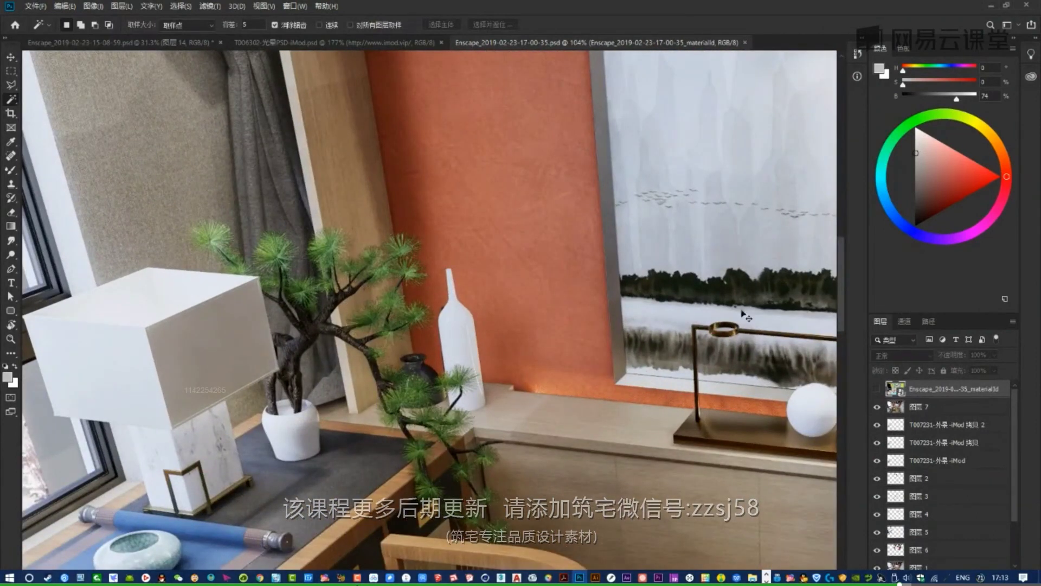
pyautogui.click(876, 389)
pyautogui.click(379, 281)
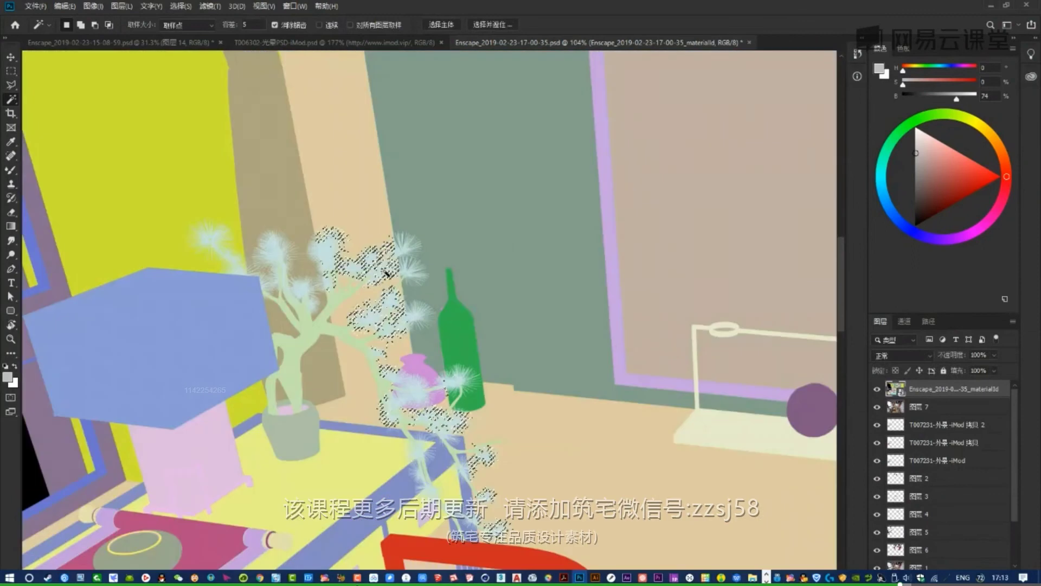
pyautogui.keyDown('alt'); pyautogui.scroll(5, 382, 271); pyautogui.keyUp('alt')
pyautogui.click(326, 25)
pyautogui.hotkey('ctrl', 'd')
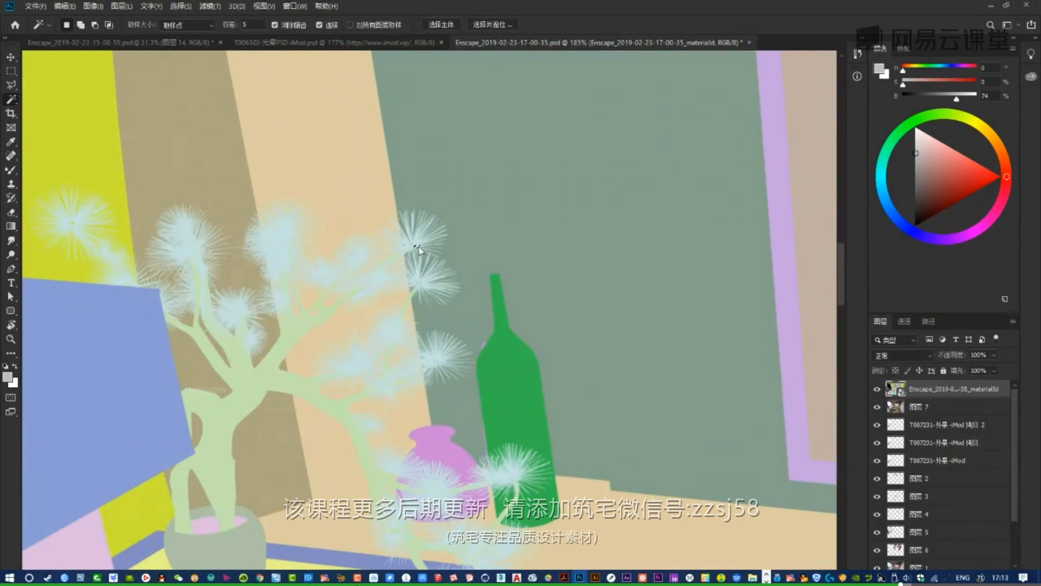
pyautogui.click(319, 25)
pyautogui.click(412, 235)
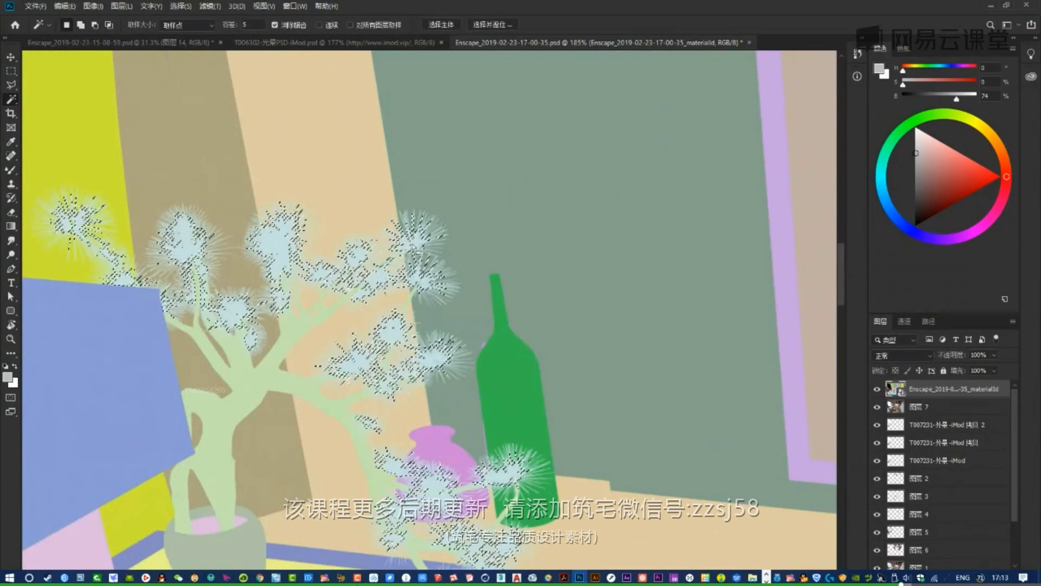
# - Extend the selection to the blended colours at the plant's needle tips on the material ID layer
pyautogui.keyDown('alt'); pyautogui.scroll(8, 412, 235); pyautogui.keyUp('alt')
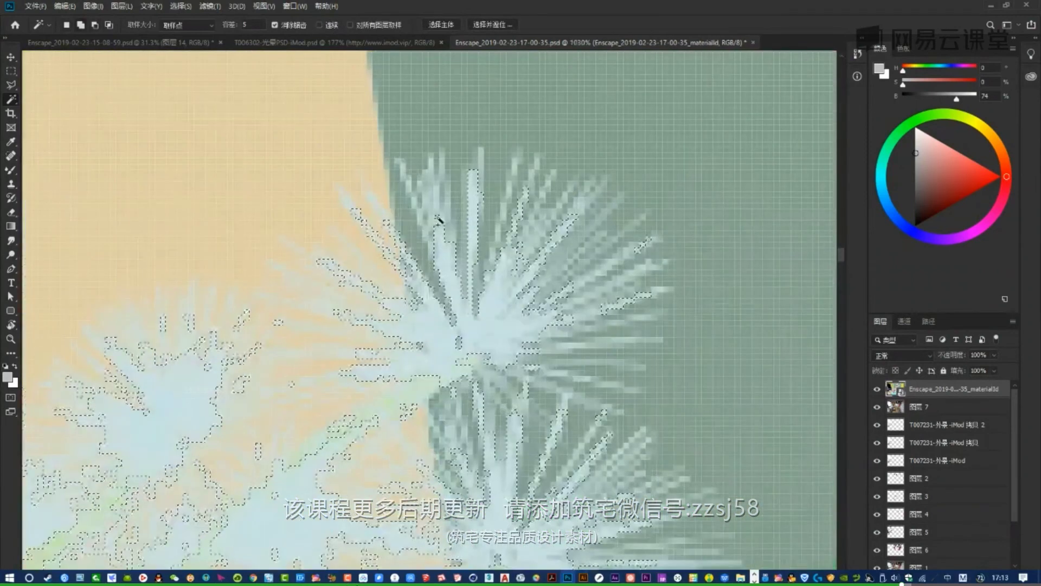
pyautogui.keyDown('alt'); pyautogui.scroll(-1, 433, 217); pyautogui.keyUp('alt')
pyautogui.keyDown('alt'); pyautogui.scroll(1, 438, 180); pyautogui.keyUp('alt')
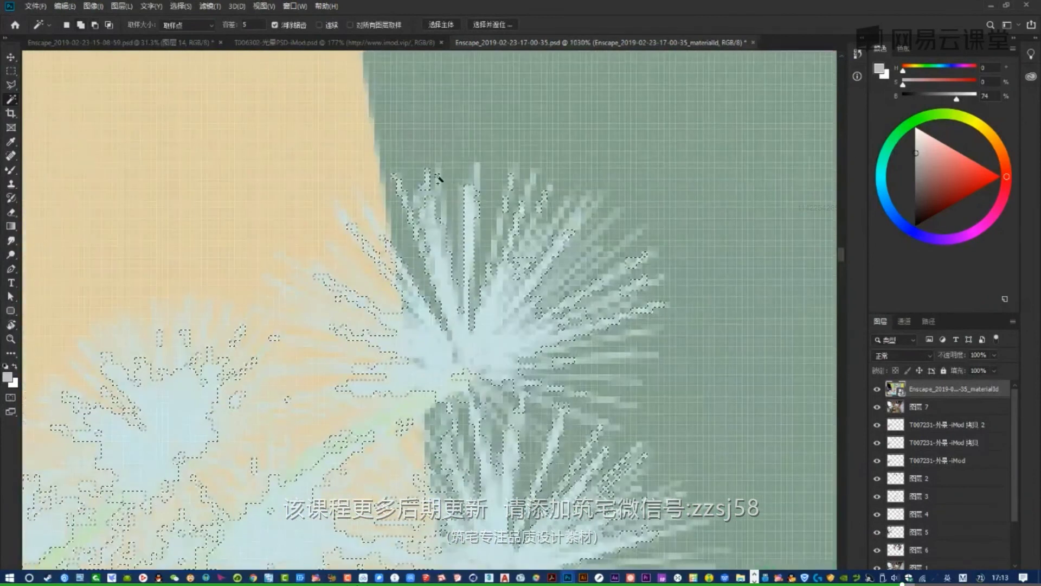
pyautogui.keyDown('shift'); pyautogui.click(350, 250); pyautogui.keyUp('shift')
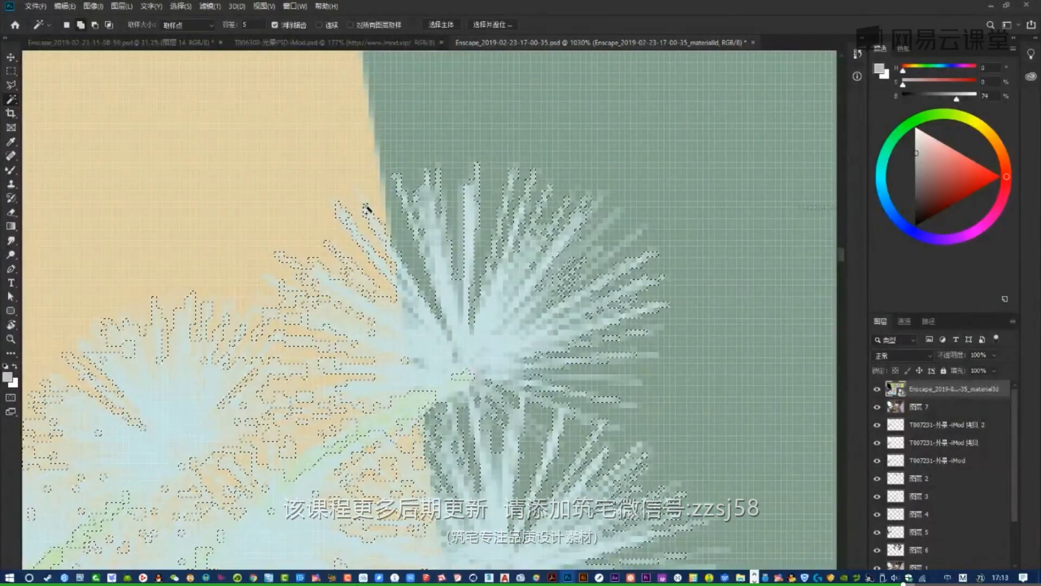
pyautogui.keyDown('alt'); pyautogui.scroll(-2, 452, 277); pyautogui.keyUp('alt')
pyautogui.keyDown('alt'); pyautogui.scroll(-10, 451, 277); pyautogui.keyUp('alt')
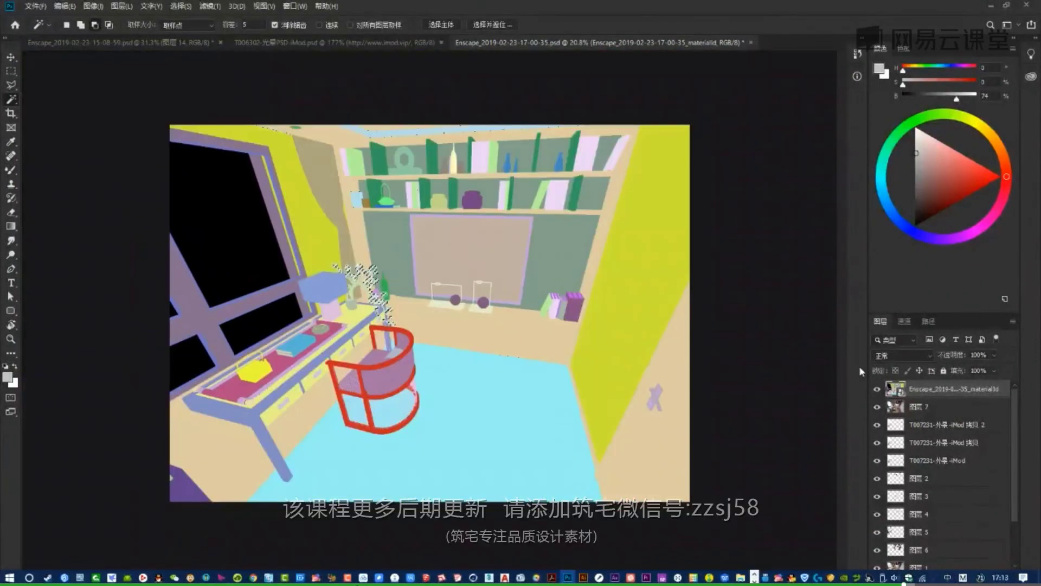
# - Hide the material ID layer, activate the merged layer and subtract the stray selected areas around the potted plant with rectangular marquees
pyautogui.click(877, 390)
pyautogui.click(922, 407)
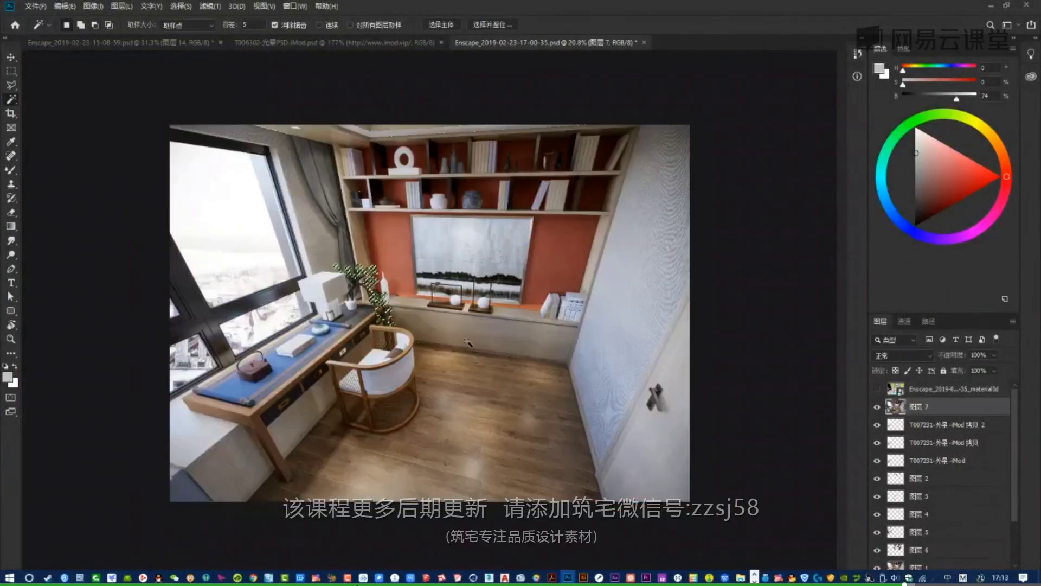
pyautogui.press('m')
pyautogui.moveTo(687, 497); pyautogui.dragTo(87, 66)
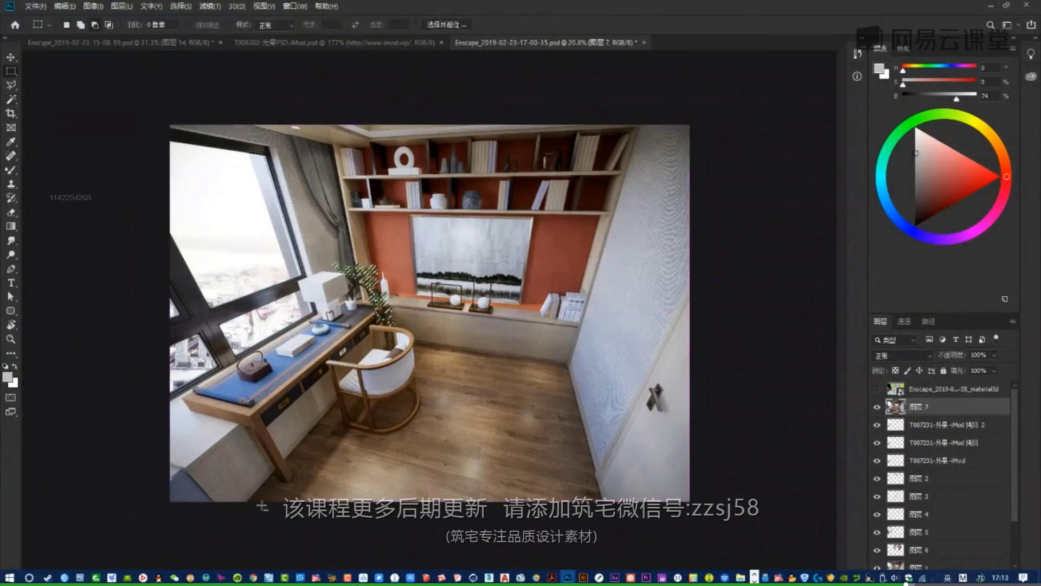
pyautogui.keyDown('alt'); pyautogui.moveTo(272, 527); pyautogui.dragTo(79, 124); pyautogui.keyUp('alt')
pyautogui.moveTo(695, 507)
pyautogui.keyDown('alt'); pyautogui.mouseDown()
pyautogui.moveTo(285, 382)
pyautogui.moveTo(250, 327)
pyautogui.mouseUp(); pyautogui.keyUp('alt')
pyautogui.keyDown('alt'); pyautogui.moveTo(362, 410); pyautogui.dragTo(313, 308); pyautogui.keyUp('alt')
pyautogui.keyDown('alt'); pyautogui.moveTo(340, 349); pyautogui.dragTo(334, 276); pyautogui.keyUp('alt')
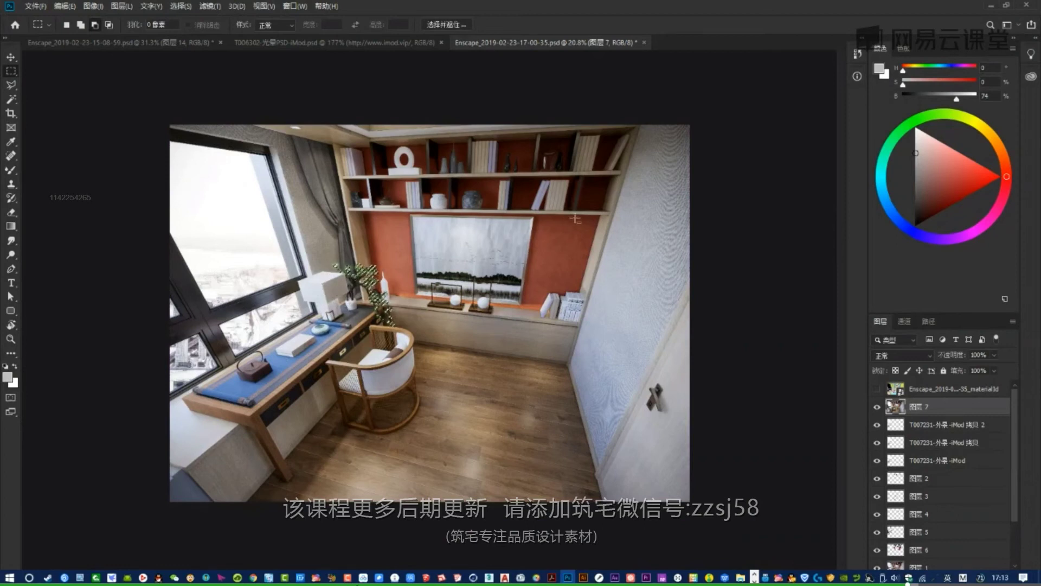
pyautogui.moveTo(429, 312); pyautogui.dragTo(397, 245)
# - Copy the selected plant foliage from the merged layer to a new layer and check it in isolation
pyautogui.hotkey('ctrl', 'j')
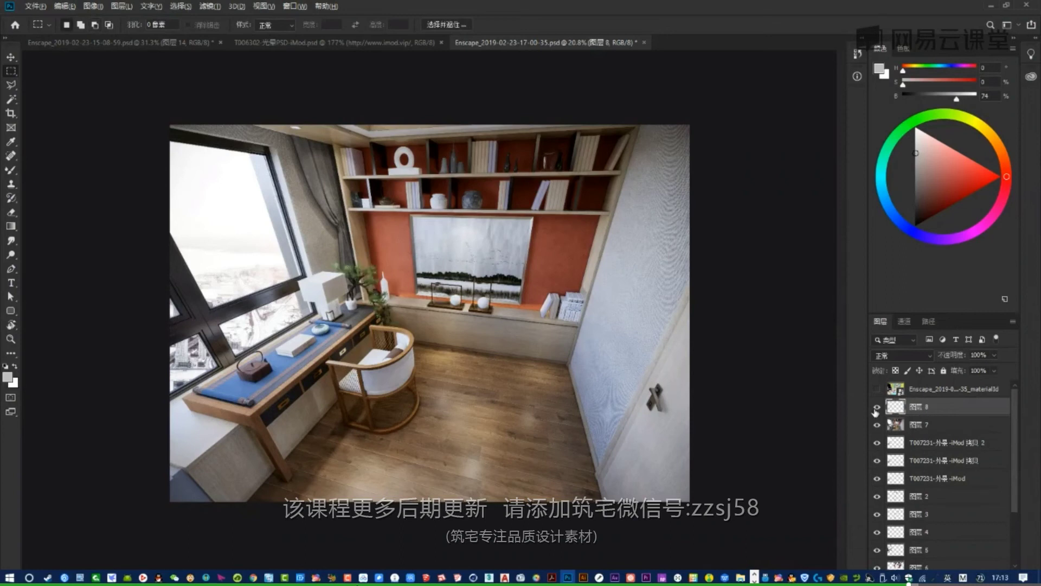
pyautogui.keyDown('alt'); pyautogui.click(877, 406); pyautogui.keyUp('alt')
pyautogui.keyDown('alt'); pyautogui.click(877, 407); pyautogui.keyUp('alt')
# - Apply a Camera Raw filter to the copied foliage layer with the HSL saturation of the greens reduced to -100
pyautogui.hotkey('ctrl', 'shift', 'a')
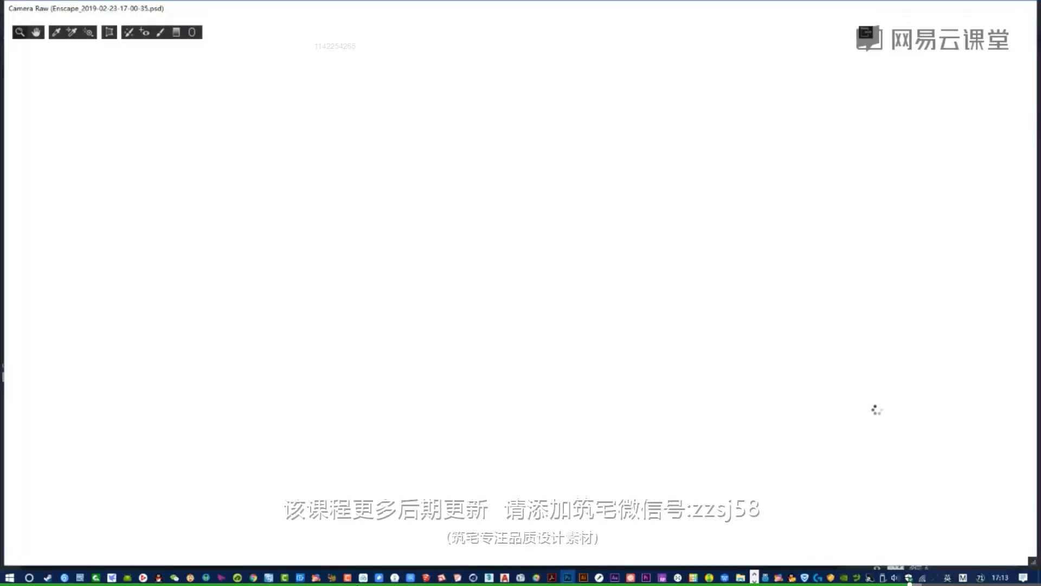
pyautogui.click(934, 121)
pyautogui.click(921, 121)
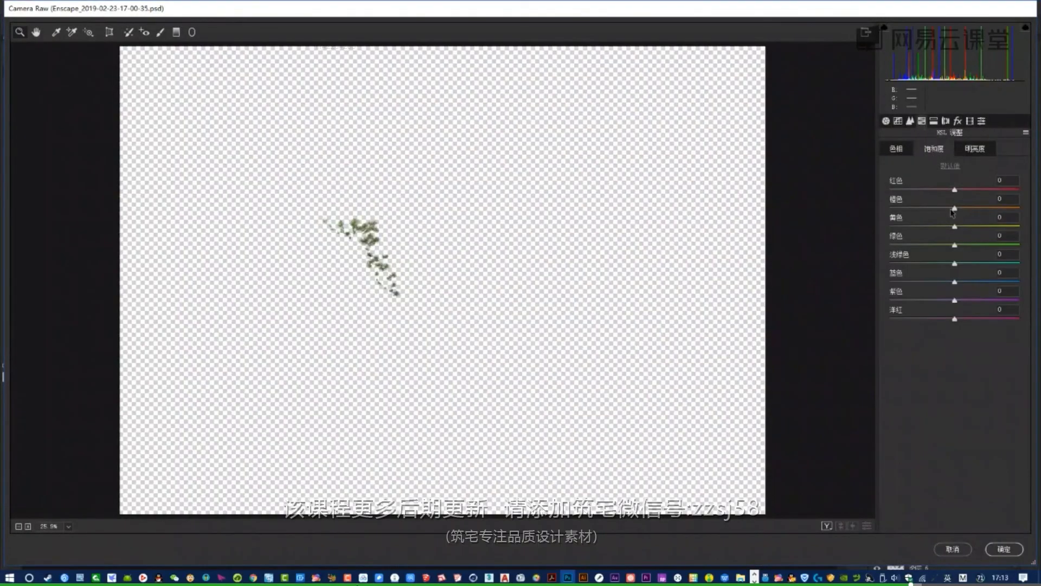
pyautogui.moveTo(955, 244); pyautogui.dragTo(863, 237)
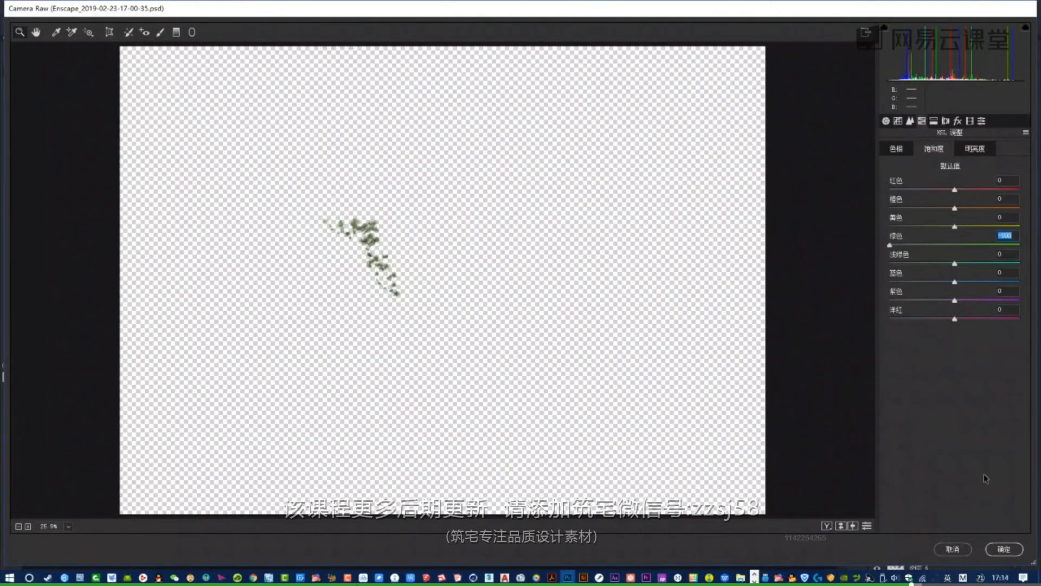
pyautogui.click(1004, 548)
# - Set the desaturated foliage layer's opacity to 63%
pyautogui.keyDown('alt'); pyautogui.scroll(2, 331, 272); pyautogui.keyUp('alt')
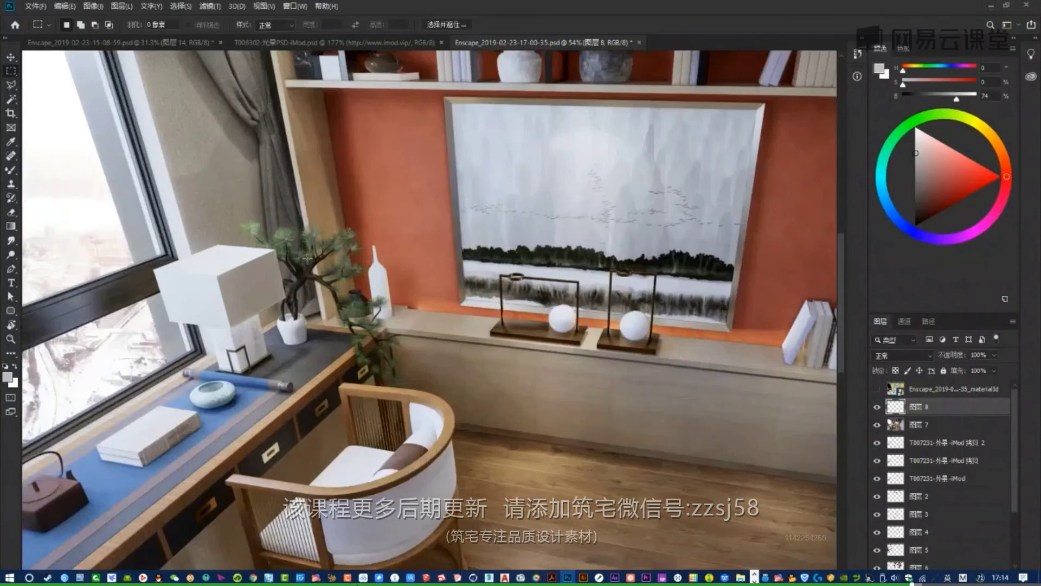
pyautogui.keyDown('alt'); pyautogui.scroll(2, 308, 259); pyautogui.keyUp('alt')
pyautogui.moveTo(954, 355); pyautogui.dragTo(933, 363)
pyautogui.press('v')
pyautogui.keyDown('alt'); pyautogui.scroll(-2, 584, 336); pyautogui.keyUp('alt')
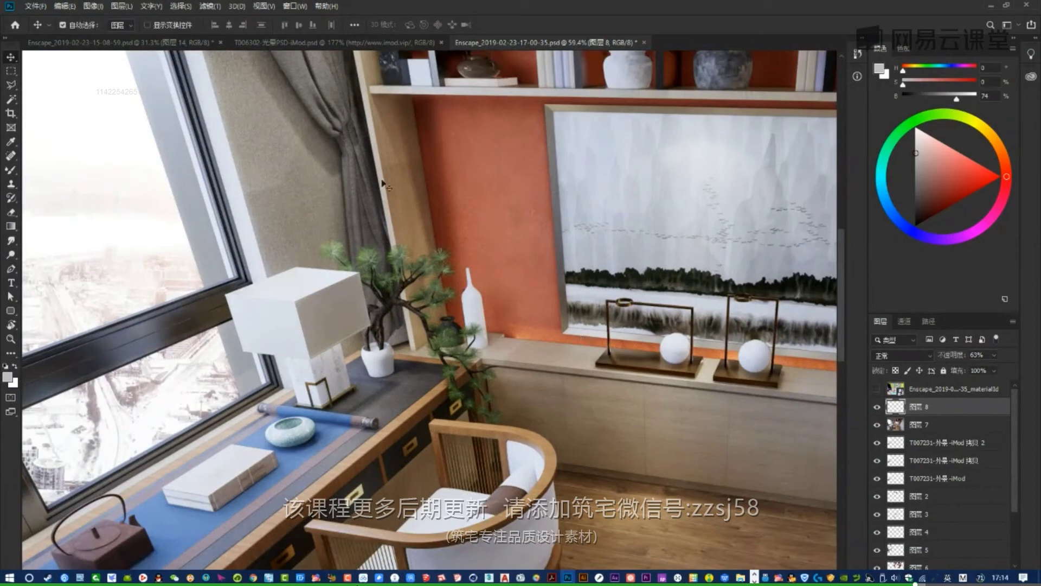
# - Examine the finished render as a whole and up close at the plant, the bookshelf decorations and the textured wall beside the door
pyautogui.keyDown('alt'); pyautogui.scroll(-2, 584, 274); pyautogui.keyUp('alt')
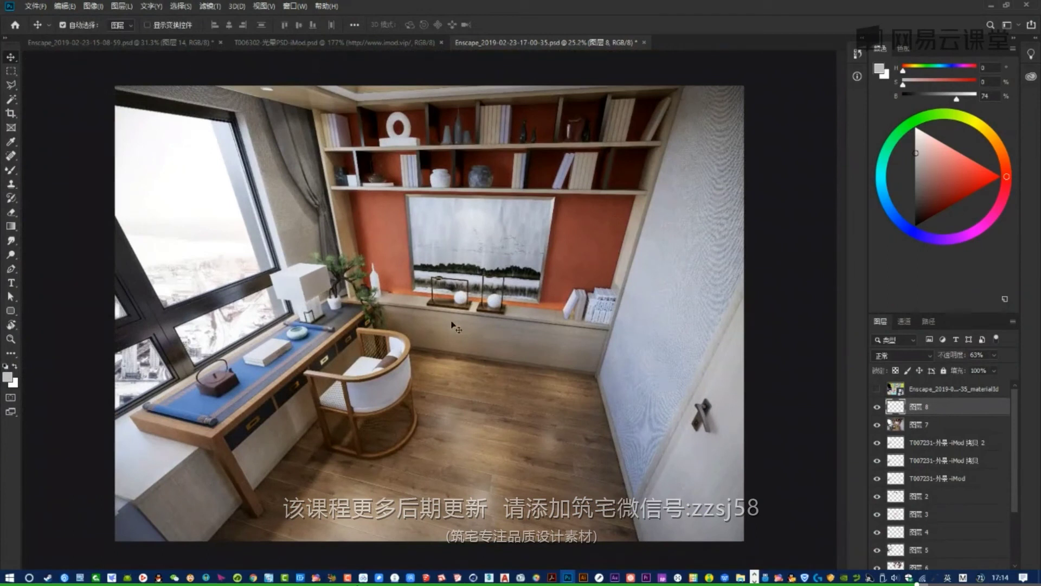
pyautogui.keyDown('alt'); pyautogui.scroll(-1, 452, 323); pyautogui.keyUp('alt')
pyautogui.keyDown('alt'); pyautogui.scroll(2, 451, 320); pyautogui.keyUp('alt')
pyautogui.keyDown('alt'); pyautogui.scroll(4, 351, 68); pyautogui.keyUp('alt')
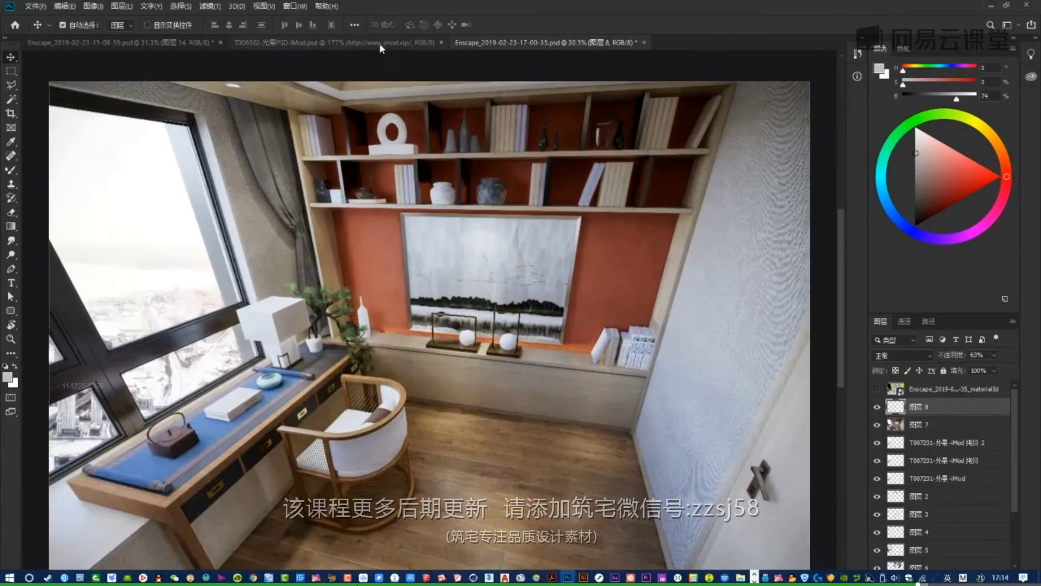
pyautogui.keyDown('alt'); pyautogui.scroll(5, 351, 71); pyautogui.keyUp('alt')
pyautogui.keyDown('alt'); pyautogui.scroll(-6, 353, 89); pyautogui.keyUp('alt')
pyautogui.keyDown('alt'); pyautogui.scroll(14, 477, 246); pyautogui.keyUp('alt')
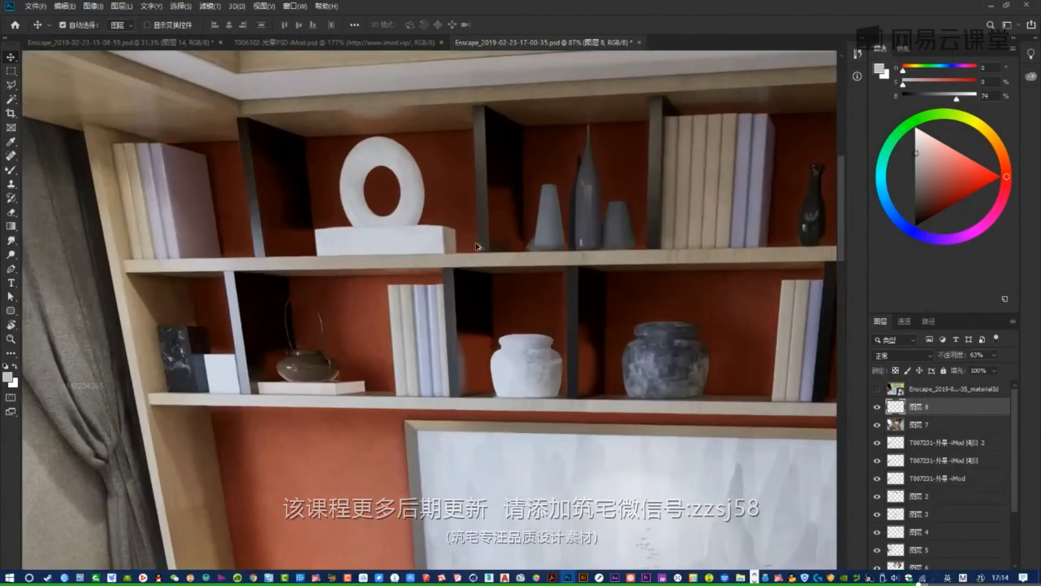
pyautogui.keyDown('alt'); pyautogui.scroll(-5, 354, 293); pyautogui.keyUp('alt')
pyautogui.keyDown('alt'); pyautogui.scroll(2, 574, 411); pyautogui.keyUp('alt')
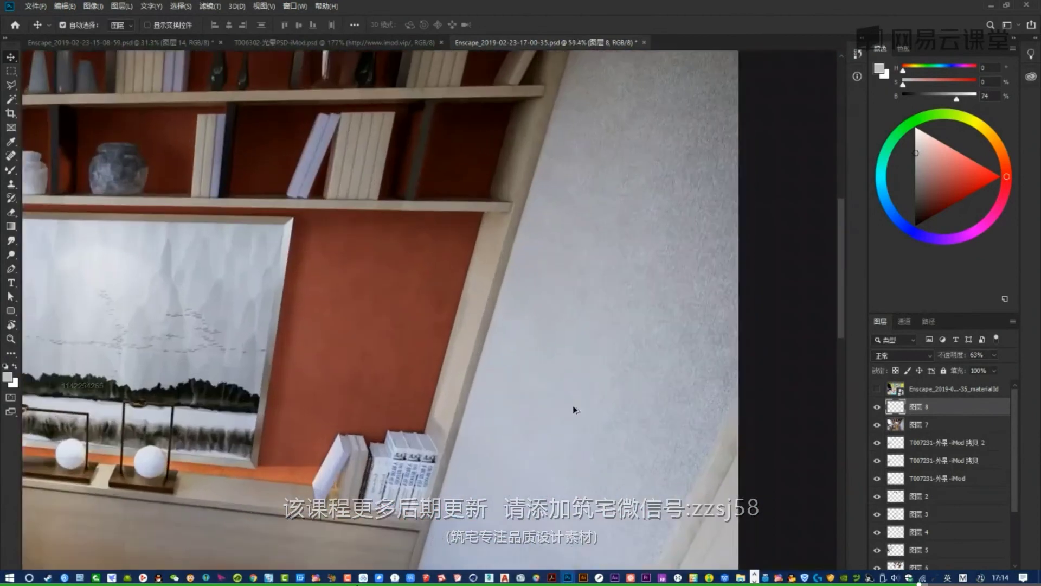
pyautogui.keyDown('alt'); pyautogui.scroll(3, 595, 262); pyautogui.keyUp('alt')
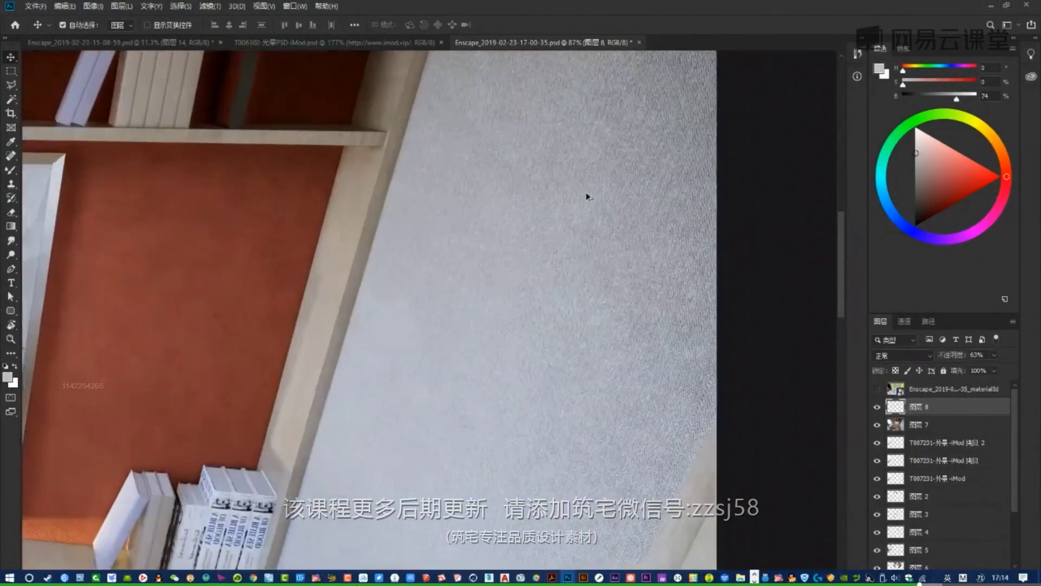
pyautogui.keyDown('alt'); pyautogui.scroll(-3, 472, 311); pyautogui.keyUp('alt')
pyautogui.keyDown('alt'); pyautogui.scroll(2, 488, 325); pyautogui.keyUp('alt')
pyautogui.keyDown('alt'); pyautogui.scroll(2, 574, 295); pyautogui.keyUp('alt')
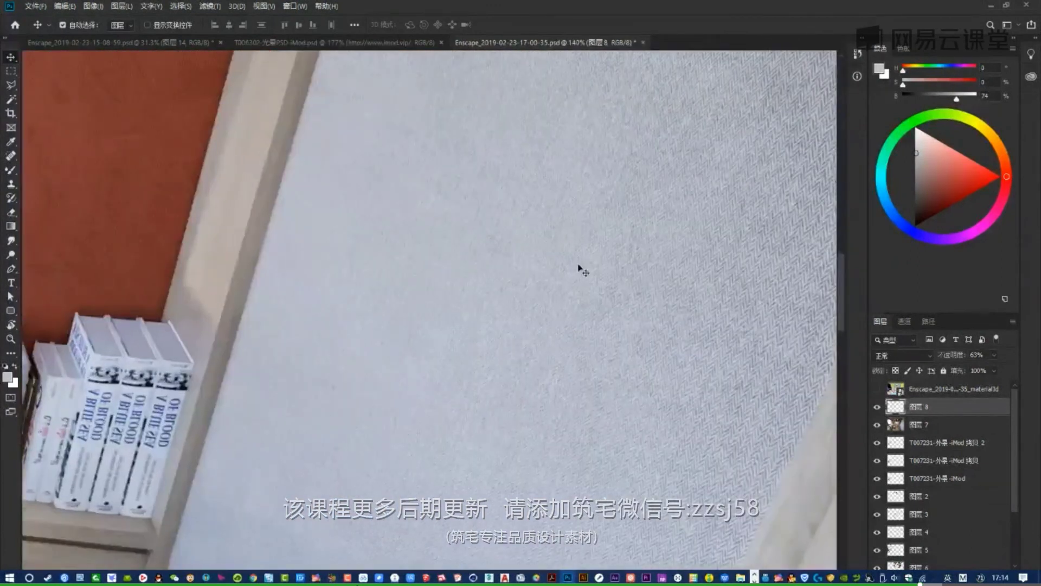
pyautogui.keyDown('alt'); pyautogui.scroll(-5, 638, 208); pyautogui.keyUp('alt')
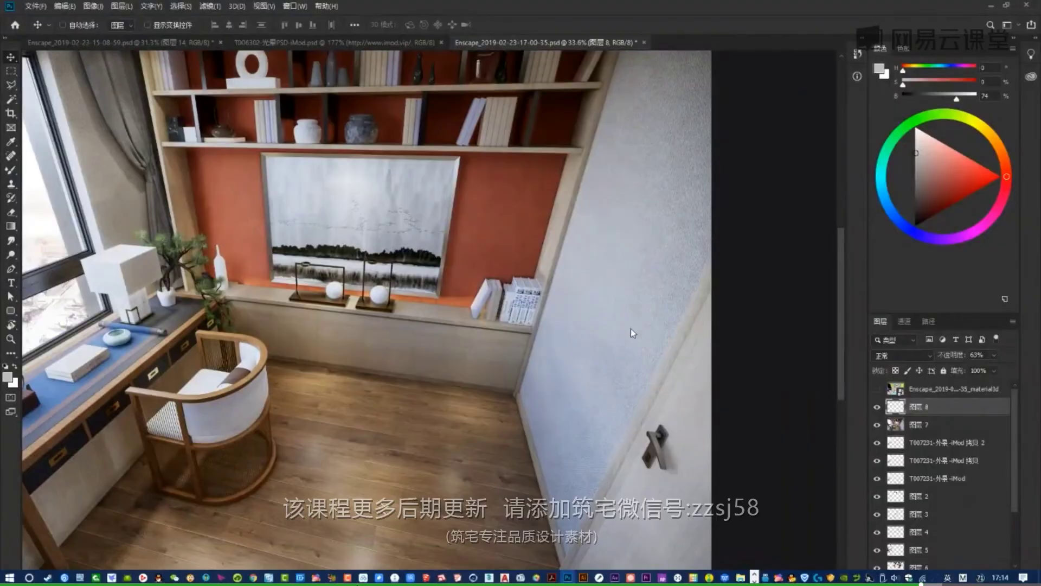
# - Check the whole study image once more and save the PSD document
pyautogui.hotkey('ctrl', 'shift', 'a')
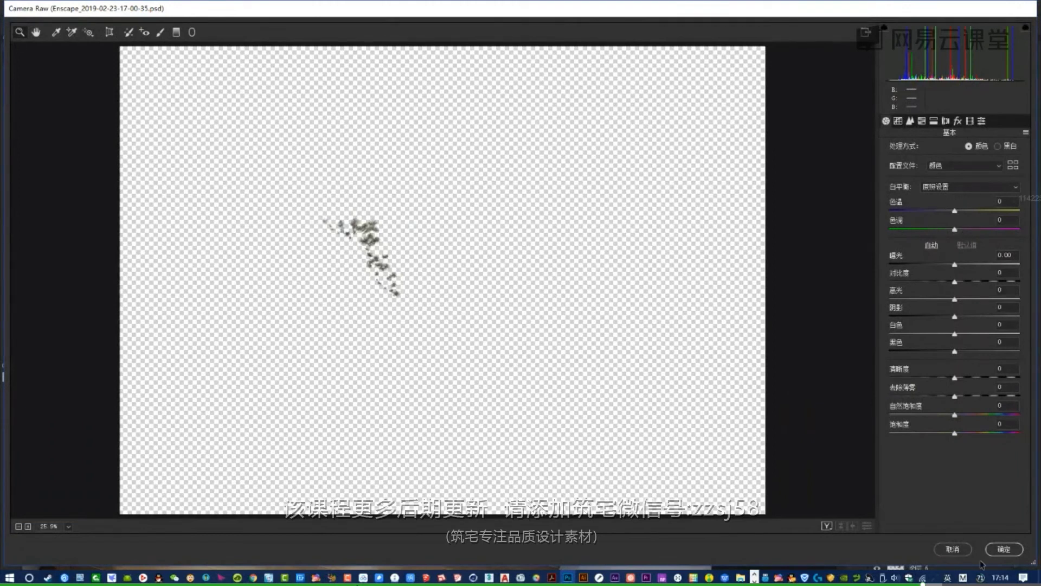
pyautogui.click(953, 549)
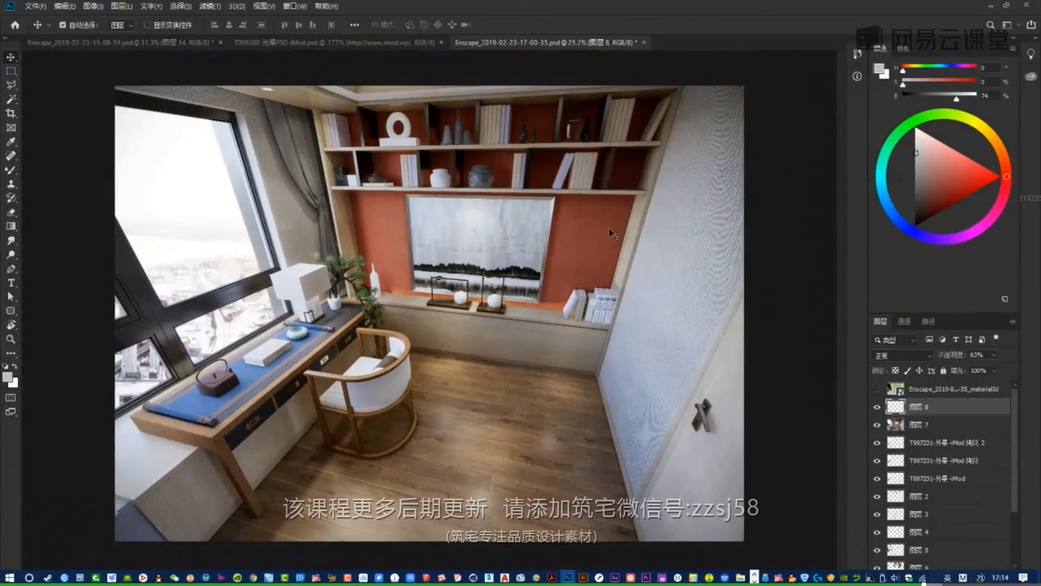
pyautogui.keyDown('alt'); pyautogui.scroll(1, 360, 324); pyautogui.keyUp('alt')
pyautogui.keyDown('alt'); pyautogui.scroll(1, 456, 157); pyautogui.keyUp('alt')
pyautogui.keyDown('alt'); pyautogui.scroll(-1, 455, 158); pyautogui.keyUp('alt')
pyautogui.hotkey('ctrl', 's')
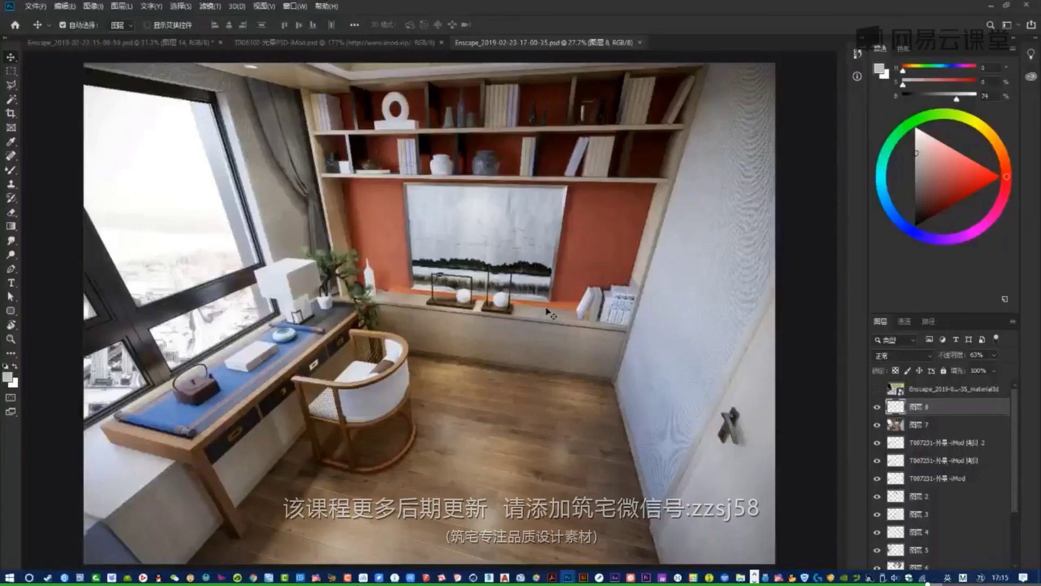
# - Switch to the LayOut presentation and advance through the homework slides to the closing 感谢观看 slide
pyautogui.press('super+Tab')
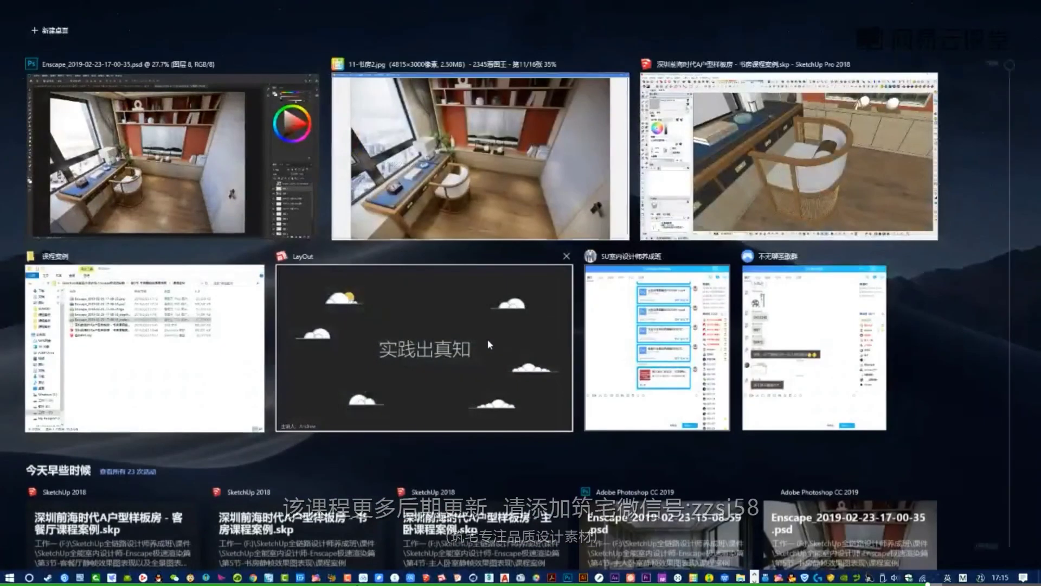
pyautogui.click(546, 307)
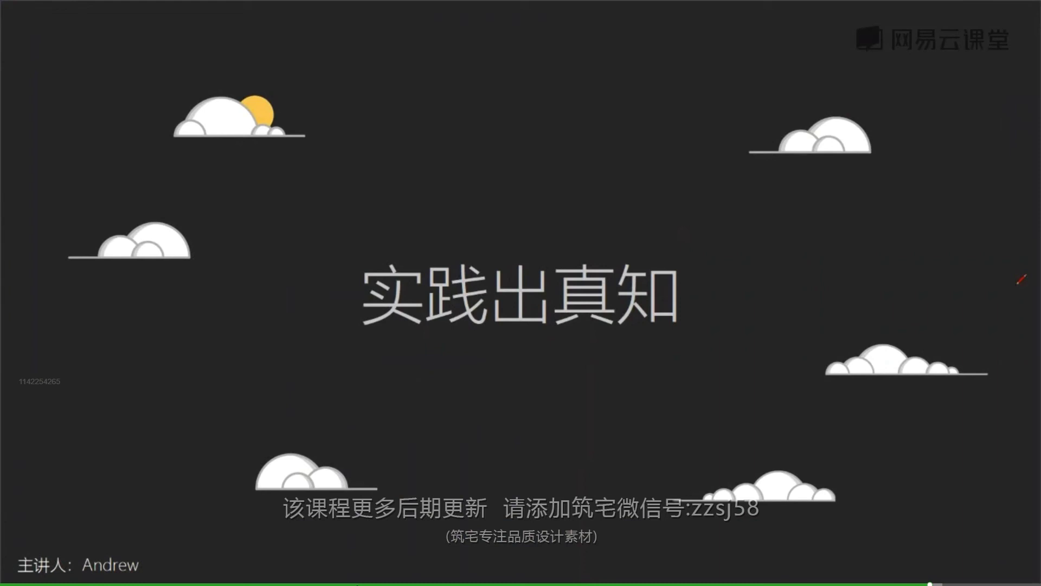
pyautogui.press('Right')
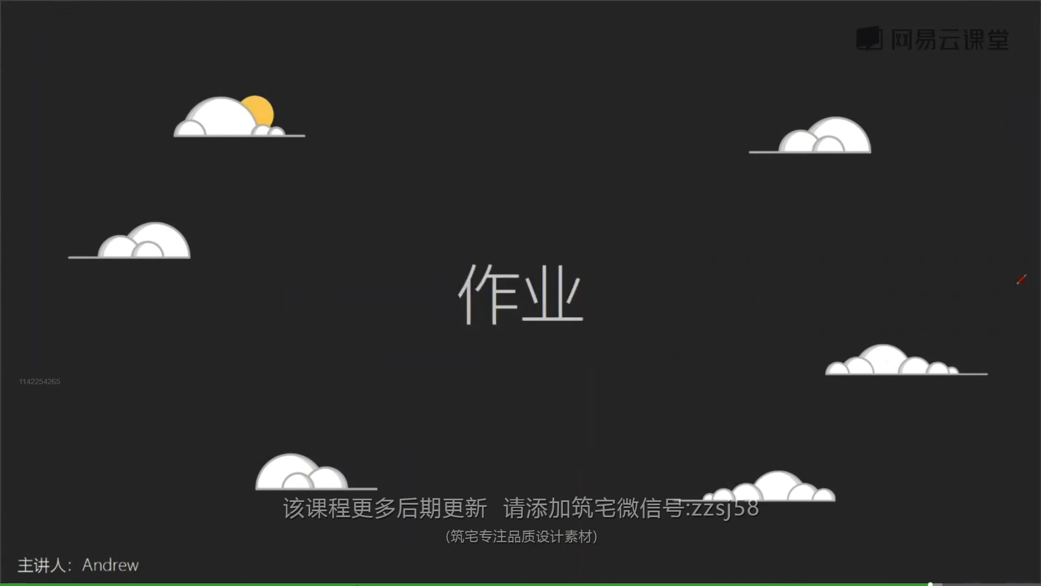
pyautogui.press('Right')
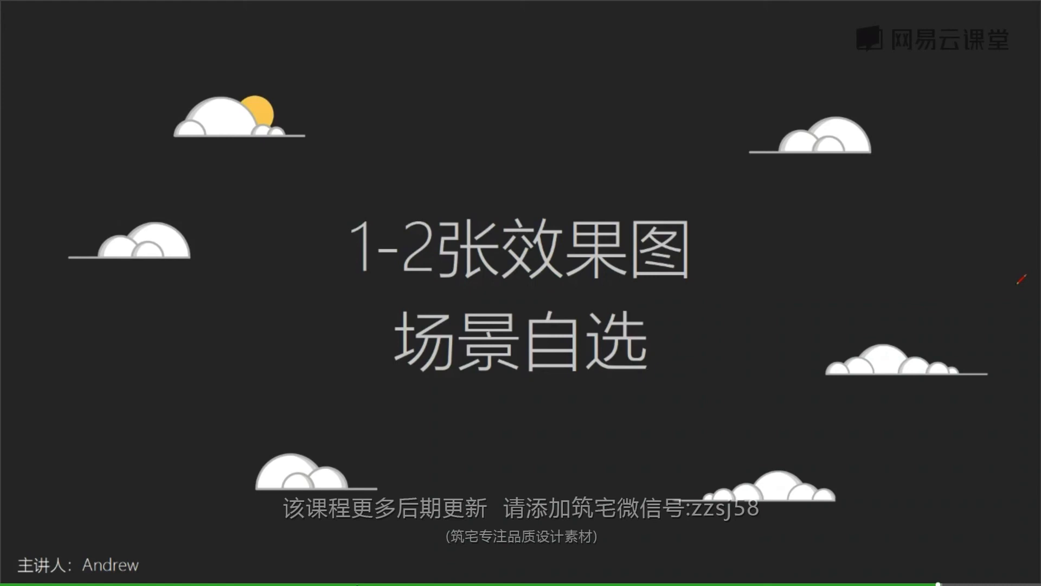
pyautogui.press('Right')
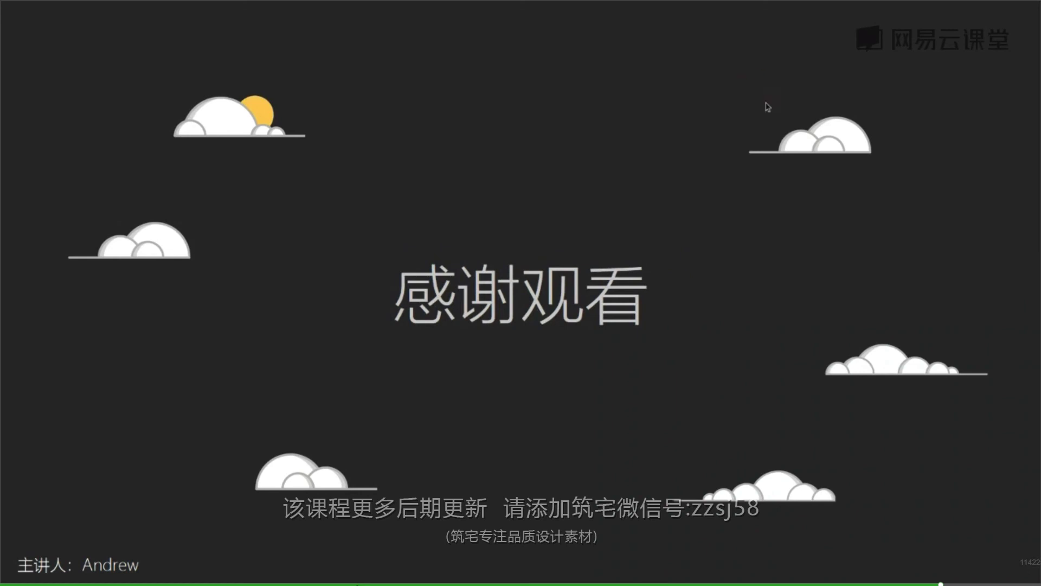
# - End the slide presentation and read the viewers' chat in the live-stream window brought temporarily over the LayOut document
pyautogui.press('Escape')
pyautogui.moveTo(1040, 76); pyautogui.dragTo(499, 30)
pyautogui.moveTo(812, 272); pyautogui.dragTo(966, 274)
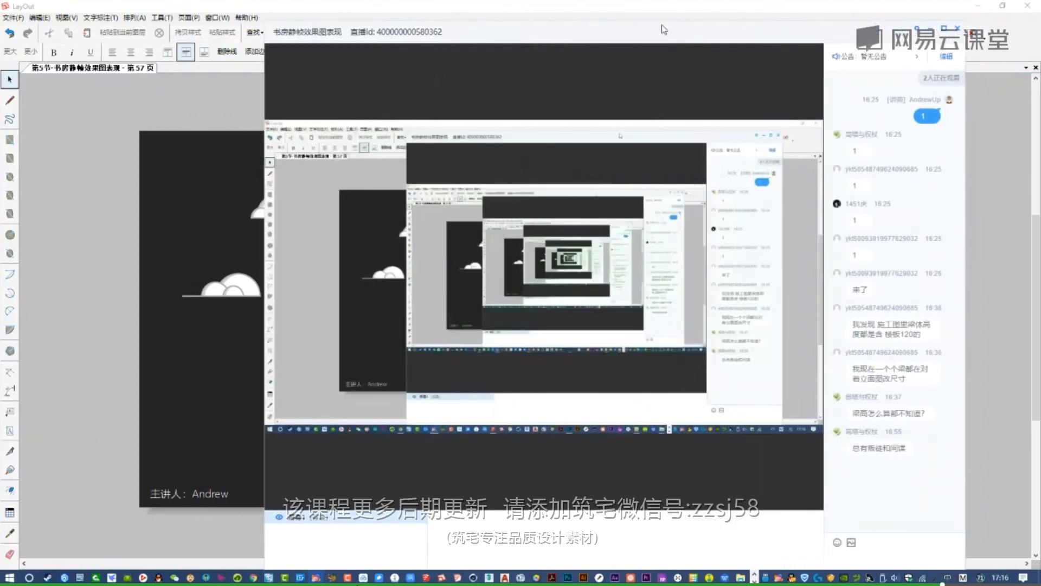
pyautogui.moveTo(669, 32); pyautogui.dragTo(638, 45)
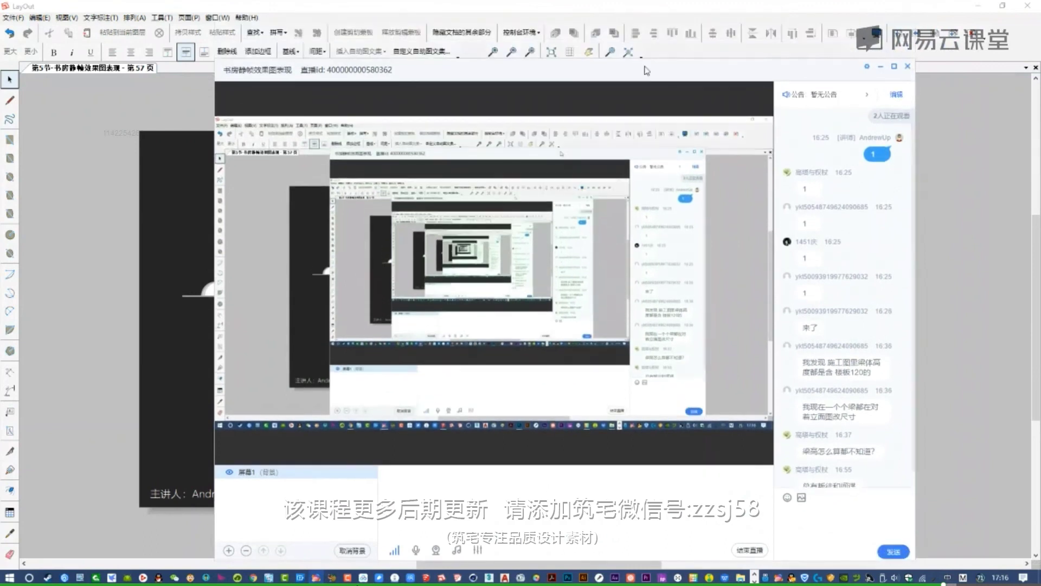
pyautogui.click(833, 503)
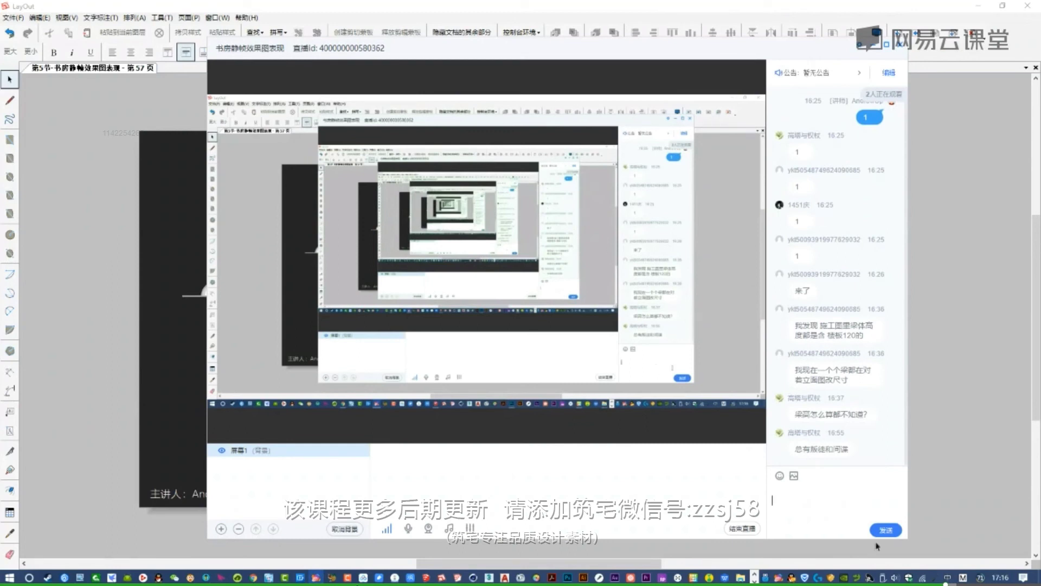
pyautogui.moveTo(437, 577)
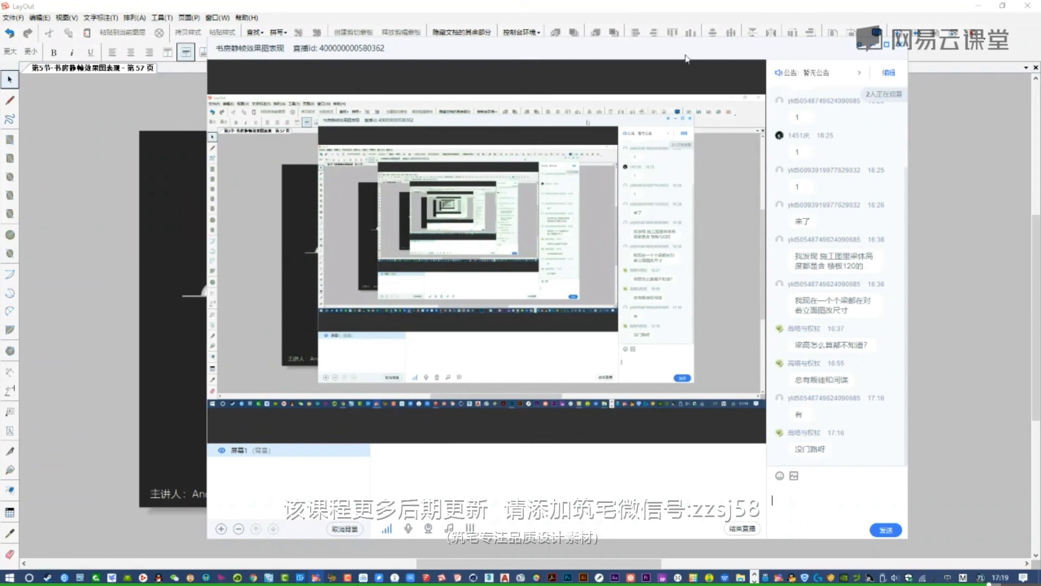
pyautogui.moveTo(546, 53); pyautogui.dragTo(1040, 123)
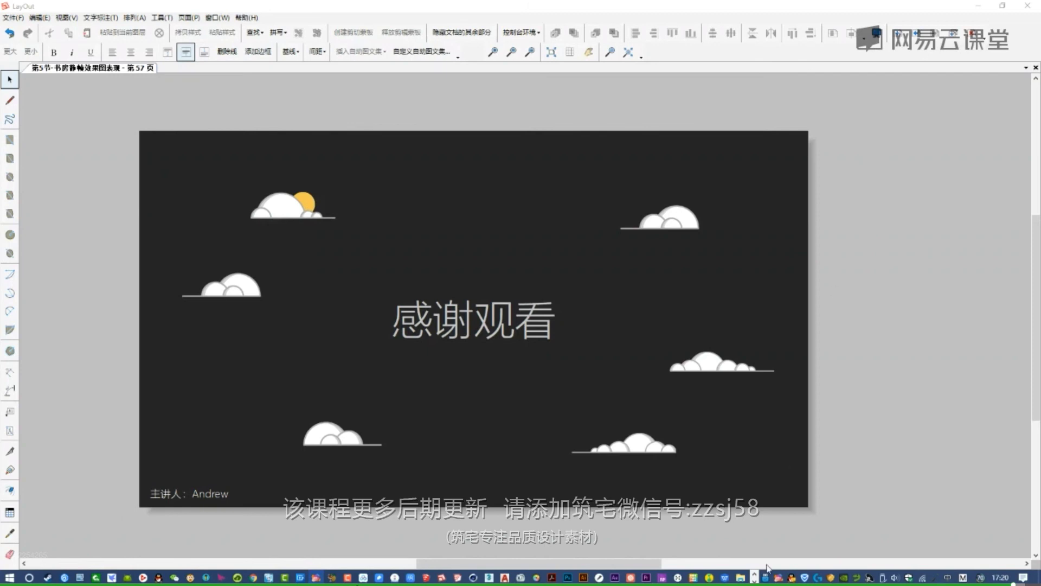
pyautogui.moveTo(794, 579)
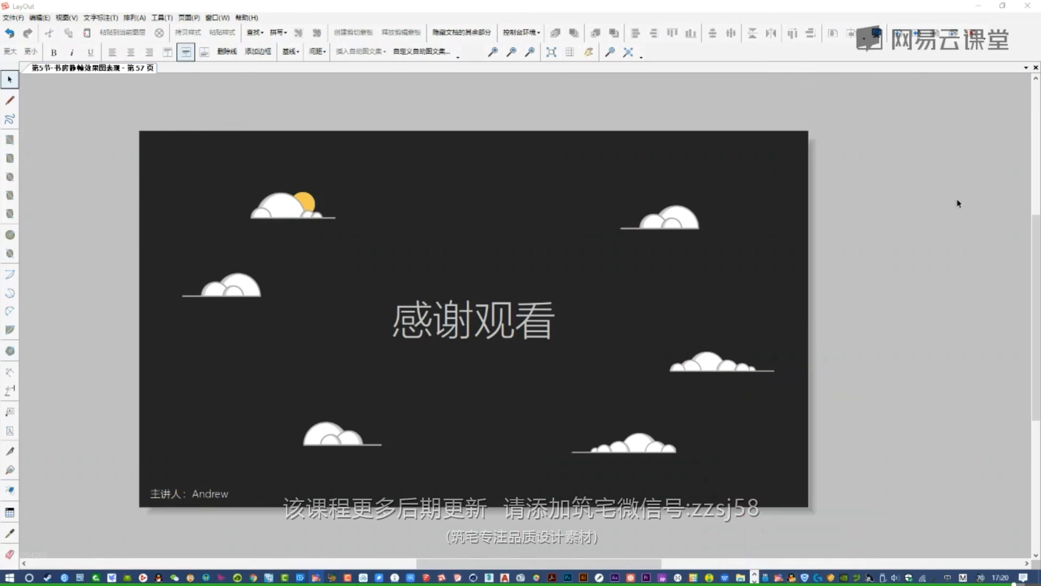